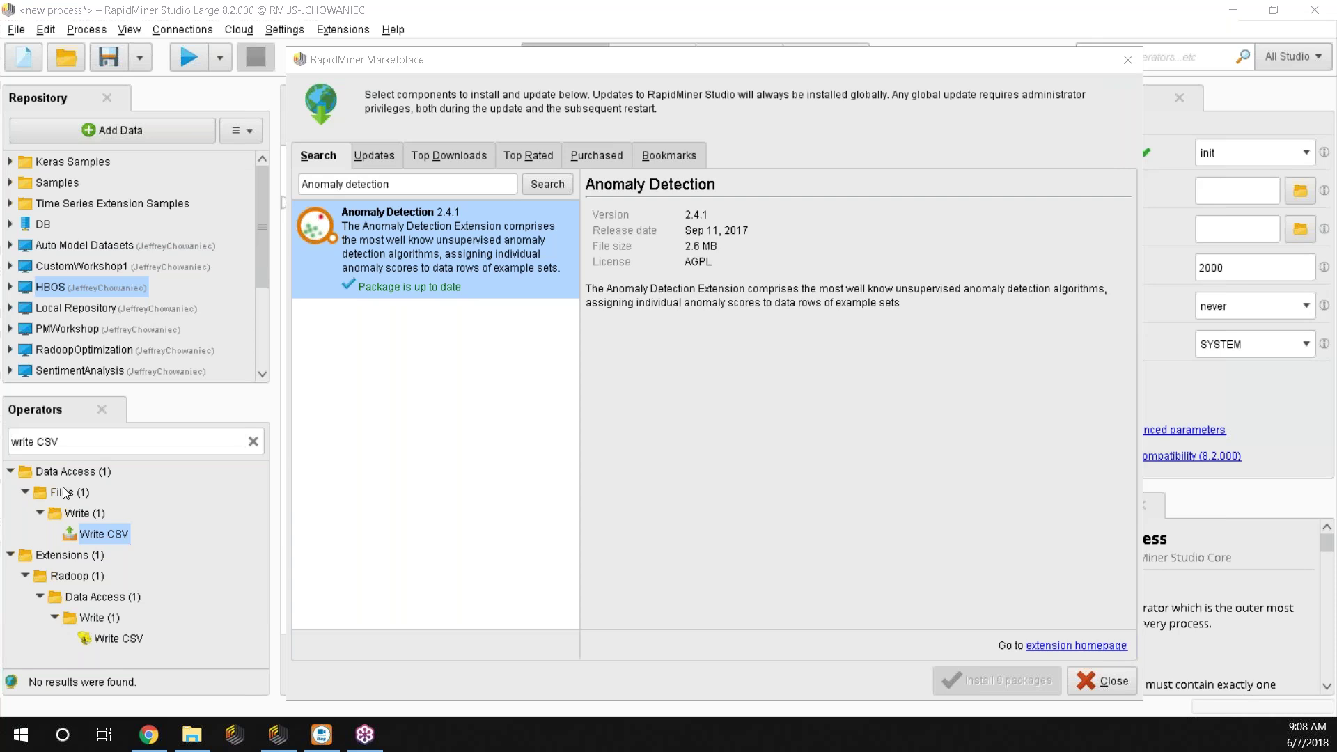
Search the extension marketplace for "anomaly detection", view the Anomaly Detection extension's details, and close the marketplace.
{"action": "left_click", "coordinate": [1123, 688]}
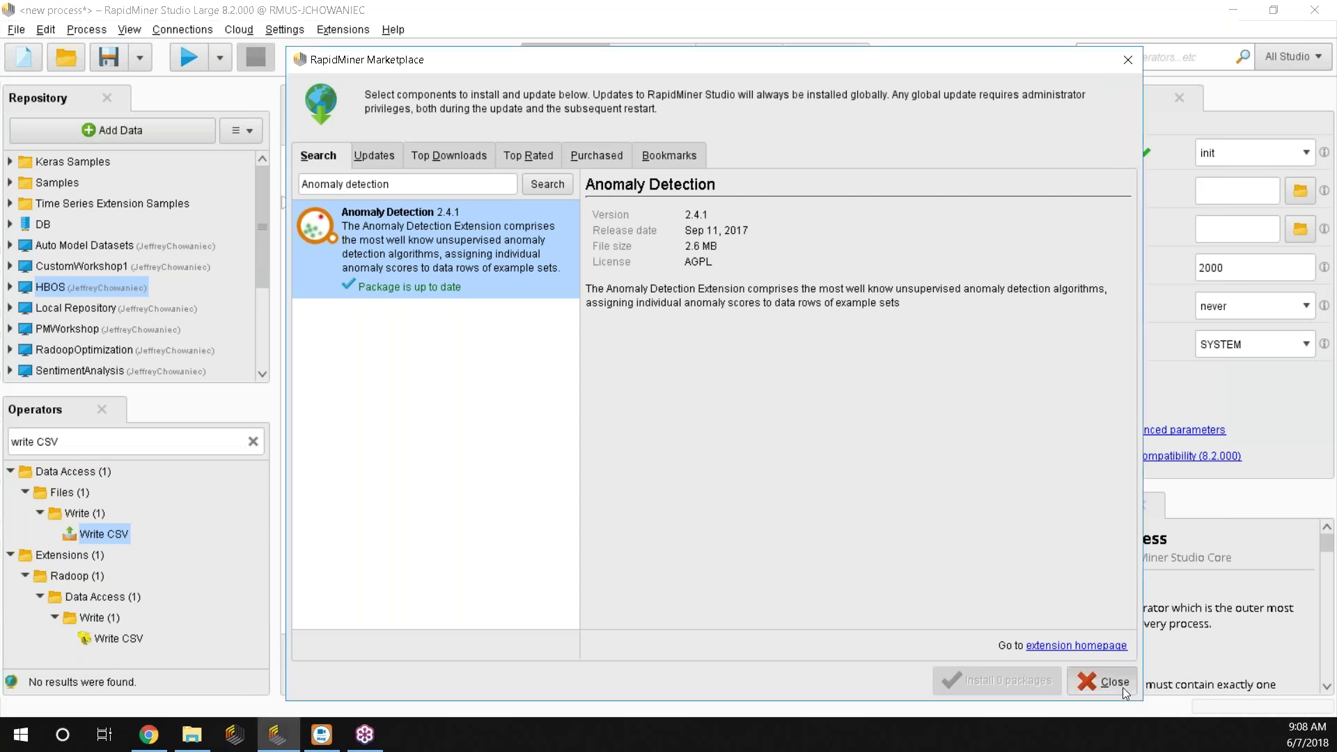
{"action": "left_click", "coordinate": [342, 29]}
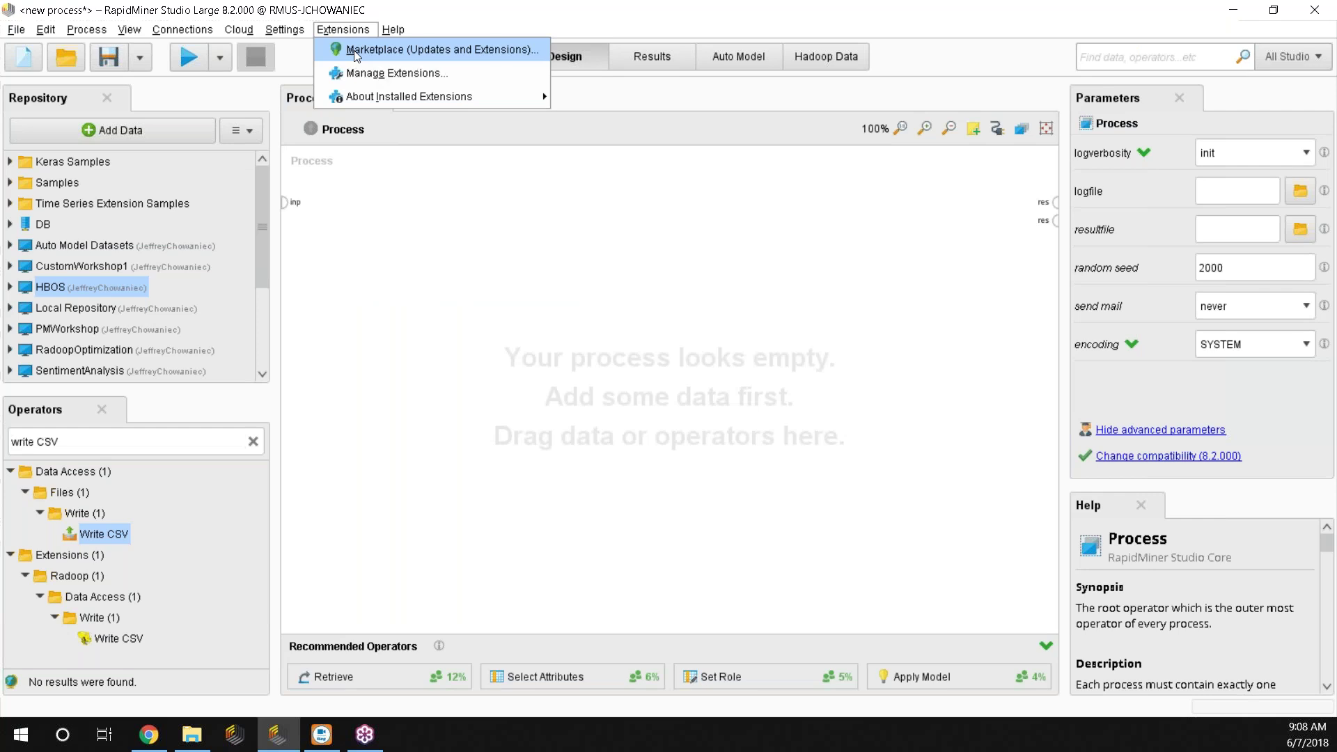
{"action": "left_click", "coordinate": [353, 50]}
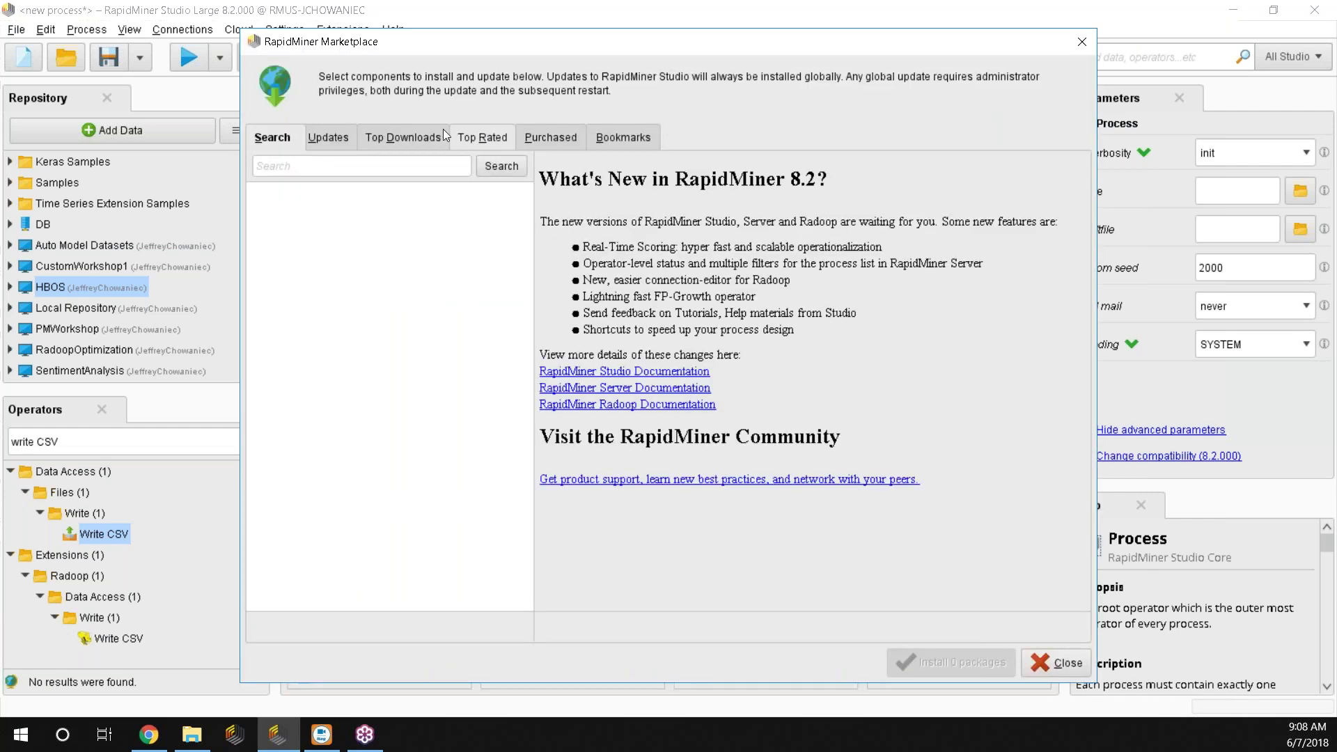
{"action": "left_click", "coordinate": [327, 167]}
{"action": "type", "text": "an"}
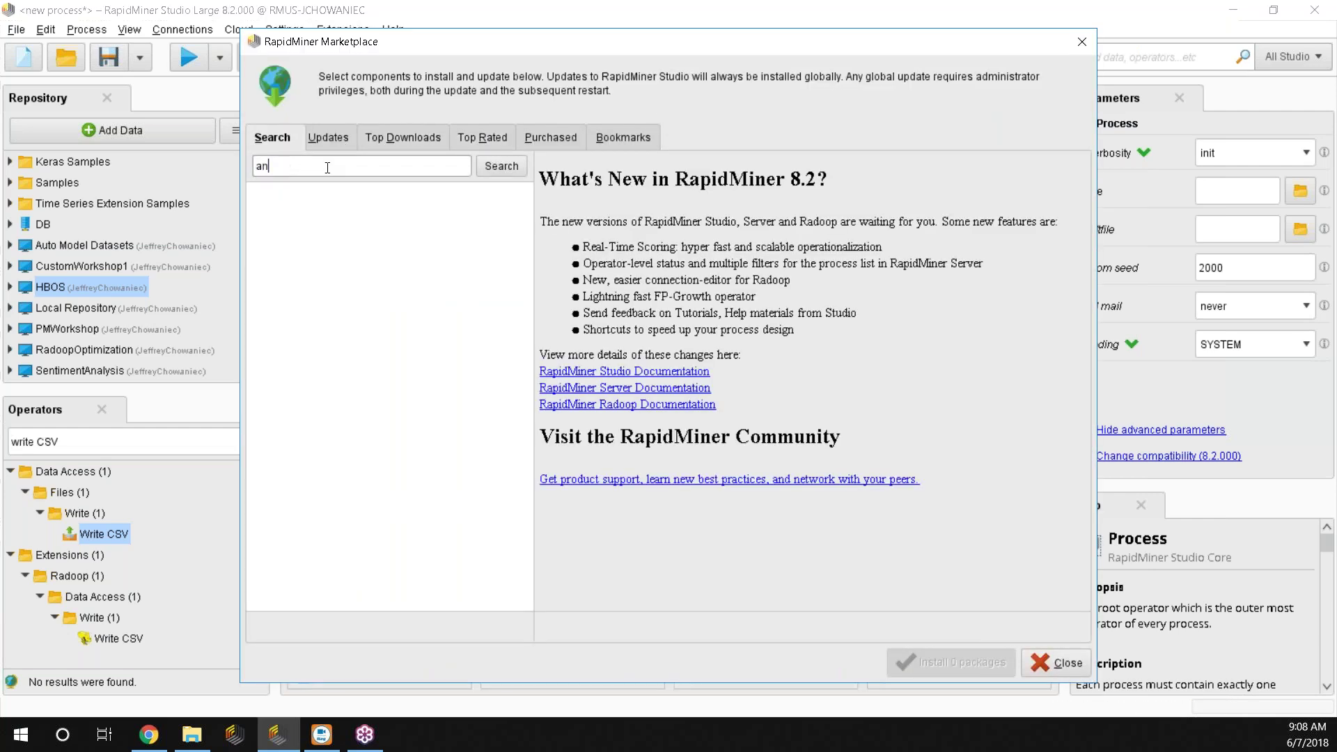
{"action": "type", "text": "omaly detection"}
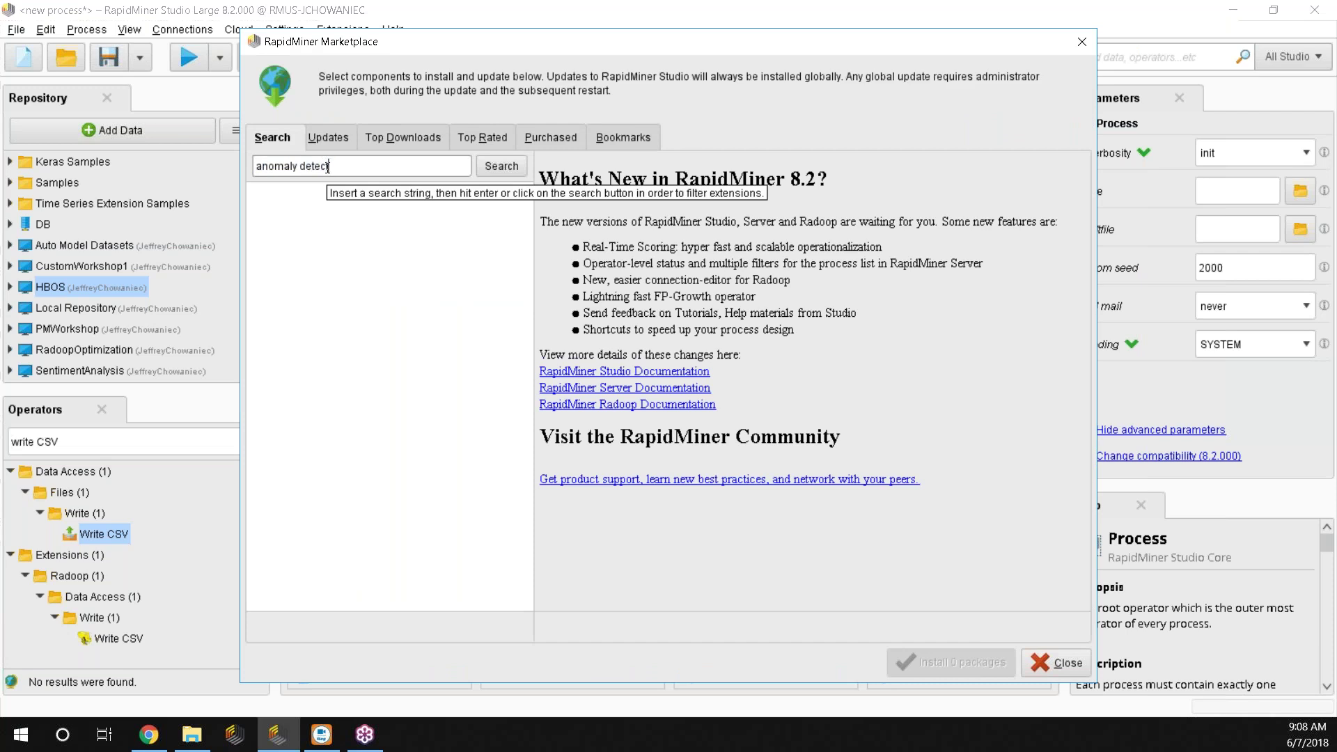
{"action": "left_click", "coordinate": [507, 168]}
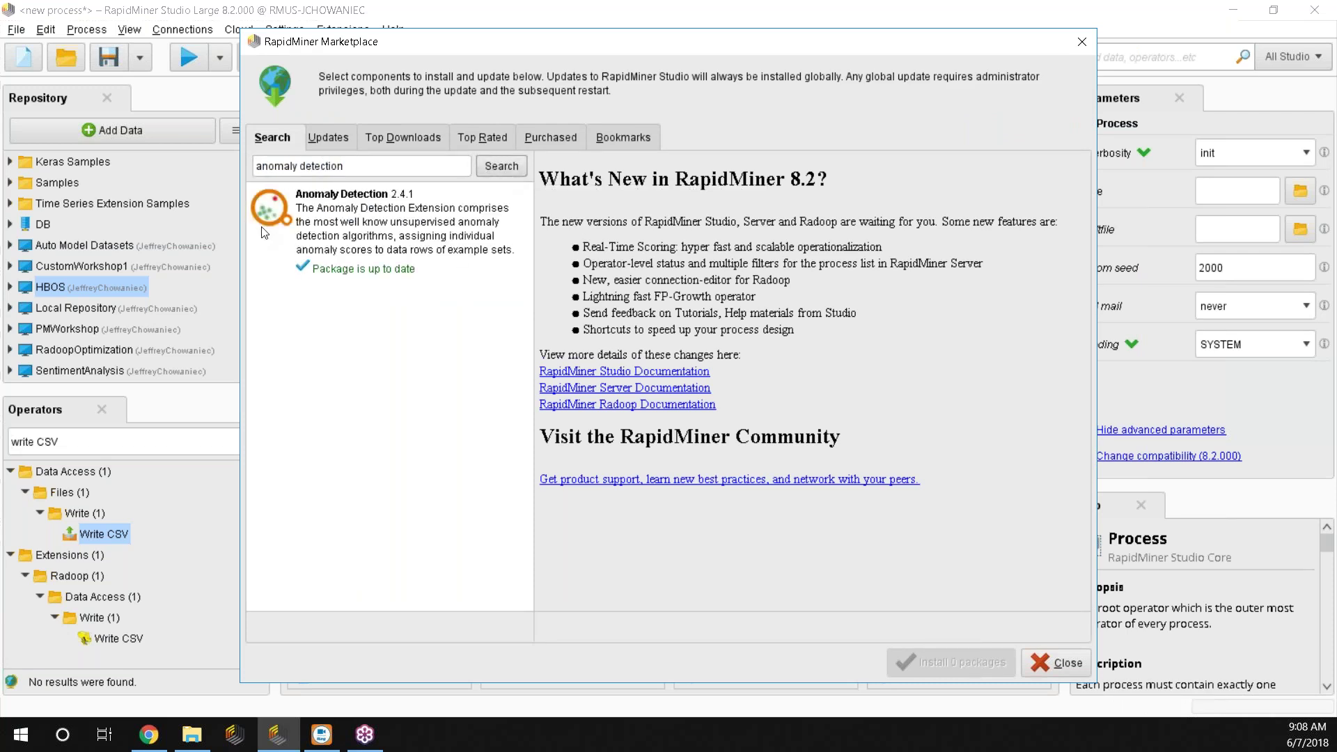
{"action": "left_click", "coordinate": [345, 215]}
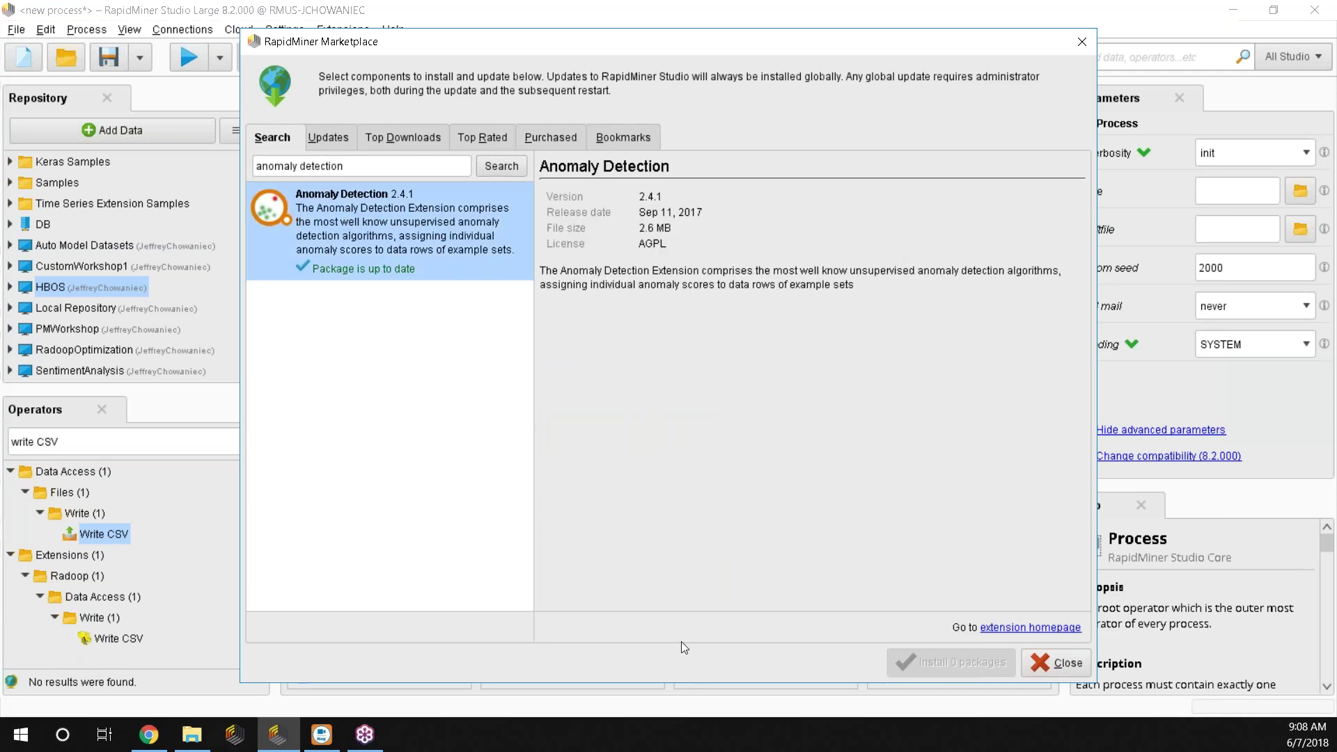
{"action": "left_click", "coordinate": [1055, 660]}
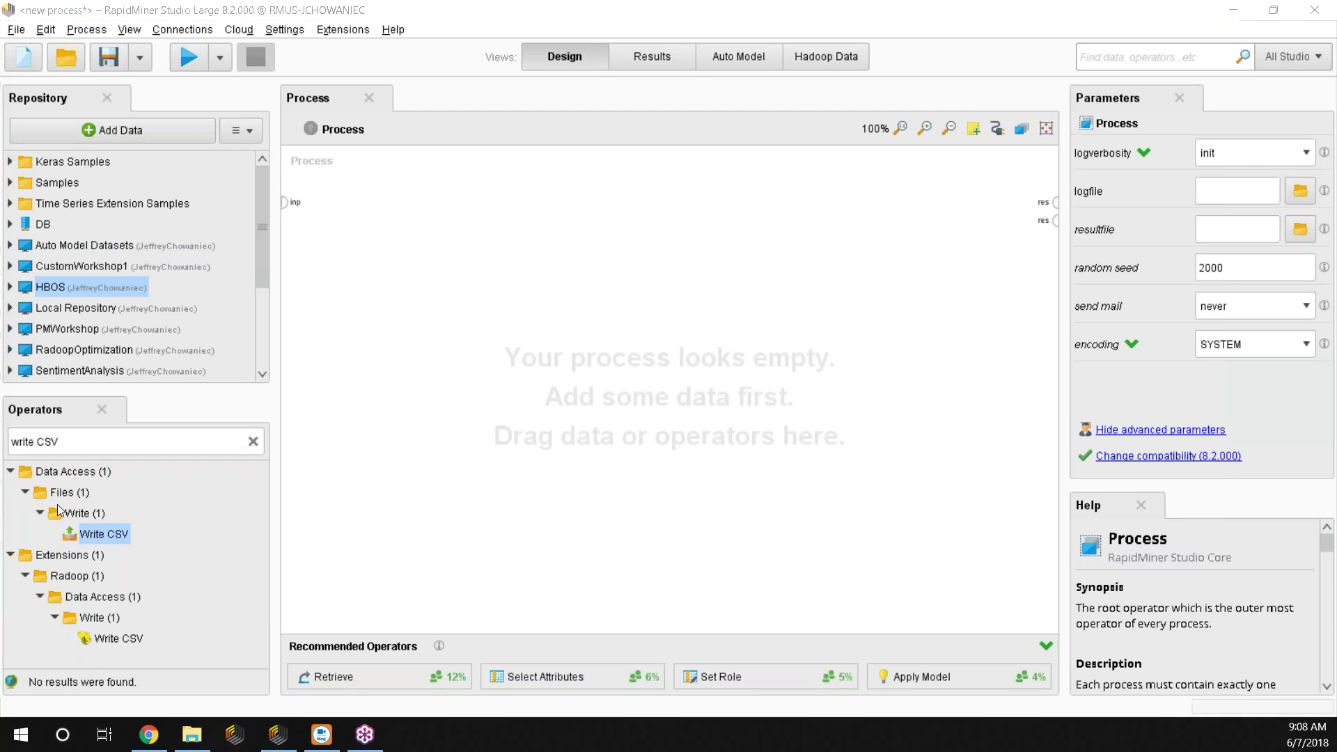
{"action": "left_click", "coordinate": [441, 235]}
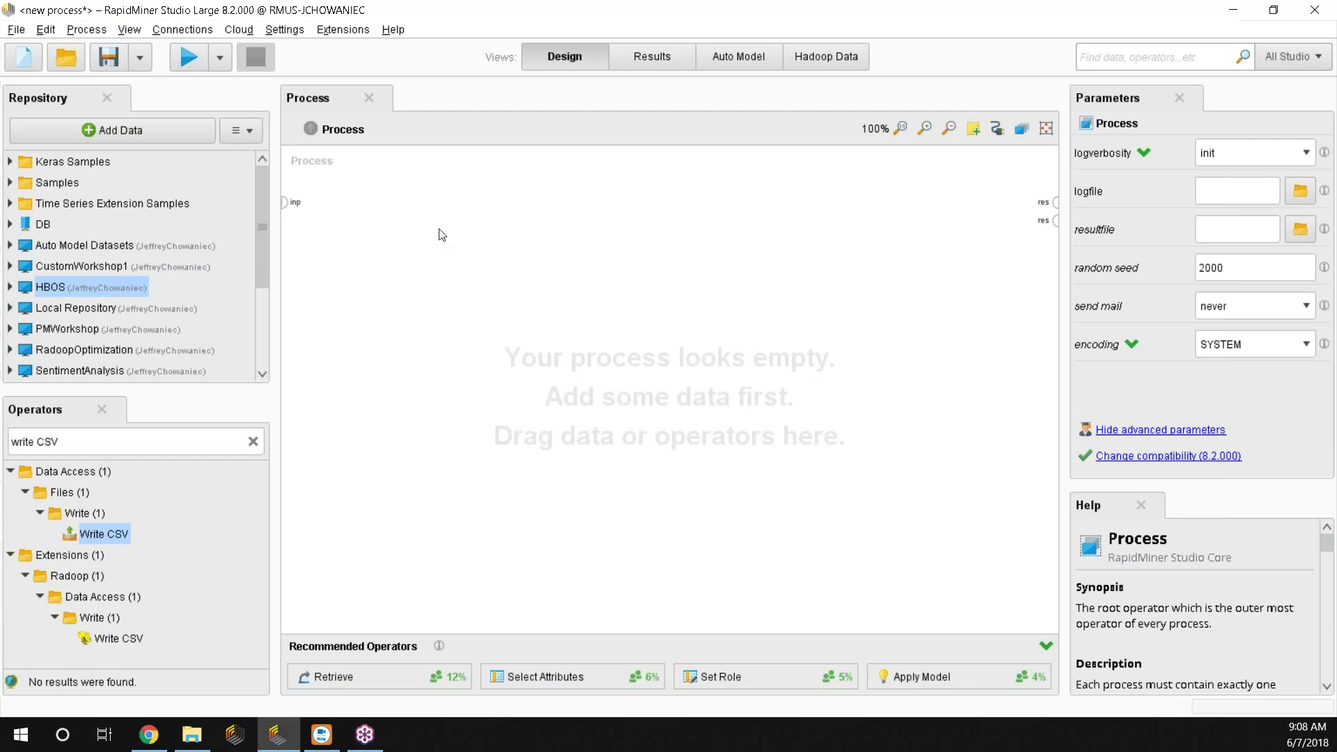
{"action": "left_click", "coordinate": [973, 128]}
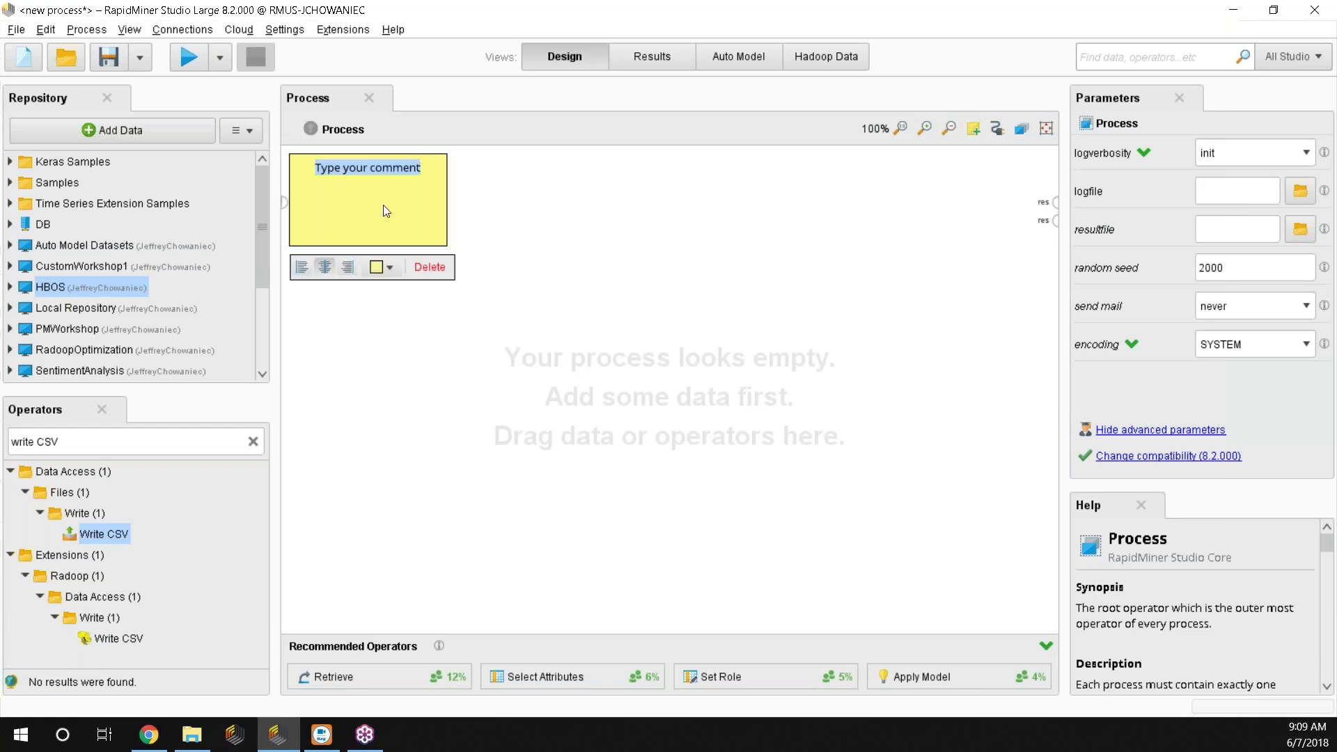
{"action": "key", "text": "ctrl+v"}
{"action": "left_click", "coordinate": [534, 217]}
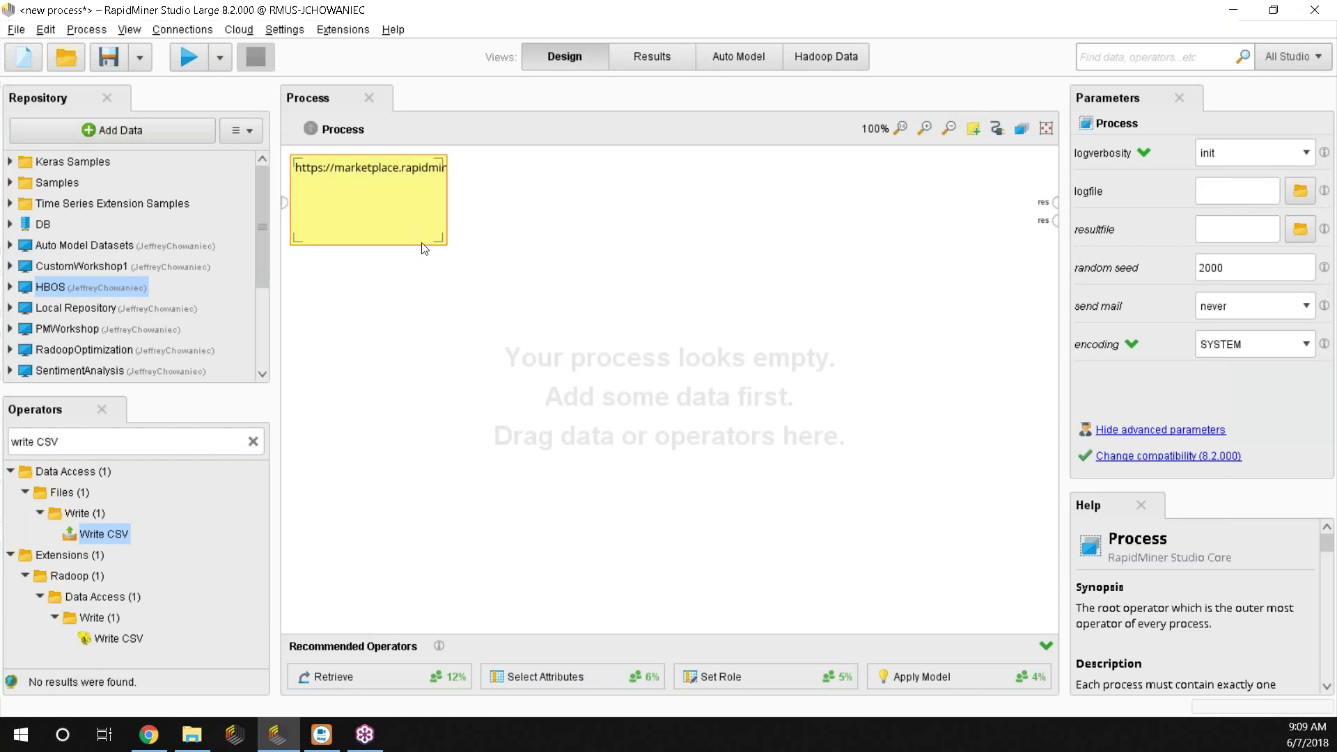
{"action": "left_click_drag", "start_coordinate": [445, 244], "coordinate": [950, 238]}
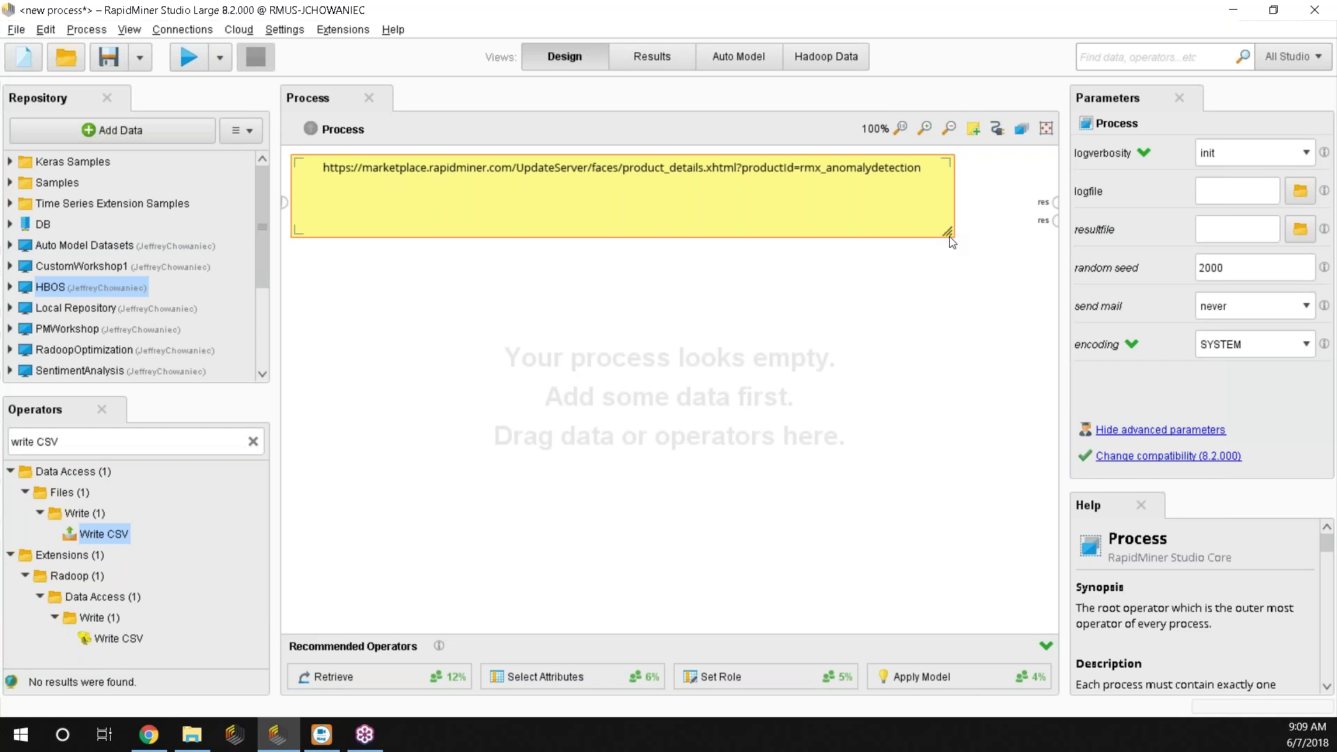
{"action": "left_click_drag", "start_coordinate": [952, 238], "coordinate": [984, 193]}
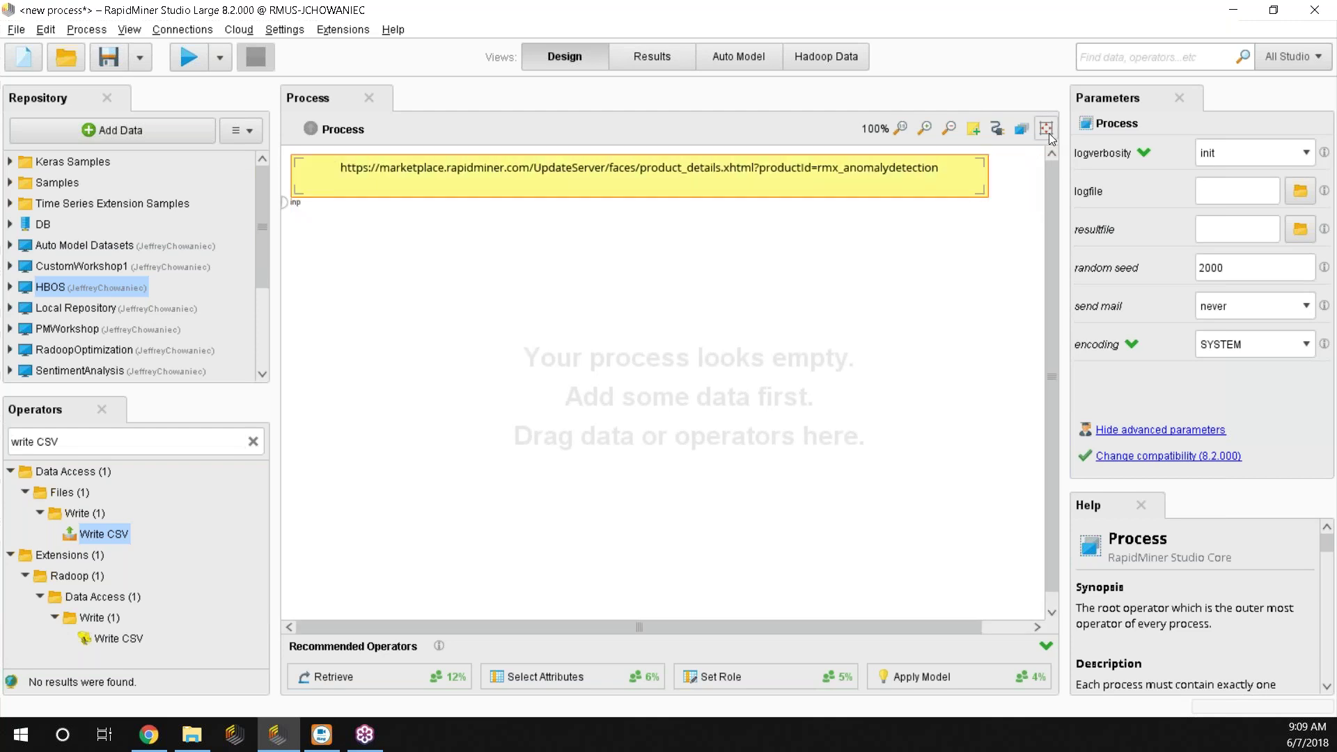
{"action": "left_click", "coordinate": [401, 424]}
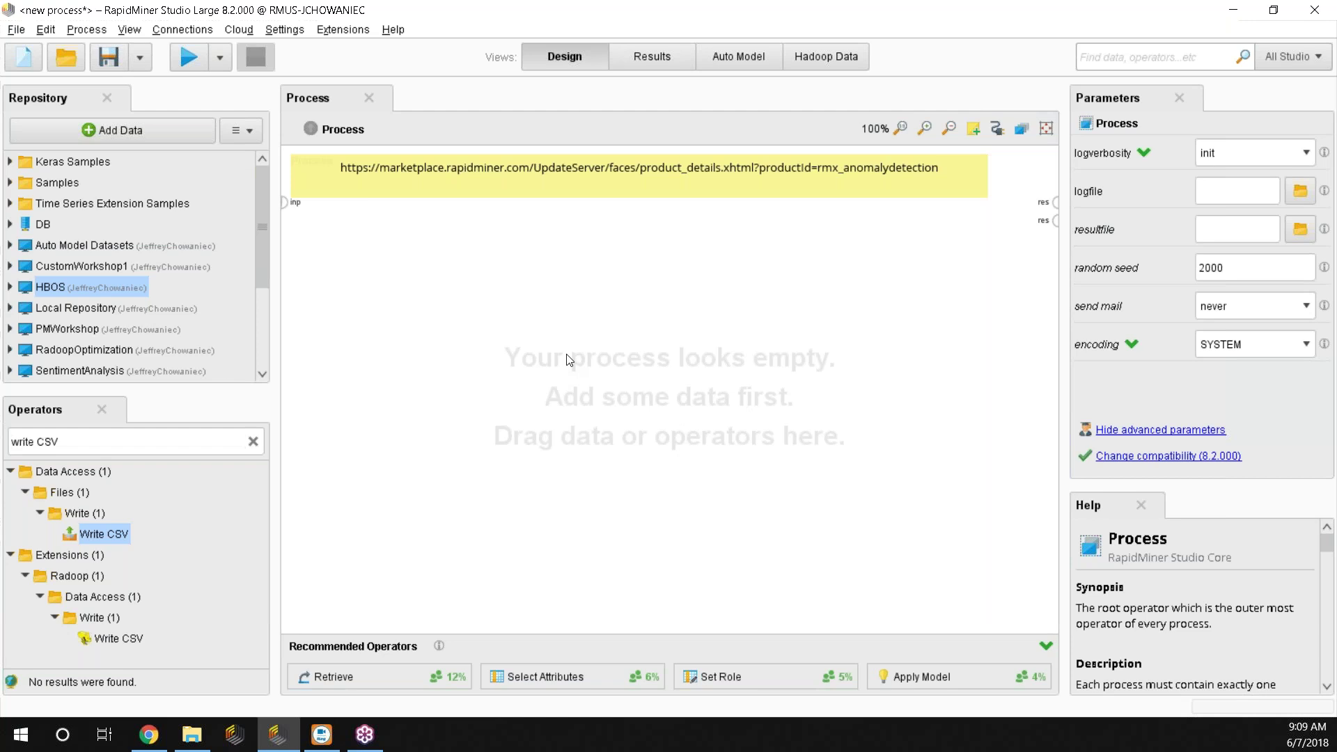
Create a new local repository with the alias OutlierDetectionWorkshop in the standard location.
{"action": "left_click", "coordinate": [249, 131]}
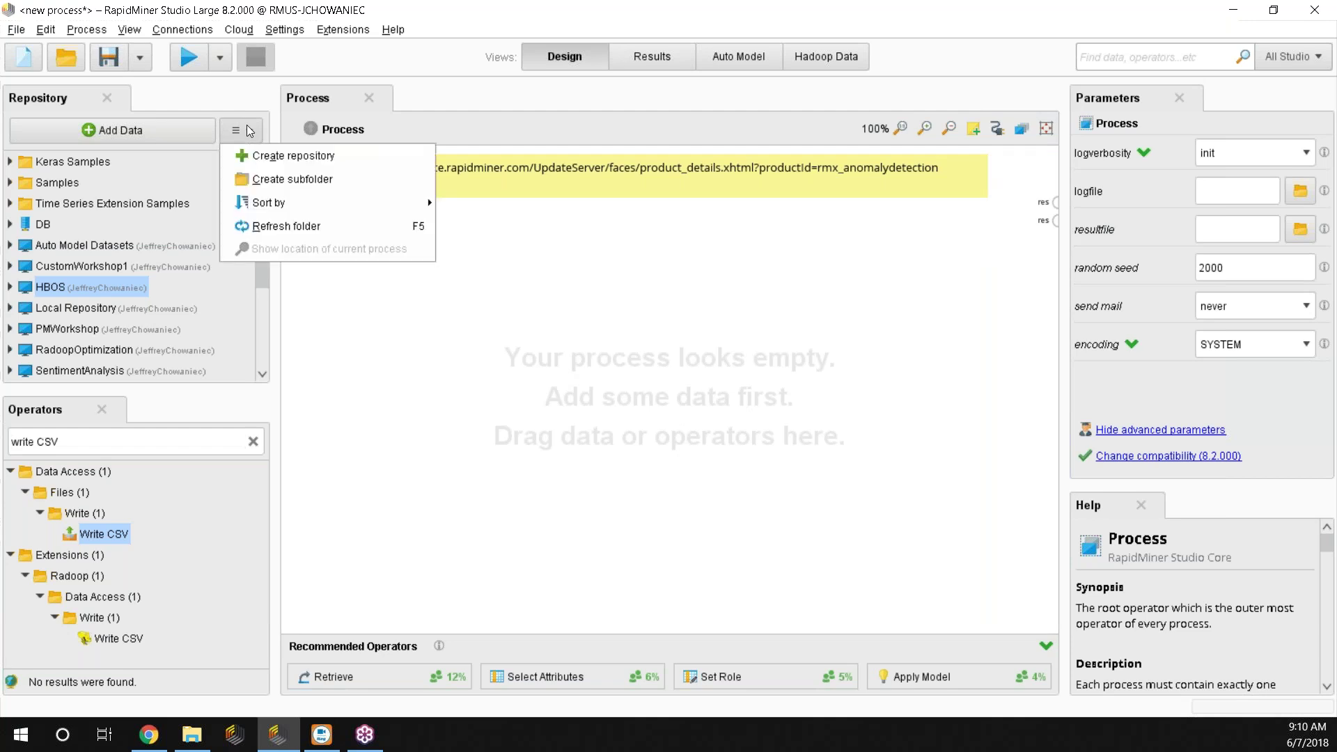
{"action": "left_click", "coordinate": [276, 156]}
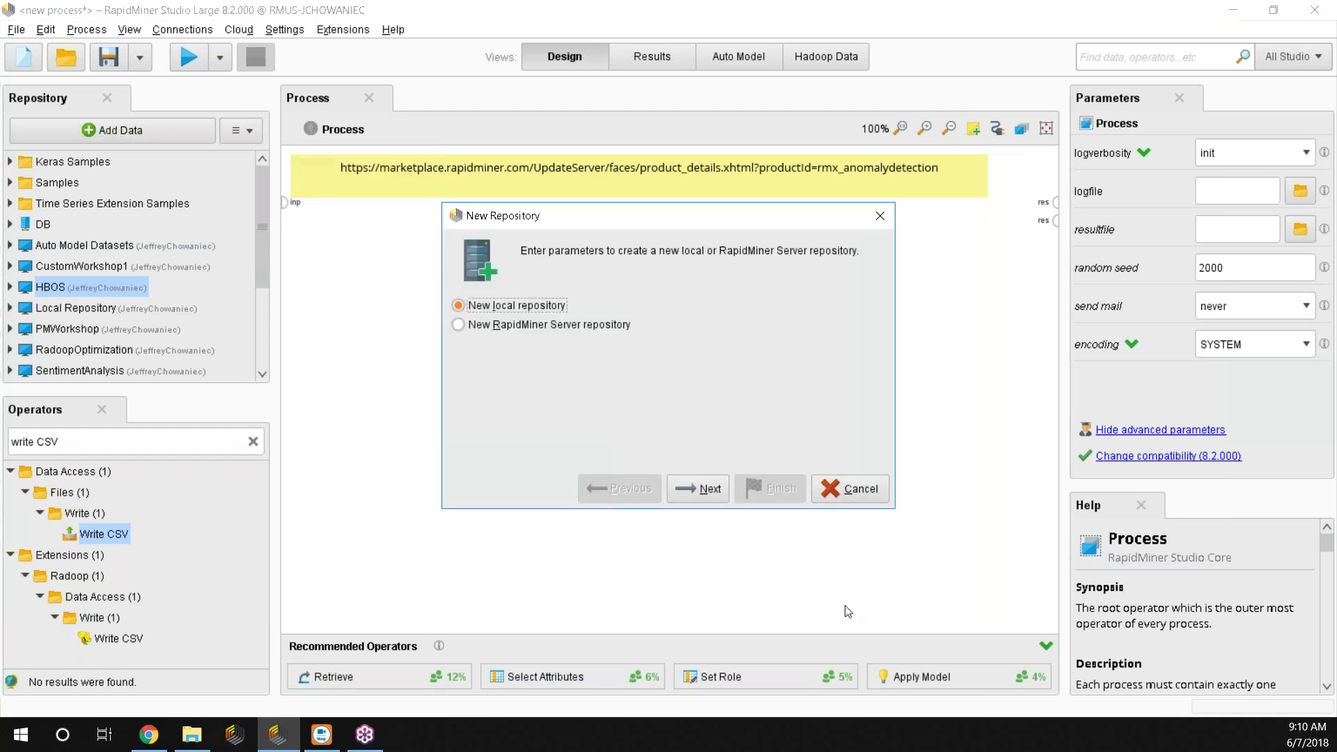
{"action": "left_click", "coordinate": [711, 489]}
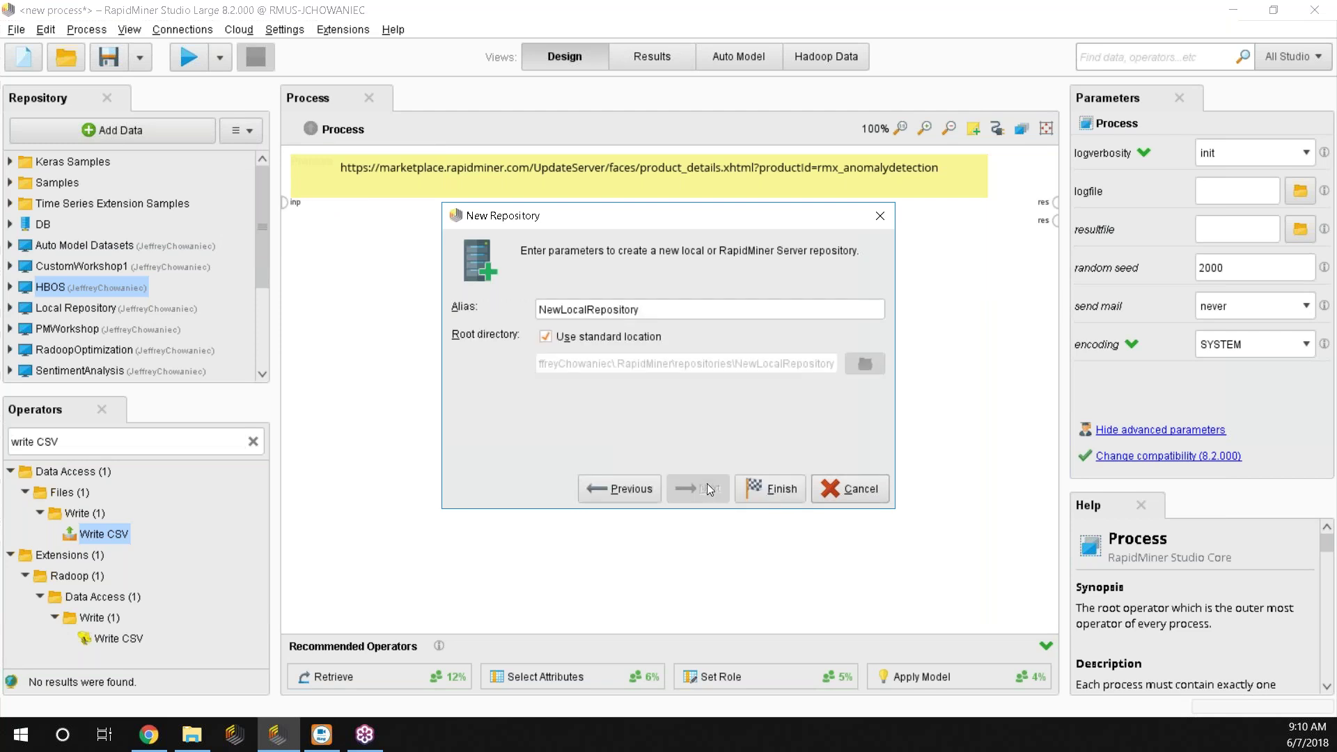
{"action": "triple_click", "coordinate": [655, 311]}
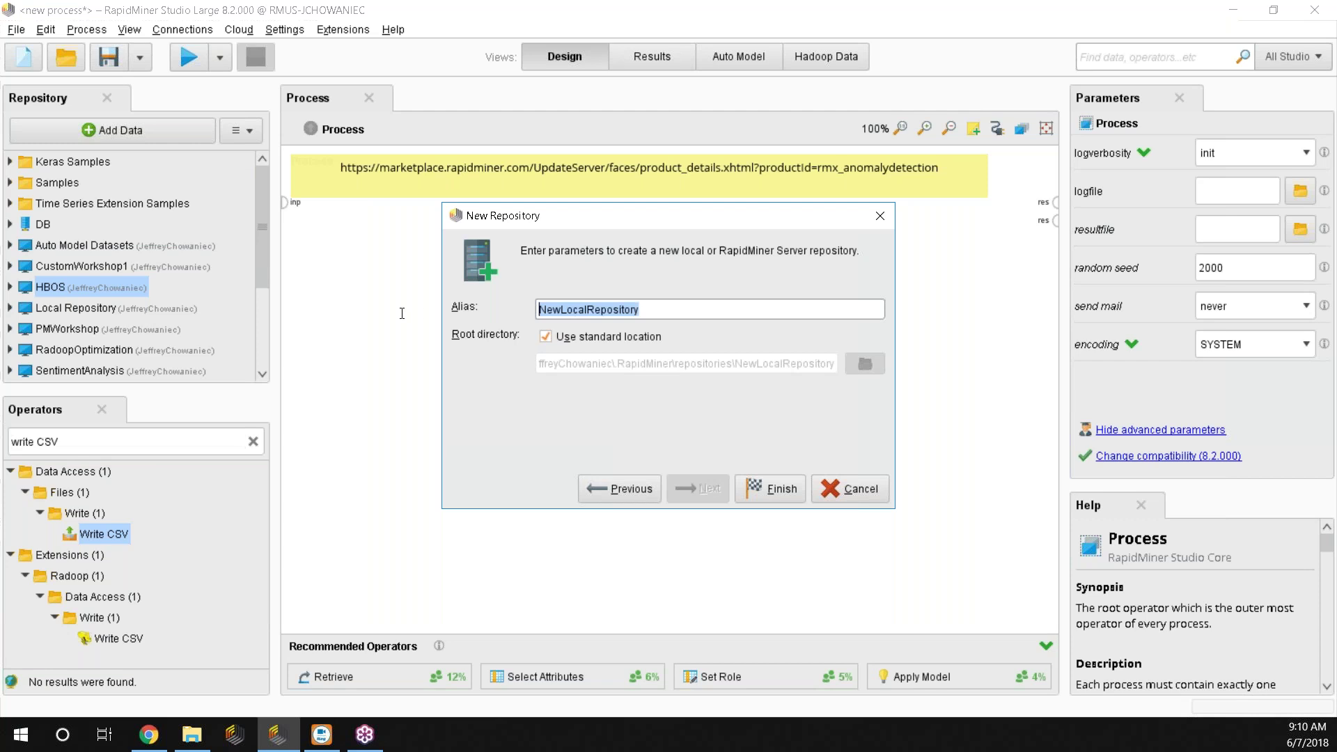
{"action": "type", "text": "OutlierDet"}
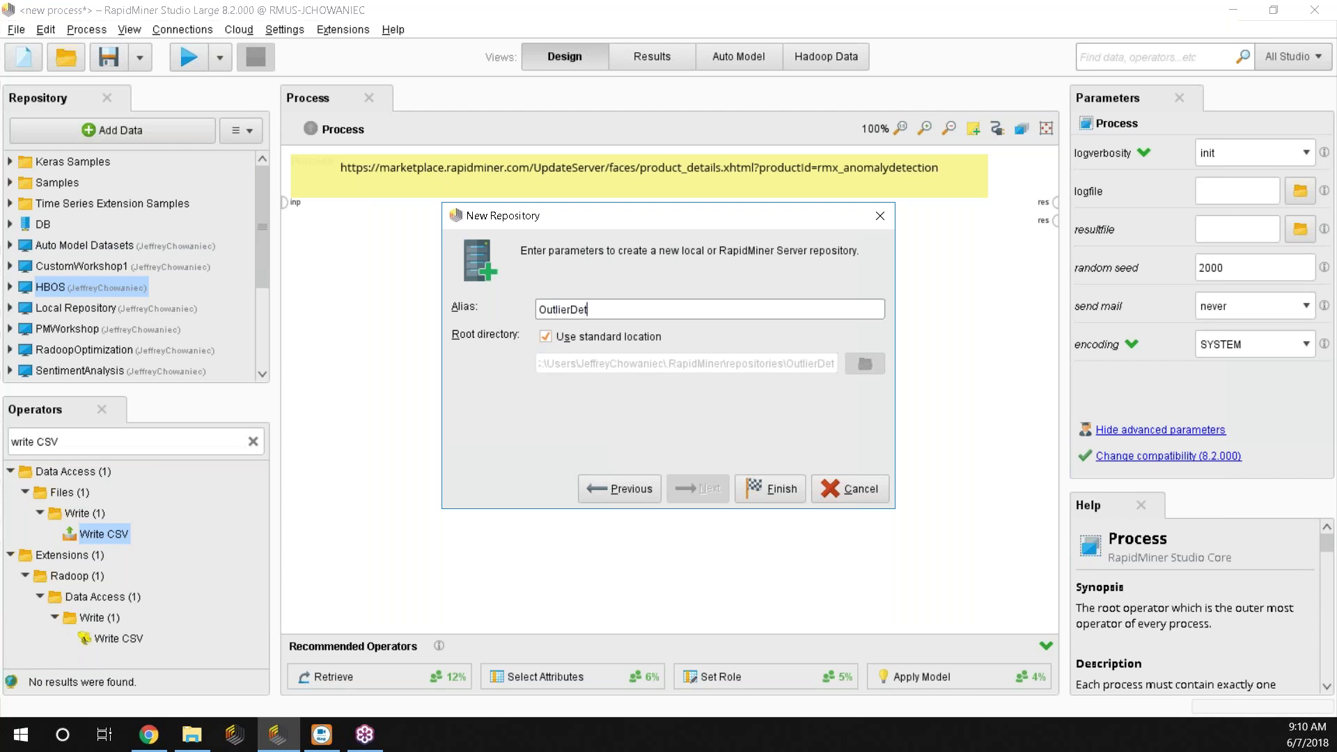
{"action": "type", "text": "ectionWorkshop"}
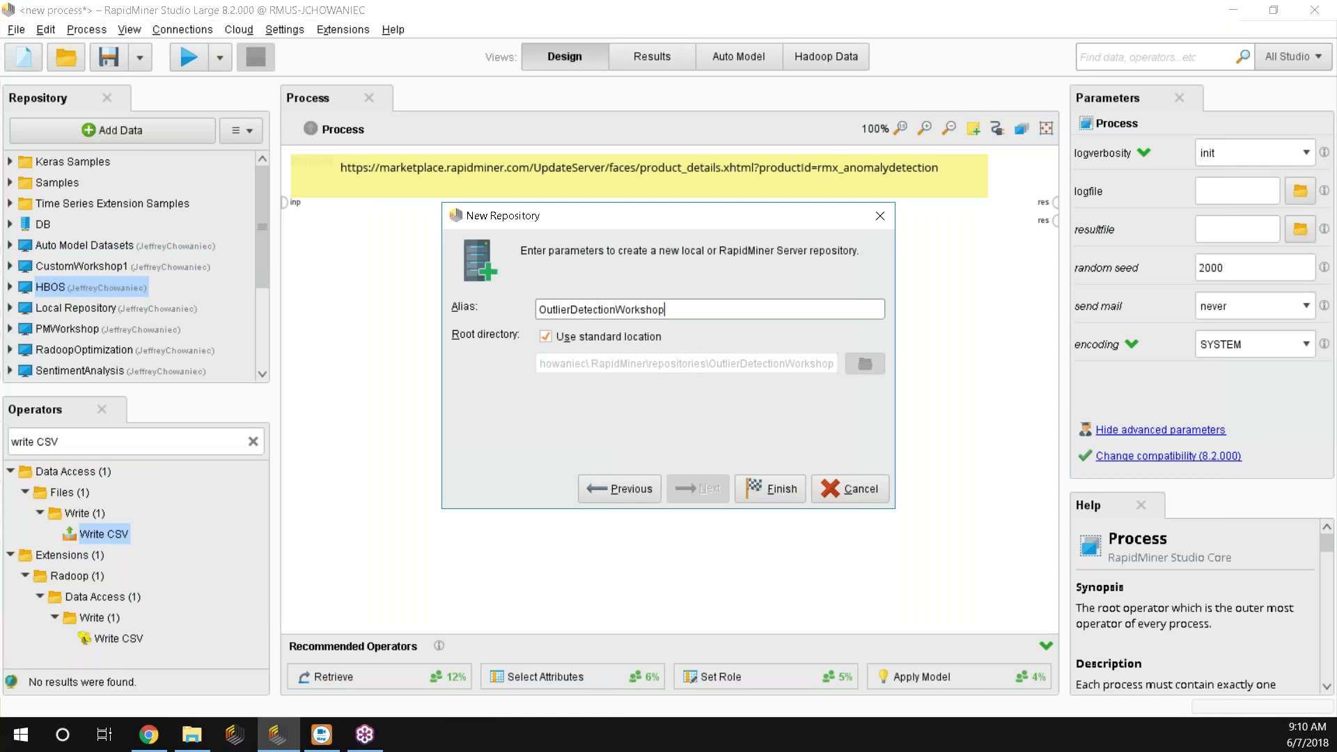
{"action": "left_click", "coordinate": [763, 487]}
Create a subfolder named Data in the OutlierDetectionWorkshop repository.
{"action": "scroll", "coordinate": [132, 261], "scroll_direction": "down", "scroll_amount": 2}
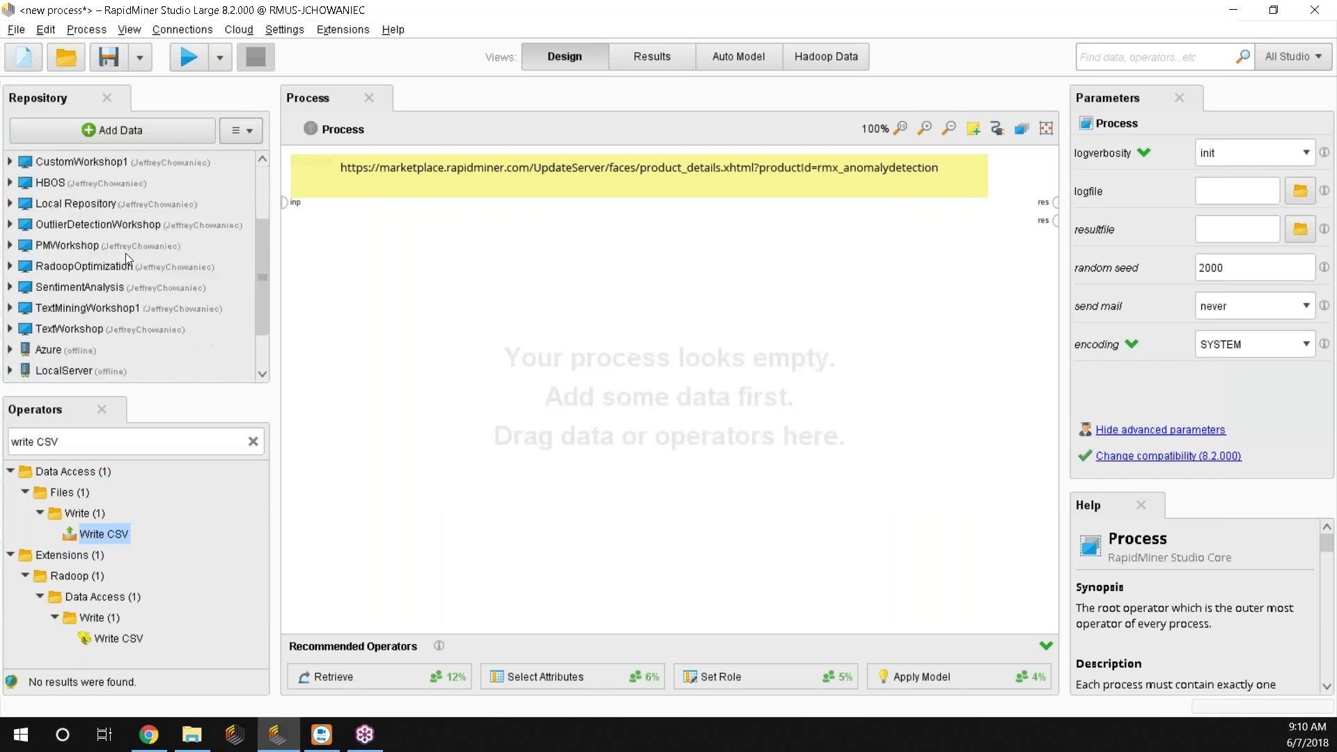
{"action": "scroll", "coordinate": [148, 278], "scroll_direction": "up", "scroll_amount": 1}
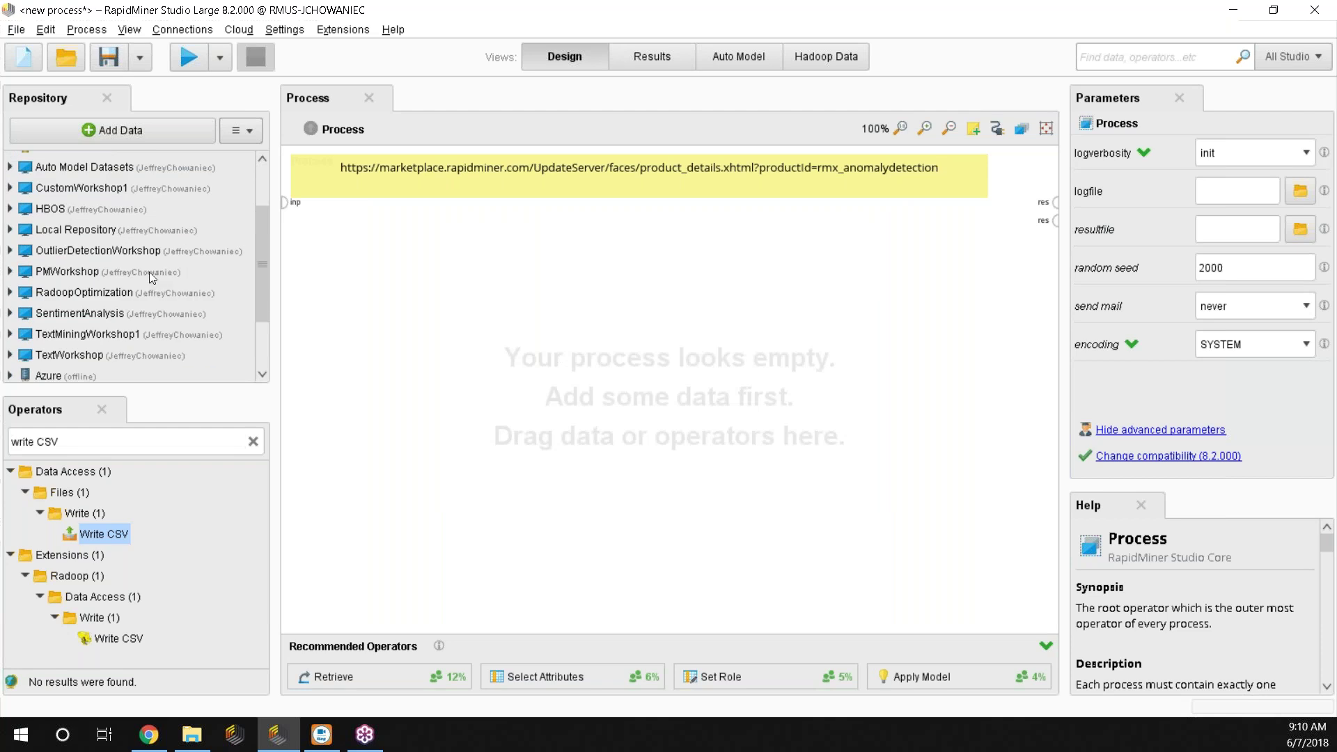
{"action": "left_click", "coordinate": [140, 257]}
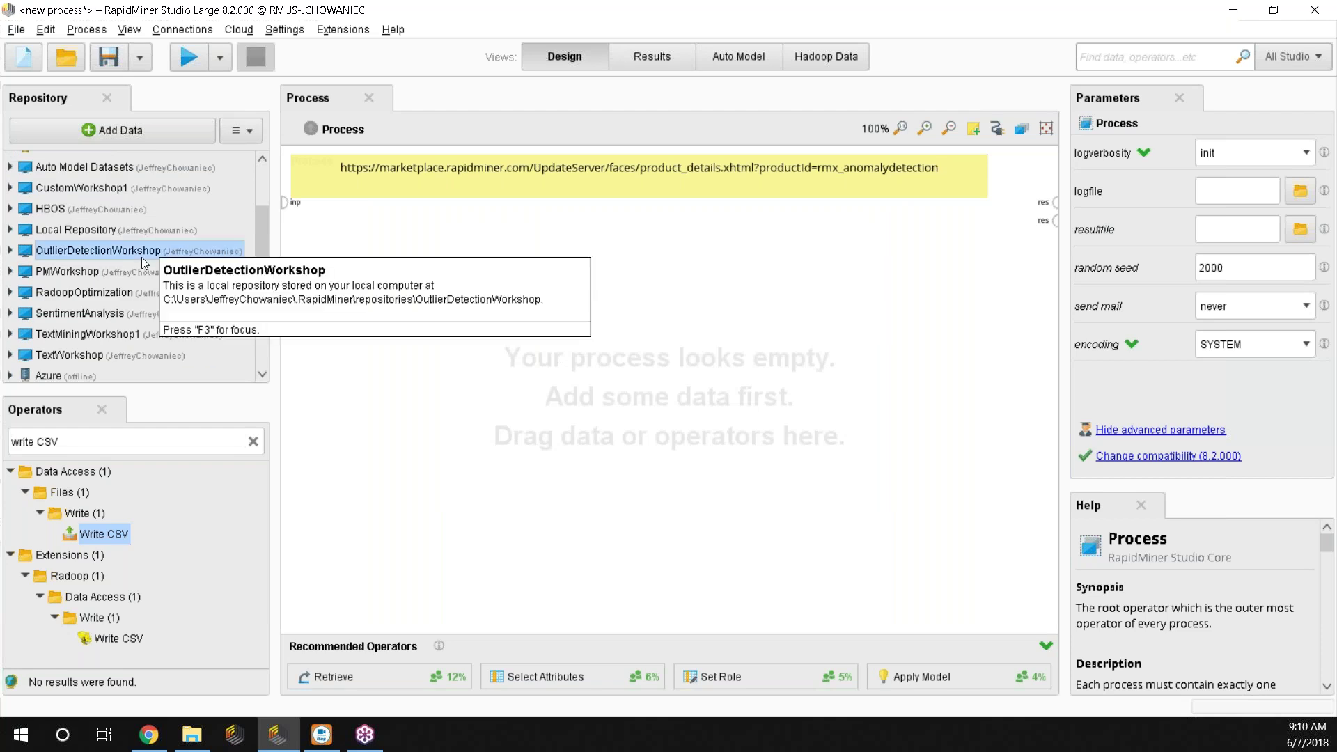
{"action": "right_click", "coordinate": [124, 279]}
{"action": "left_click", "coordinate": [131, 244]}
{"action": "right_click", "coordinate": [132, 244]}
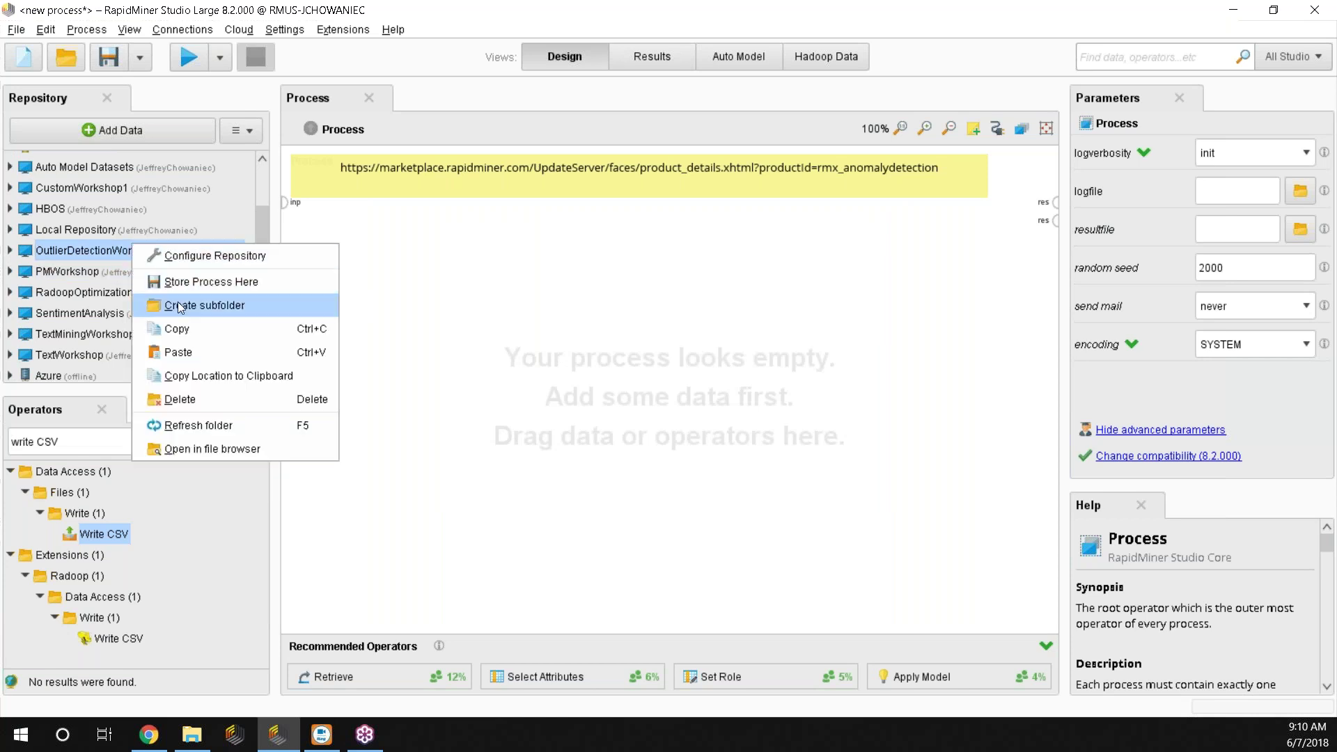
{"action": "left_click", "coordinate": [86, 257]}
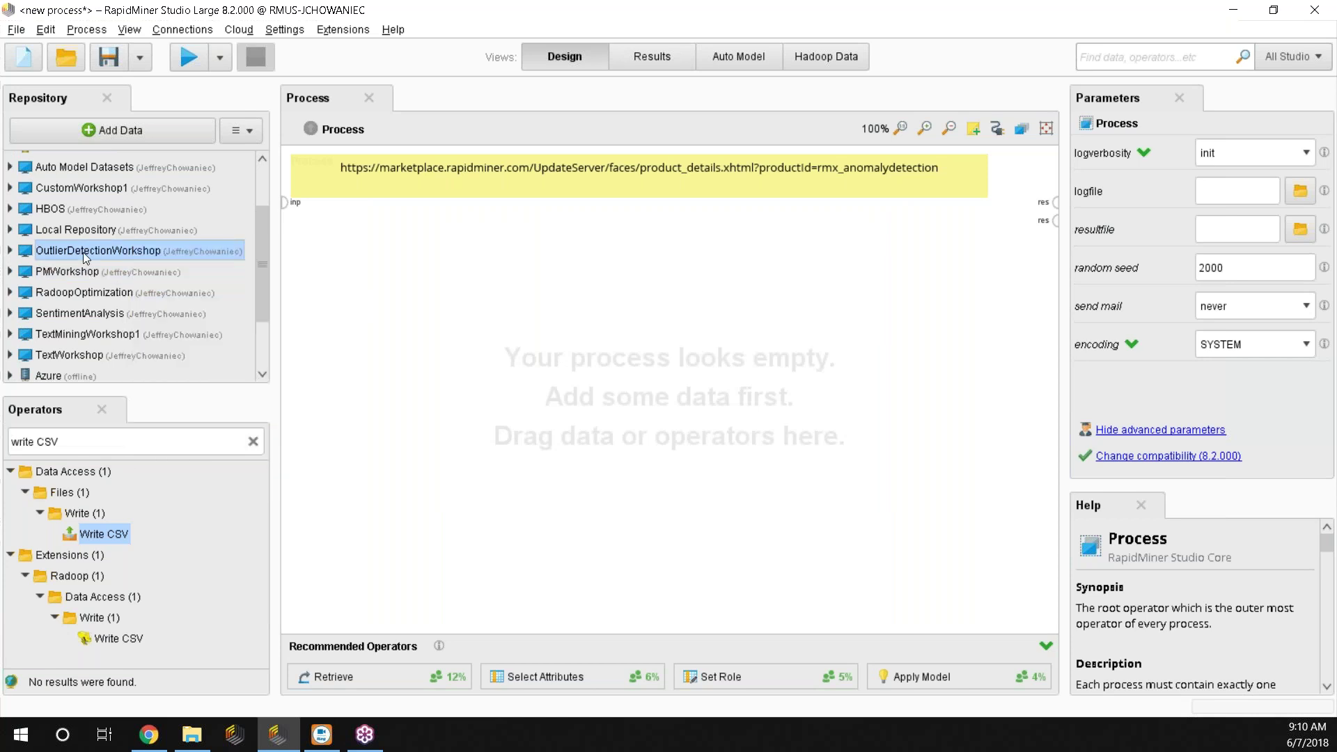
{"action": "left_click", "coordinate": [243, 133]}
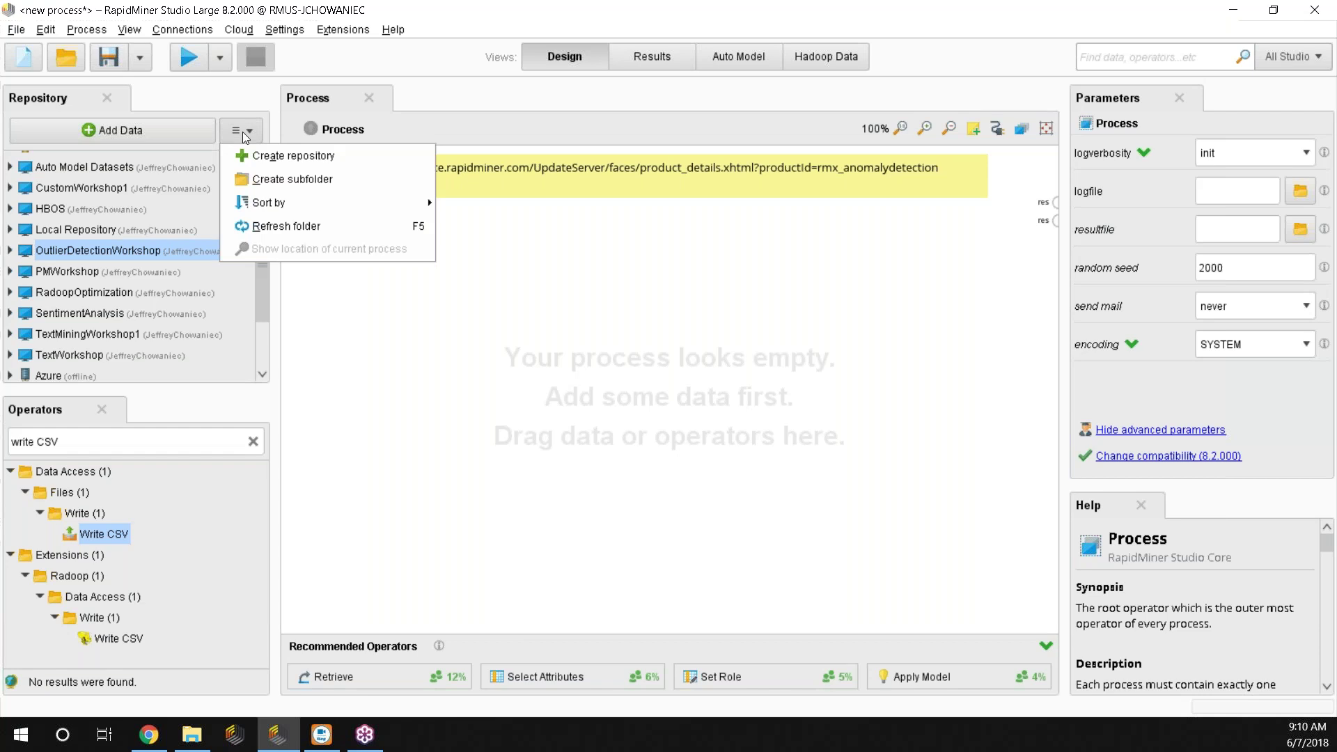
{"action": "left_click", "coordinate": [265, 183]}
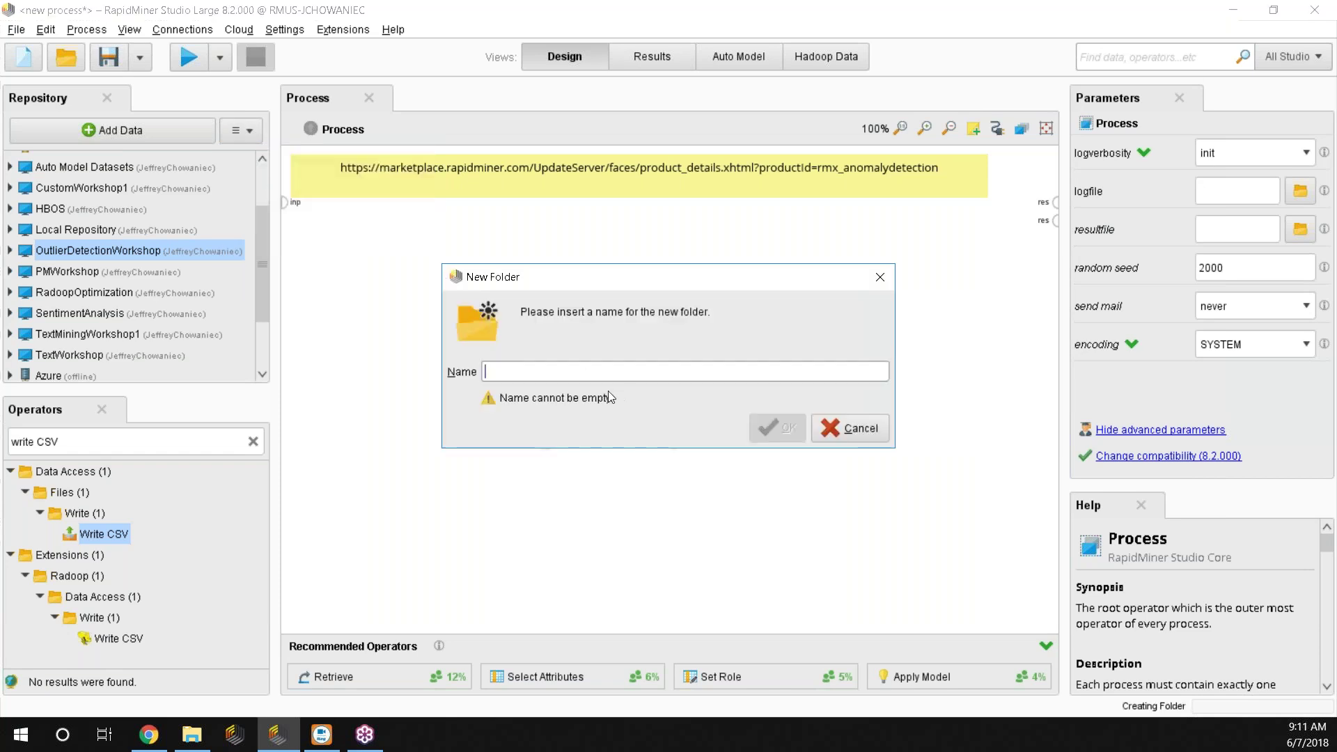
{"action": "type", "text": "Data"}
{"action": "key", "text": "Return"}
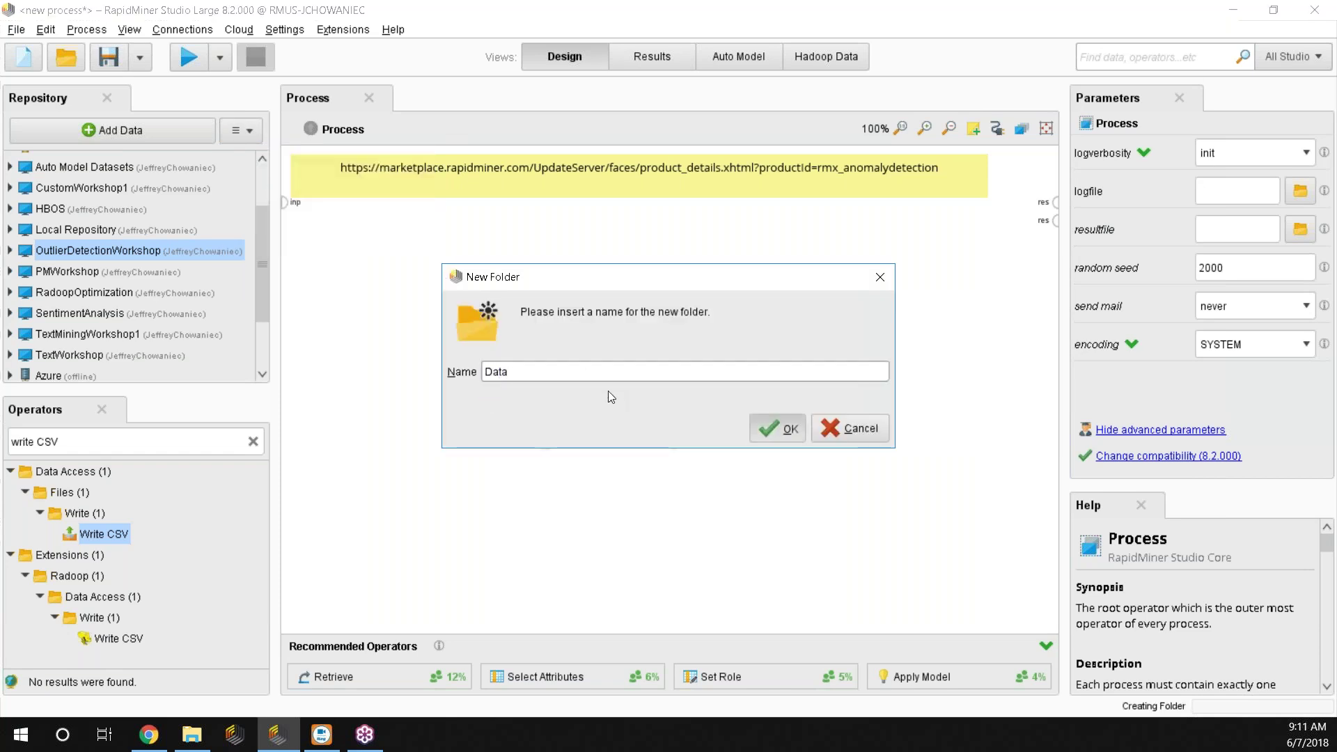
Create a second subfolder named Process in the OutlierDetectionWorkshop repository.
{"action": "right_click", "coordinate": [110, 263]}
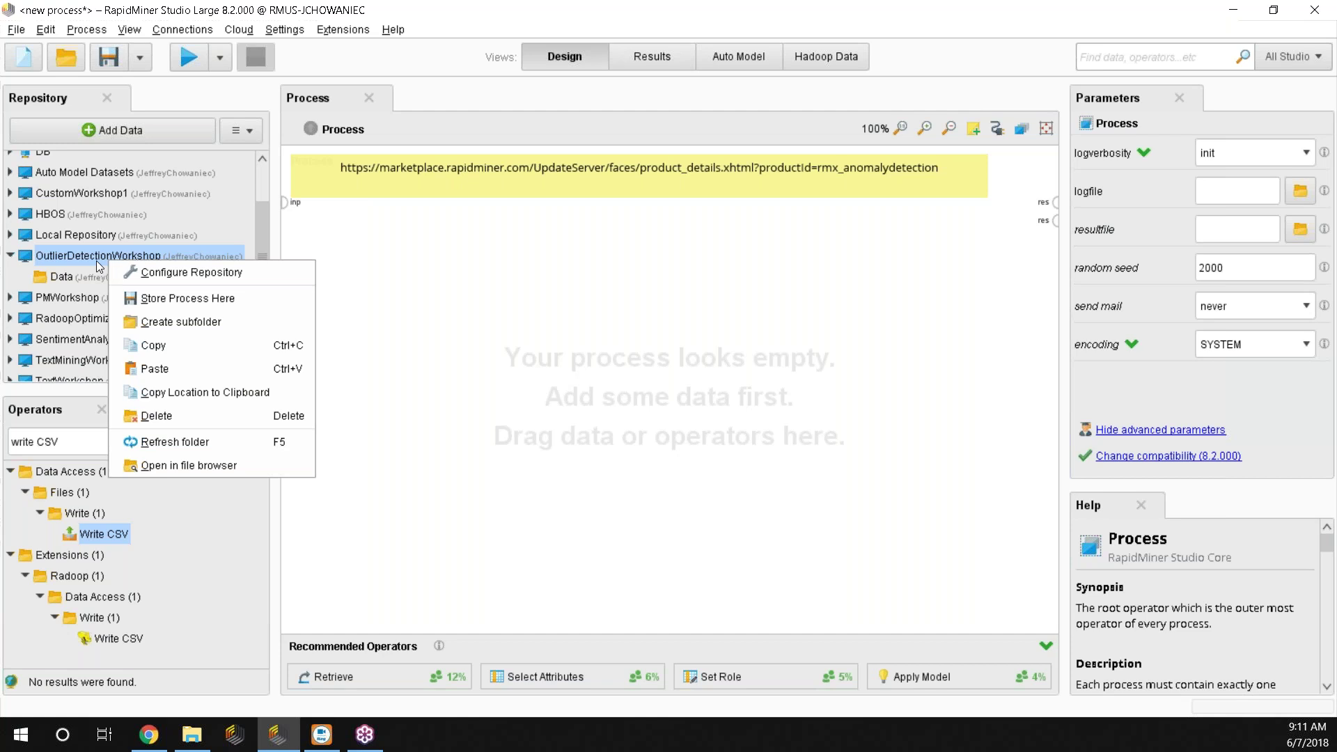
{"action": "left_click", "coordinate": [180, 321]}
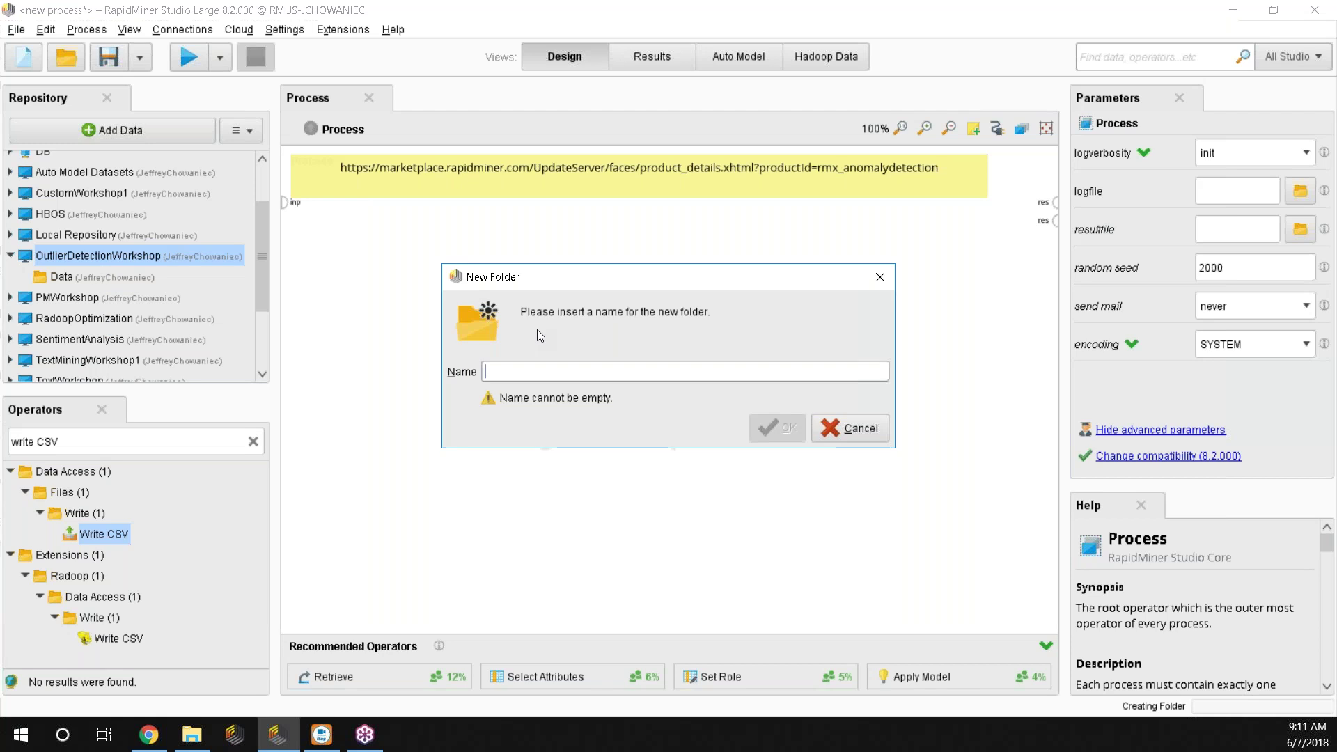
{"action": "type", "text": "Process"}
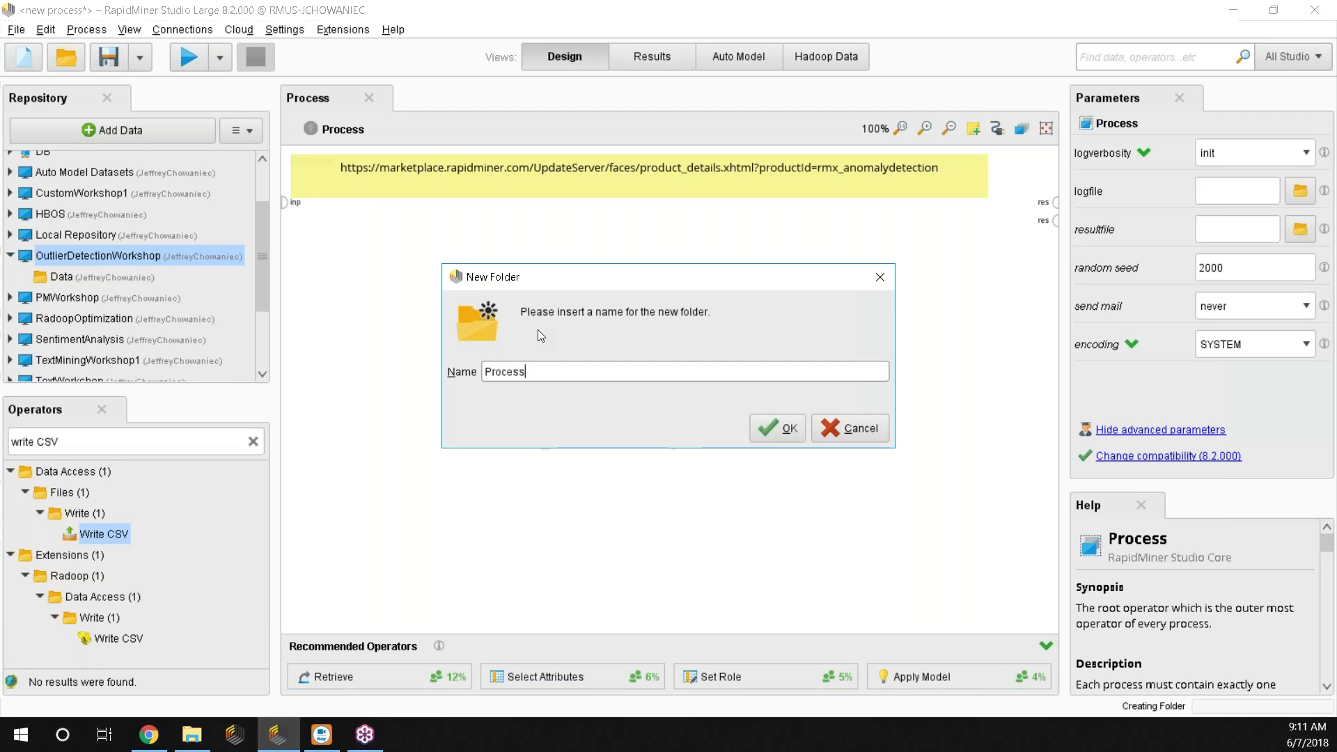
{"action": "key", "text": "Return"}
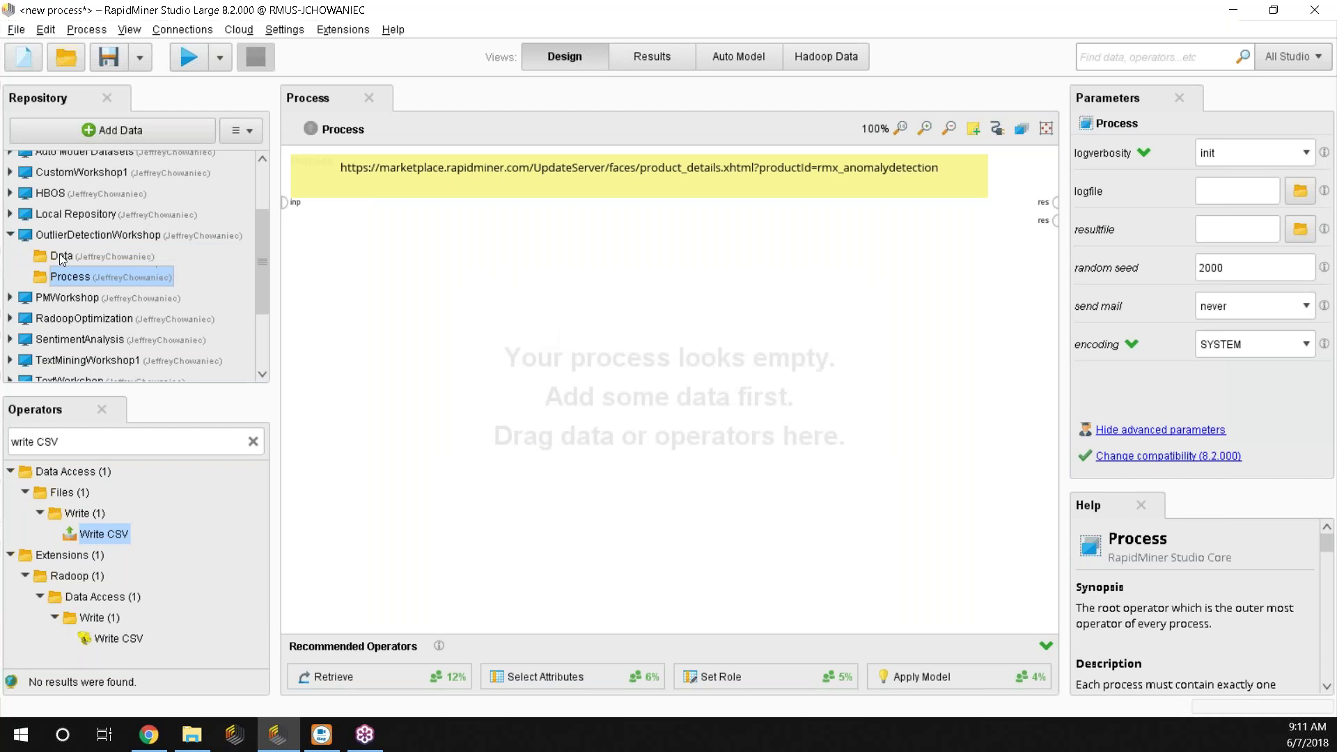
Start importing ServiceCenterMetrics.csv from the computer's Desktop, with the OutlierDetectionWorkshop Data folder as the selected repository location.
{"action": "left_click", "coordinate": [113, 257]}
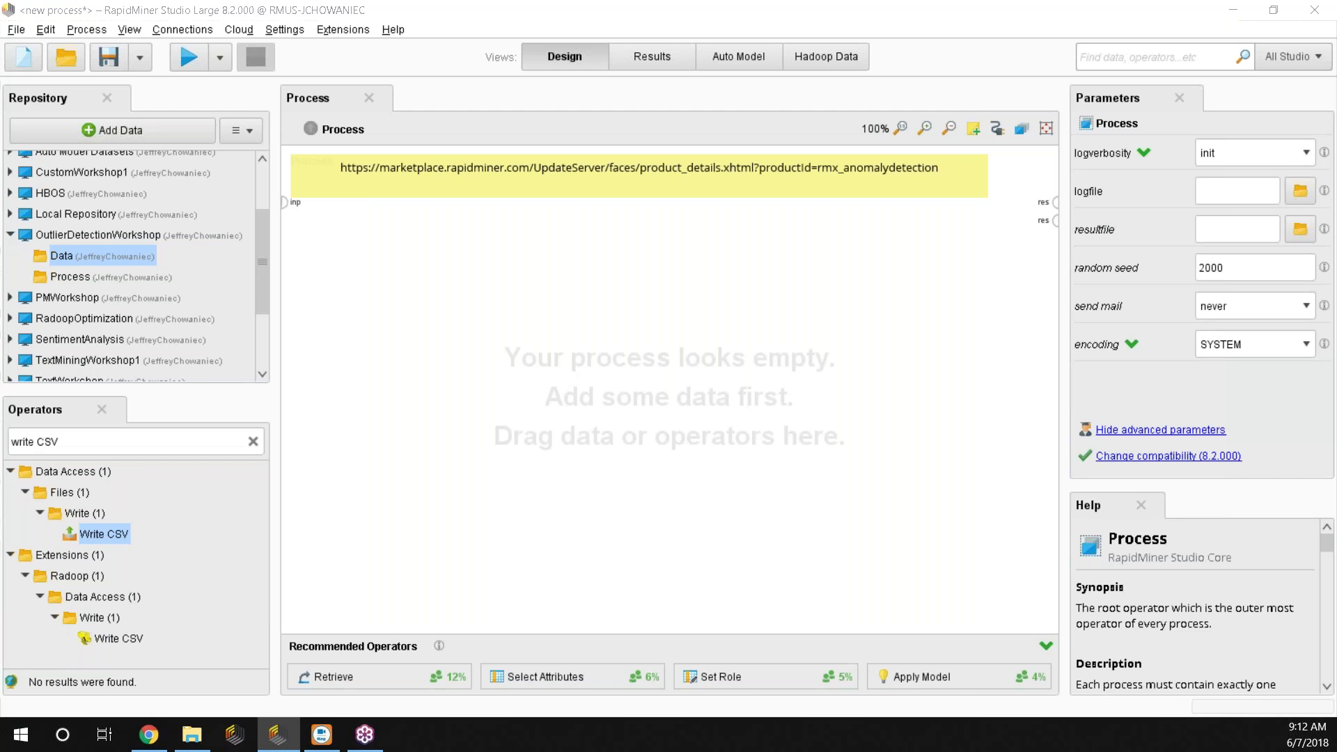
{"action": "left_click", "coordinate": [62, 128]}
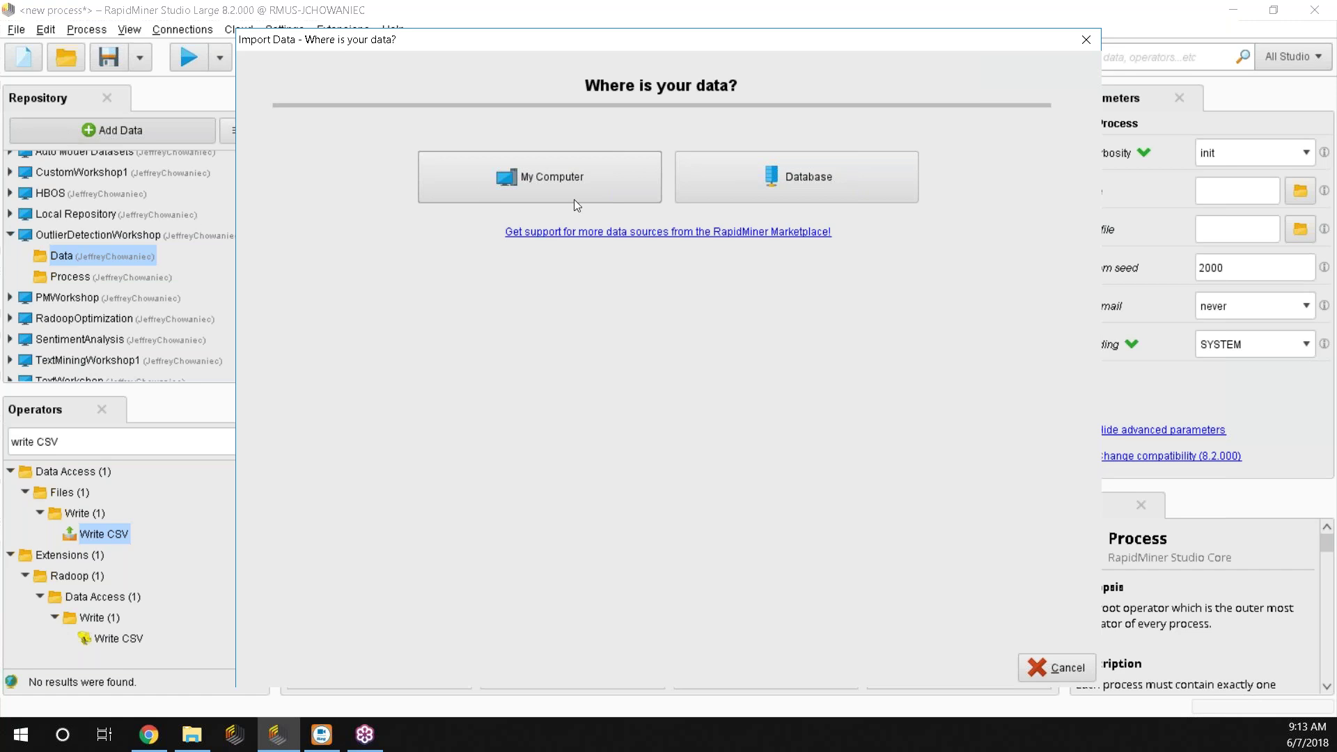
{"action": "left_click", "coordinate": [522, 185]}
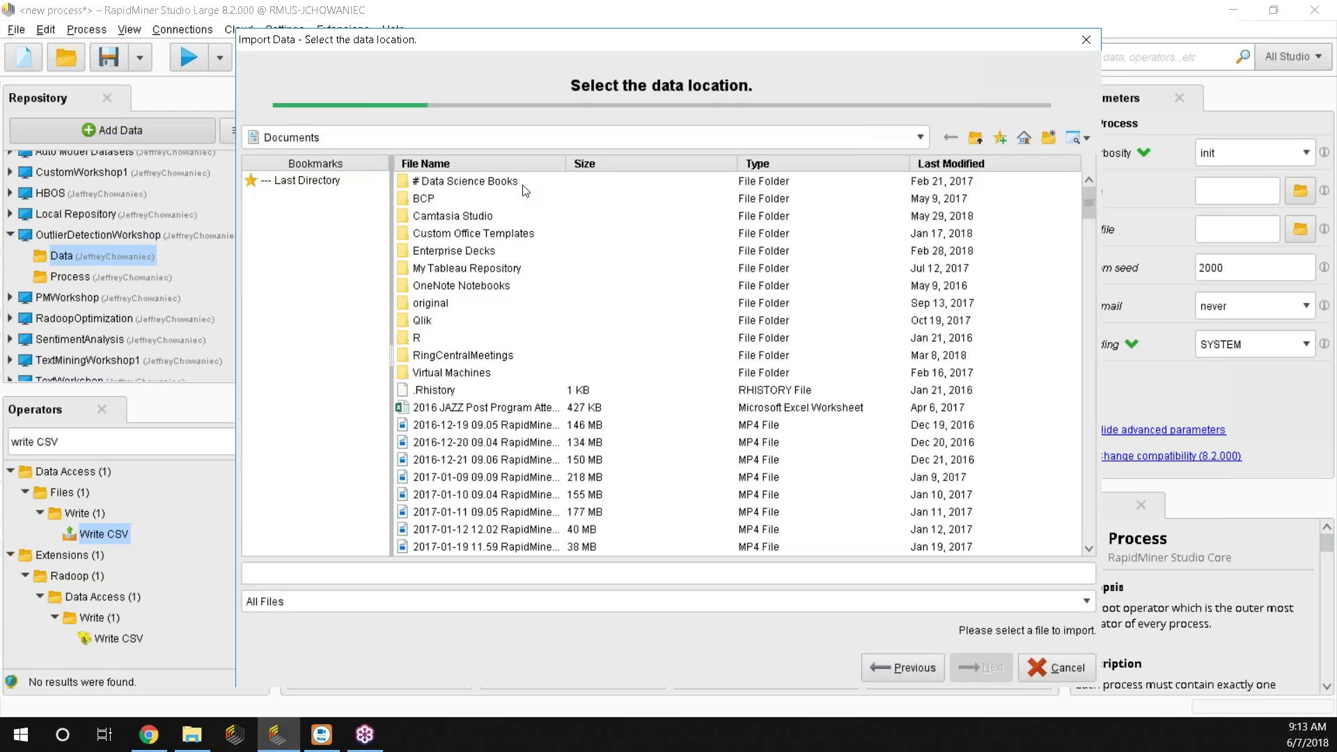
{"action": "left_click", "coordinate": [395, 143]}
{"action": "left_click", "coordinate": [341, 162]}
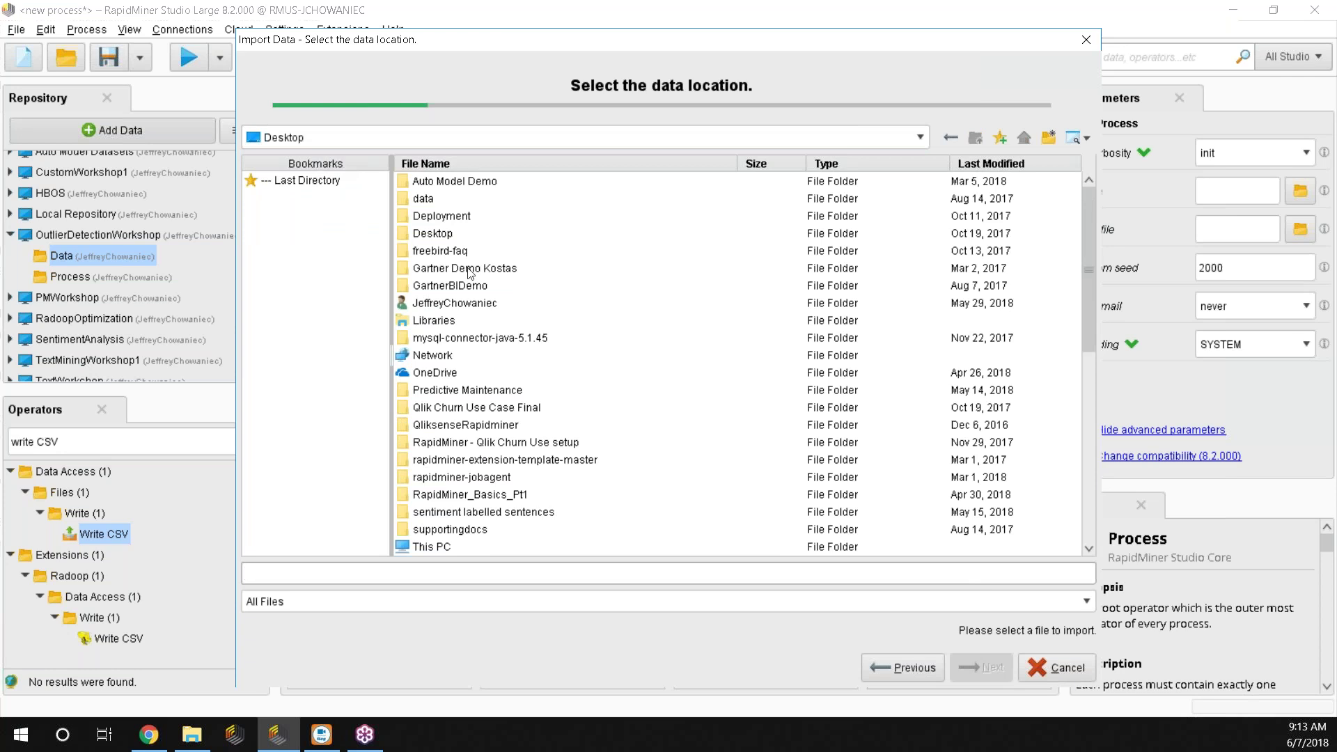
{"action": "scroll", "coordinate": [507, 331], "scroll_direction": "down", "scroll_amount": 6}
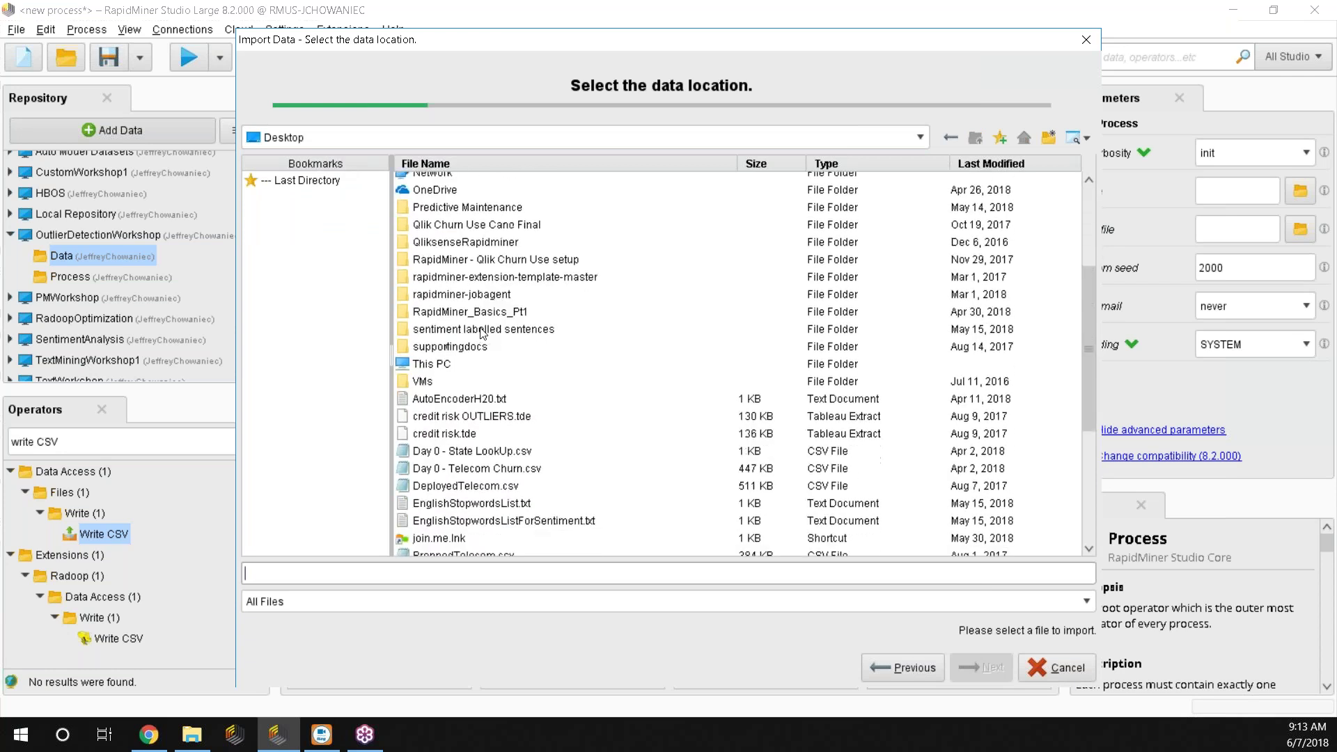
{"action": "scroll", "coordinate": [485, 376], "scroll_direction": "down", "scroll_amount": 3}
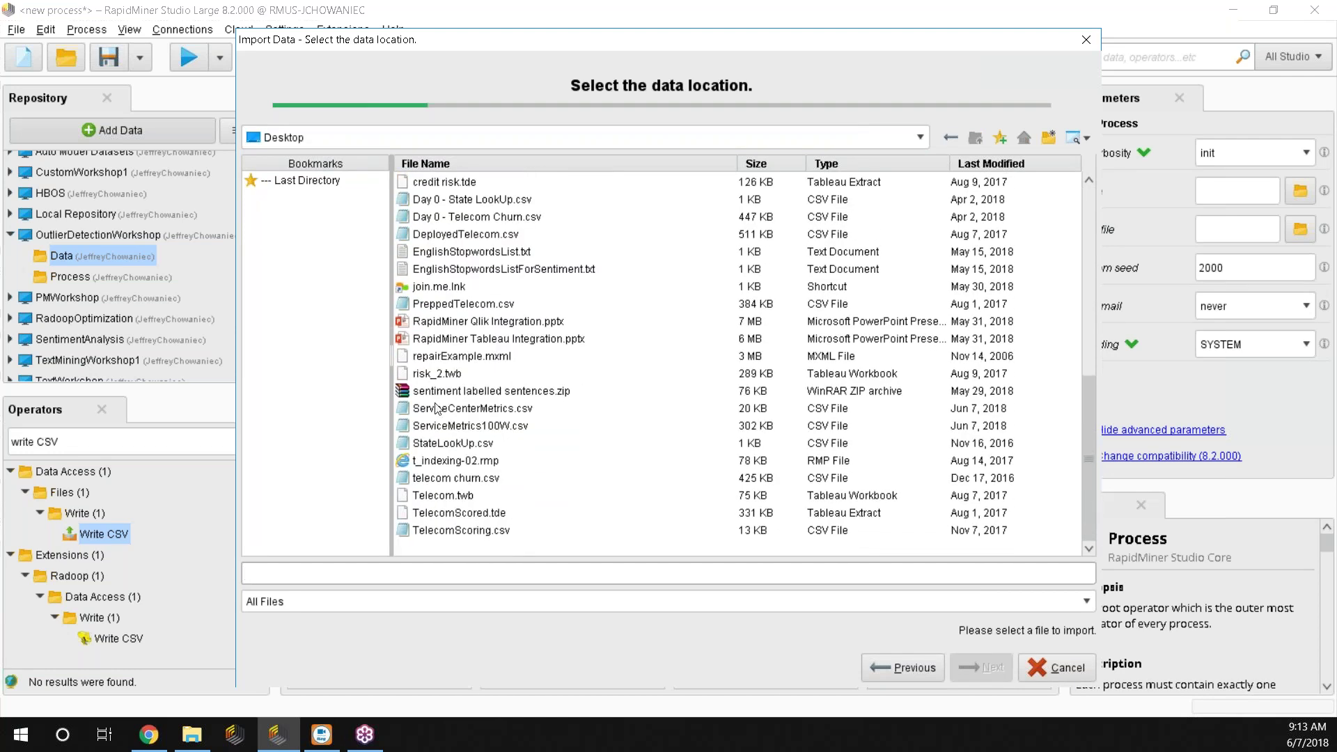
{"action": "left_click", "coordinate": [439, 409]}
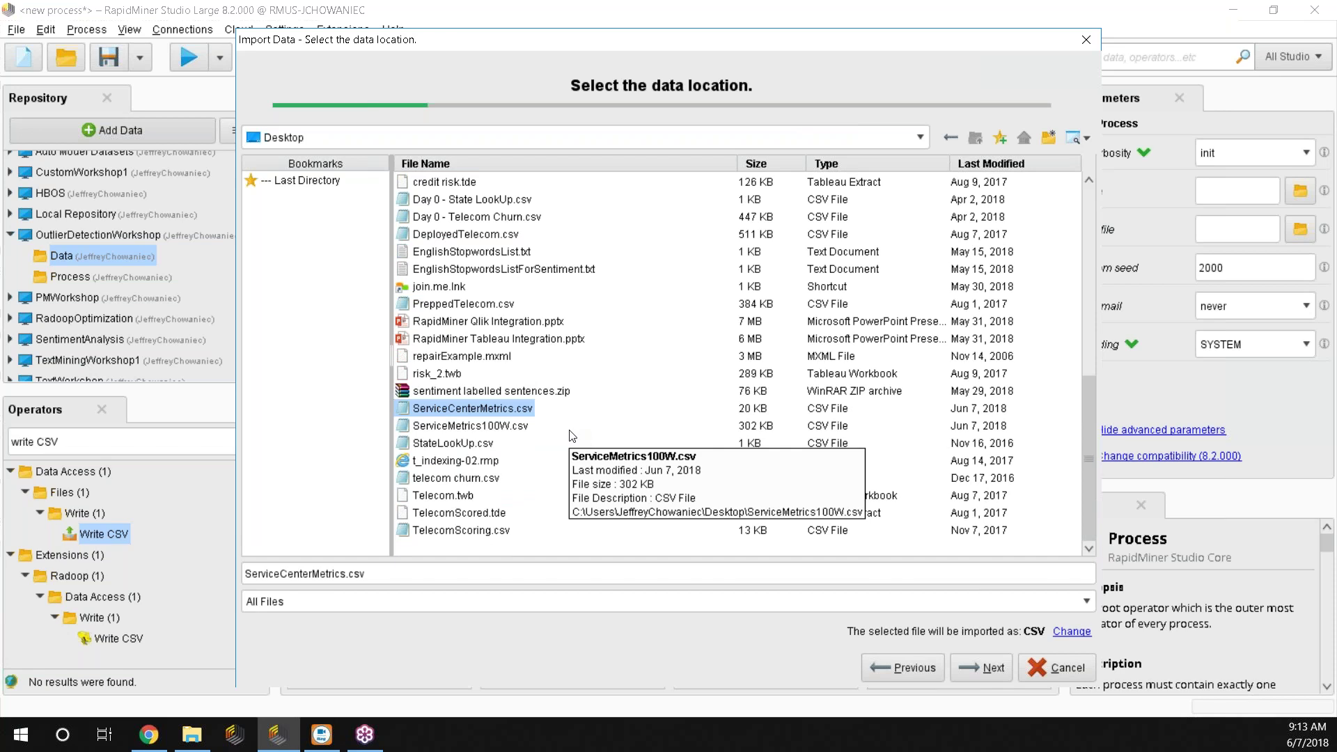
{"action": "left_click", "coordinate": [980, 670]}
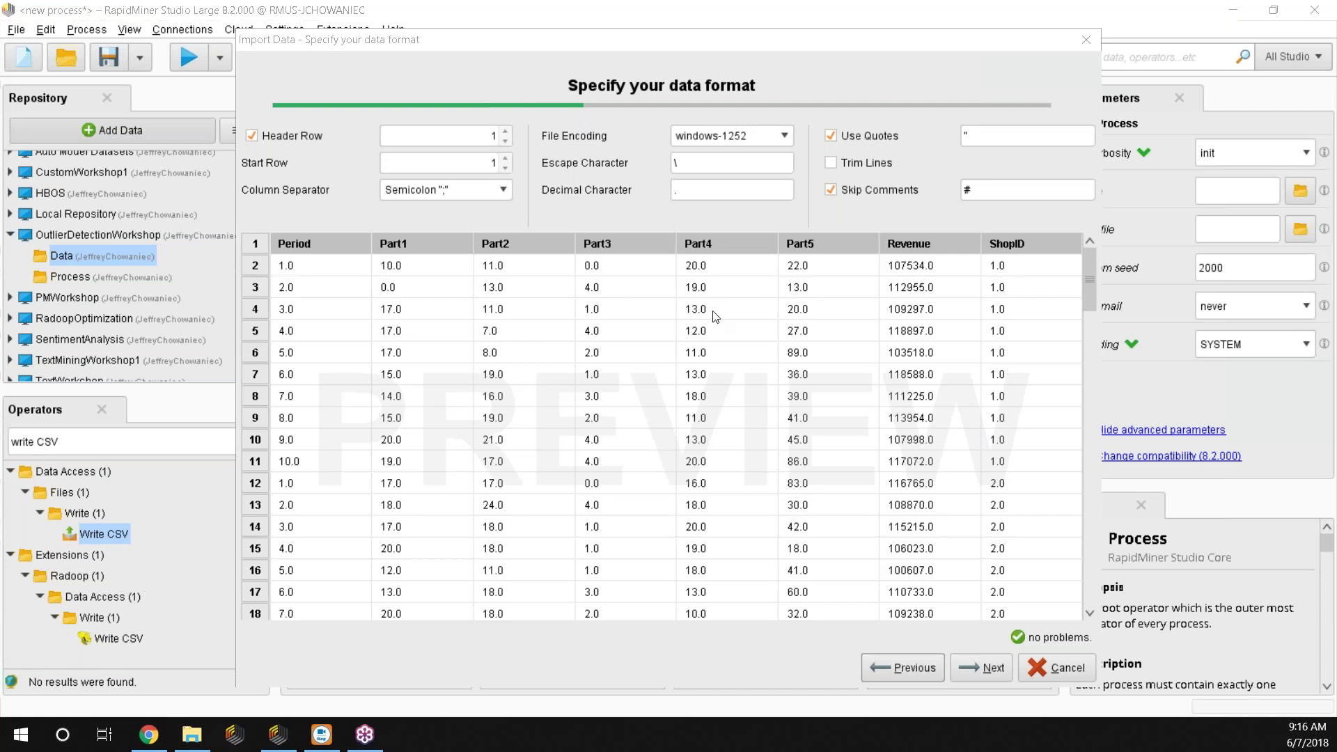
Check the preview rows and accept the data format with header row 1 and the semicolon column separator.
{"action": "scroll", "coordinate": [714, 317], "scroll_direction": "down", "scroll_amount": 2}
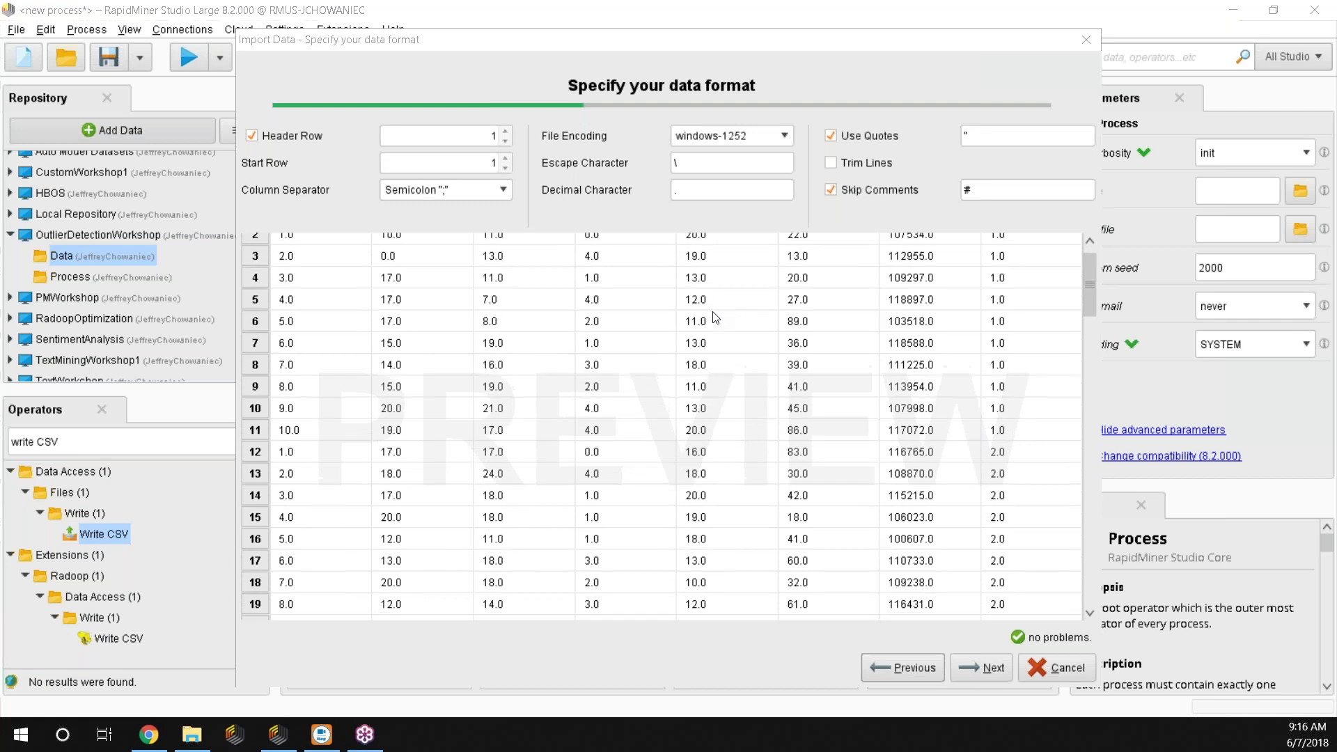
{"action": "scroll", "coordinate": [717, 328], "scroll_direction": "down", "scroll_amount": 2}
{"action": "scroll", "coordinate": [725, 343], "scroll_direction": "up", "scroll_amount": 4}
{"action": "scroll", "coordinate": [724, 342], "scroll_direction": "up", "scroll_amount": 1}
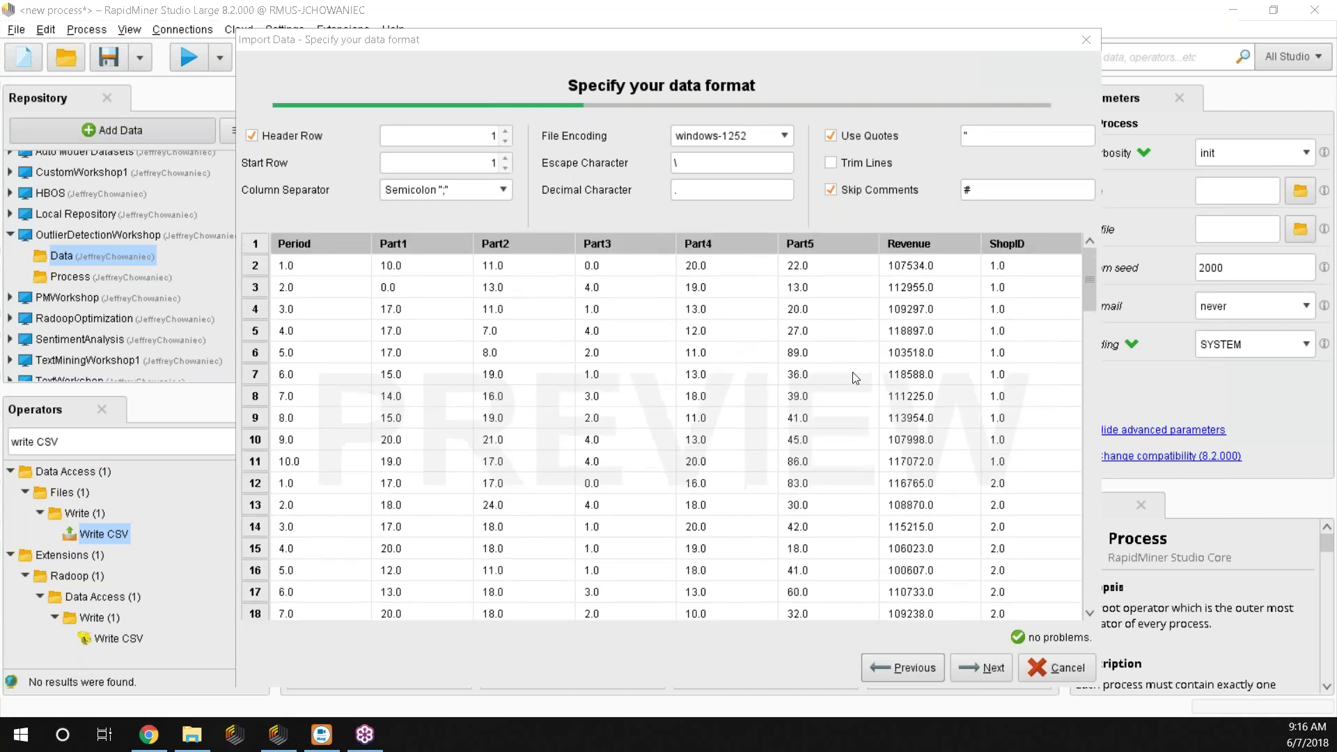
{"action": "left_click", "coordinate": [967, 668]}
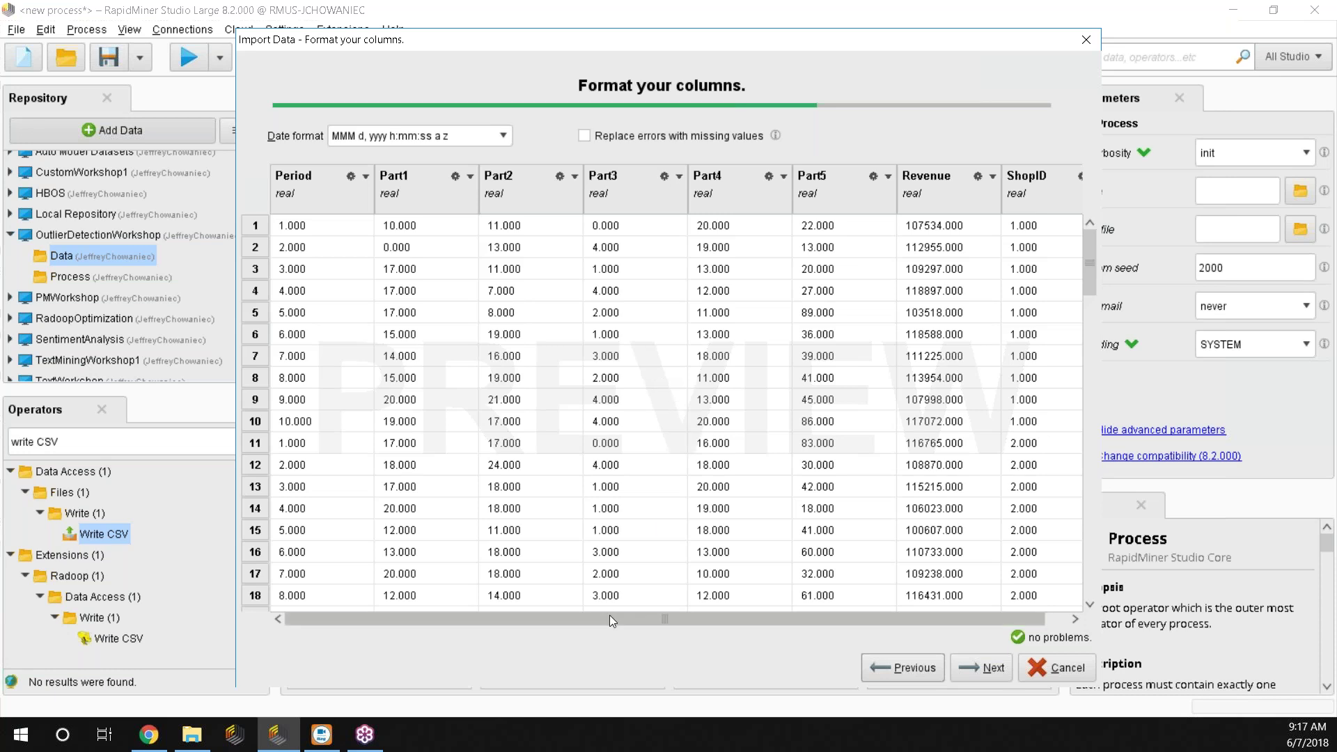
Set the role of the ShopID column to id.
{"action": "left_click_drag", "start_coordinate": [610, 616], "coordinate": [566, 616]}
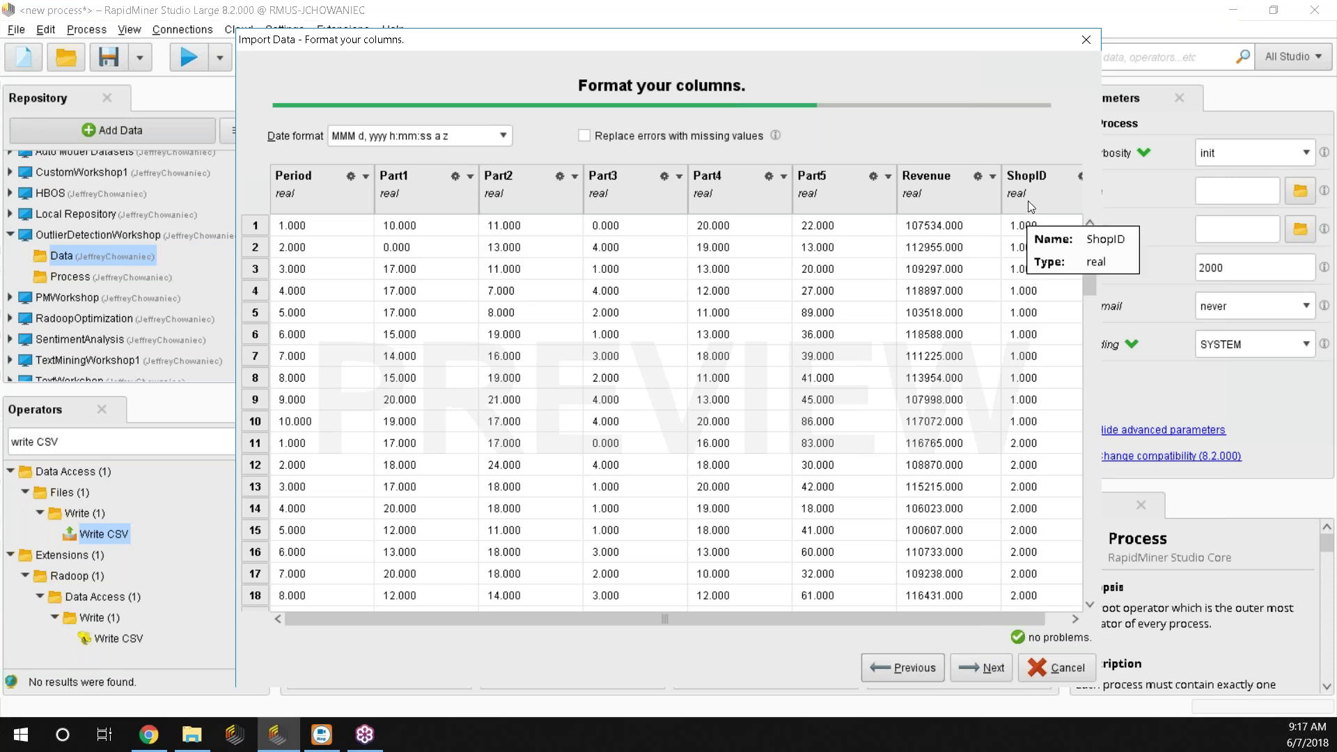
{"action": "left_click_drag", "start_coordinate": [721, 622], "coordinate": [836, 622]}
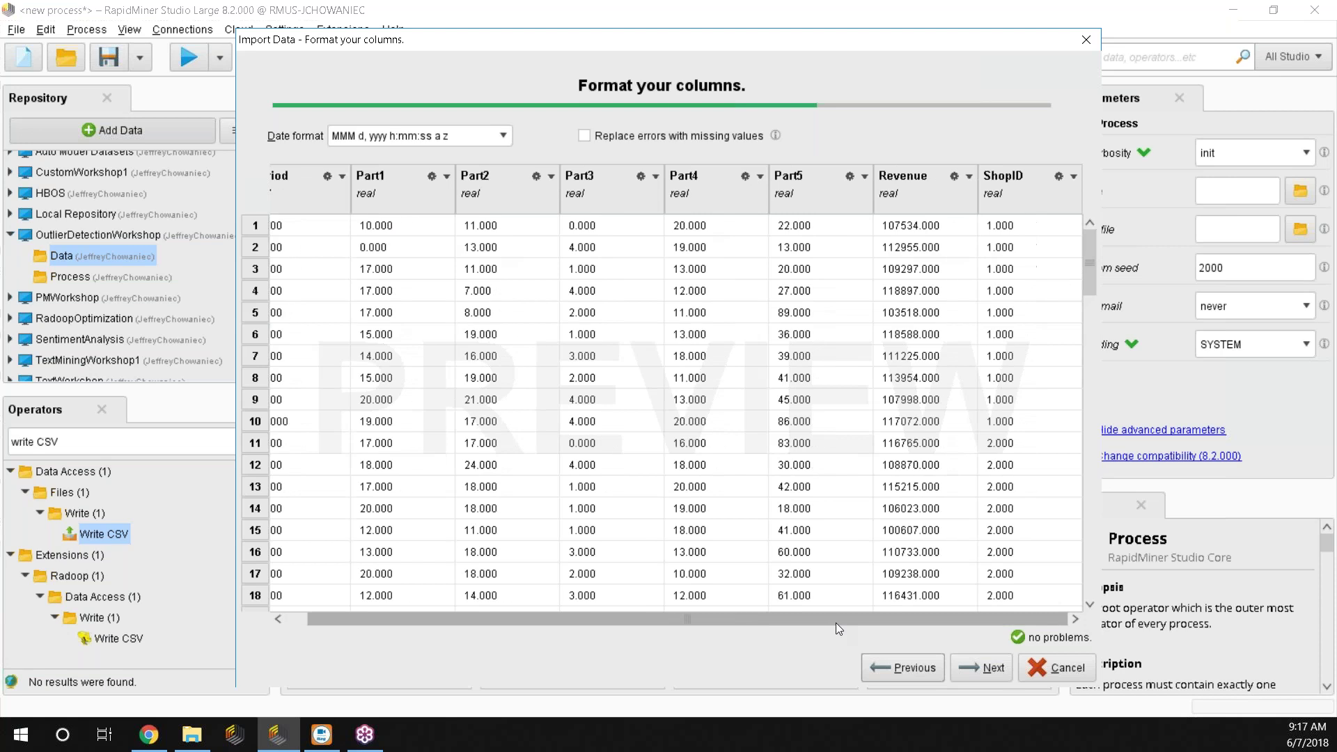
{"action": "left_click", "coordinate": [1059, 176]}
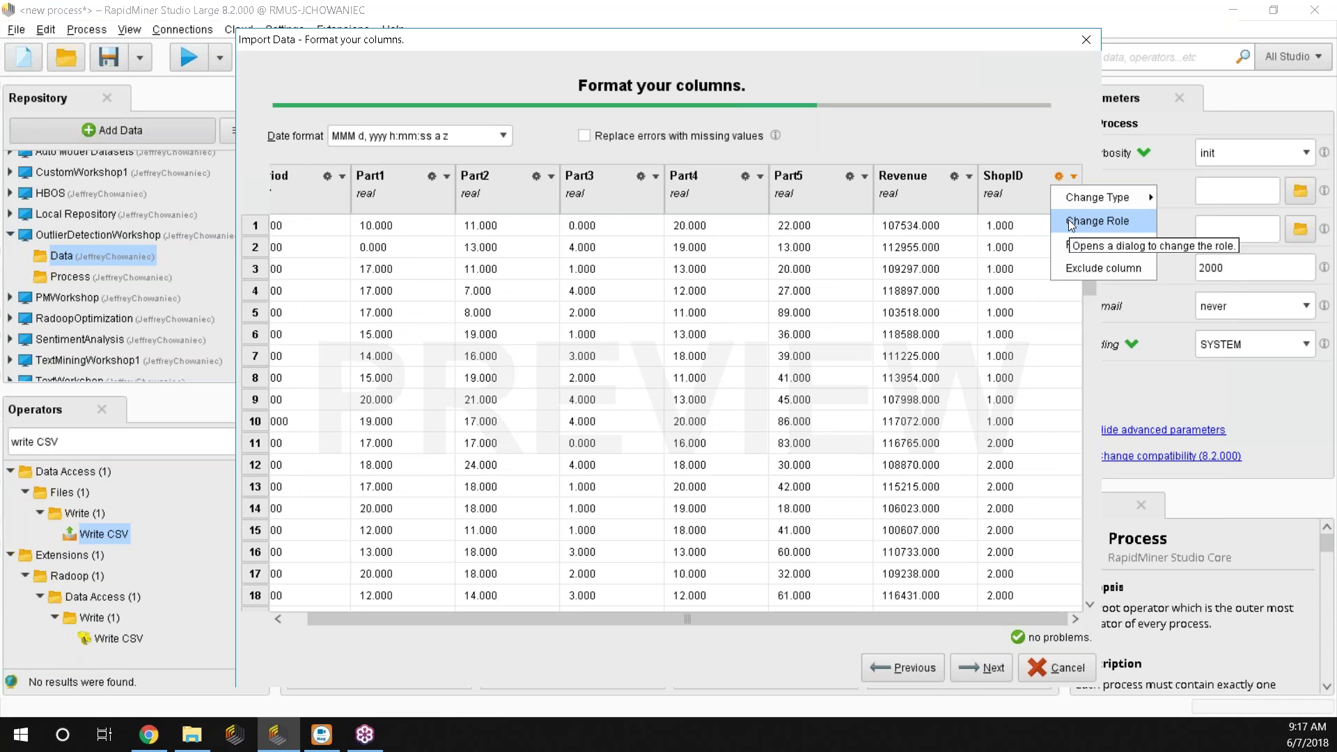
{"action": "left_click", "coordinate": [1008, 193]}
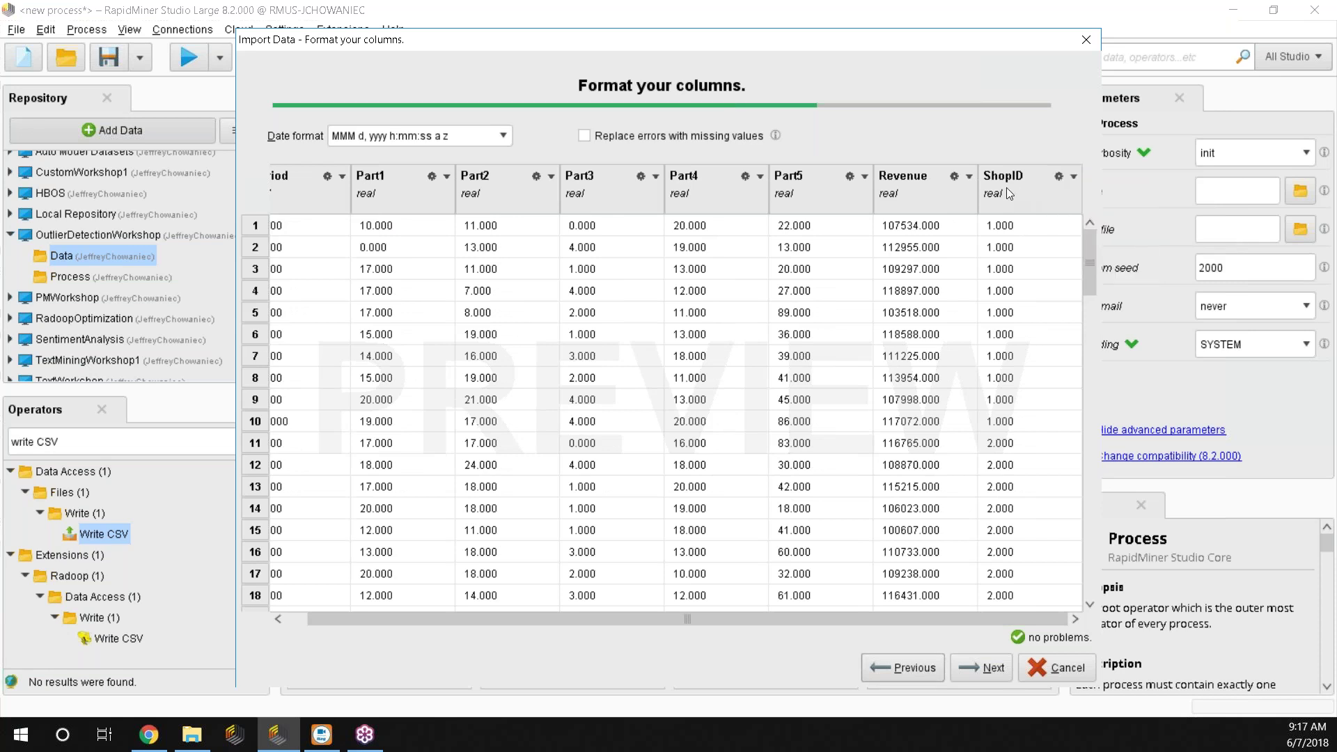
{"action": "left_click", "coordinate": [1068, 178]}
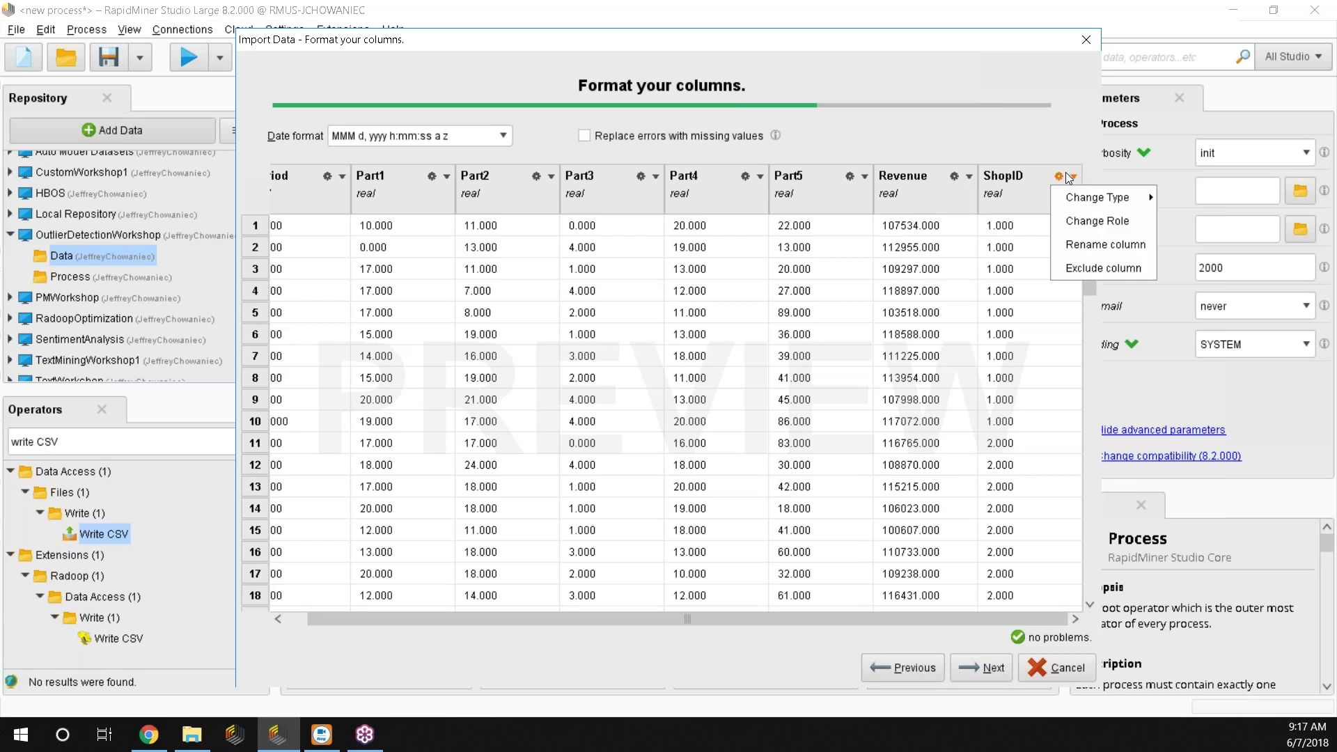
{"action": "left_click", "coordinate": [1080, 222]}
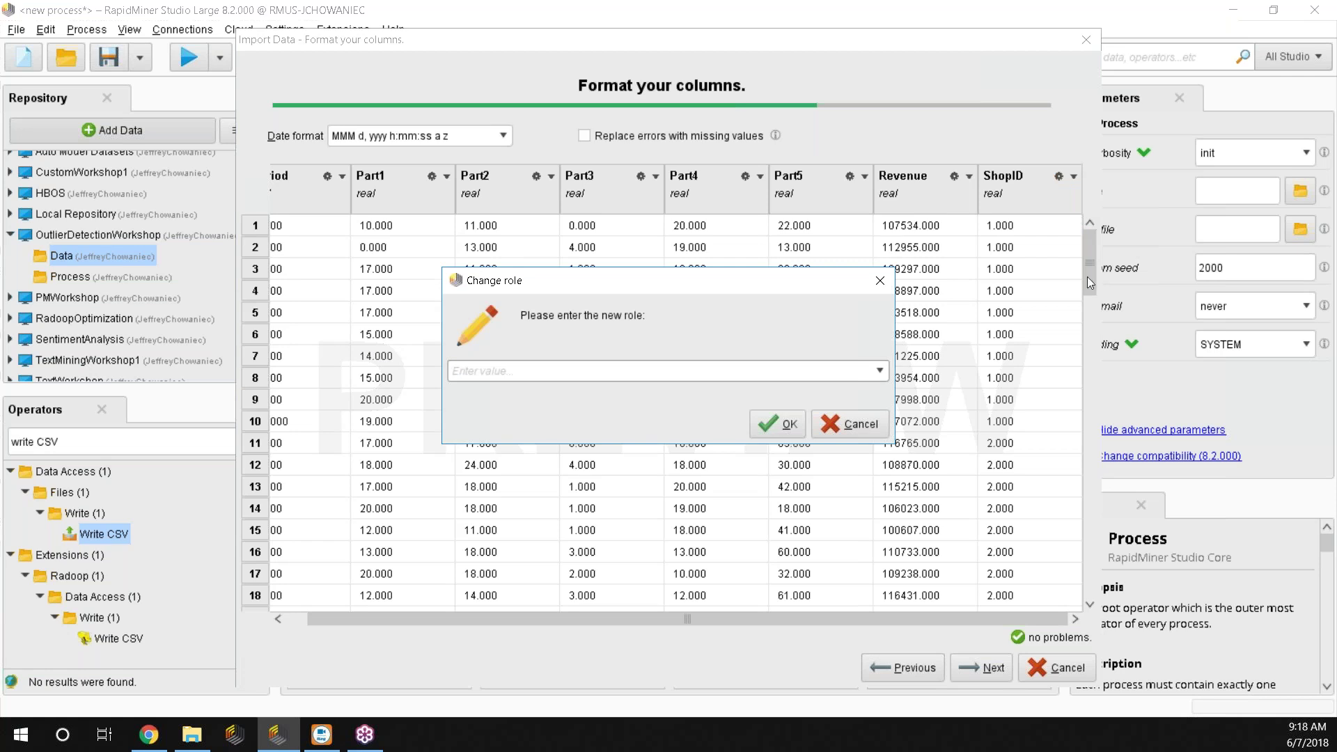
{"action": "left_click", "coordinate": [880, 371]}
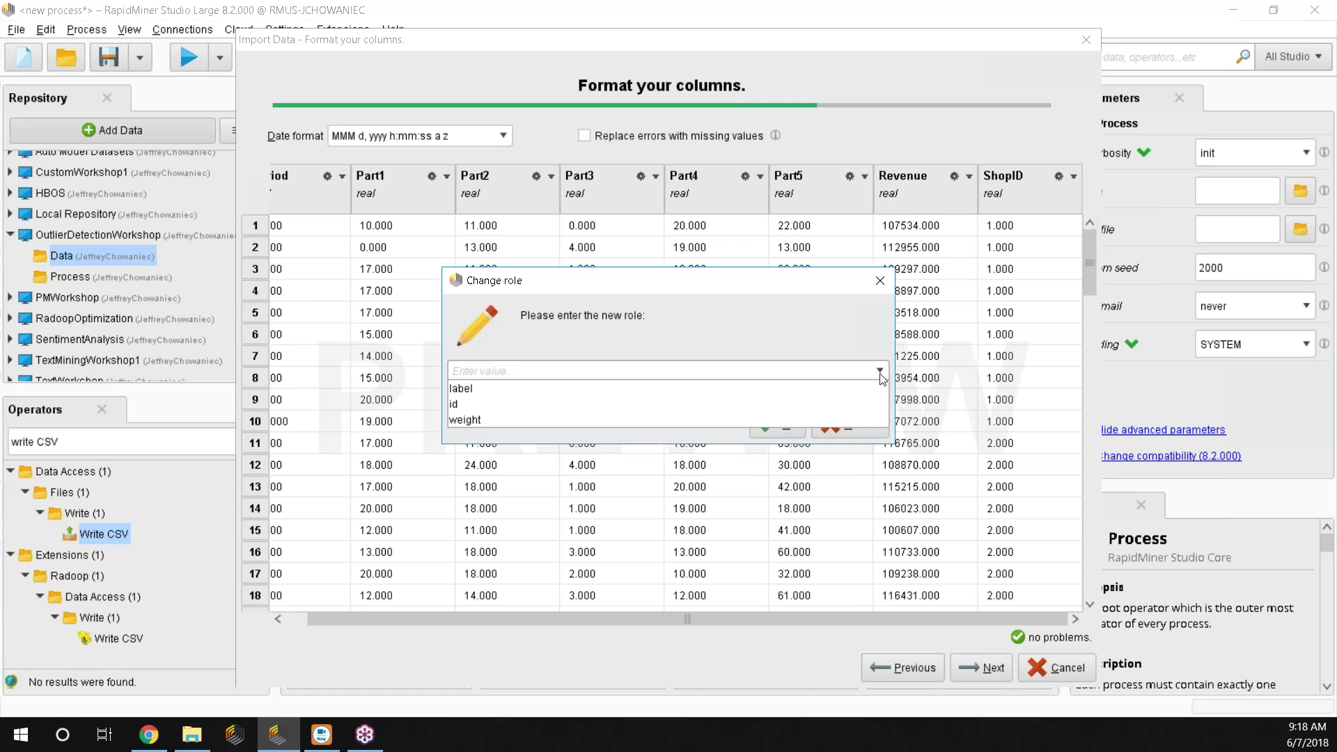
{"action": "left_click", "coordinate": [613, 404]}
{"action": "left_click", "coordinate": [778, 425]}
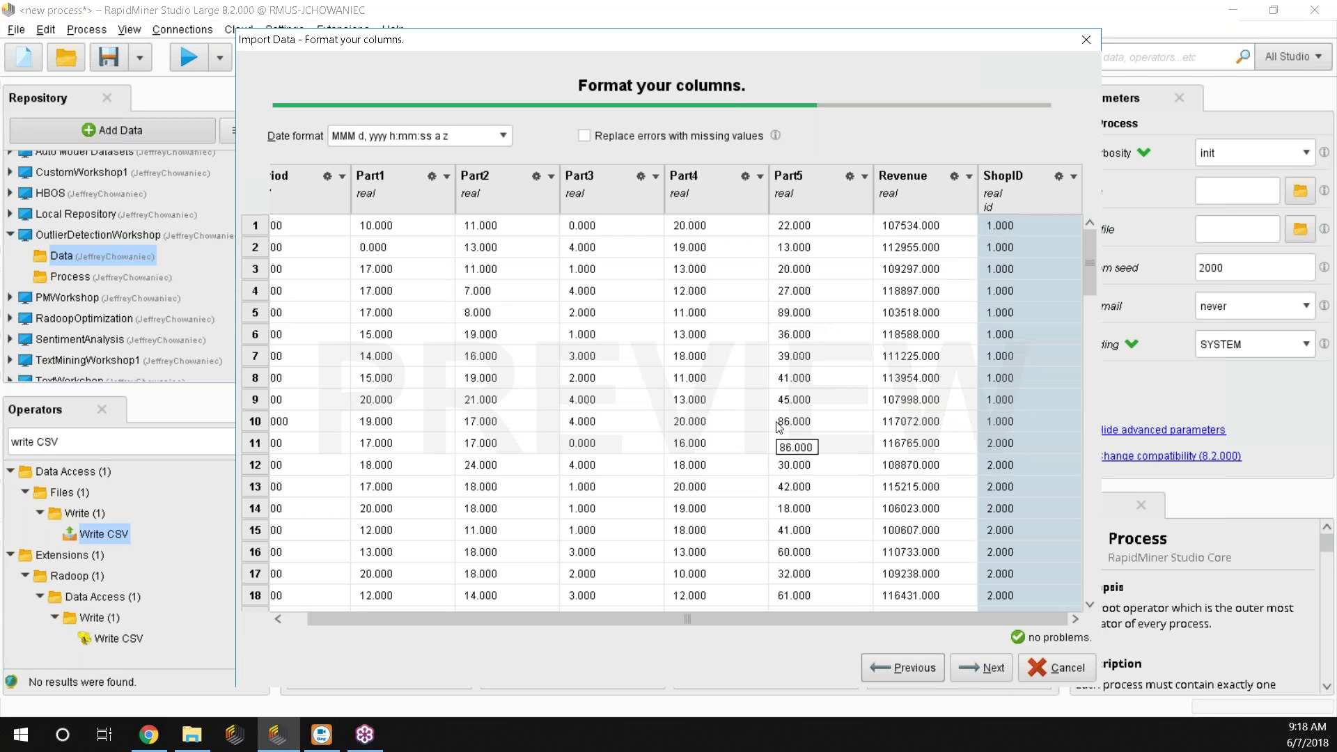
Change the data type of the ShopID column to polynominal.
{"action": "left_click_drag", "start_coordinate": [520, 613], "coordinate": [450, 604]}
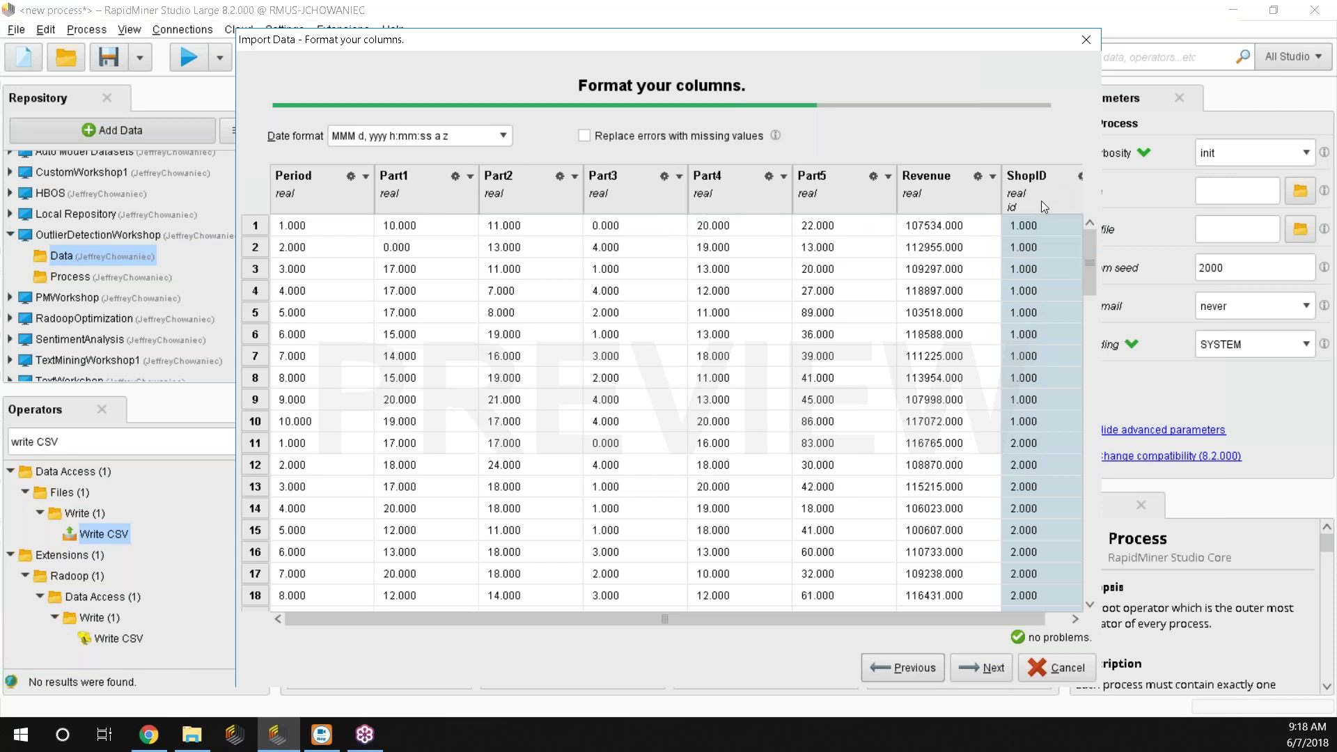
{"action": "left_click_drag", "start_coordinate": [913, 617], "coordinate": [1020, 620]}
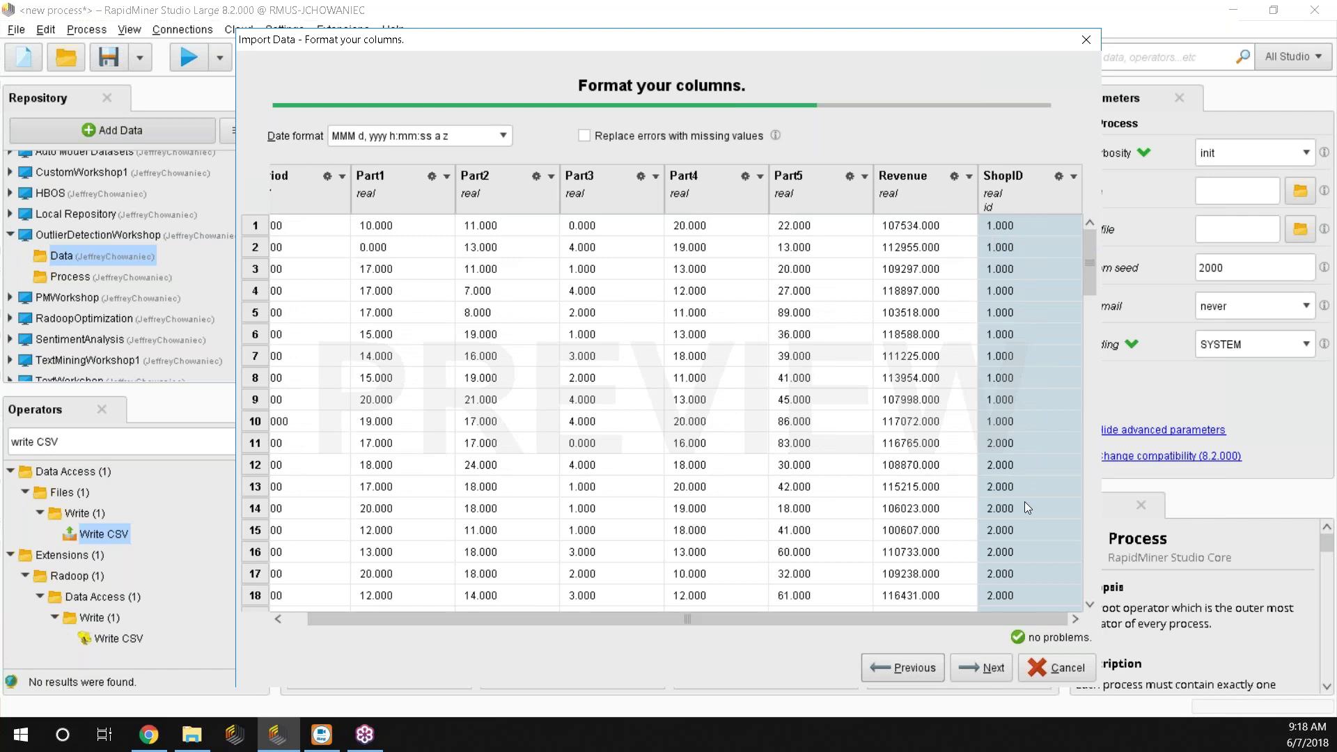
{"action": "left_click", "coordinate": [1059, 178]}
{"action": "mouse_move", "coordinate": [1080, 202]}
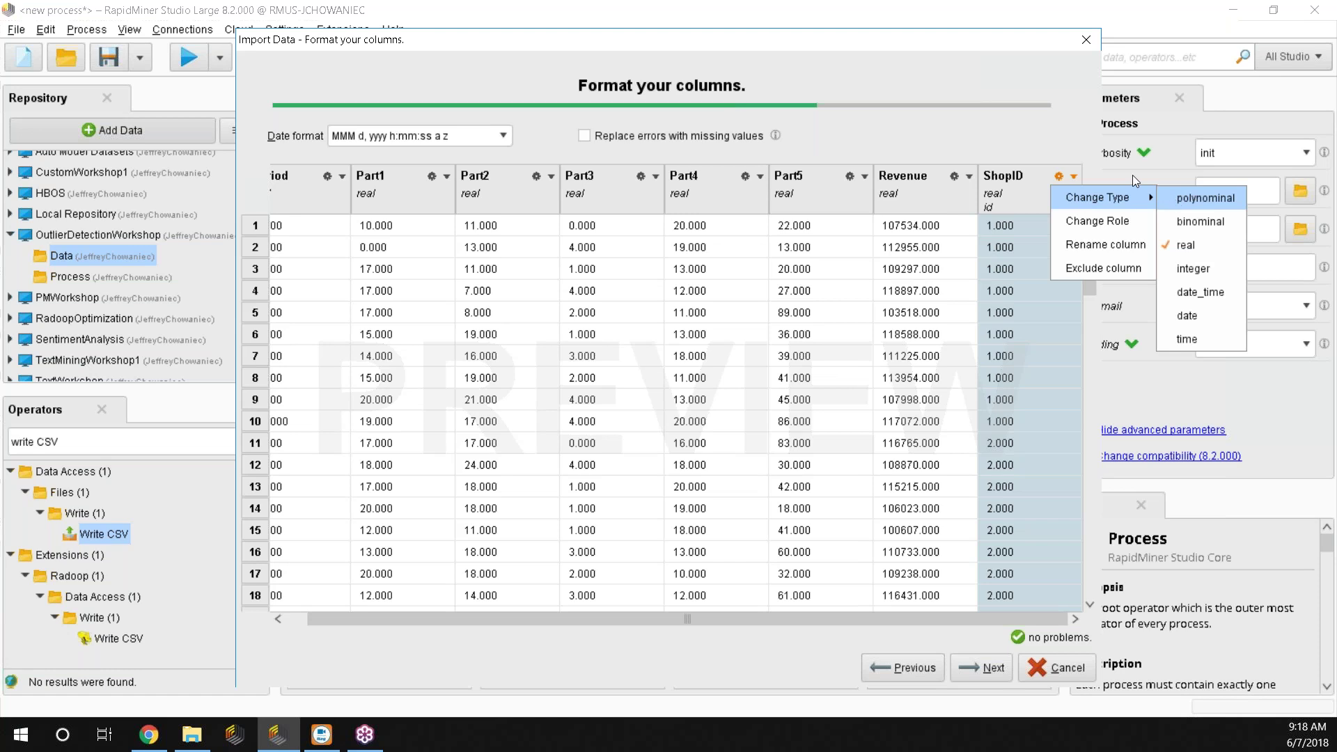
{"action": "left_click", "coordinate": [1061, 154]}
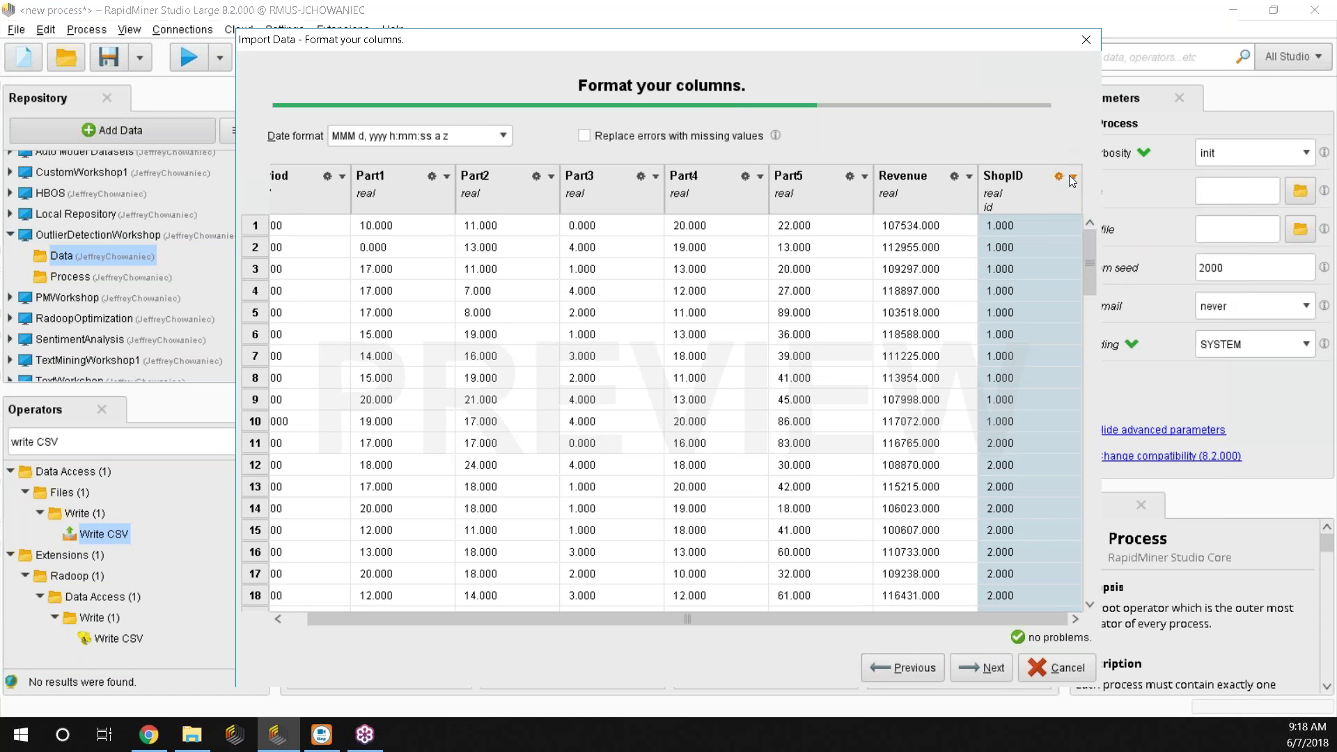
{"action": "left_click", "coordinate": [1068, 174]}
{"action": "mouse_move", "coordinate": [1083, 197]}
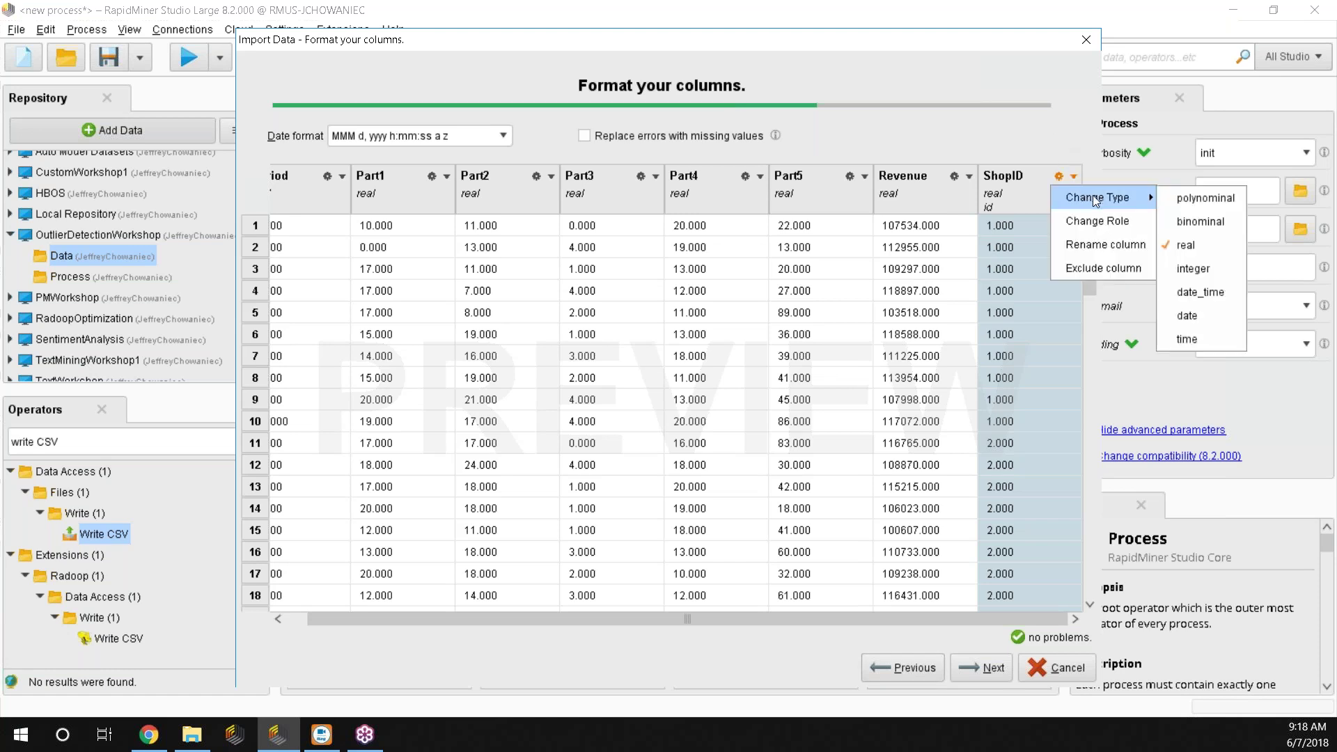
{"action": "left_click", "coordinate": [1203, 197]}
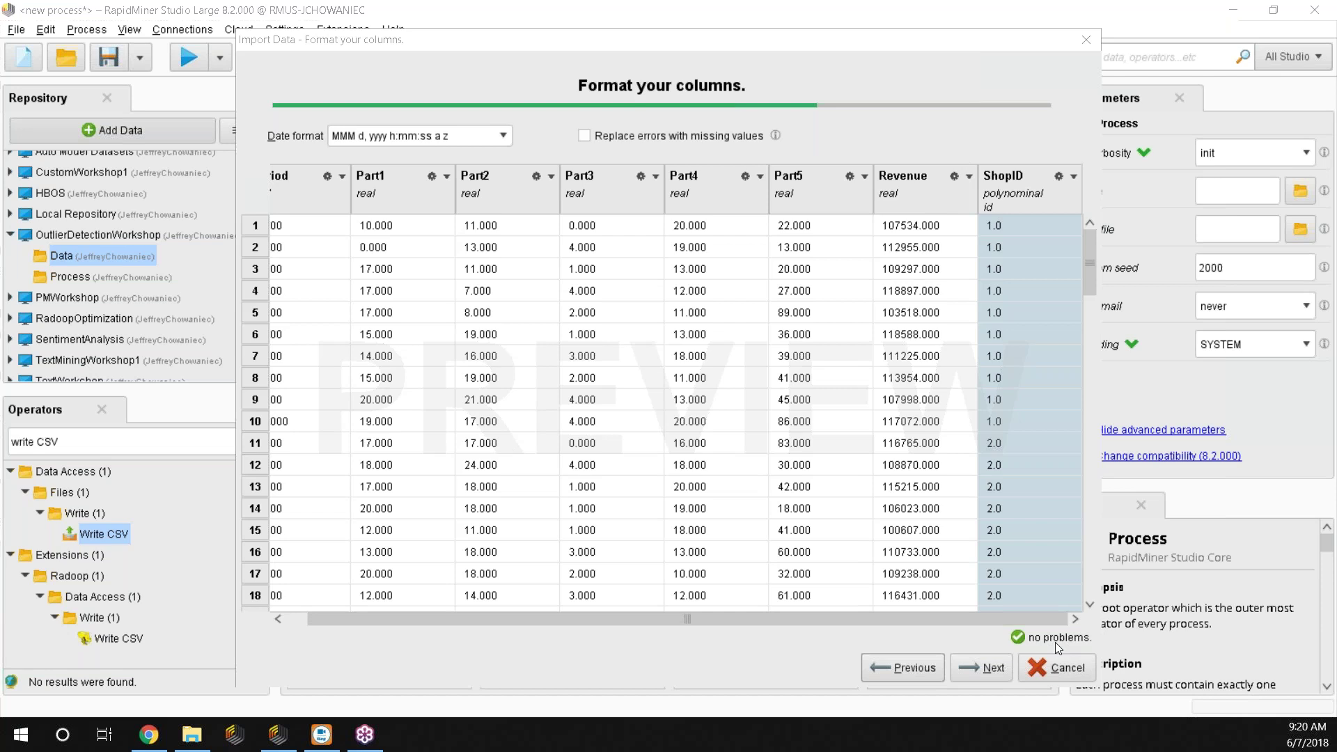
Accept the column formats and store the data as ServiceCenterMetrics in the OutlierDetectionWorkshop Data folder, finishing the import.
{"action": "left_click", "coordinate": [984, 669]}
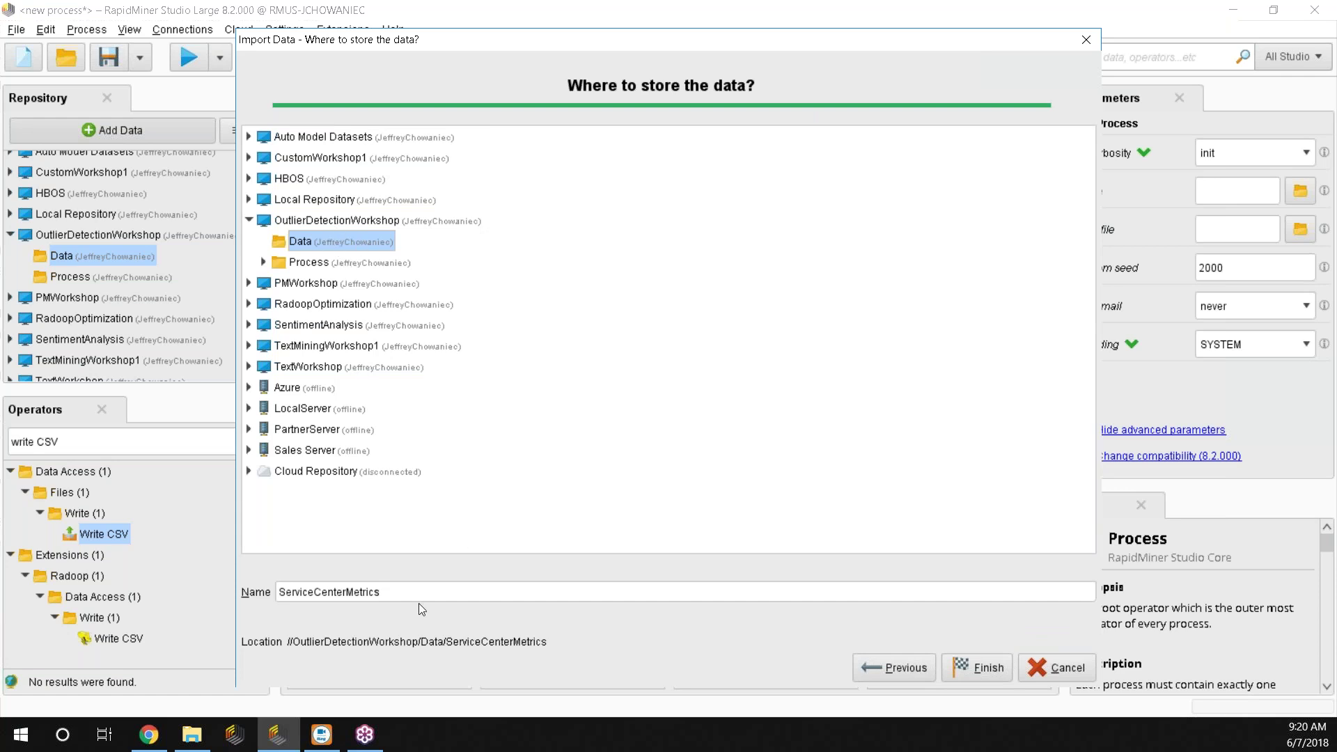
{"action": "left_click_drag", "start_coordinate": [454, 596], "coordinate": [233, 592]}
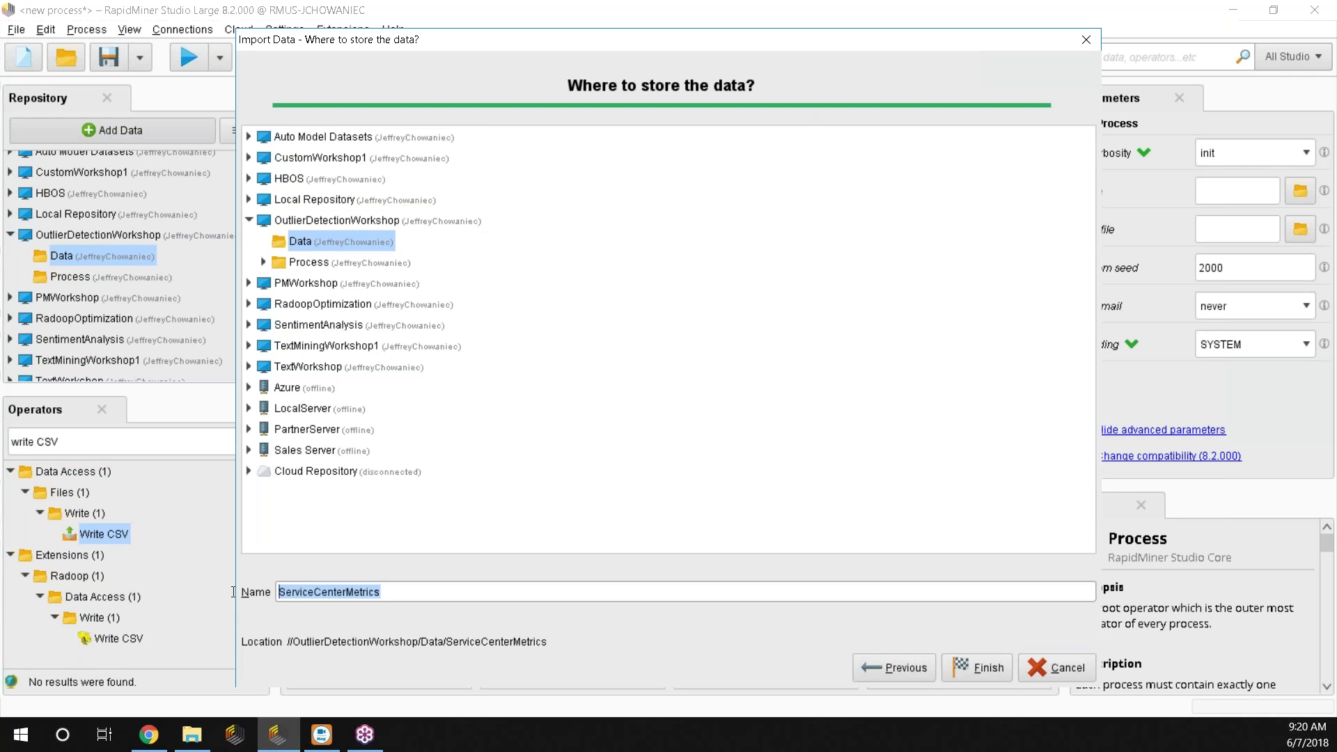
{"action": "left_click", "coordinate": [452, 597]}
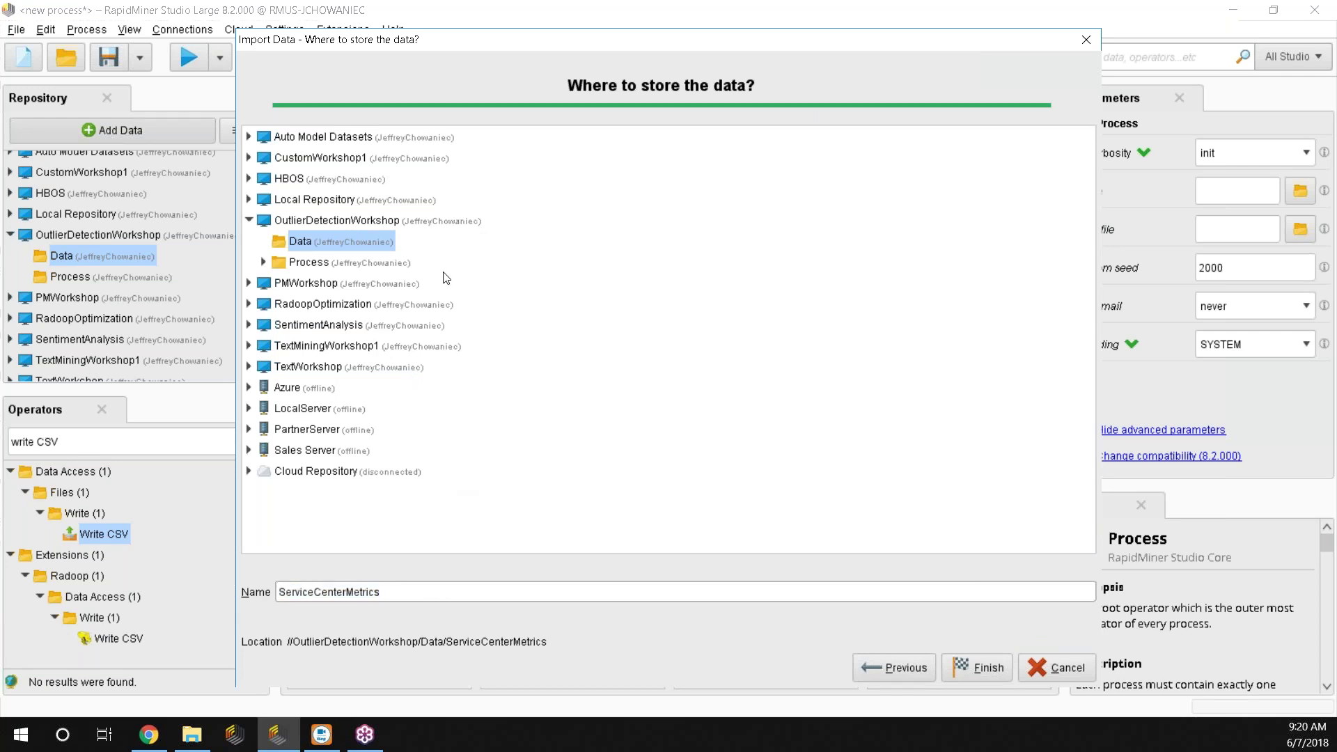
{"action": "left_click", "coordinate": [984, 660]}
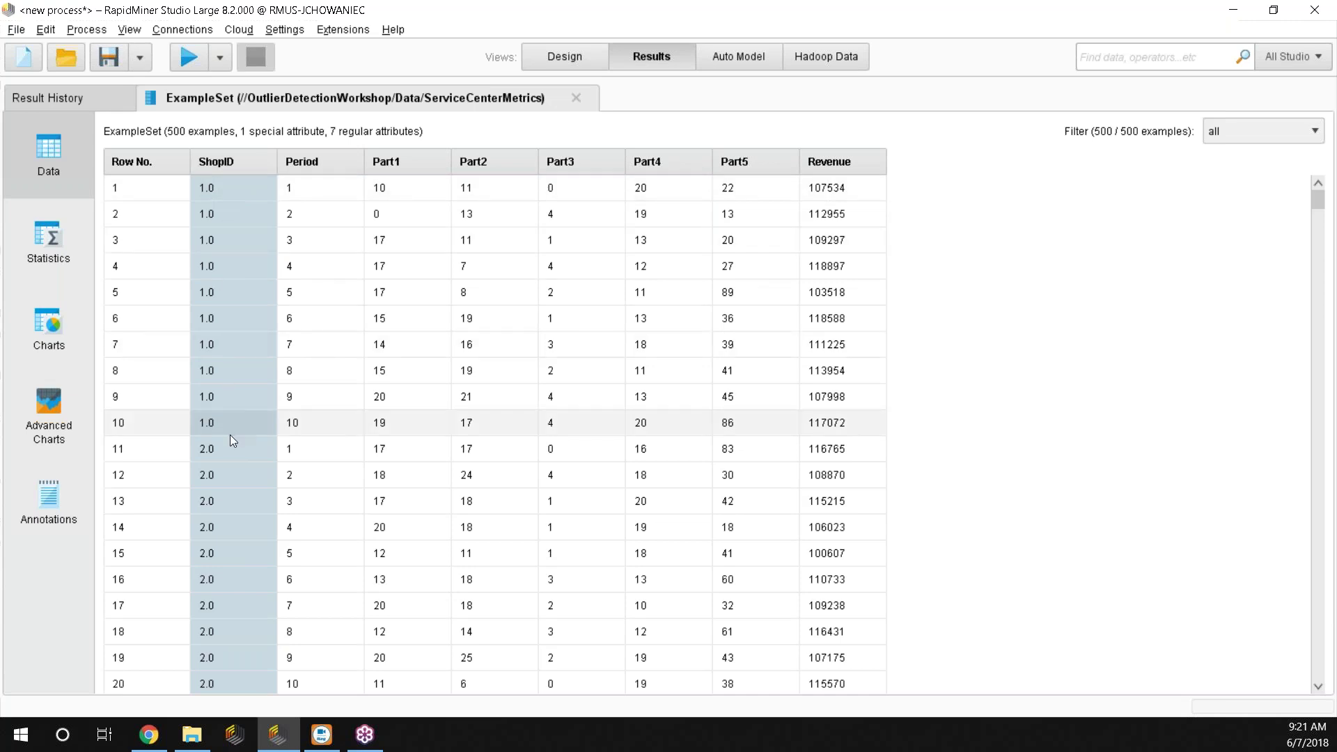
Examine the imported ServiceCenterMetrics rows from first to last, comparing the shop IDs, periods, part counts and revenue.
{"action": "scroll", "coordinate": [246, 288], "scroll_direction": "down", "scroll_amount": 5}
{"action": "scroll", "coordinate": [249, 293], "scroll_direction": "down", "scroll_amount": 18}
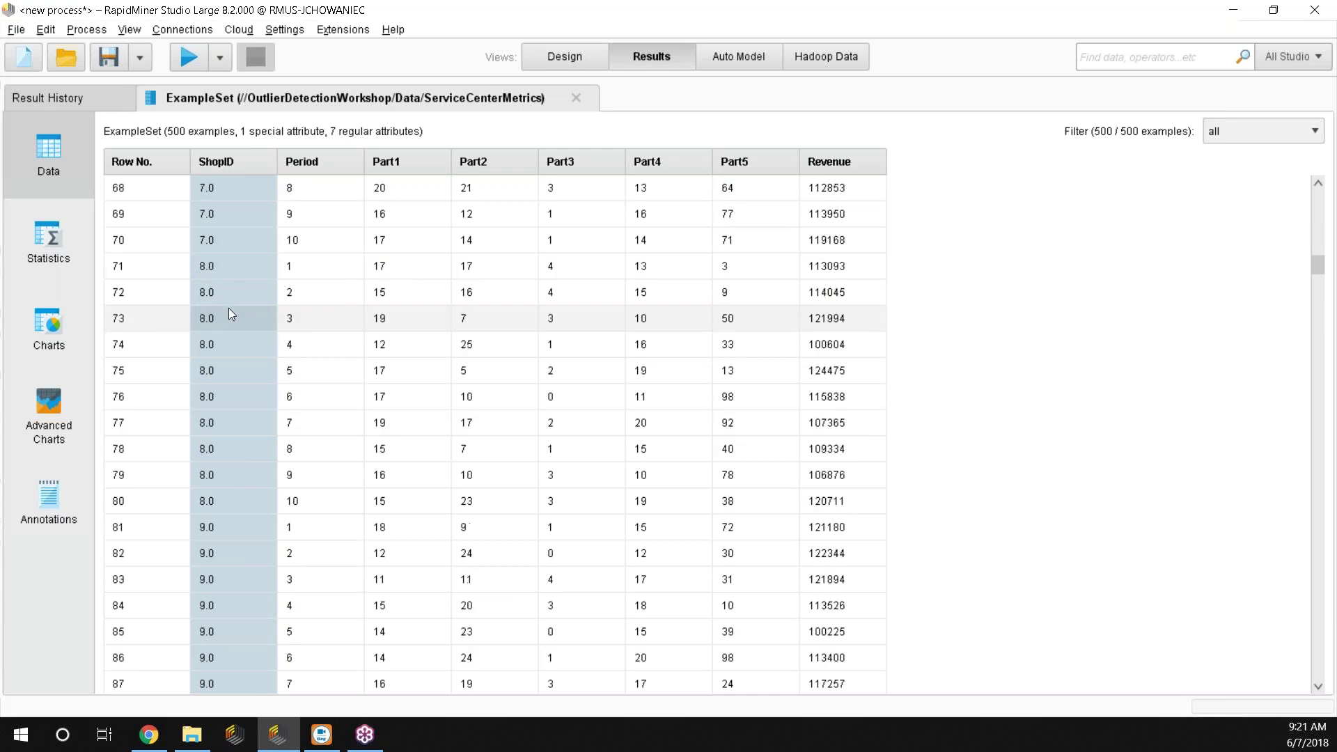
{"action": "scroll", "coordinate": [228, 308], "scroll_direction": "down", "scroll_amount": 20}
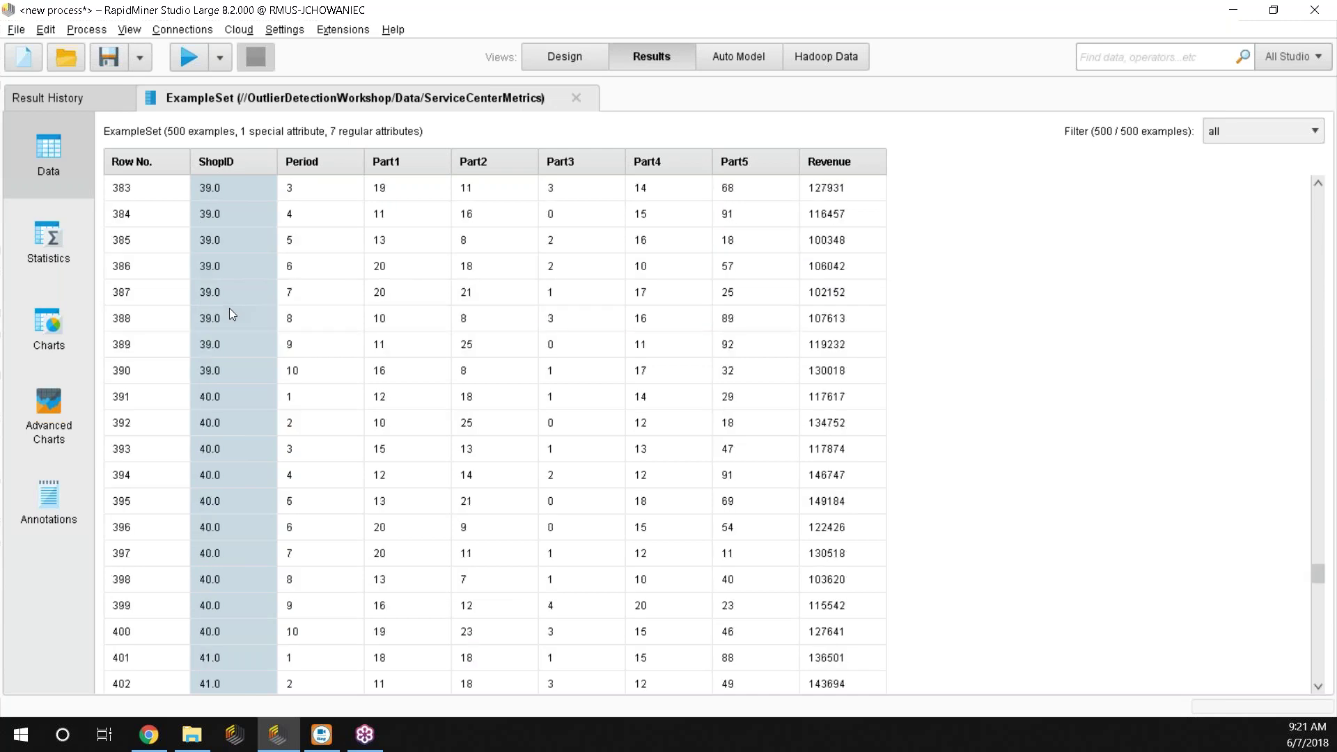
{"action": "scroll", "coordinate": [229, 310], "scroll_direction": "down", "scroll_amount": 20}
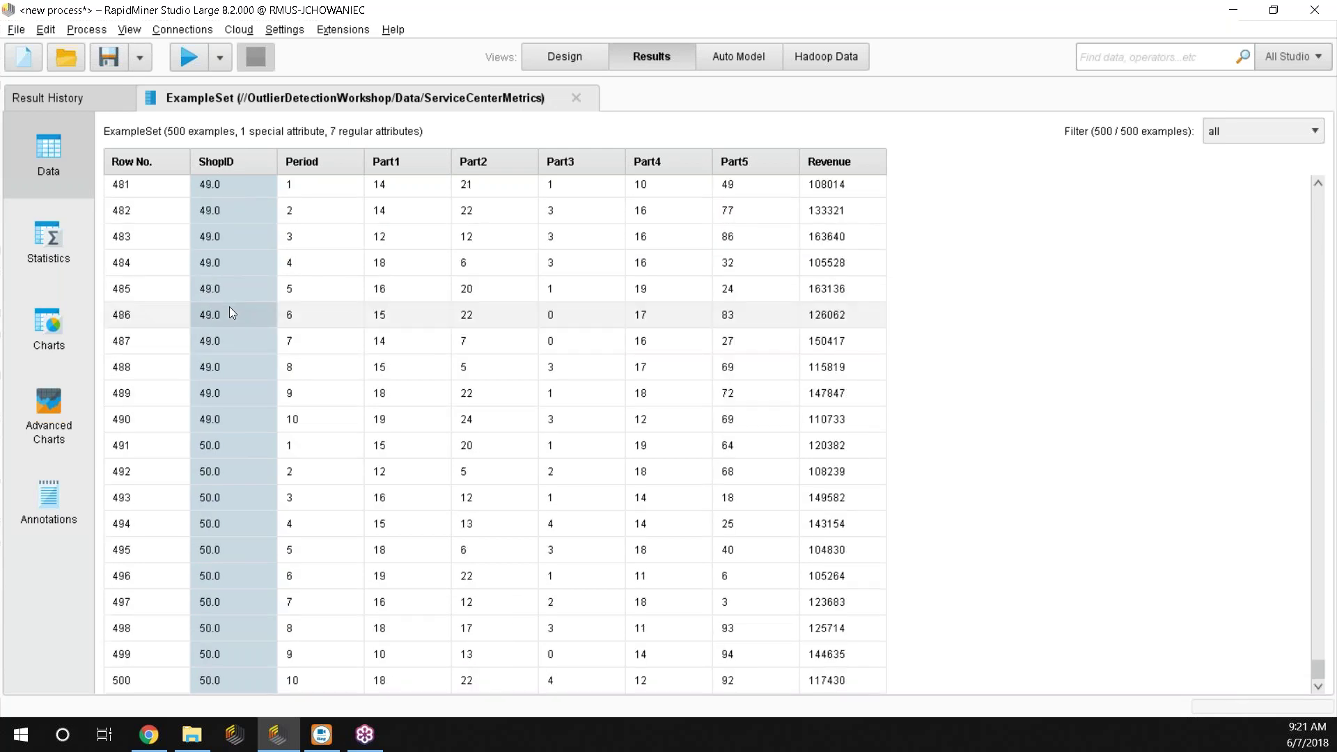
{"action": "scroll", "coordinate": [231, 286], "scroll_direction": "up", "scroll_amount": 20}
{"action": "scroll", "coordinate": [231, 262], "scroll_direction": "up", "scroll_amount": 20}
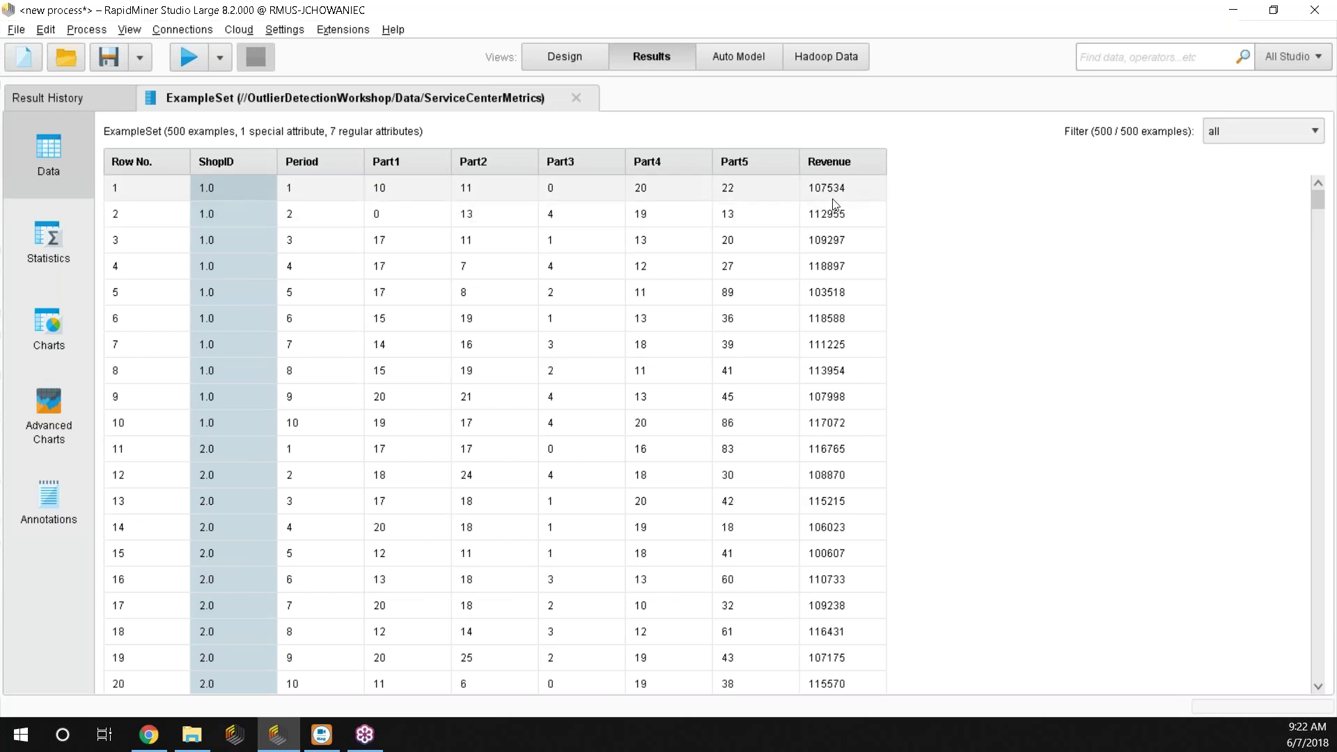
{"action": "scroll", "coordinate": [855, 251], "scroll_direction": "down", "scroll_amount": 5}
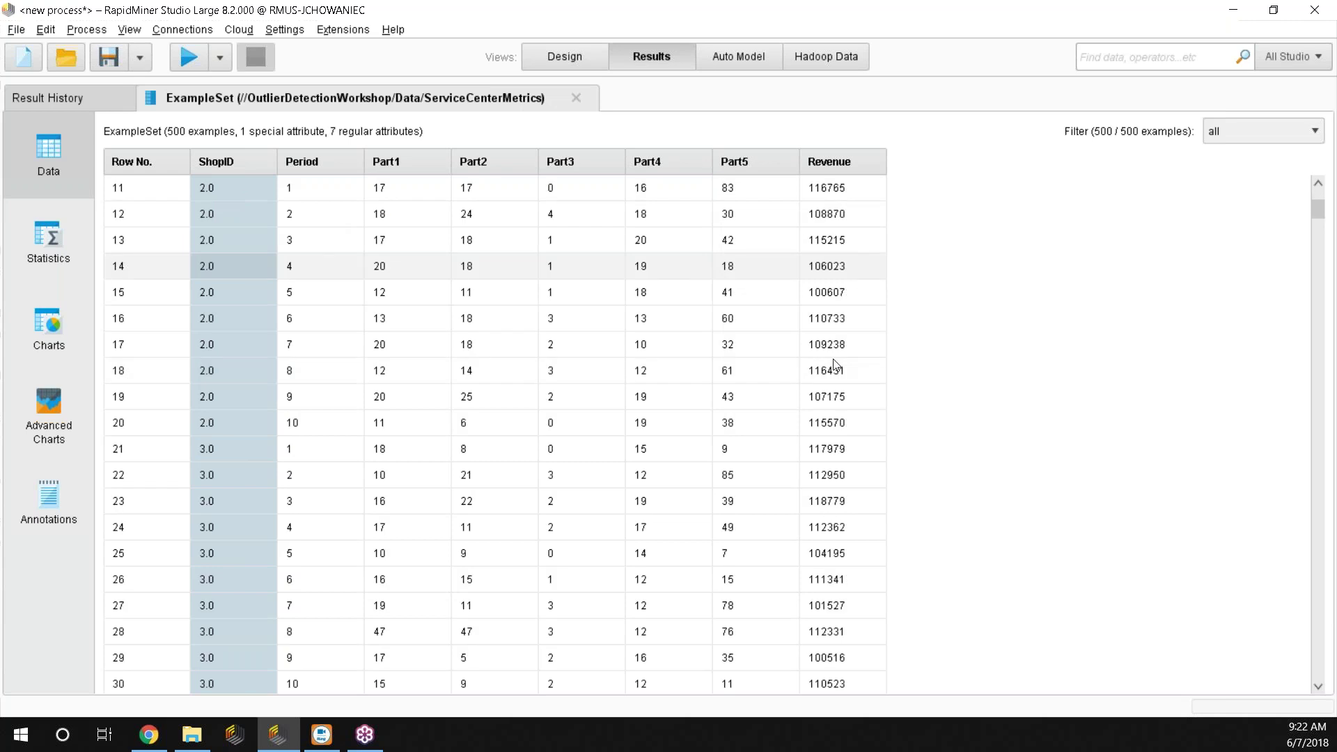
{"action": "scroll", "coordinate": [835, 362], "scroll_direction": "up", "scroll_amount": 3}
{"action": "scroll", "coordinate": [835, 362], "scroll_direction": "up", "scroll_amount": 2}
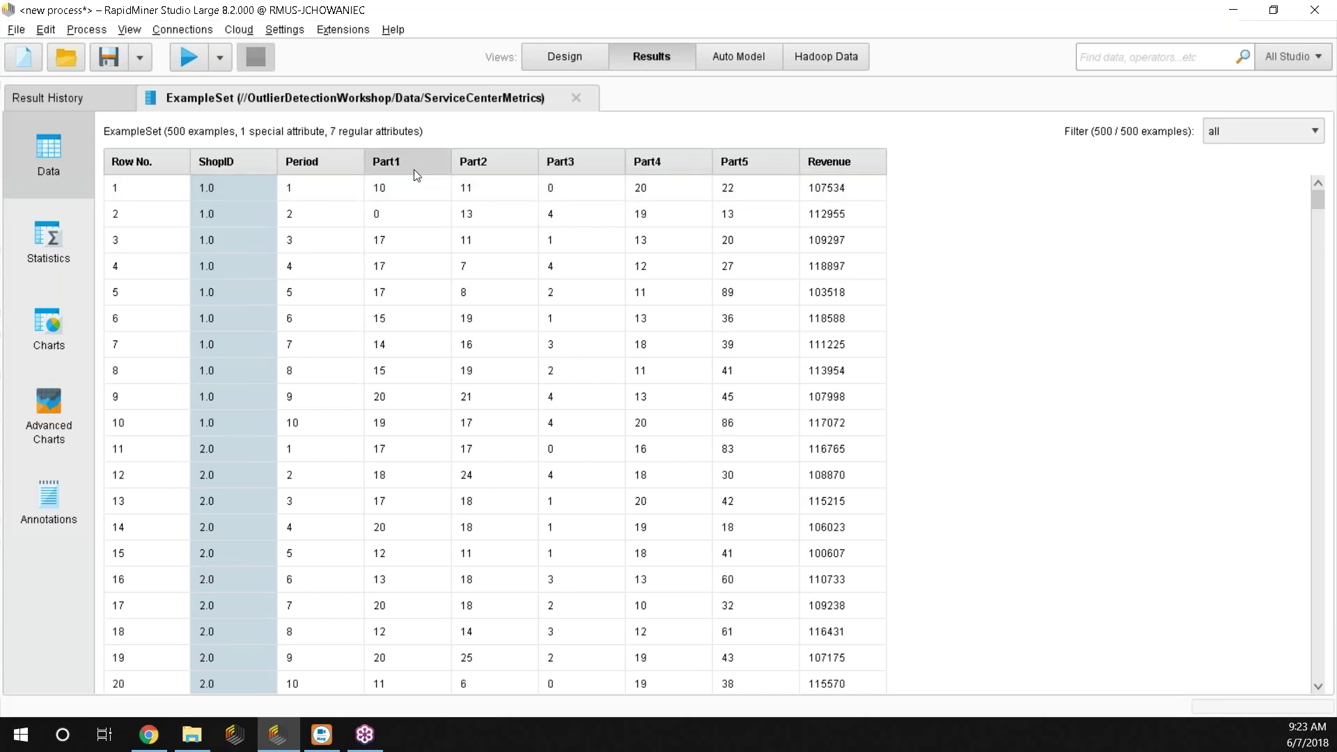
Return to the process design view and collapse the OutlierDetectionWorkshop repository.
{"action": "mouse_move", "coordinate": [415, 172]}
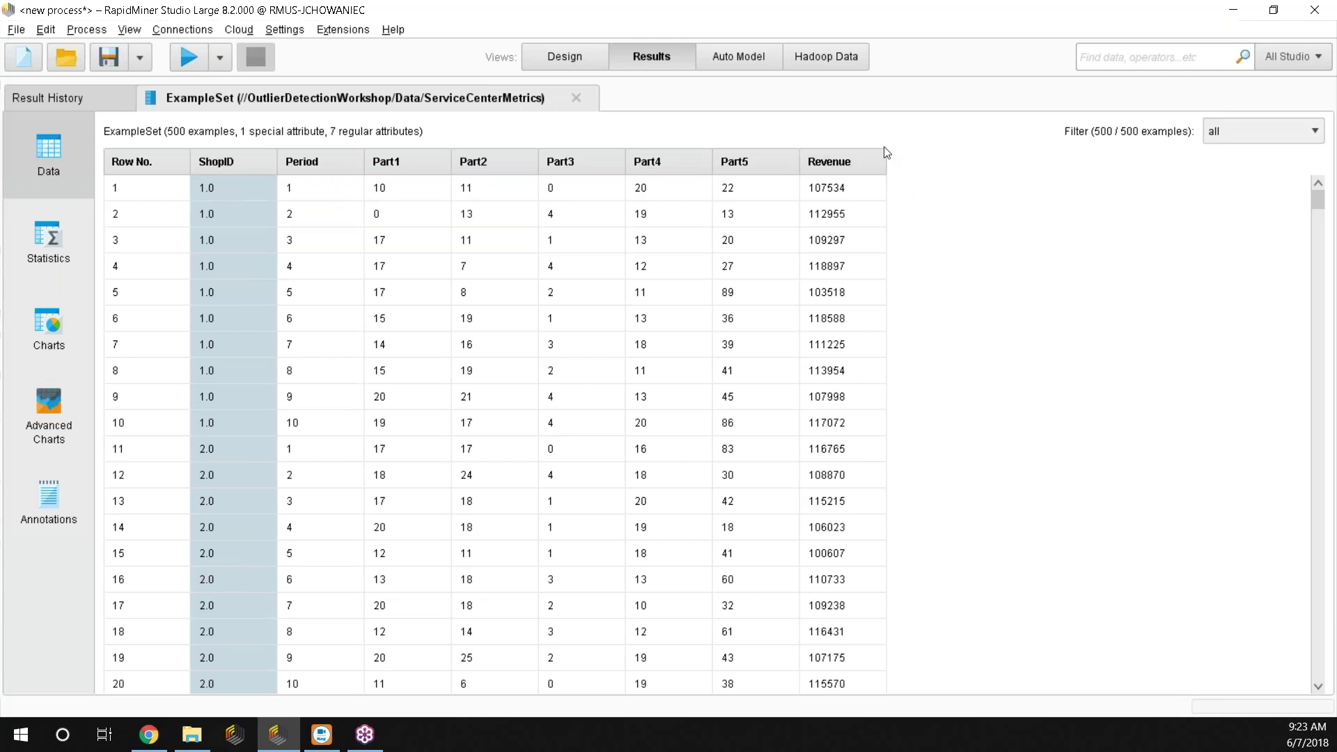
{"action": "left_click", "coordinate": [565, 57]}
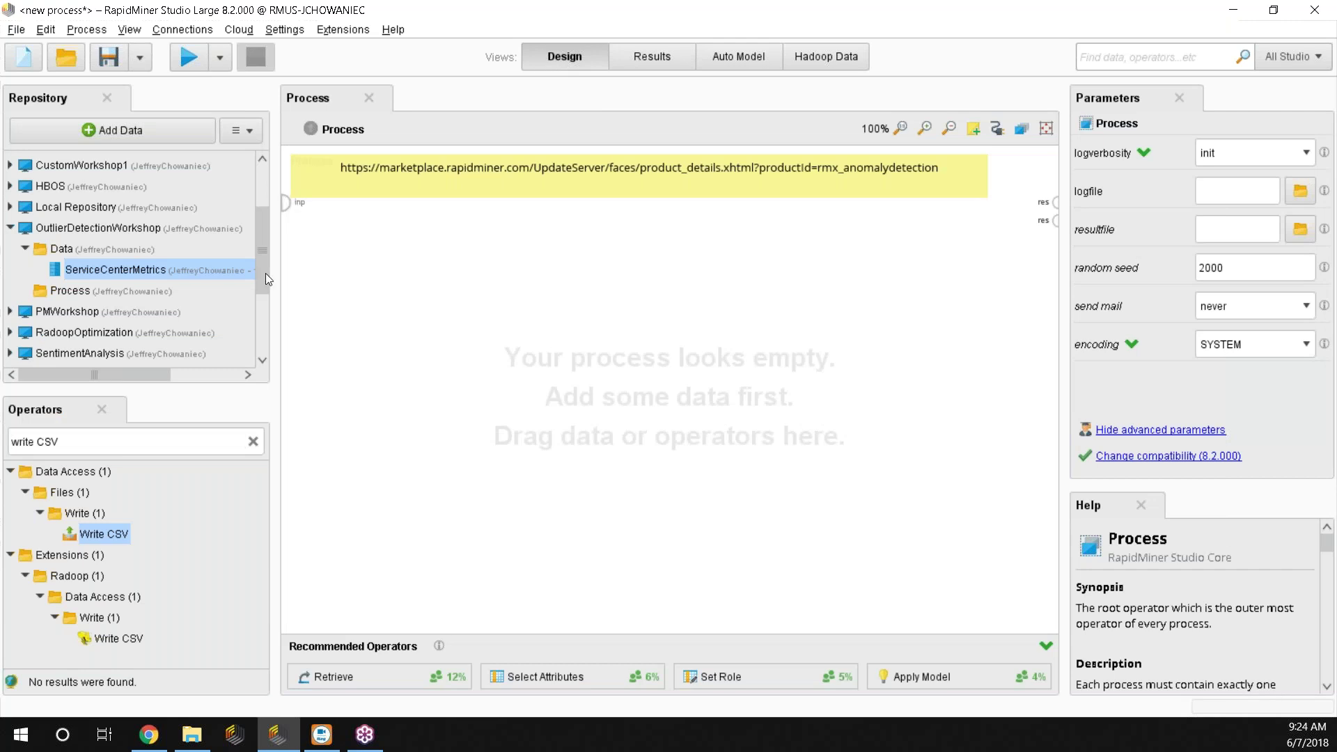
{"action": "left_click_drag", "start_coordinate": [263, 244], "coordinate": [265, 200]}
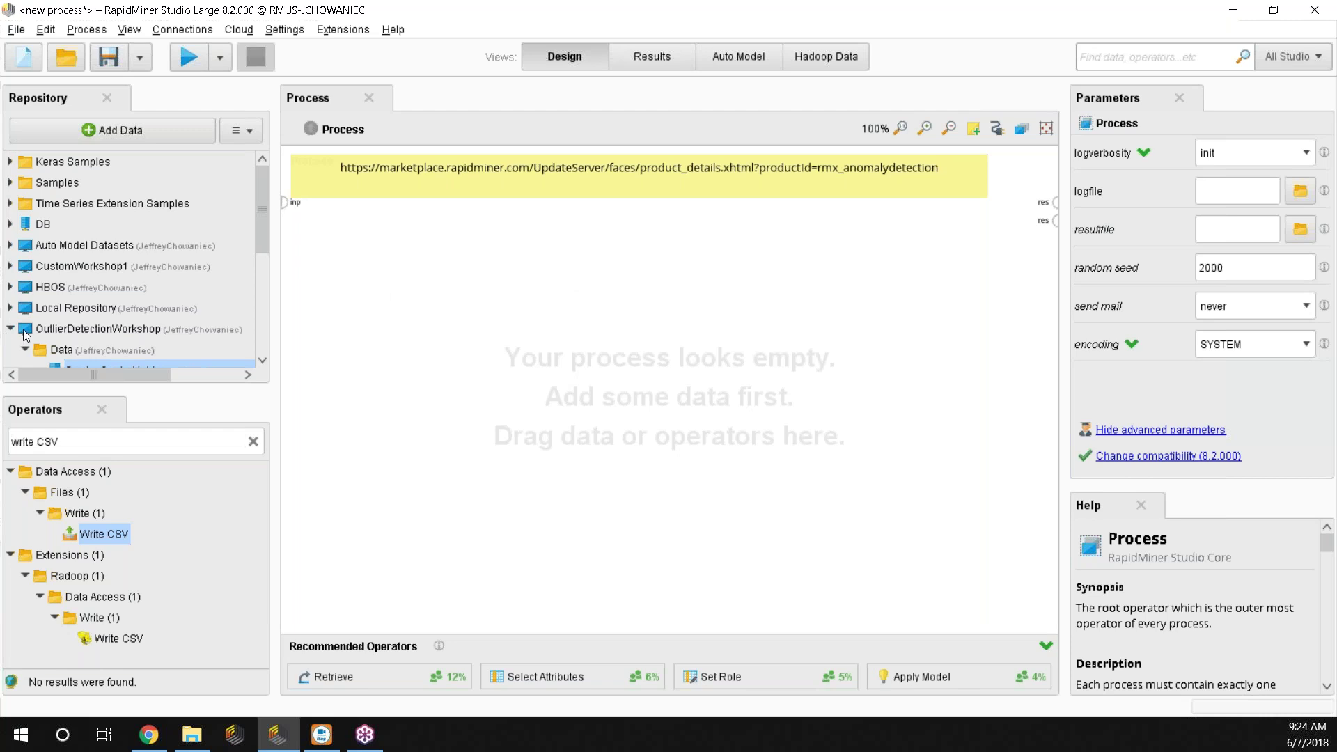
{"action": "left_click", "coordinate": [15, 331]}
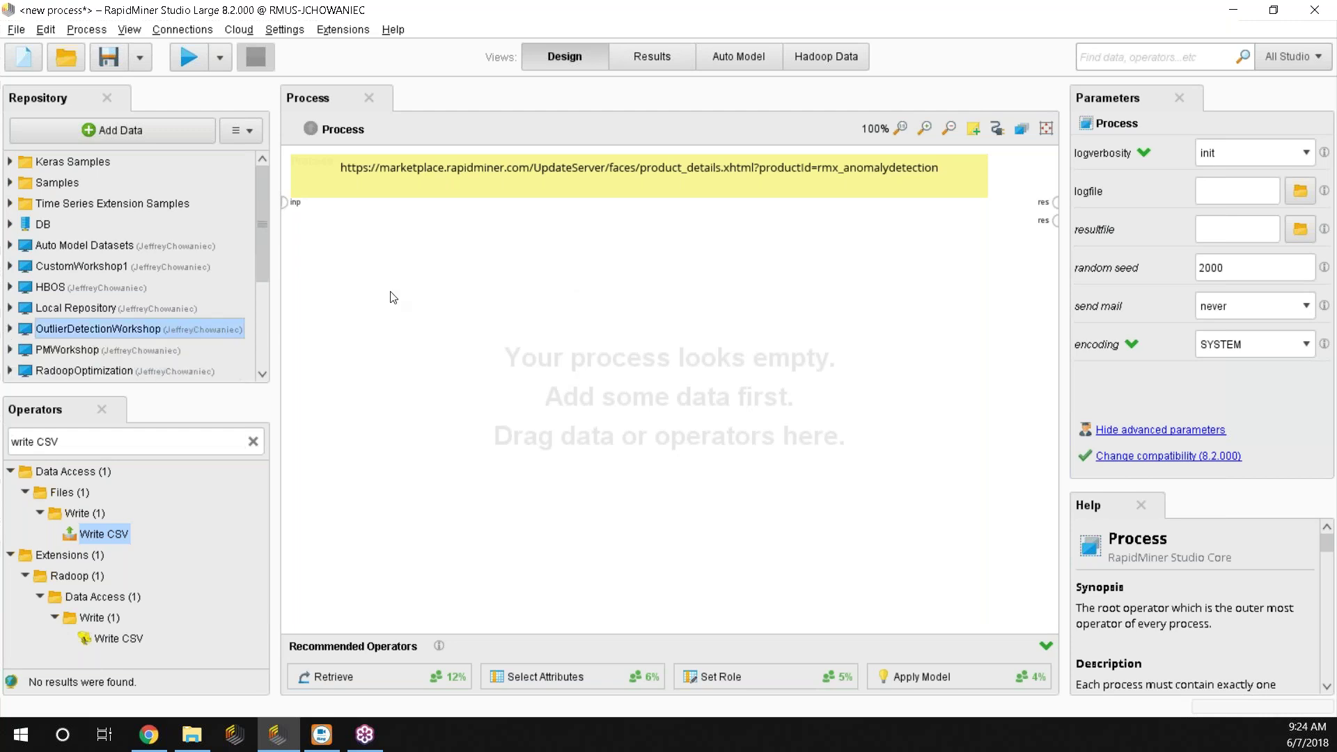
Start a new data import from the computer and choose ServiceMetrics100W.csv from the Desktop as the source file.
{"action": "left_click", "coordinate": [132, 131]}
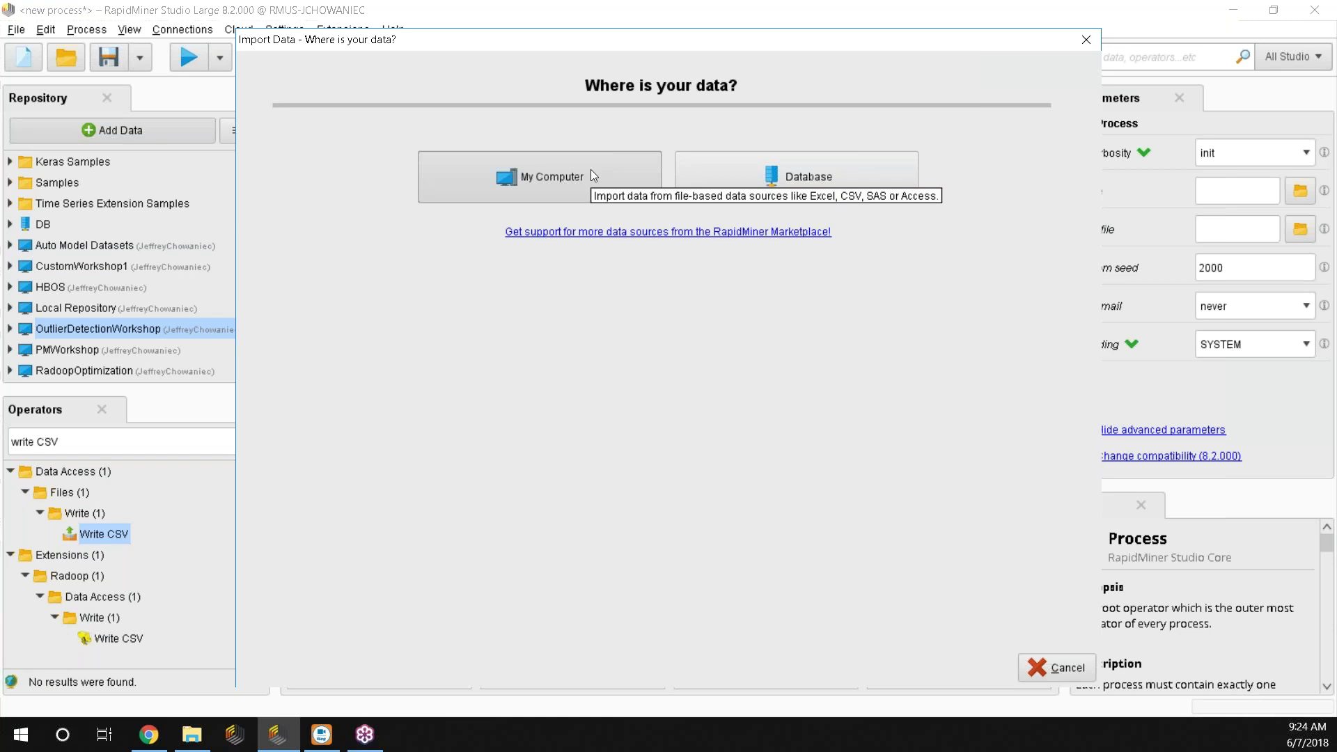
{"action": "left_click", "coordinate": [538, 178]}
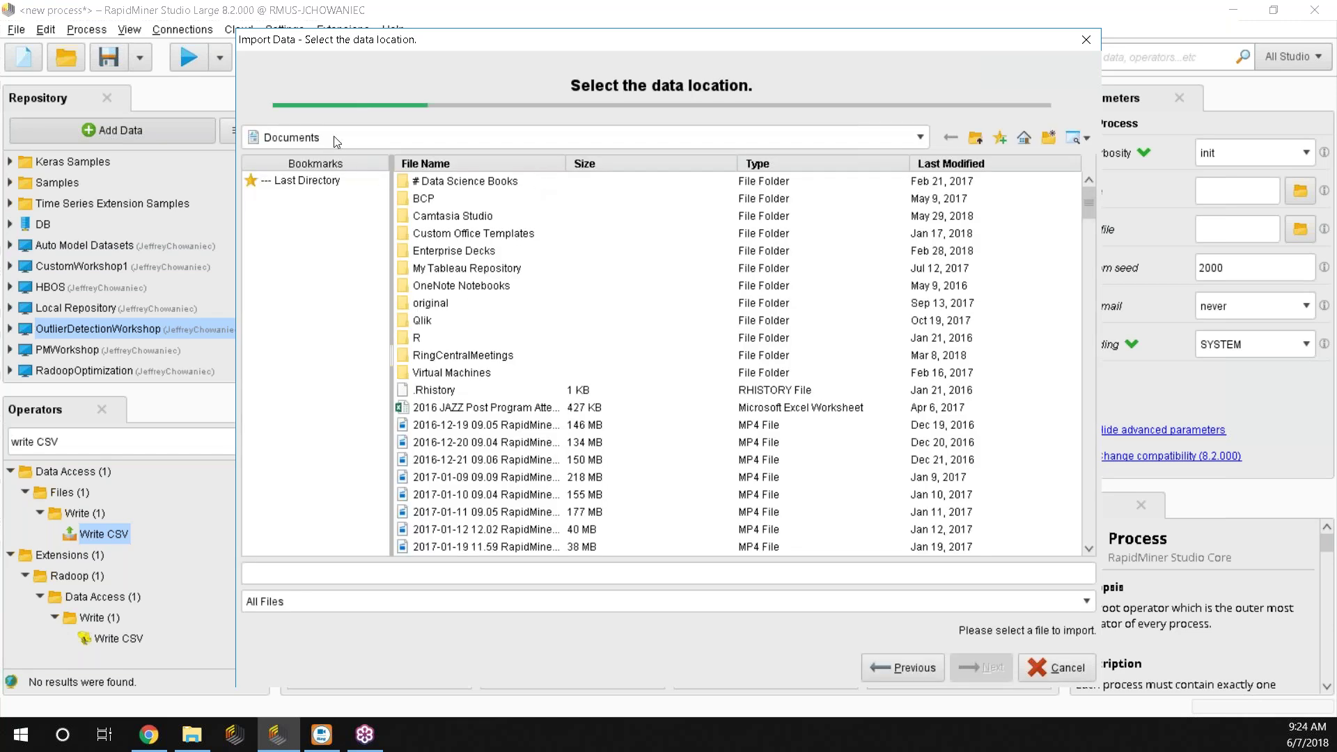
{"action": "left_click", "coordinate": [334, 140]}
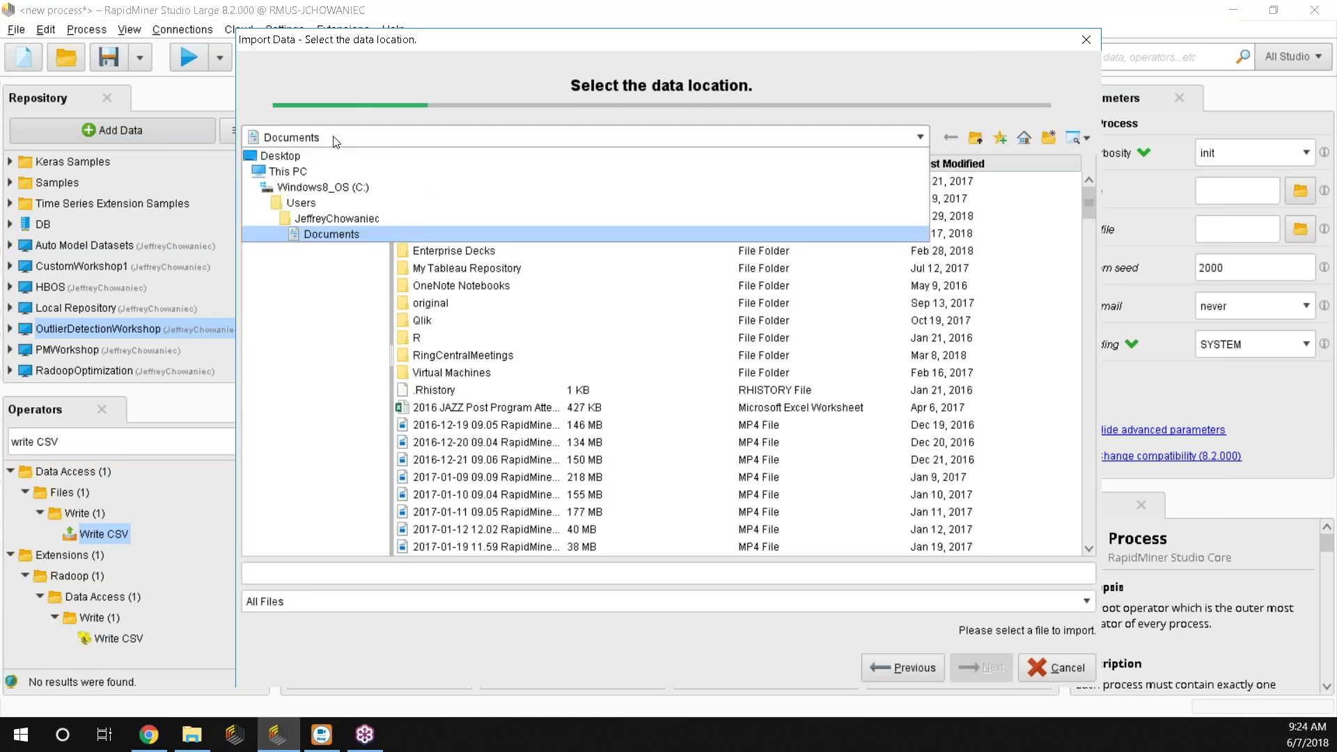
{"action": "left_click", "coordinate": [291, 156]}
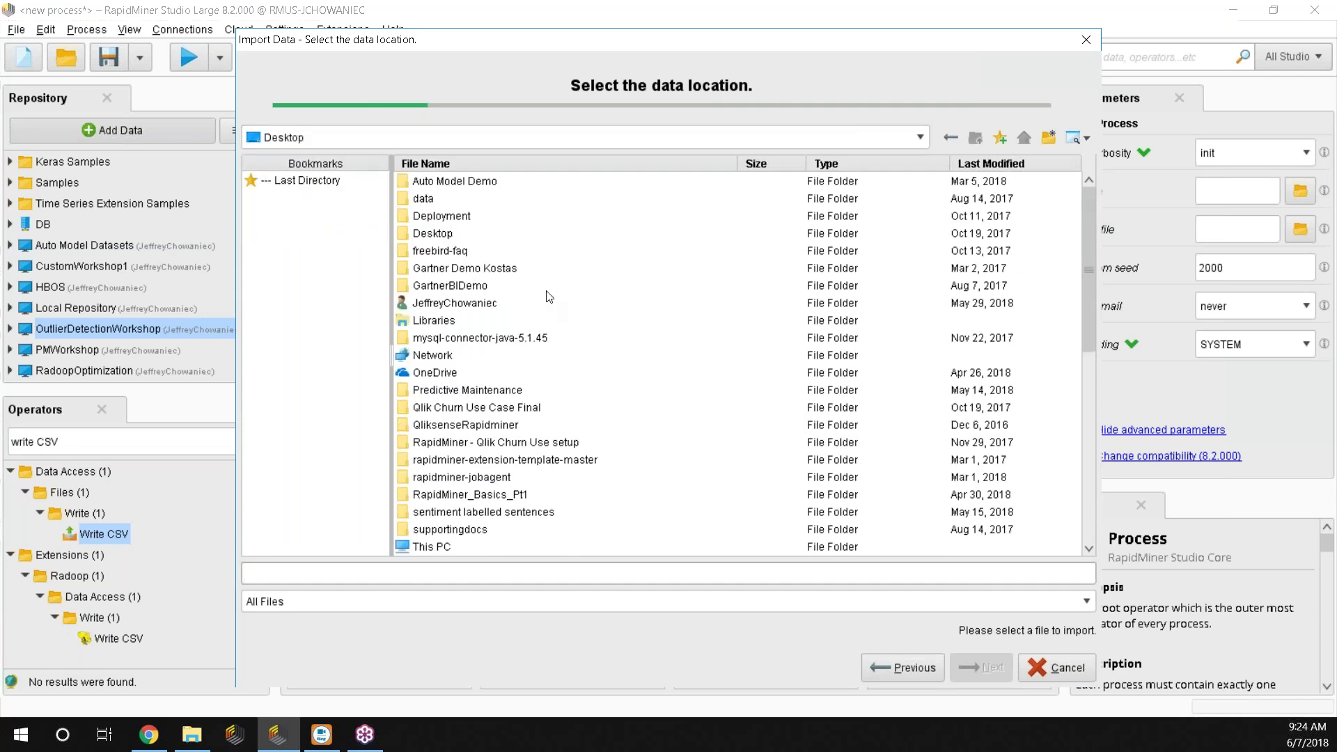
{"action": "scroll", "coordinate": [565, 297], "scroll_direction": "down", "scroll_amount": 1}
{"action": "scroll", "coordinate": [564, 298], "scroll_direction": "down", "scroll_amount": 7}
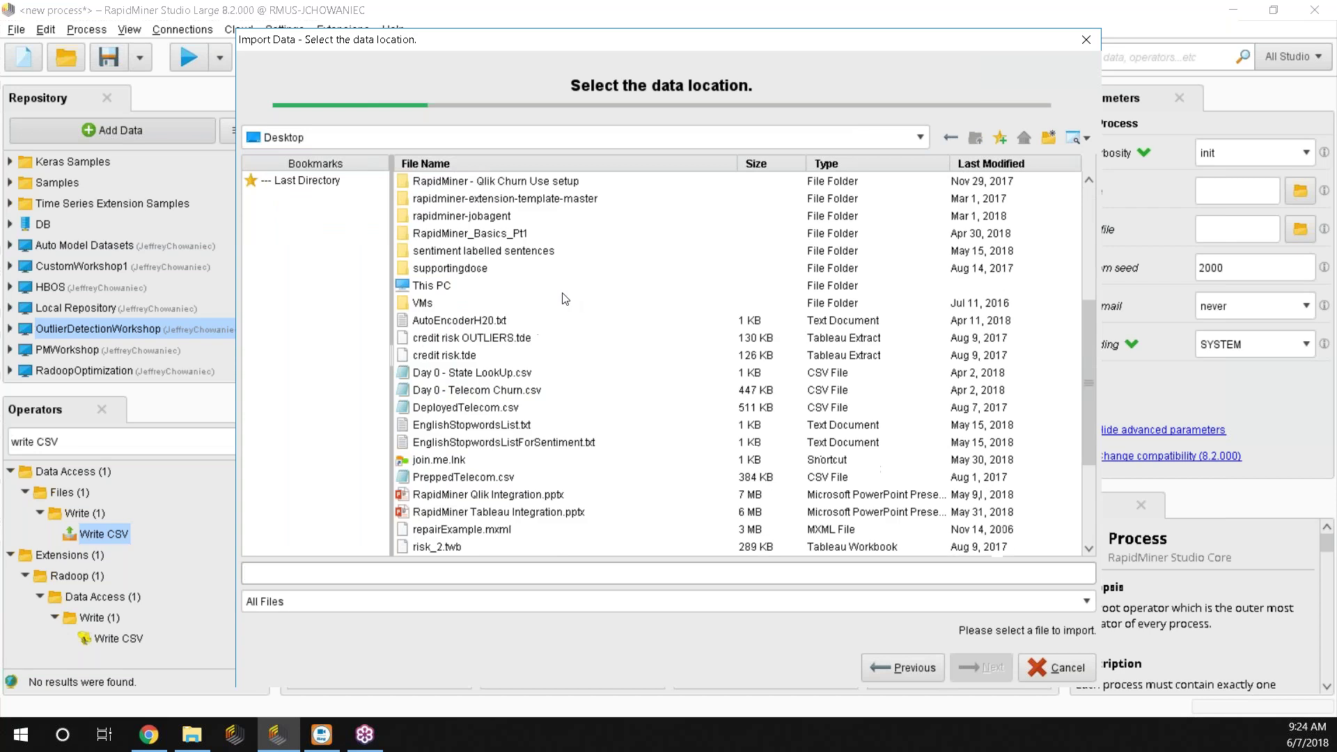
{"action": "scroll", "coordinate": [565, 317], "scroll_direction": "down", "scroll_amount": 1}
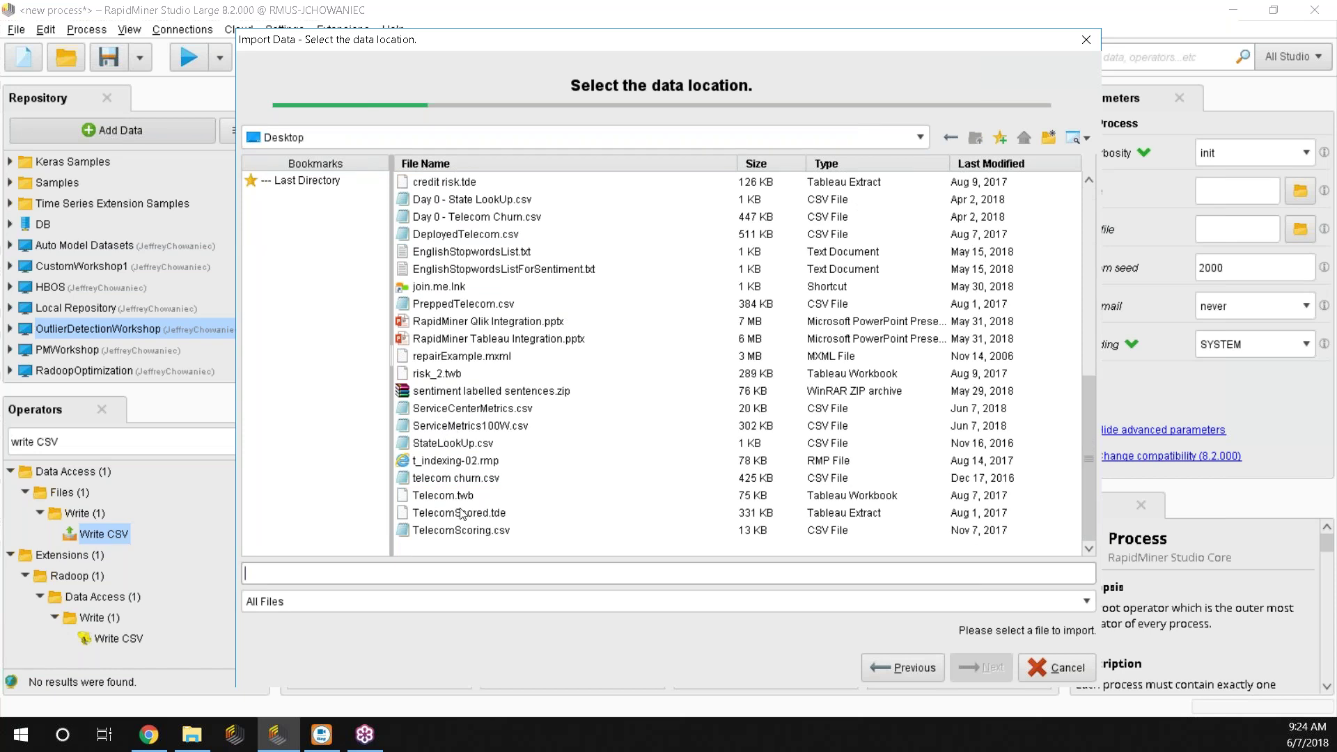
{"action": "left_click", "coordinate": [464, 426]}
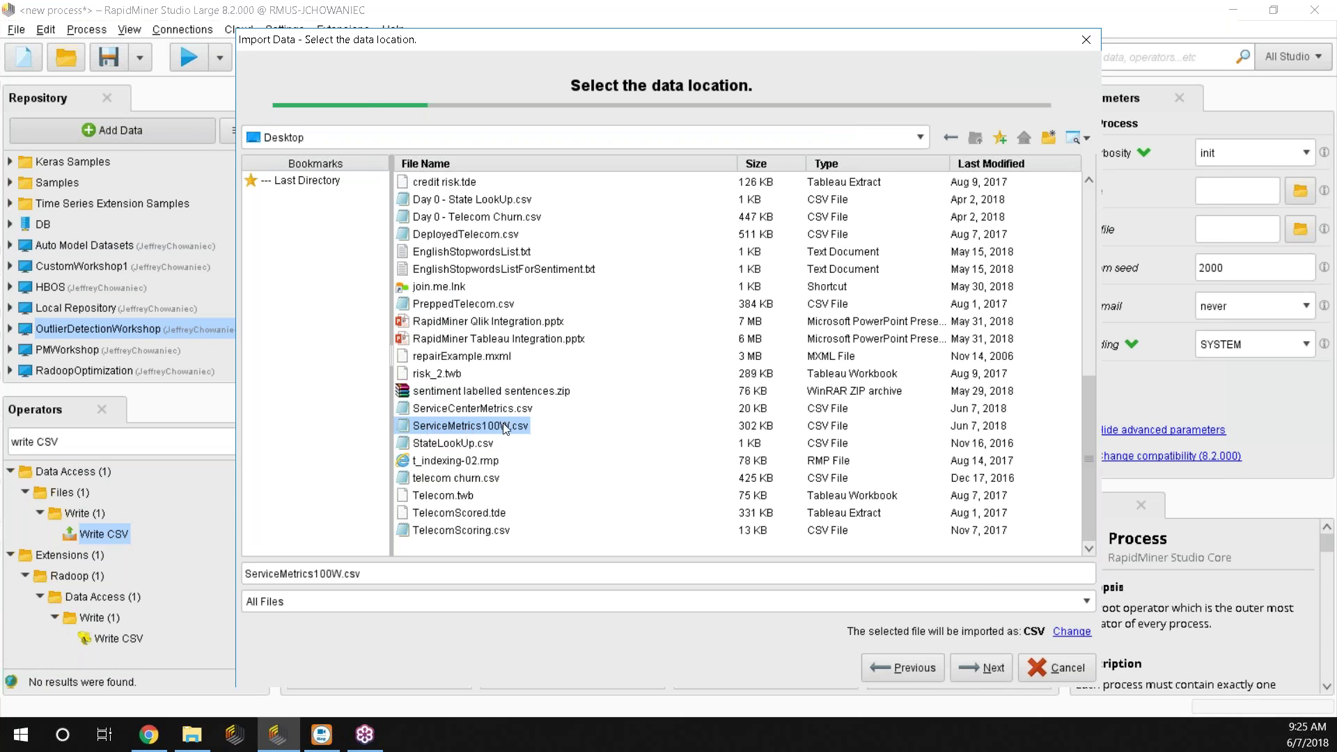
{"action": "left_click", "coordinate": [985, 670]}
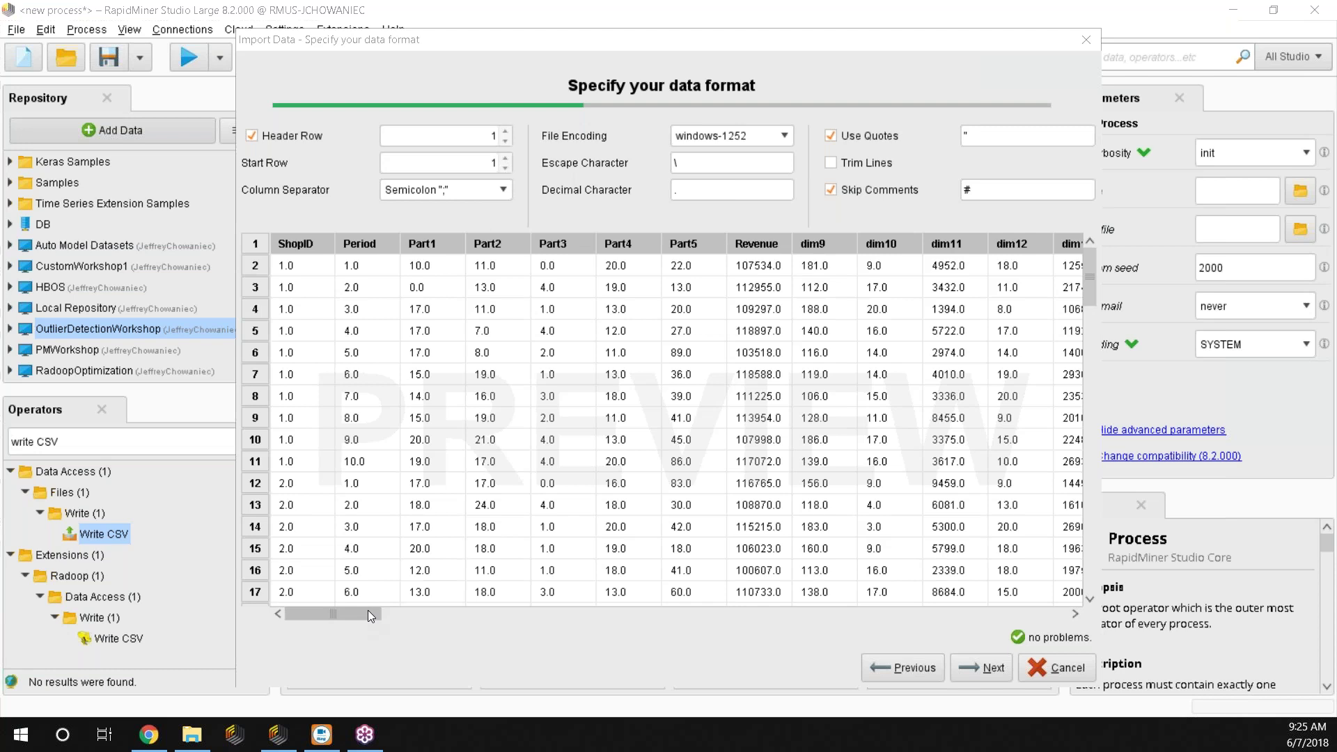
Review the column preview and accept the data format with header row 1 and the semicolon column separator.
{"action": "left_click_drag", "start_coordinate": [368, 610], "coordinate": [323, 600]}
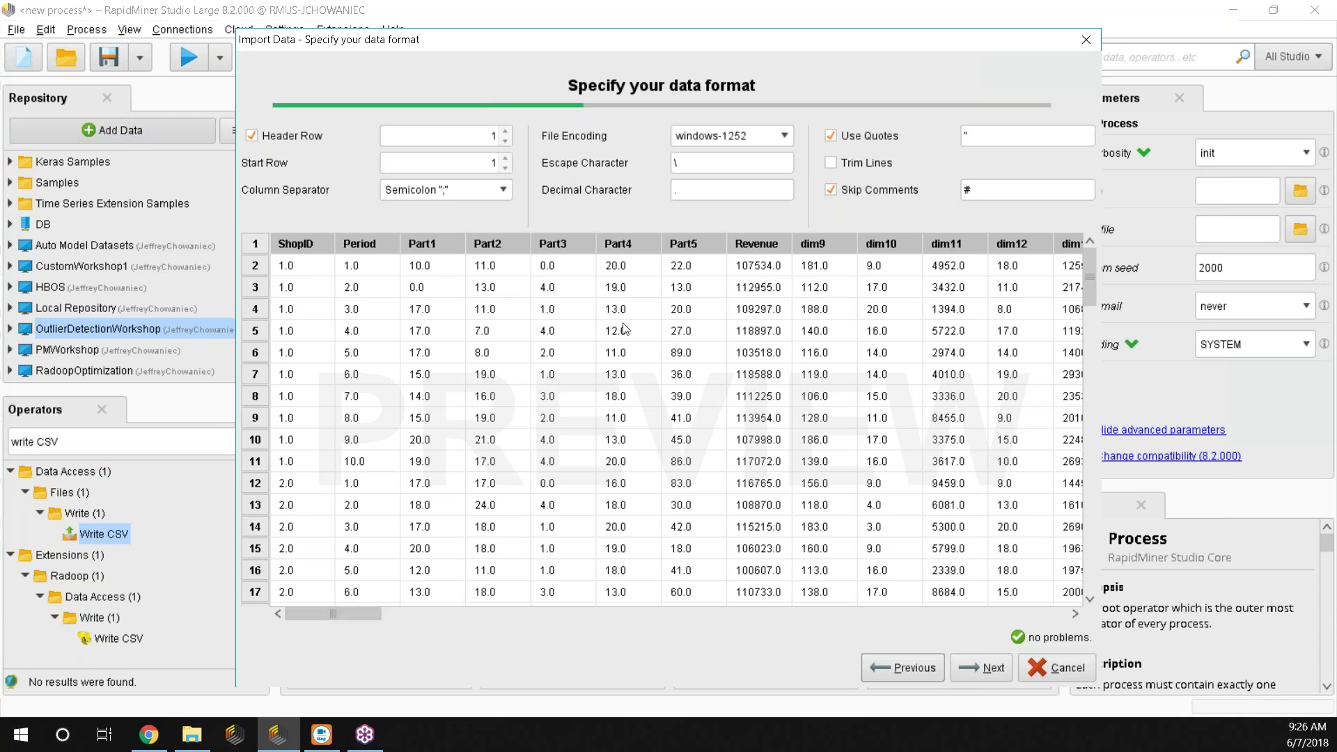
{"action": "mouse_move", "coordinate": [337, 612]}
{"action": "left_mouse_down"}
{"action": "mouse_move", "coordinate": [600, 651]}
{"action": "mouse_move", "coordinate": [1036, 670]}
{"action": "mouse_move", "coordinate": [996, 646]}
{"action": "mouse_move", "coordinate": [768, 624]}
{"action": "mouse_move", "coordinate": [328, 611]}
{"action": "left_mouse_up"}
{"action": "left_click", "coordinate": [975, 670]}
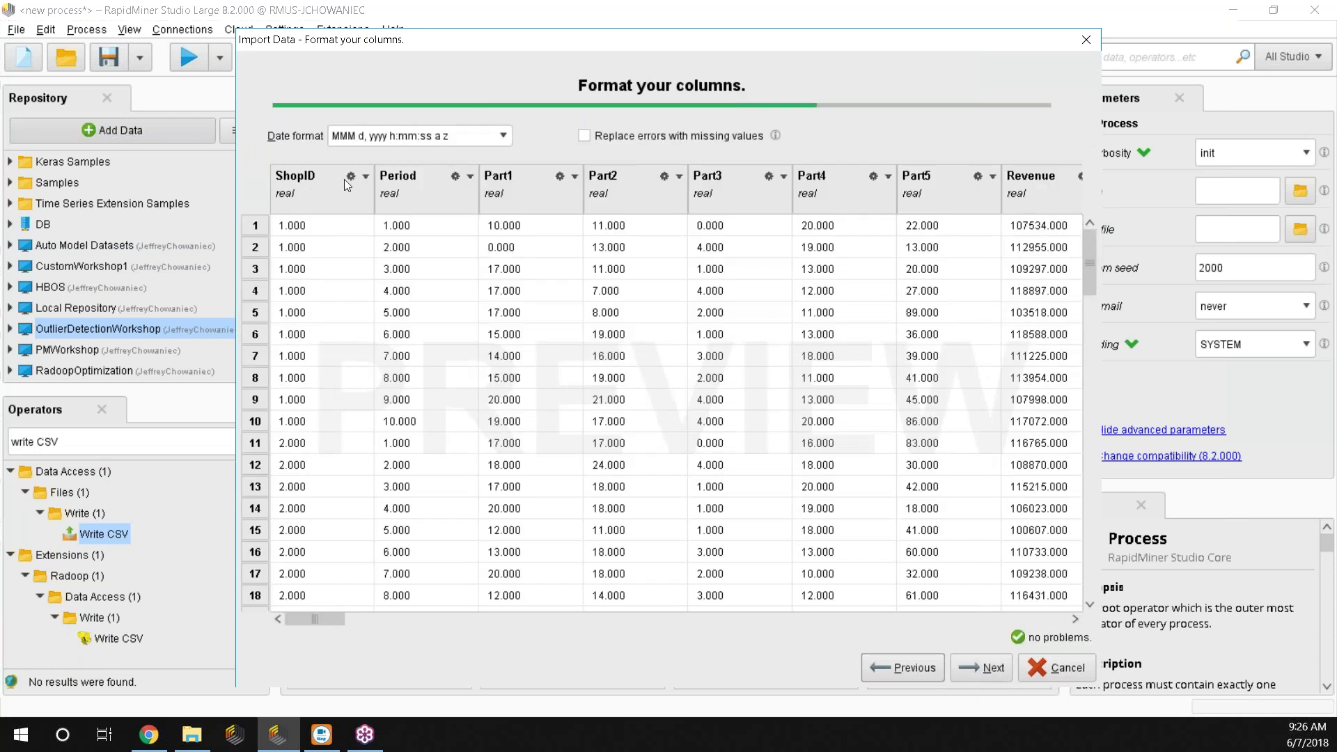
Change the ShopID column's data type to polynominal for the ServiceMetrics100W import.
{"action": "left_click", "coordinate": [365, 177]}
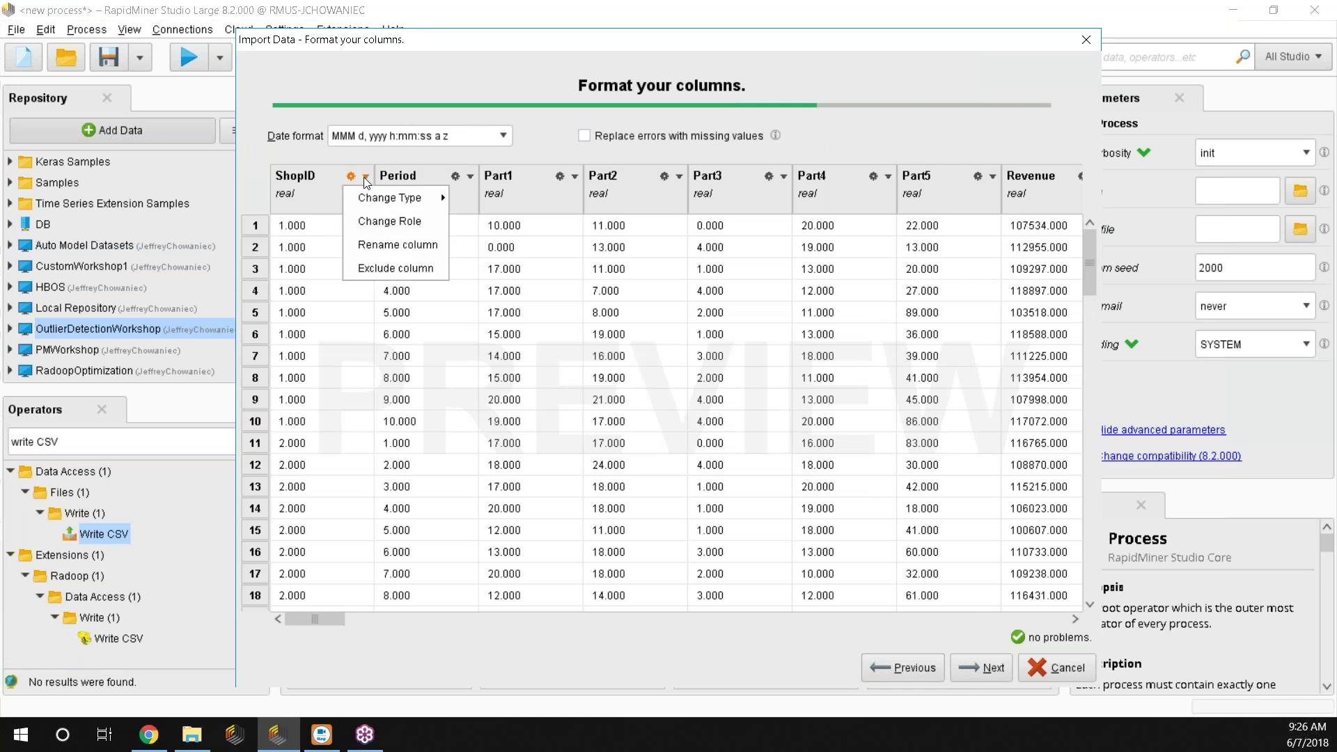
{"action": "mouse_move", "coordinate": [372, 200]}
{"action": "left_click", "coordinate": [471, 197]}
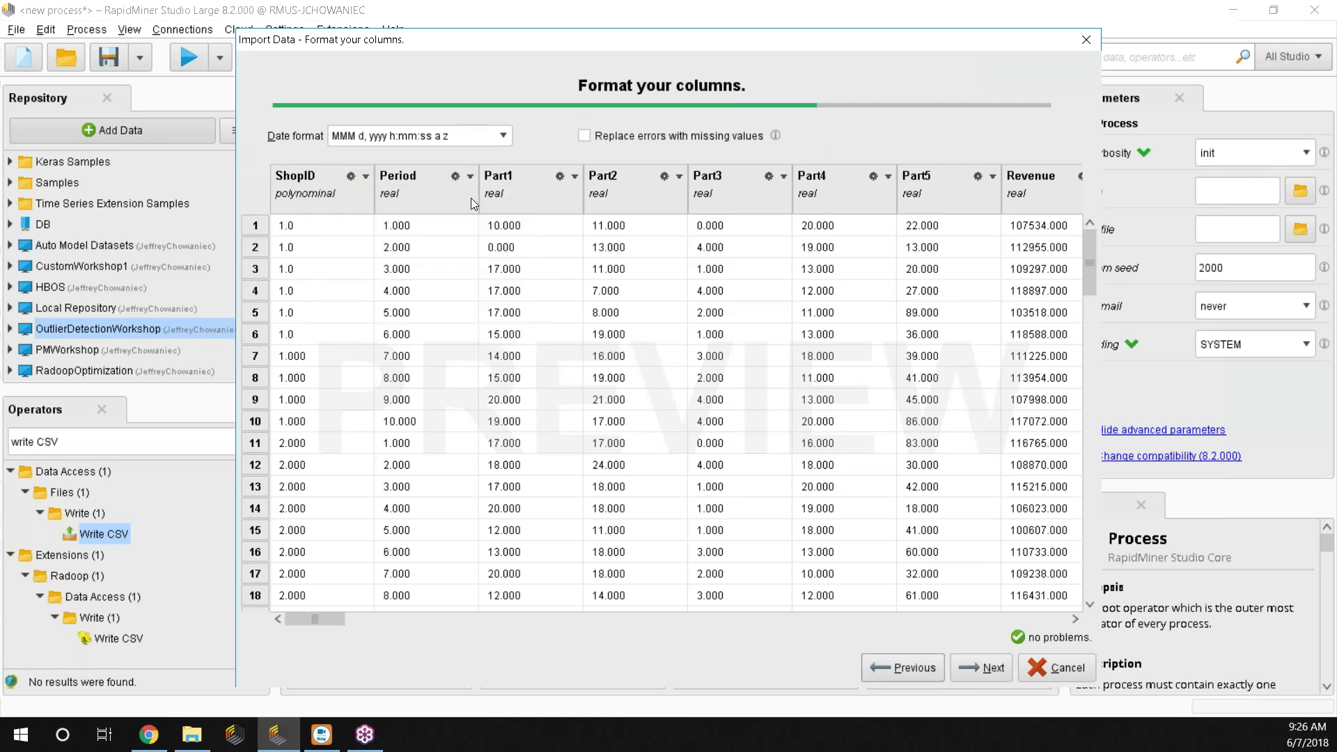
Assign the id role to the ShopID column of the ServiceMetrics100W import.
{"action": "left_click", "coordinate": [364, 176]}
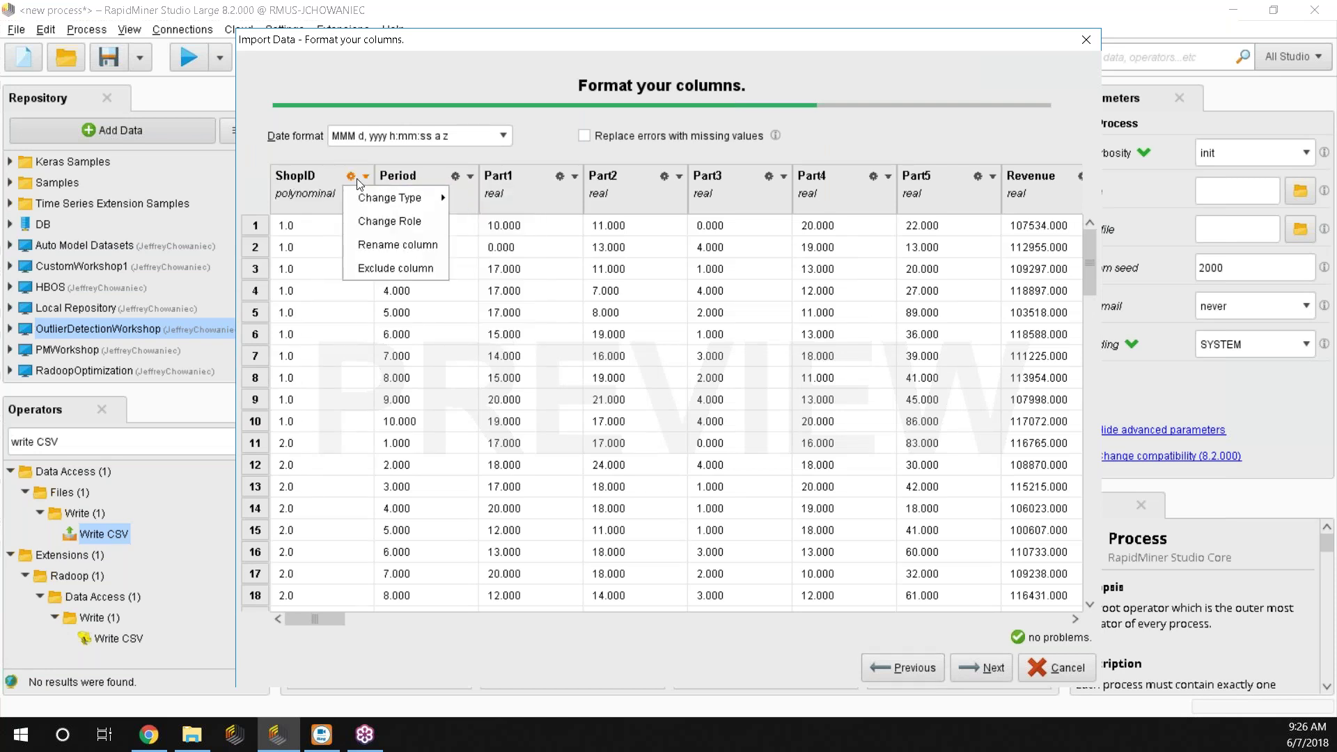
{"action": "left_click", "coordinate": [363, 221]}
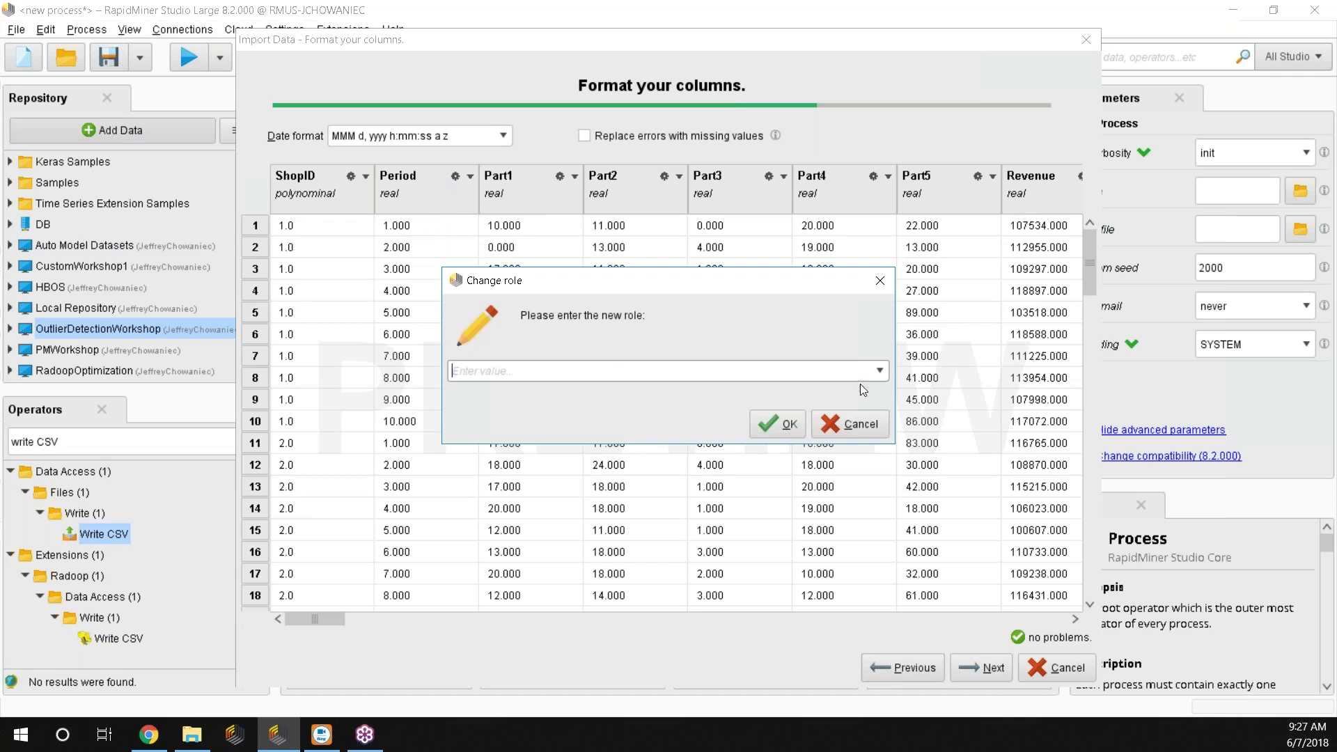
{"action": "left_click", "coordinate": [879, 371]}
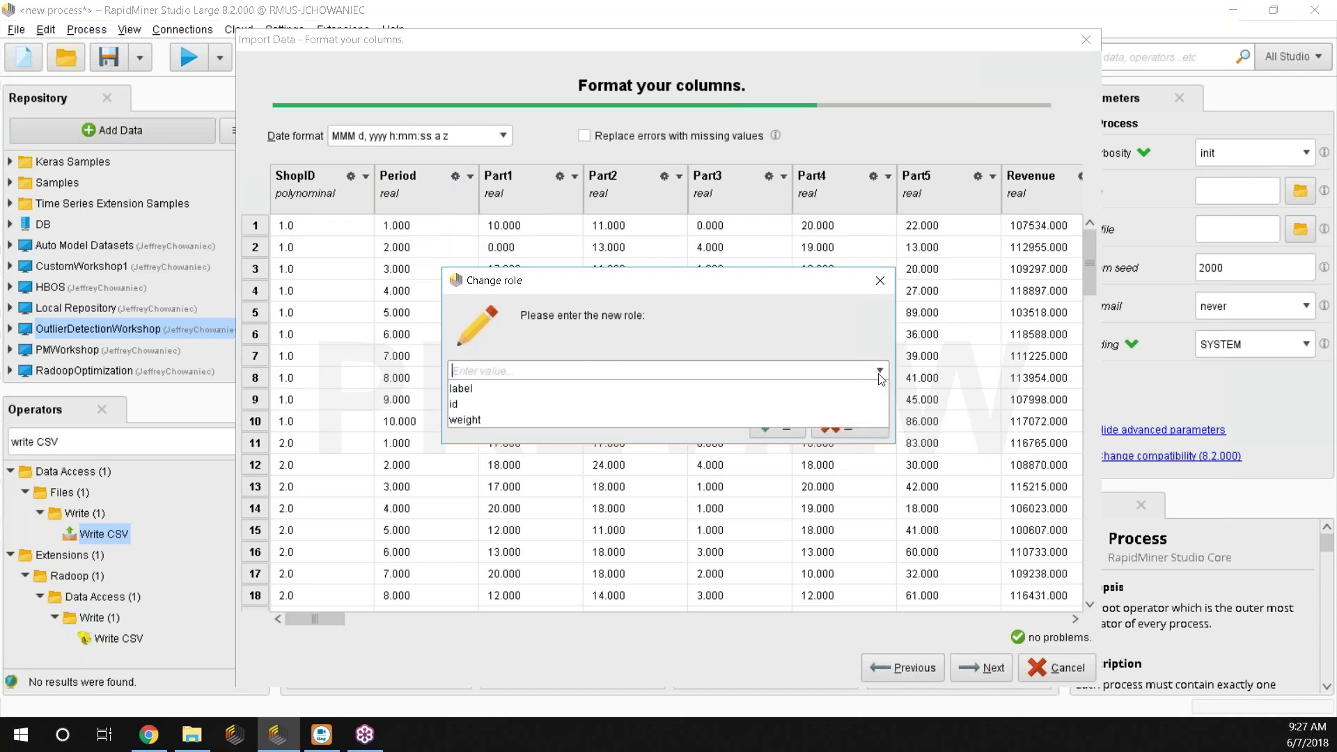
{"action": "left_click", "coordinate": [750, 404]}
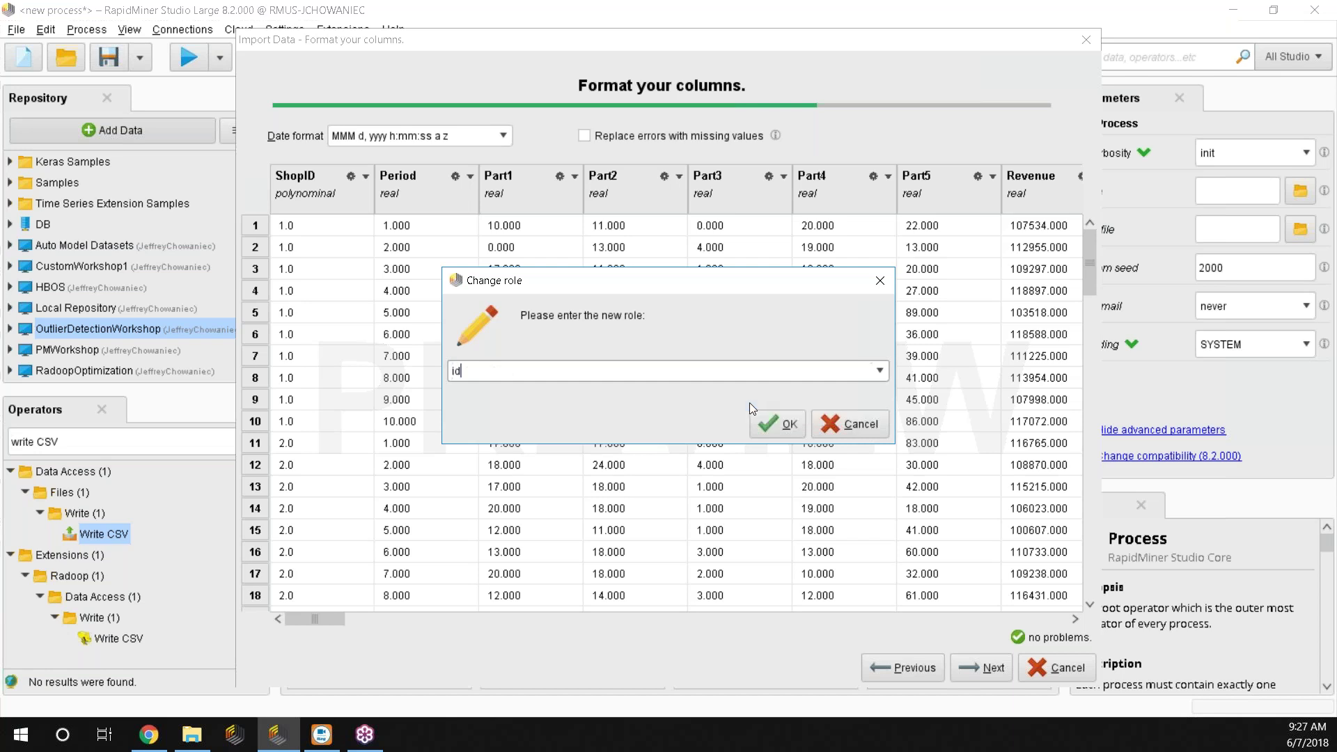
{"action": "left_click", "coordinate": [778, 425]}
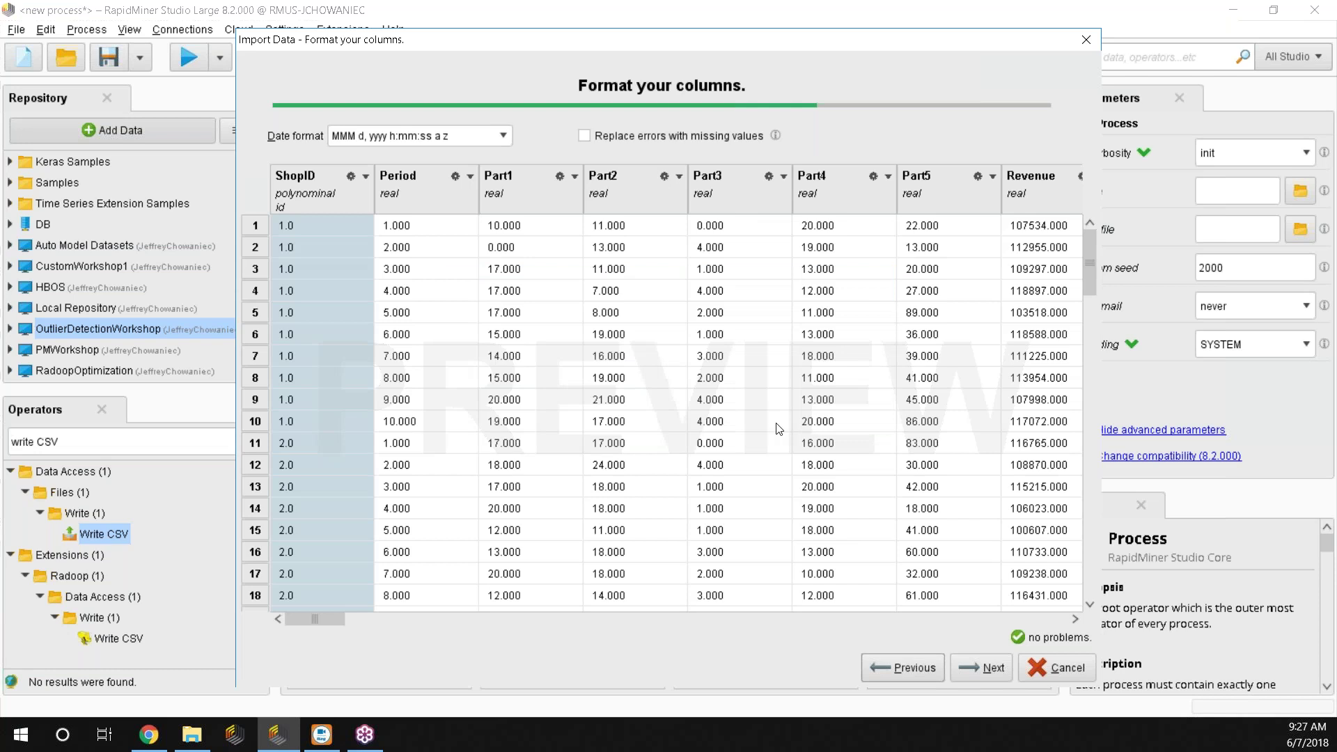
Accept the column formats and store the data as ServiceMetrics100W in the OutlierDetectionWorkshop Data folder, finishing the import.
{"action": "left_click_drag", "start_coordinate": [324, 617], "coordinate": [808, 643]}
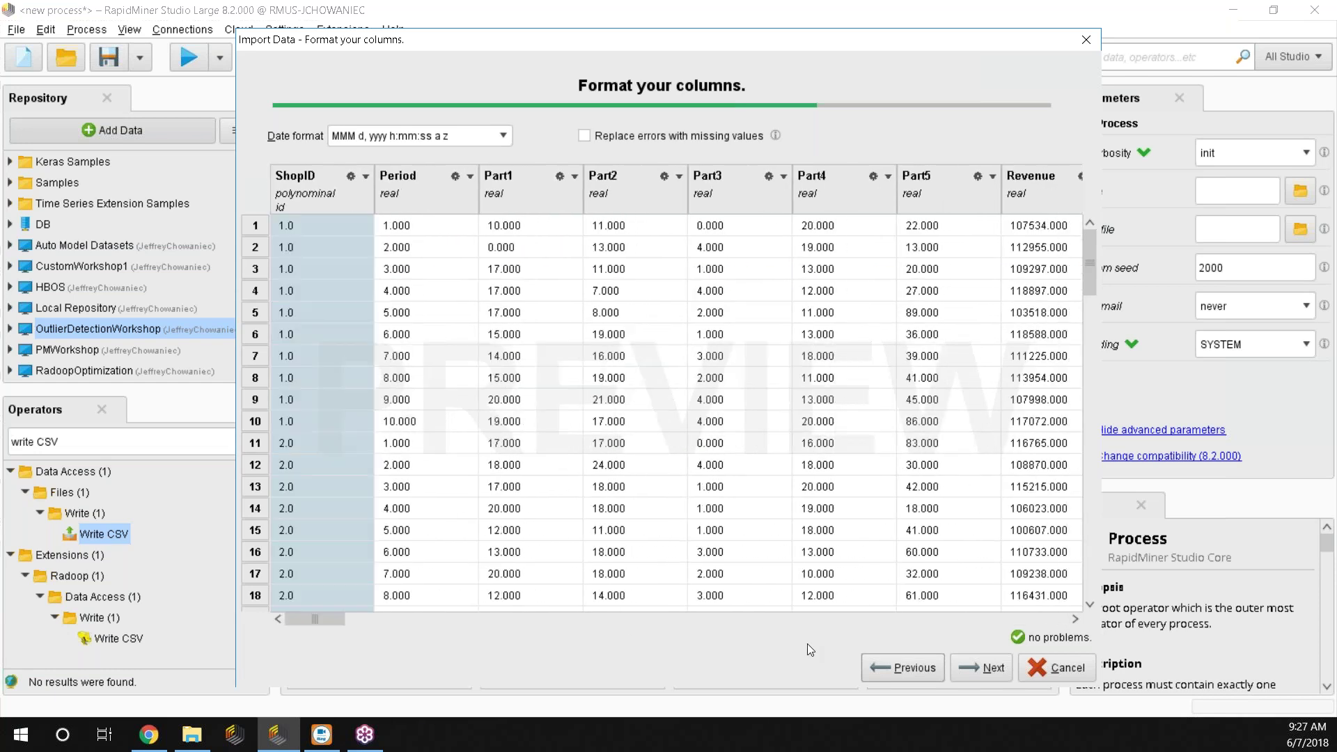
{"action": "left_click", "coordinate": [963, 664]}
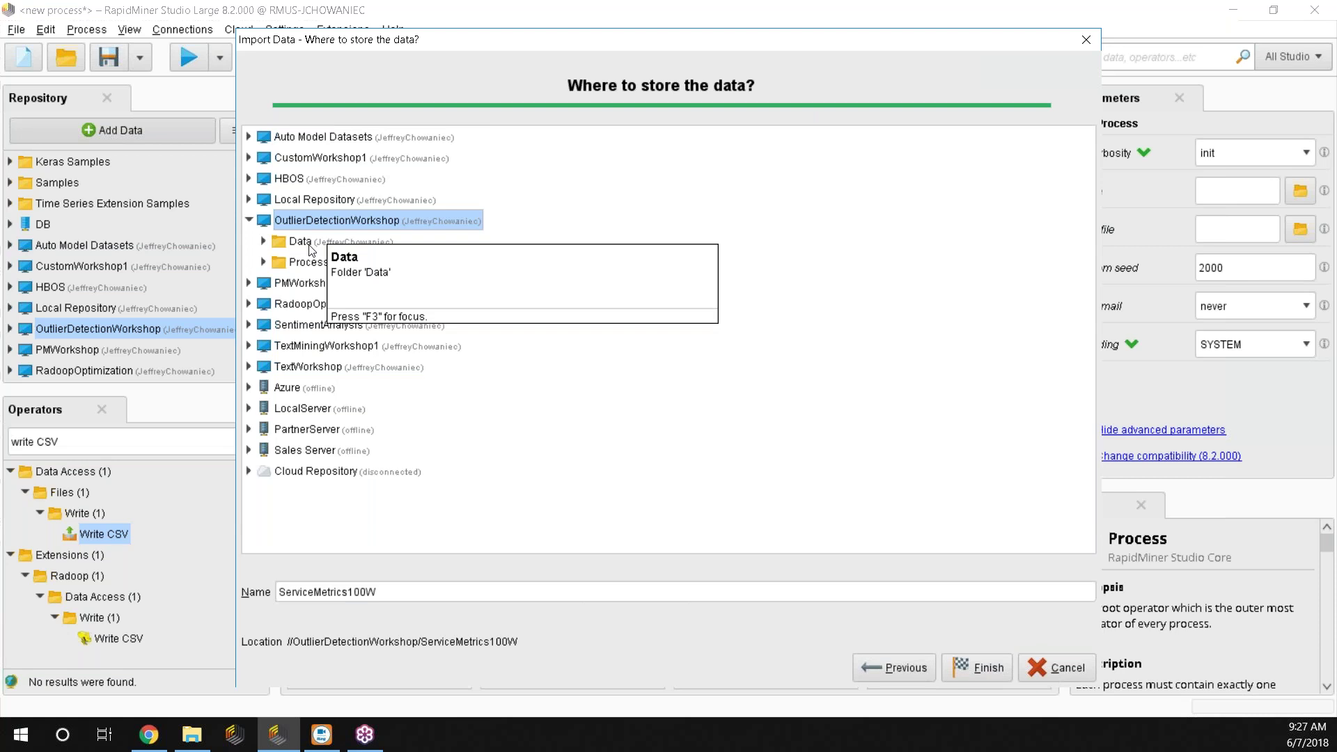
{"action": "left_click", "coordinate": [311, 244]}
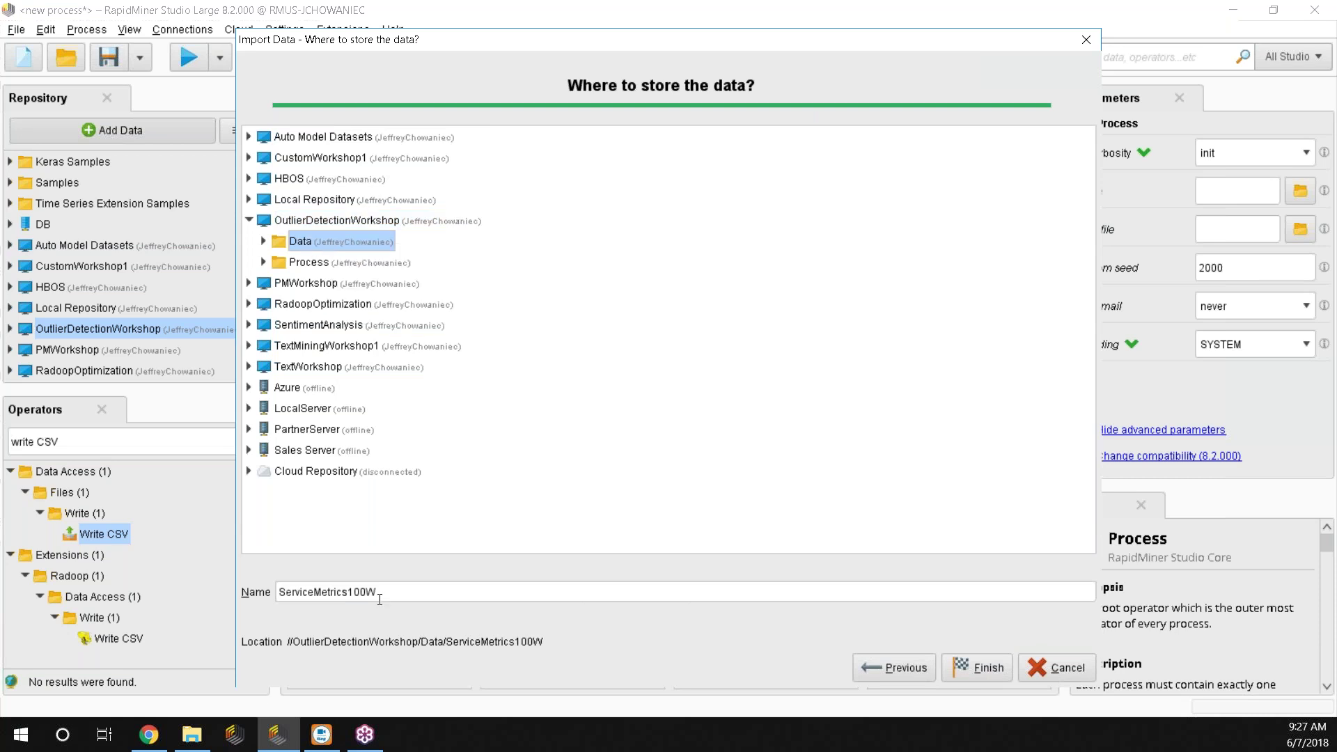
{"action": "left_click_drag", "start_coordinate": [411, 600], "coordinate": [274, 587]}
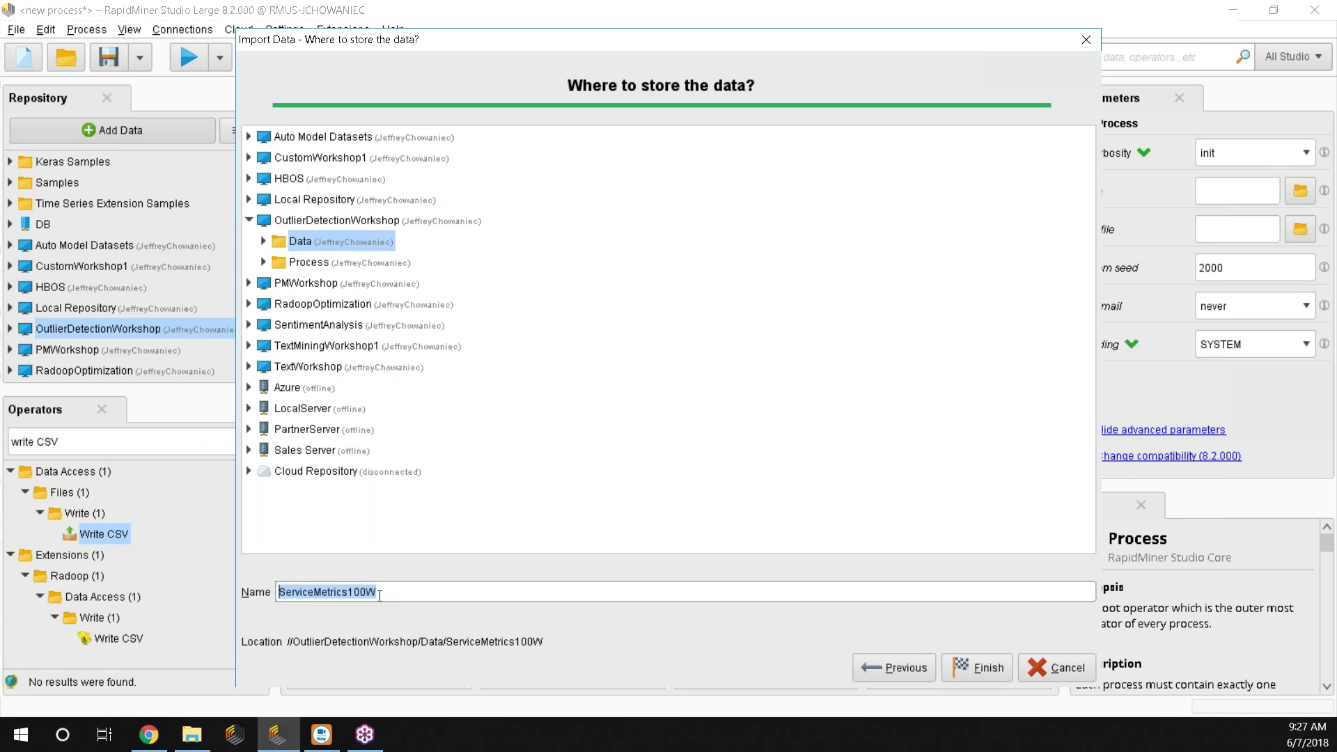
{"action": "left_click", "coordinate": [973, 666]}
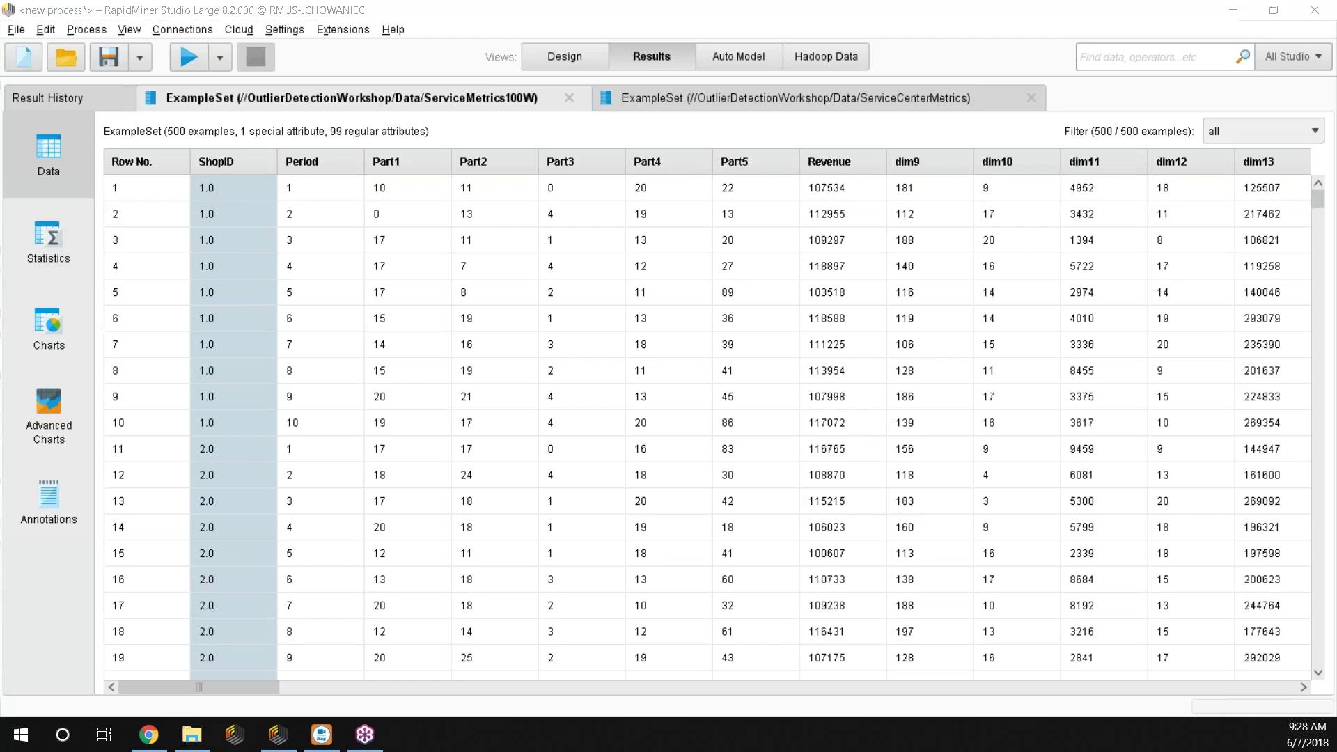
Return to the process design view and delete the yellow note with the anomaly detection marketplace link.
{"action": "left_click", "coordinate": [571, 54]}
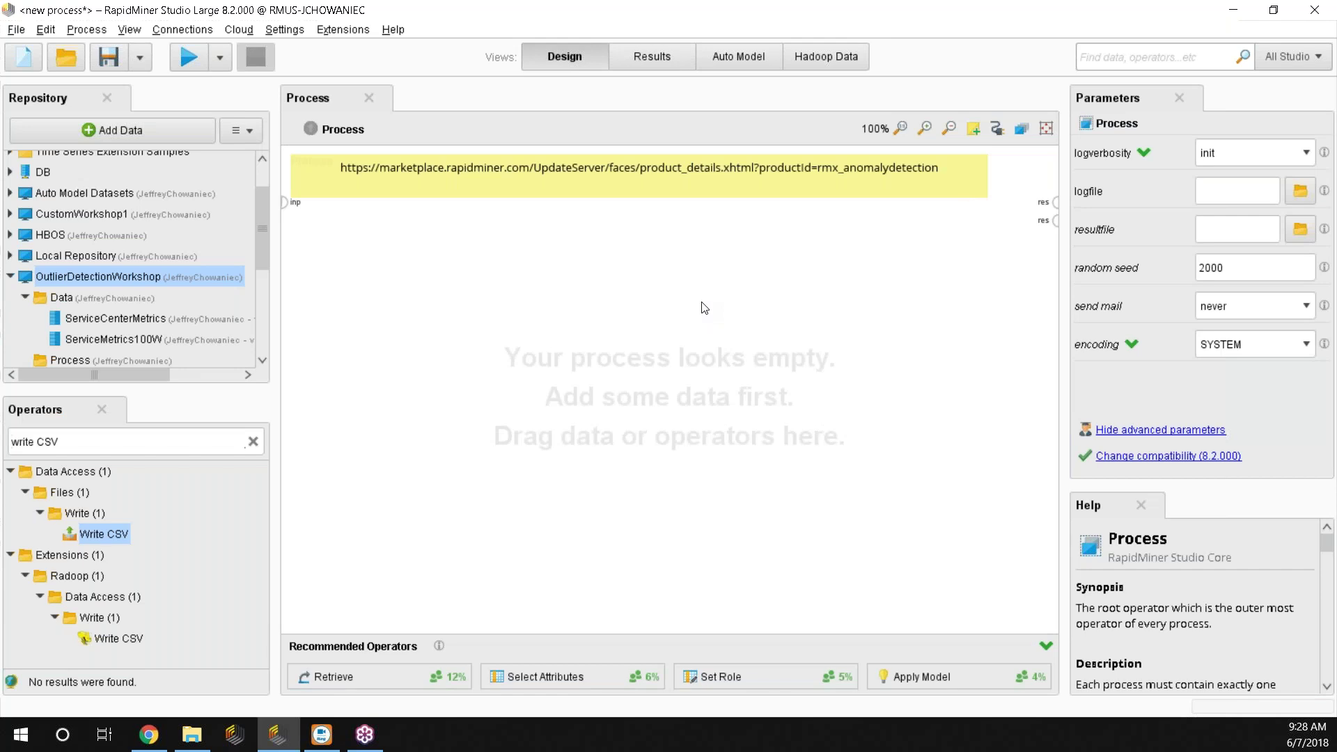
{"action": "left_click", "coordinate": [840, 182]}
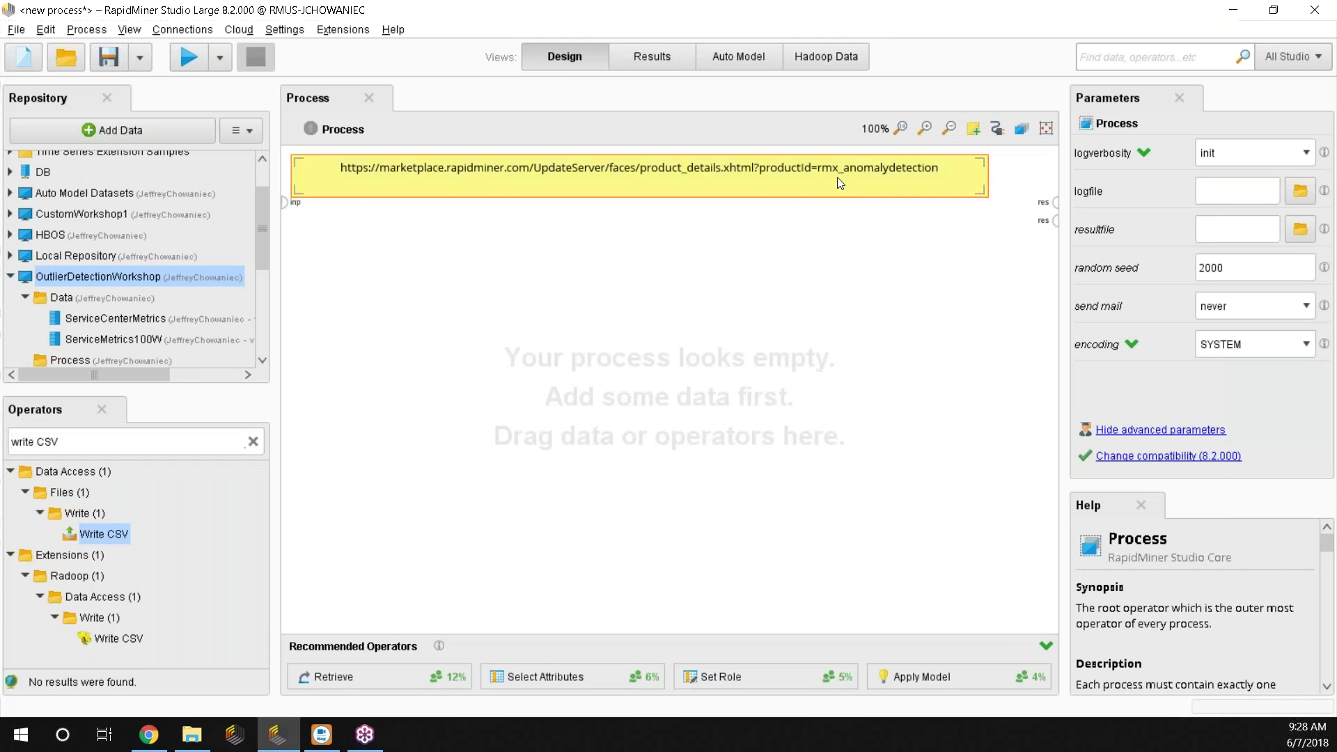
{"action": "key", "text": "Delete"}
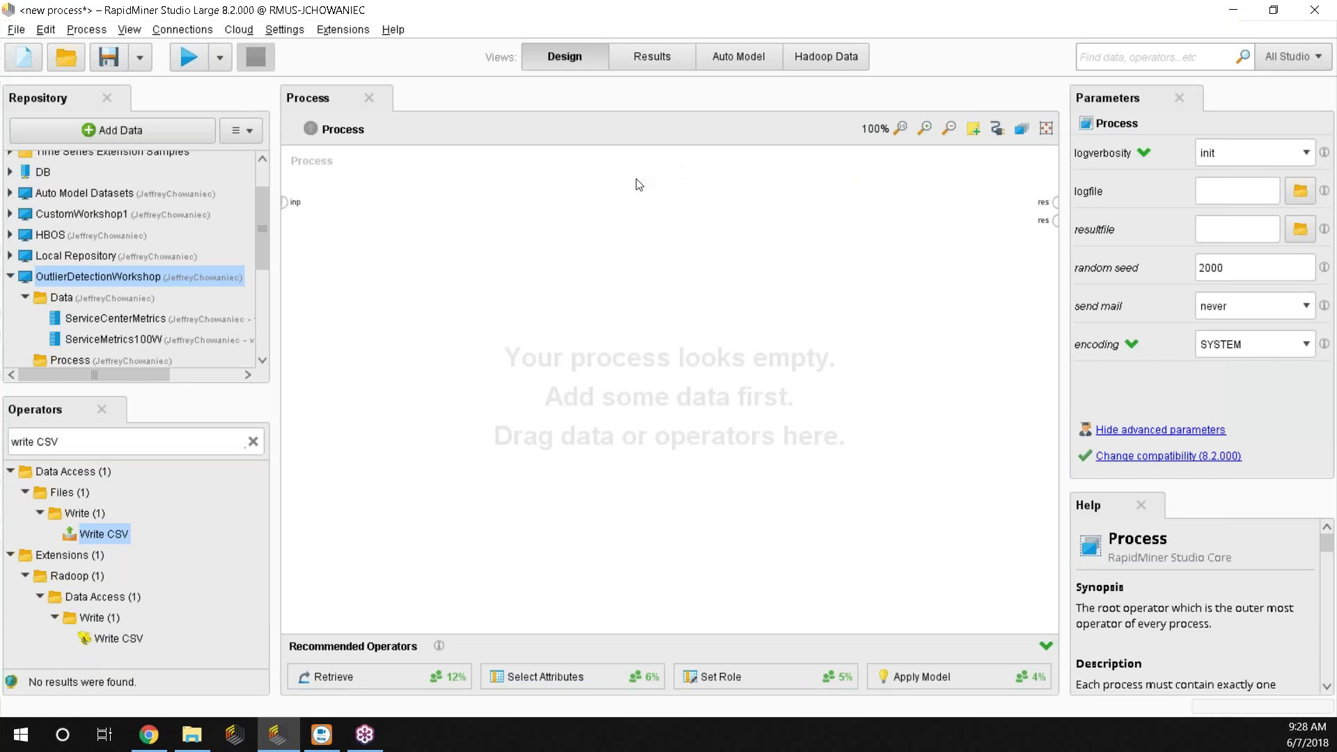
Open Auto Model, choose ServiceCenterMetrics from the OutlierDetectionWorkshop Data folder, and proceed to task selection.
{"action": "left_click", "coordinate": [719, 55]}
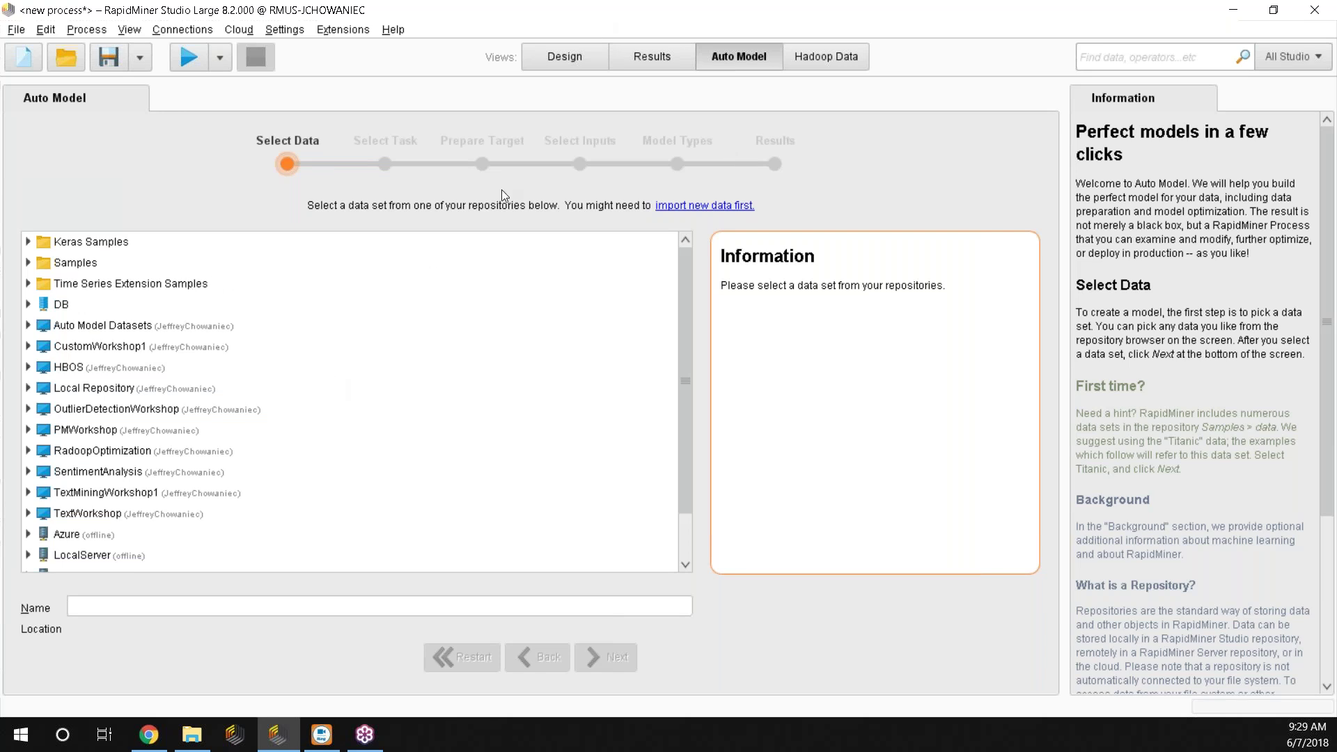
{"action": "left_click", "coordinate": [30, 410]}
{"action": "left_click", "coordinate": [30, 410]}
{"action": "left_click", "coordinate": [29, 410]}
{"action": "left_click", "coordinate": [44, 431]}
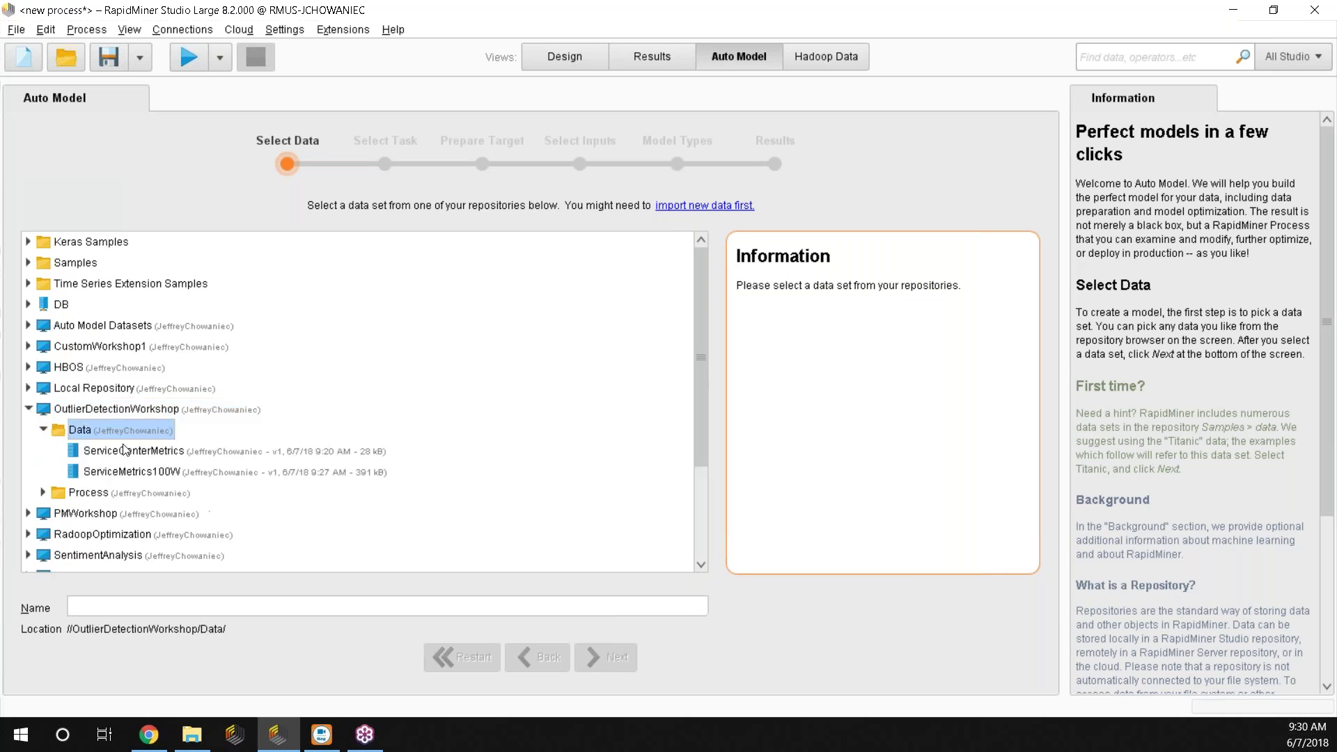
{"action": "left_click", "coordinate": [175, 451]}
{"action": "mouse_move", "coordinate": [173, 449]}
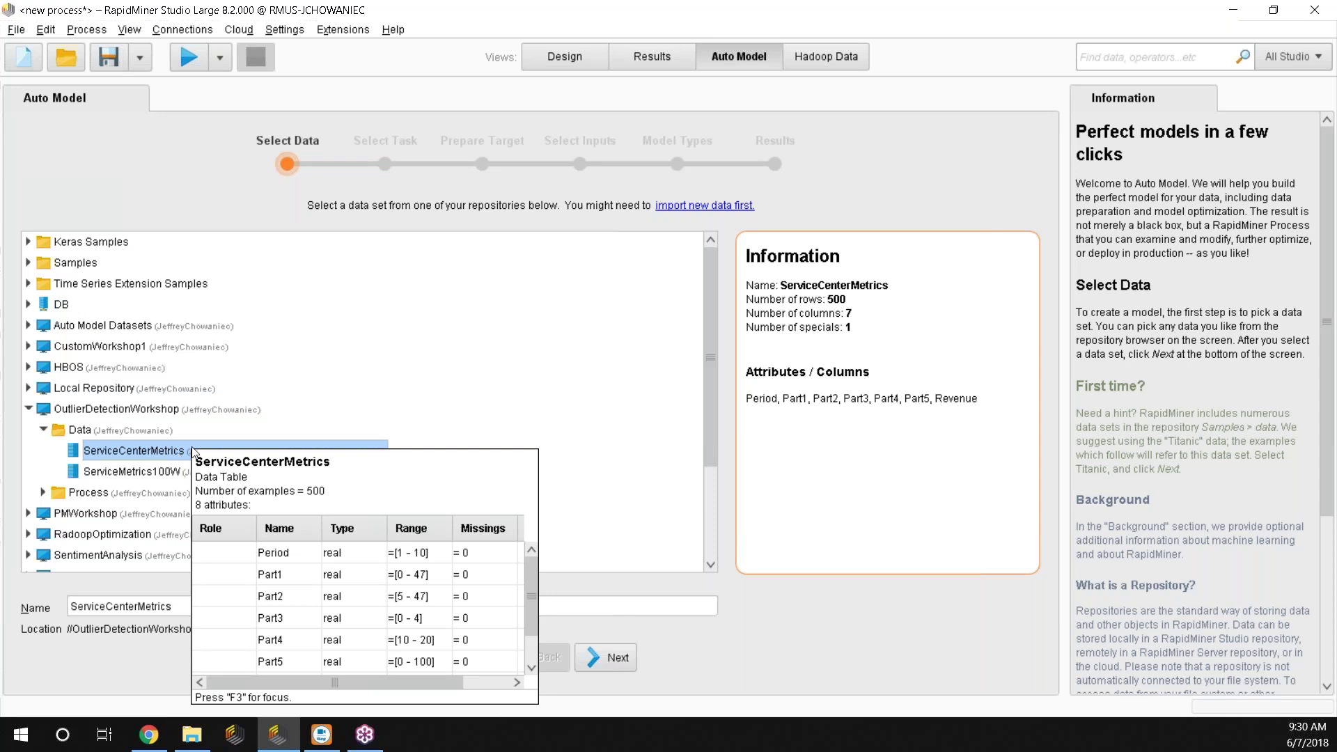
{"action": "left_click", "coordinate": [612, 660]}
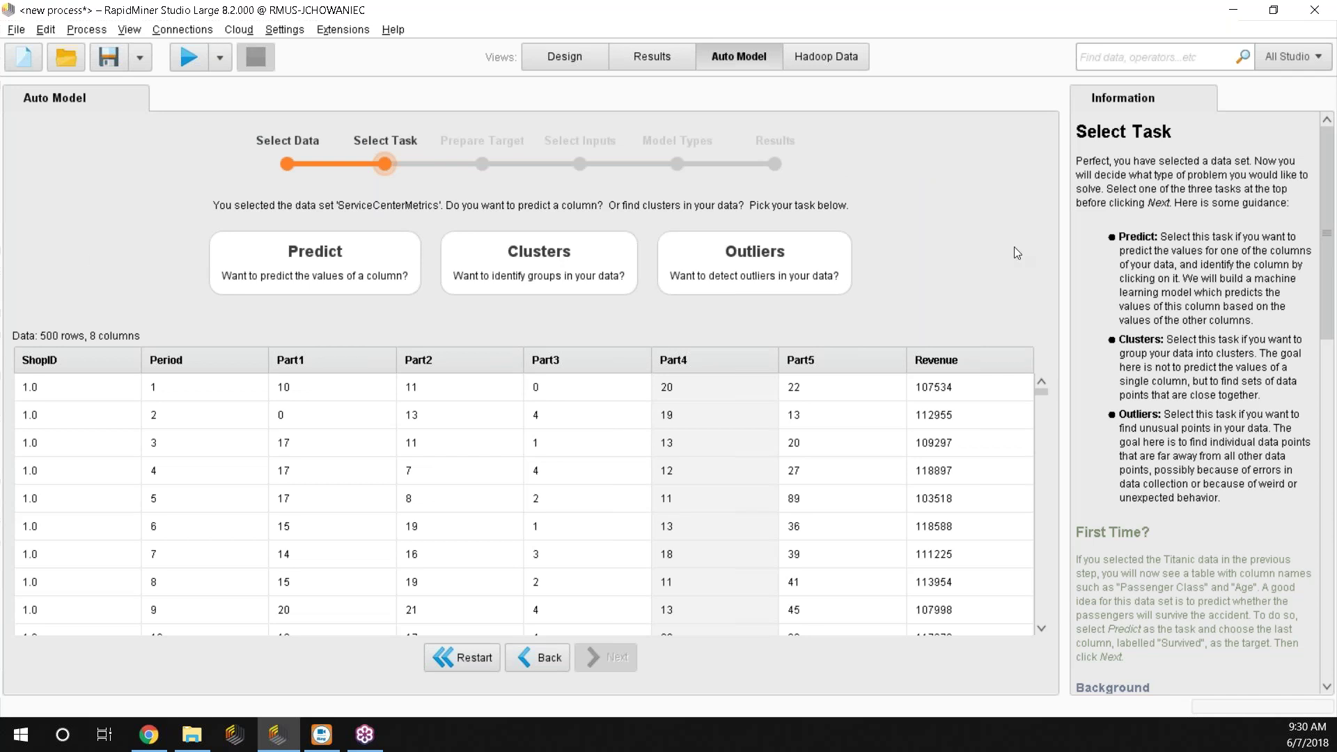
Choose the Outliers task for the ServiceCenterMetrics data and proceed to input selection.
{"action": "left_click", "coordinate": [725, 262]}
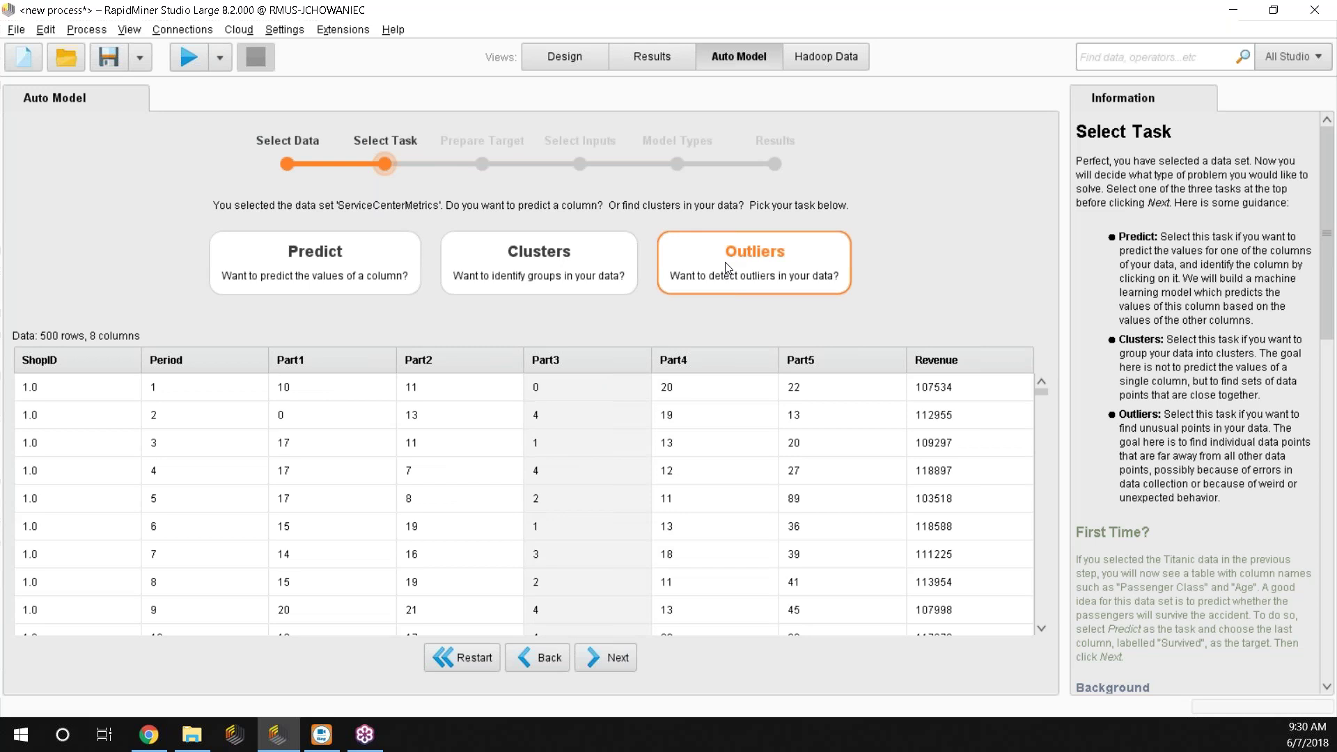
{"action": "left_click", "coordinate": [324, 245]}
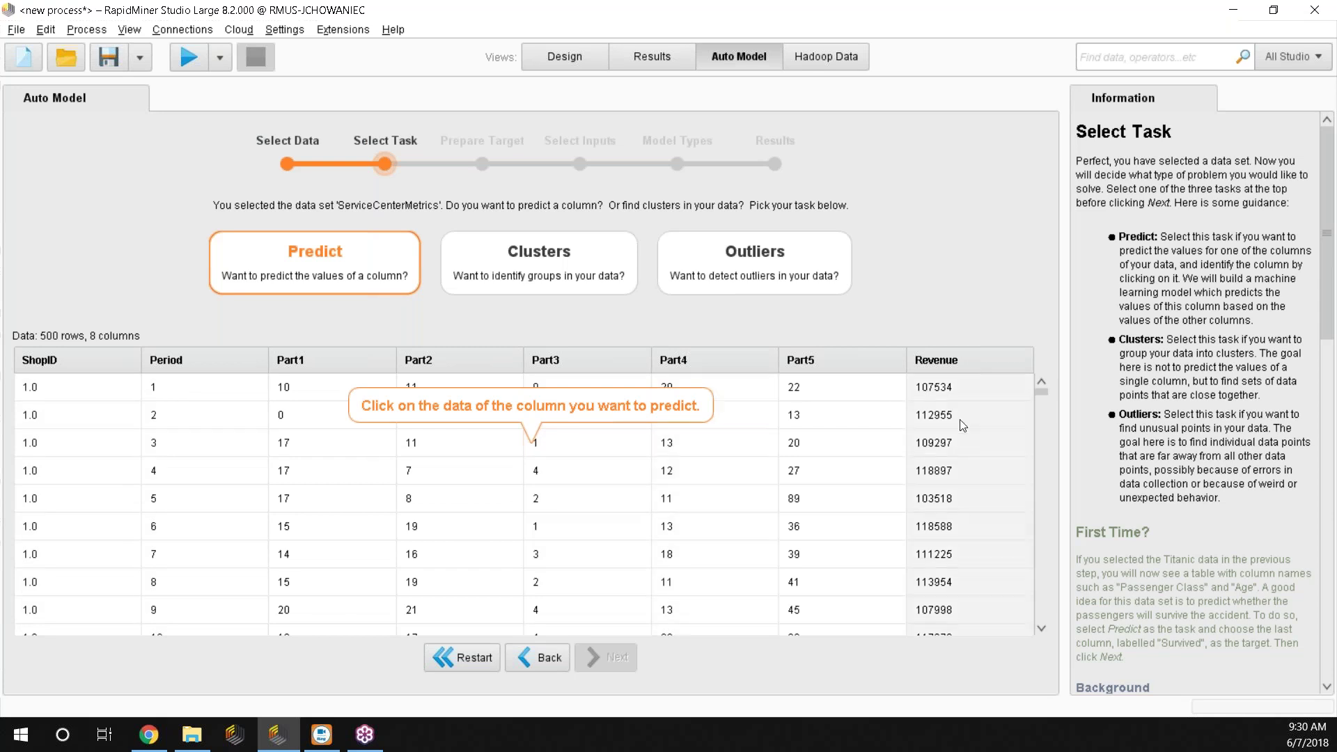
{"action": "left_click", "coordinate": [732, 262]}
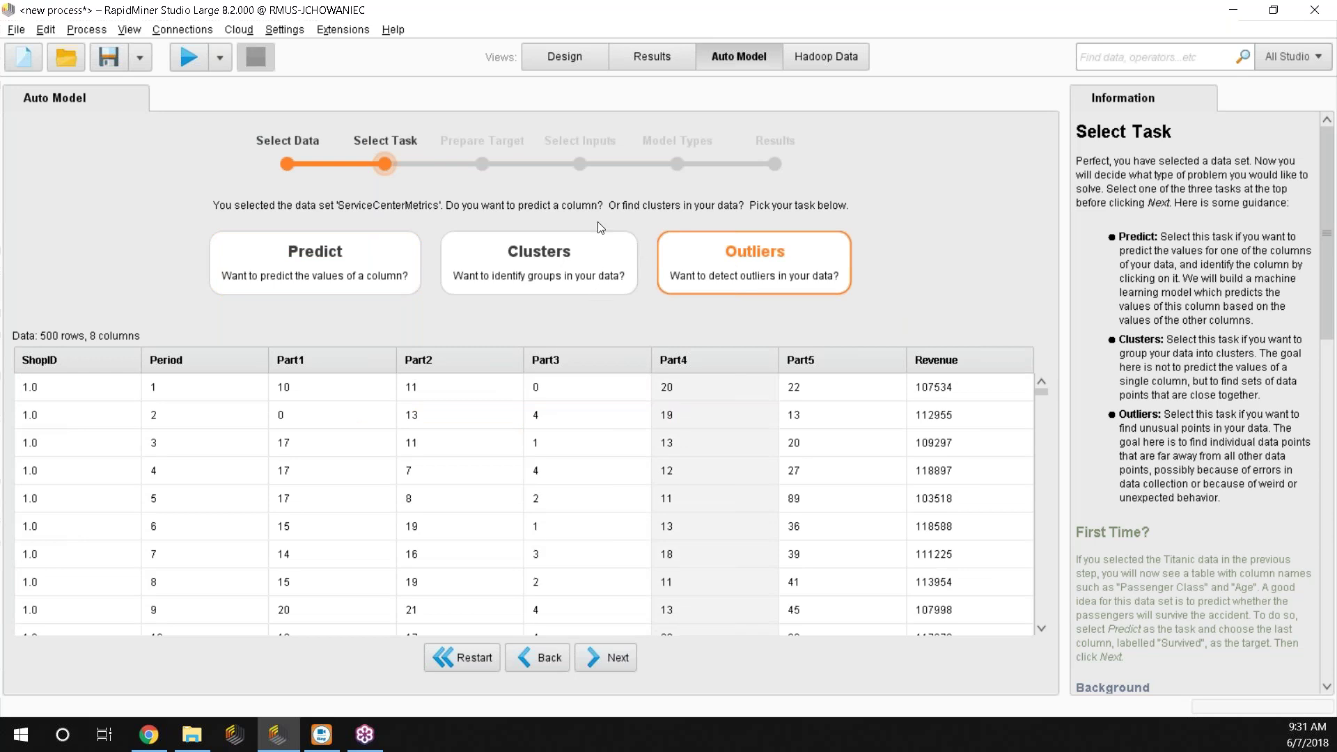
{"action": "left_click", "coordinate": [591, 660]}
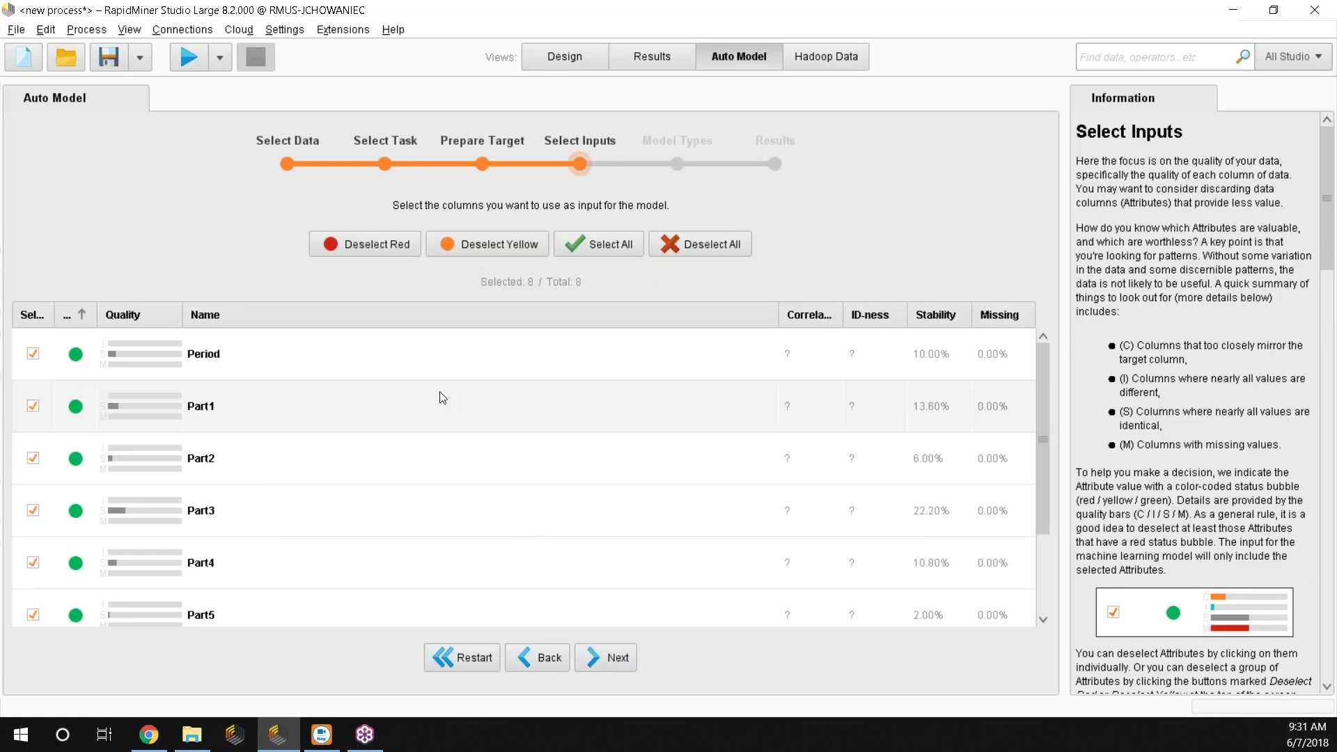
Widen the Selected, Status, Correlation and Missing columns of the input quality table so their headings are fully readable.
{"action": "scroll", "coordinate": [457, 392], "scroll_direction": "down", "scroll_amount": 2}
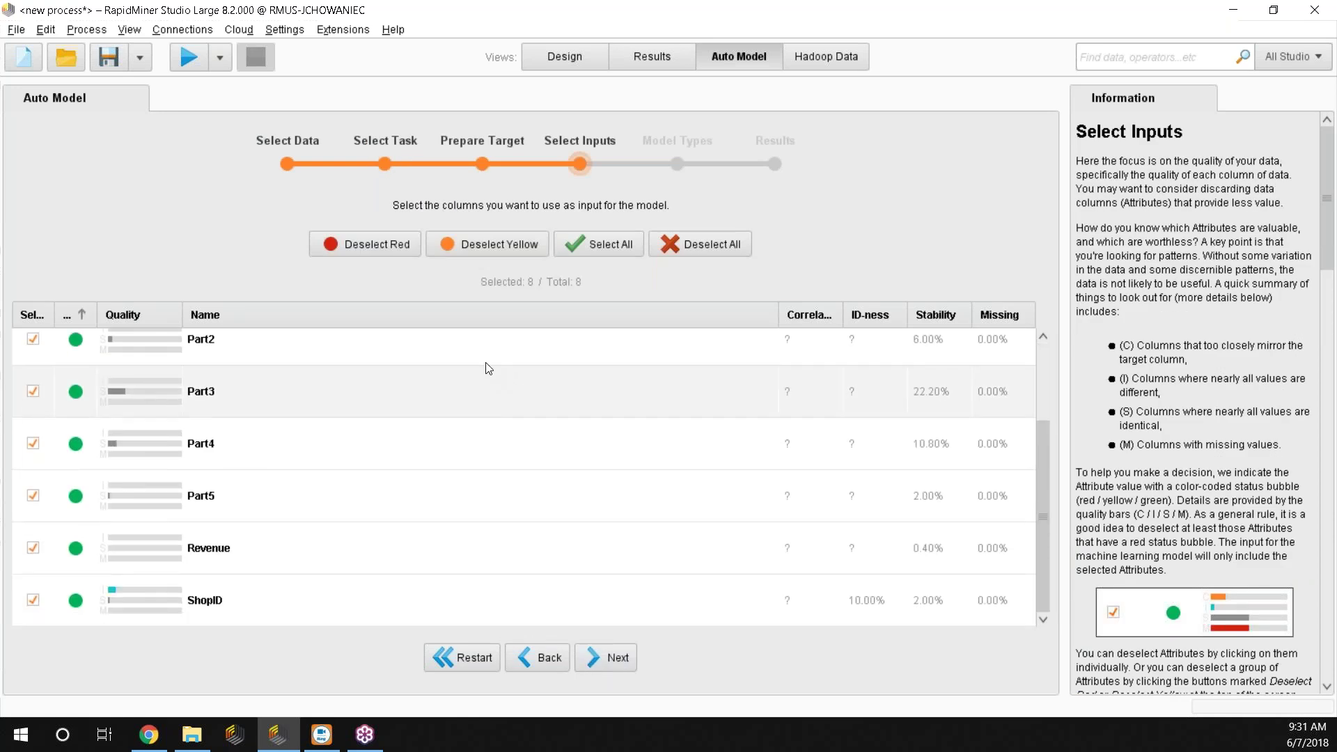
{"action": "scroll", "coordinate": [487, 368], "scroll_direction": "up", "scroll_amount": 1}
{"action": "scroll", "coordinate": [457, 336], "scroll_direction": "up", "scroll_amount": 1}
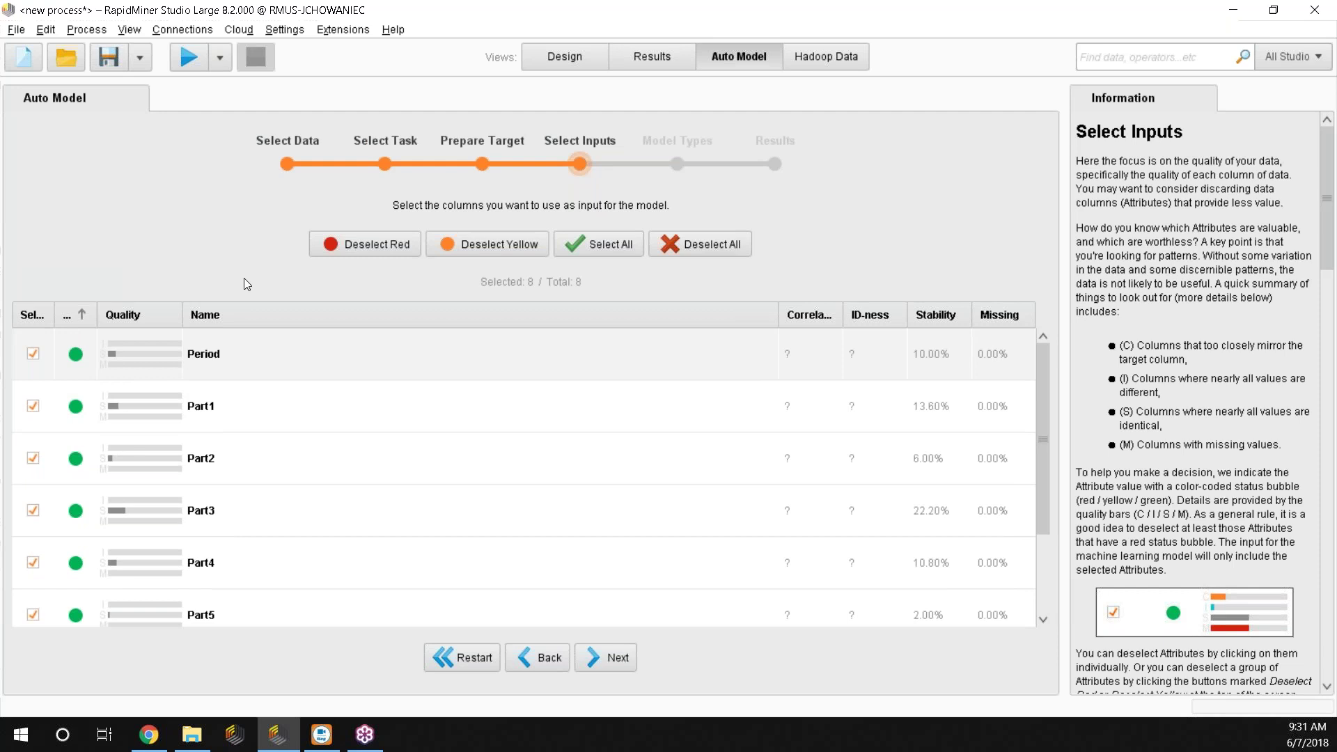
{"action": "left_click_drag", "start_coordinate": [95, 318], "coordinate": [134, 317]}
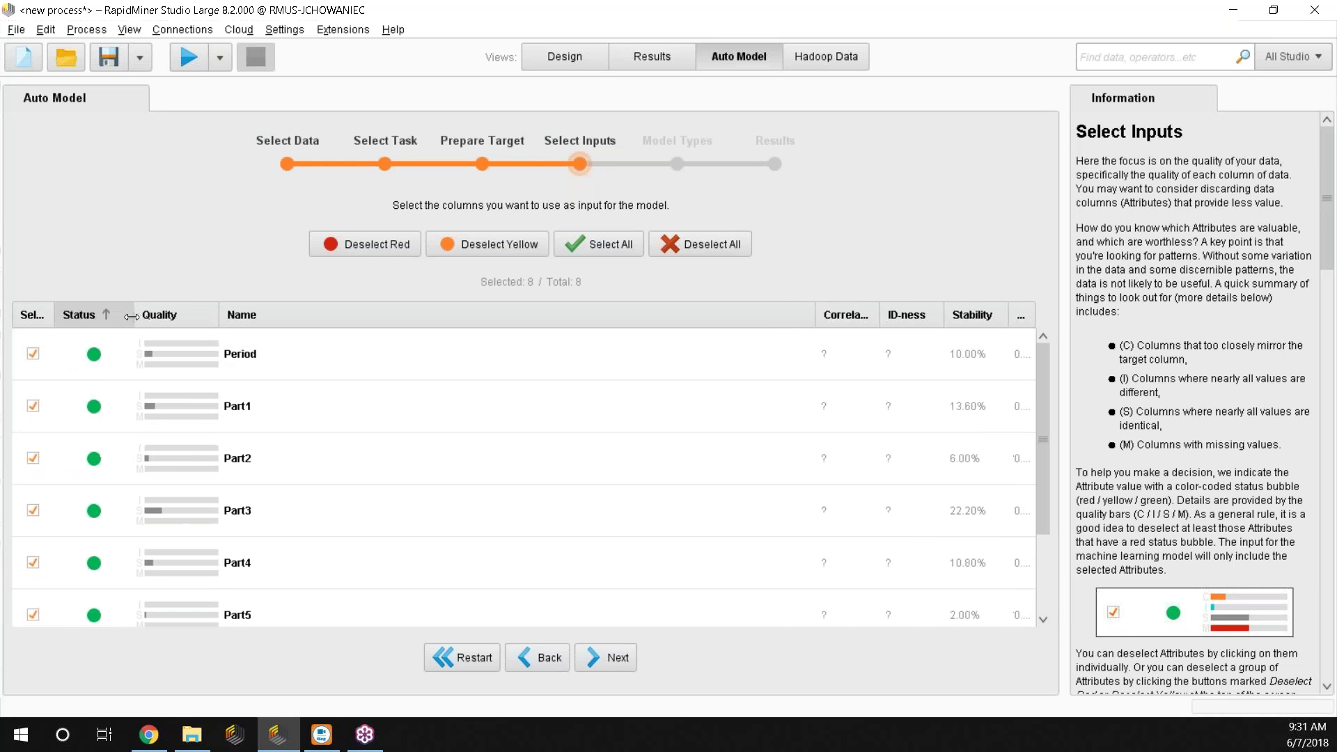
{"action": "left_click_drag", "start_coordinate": [815, 315], "coordinate": [915, 322]}
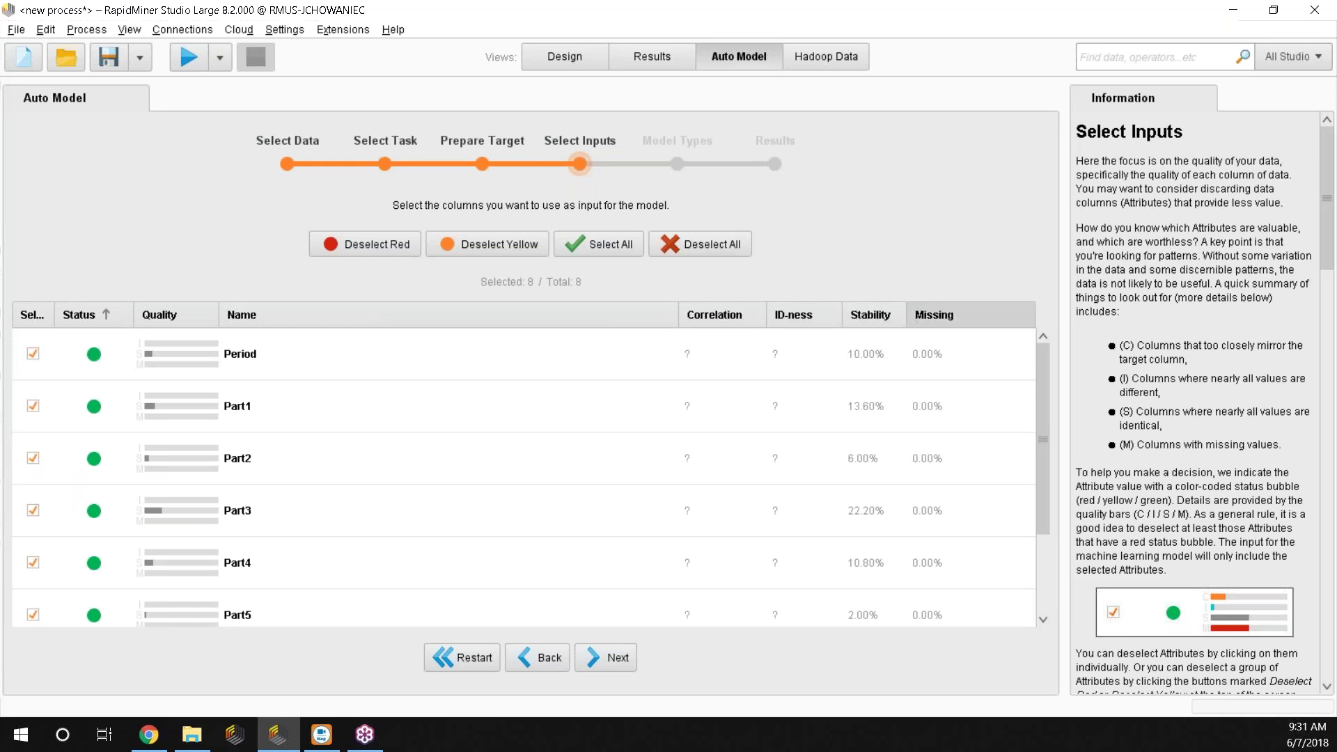
{"action": "left_click_drag", "start_coordinate": [906, 317], "coordinate": [920, 317]}
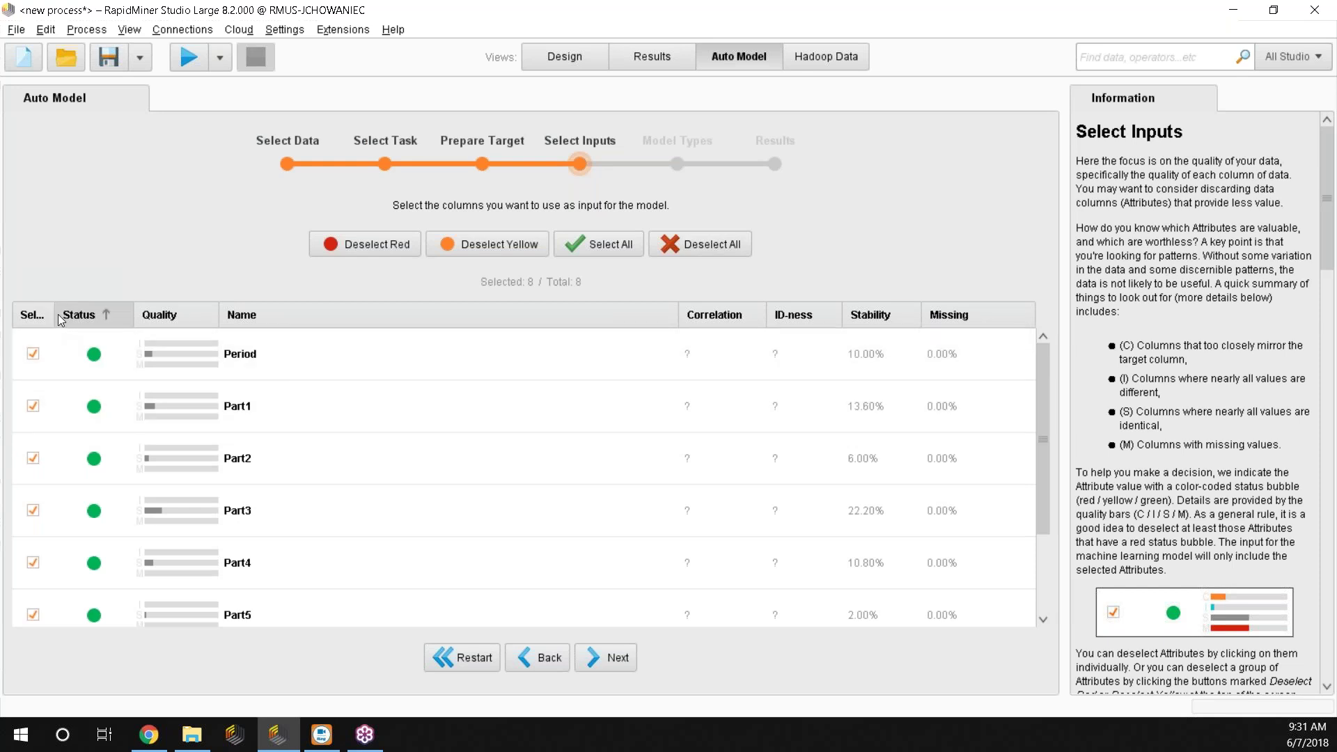
{"action": "left_click_drag", "start_coordinate": [53, 314], "coordinate": [83, 324]}
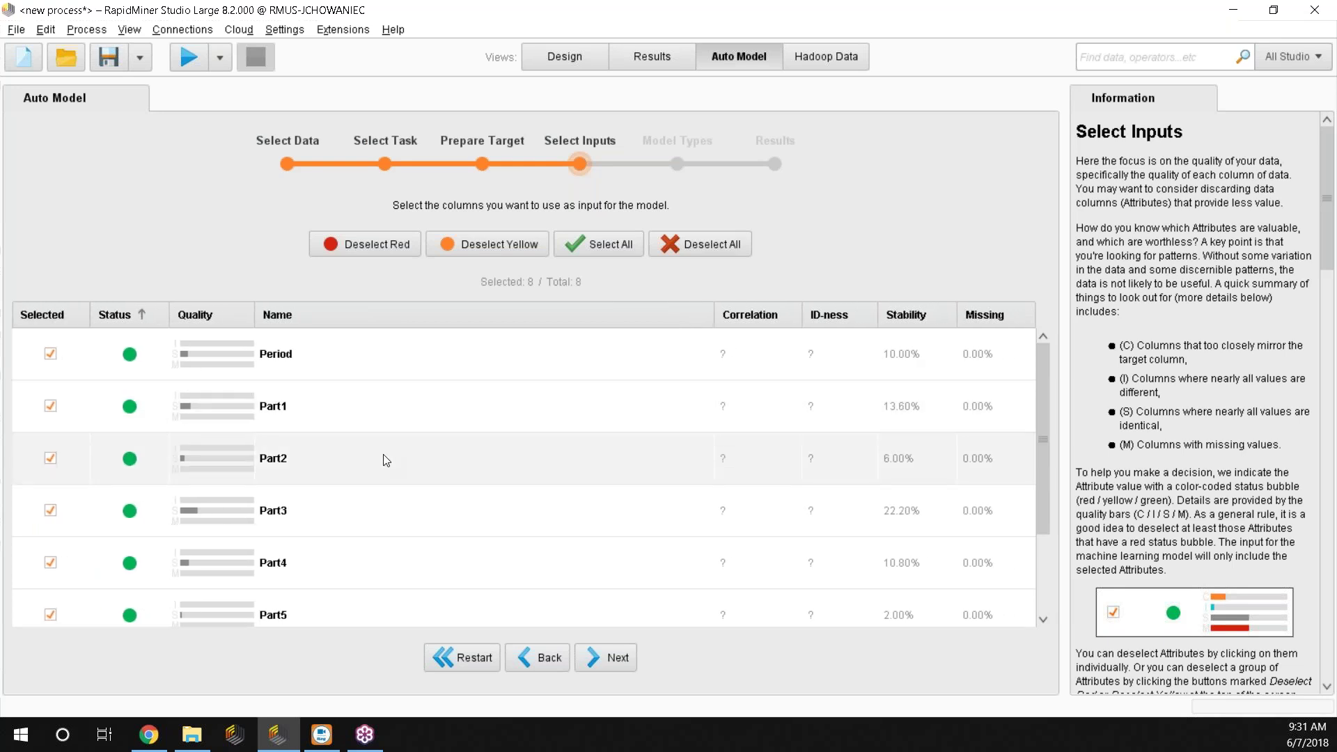
Keep all columns as inputs and run both Distance-based Outlier Detection at 1 percent and Local Outlier Factors.
{"action": "mouse_move", "coordinate": [386, 461]}
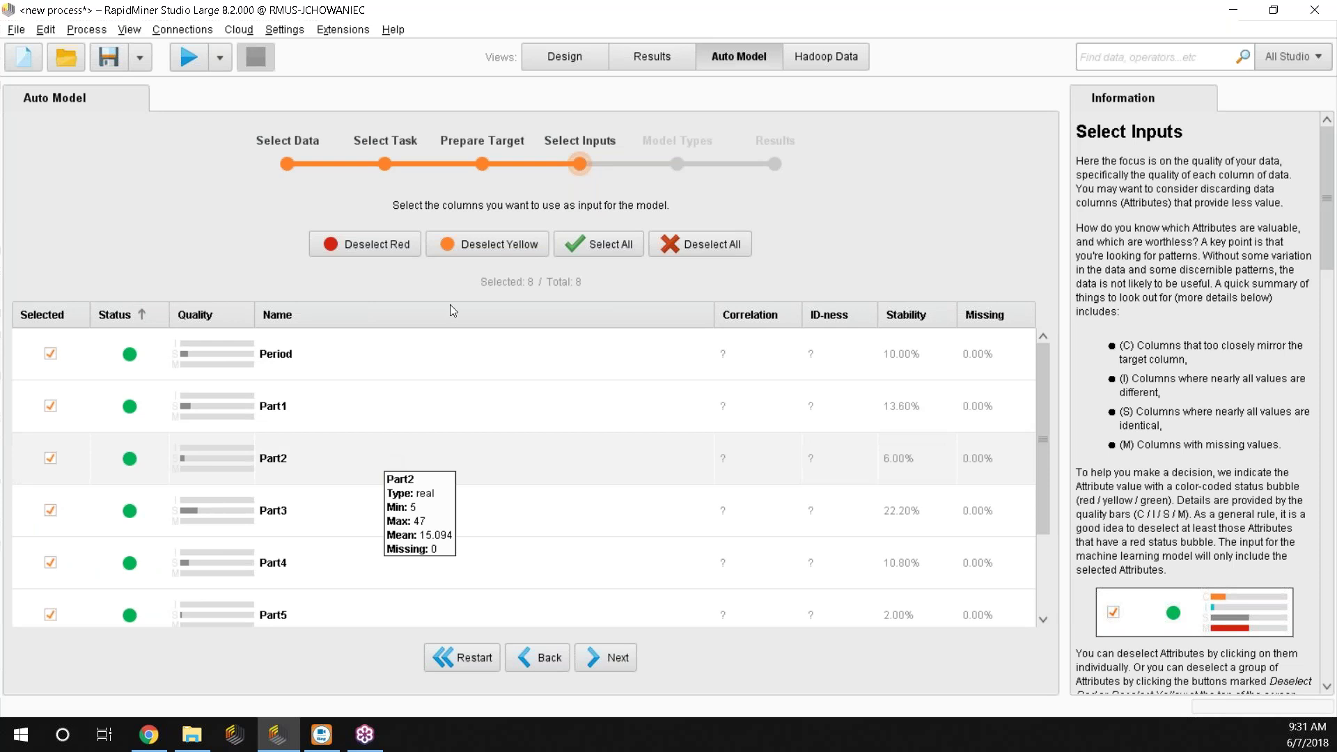
{"action": "mouse_move", "coordinate": [308, 367]}
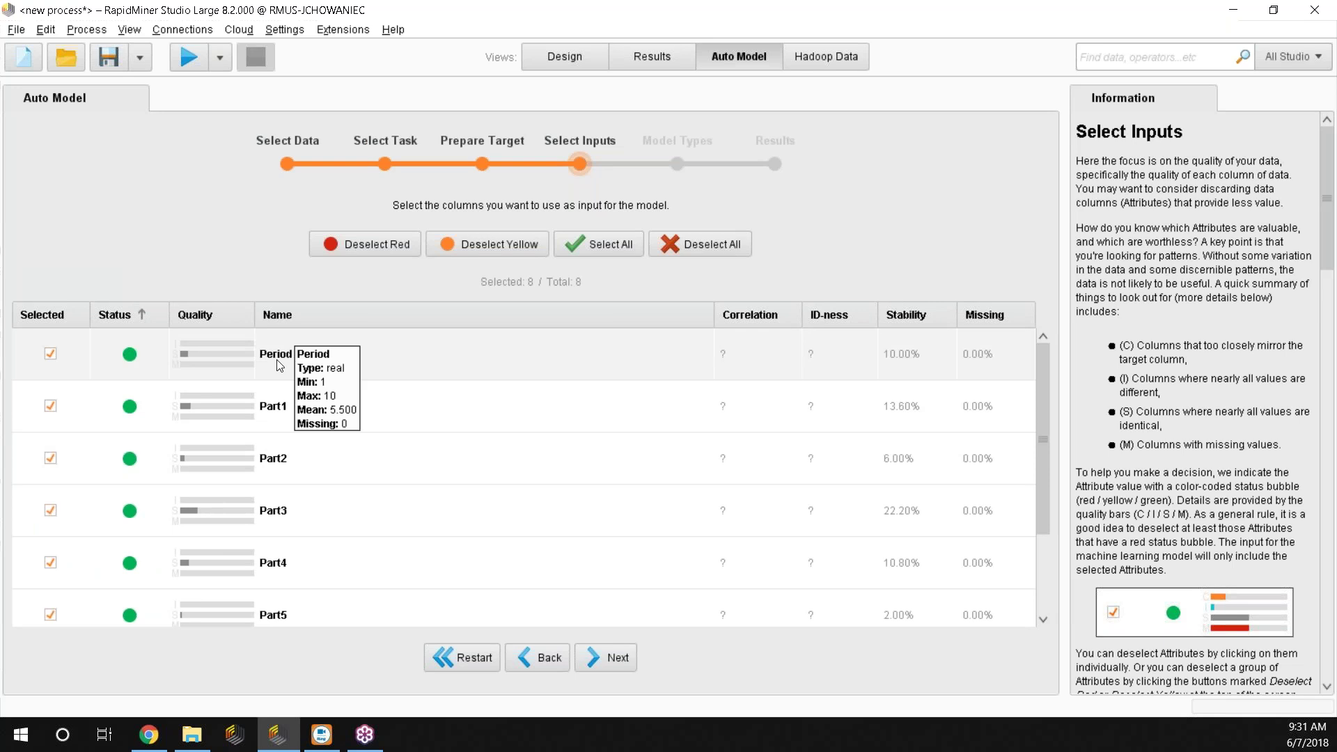
{"action": "scroll", "coordinate": [300, 453], "scroll_direction": "down", "scroll_amount": 3}
{"action": "mouse_move", "coordinate": [324, 519]}
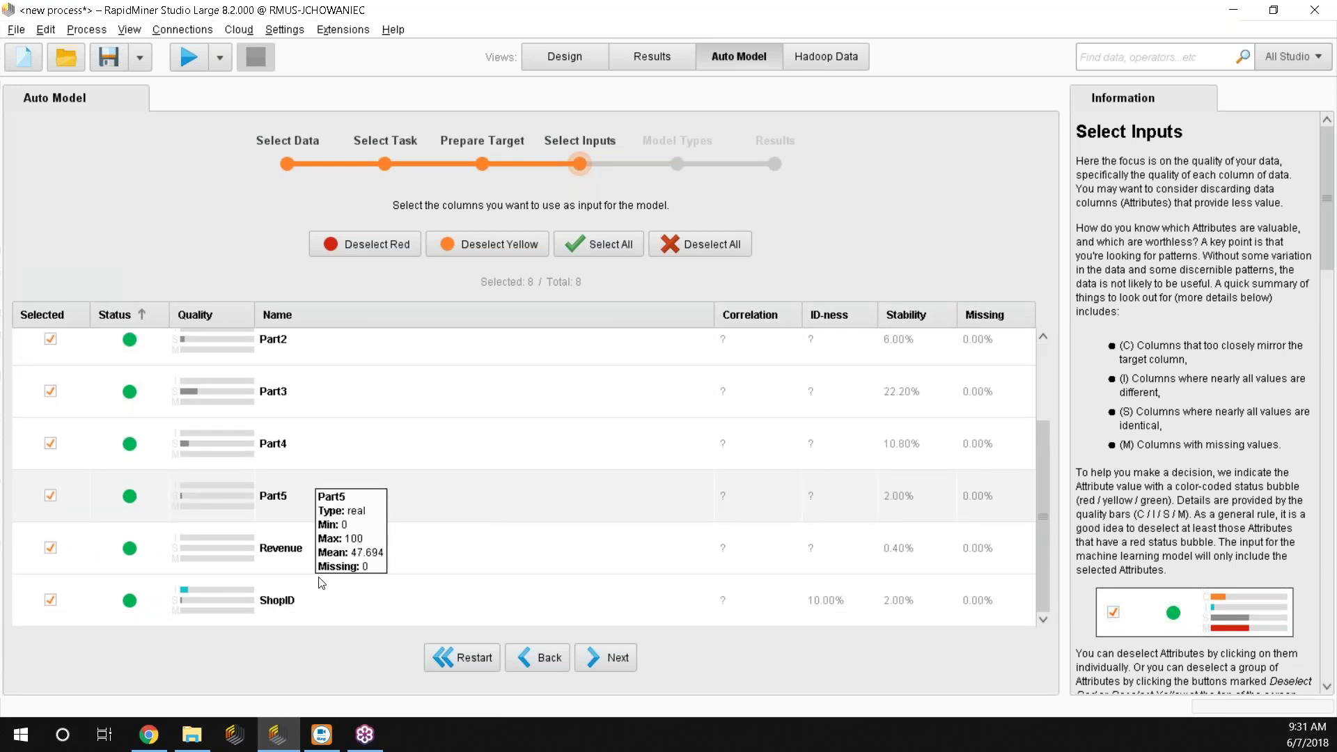
{"action": "mouse_move", "coordinate": [317, 585]}
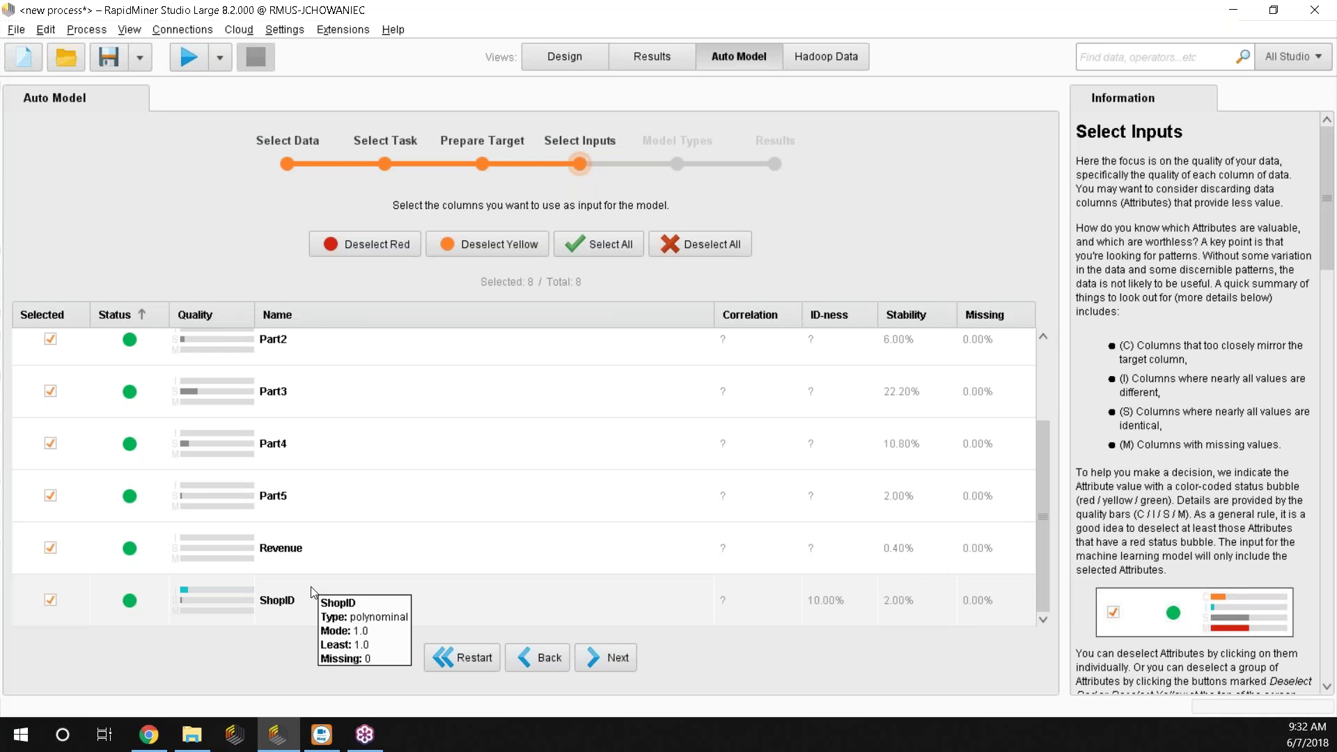
{"action": "scroll", "coordinate": [359, 427], "scroll_direction": "up", "scroll_amount": 3}
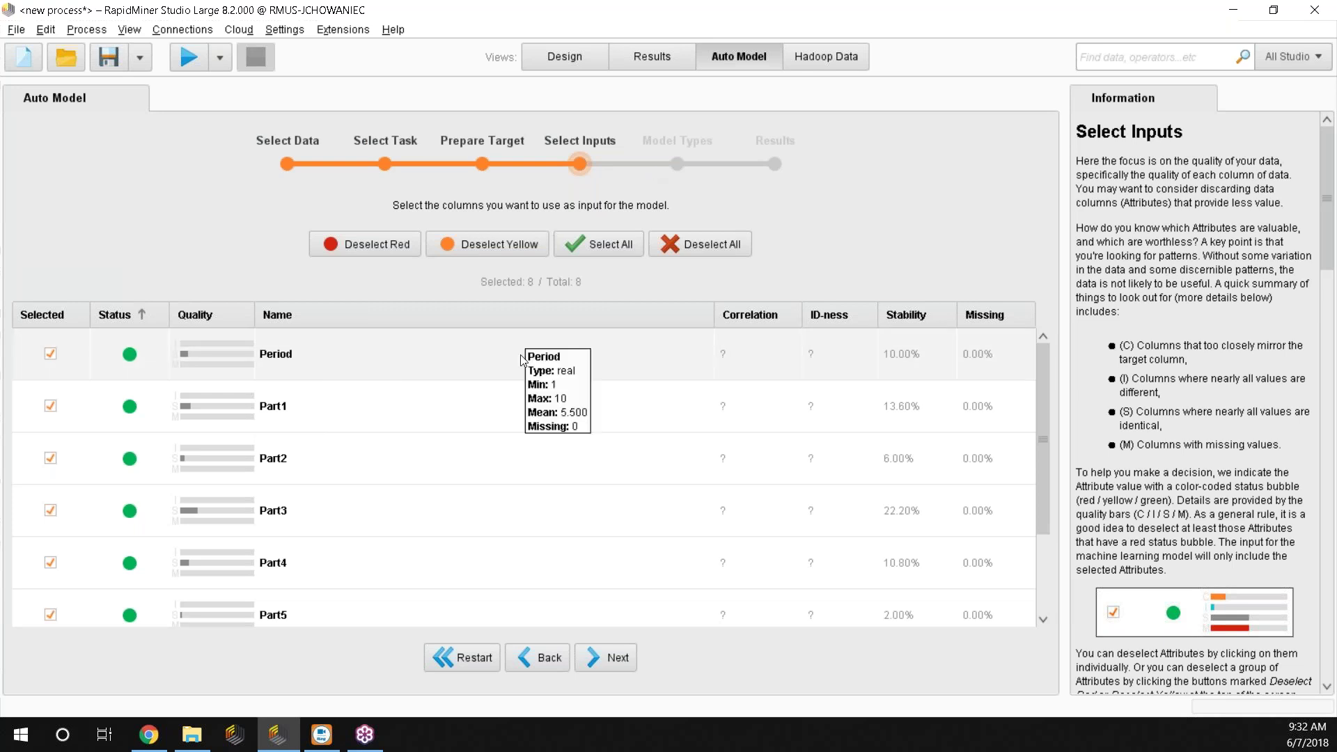
{"action": "left_click", "coordinate": [611, 659]}
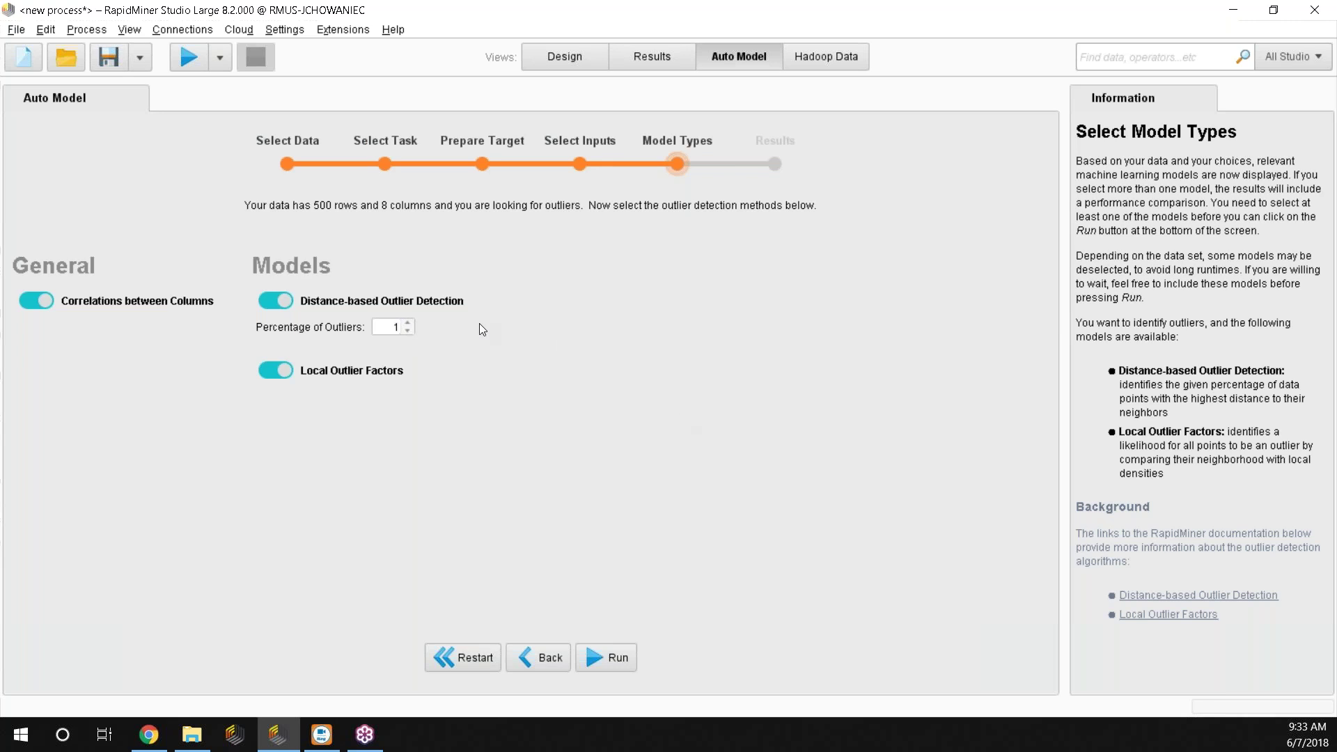
{"action": "left_click", "coordinate": [609, 656]}
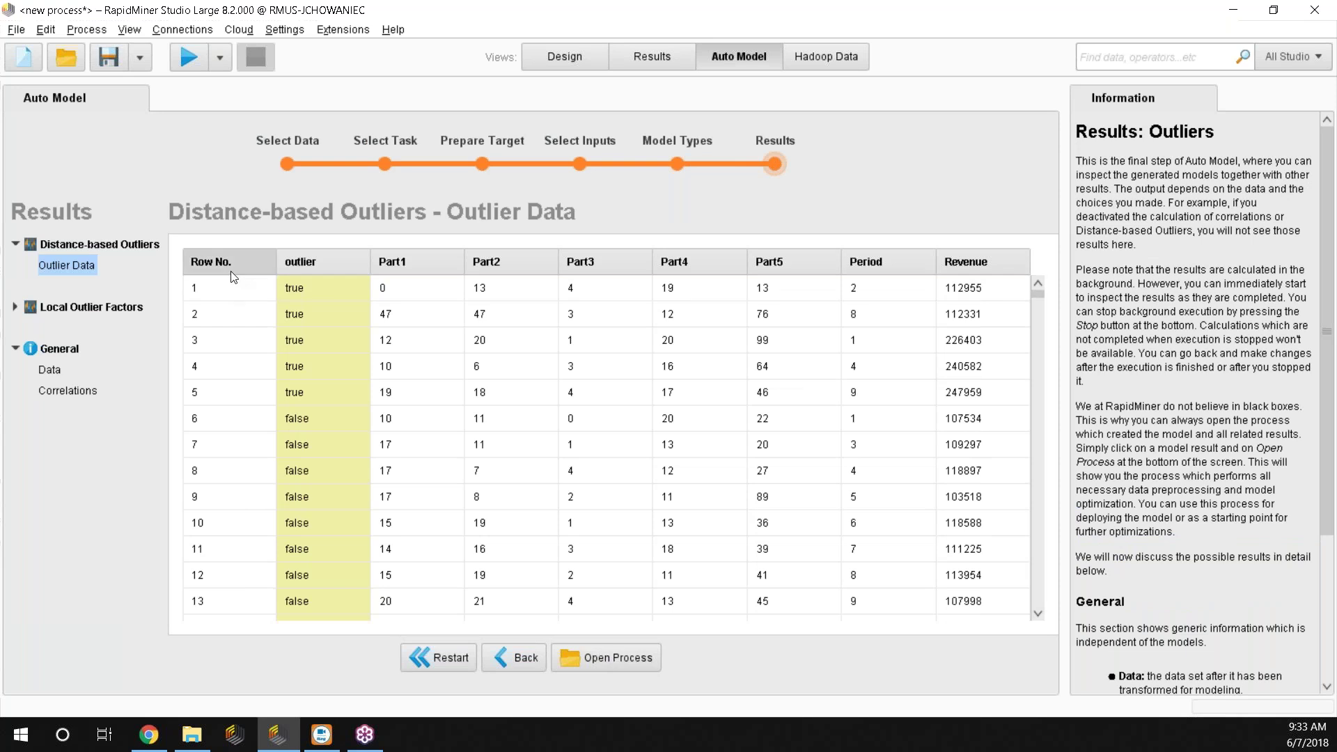
Compare the outlier data tables produced by the Distance-based Outliers and Local Outlier Factors models.
{"action": "left_click", "coordinate": [15, 307]}
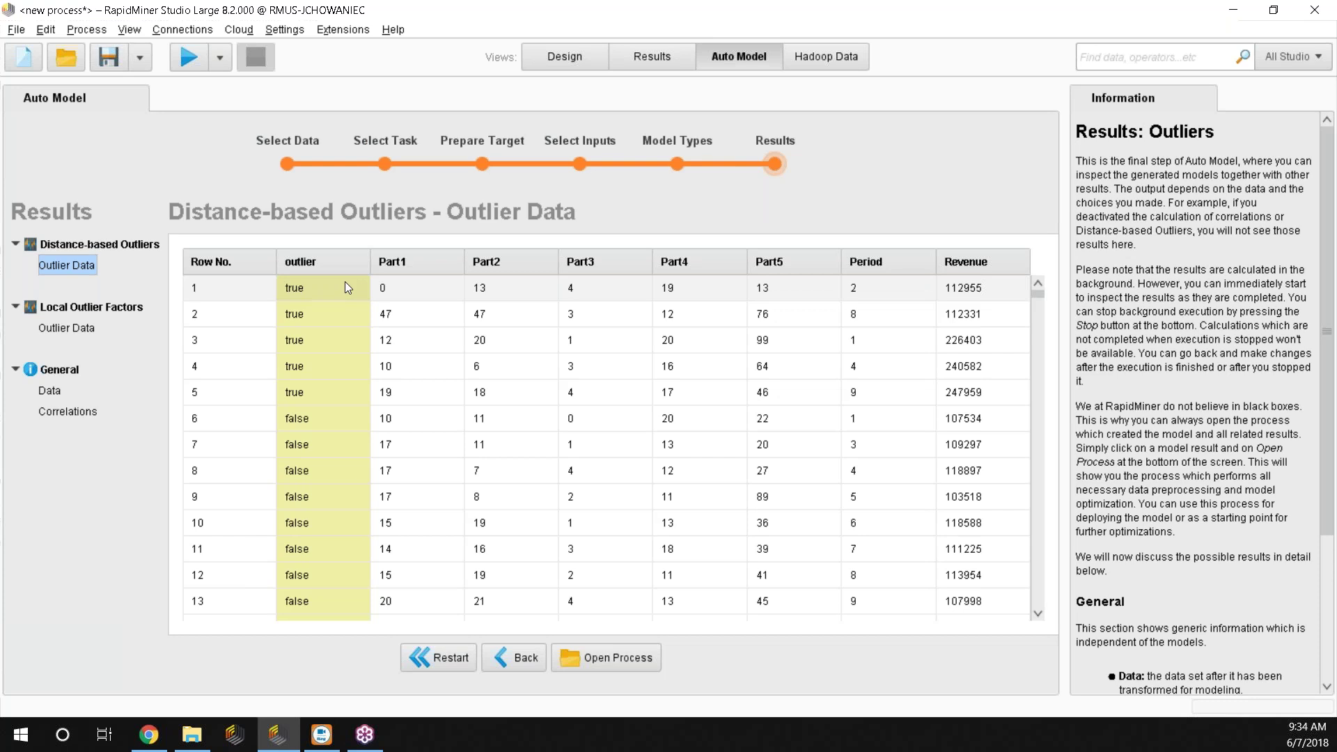
{"action": "left_click", "coordinate": [56, 330]}
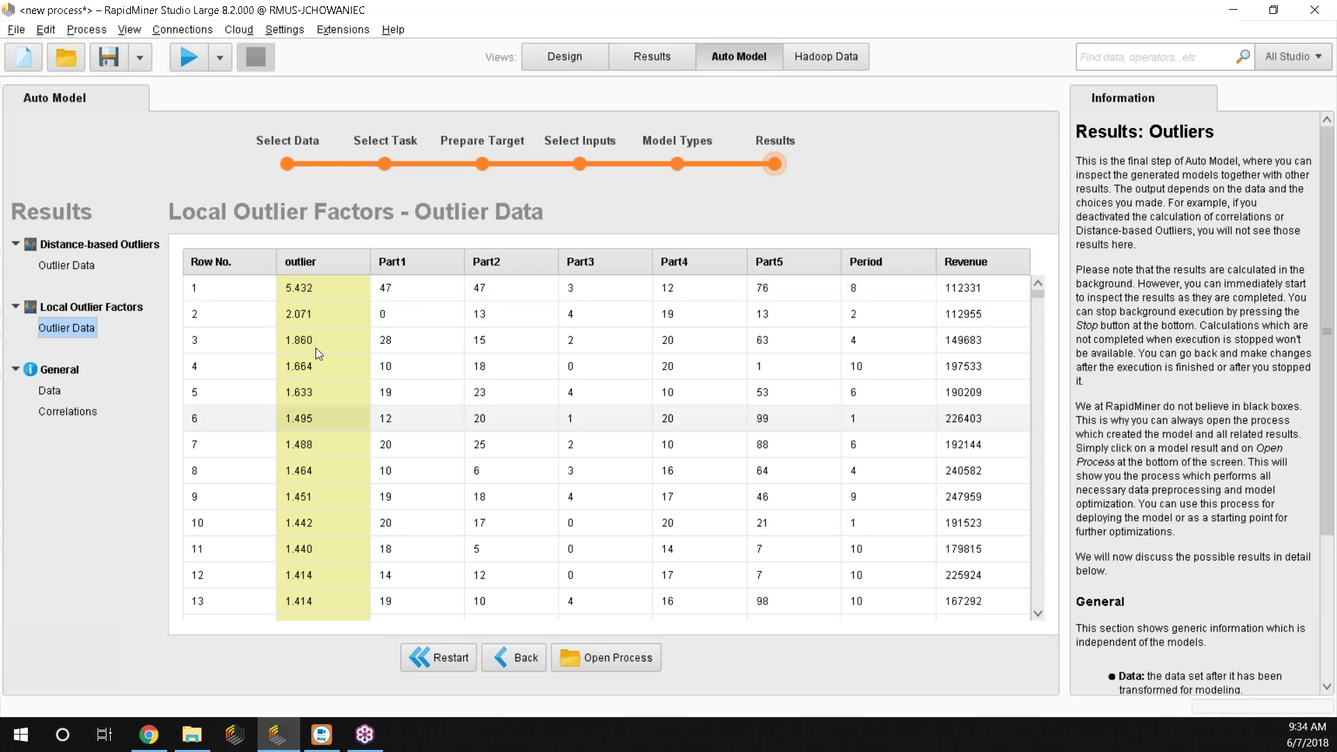
{"action": "scroll", "coordinate": [355, 352], "scroll_direction": "down", "scroll_amount": 2}
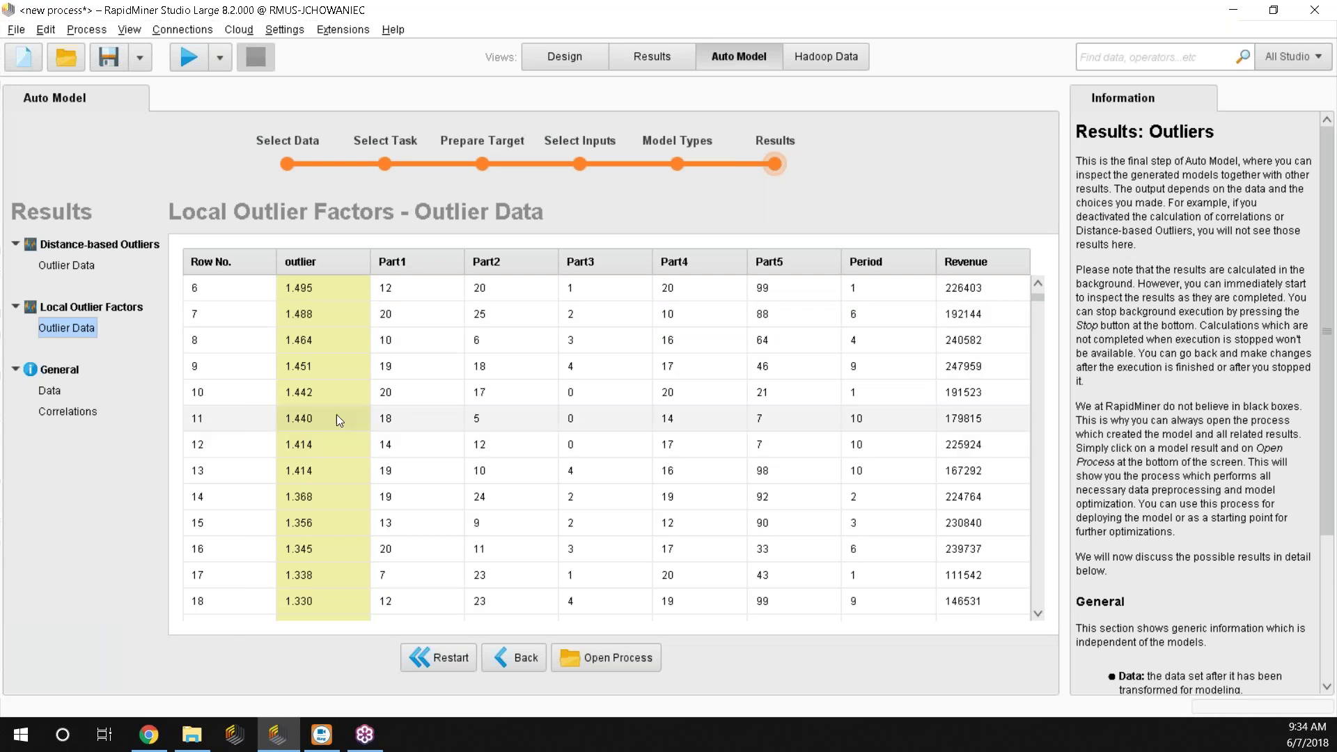
{"action": "scroll", "coordinate": [341, 429], "scroll_direction": "up", "scroll_amount": 2}
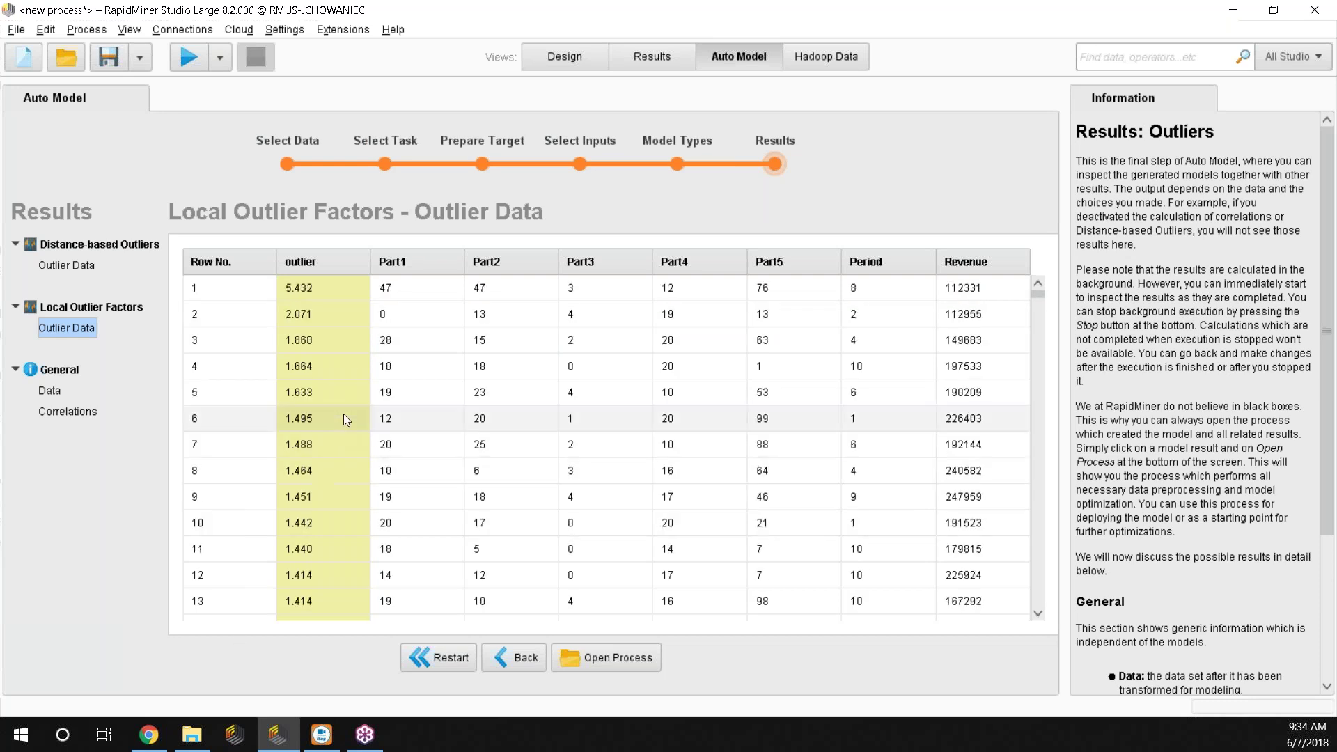
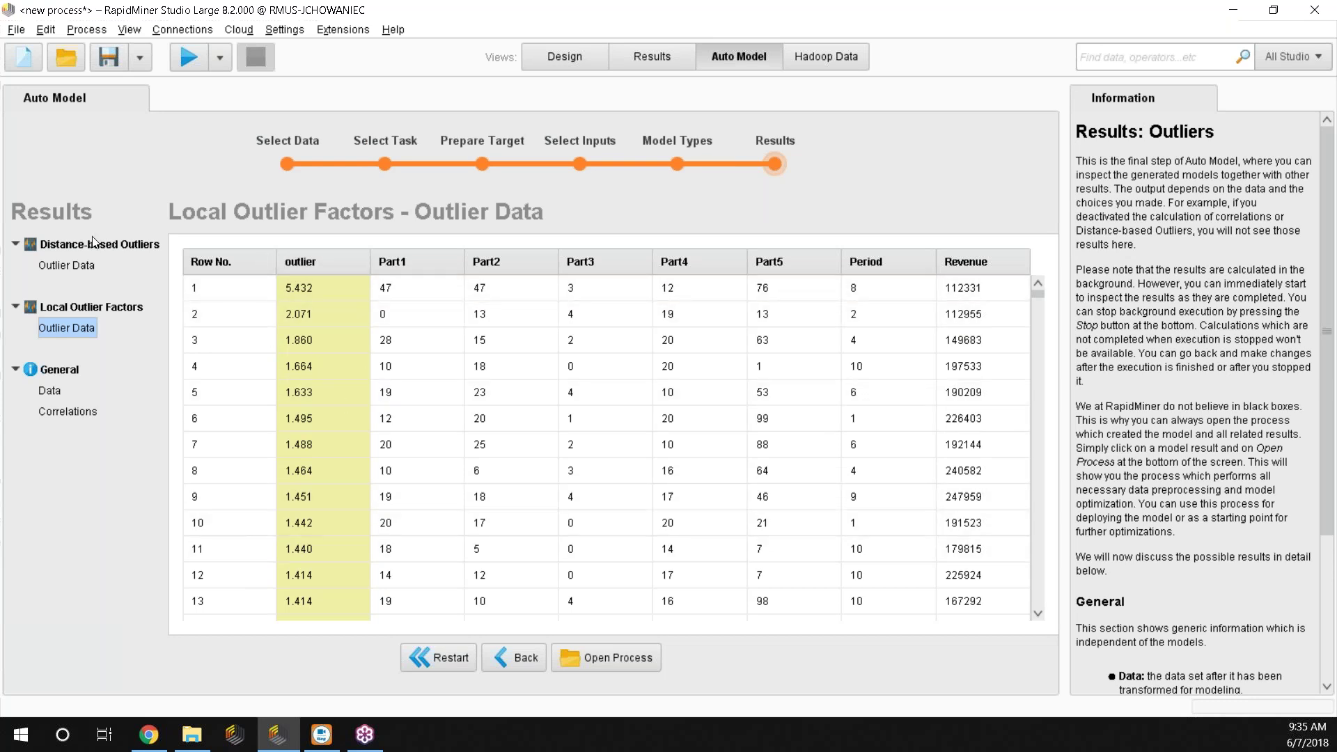
{"action": "left_click", "coordinate": [67, 269]}
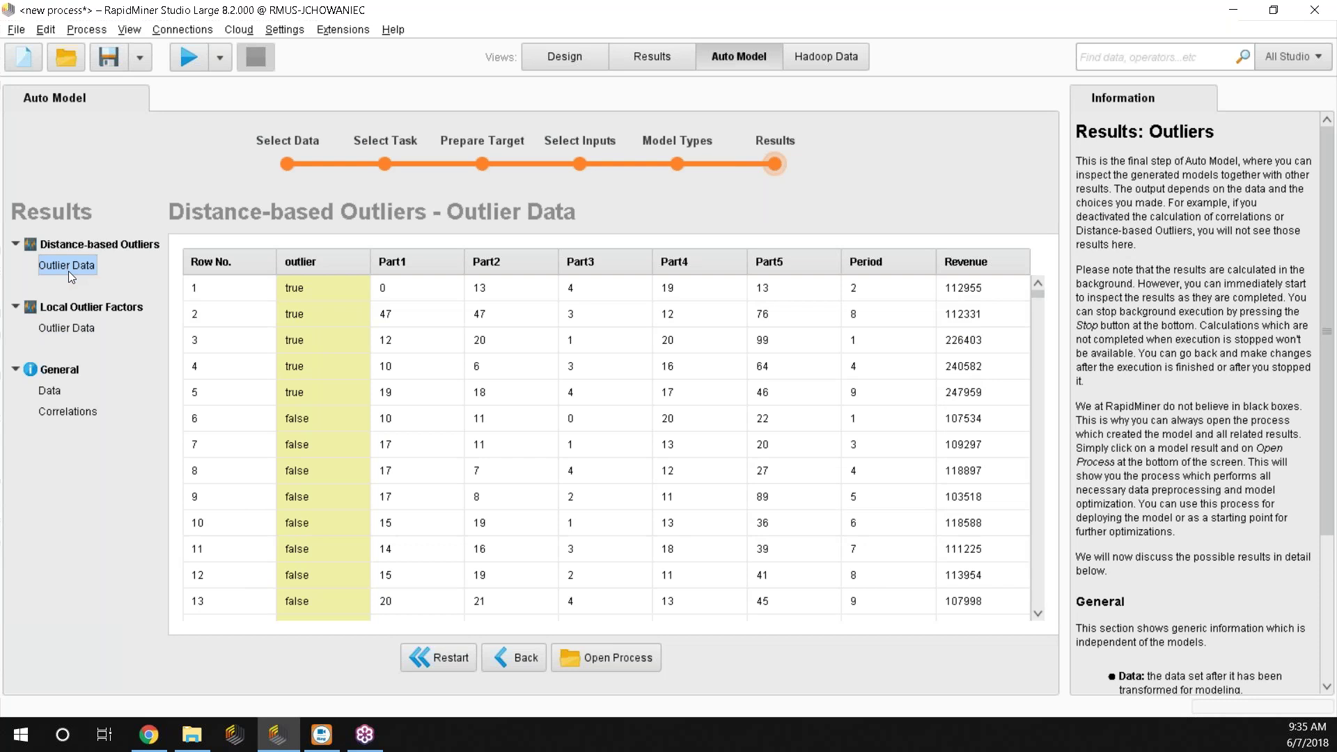
{"action": "scroll", "coordinate": [369, 421], "scroll_direction": "down", "scroll_amount": 2}
{"action": "scroll", "coordinate": [369, 421], "scroll_direction": "up", "scroll_amount": 2}
{"action": "left_click", "coordinate": [77, 331]}
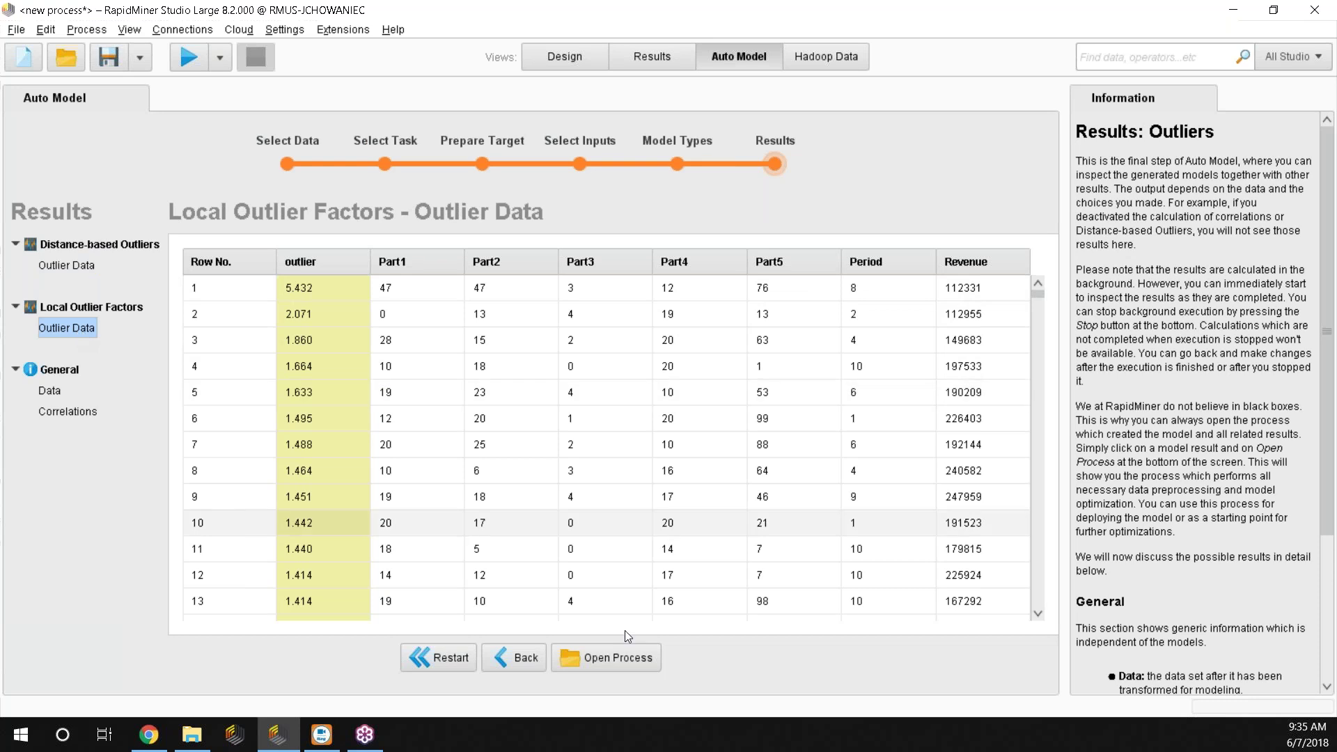
Open the generated Local Outlier Factors process without saving the unnamed one, and review its operator chain from Retrieve Data to Sort.
{"action": "left_click", "coordinate": [611, 658]}
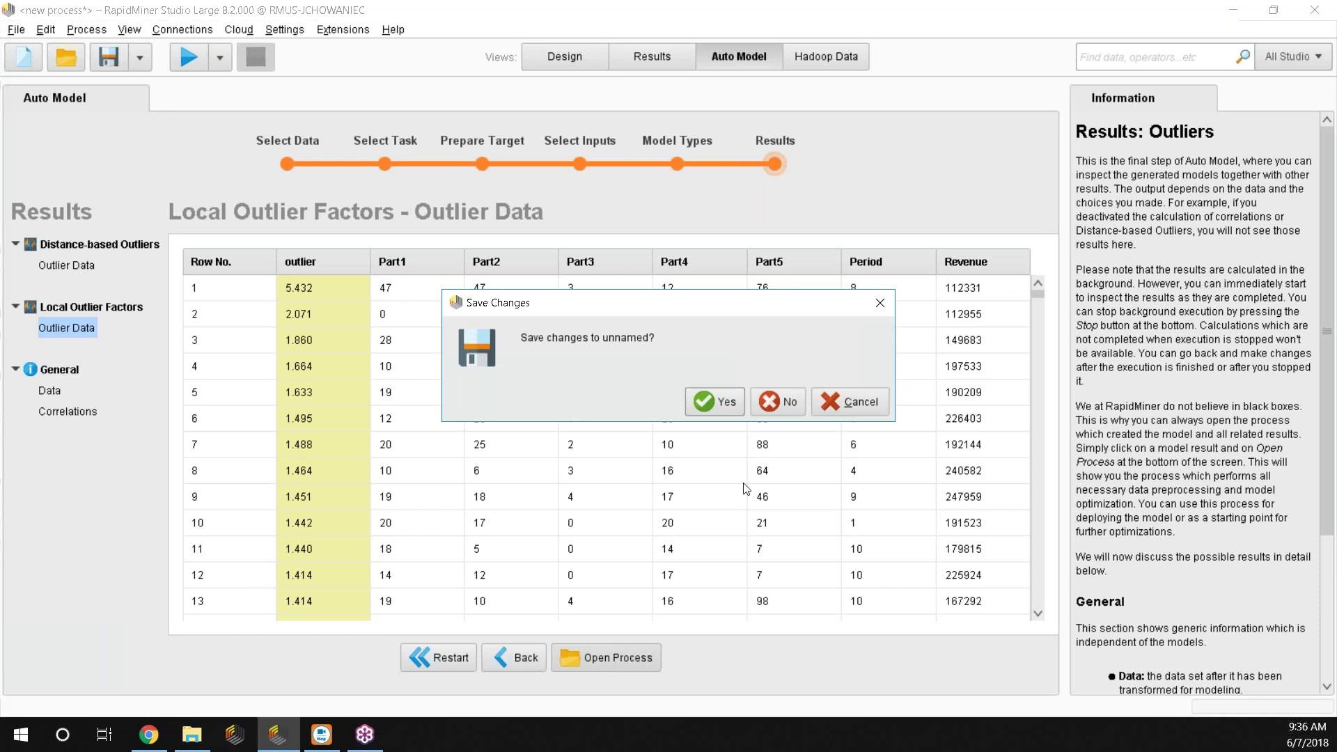
{"action": "left_click", "coordinate": [788, 407]}
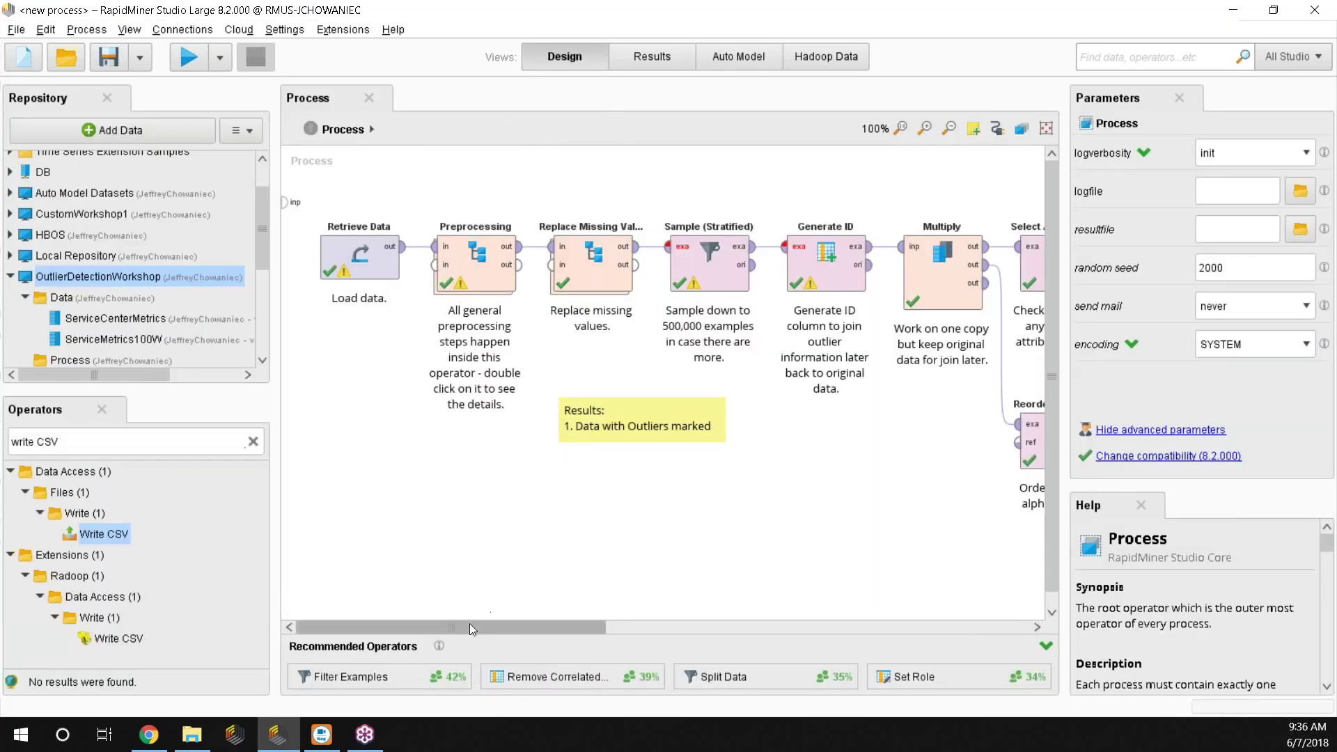
{"action": "left_click_drag", "start_coordinate": [469, 623], "coordinate": [504, 624]}
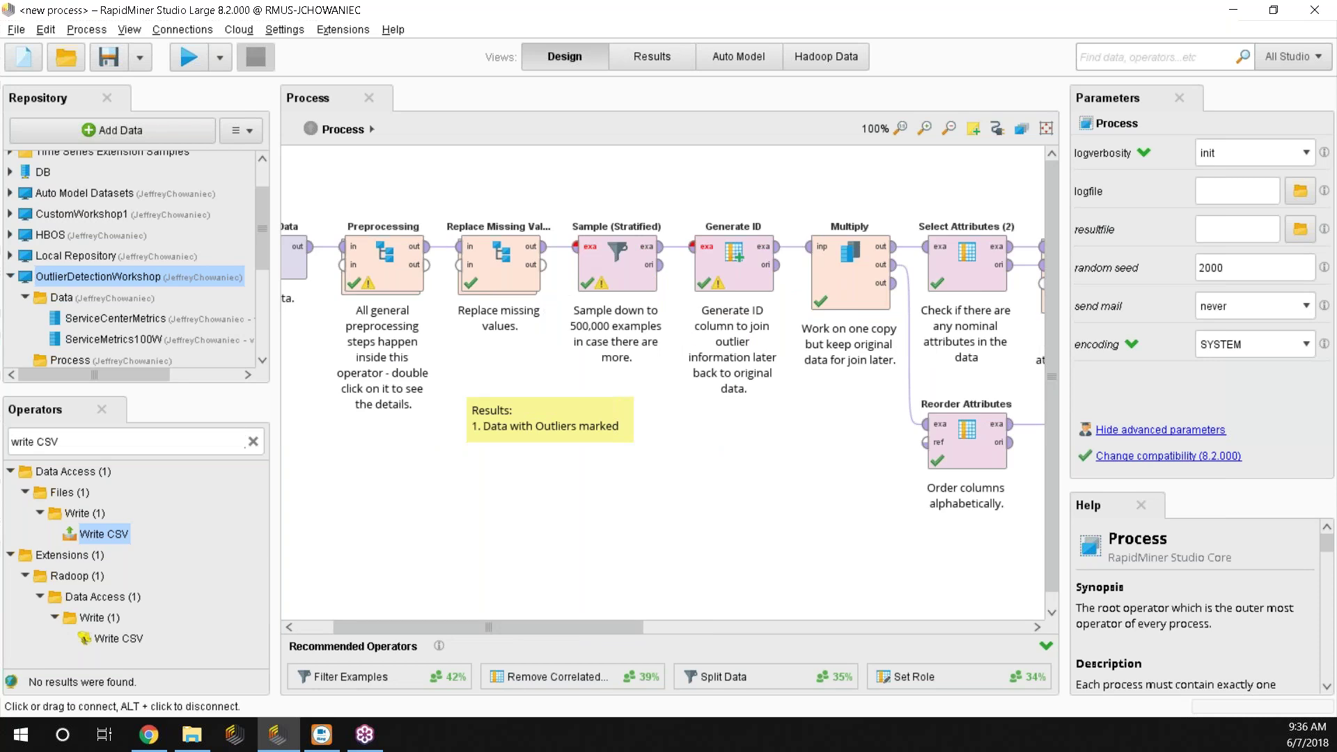
{"action": "left_click_drag", "start_coordinate": [523, 624], "coordinate": [729, 639]}
{"action": "left_click_drag", "start_coordinate": [816, 645], "coordinate": [942, 630]}
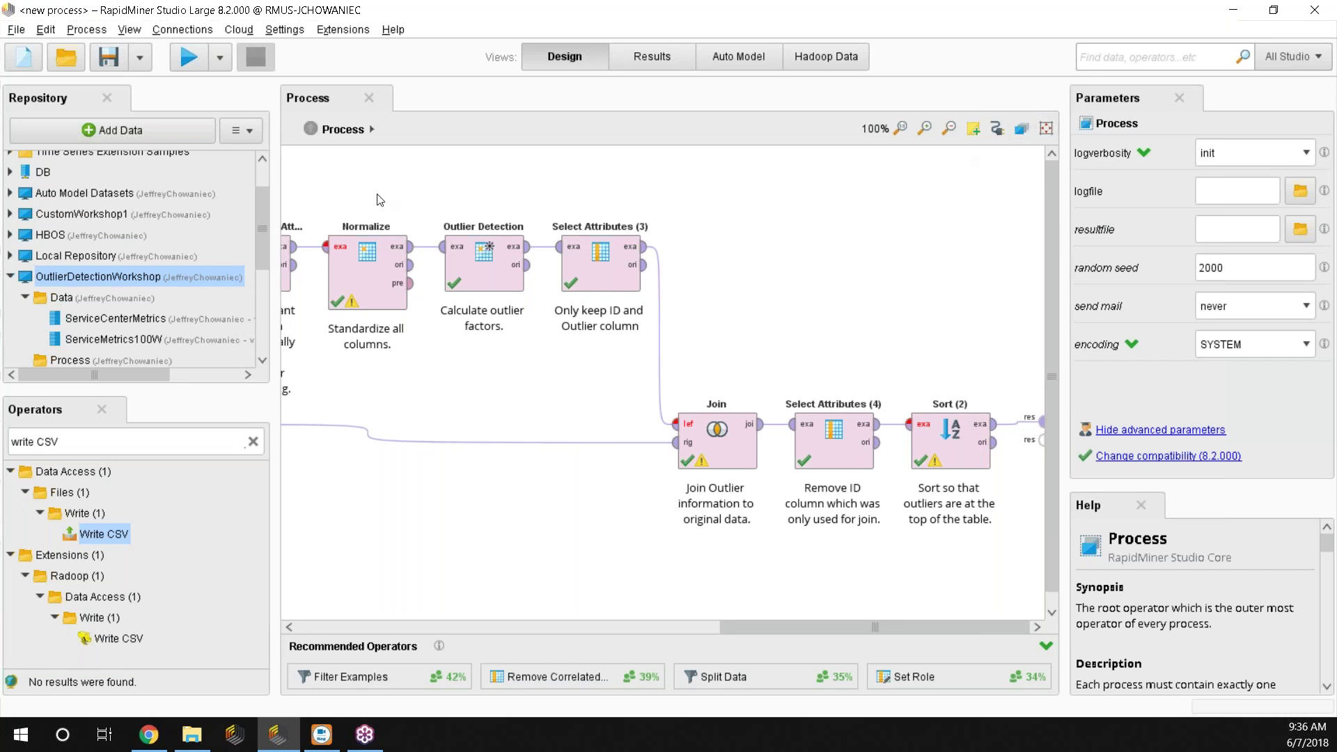
{"action": "left_click_drag", "start_coordinate": [732, 624], "coordinate": [805, 625]}
{"action": "left_click_drag", "start_coordinate": [611, 613], "coordinate": [390, 625]}
Store the process as 001AutoDetection in the Process folder of the OutlierDetectionWorkshop repository.
{"action": "scroll", "coordinate": [160, 215], "scroll_direction": "down", "scroll_amount": 1}
{"action": "scroll", "coordinate": [161, 215], "scroll_direction": "down", "scroll_amount": 1}
{"action": "left_click", "coordinate": [84, 282]}
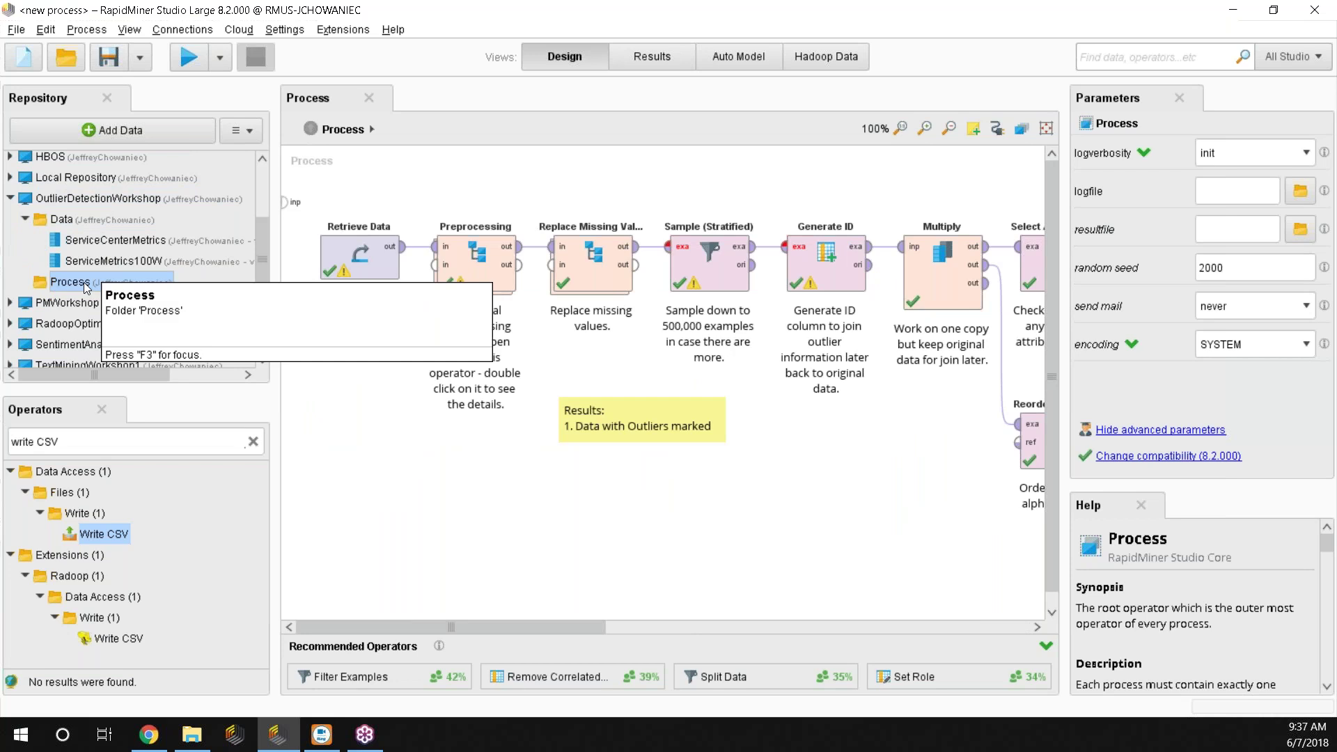
{"action": "right_click", "coordinate": [95, 288]}
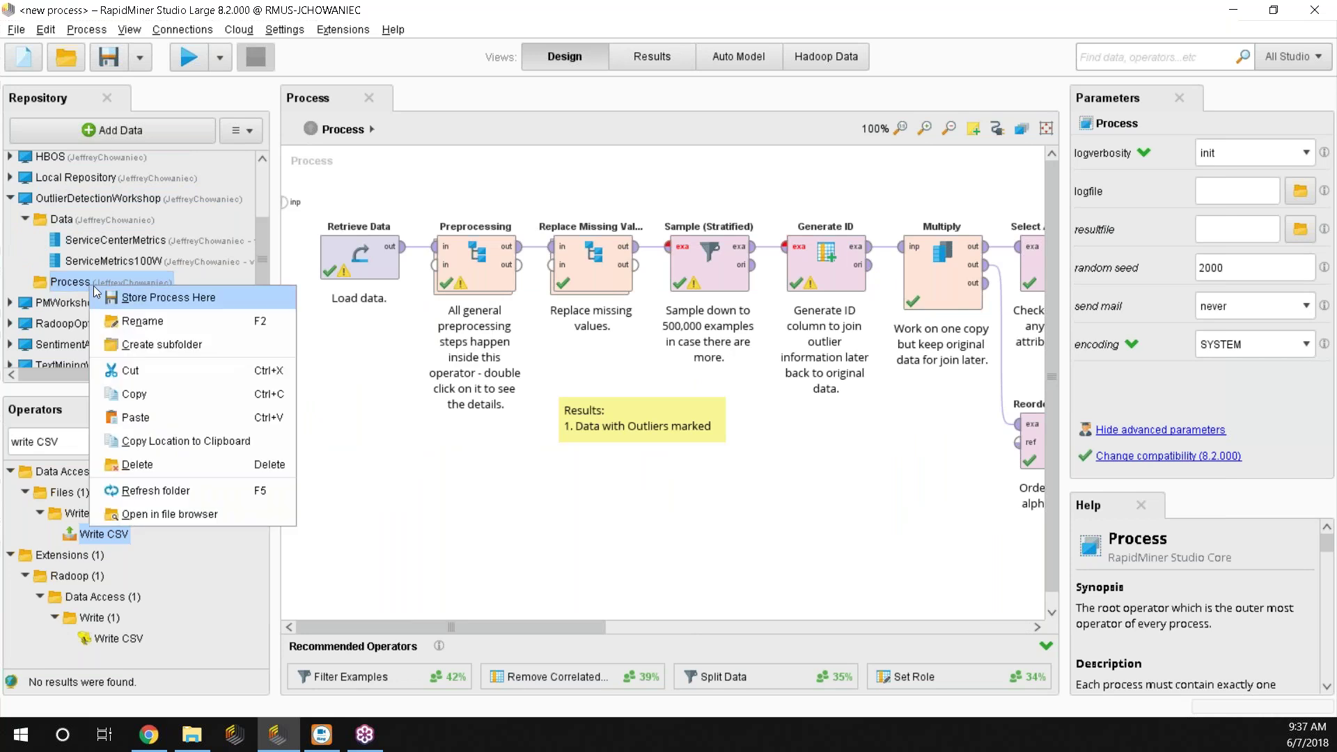
{"action": "left_click", "coordinate": [161, 300]}
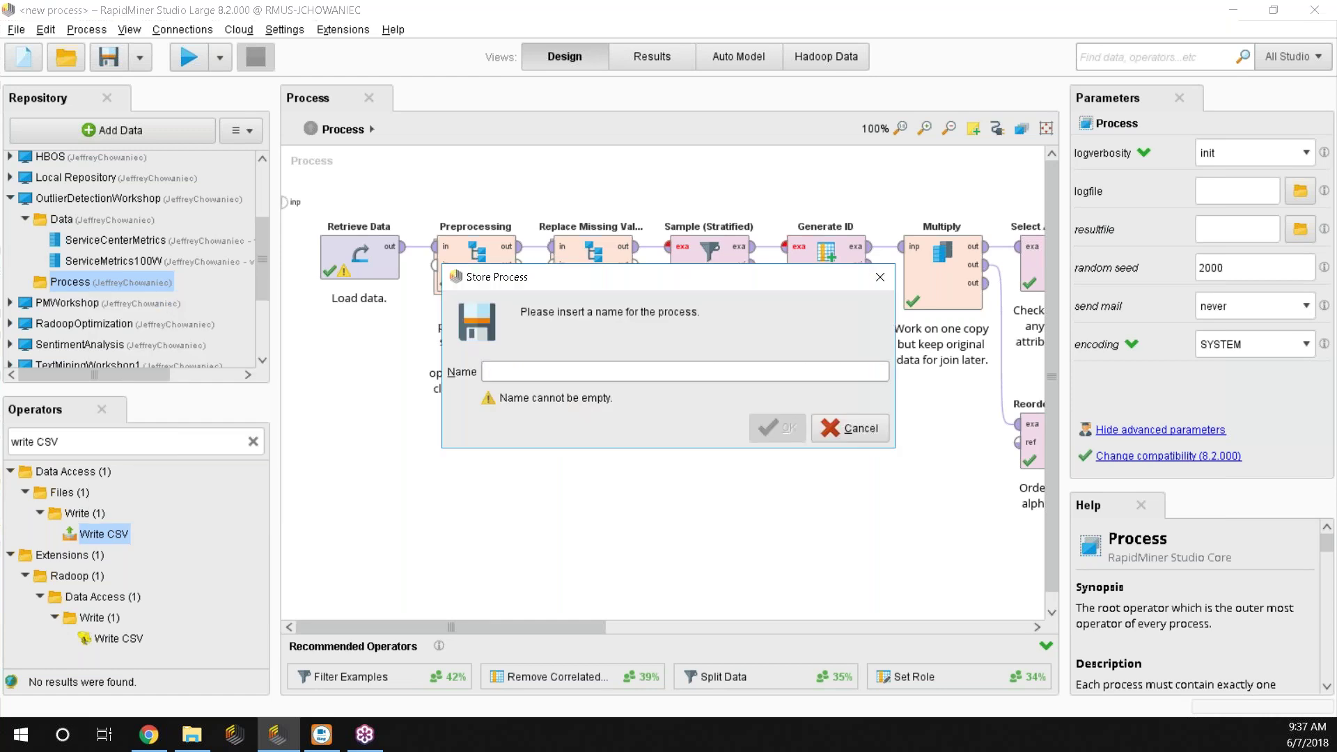
{"action": "type", "text": "001Au"}
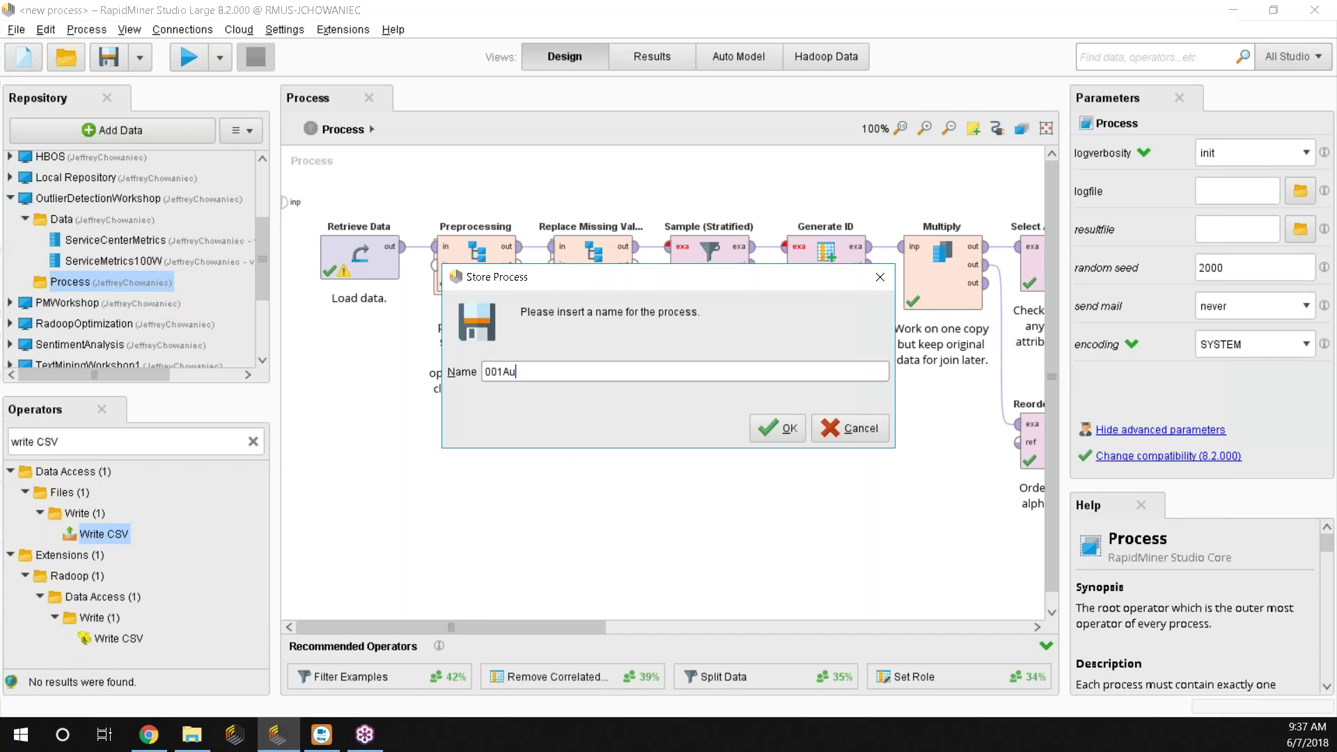
{"action": "key", "text": "BackSpace"}
{"action": "type", "text": "o"}
{"action": "key", "text": "BackSpace"}
{"action": "type", "text": "utoDe"}
{"action": "type", "text": "ction"}
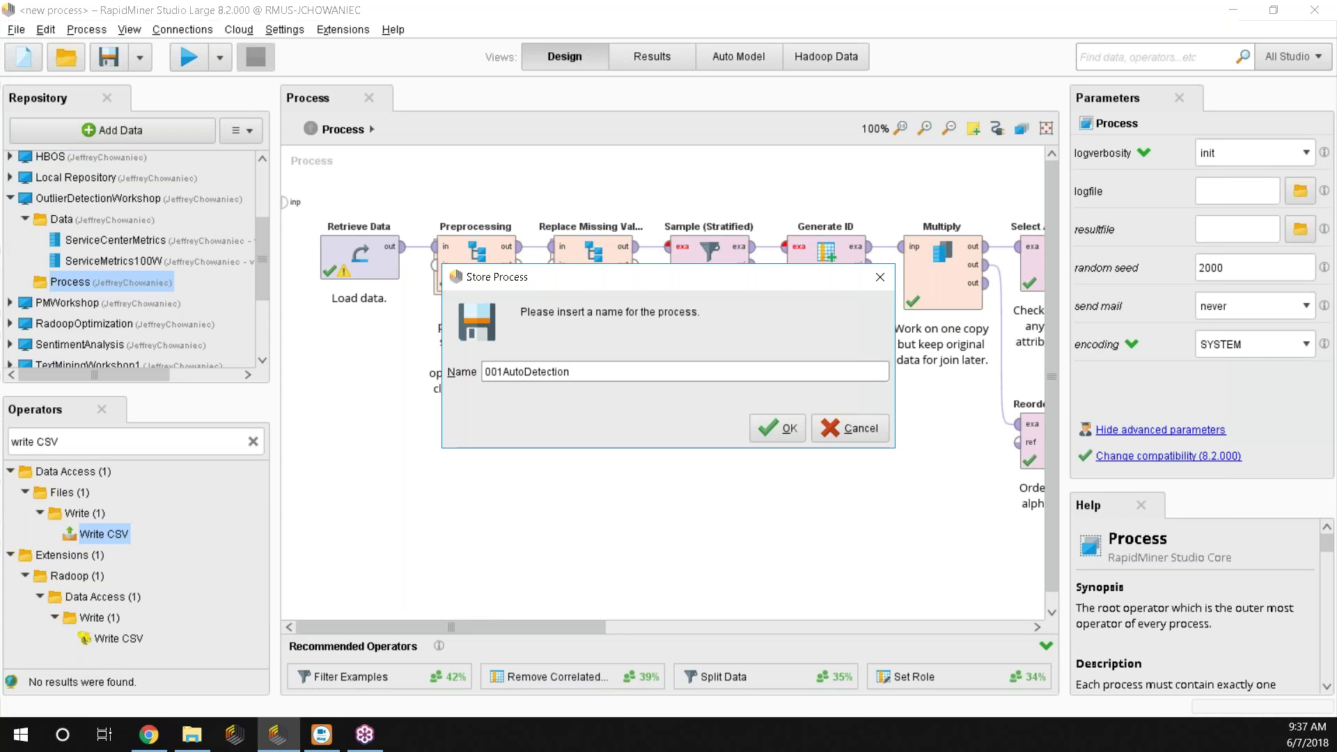
{"action": "left_click", "coordinate": [793, 427]}
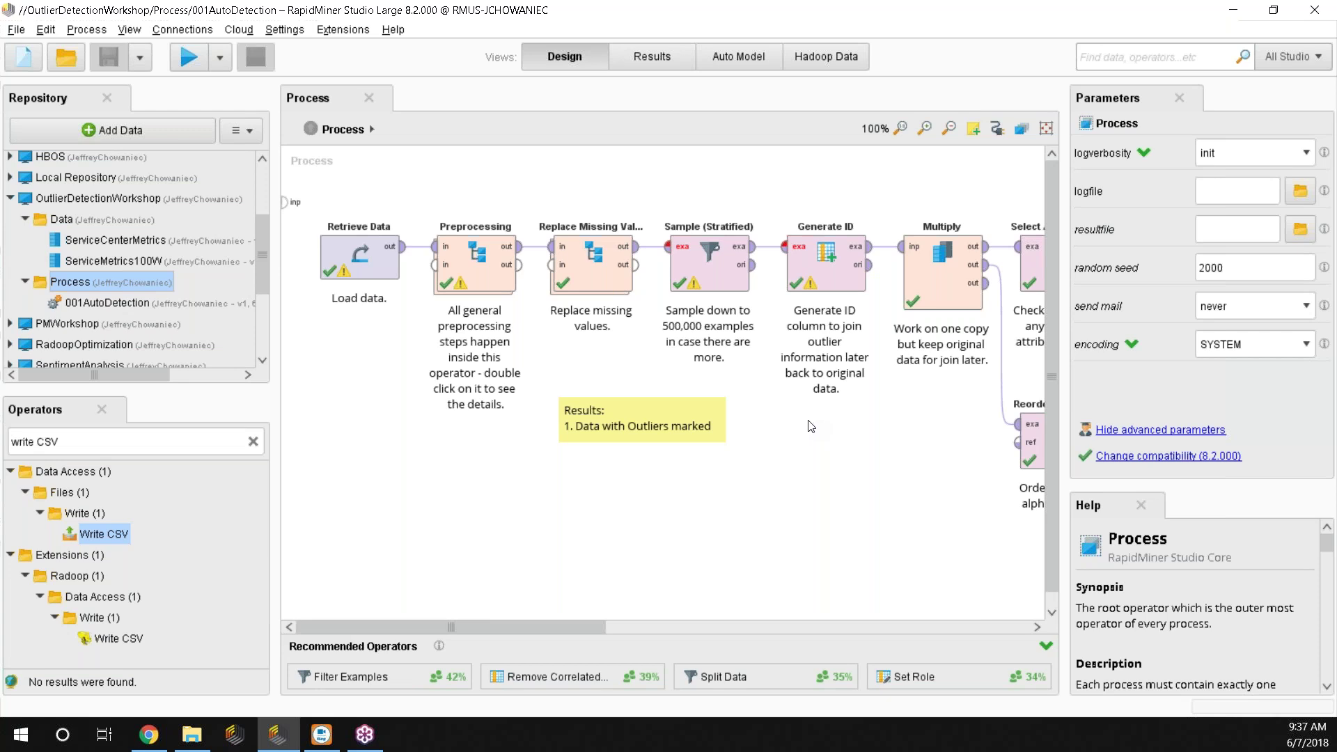
Create a new blank process.
{"action": "left_click", "coordinate": [26, 65]}
{"action": "left_click", "coordinate": [537, 193]}
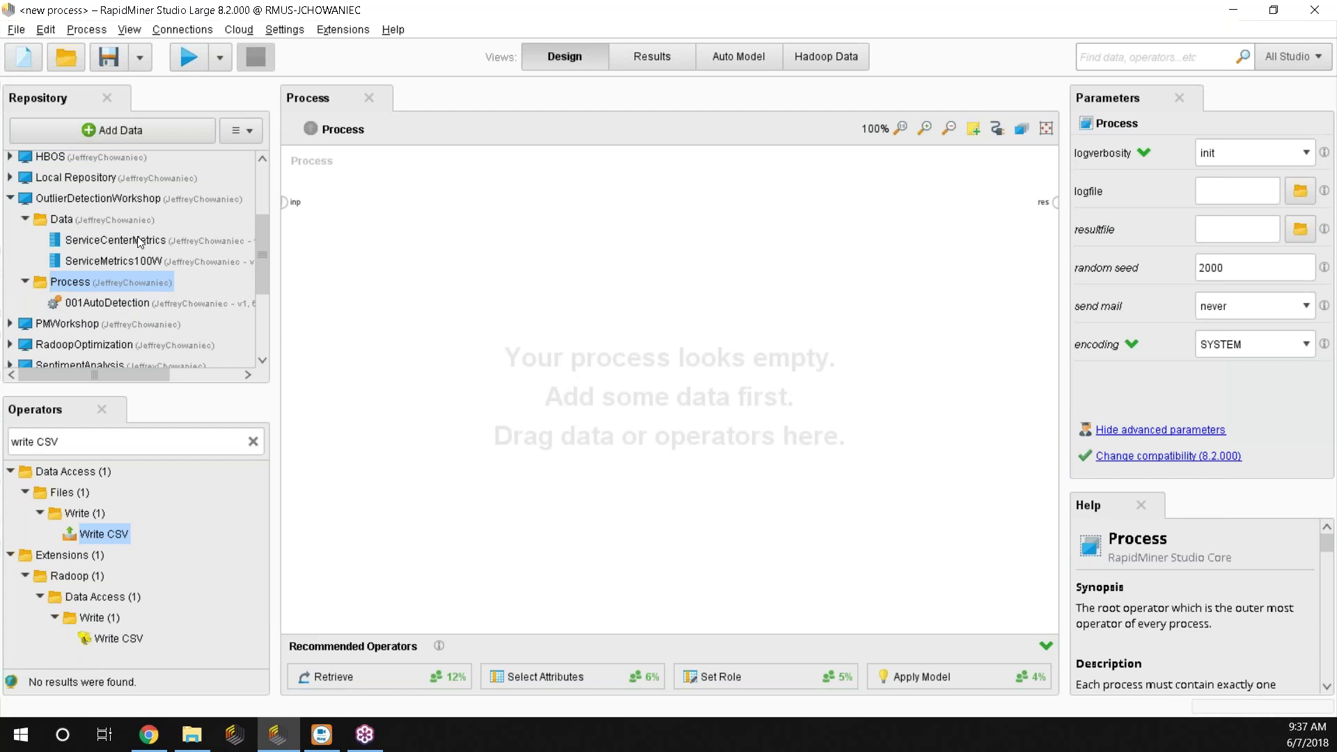
Add the ServiceCenterMetrics data set to the process and connect its output to the first result port.
{"action": "left_click_drag", "start_coordinate": [112, 243], "coordinate": [429, 198]}
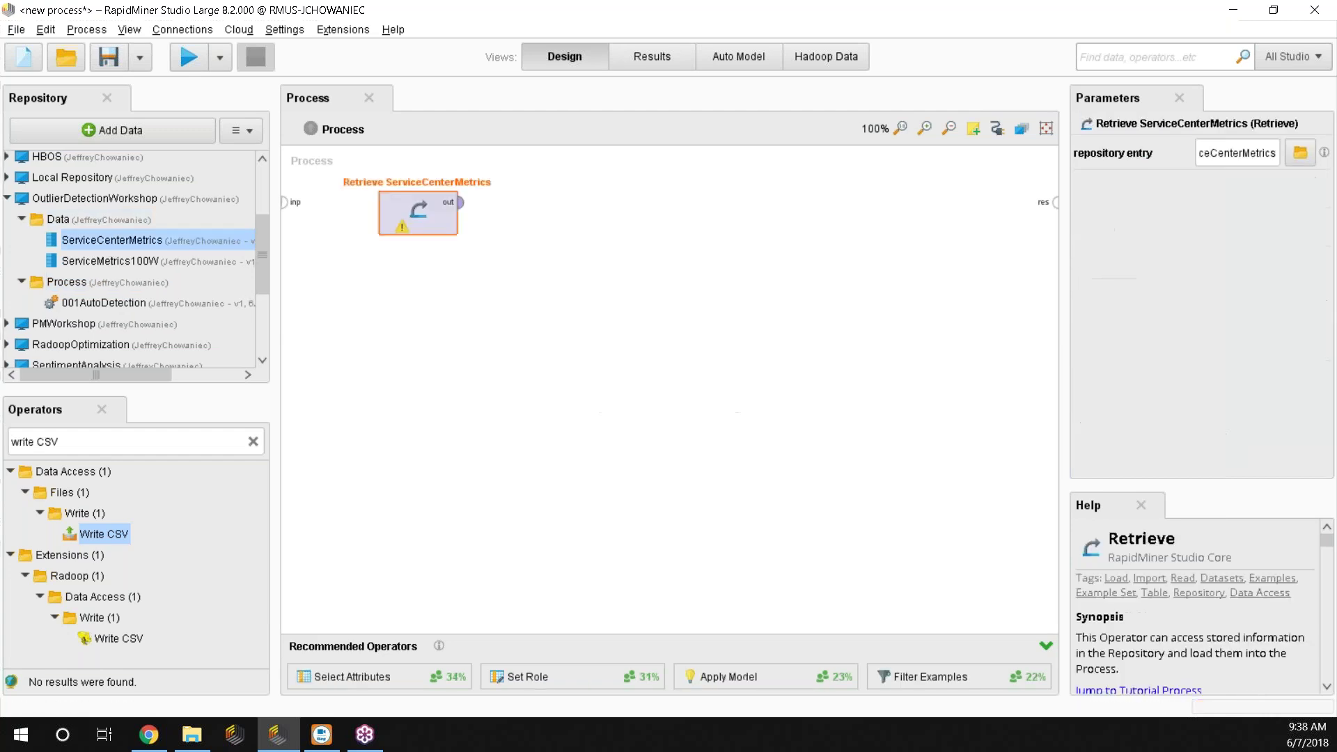
{"action": "left_click", "coordinate": [440, 301]}
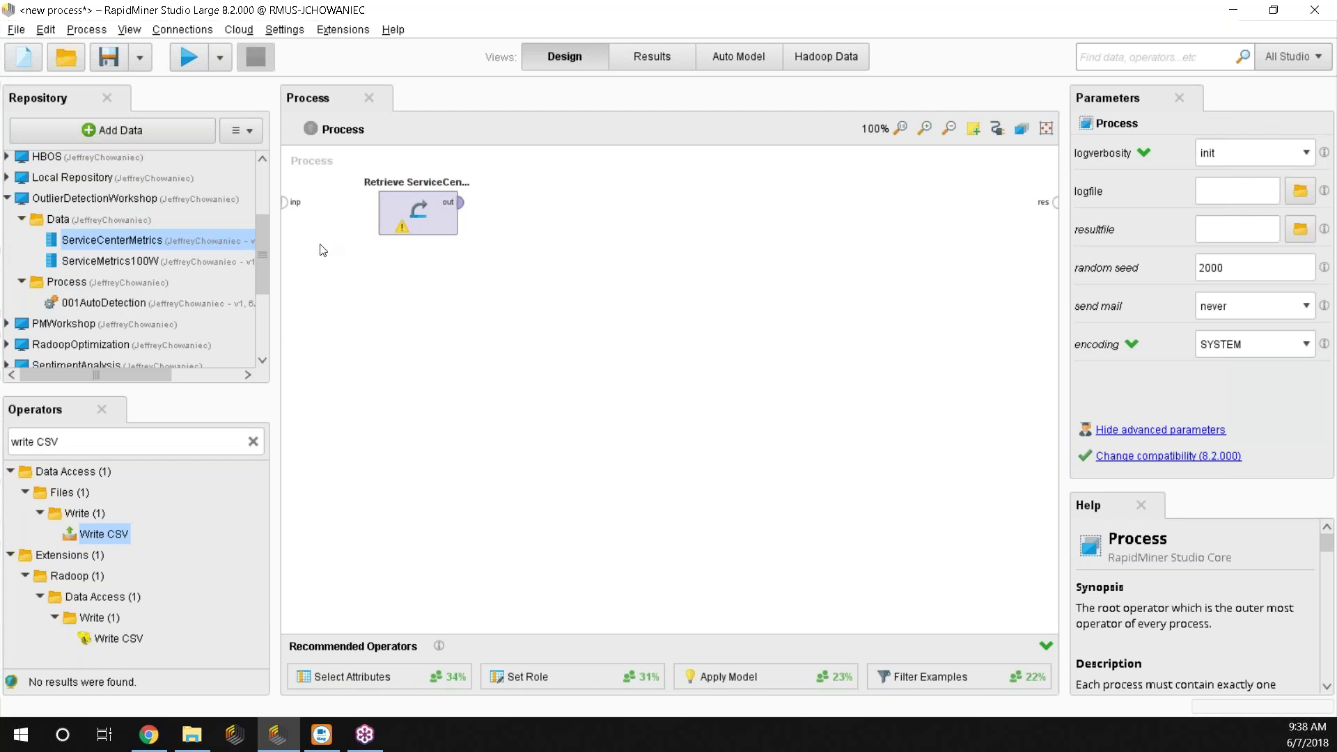
{"action": "scroll", "coordinate": [265, 253], "scroll_direction": "down", "scroll_amount": 1}
{"action": "scroll", "coordinate": [268, 257], "scroll_direction": "down", "scroll_amount": 2}
{"action": "left_click_drag", "start_coordinate": [460, 202], "coordinate": [1056, 202]}
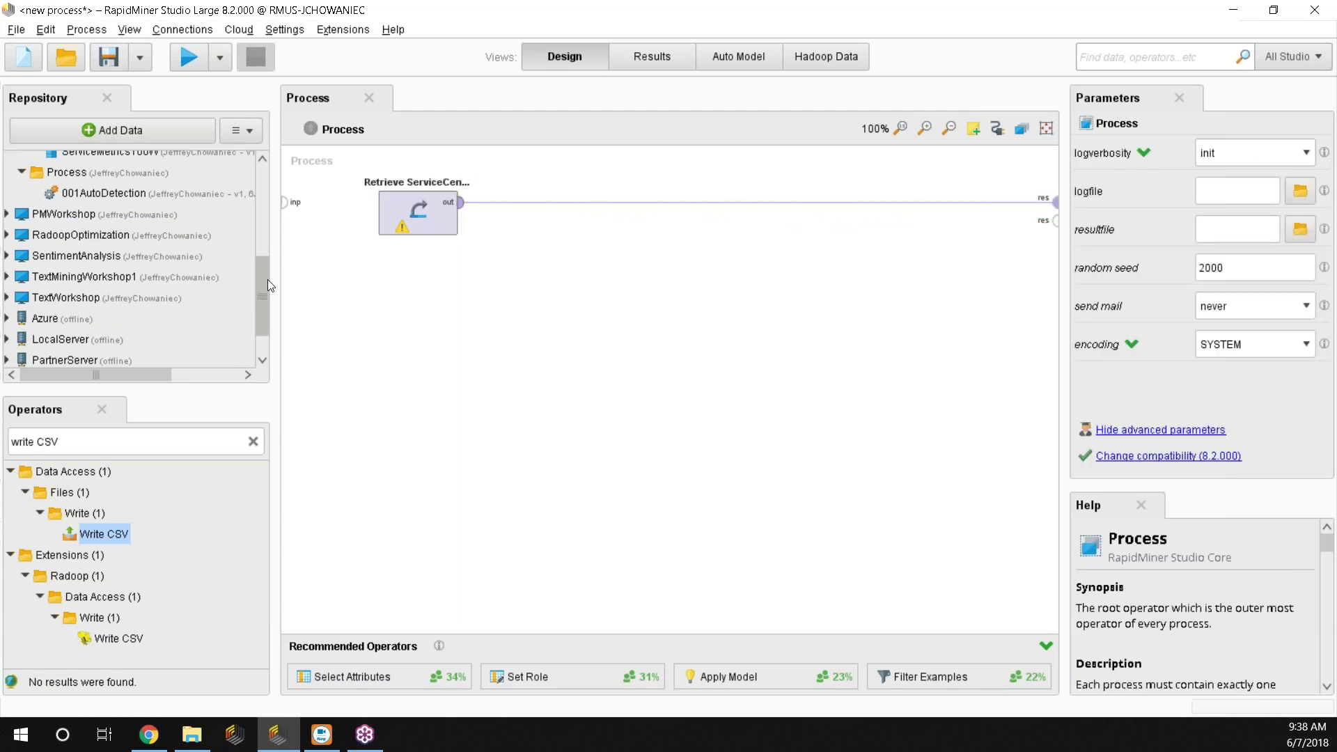
{"action": "scroll", "coordinate": [269, 257], "scroll_direction": "up", "scroll_amount": 3}
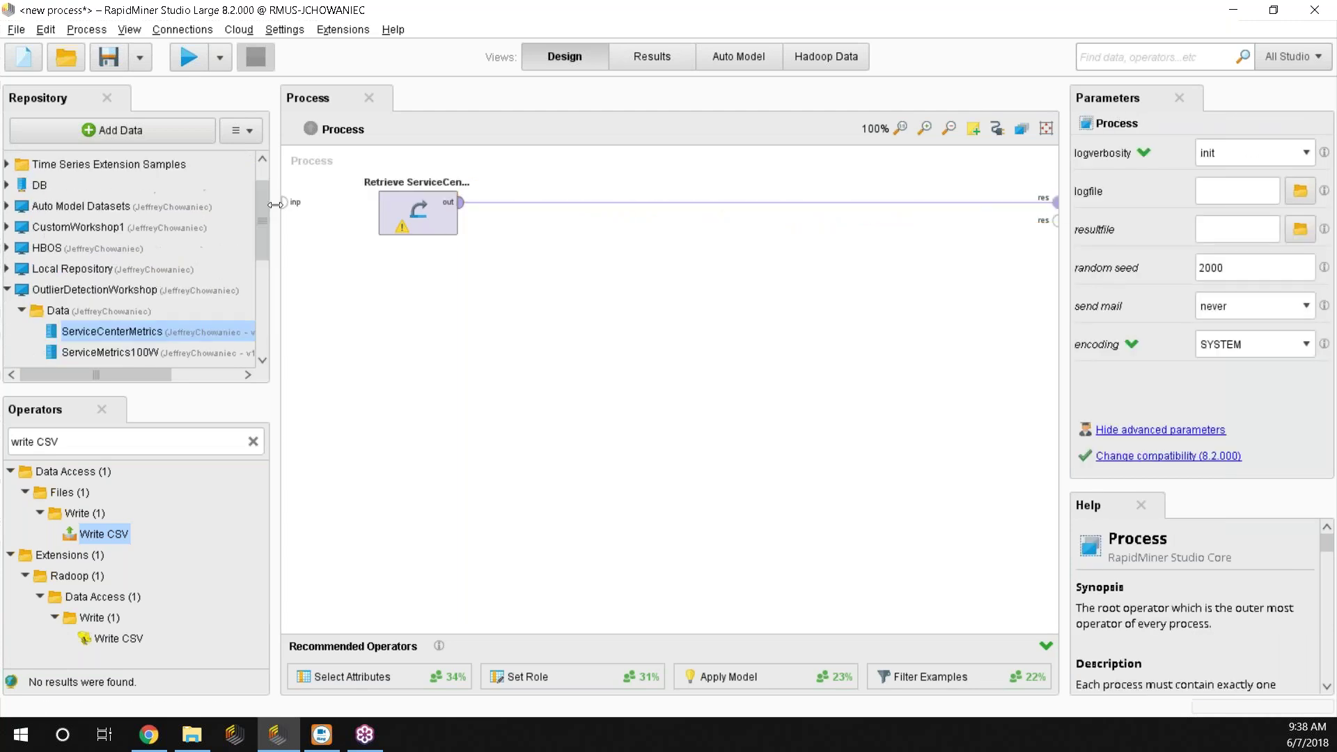
Insert the Detect Outlier (Distances) operator from the Cleansing outlier operators between the data retrieval and the result port, leaving room before it.
{"action": "left_click", "coordinate": [253, 443]}
{"action": "left_click", "coordinate": [25, 492]}
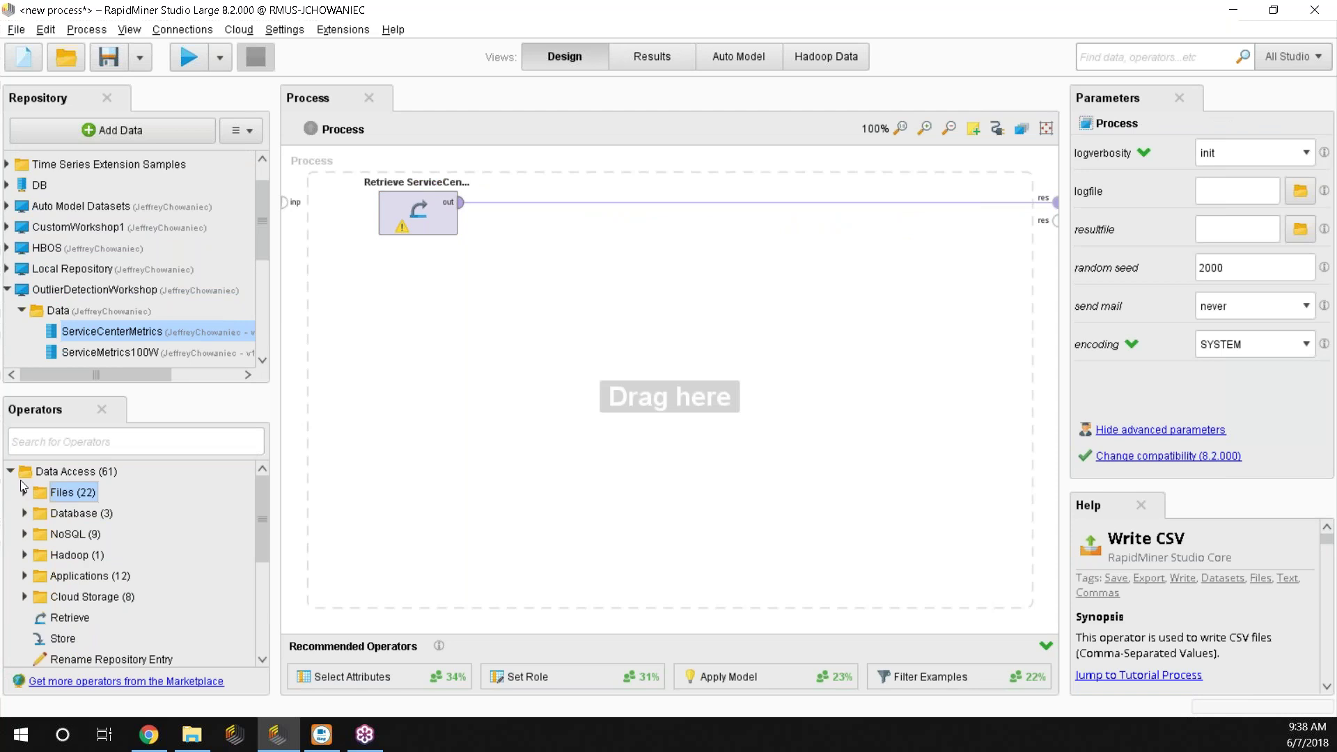
{"action": "left_click", "coordinate": [10, 471]}
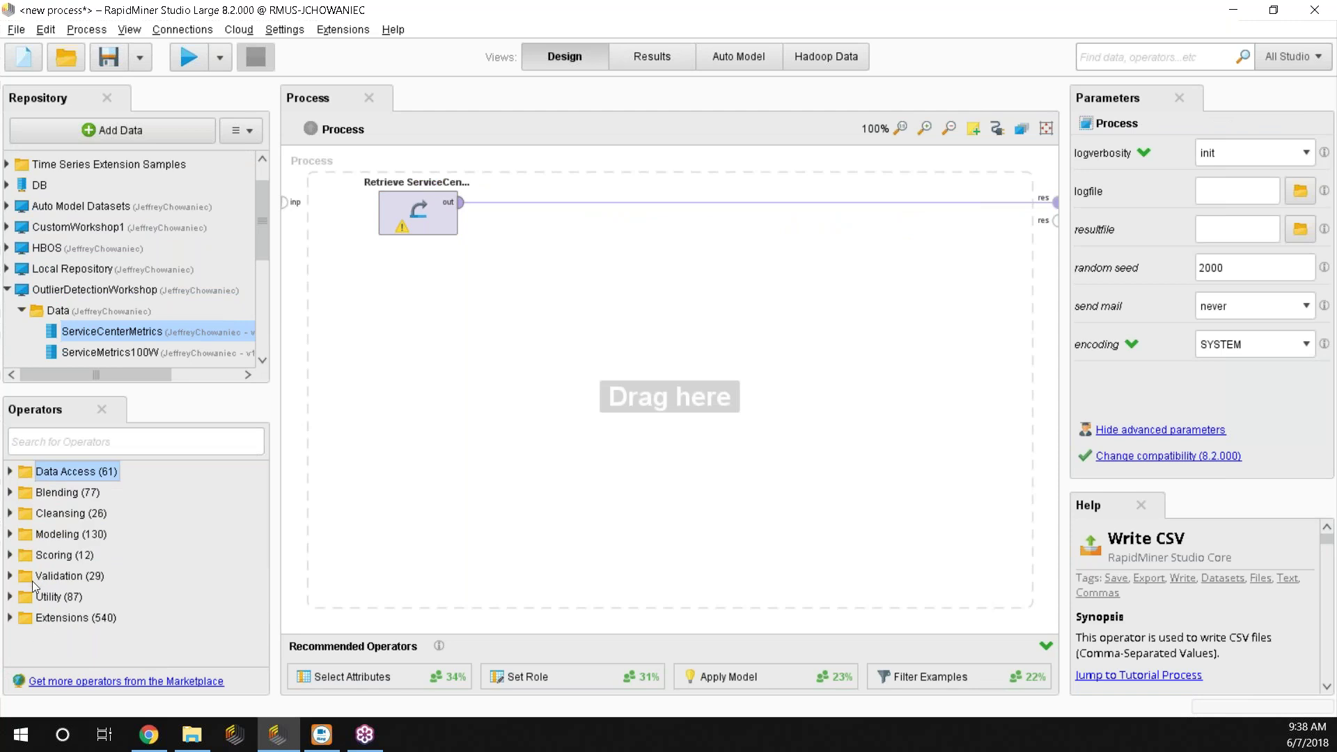
{"action": "left_click", "coordinate": [10, 513]}
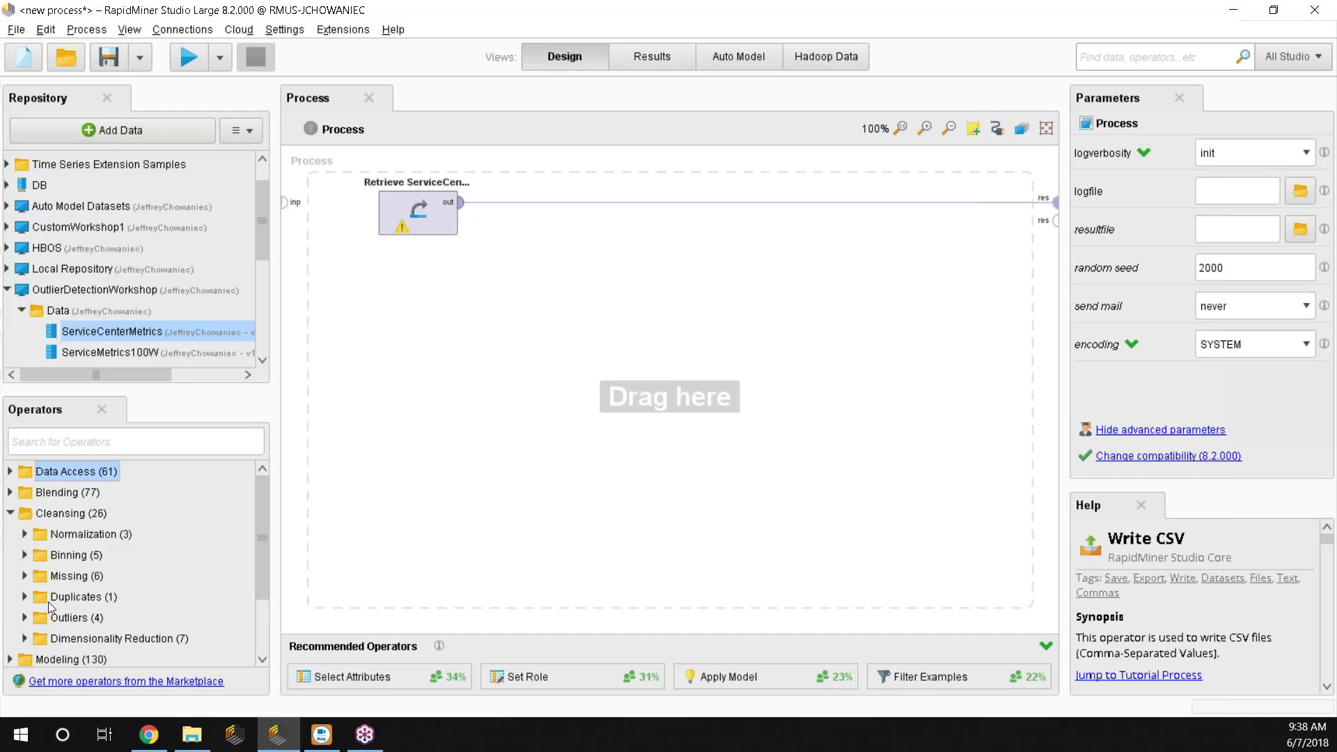
{"action": "left_click", "coordinate": [25, 617]}
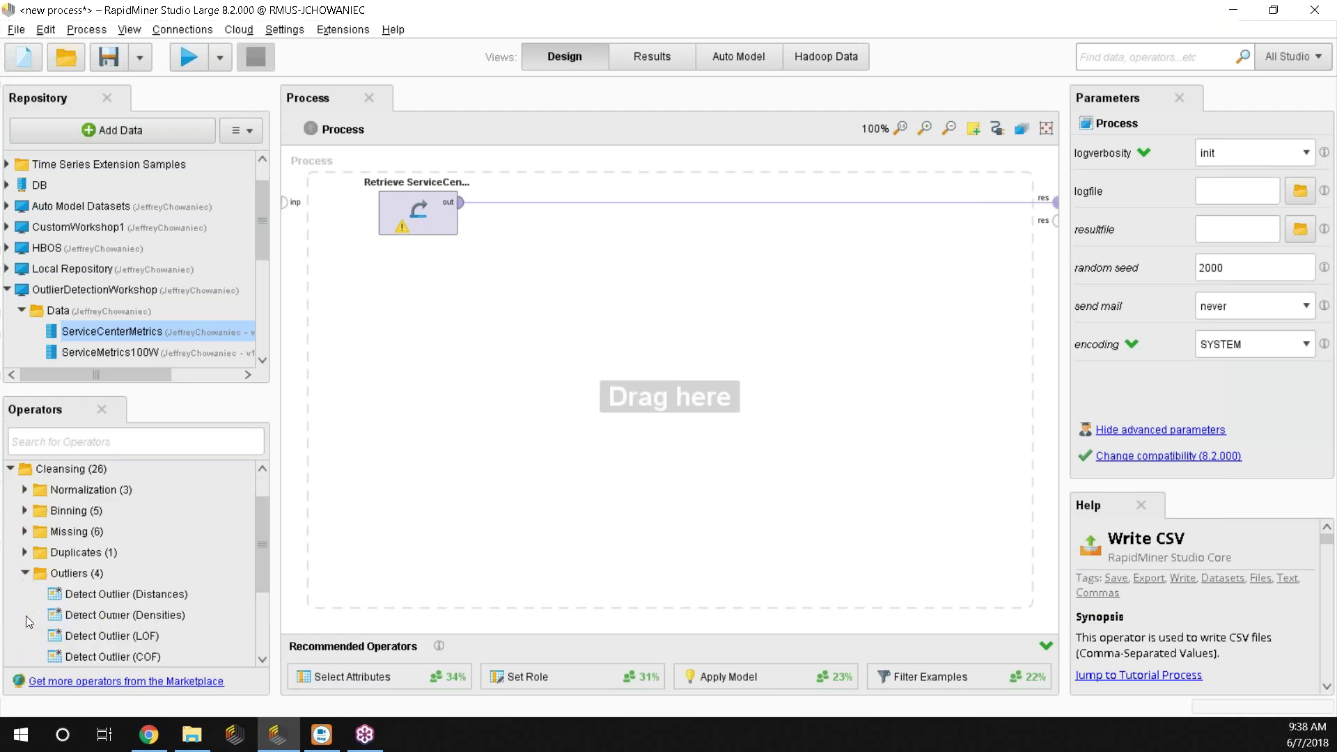
{"action": "scroll", "coordinate": [152, 567], "scroll_direction": "down", "scroll_amount": 1}
{"action": "scroll", "coordinate": [165, 566], "scroll_direction": "down", "scroll_amount": 1}
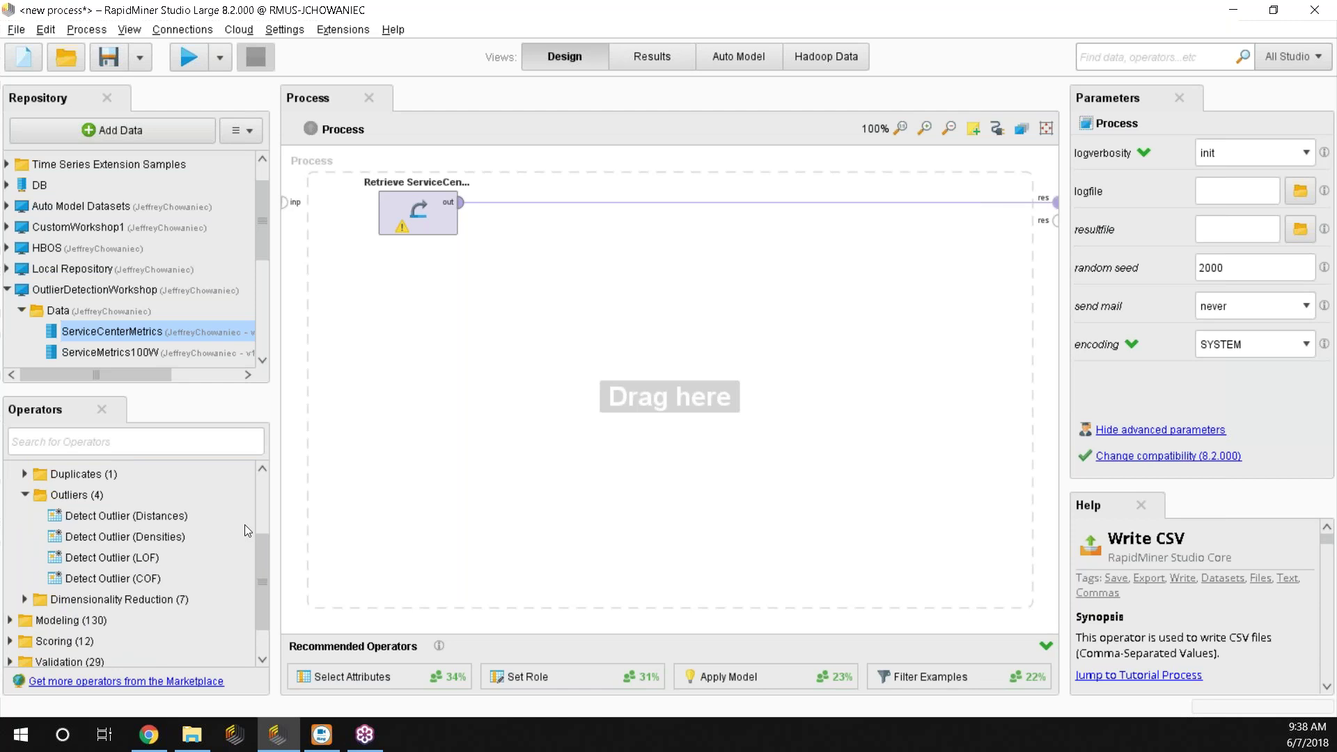
{"action": "left_click_drag", "start_coordinate": [167, 515], "coordinate": [174, 516]}
{"action": "left_click_drag", "start_coordinate": [590, 216], "coordinate": [603, 207]}
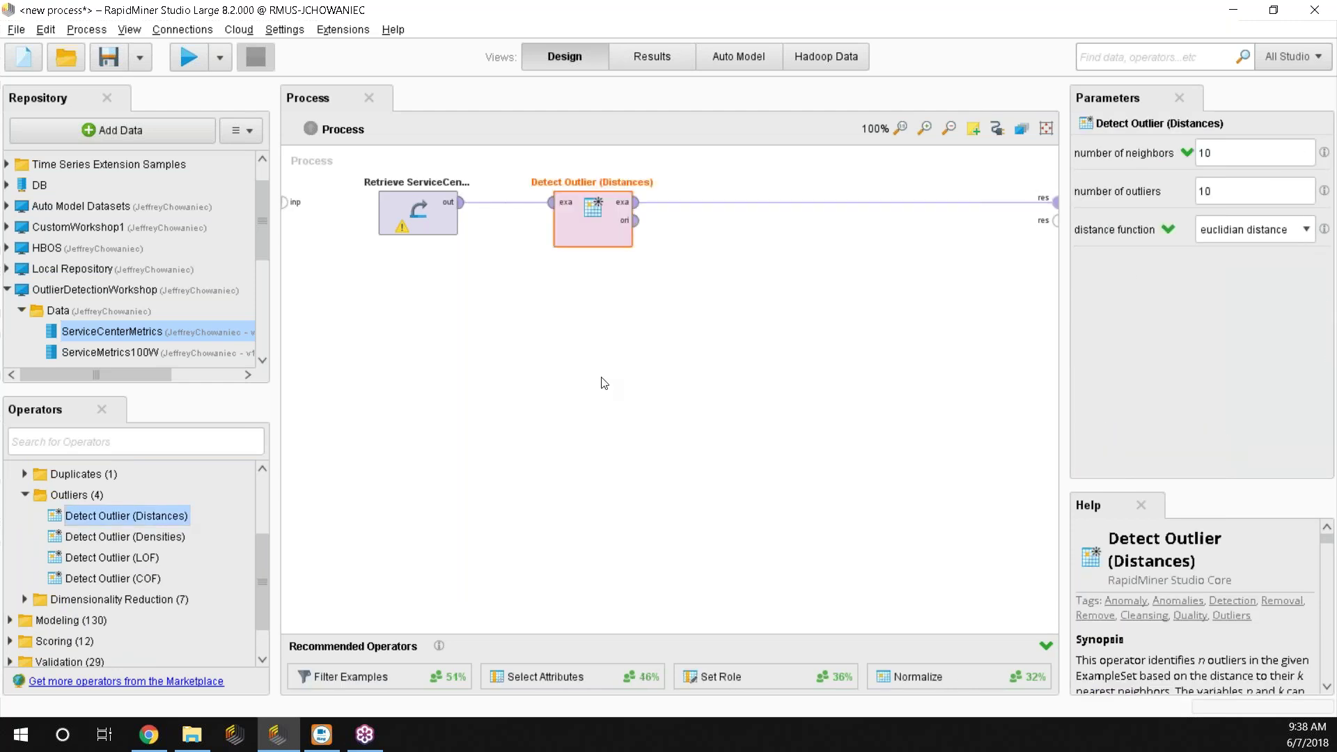
{"action": "left_click_drag", "start_coordinate": [593, 216], "coordinate": [710, 216]}
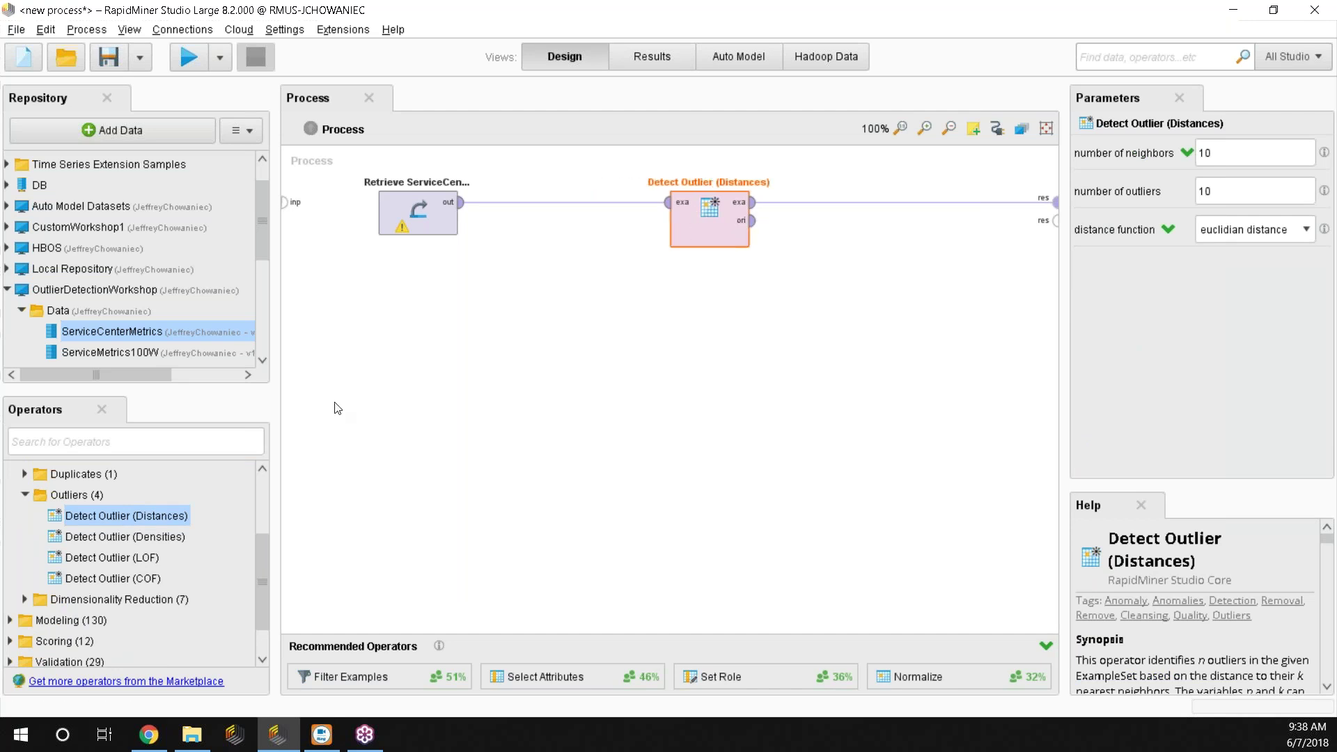
Place a Detect Outlier (LOF) operator directly below the Detect Outlier (Distances) operator.
{"action": "left_click", "coordinate": [115, 559]}
{"action": "left_click_drag", "start_coordinate": [149, 561], "coordinate": [674, 364]}
{"action": "left_click_drag", "start_coordinate": [718, 301], "coordinate": [718, 302]}
Review the COF and Densities operator descriptions, the Distances operator's help and distance function options, and the LOF operator's parameters.
{"action": "left_click", "coordinate": [117, 580]}
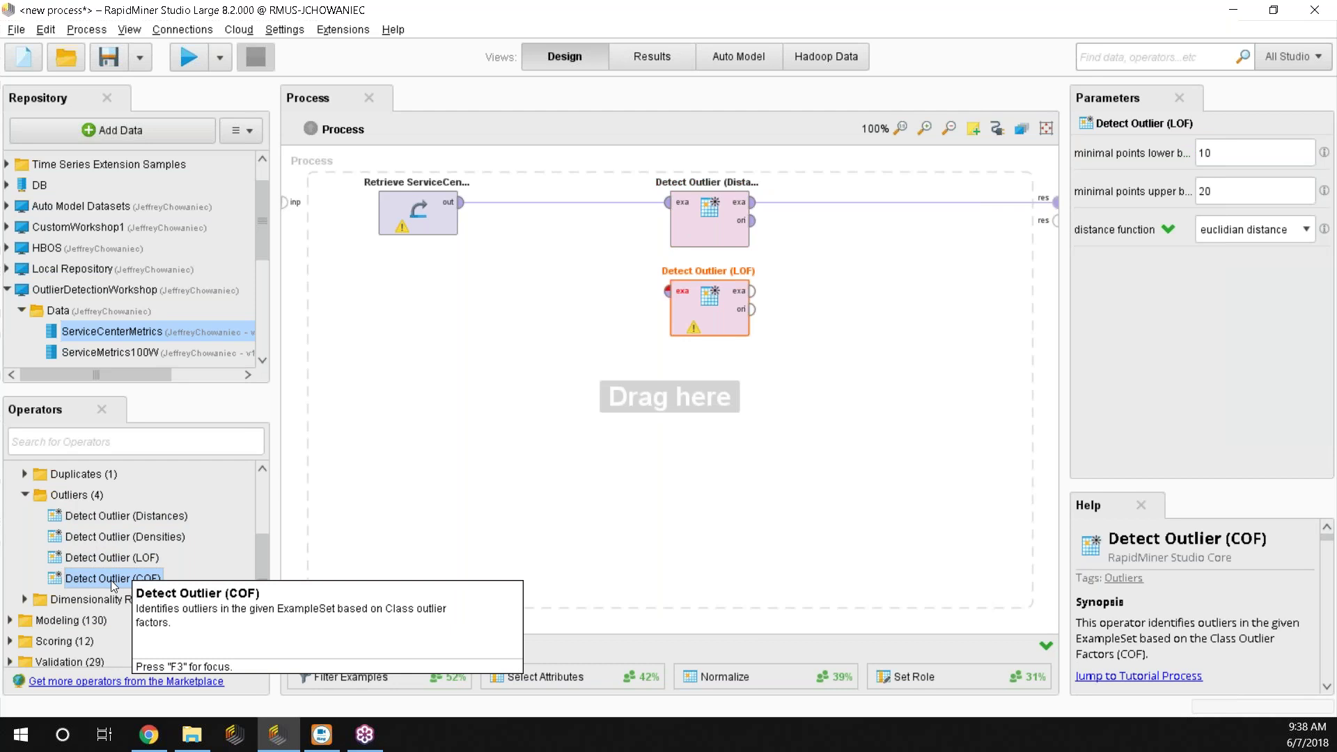
{"action": "left_click", "coordinate": [135, 539]}
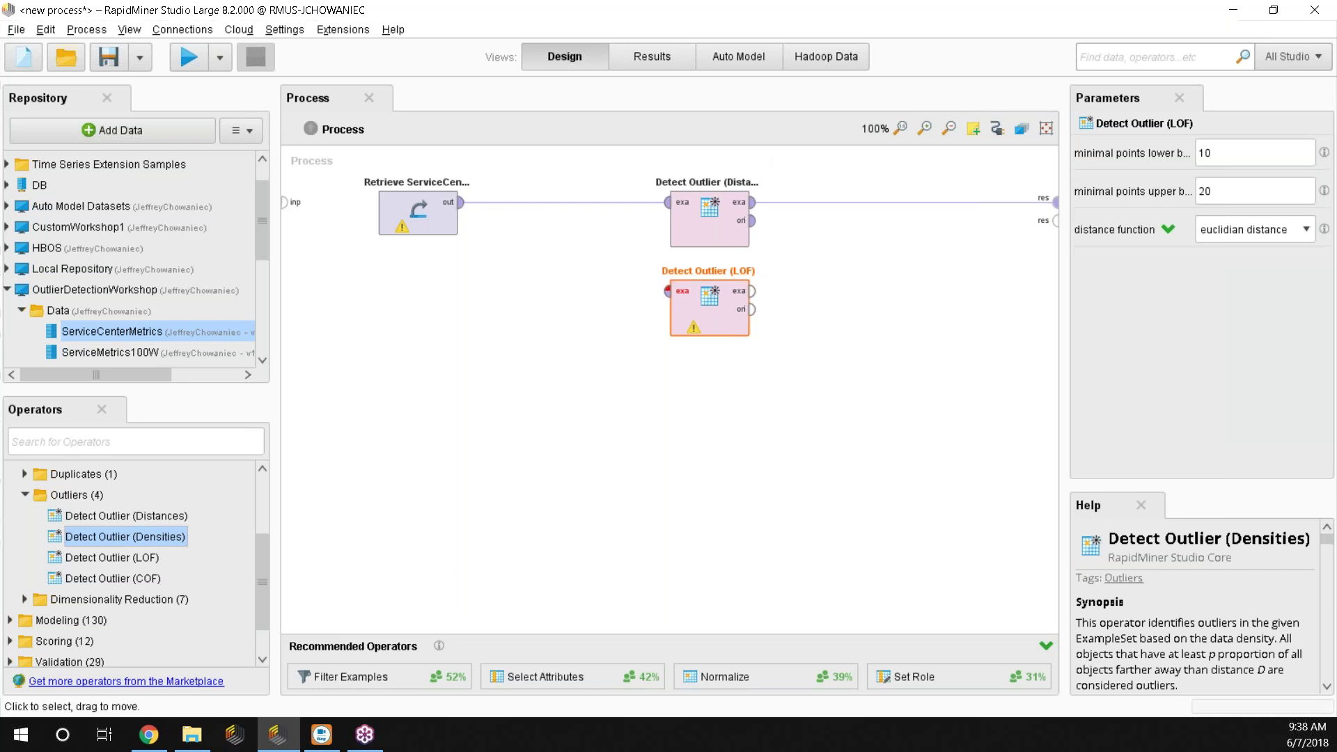
{"action": "left_click", "coordinate": [724, 230]}
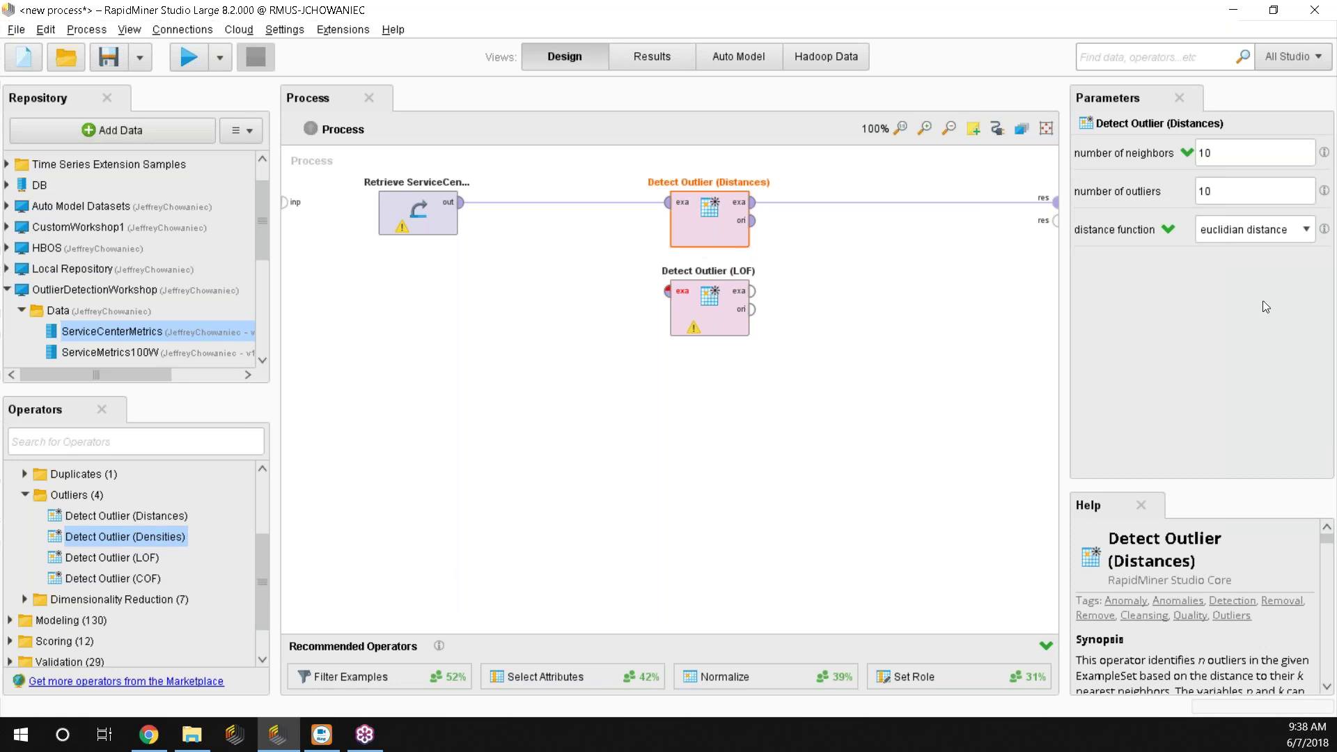
{"action": "left_click", "coordinate": [1268, 234]}
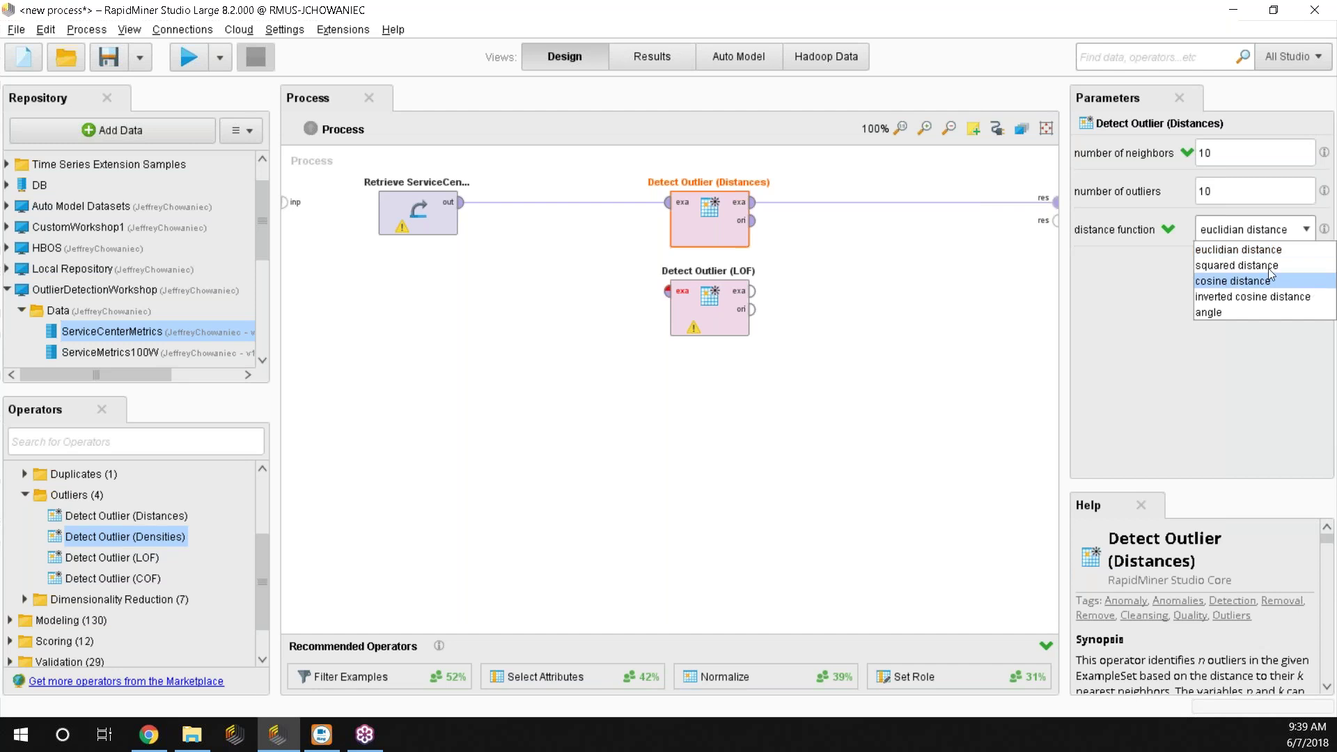
{"action": "left_click", "coordinate": [1257, 250]}
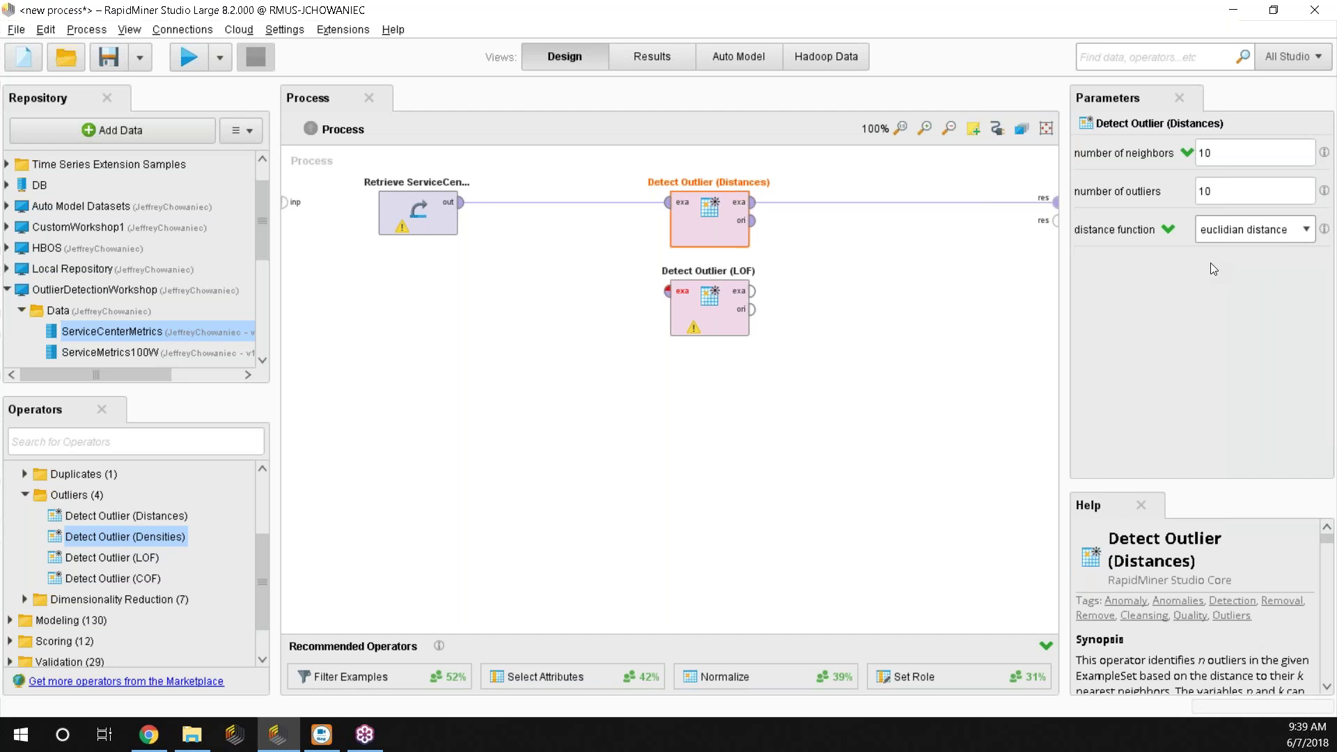
{"action": "scroll", "coordinate": [1244, 533], "scroll_direction": "down", "scroll_amount": 5}
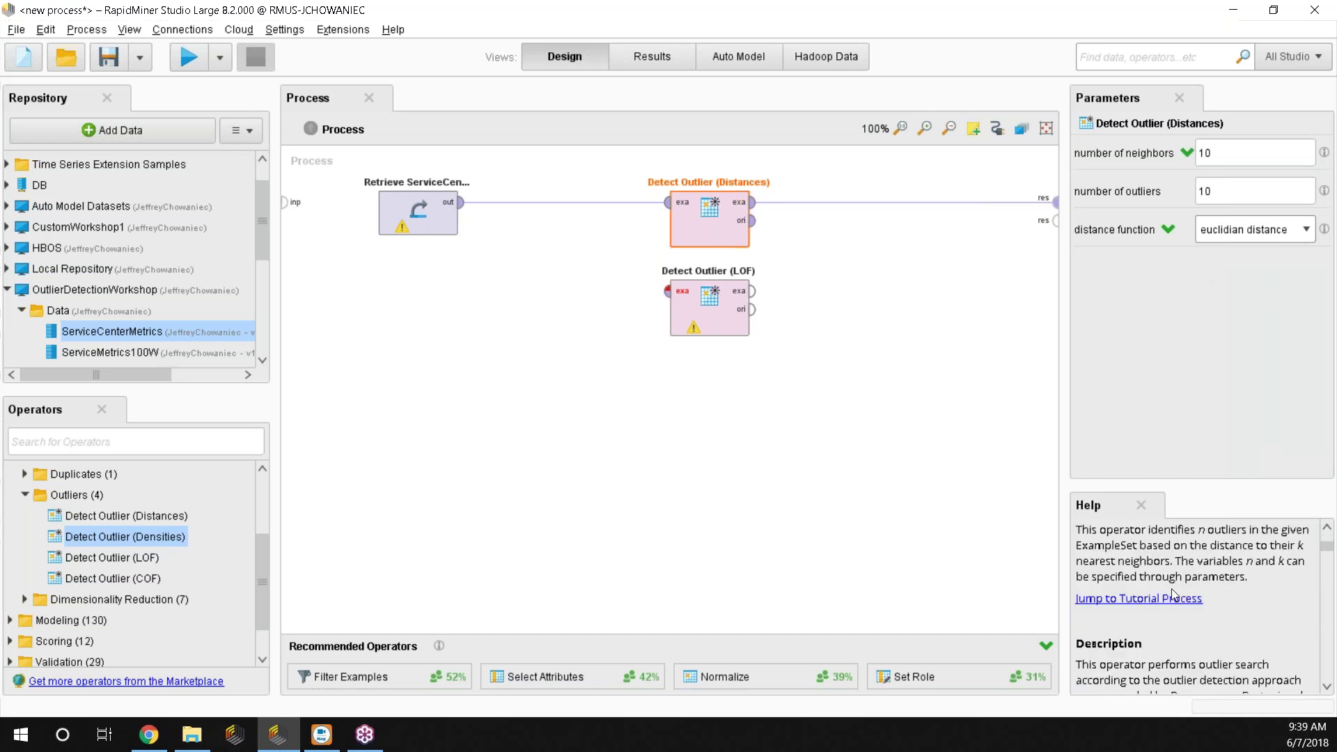
{"action": "scroll", "coordinate": [1243, 629], "scroll_direction": "up", "scroll_amount": 1}
{"action": "scroll", "coordinate": [1244, 628], "scroll_direction": "up", "scroll_amount": 1}
{"action": "left_click", "coordinate": [727, 313]}
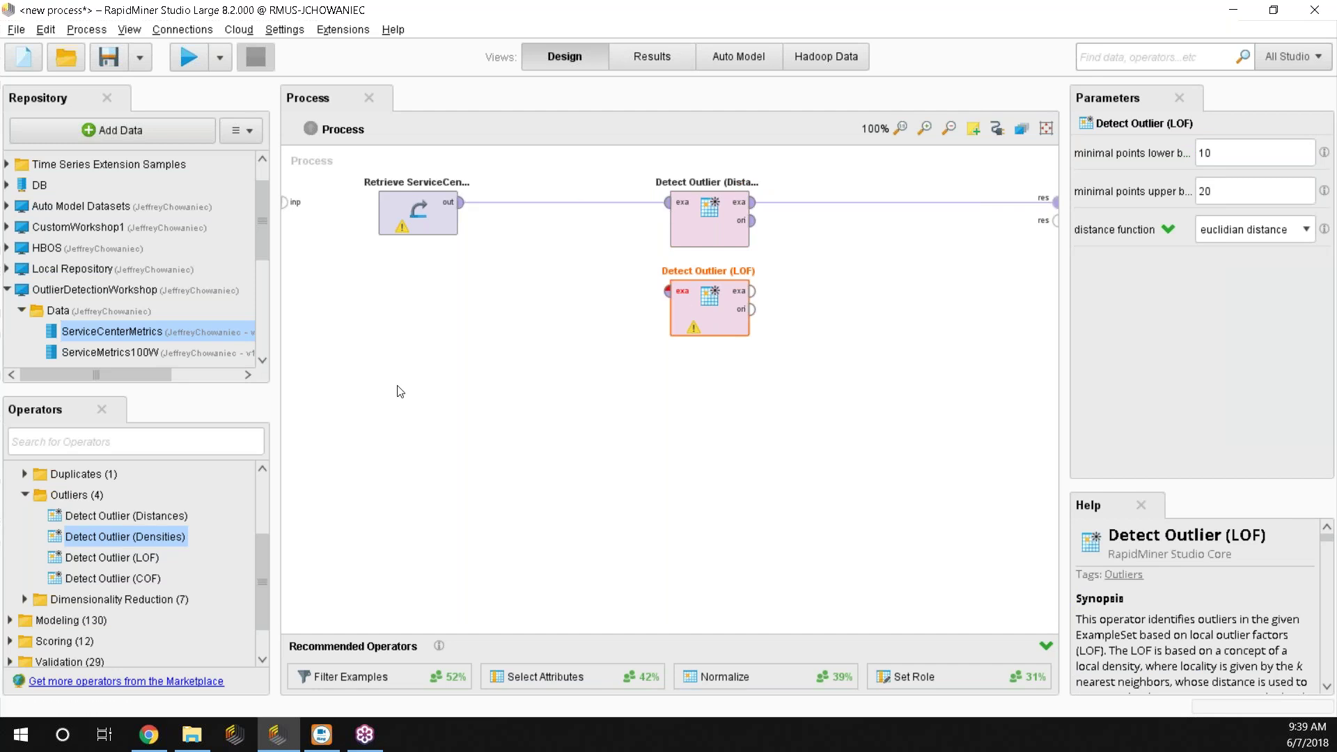
Insert a Multiply operator on the connection between Retrieve ServiceCenterMetrics and Detect Outlier (Distances).
{"action": "left_click", "coordinate": [139, 442]}
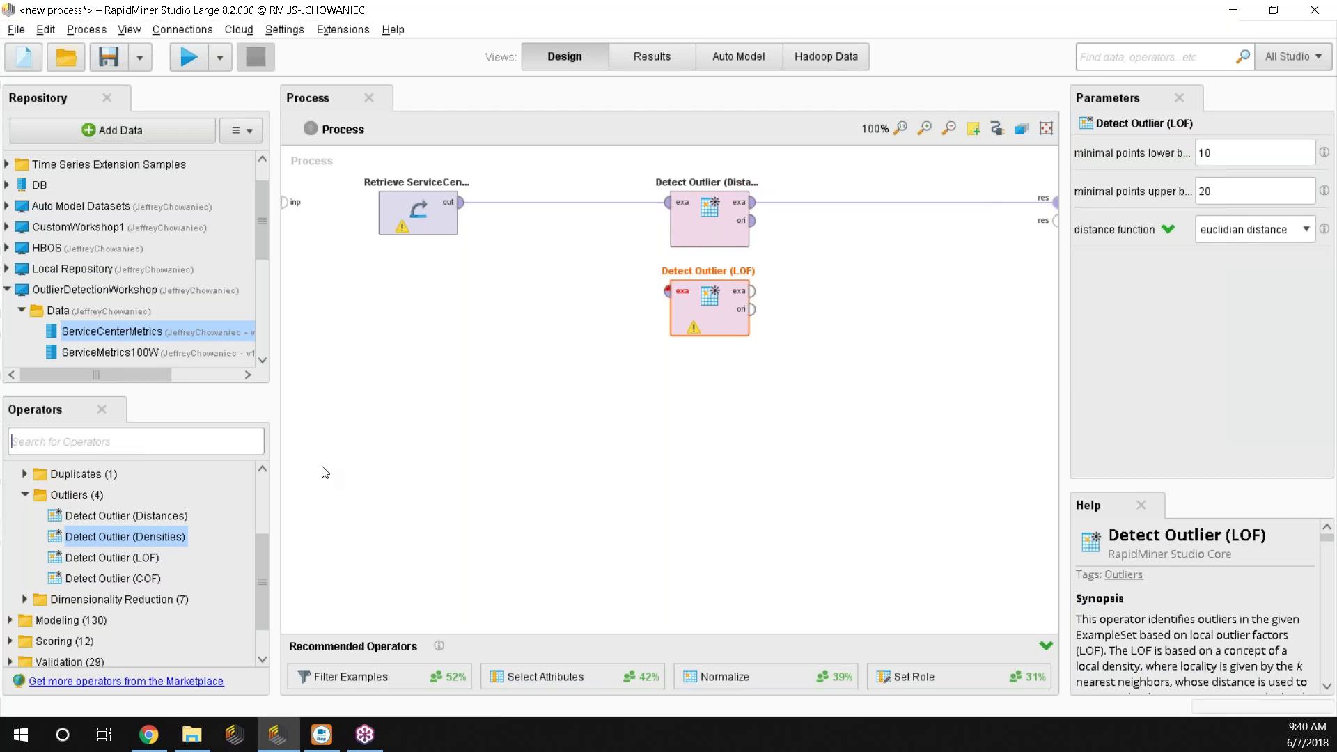
{"action": "type", "text": "my"}
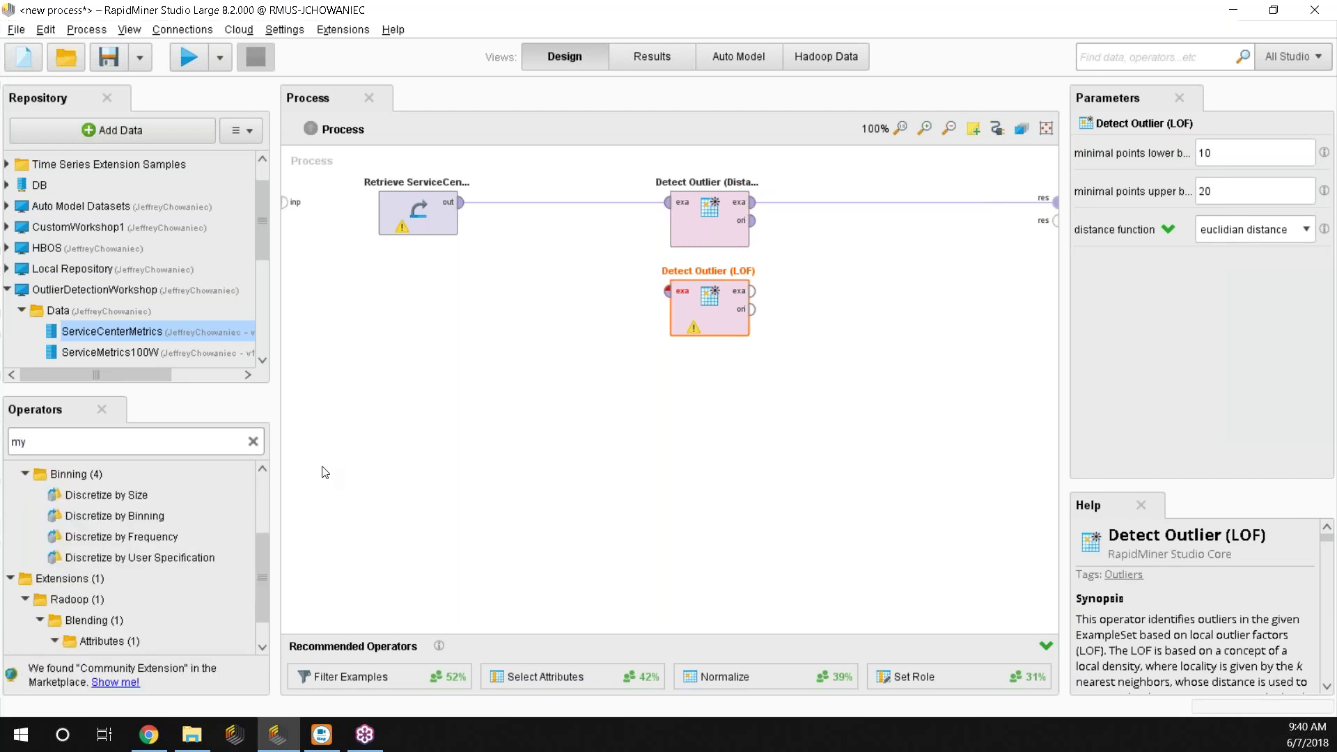
{"action": "key", "text": "BackSpace"}
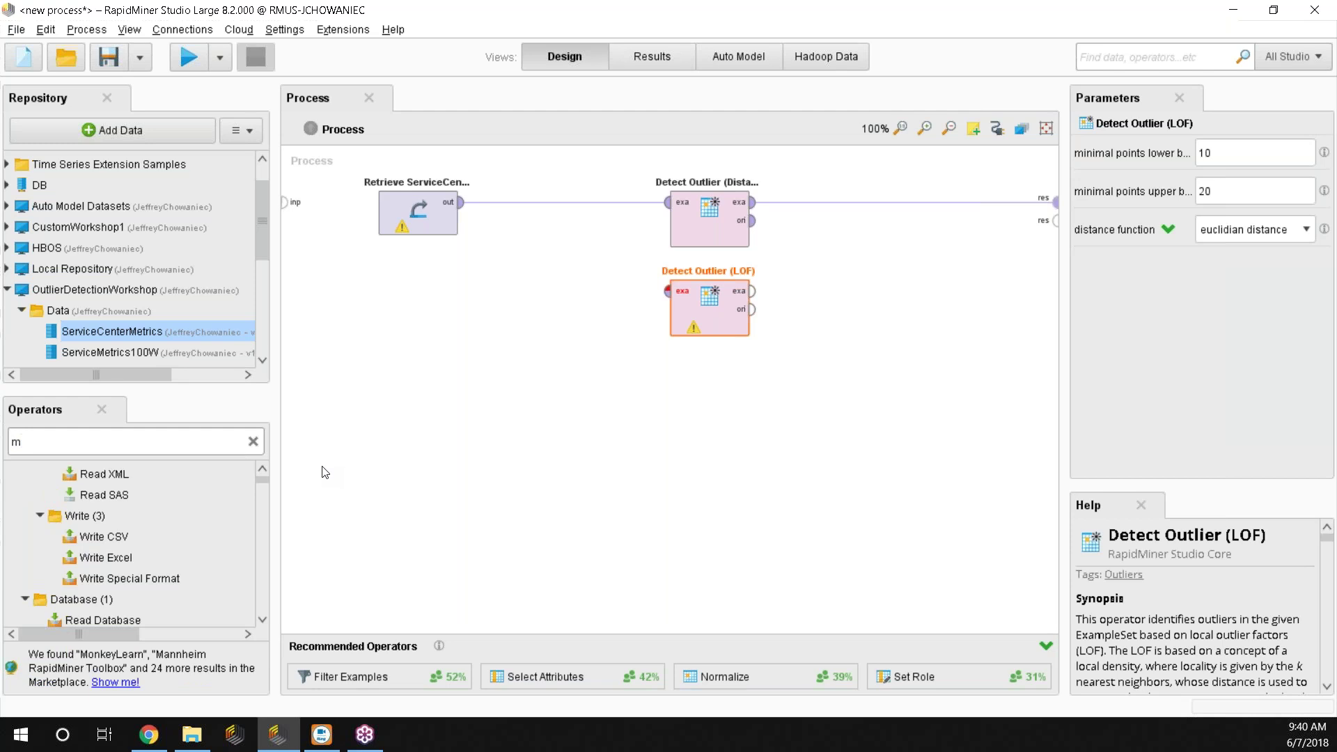
{"action": "type", "text": "ultiply"}
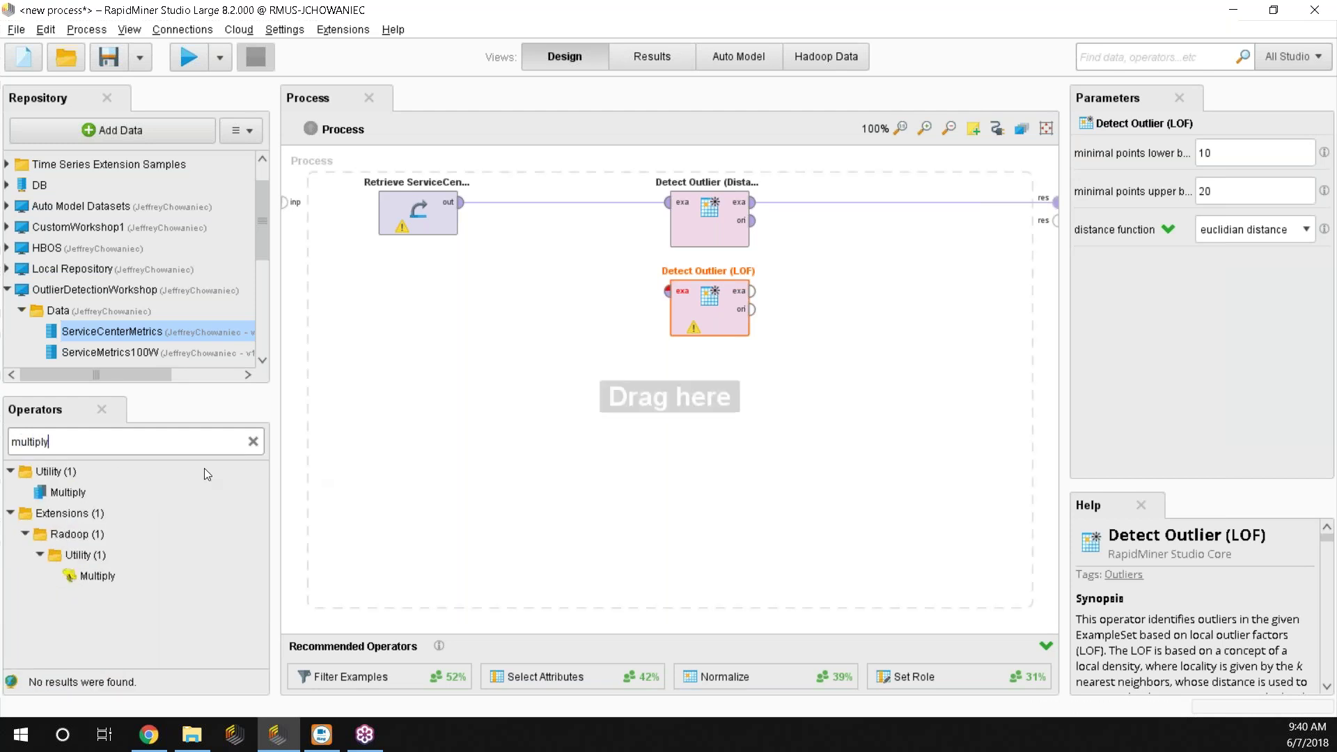
{"action": "left_click_drag", "start_coordinate": [68, 492], "coordinate": [558, 206]}
{"action": "left_click", "coordinate": [417, 226]}
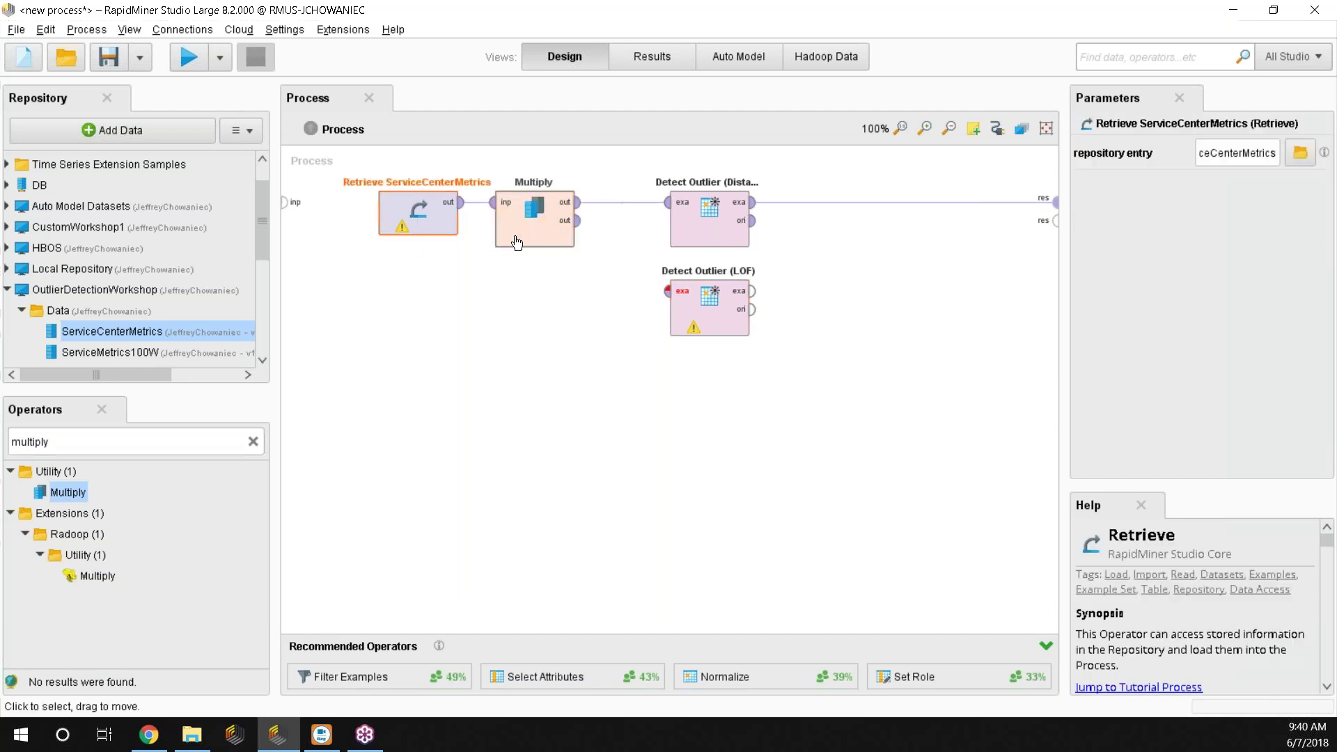
{"action": "left_click", "coordinate": [524, 240]}
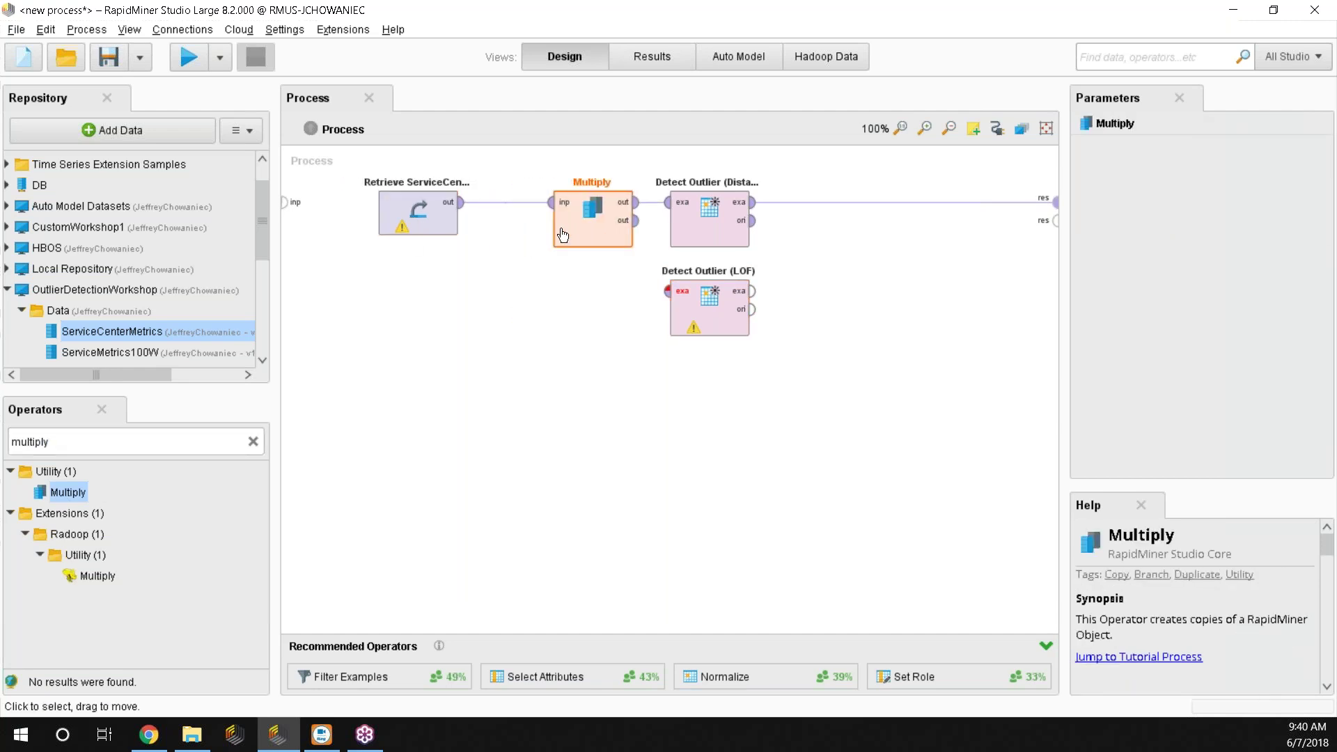
{"action": "left_click", "coordinate": [726, 244]}
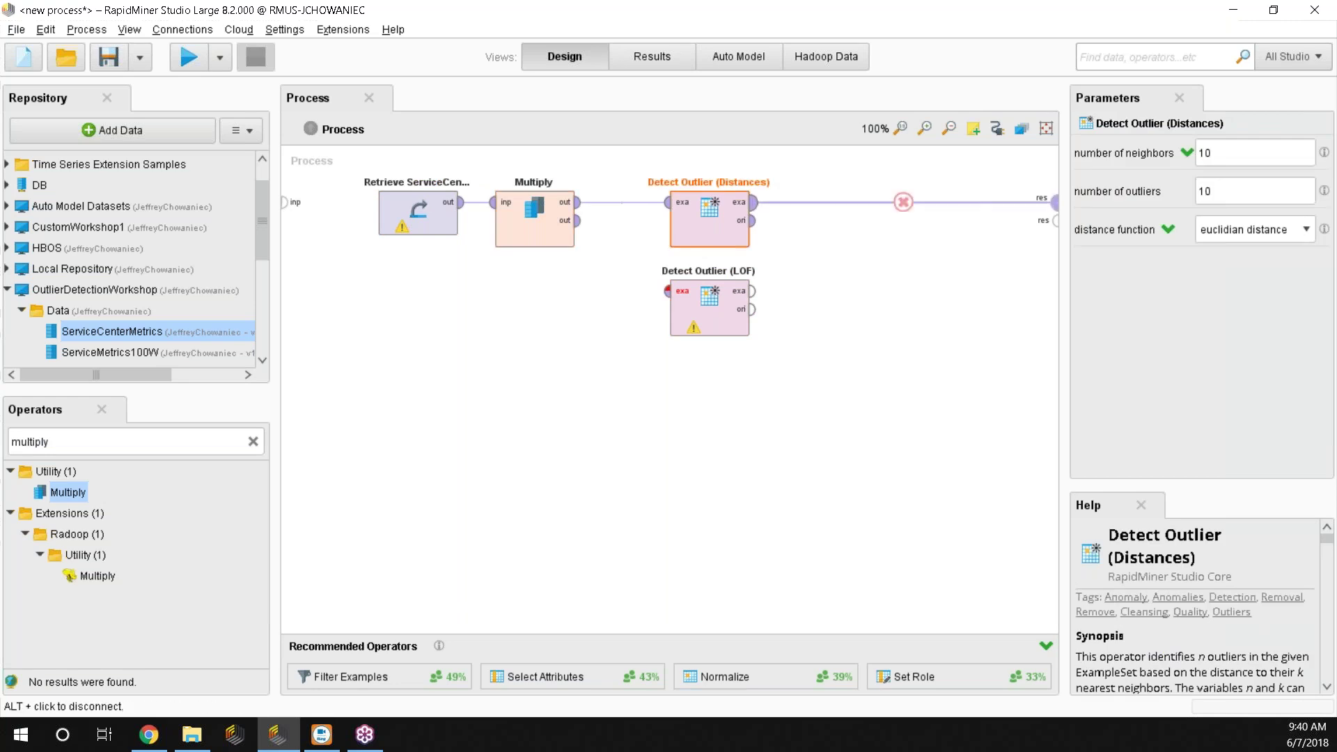
Connect Multiply's second output to Detect Outlier (LOF), and the LOF example output to the second result port.
{"action": "left_click_drag", "start_coordinate": [577, 220], "coordinate": [667, 291]}
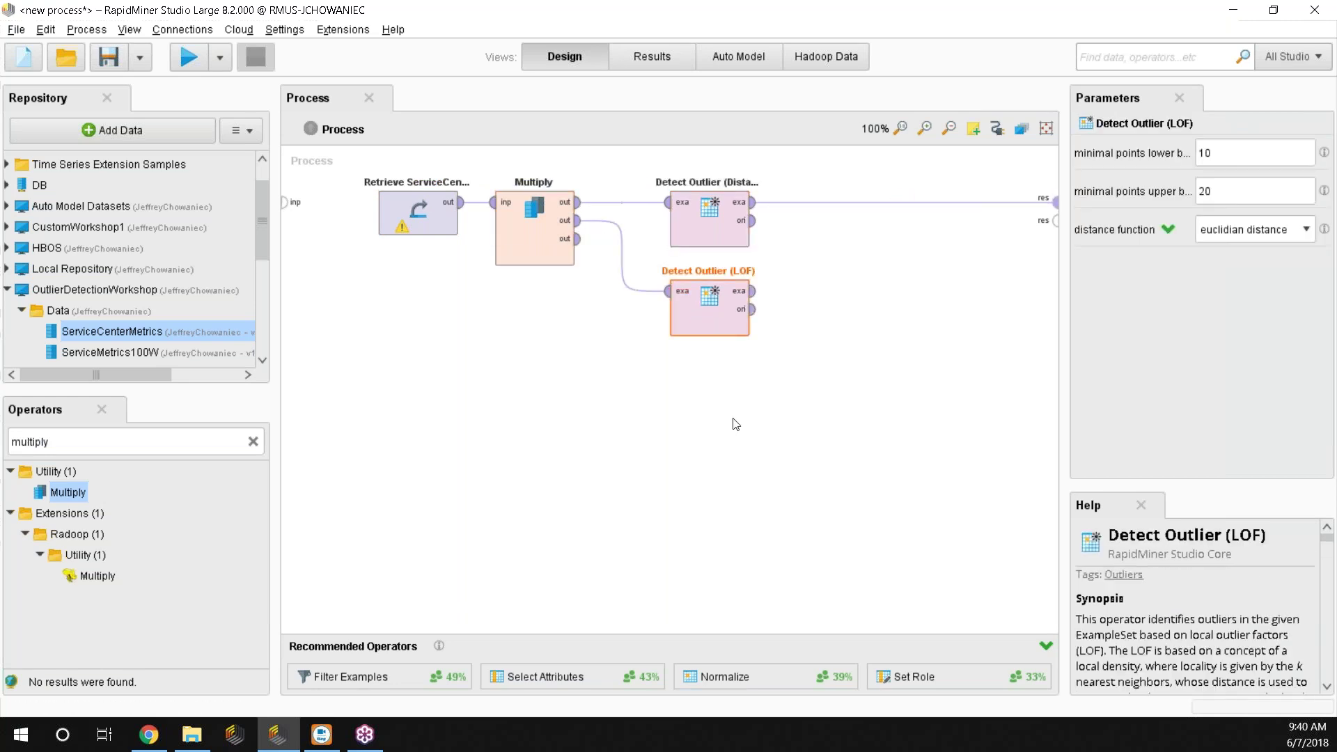
{"action": "left_click", "coordinate": [752, 291]}
{"action": "left_click", "coordinate": [1053, 222]}
{"action": "left_click", "coordinate": [529, 260]}
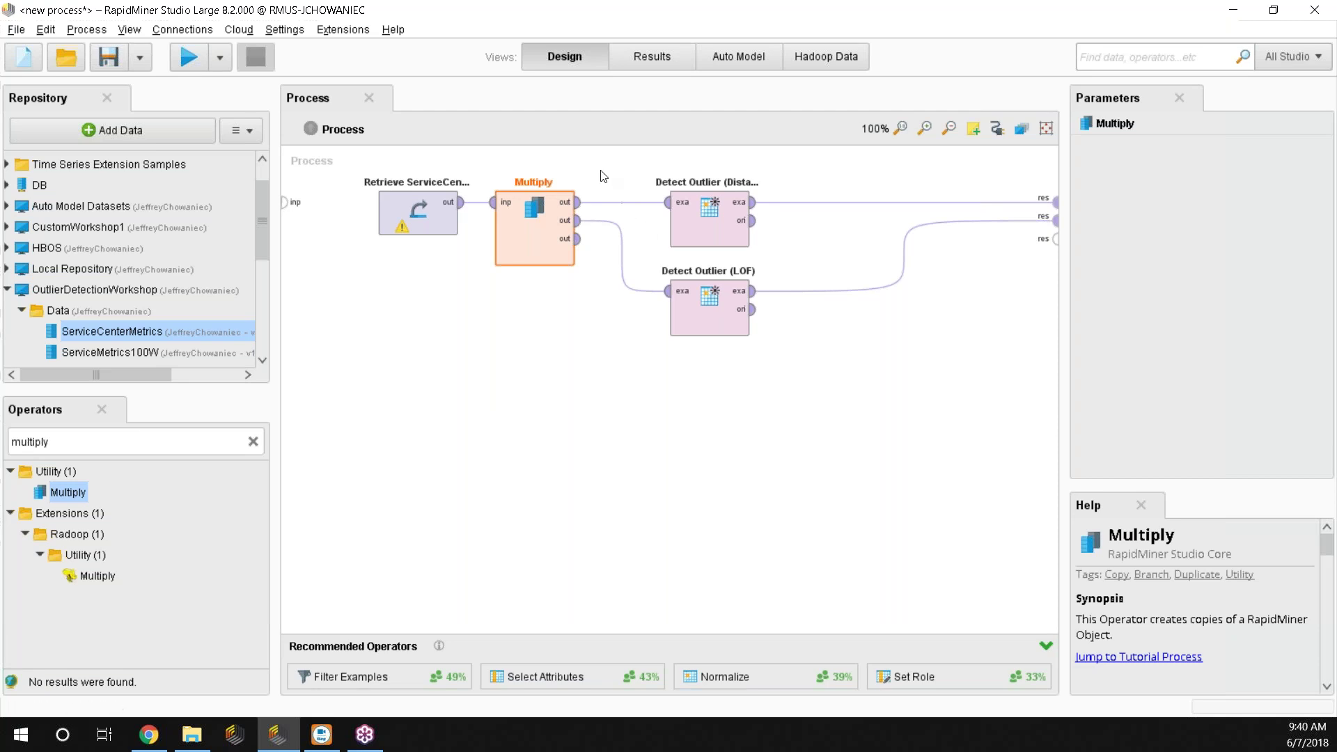
Shift Multiply and both Detect Outlier operators along the canvas to leave a gap after Retrieve ServiceCenterMetrics.
{"action": "left_click_drag", "start_coordinate": [538, 217], "coordinate": [596, 218]}
{"action": "left_click_drag", "start_coordinate": [717, 213], "coordinate": [811, 212]}
{"action": "left_click_drag", "start_coordinate": [696, 317], "coordinate": [813, 317]}
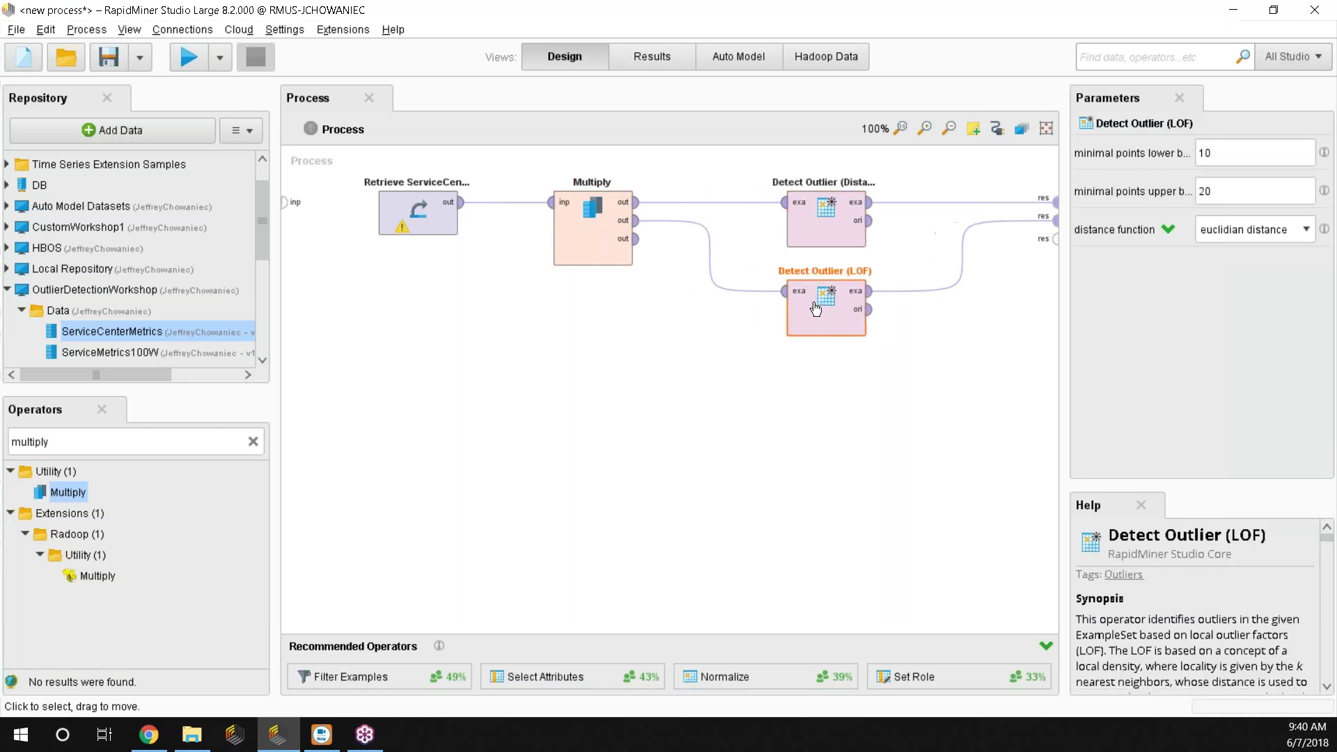
{"action": "left_click_drag", "start_coordinate": [588, 239], "coordinate": [647, 239]}
{"action": "left_click_drag", "start_coordinate": [827, 227], "coordinate": [768, 227]}
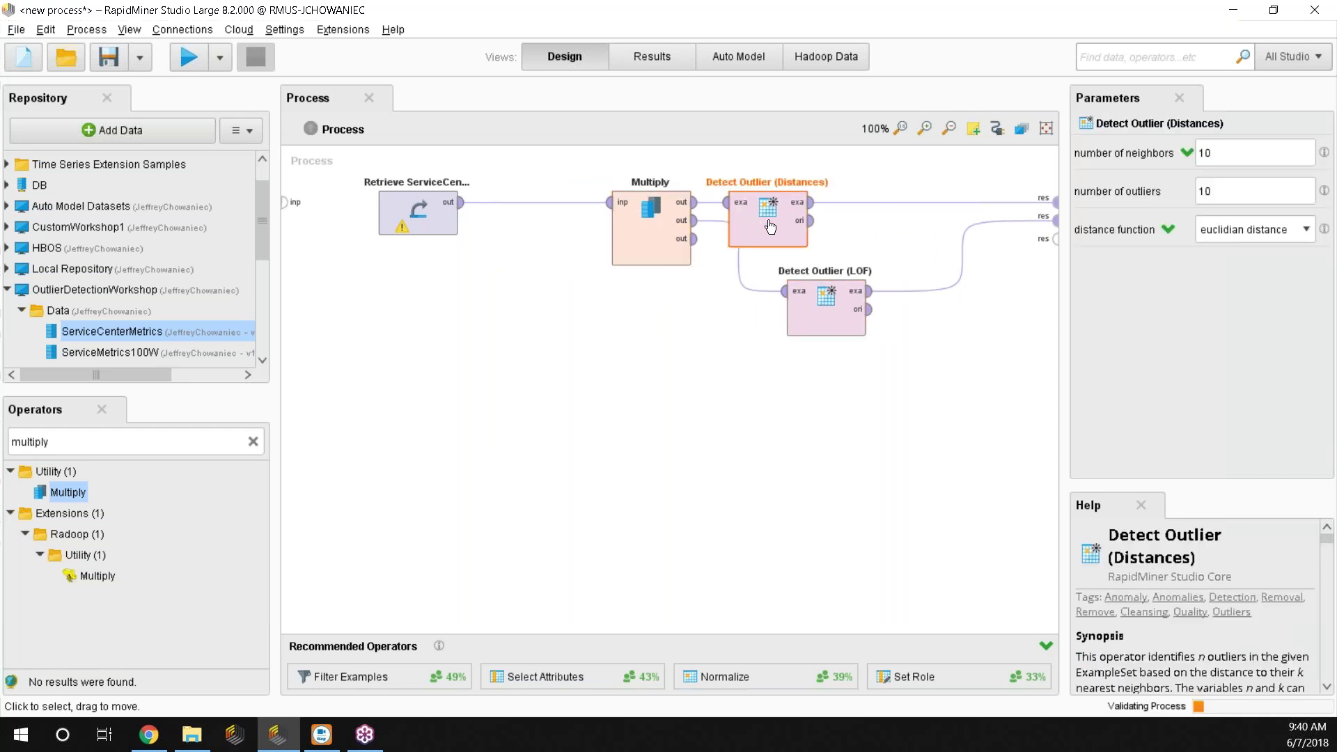
{"action": "left_click_drag", "start_coordinate": [821, 314], "coordinate": [763, 315]}
{"action": "left_click", "coordinate": [729, 446]}
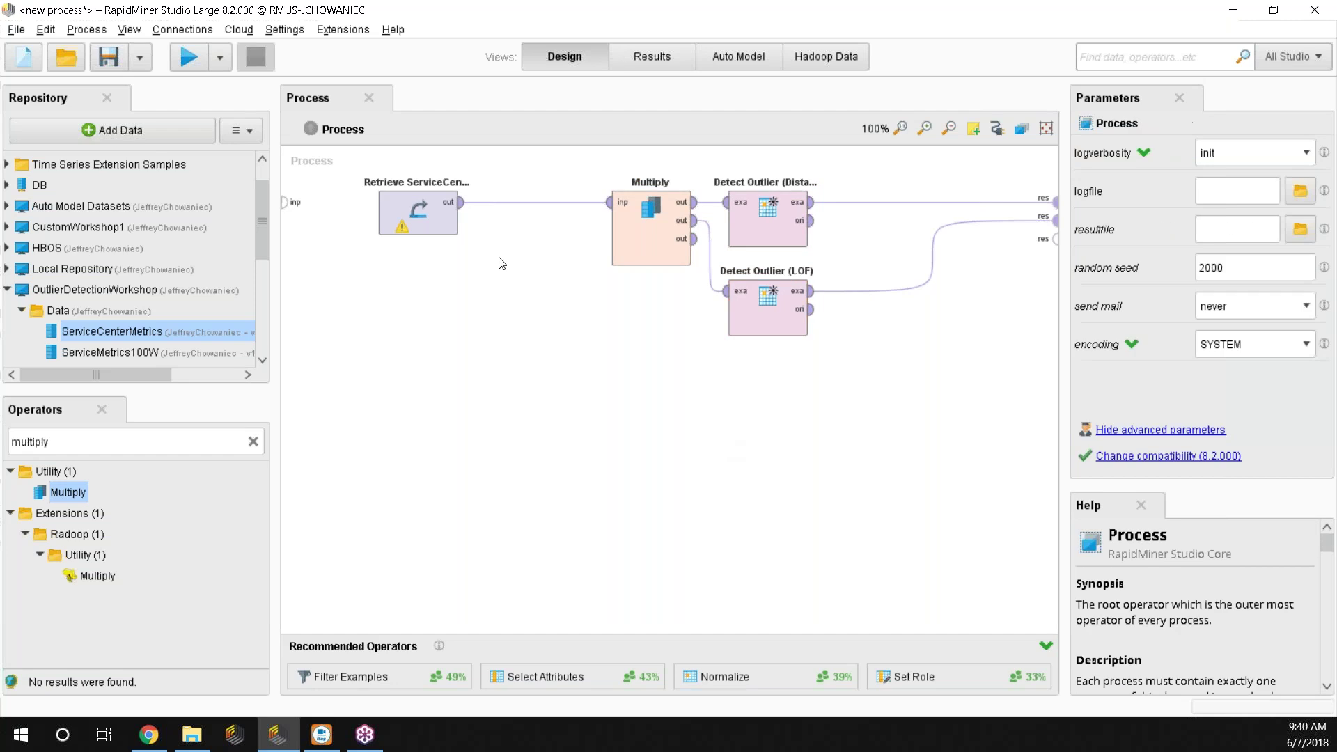
Close the ServiceMetrics100W results and examine the ServiceCenterMetrics example set before returning to the process design.
{"action": "left_click", "coordinate": [656, 57]}
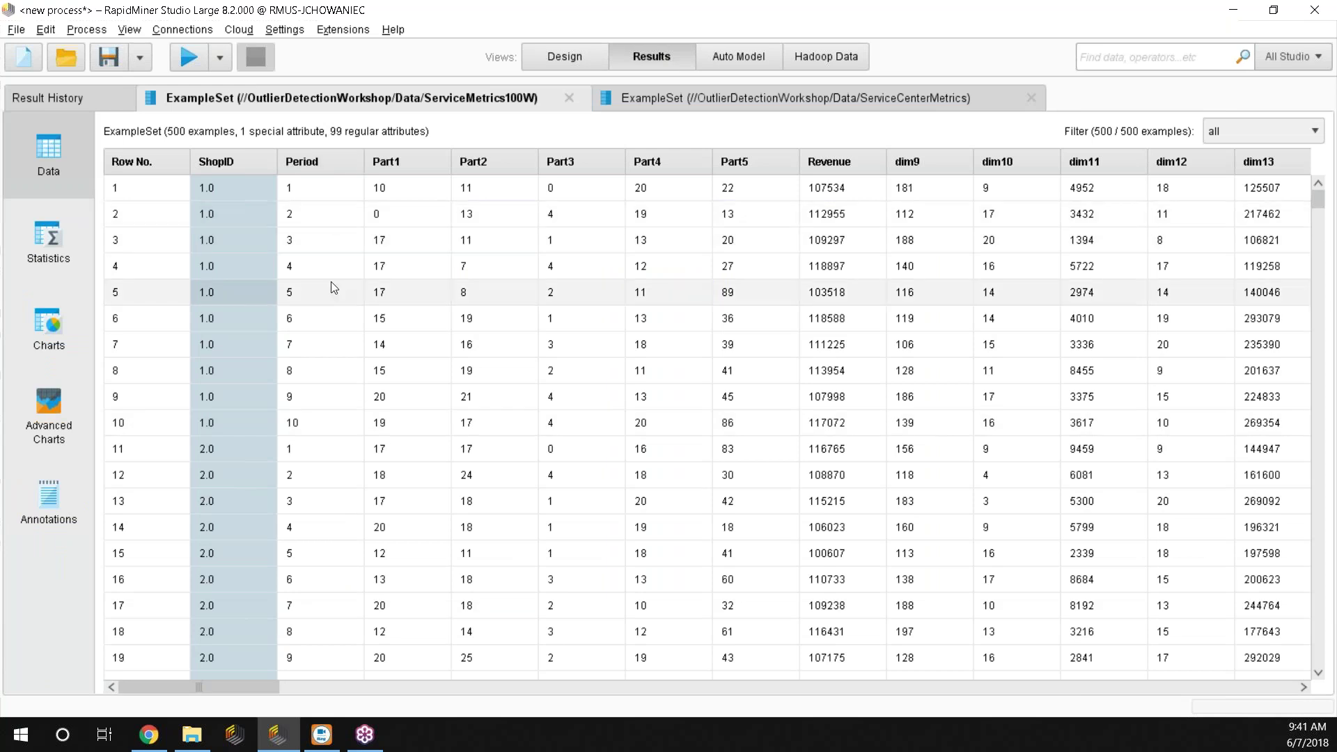
{"action": "left_click", "coordinate": [567, 95]}
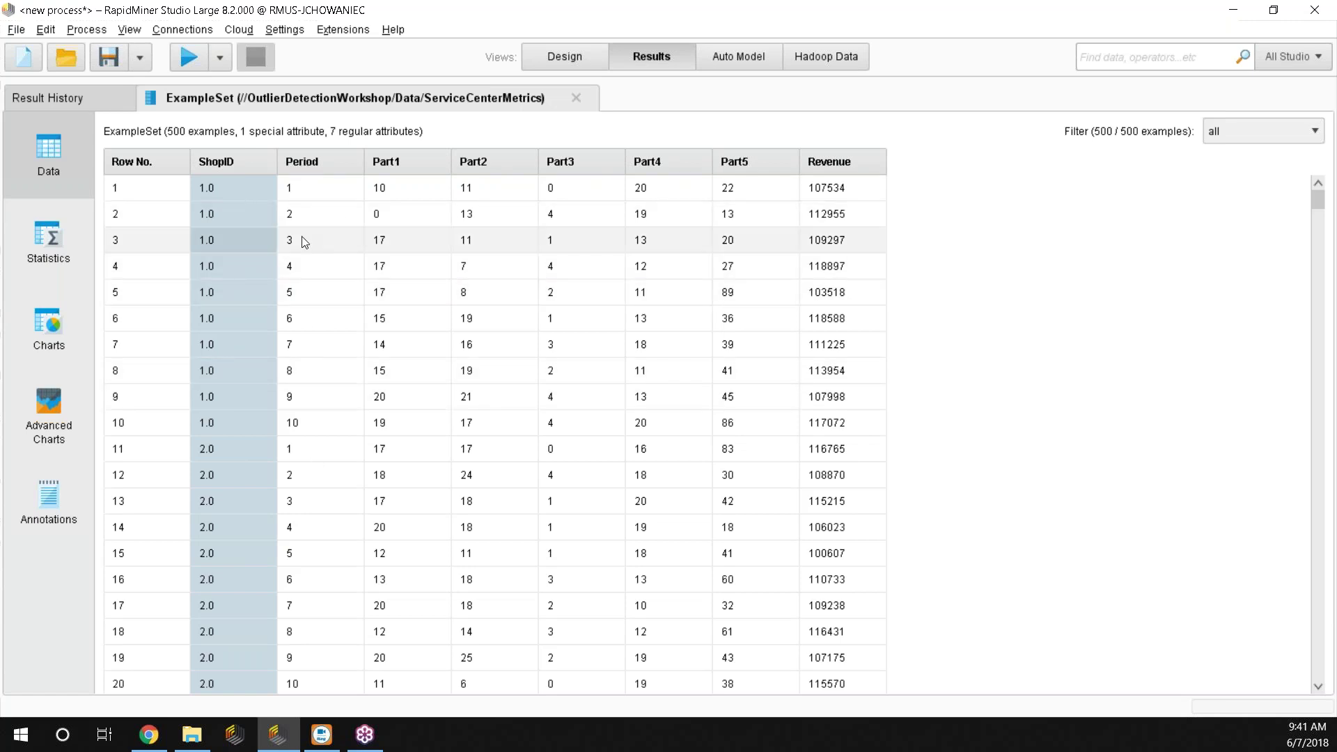
{"action": "left_click", "coordinate": [554, 58]}
Find the Numerical to Polynominal operator and insert it on the connection between Retrieve ServiceCenterMetrics and Multiply.
{"action": "double_click", "coordinate": [113, 439]}
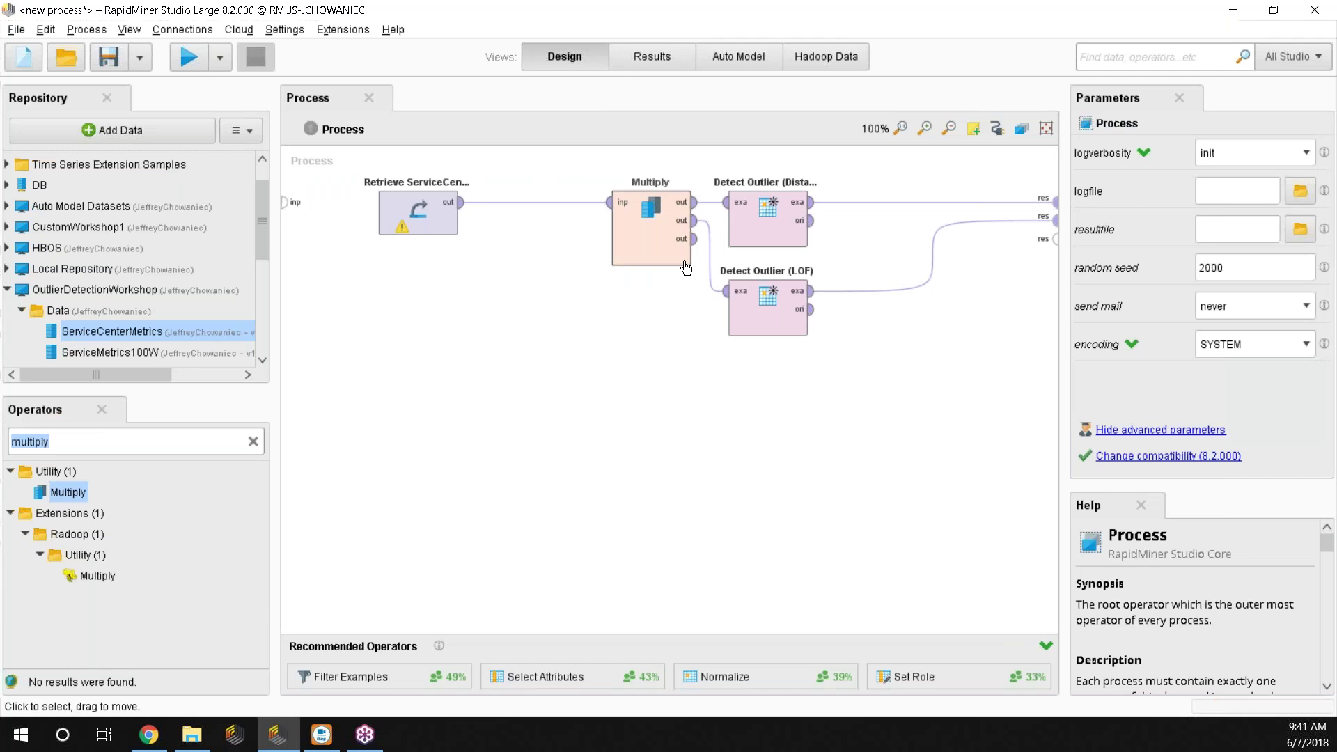
{"action": "type", "text": "NP"}
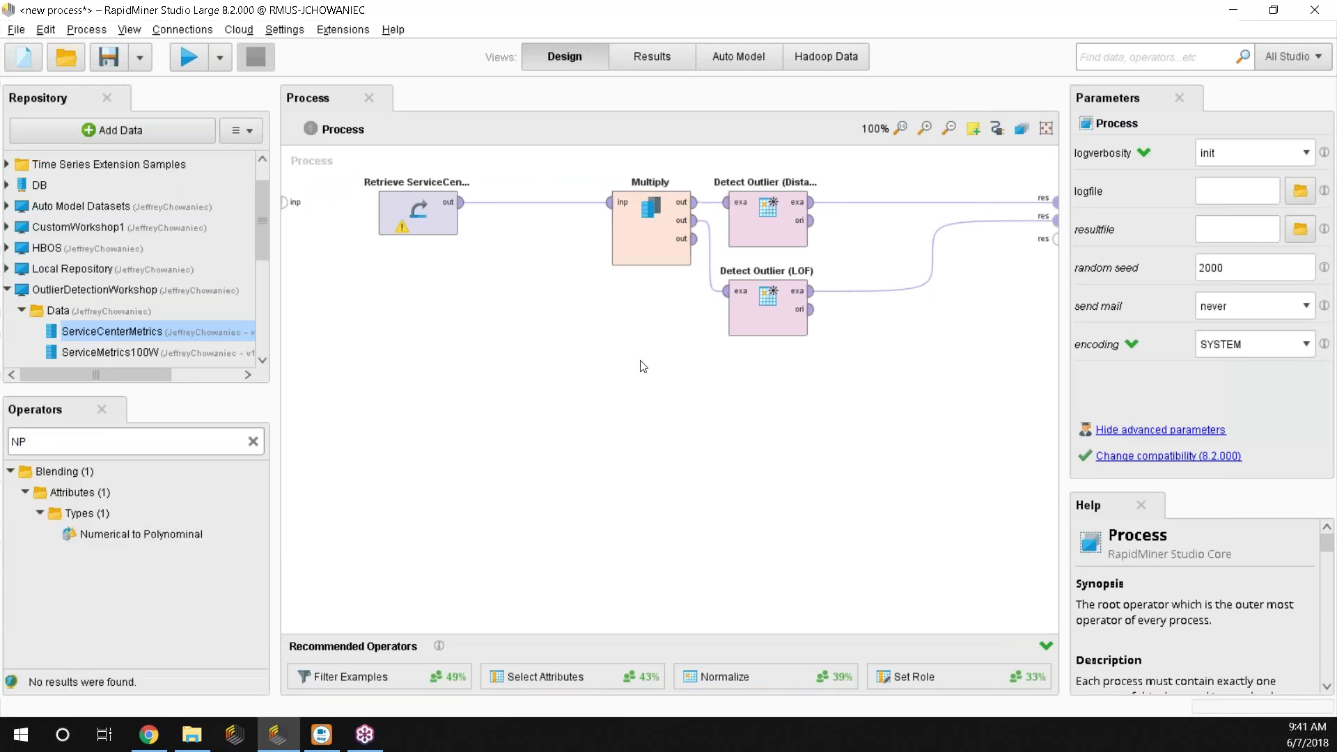
{"action": "left_click_drag", "start_coordinate": [156, 532], "coordinate": [487, 418]}
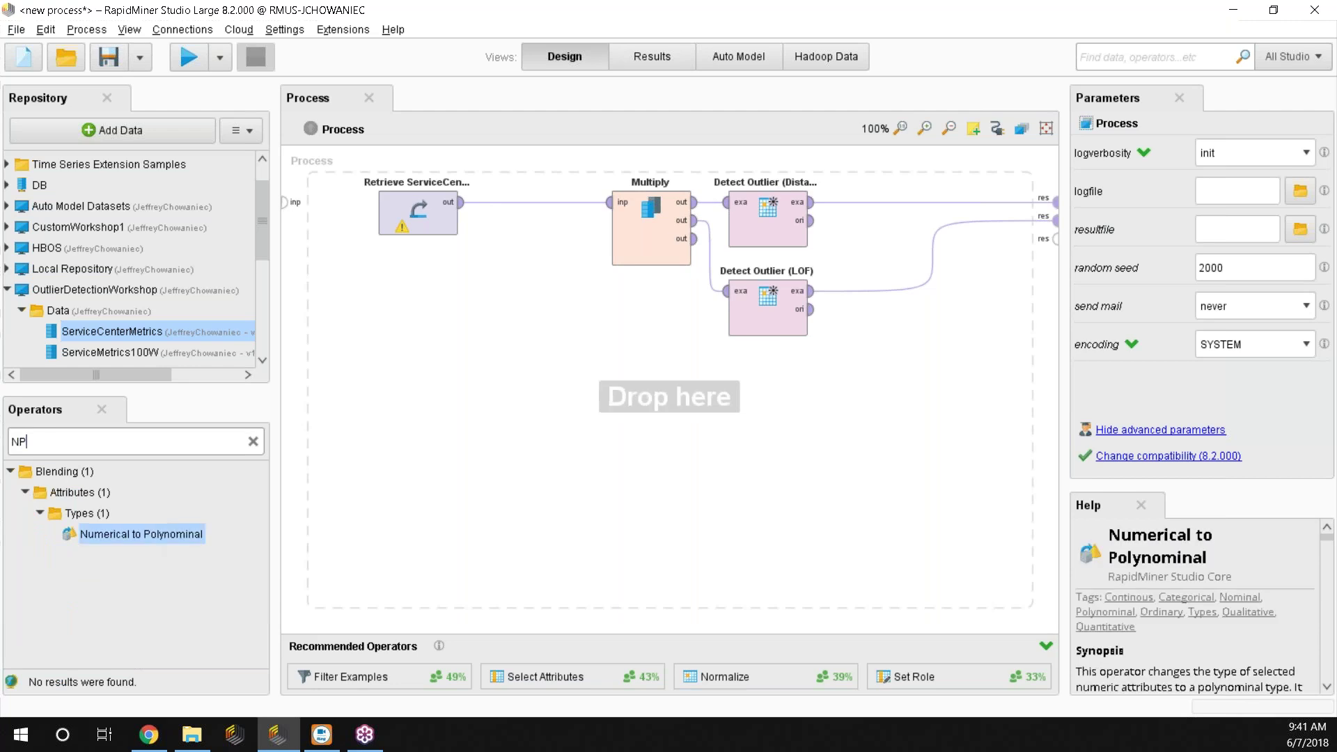
{"action": "left_click_drag", "start_coordinate": [521, 220], "coordinate": [517, 208]}
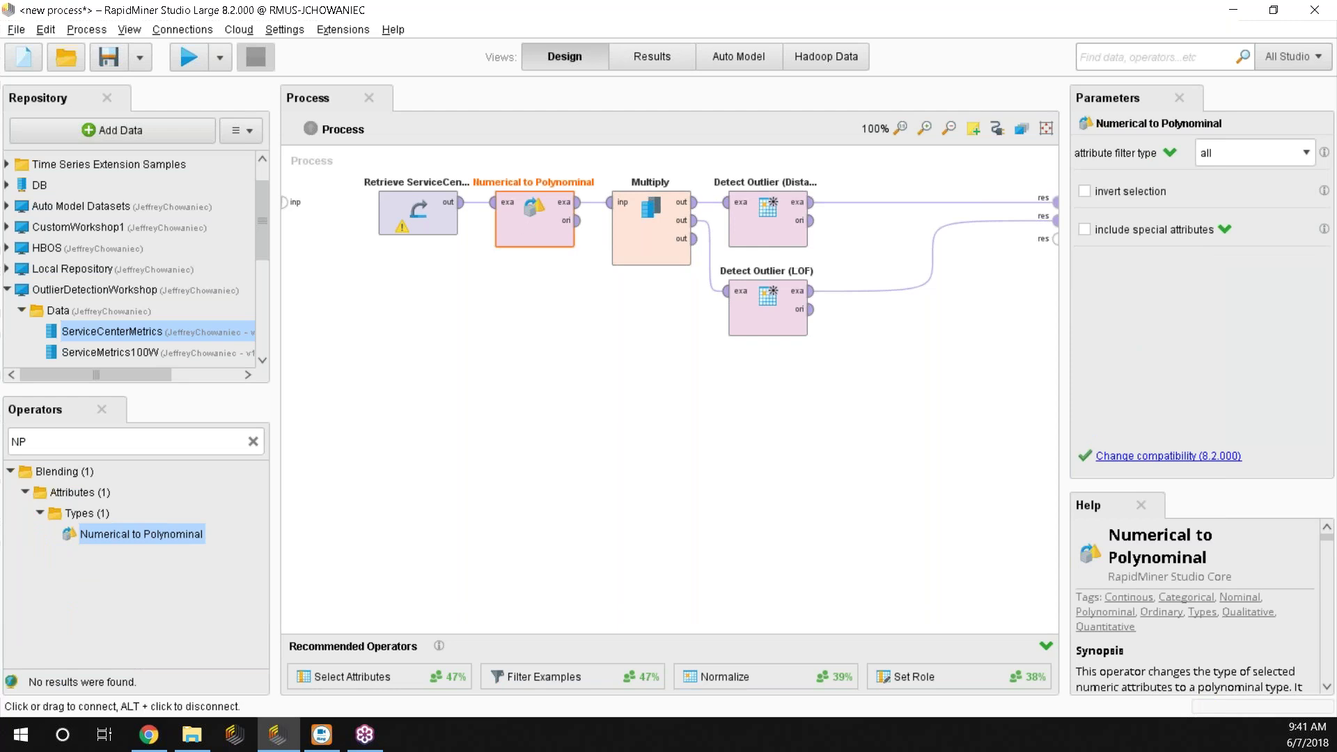
Restrict Numerical to Polynominal to a single attribute, Period, using the single attribute filter type.
{"action": "left_click", "coordinate": [1264, 151]}
{"action": "left_click", "coordinate": [1247, 185]}
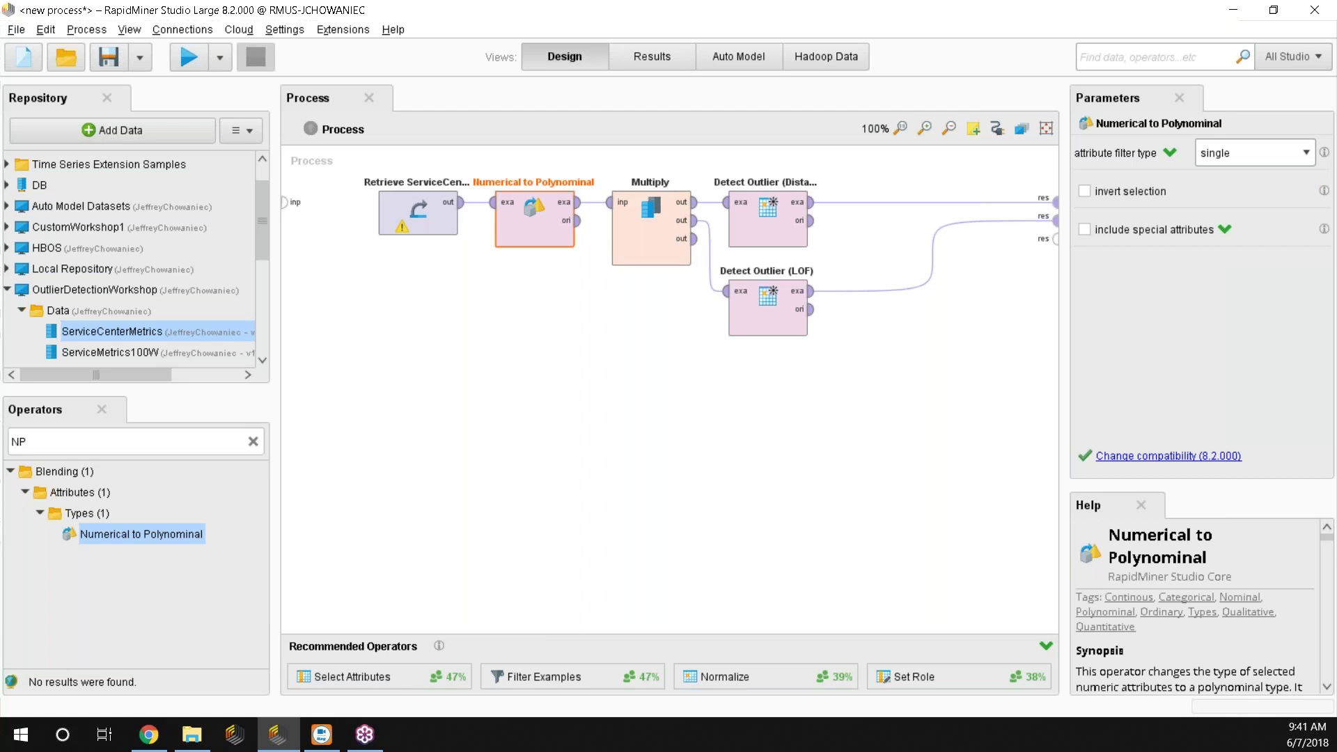
{"action": "left_click", "coordinate": [1306, 191]}
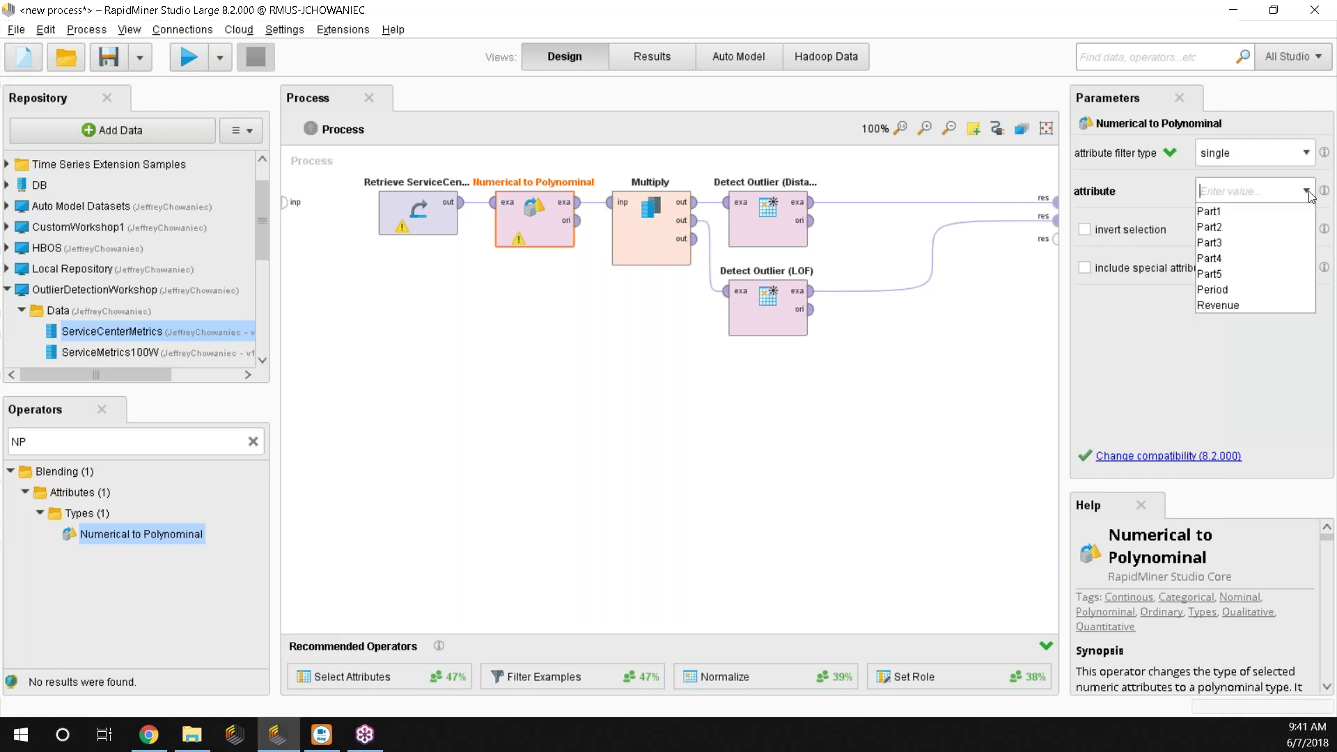
{"action": "left_click", "coordinate": [1220, 289]}
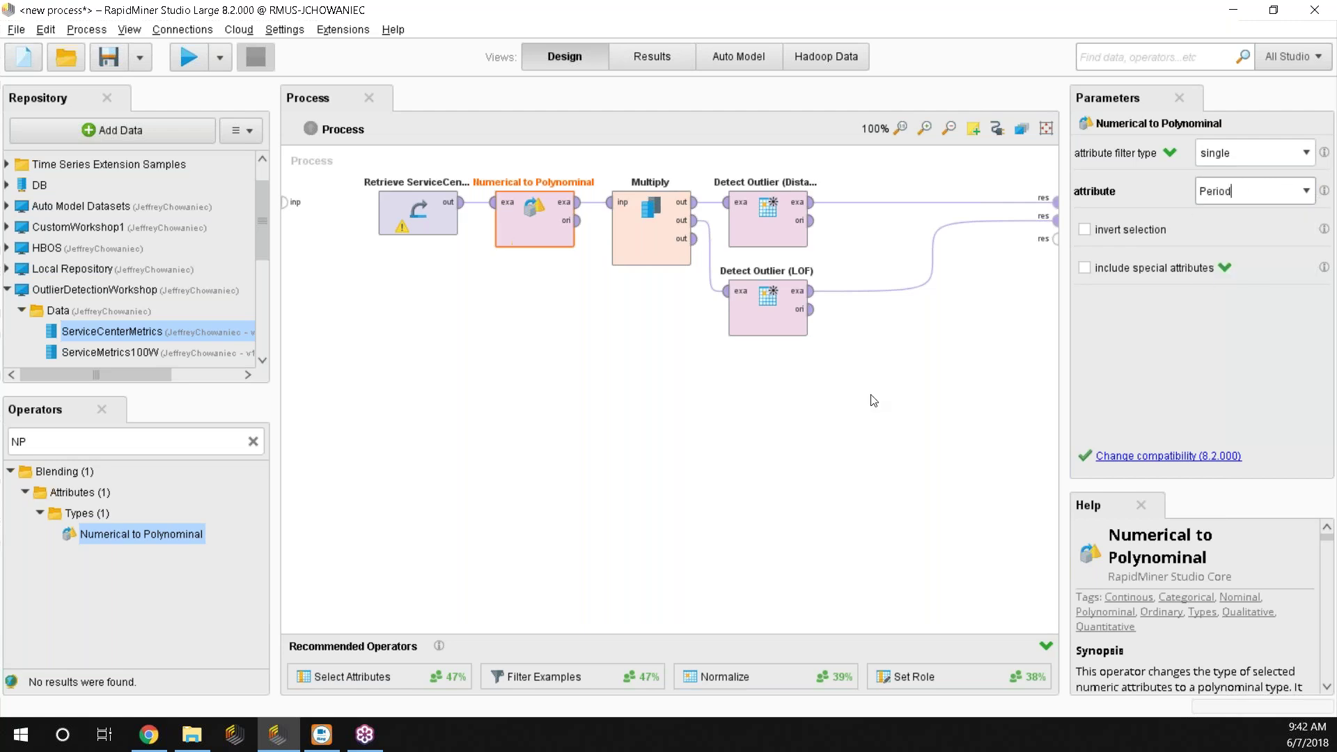
{"action": "left_click", "coordinate": [827, 428]}
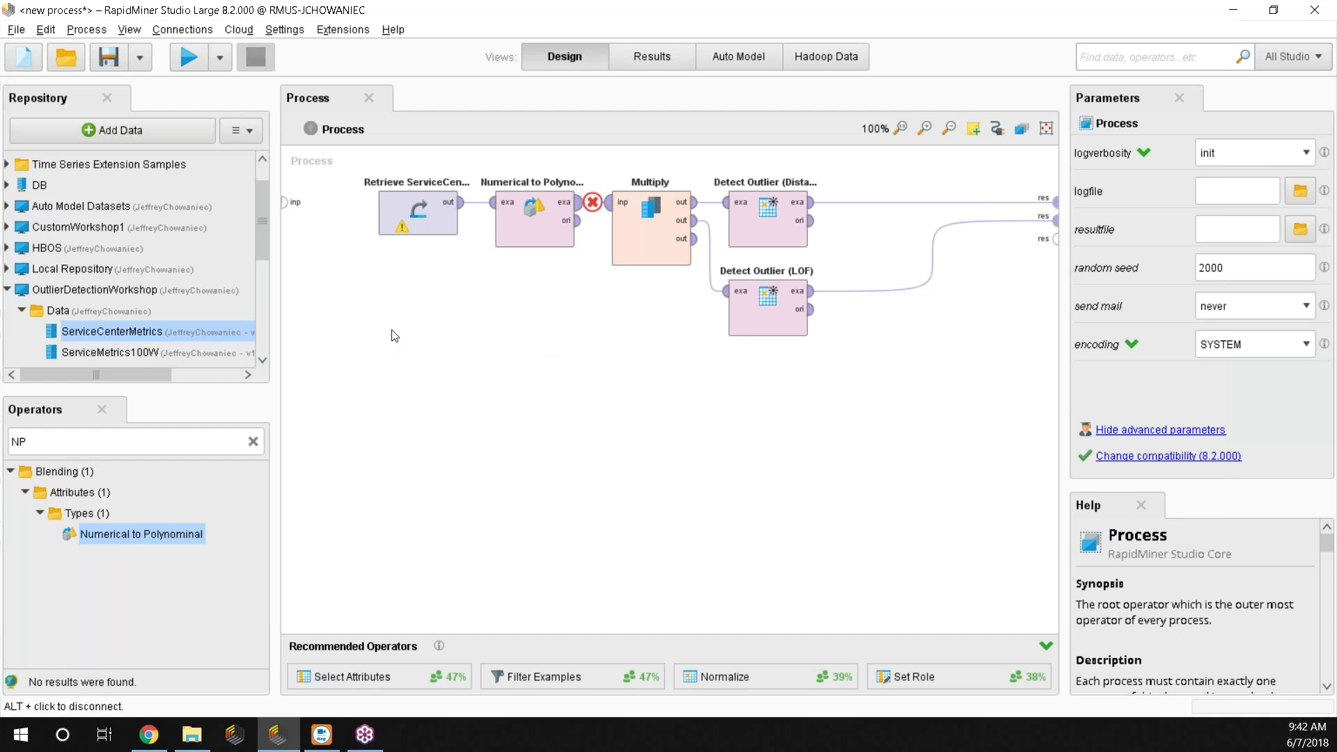
Compare the neighbor, outlier, minimal points and distance function parameters of Detect Outlier (Distances) and Detect Outlier (LOF).
{"action": "left_click", "coordinate": [774, 228]}
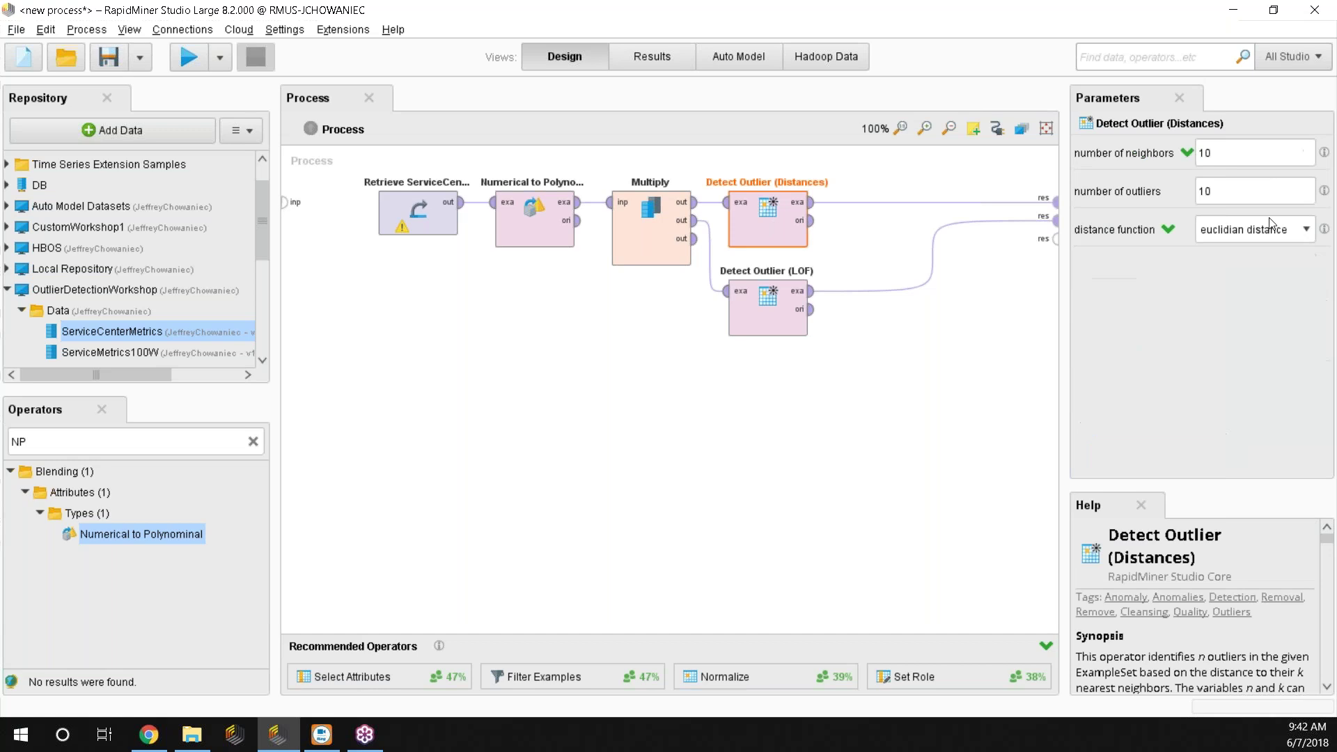
{"action": "left_click", "coordinate": [744, 323]}
{"action": "left_click", "coordinate": [720, 278]}
{"action": "left_click", "coordinate": [747, 306]}
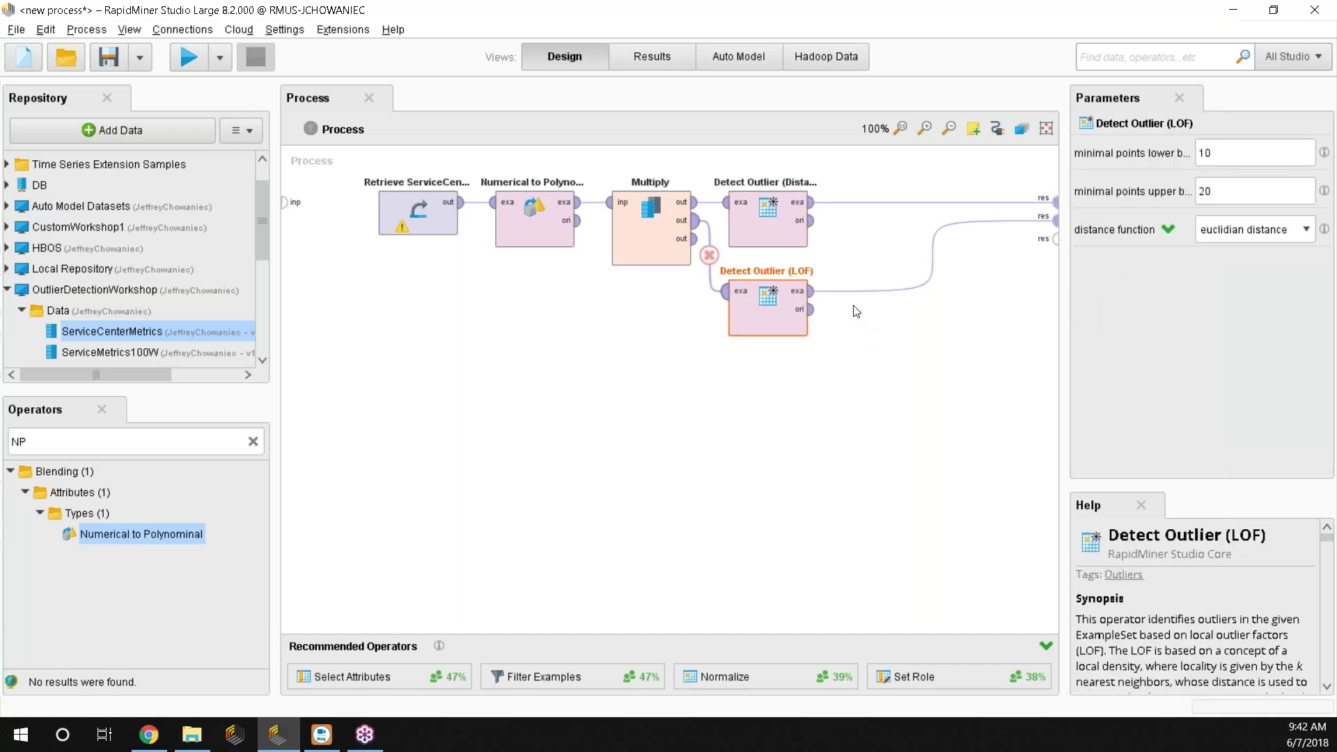
{"action": "left_click", "coordinate": [758, 224]}
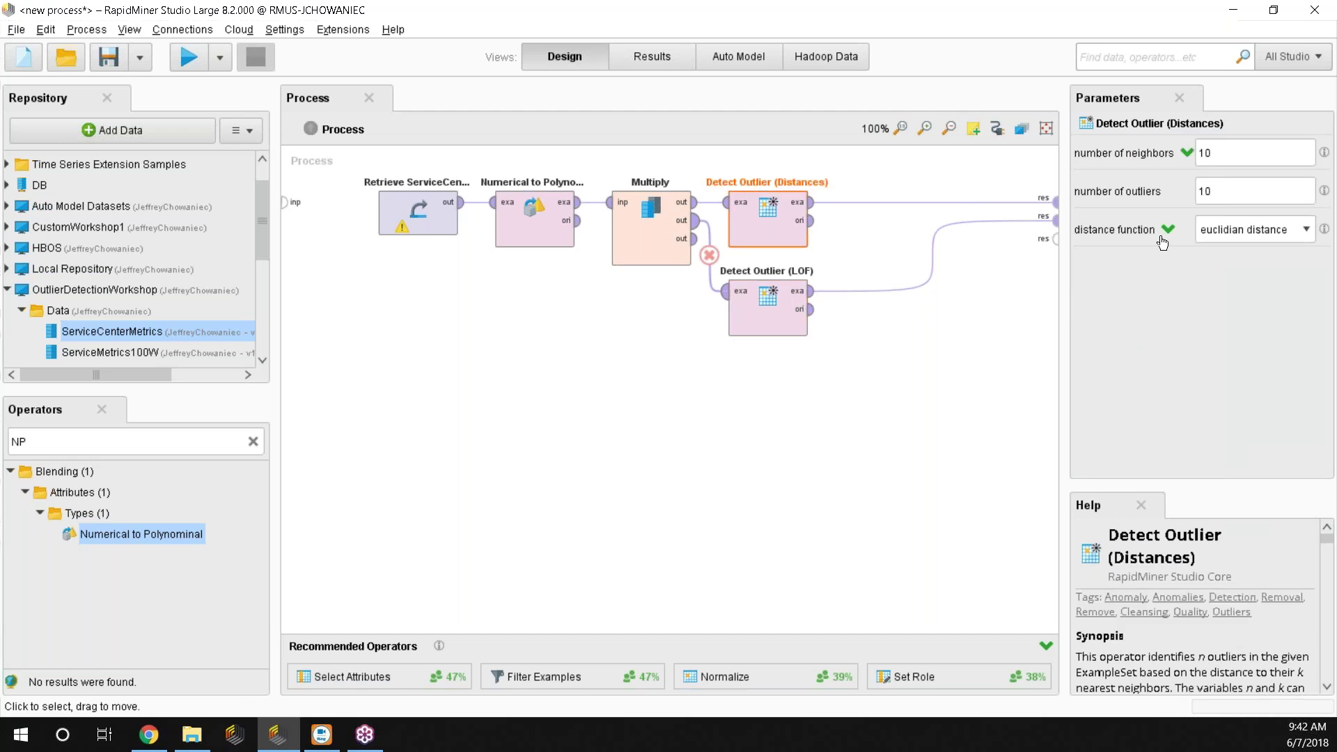
{"action": "left_click", "coordinate": [766, 319]}
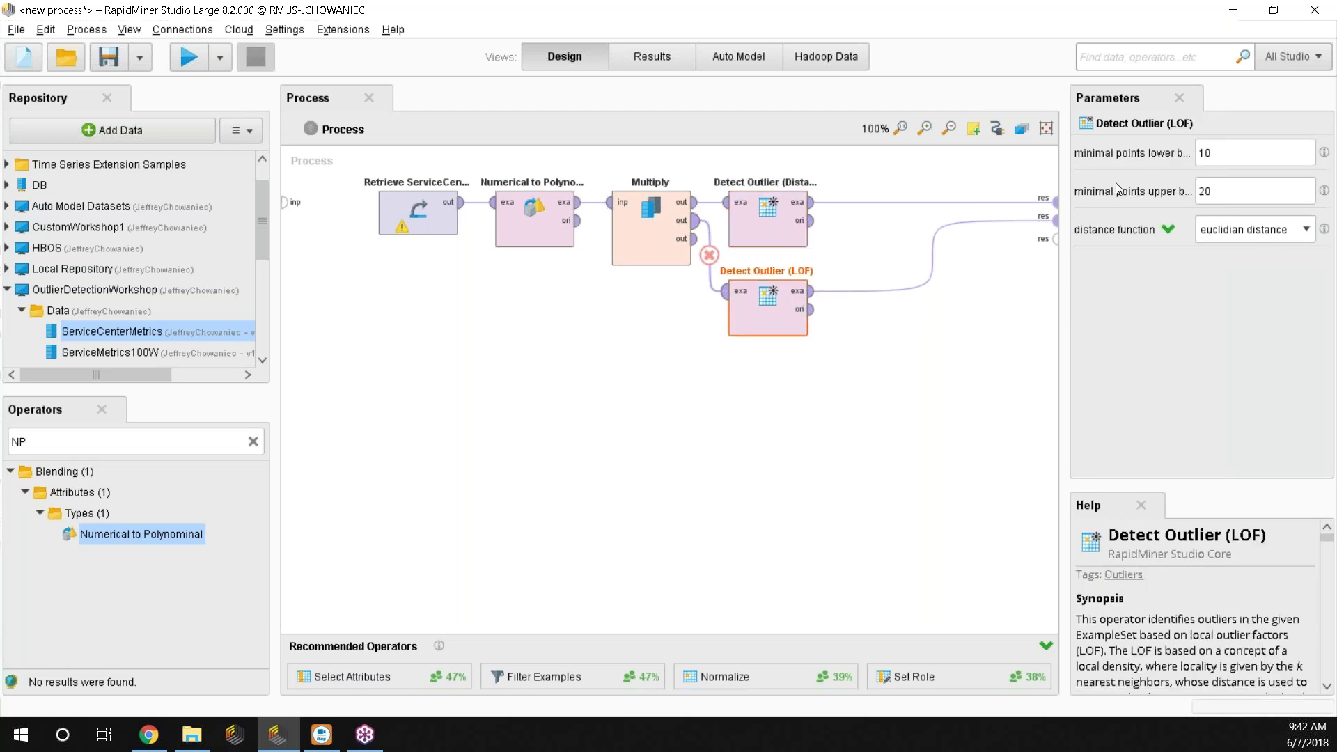
{"action": "left_click", "coordinate": [768, 232]}
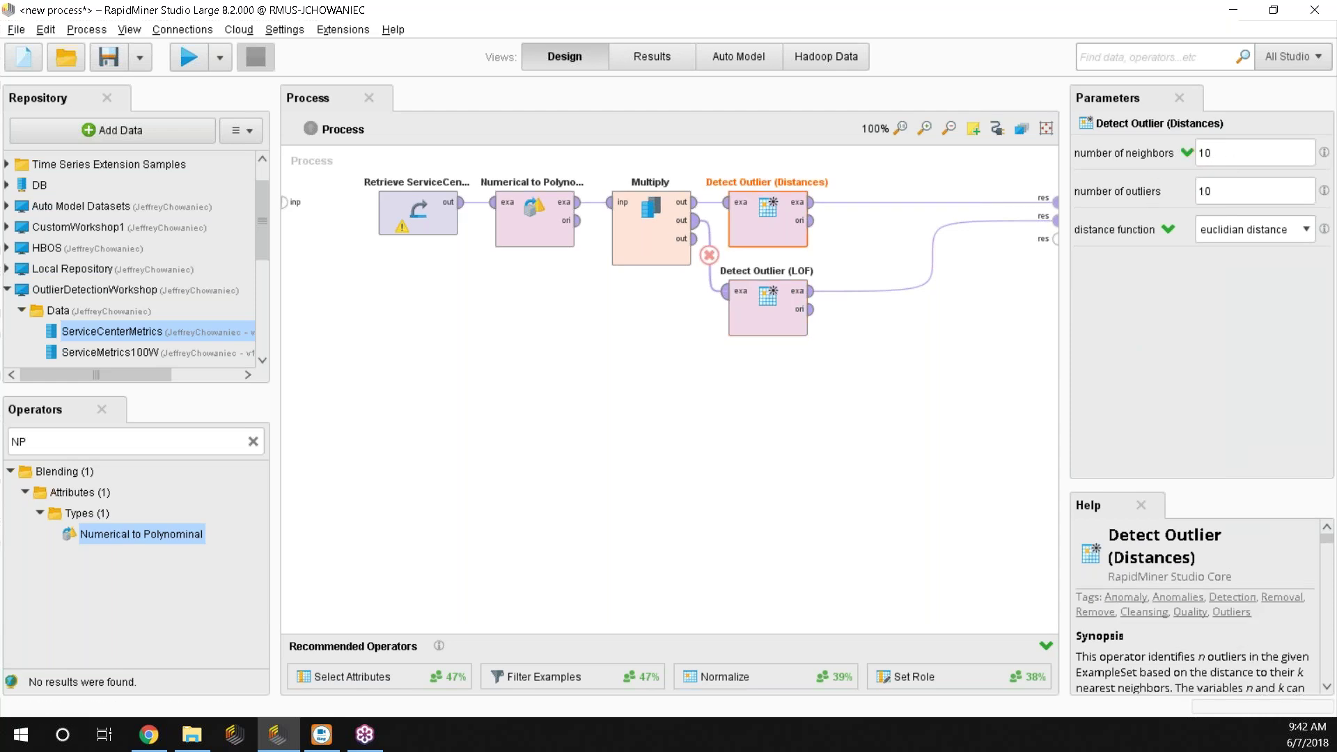
{"action": "left_click", "coordinate": [1246, 230]}
{"action": "left_click", "coordinate": [1246, 230]}
{"action": "left_click", "coordinate": [767, 309]}
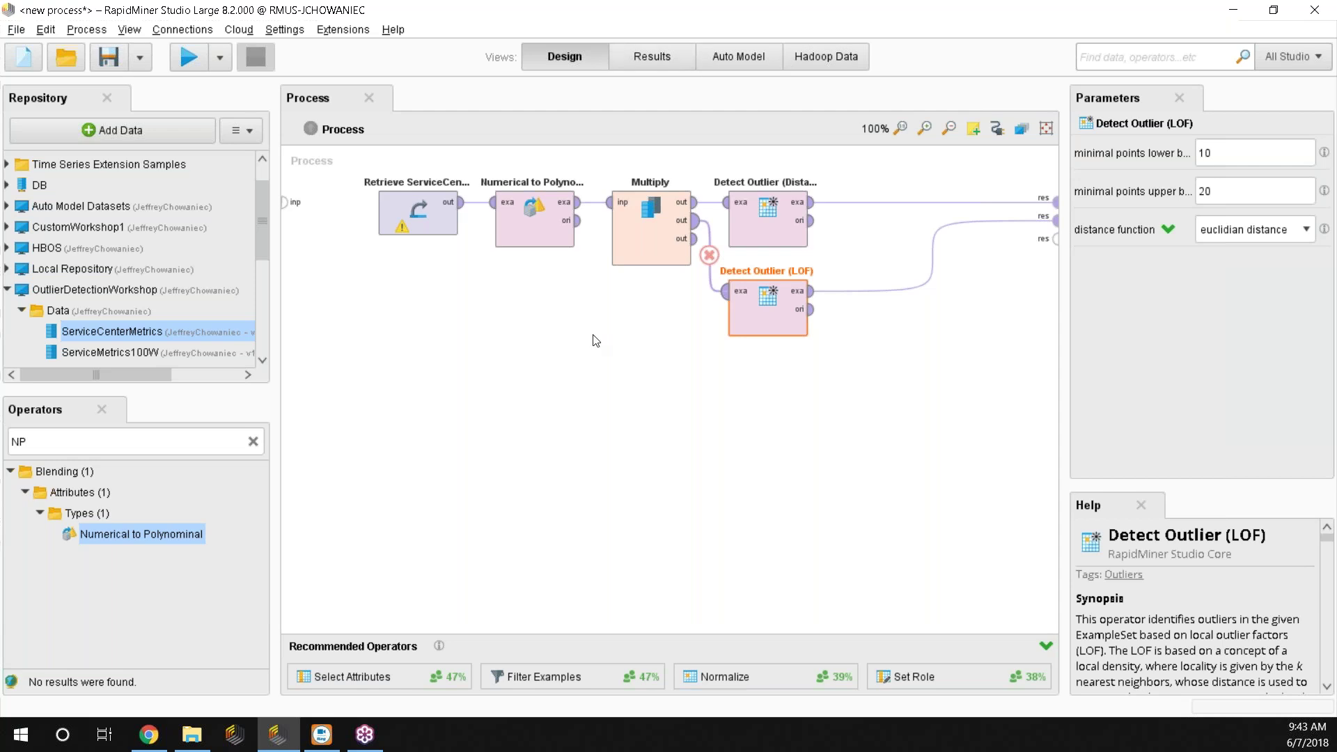
Run the process and sort the Detect Outlier (LOF) example set by outlier score in descending order.
{"action": "left_click", "coordinate": [904, 368]}
{"action": "left_click", "coordinate": [188, 60]}
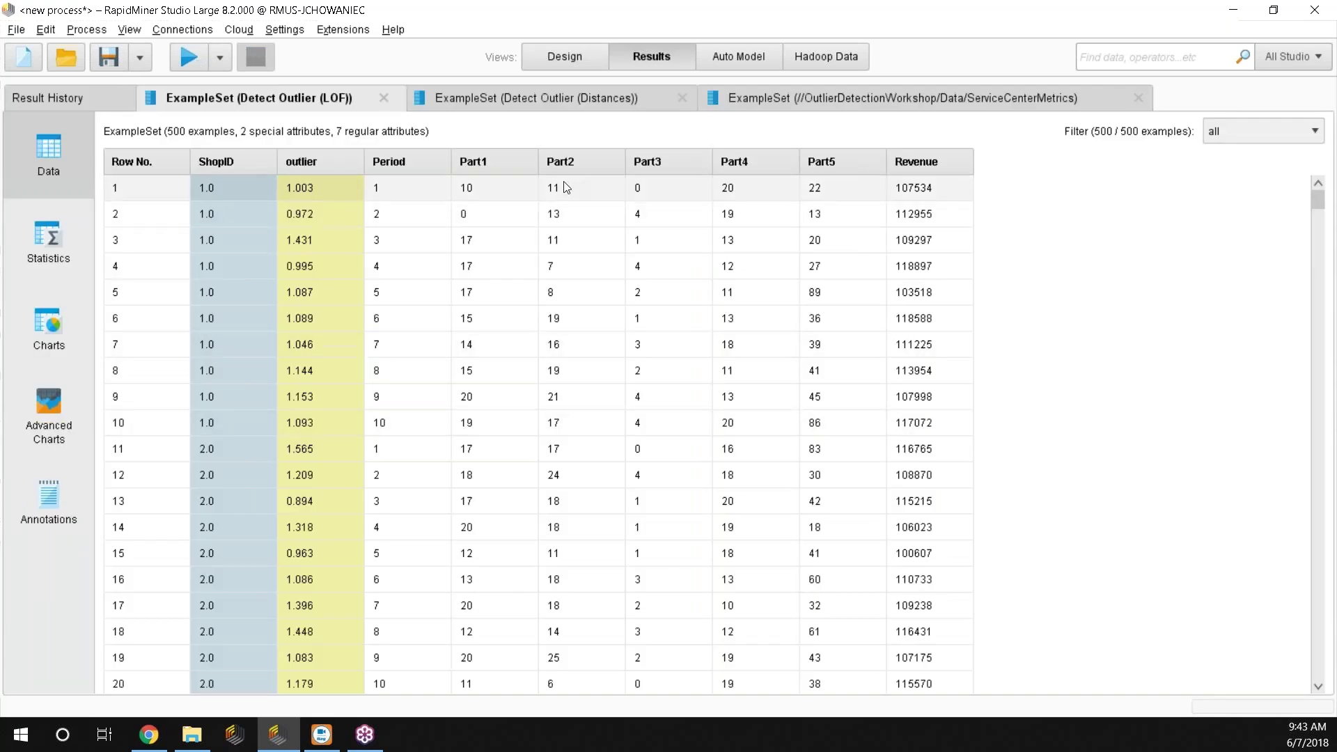
{"action": "left_click", "coordinate": [331, 160]}
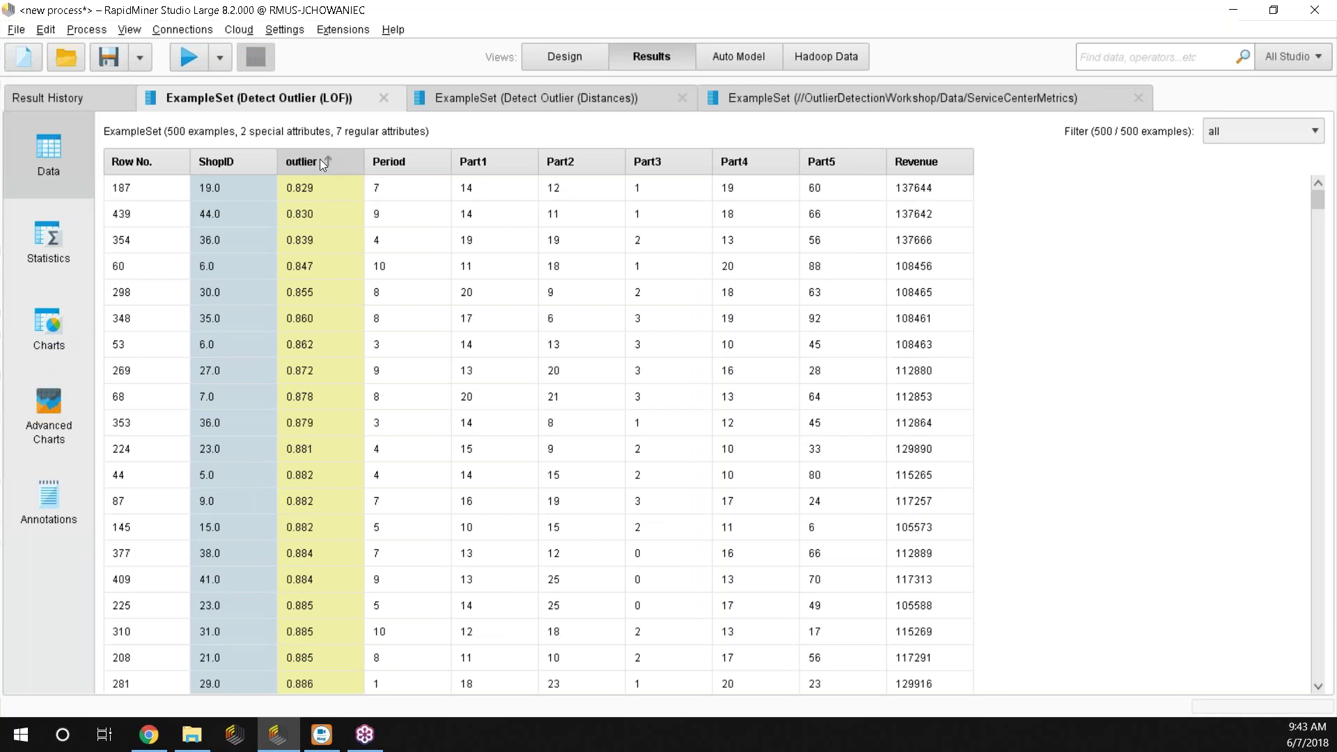
{"action": "left_click", "coordinate": [319, 162]}
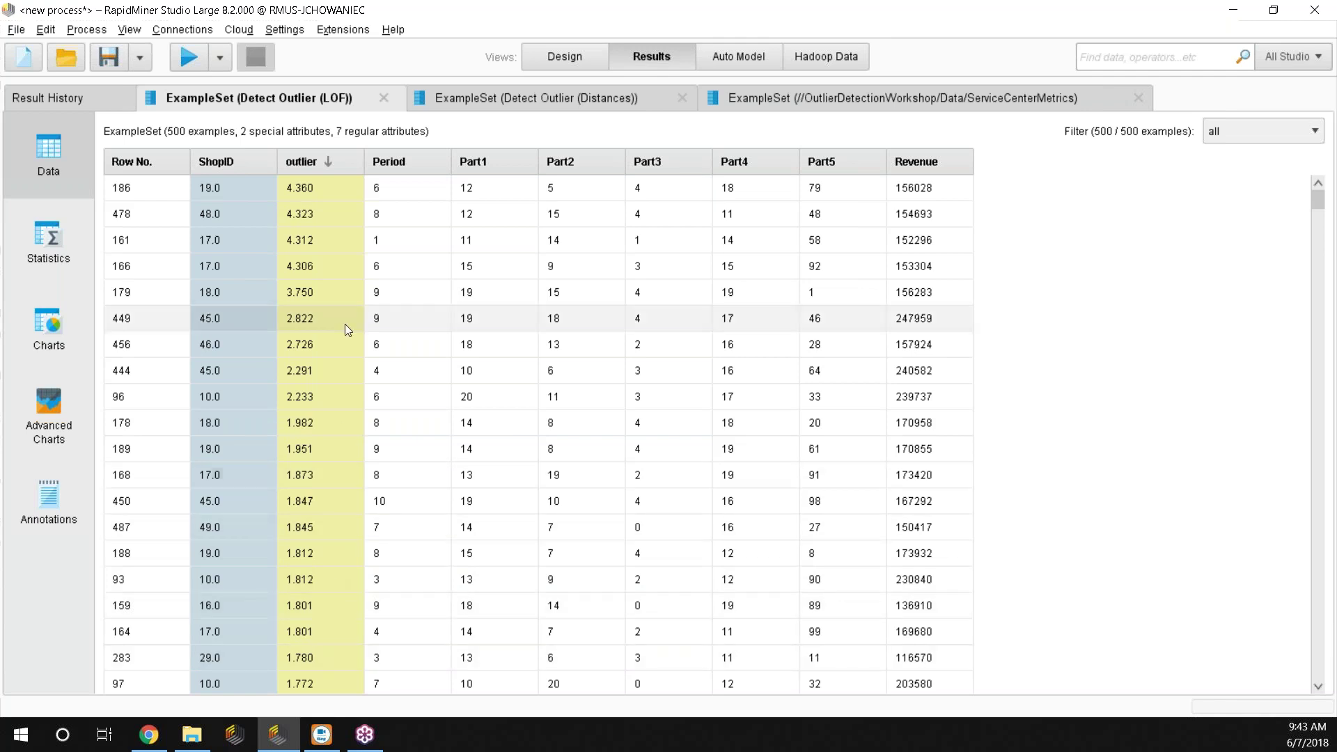
Close the ServiceCenterMetrics example set and look through the highest-scoring rows of the LOF results.
{"action": "left_click", "coordinate": [1138, 98]}
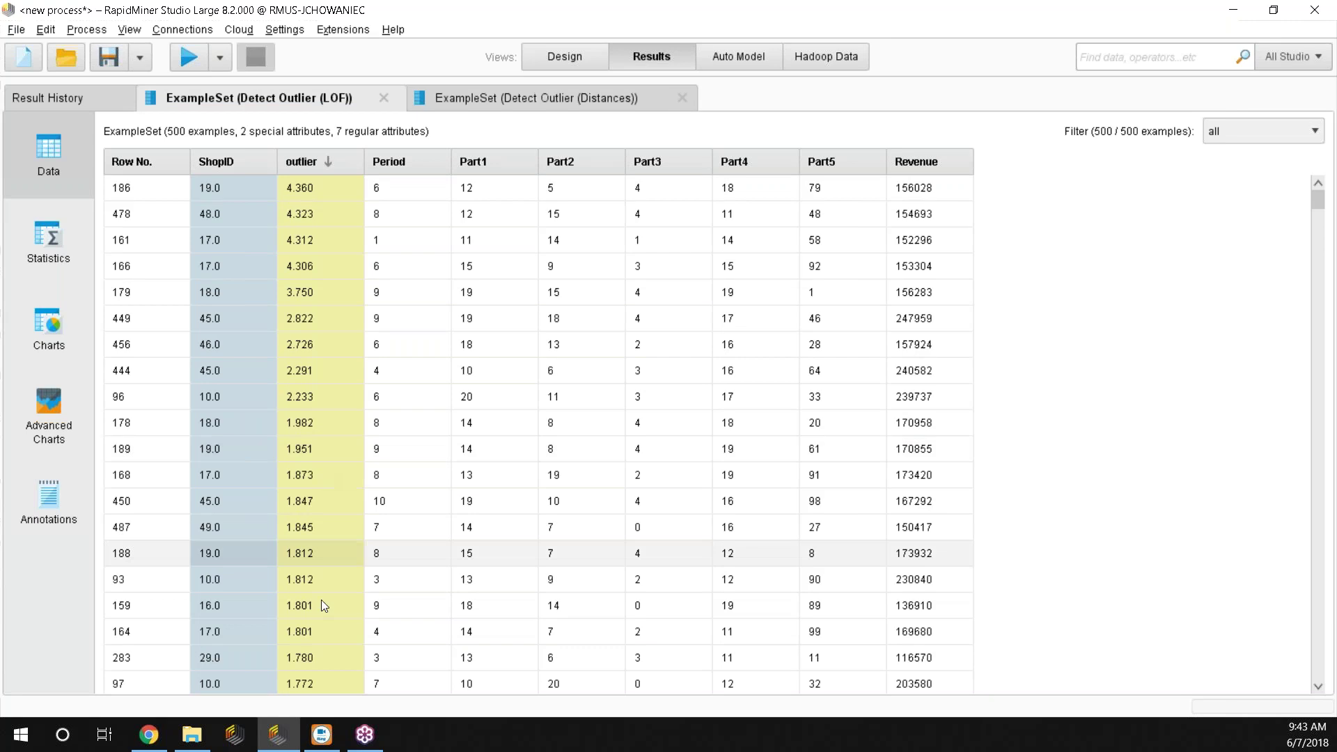
{"action": "scroll", "coordinate": [321, 601], "scroll_direction": "down", "scroll_amount": 4}
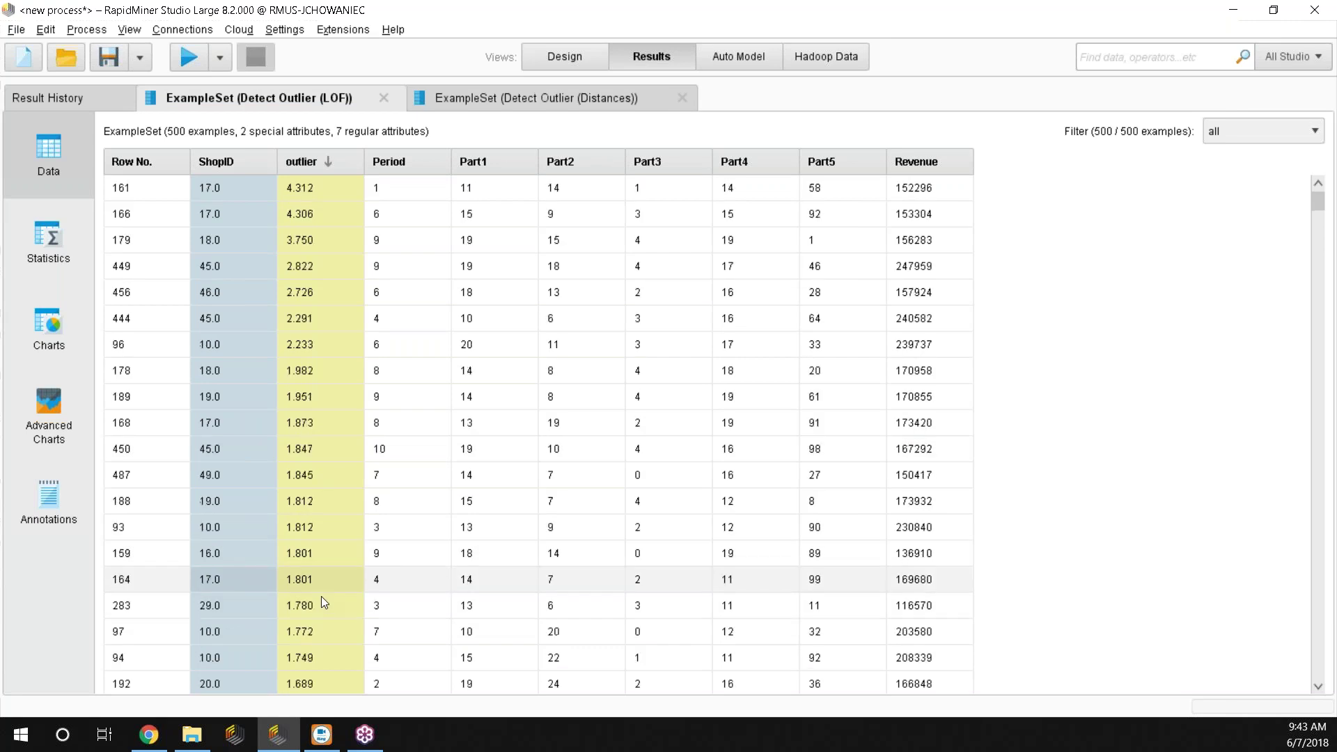
{"action": "scroll", "coordinate": [316, 629], "scroll_direction": "down", "scroll_amount": 4}
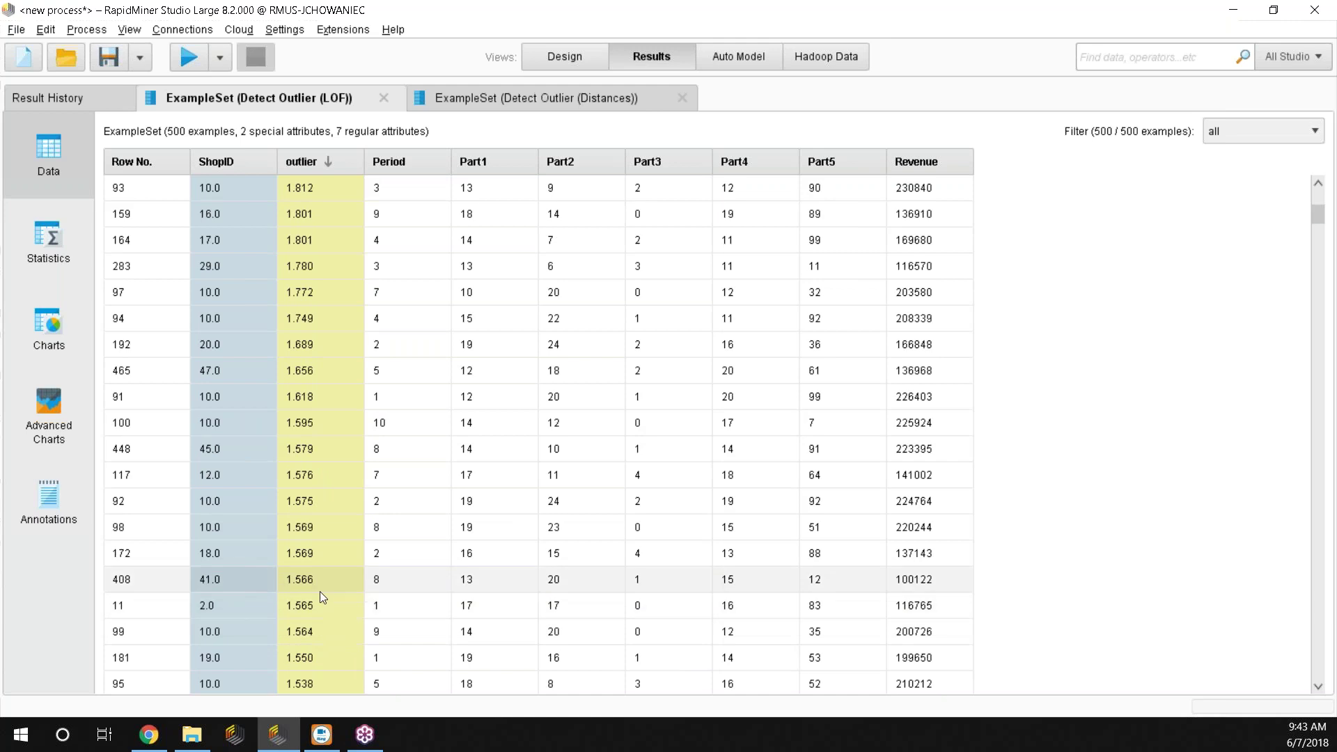
{"action": "scroll", "coordinate": [320, 589], "scroll_direction": "up", "scroll_amount": 4}
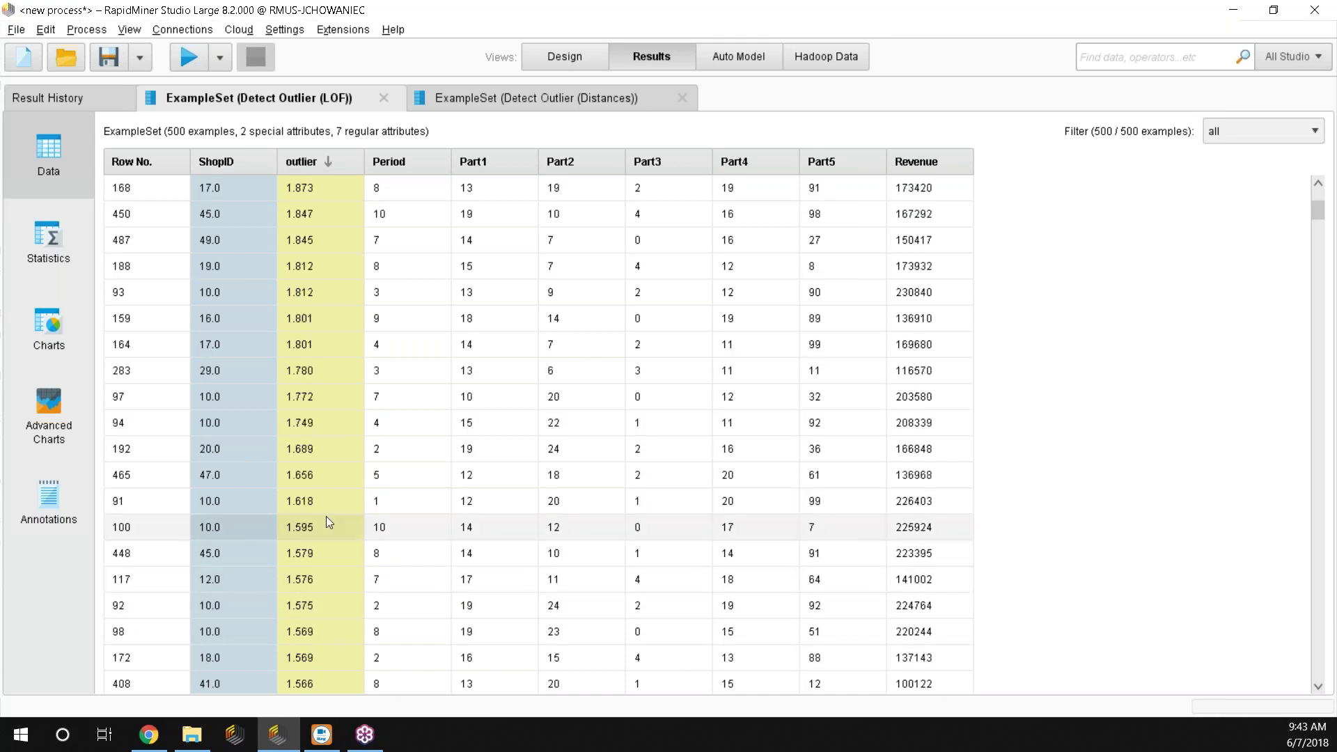
{"action": "scroll", "coordinate": [320, 487], "scroll_direction": "up", "scroll_amount": 3}
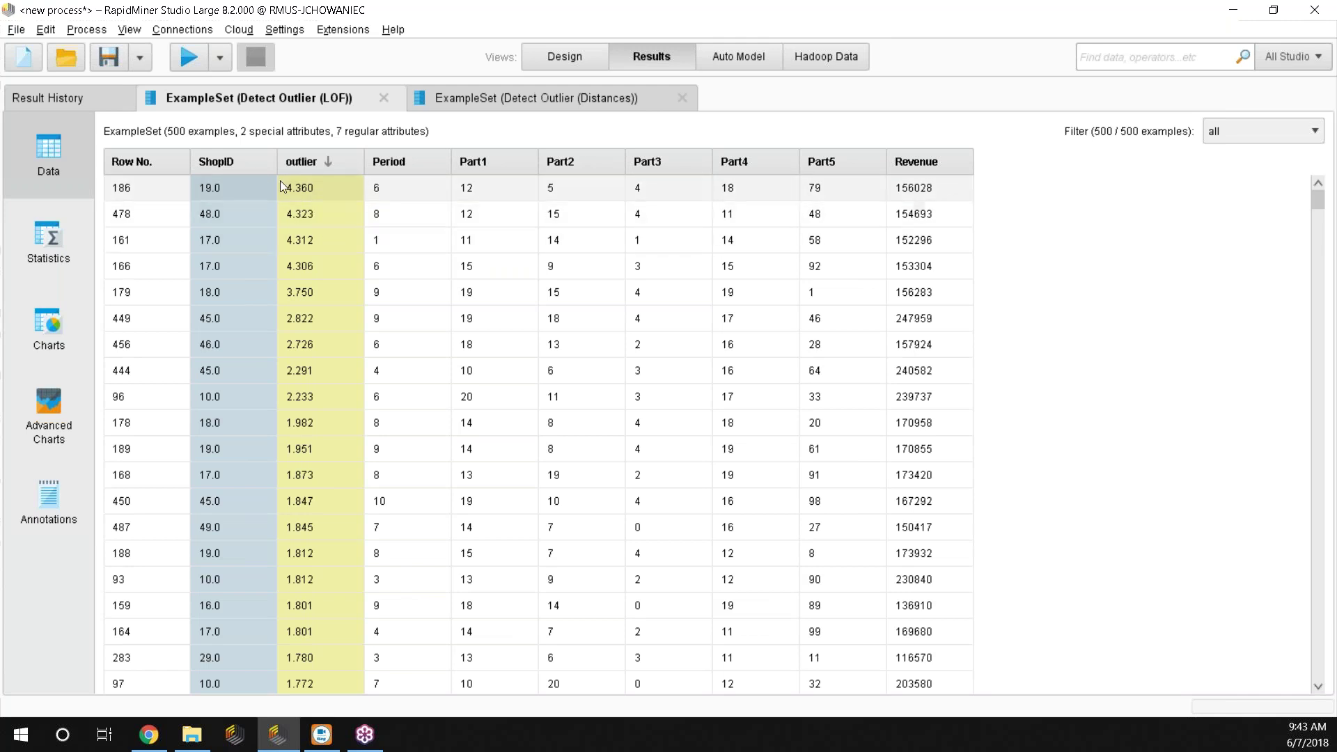
Examine the LOF result statistics, expanding the distributions of Part1 through Part5 and Revenue to compare their ranges and deviations.
{"action": "left_click", "coordinate": [36, 246]}
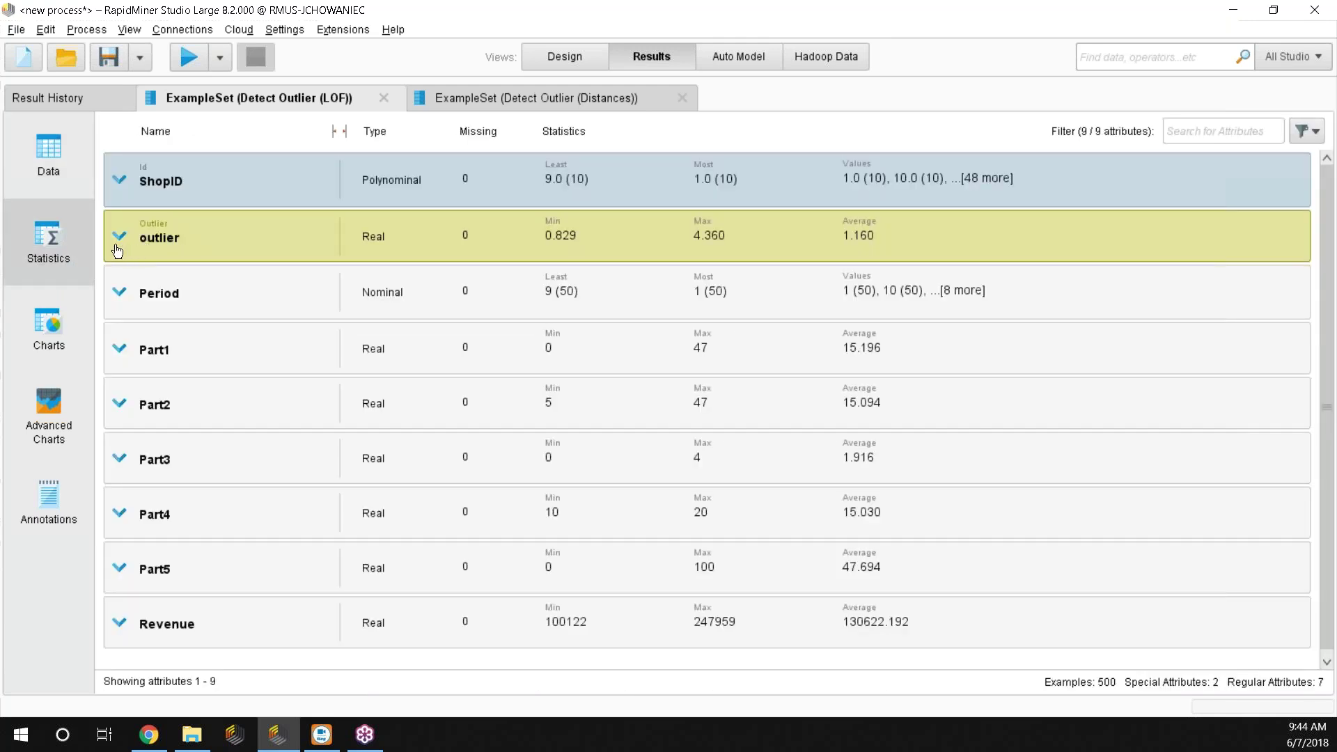
{"action": "left_click", "coordinate": [126, 346]}
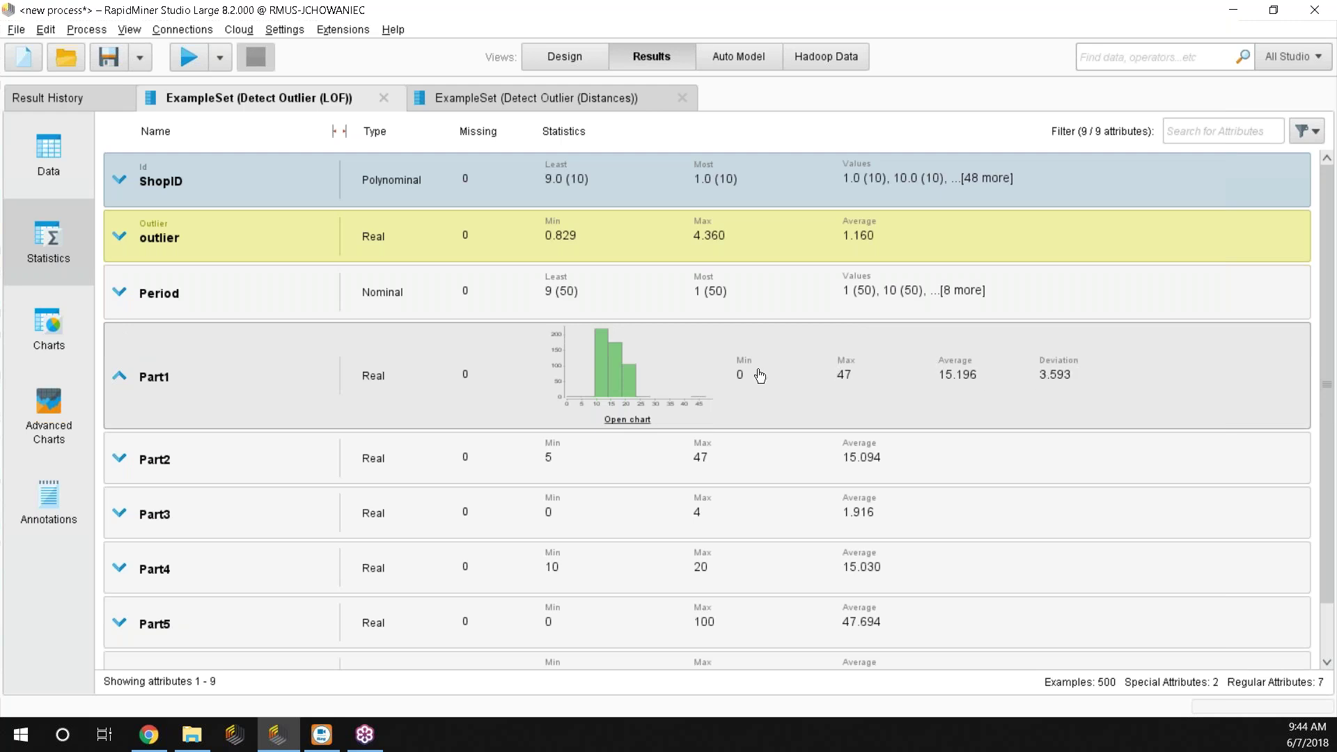
{"action": "left_click", "coordinate": [810, 479]}
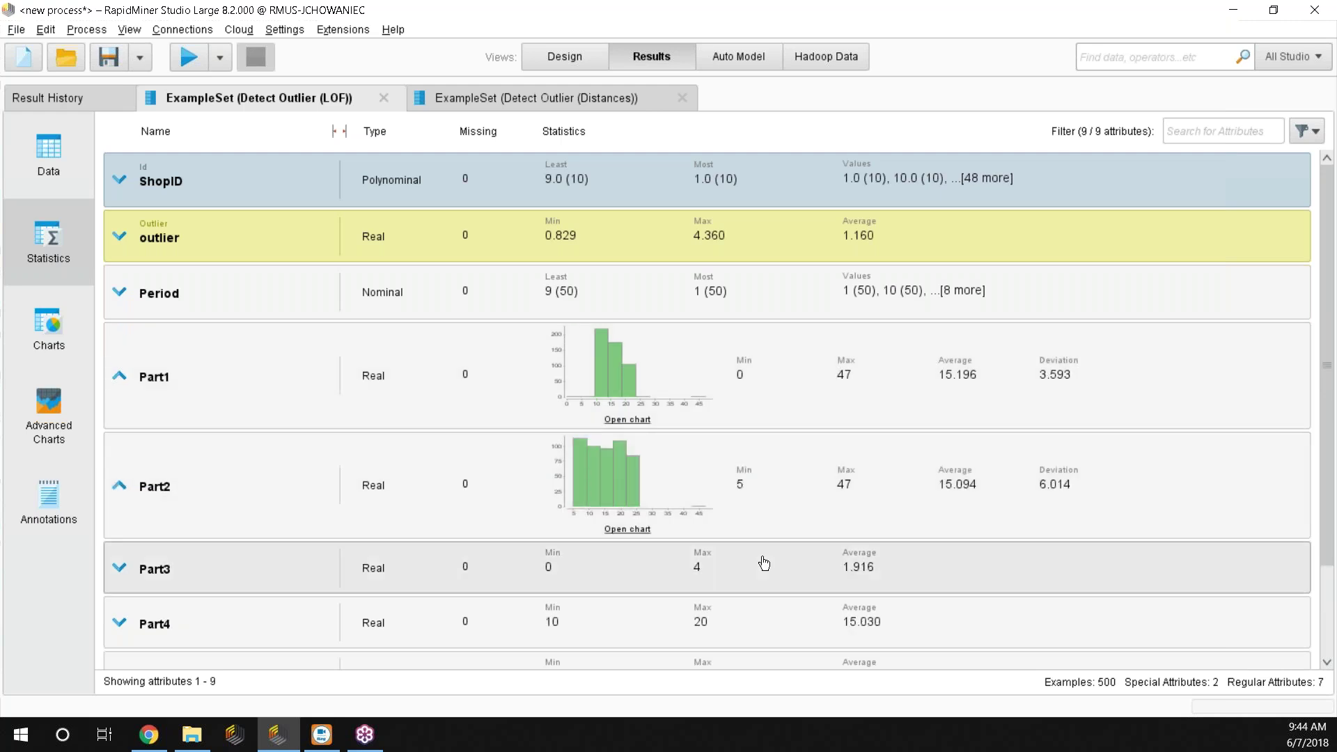
{"action": "left_click", "coordinate": [763, 560]}
{"action": "scroll", "coordinate": [898, 372], "scroll_direction": "down", "scroll_amount": 5}
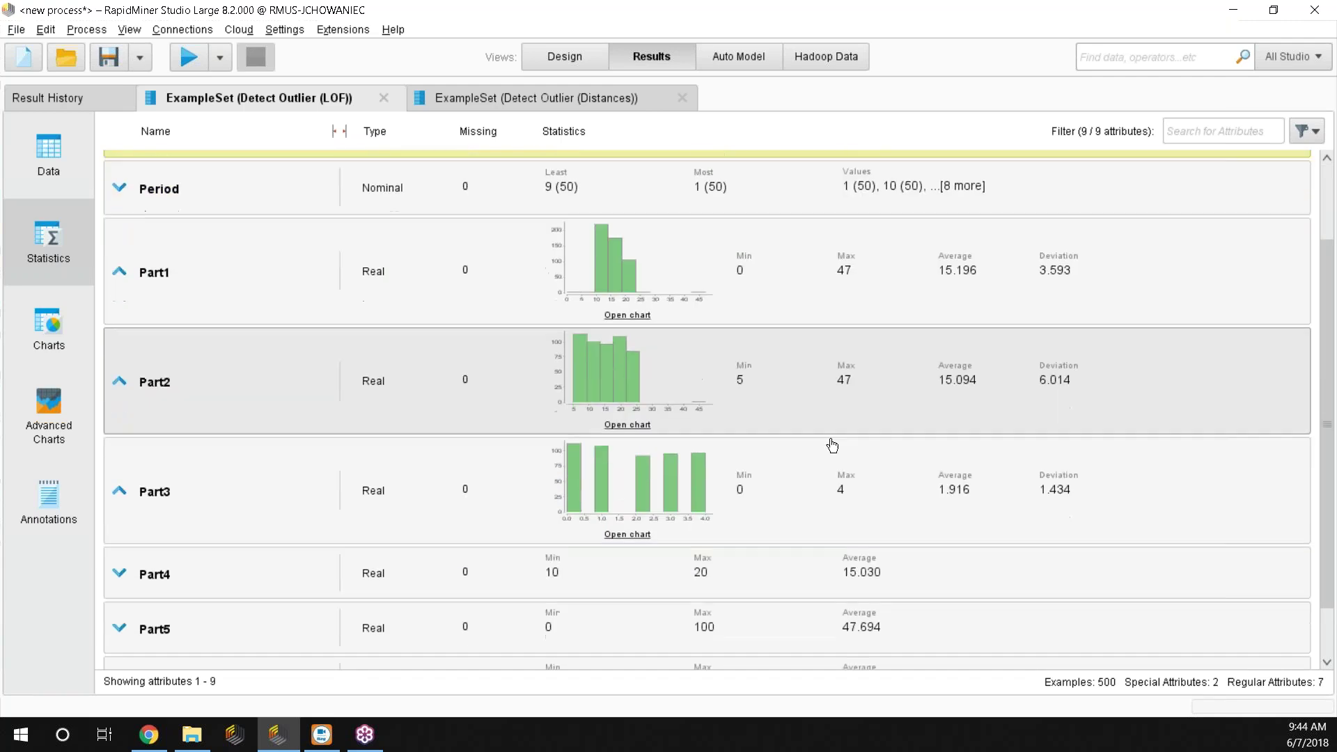
{"action": "left_click", "coordinate": [731, 528]}
{"action": "scroll", "coordinate": [758, 499], "scroll_direction": "down", "scroll_amount": 3}
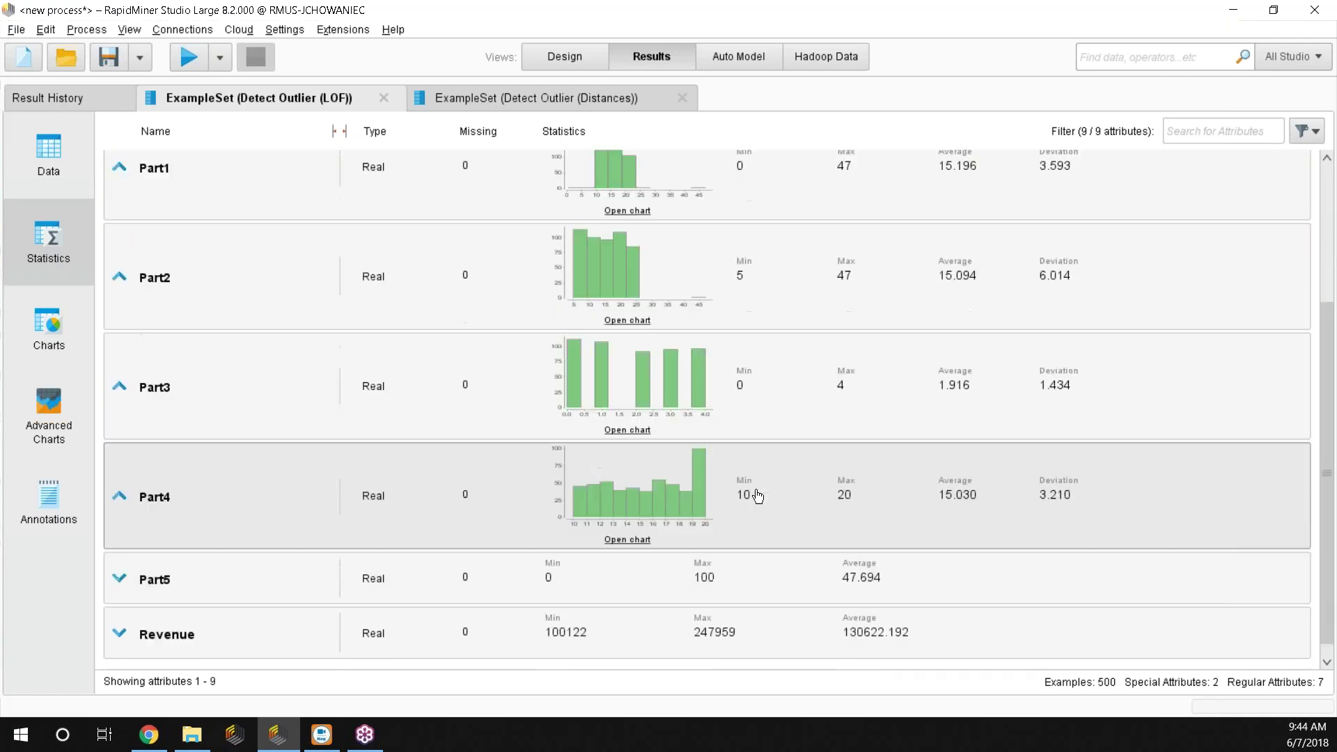
{"action": "left_click", "coordinate": [670, 577]}
{"action": "left_click", "coordinate": [764, 597]}
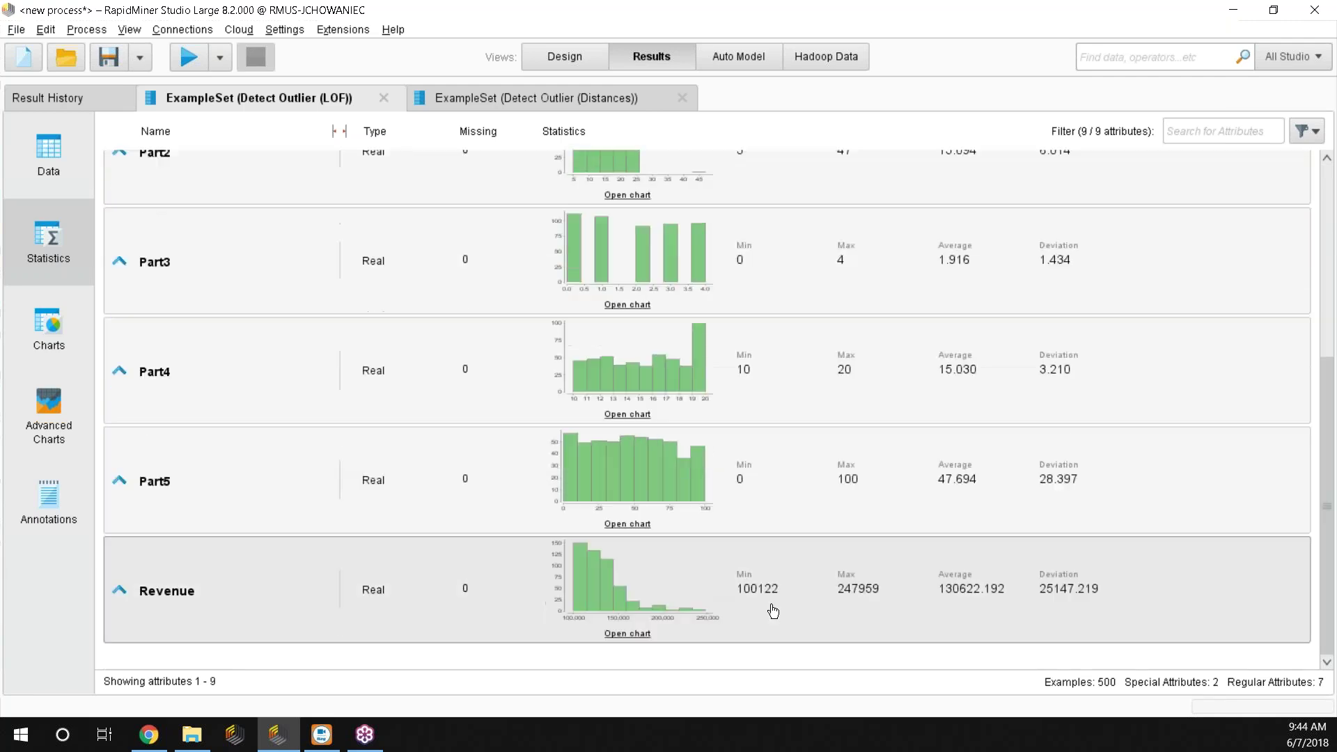
{"action": "scroll", "coordinate": [877, 507], "scroll_direction": "up", "scroll_amount": 3}
{"action": "scroll", "coordinate": [875, 506], "scroll_direction": "up", "scroll_amount": 5}
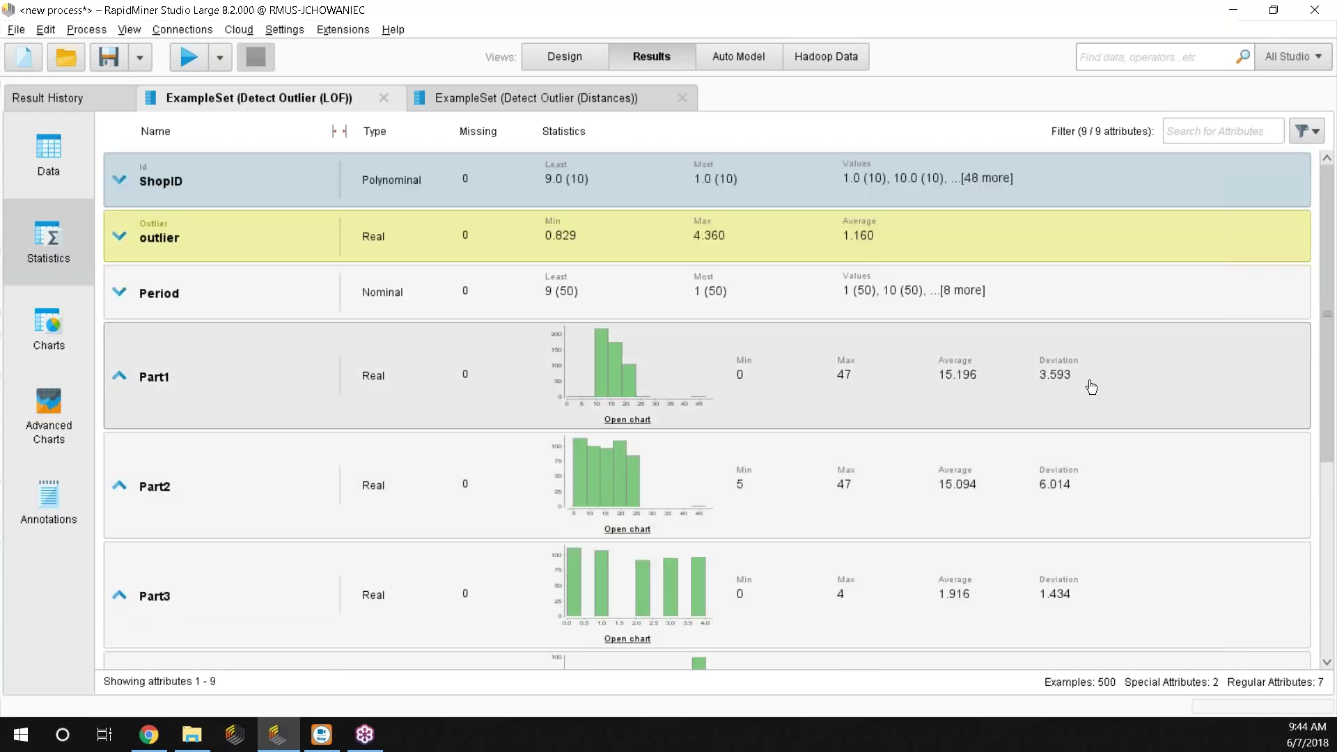
Return to the process design and store the process as 002RapidminerOutlier in the Process folder of OutlierDetectionWorkshop.
{"action": "left_click", "coordinate": [558, 55]}
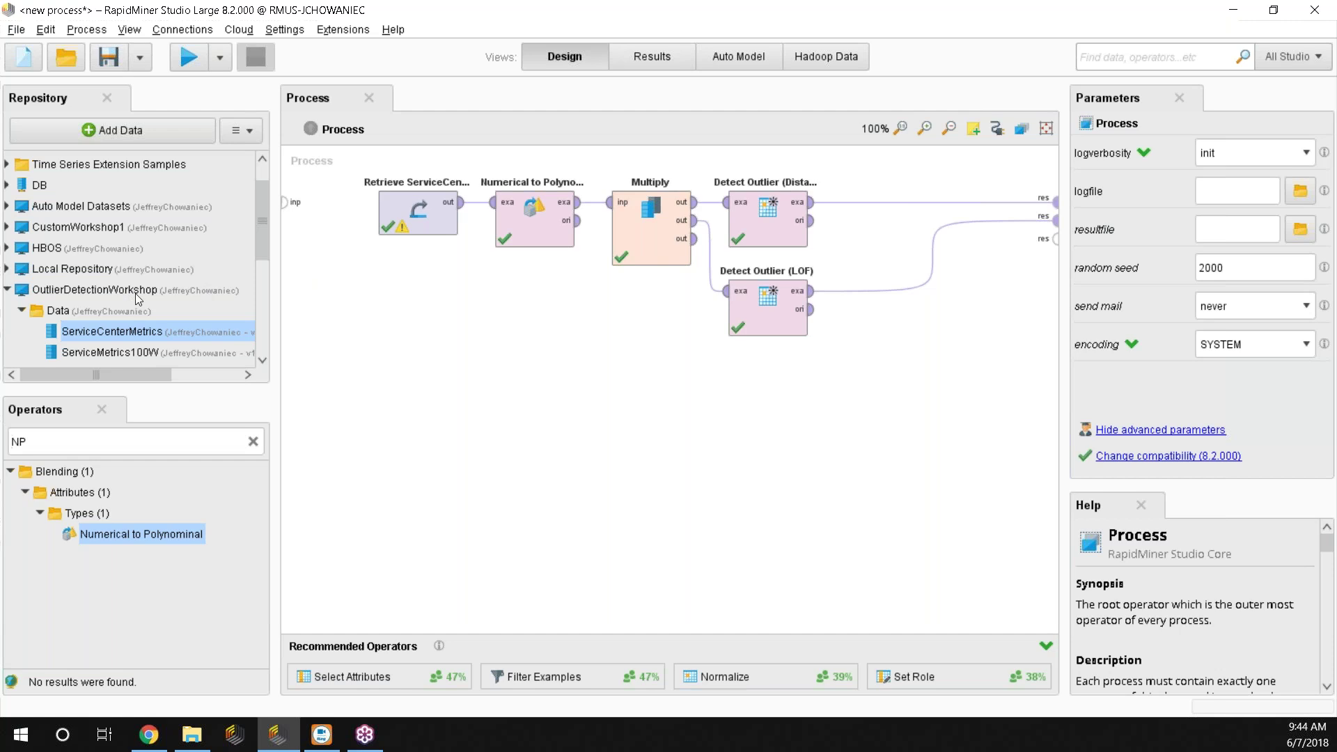
{"action": "scroll", "coordinate": [135, 294], "scroll_direction": "down", "scroll_amount": 3}
{"action": "left_click", "coordinate": [78, 296]}
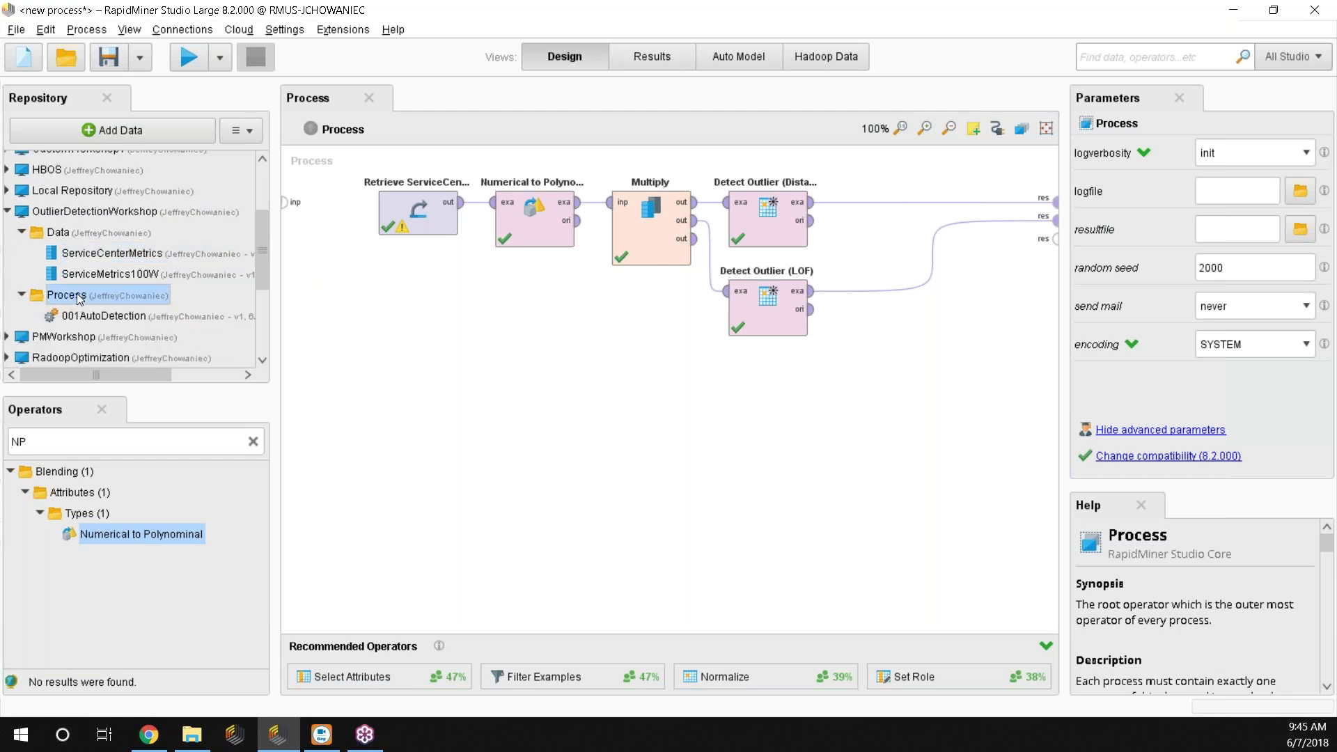
{"action": "right_click", "coordinate": [77, 297]}
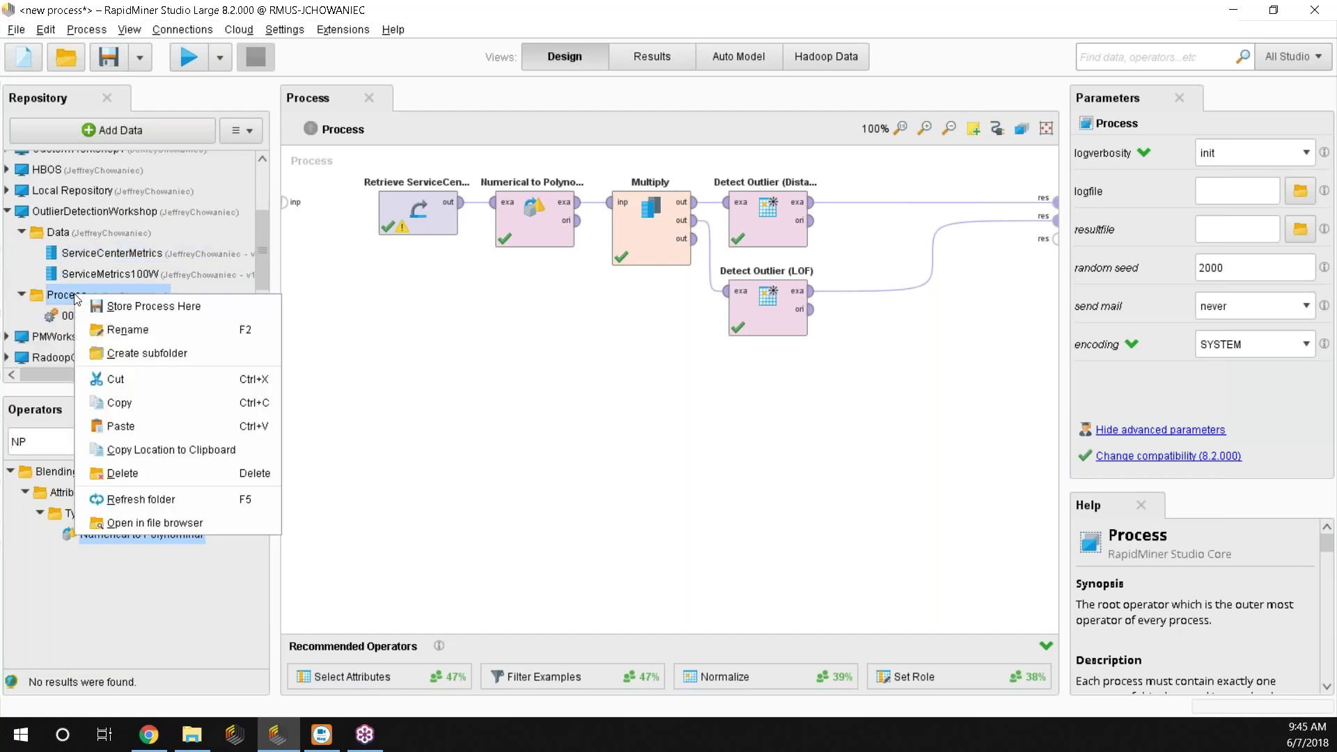
{"action": "left_click", "coordinate": [113, 308]}
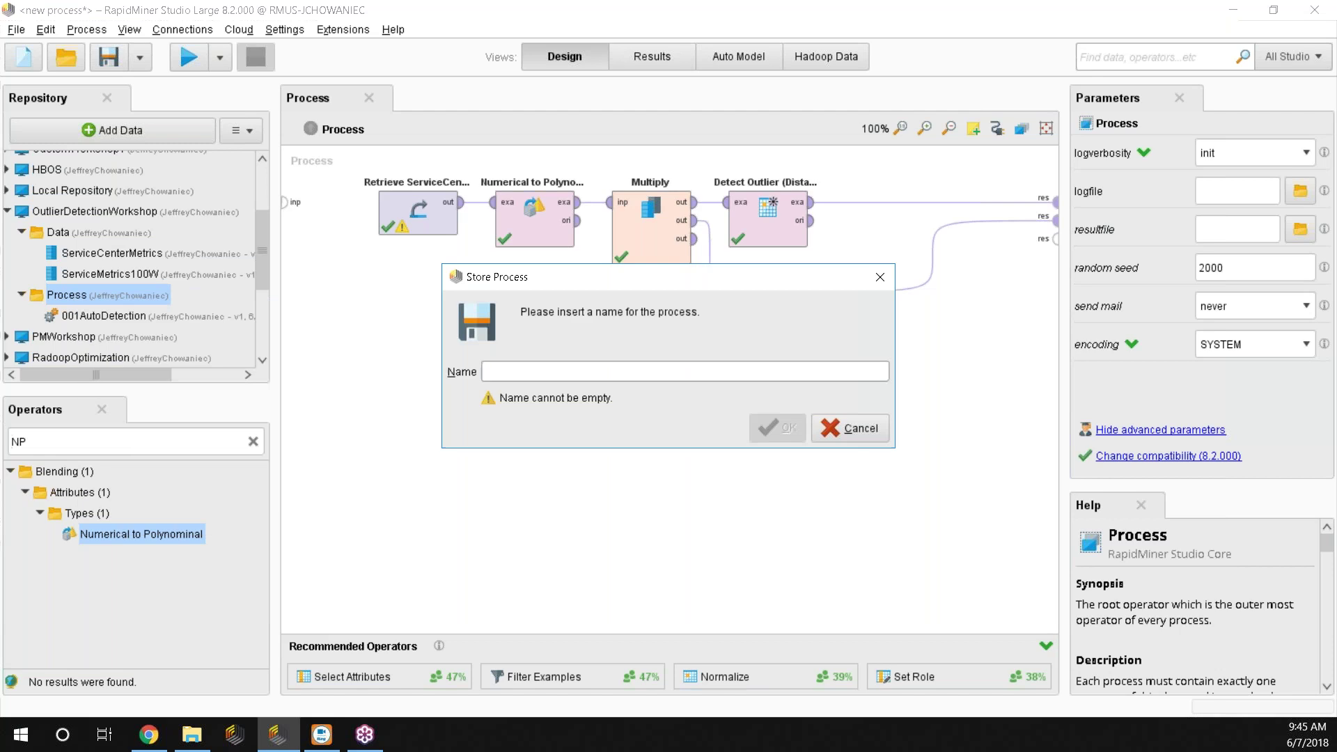
{"action": "type", "text": "002"}
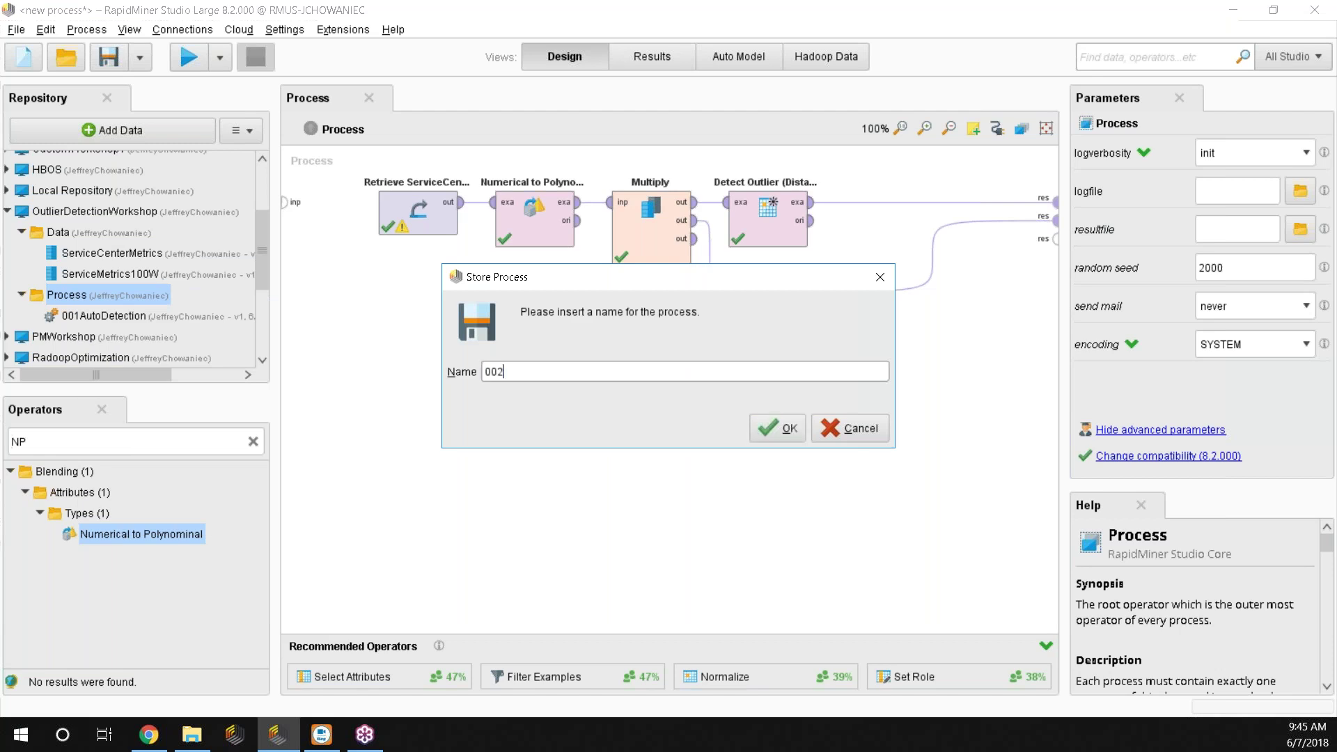
{"action": "type", "text": "RapidminerOutlier"}
{"action": "key", "text": "Return"}
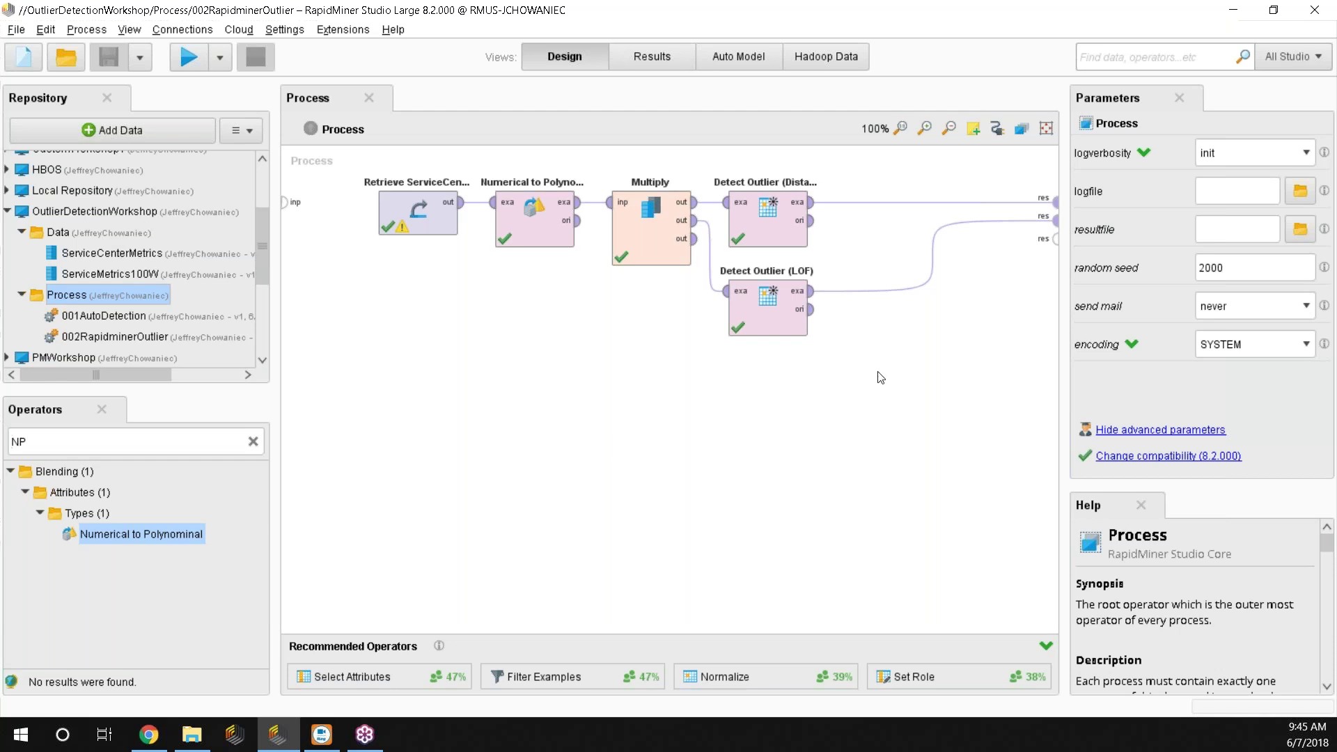
Disable Detect Outlier (Distances) and pull it out of the flow, re-enable it and reinsert it between Multiply and the first result.
{"action": "left_click", "coordinate": [780, 234]}
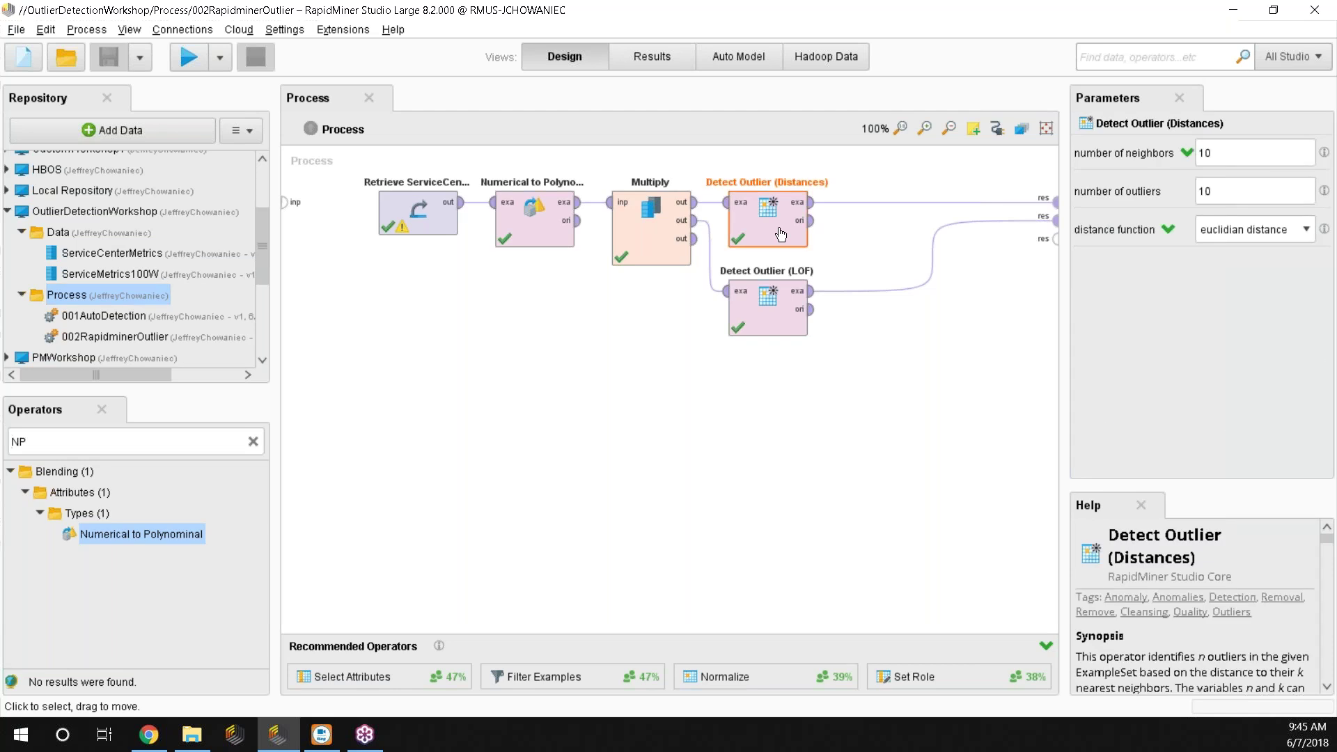
{"action": "key", "text": "ctrl+e"}
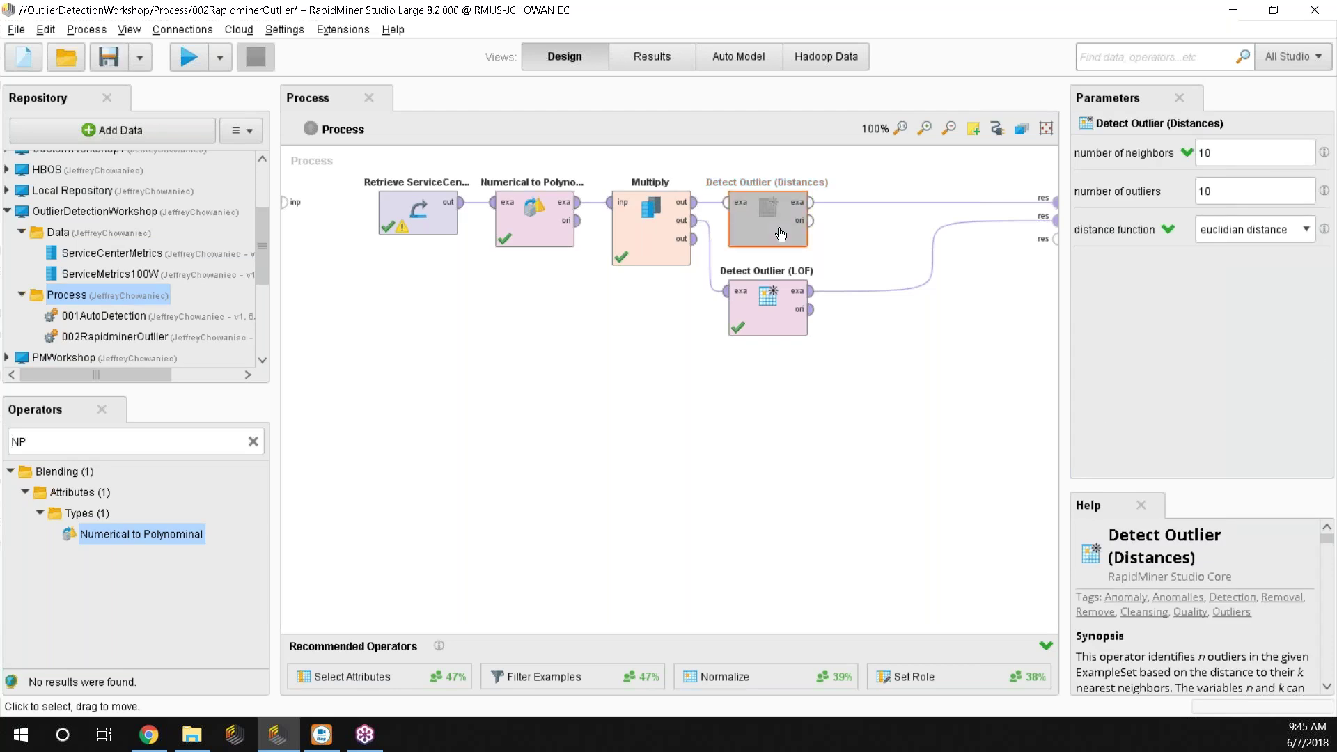
{"action": "left_click_drag", "start_coordinate": [780, 233], "coordinate": [431, 412]}
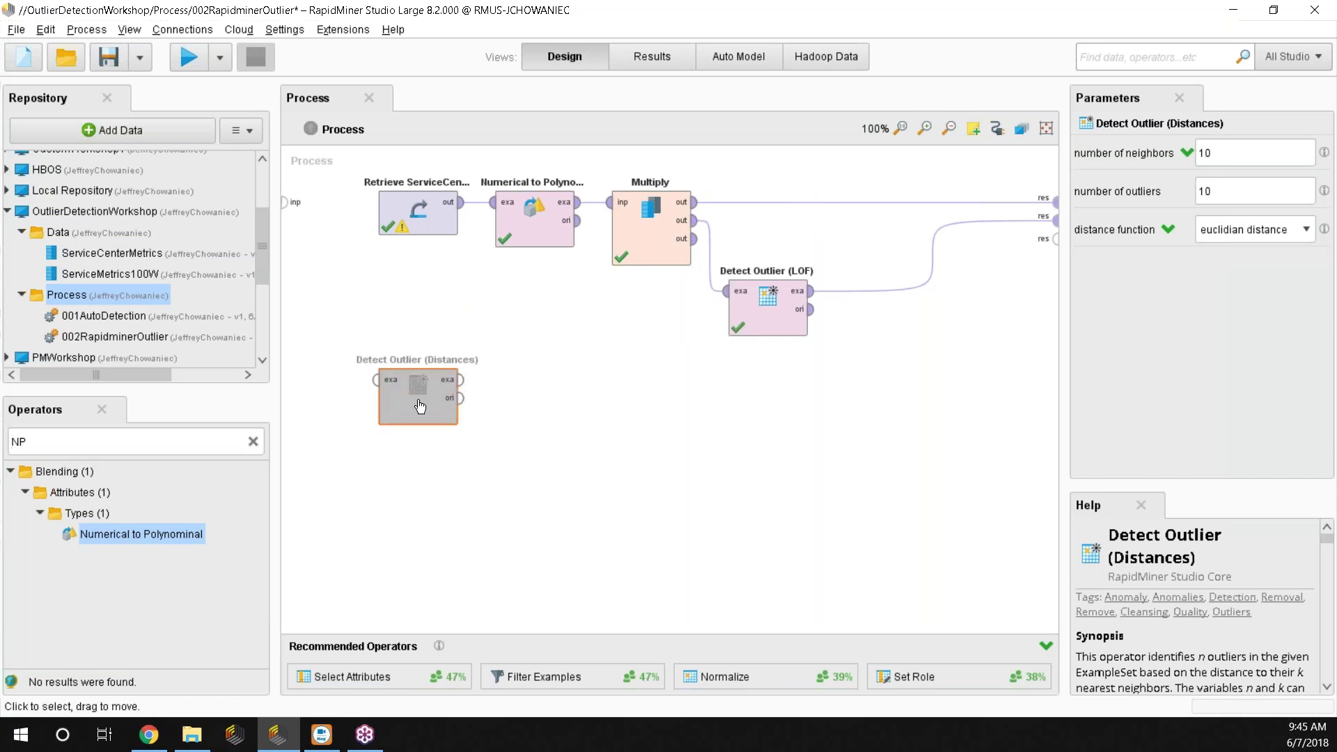
{"action": "key", "text": "ctrl+e"}
{"action": "left_click_drag", "start_coordinate": [418, 400], "coordinate": [808, 216]}
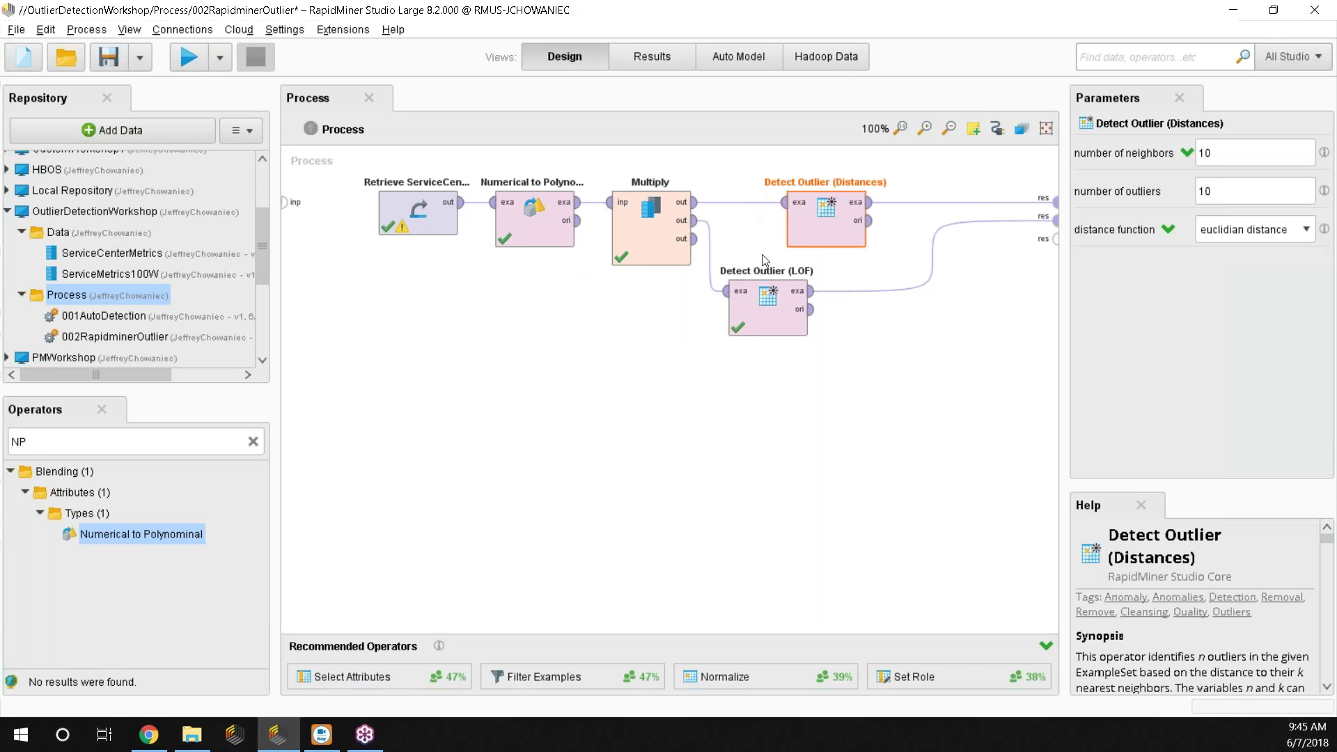
{"action": "left_click", "coordinate": [669, 495]}
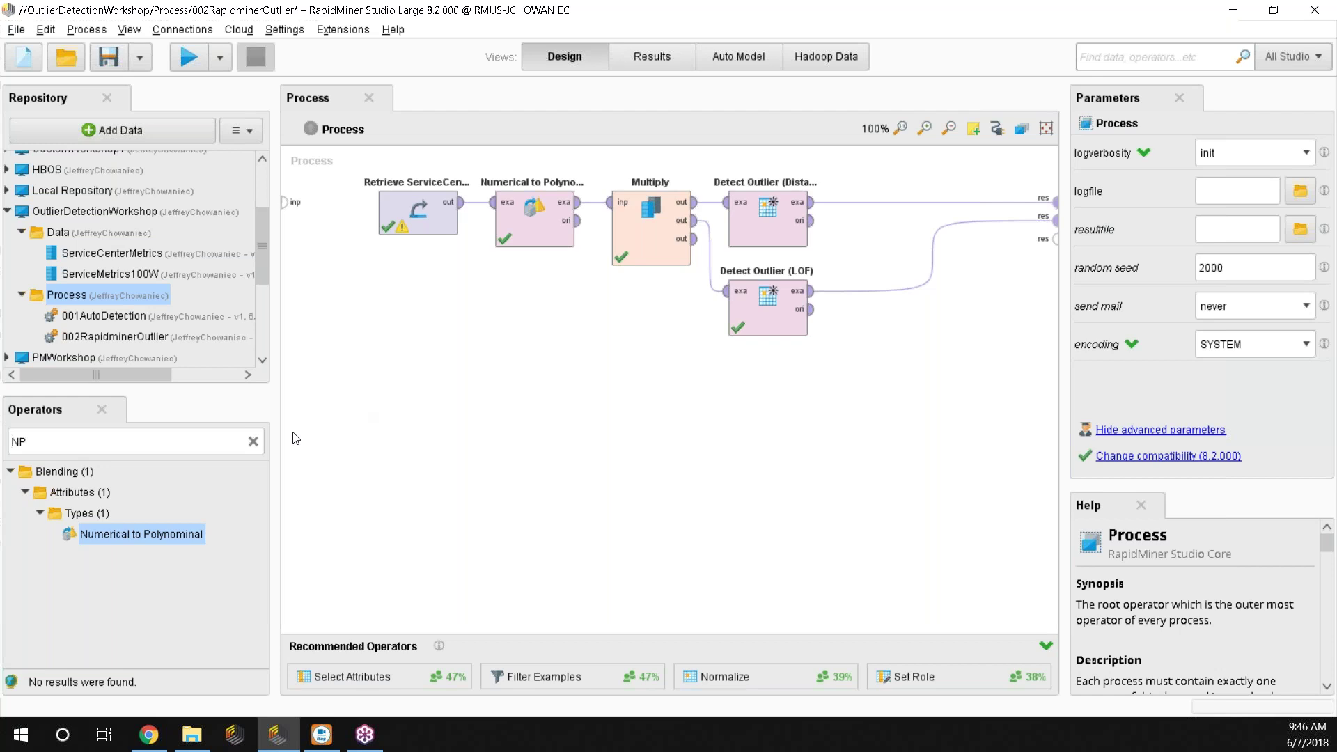
Search the operators for HBOS and add Histogram-based Outlier Score (HBOS) to the process below Detect Outlier (LOF).
{"action": "left_click", "coordinate": [258, 440]}
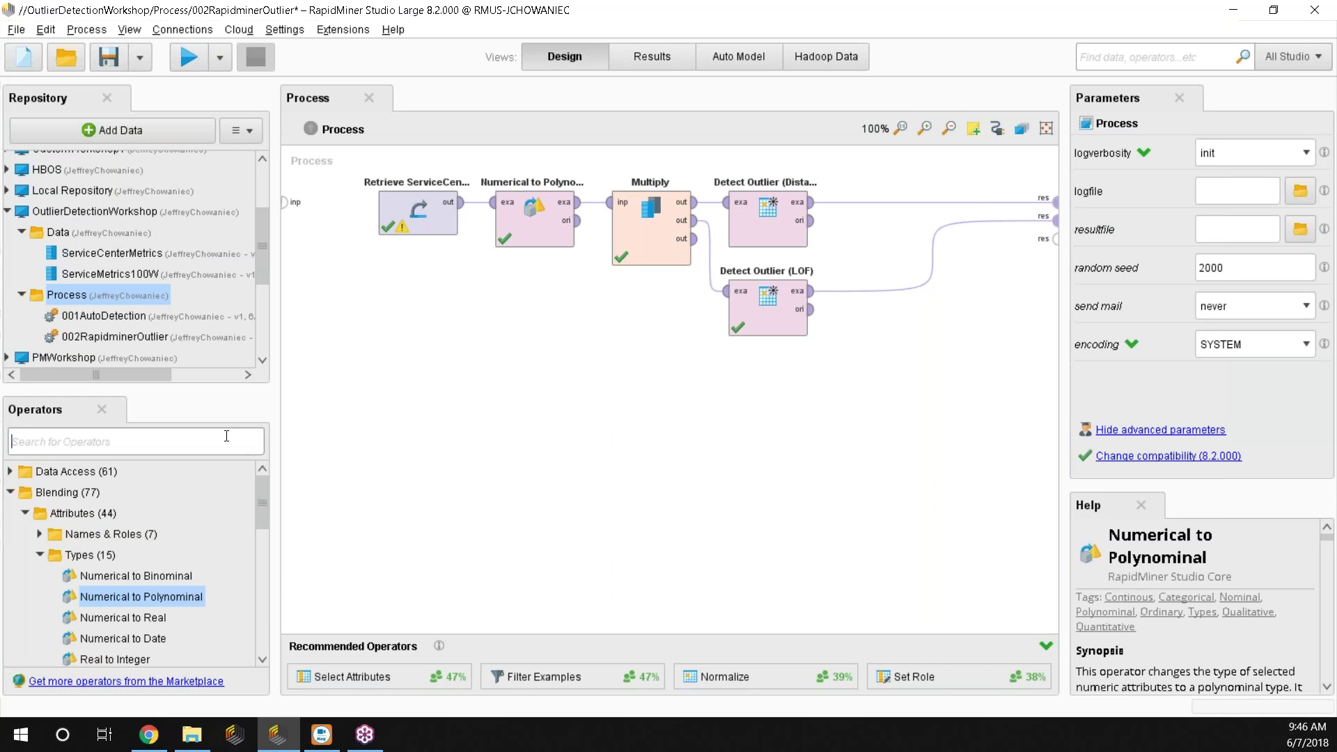
{"action": "type", "text": "HOB"}
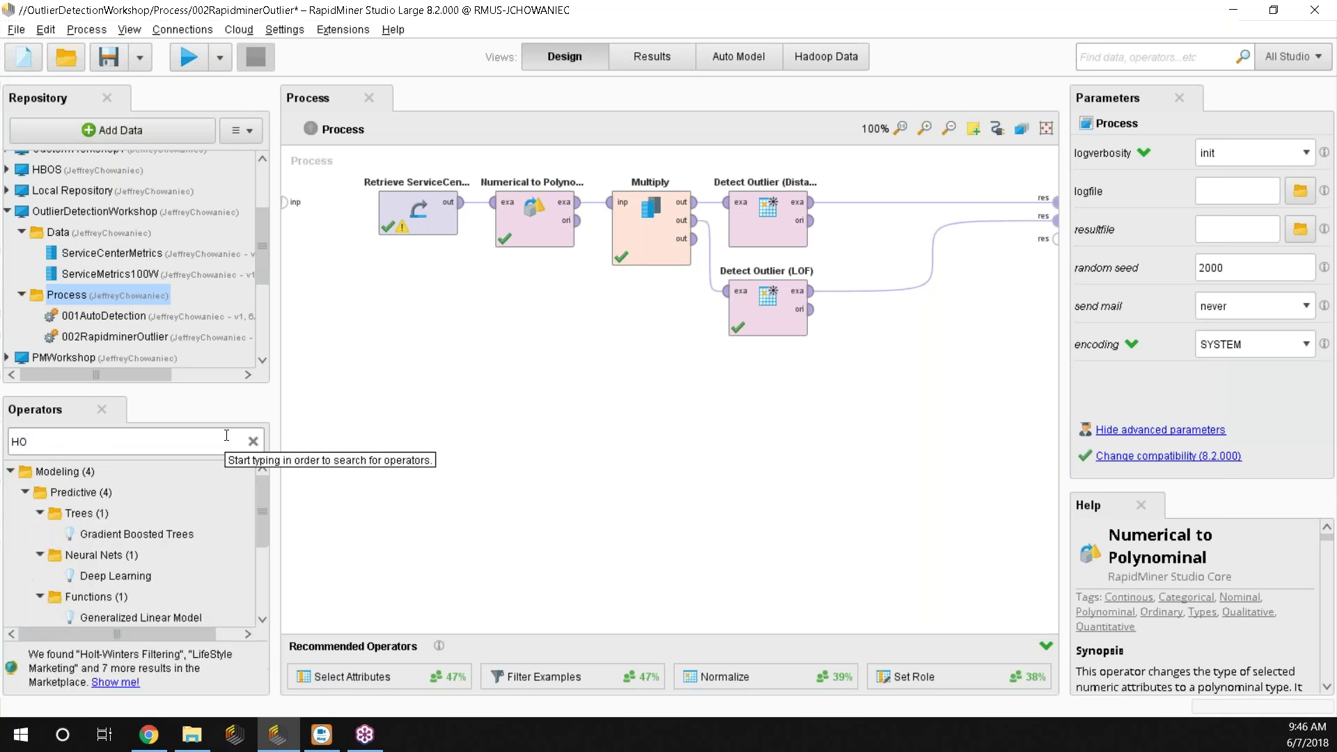
{"action": "key", "text": "BackSpace"}
{"action": "key", "text": "BackSpace"}
{"action": "type", "text": "BOS"}
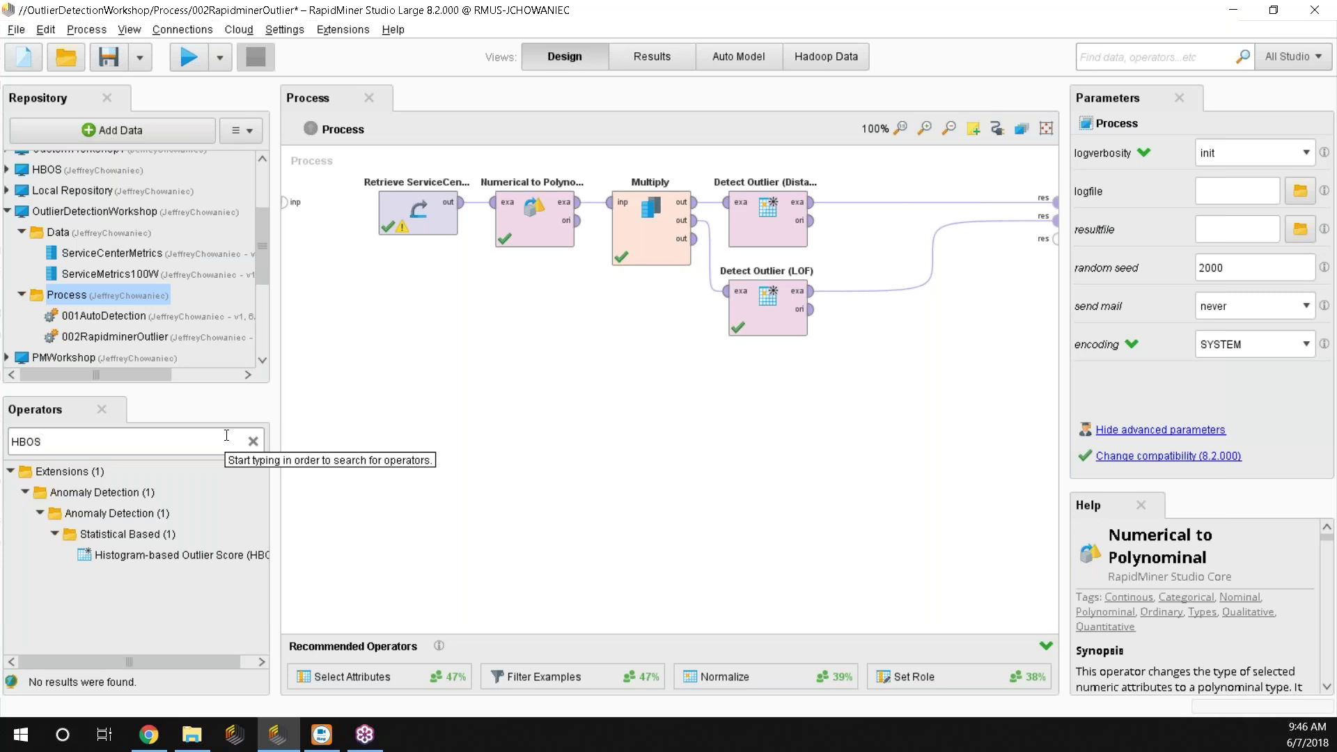
{"action": "left_click_drag", "start_coordinate": [195, 555], "coordinate": [638, 443]}
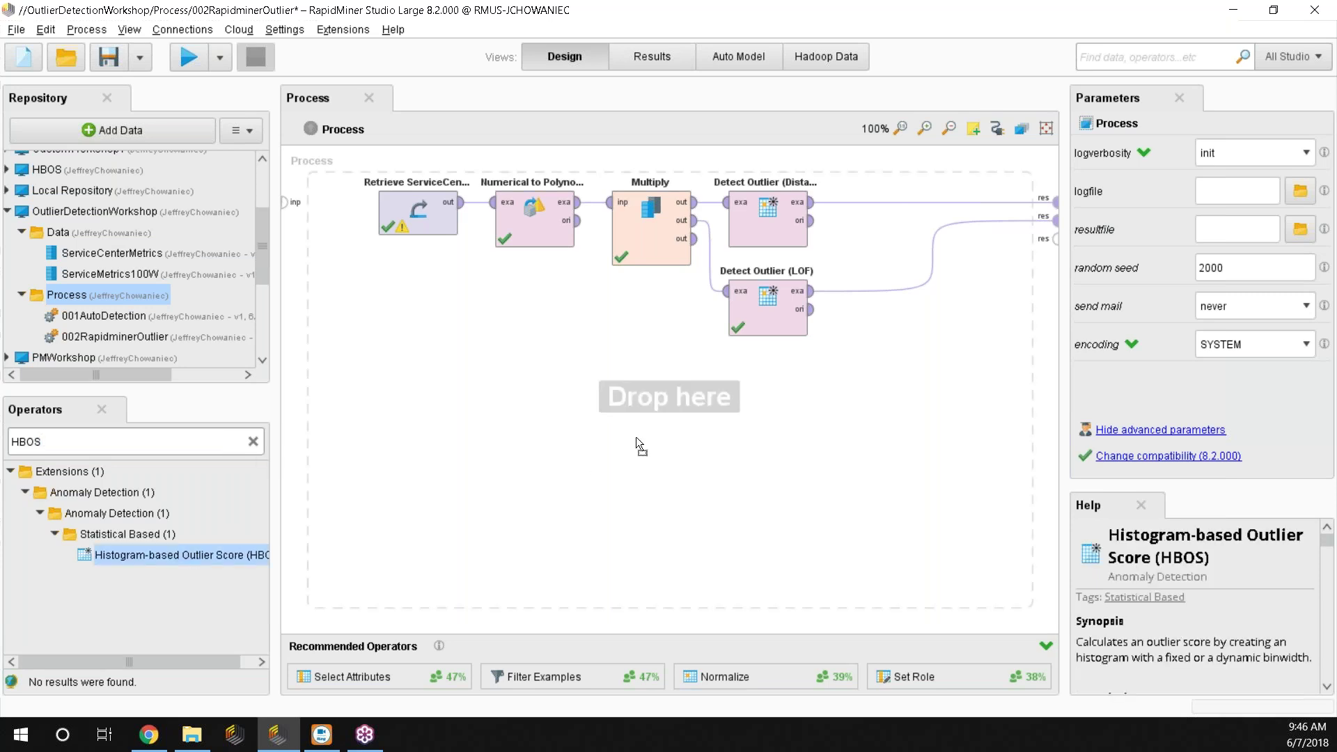
{"action": "left_click_drag", "start_coordinate": [758, 409], "coordinate": [758, 408]}
Connect Multiply's third output to the HBOS example set input and align the HBOS operator beneath Detect Outlier (LOF).
{"action": "left_click", "coordinate": [688, 256]}
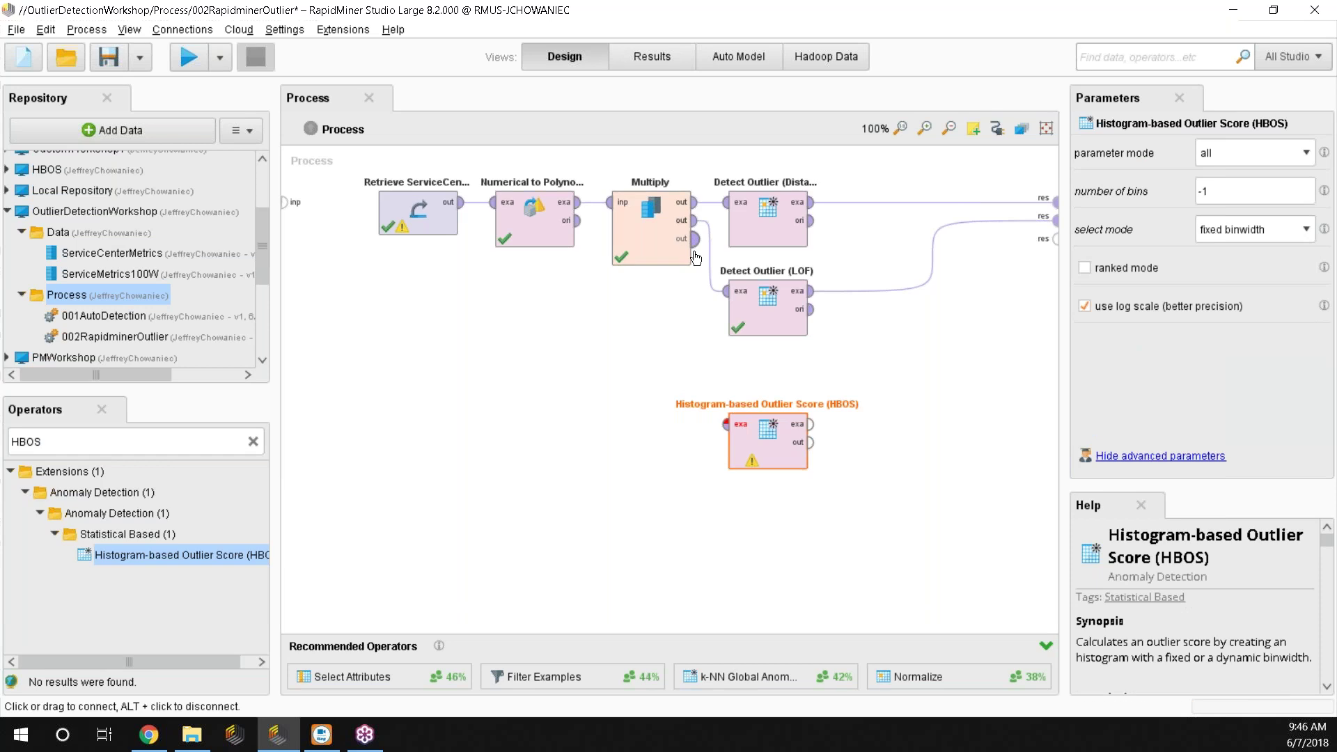
{"action": "left_click_drag", "start_coordinate": [696, 256], "coordinate": [726, 424]}
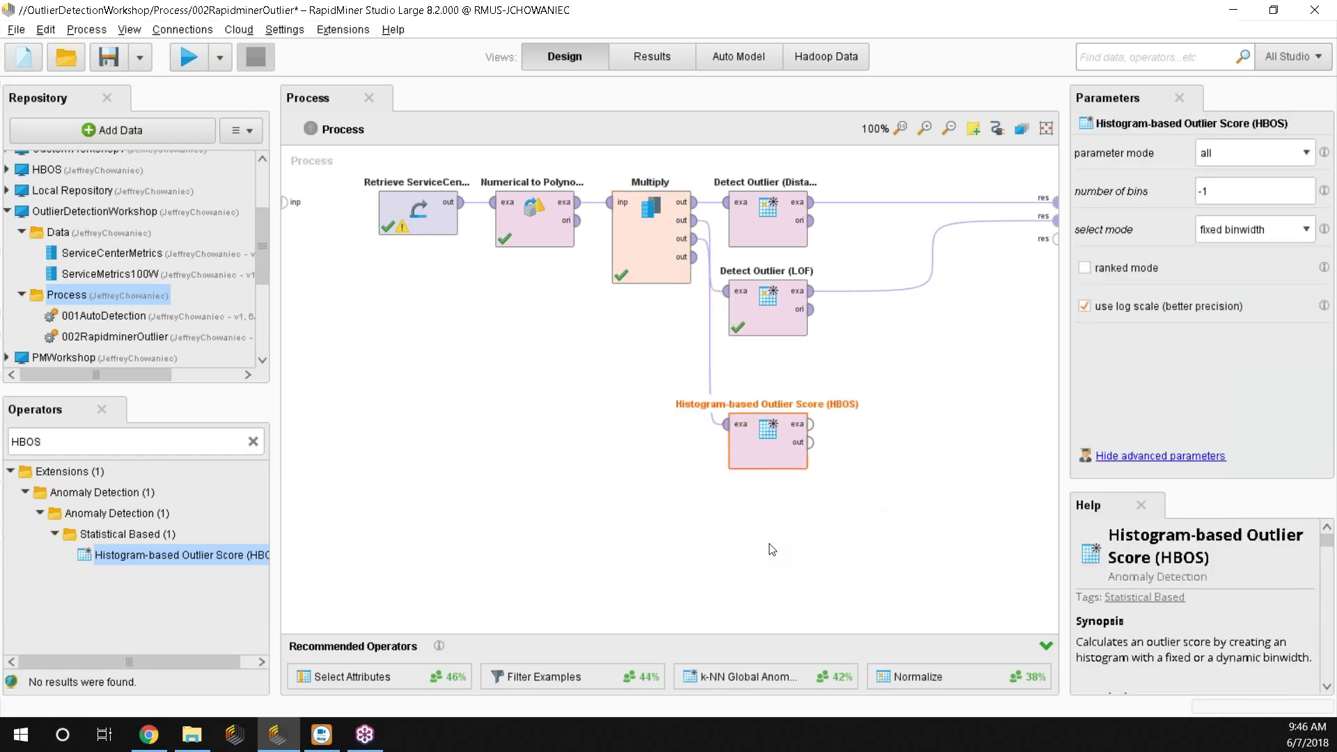
{"action": "left_click_drag", "start_coordinate": [766, 449], "coordinate": [765, 404]}
{"action": "left_click", "coordinate": [802, 495]}
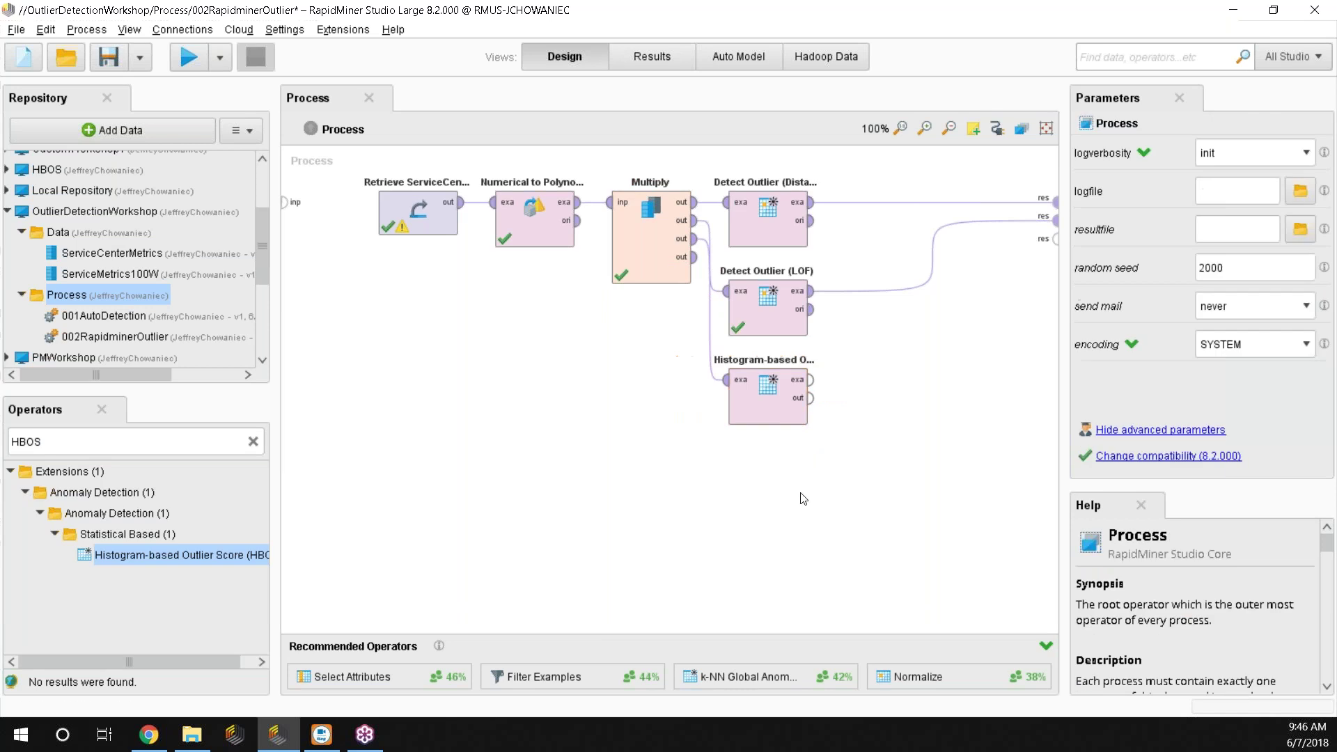
Connect both outputs of the HBOS operator to the process's third and fourth result ports.
{"action": "left_click", "coordinate": [801, 420]}
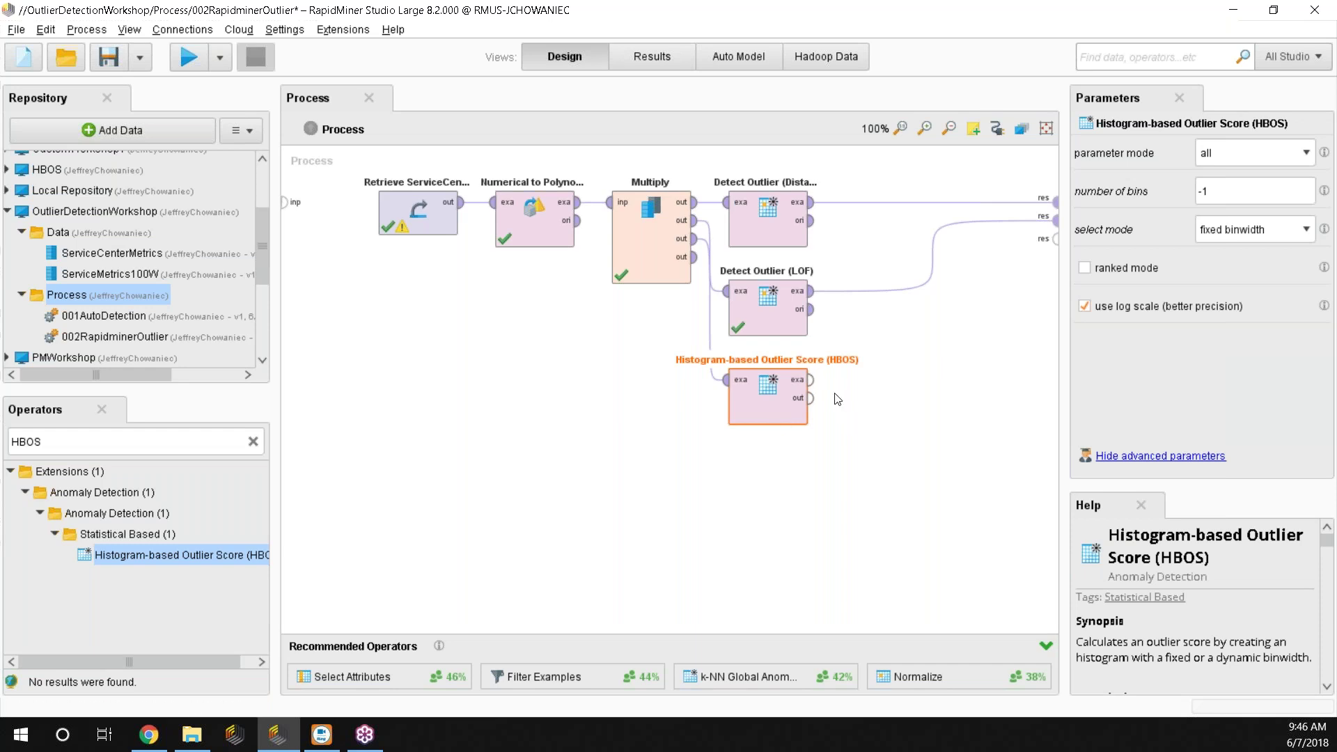
{"action": "left_click_drag", "start_coordinate": [820, 387], "coordinate": [1055, 239]}
{"action": "left_click", "coordinate": [817, 418]}
{"action": "left_click_drag", "start_coordinate": [810, 398], "coordinate": [1053, 268]}
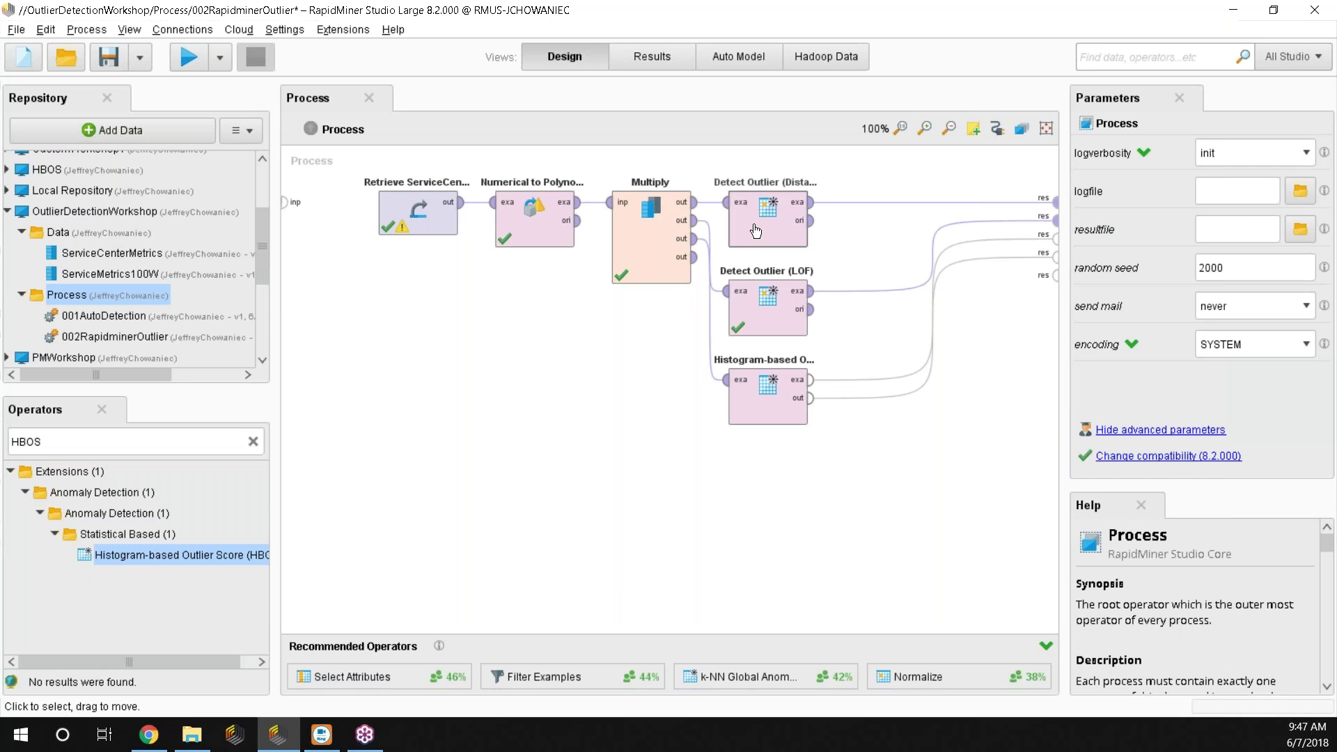
Run the process and look at the Multiply, LOF and Distances example sets, checking them against the operator connections in the process design.
{"action": "left_click", "coordinate": [186, 65]}
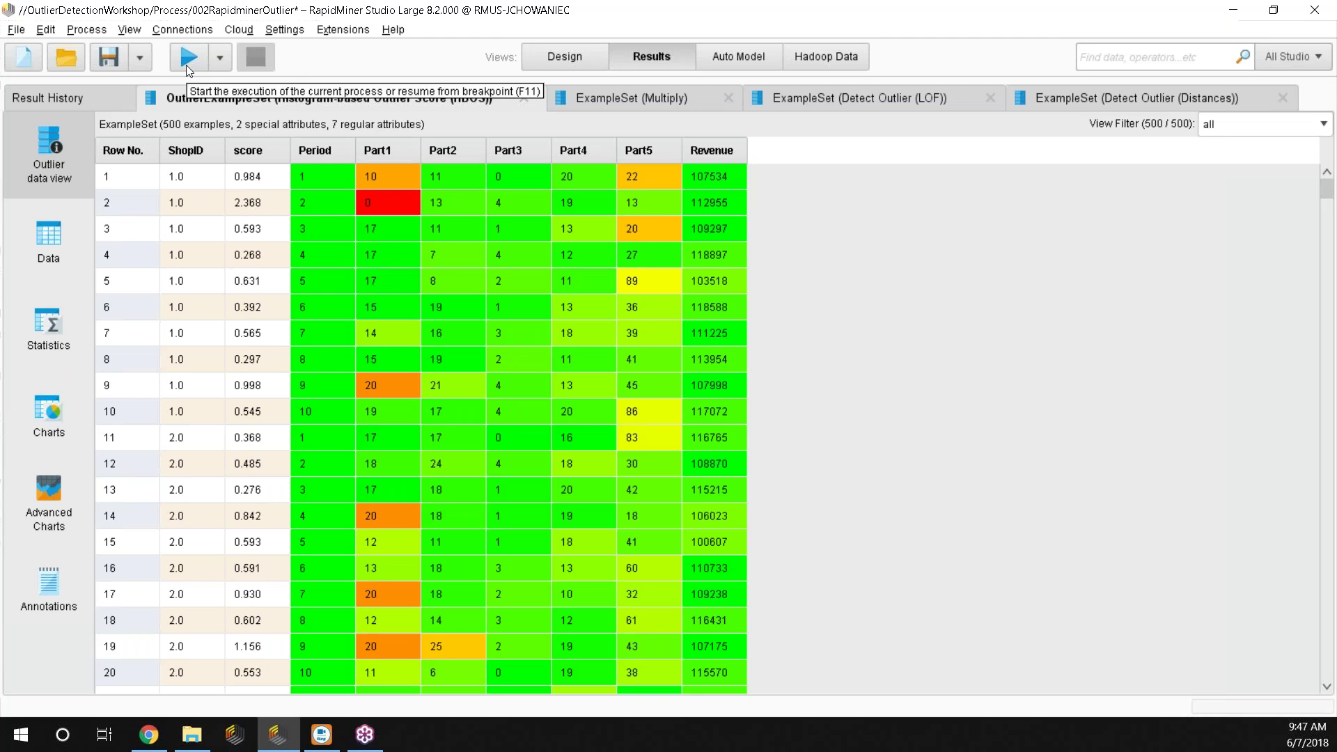
{"action": "left_click", "coordinate": [616, 101]}
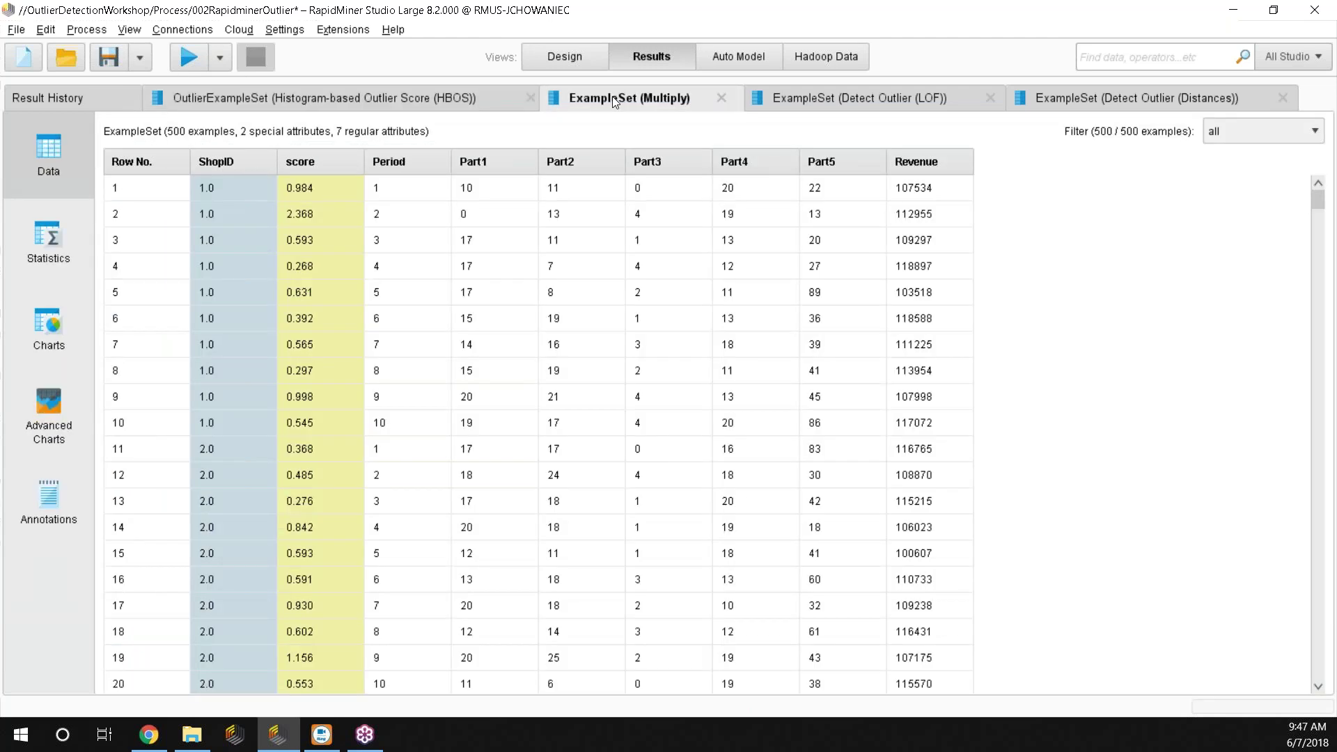
{"action": "left_click", "coordinate": [873, 97]}
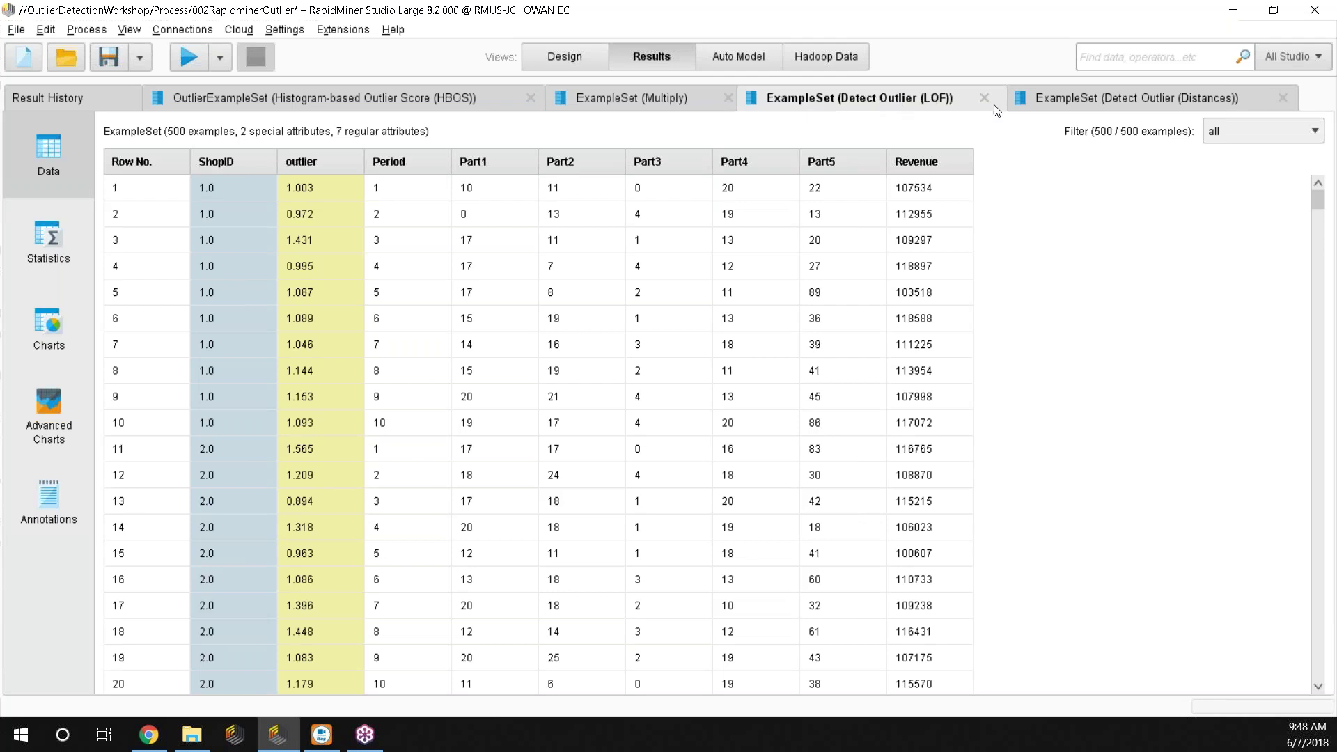
{"action": "left_click", "coordinate": [1098, 103]}
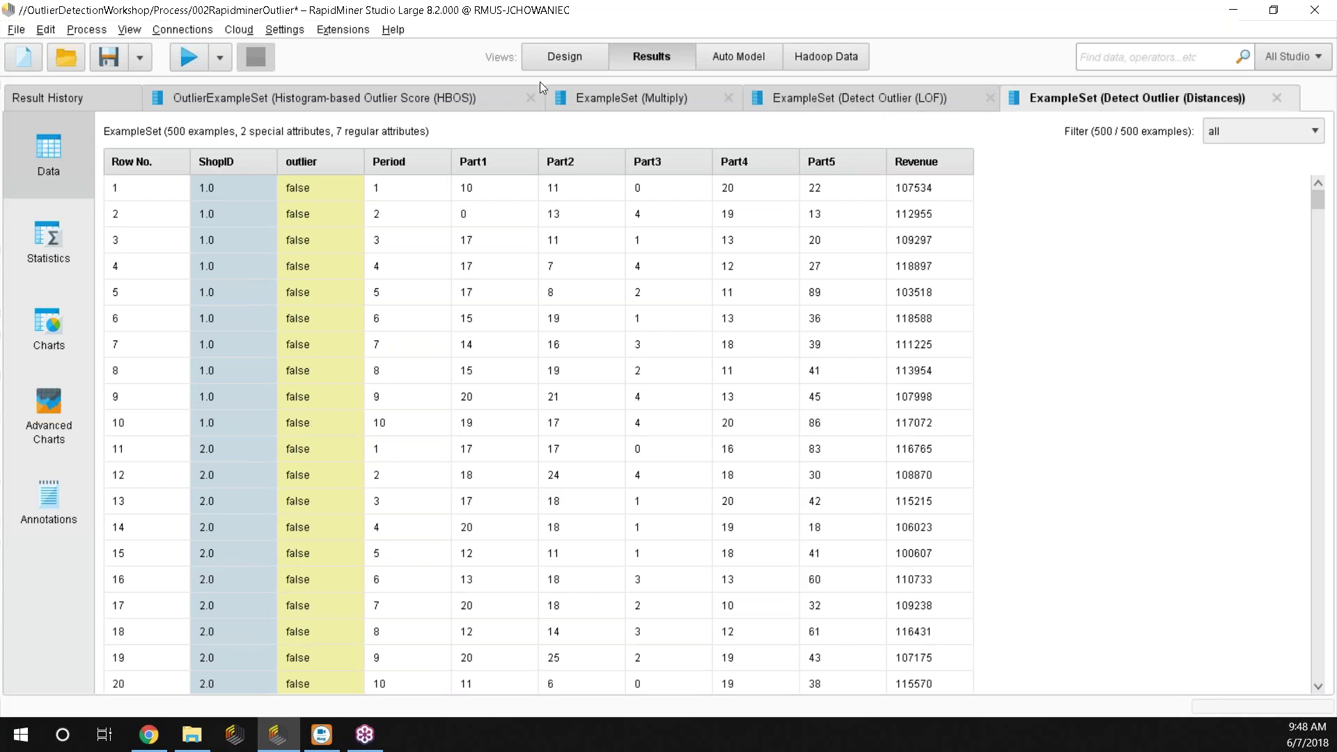
{"action": "left_click", "coordinate": [565, 58]}
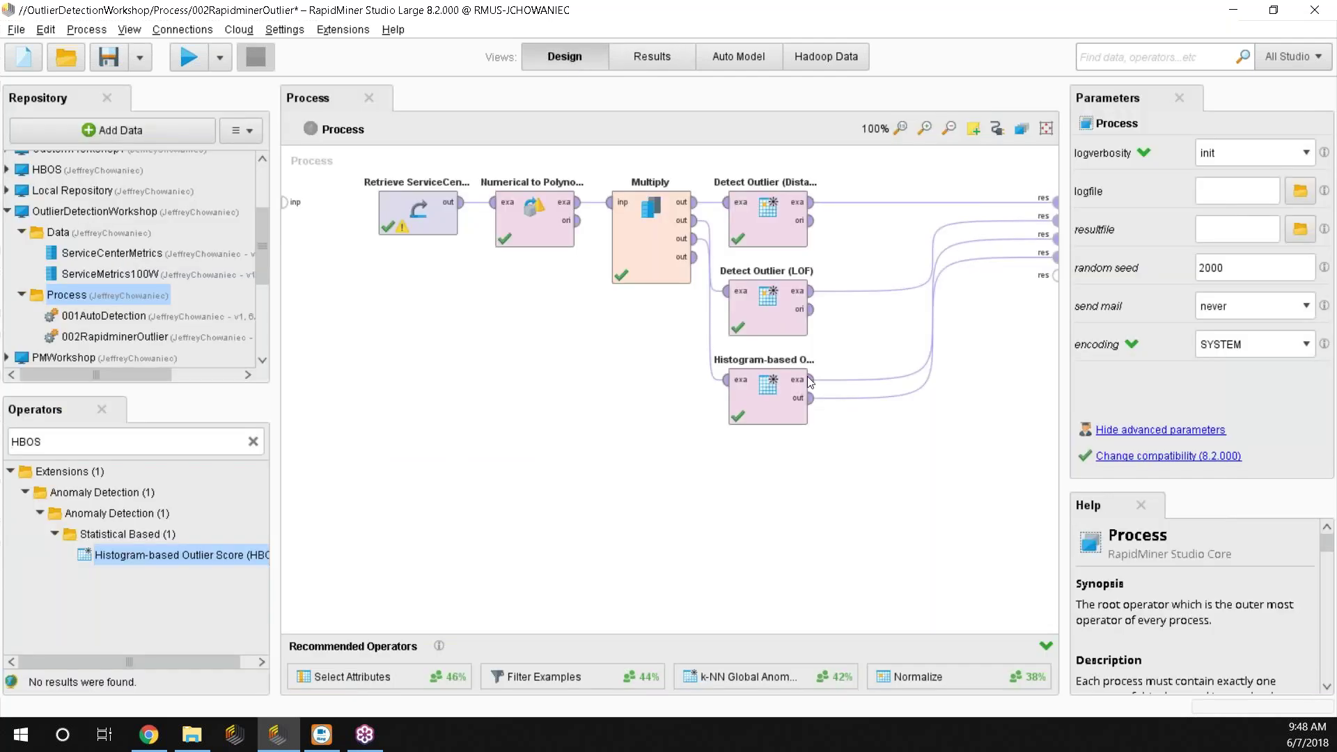
{"action": "left_click", "coordinate": [651, 57]}
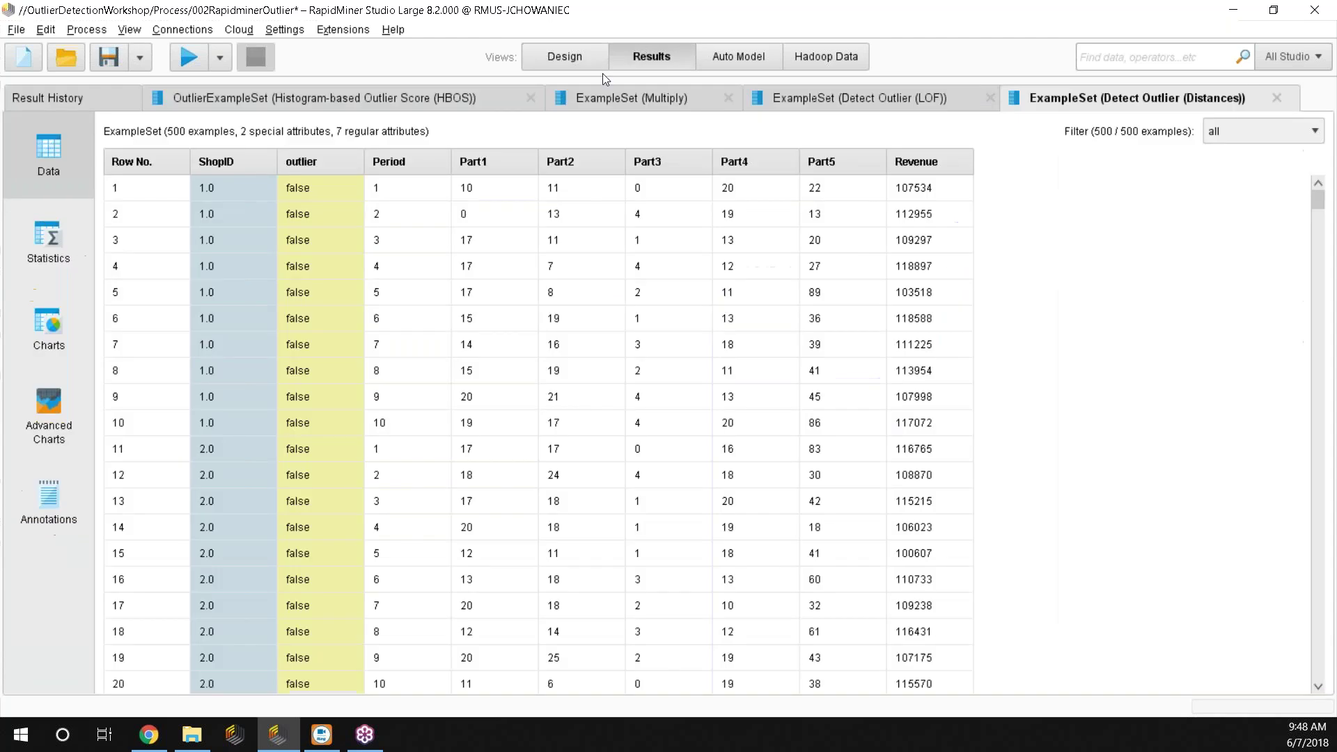
Compare the Multiply example set with the HBOS outlier data view and sort the Multiply set by score in descending order.
{"action": "left_click", "coordinate": [672, 106]}
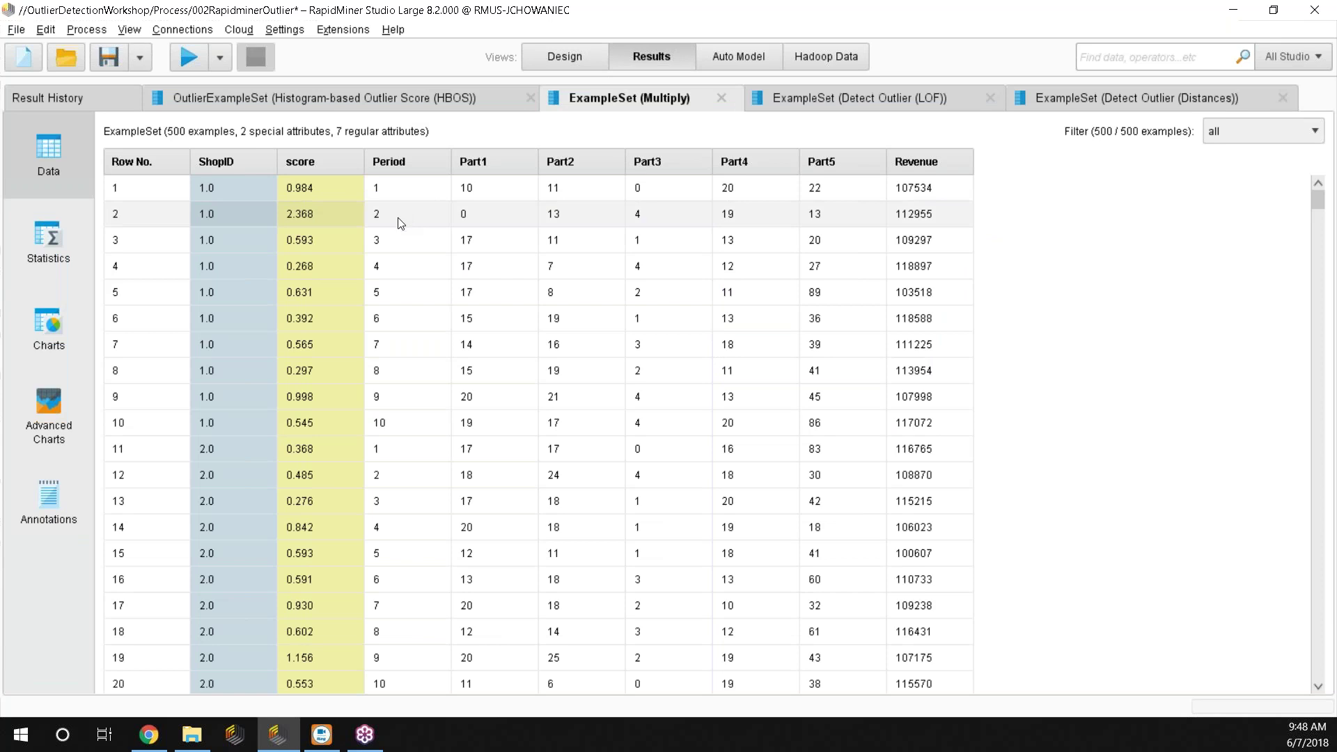
{"action": "left_click", "coordinate": [304, 98]}
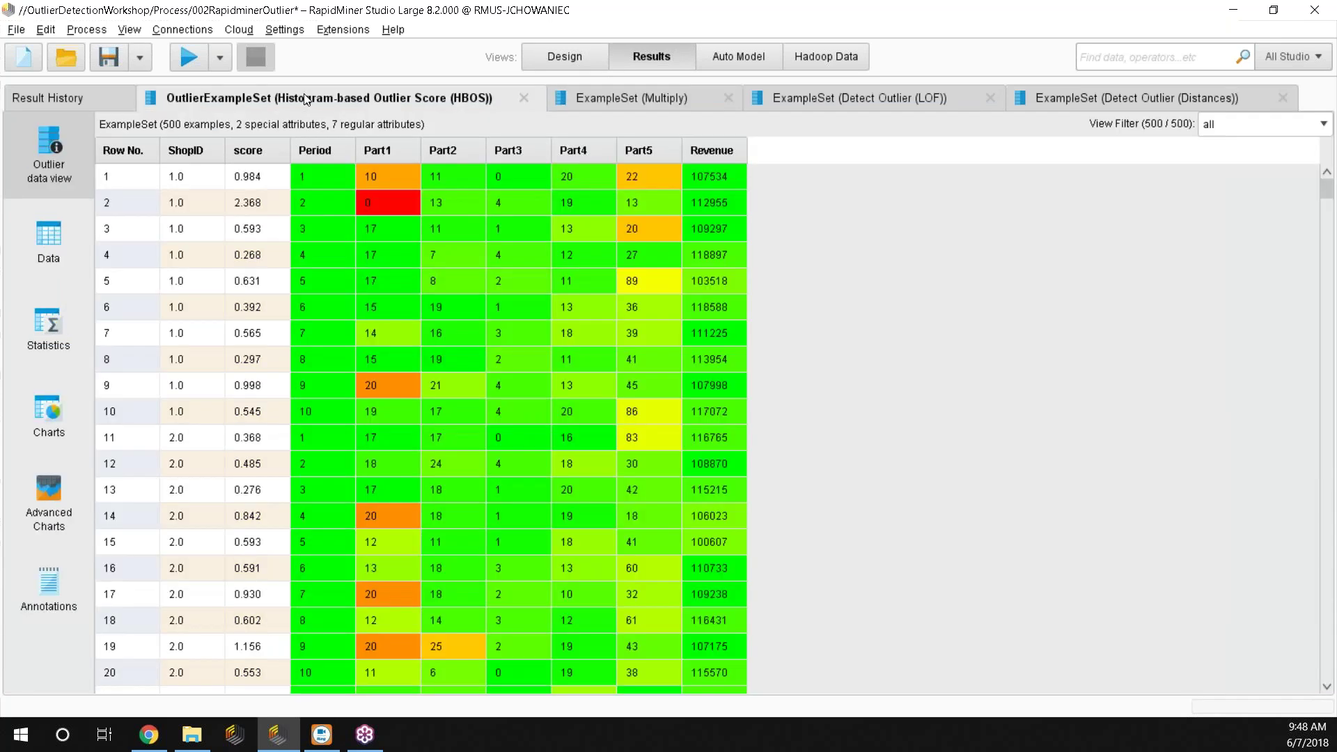
{"action": "left_click", "coordinate": [610, 102]}
{"action": "left_click", "coordinate": [341, 162]}
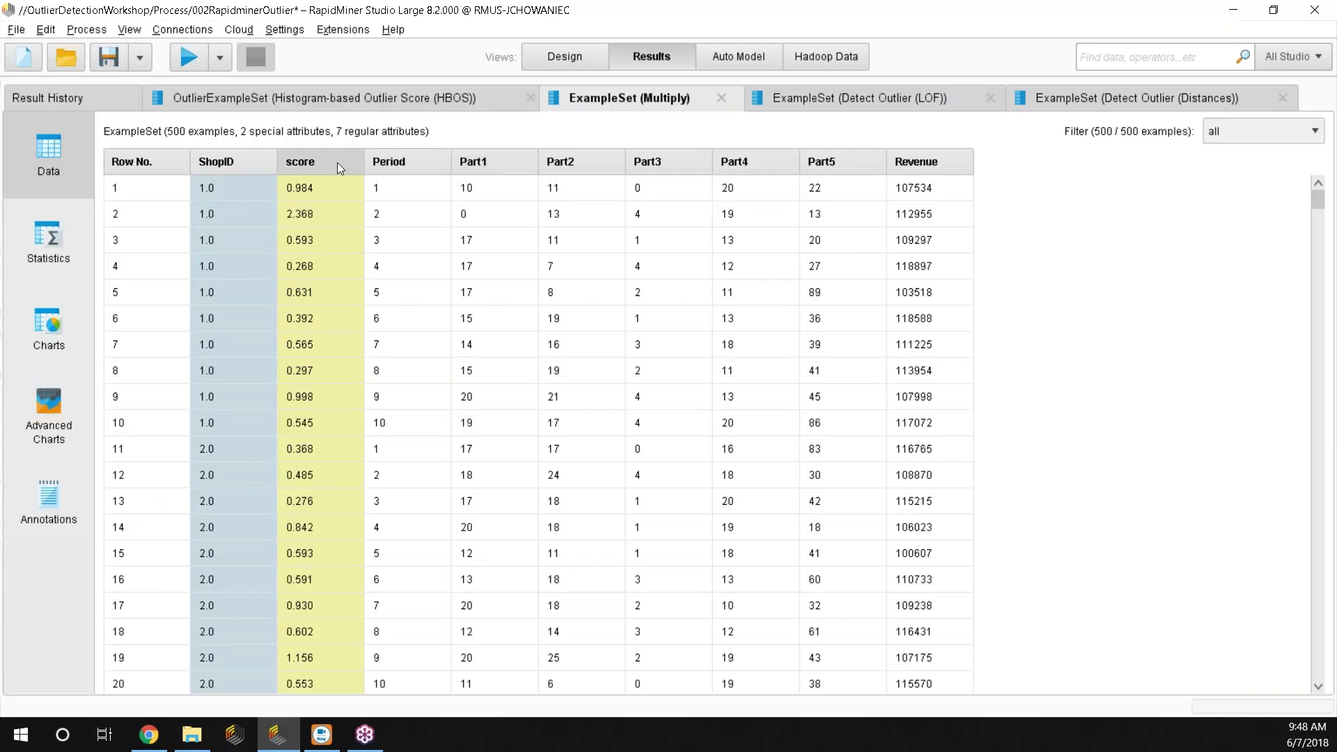
{"action": "left_click", "coordinate": [337, 161]}
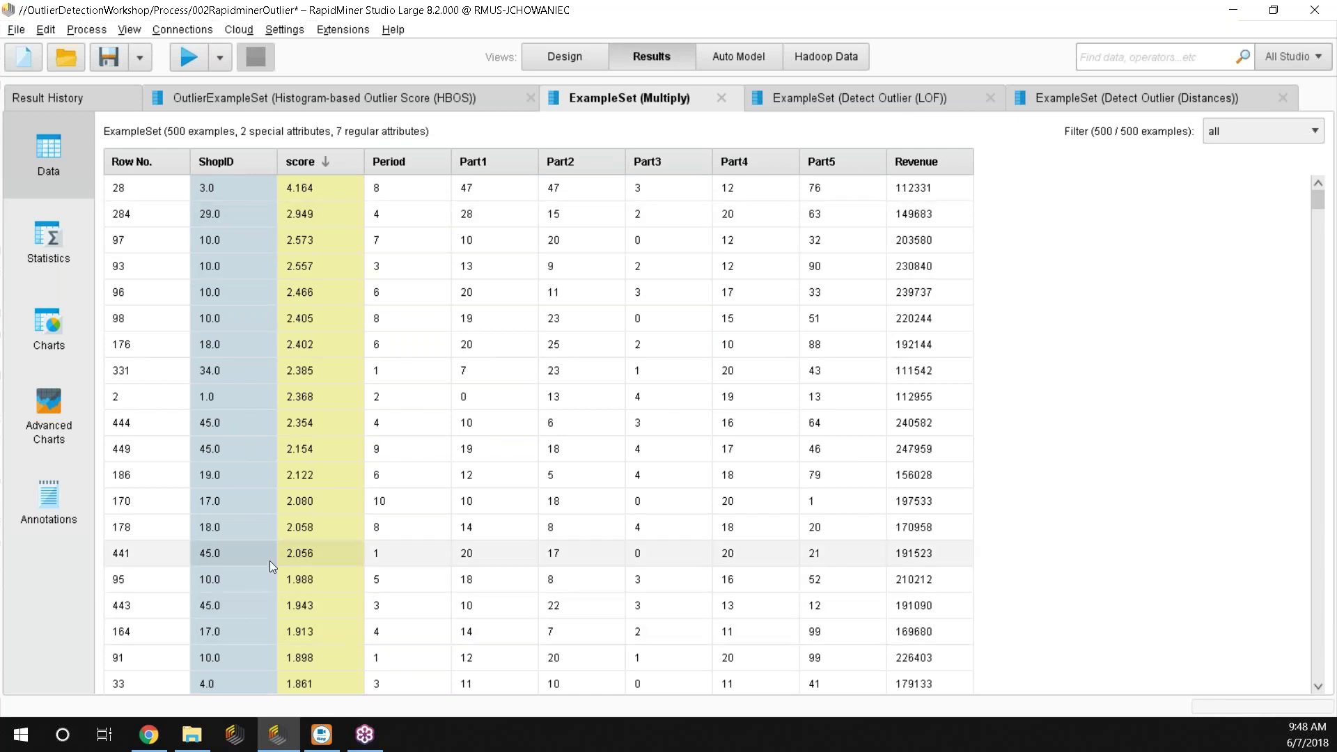
Examine the HBOS outlier data view's colour coding, sorting by Part1 in both directions and by Part2 in descending order.
{"action": "left_click", "coordinate": [401, 99]}
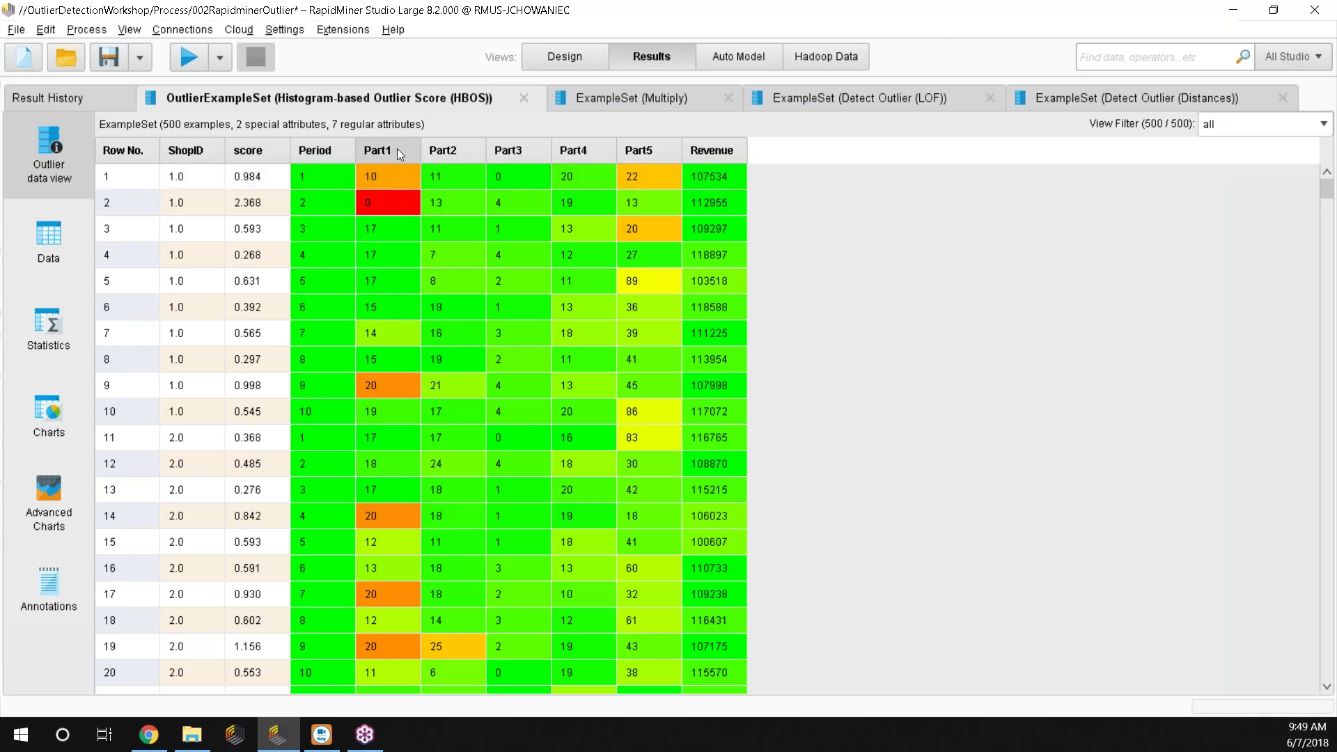
{"action": "mouse_move", "coordinate": [398, 150]}
{"action": "left_click", "coordinate": [392, 149]}
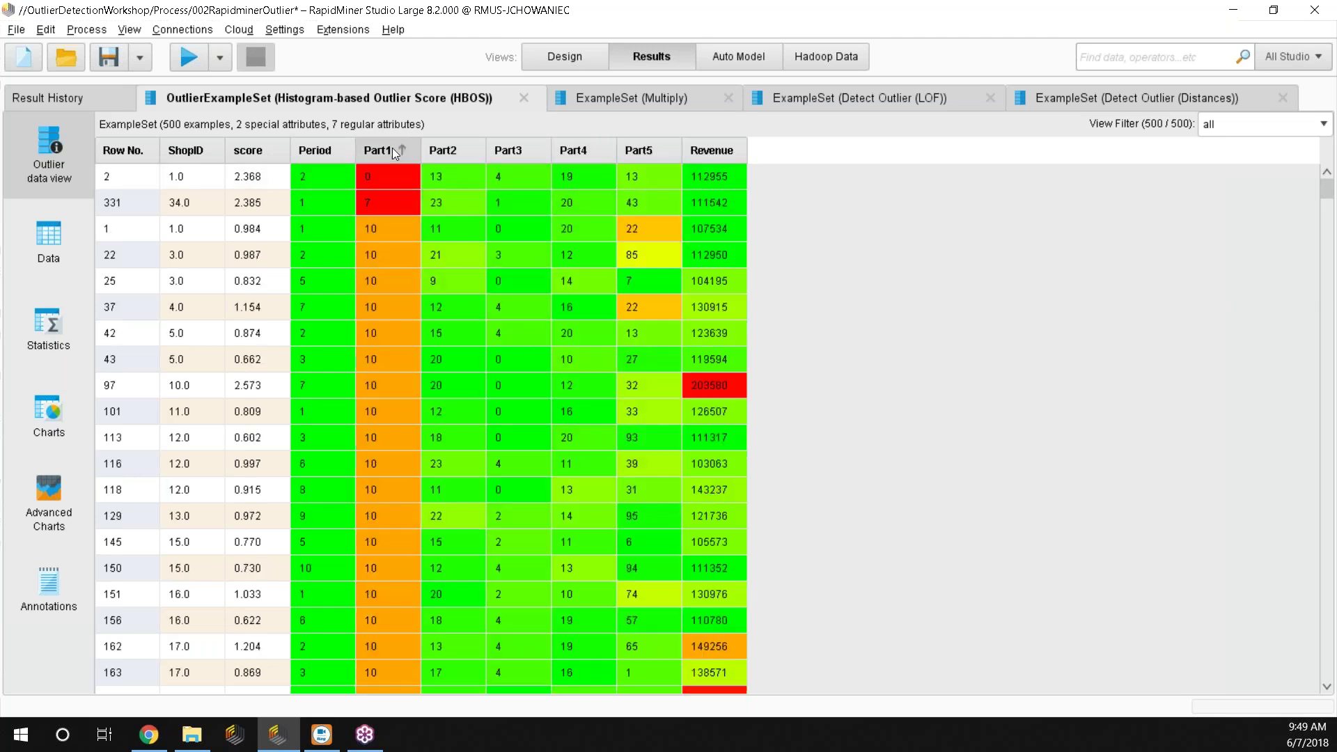
{"action": "left_click", "coordinate": [392, 151]}
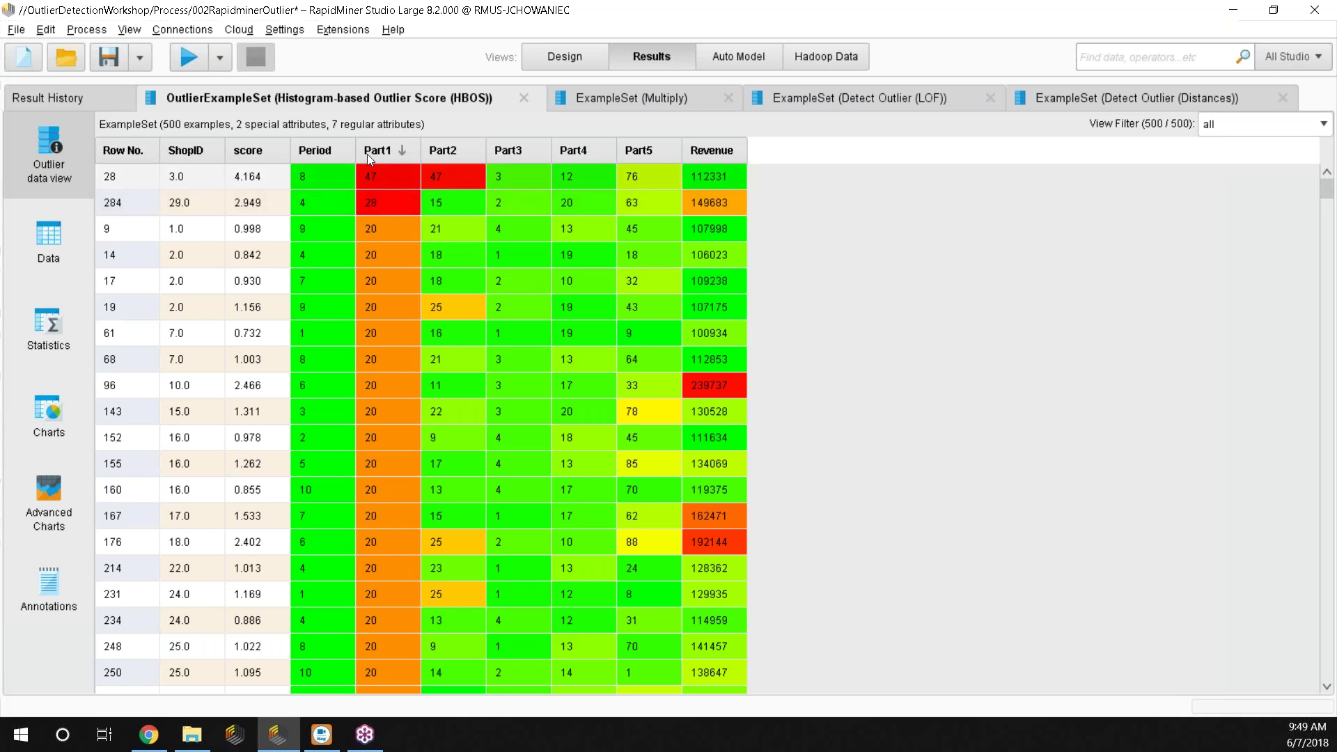
{"action": "left_click", "coordinate": [392, 149]}
{"action": "left_click", "coordinate": [391, 149]}
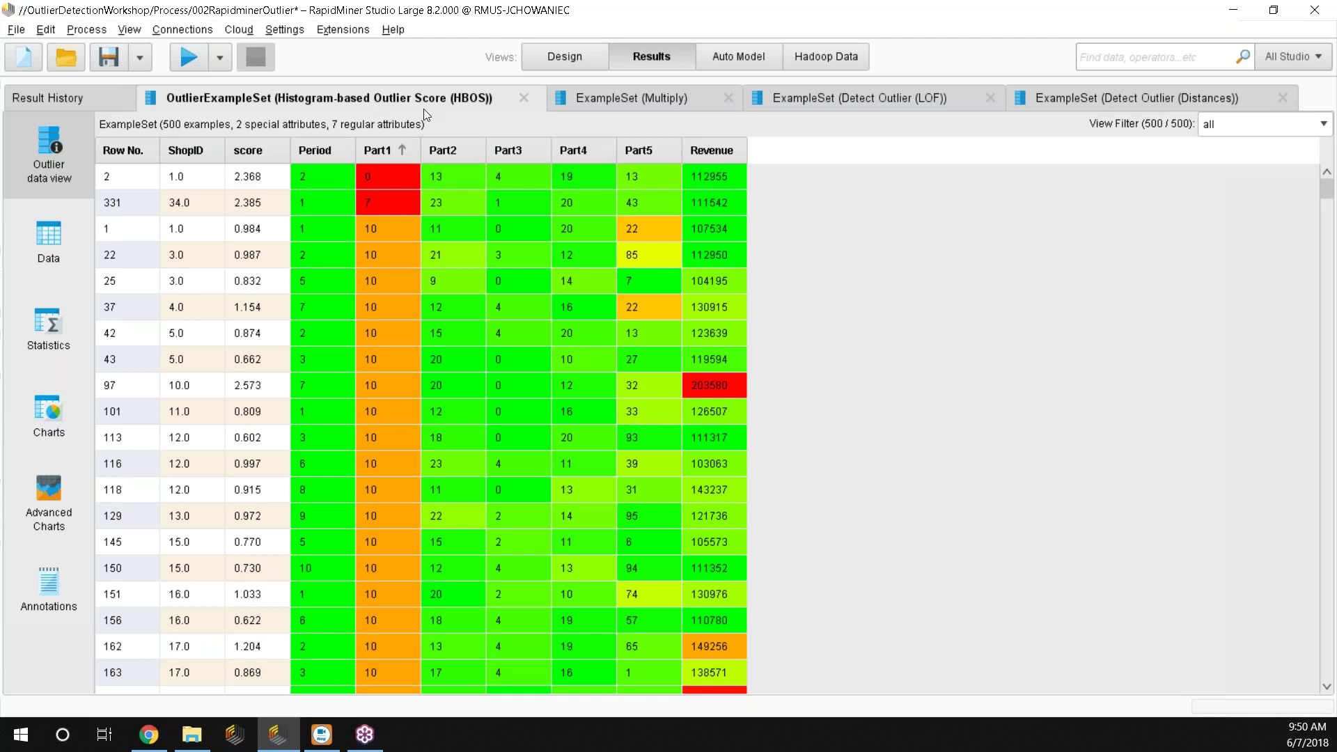
{"action": "left_click", "coordinate": [458, 145]}
{"action": "left_click", "coordinate": [459, 147]}
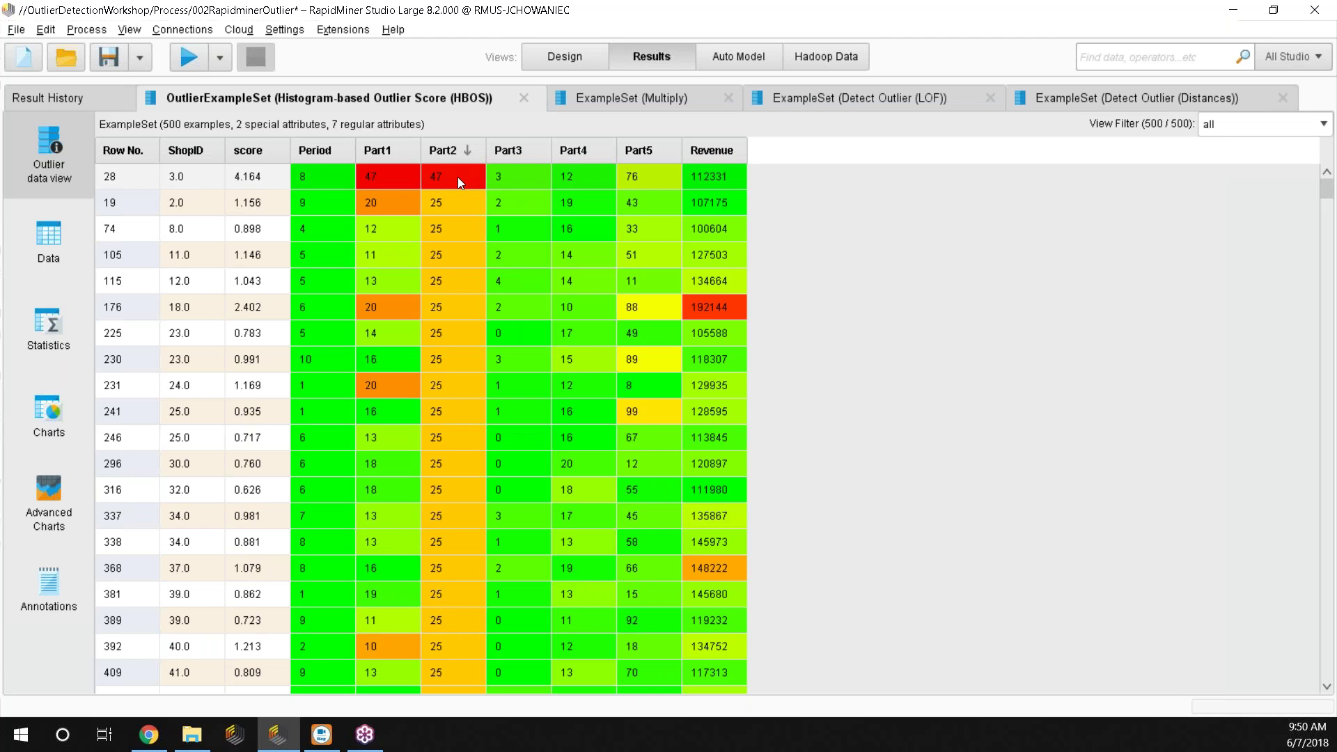
Sort the HBOS outlier data view by score in descending order and examine the highest-scoring rows.
{"action": "left_click", "coordinate": [248, 176]}
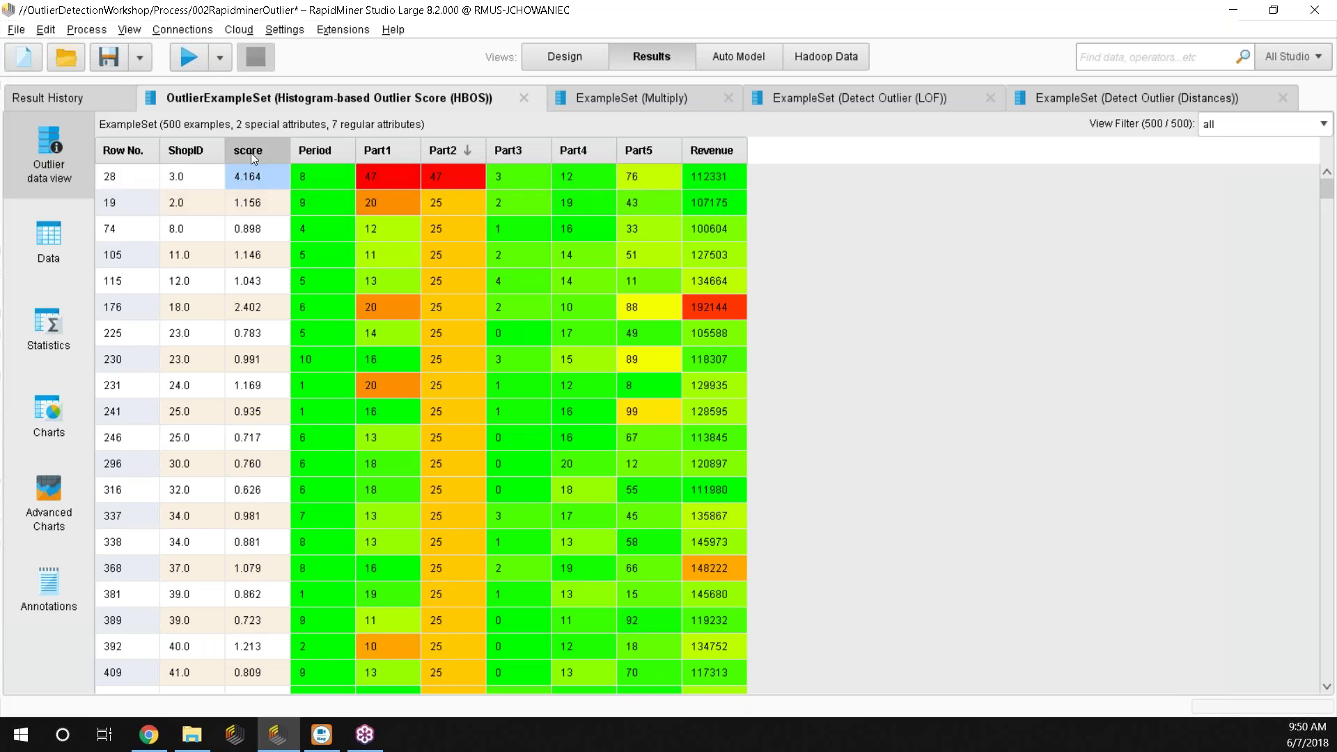
{"action": "left_click", "coordinate": [255, 152]}
{"action": "left_click", "coordinate": [257, 154]}
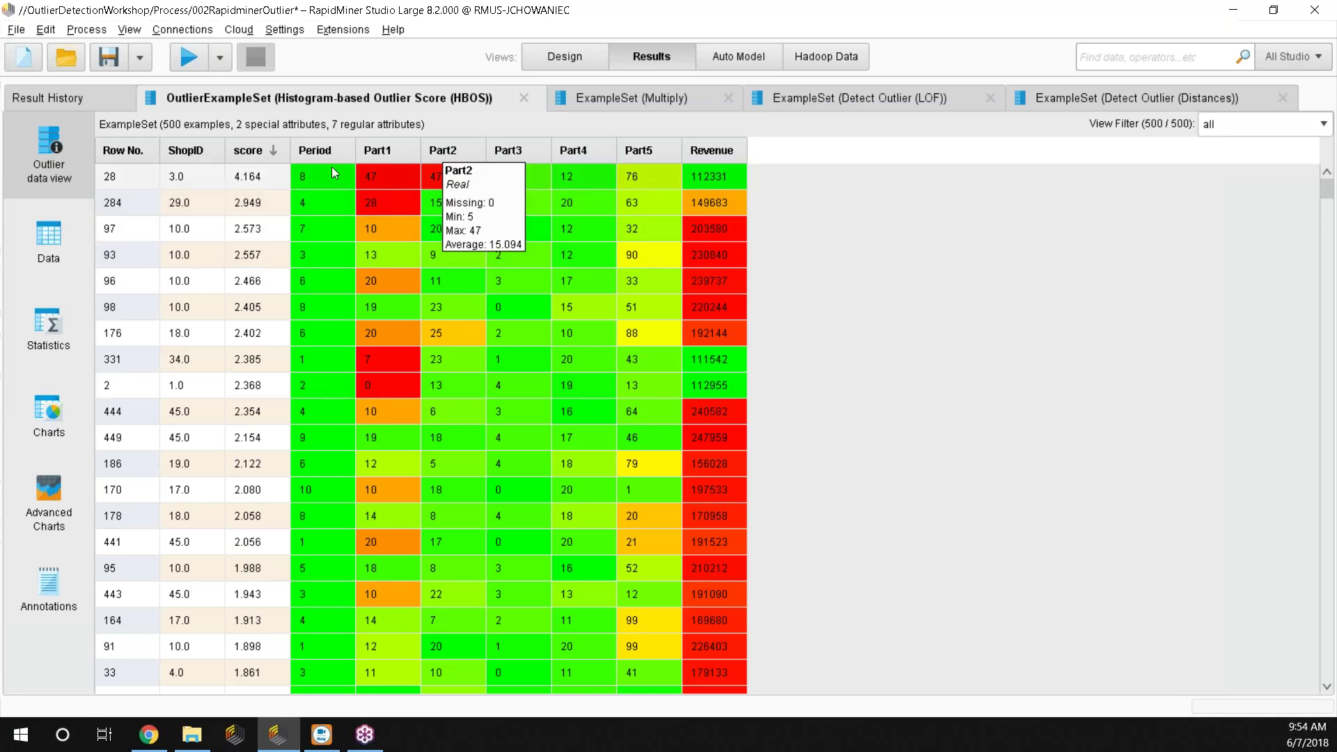
Close the Multiply, Detect Outlier (LOF) and Detect Outlier (Distances) example sets, keeping only the HBOS results open.
{"action": "left_click", "coordinate": [727, 100]}
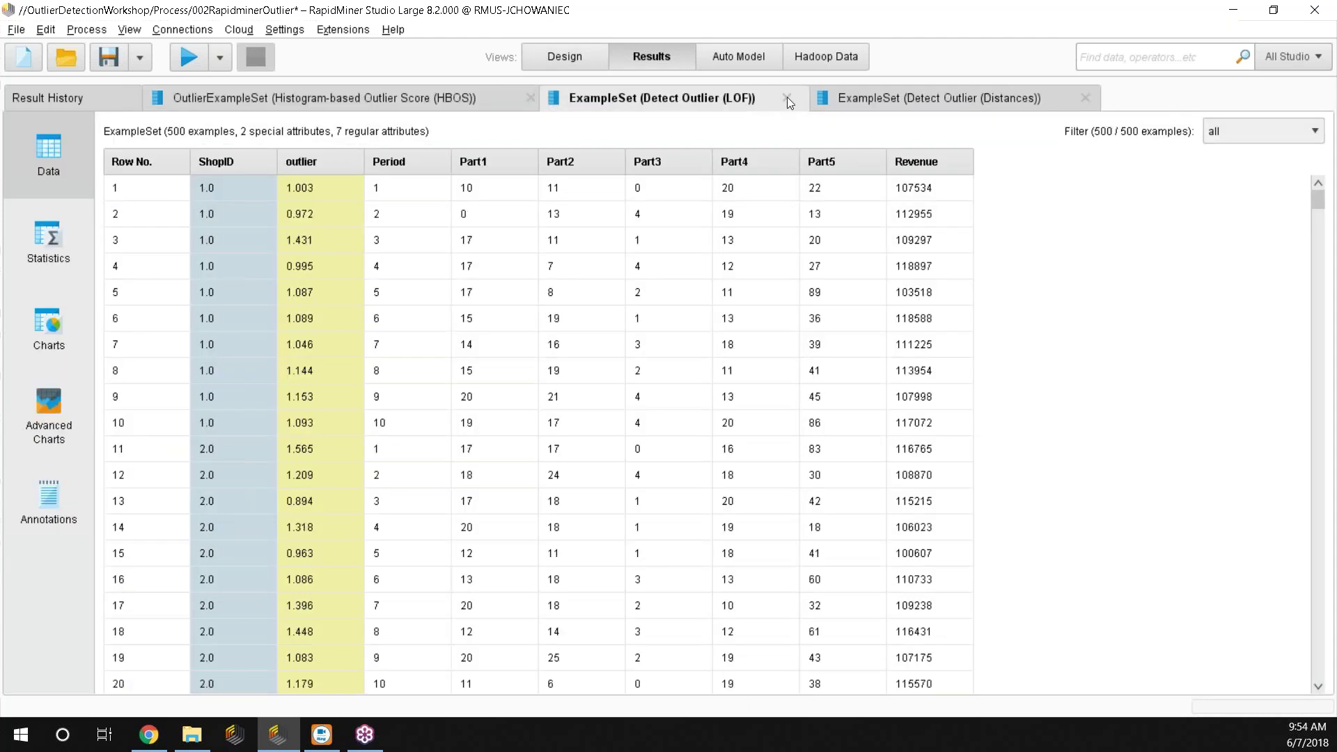
{"action": "left_click", "coordinate": [787, 97]}
{"action": "left_click", "coordinate": [816, 99]}
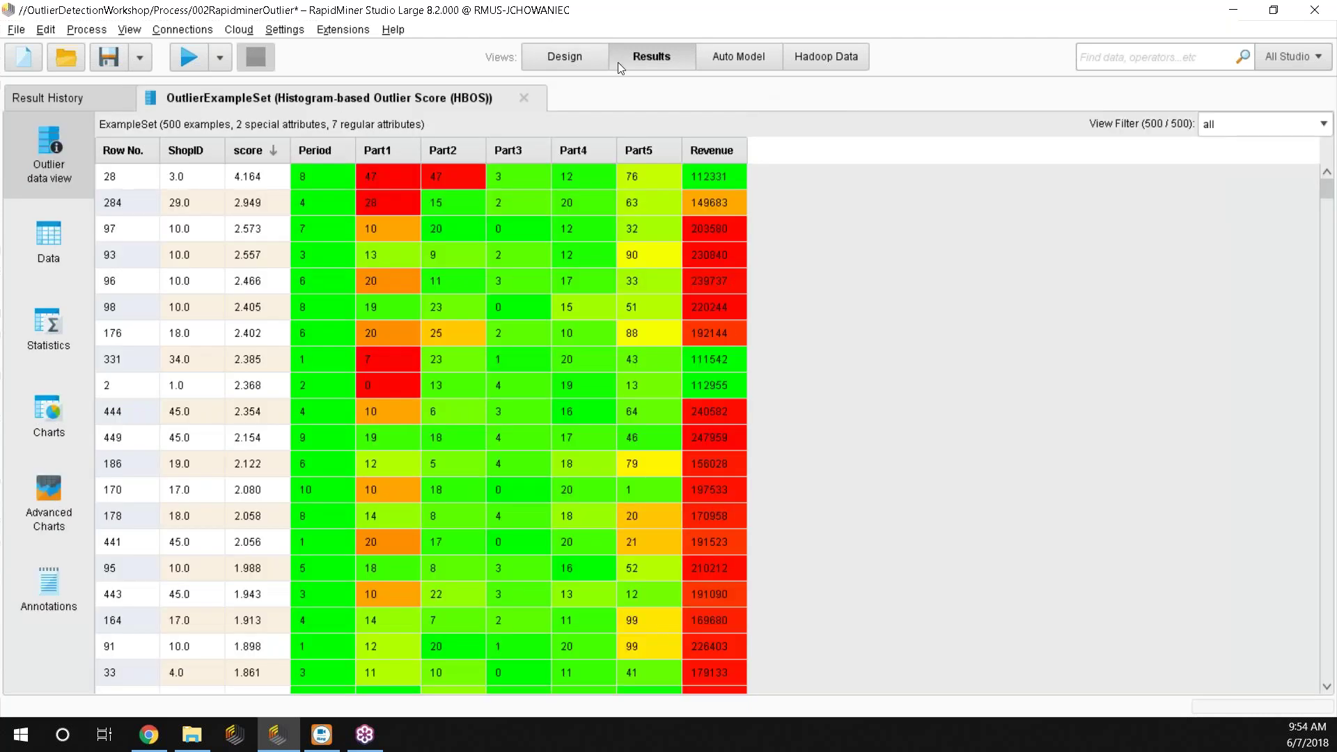
Disable the Detect Outlier (Distances) and Detect Outlier (LOF) operators and park them beneath the Retrieve operator in the process design.
{"action": "left_click", "coordinate": [582, 60]}
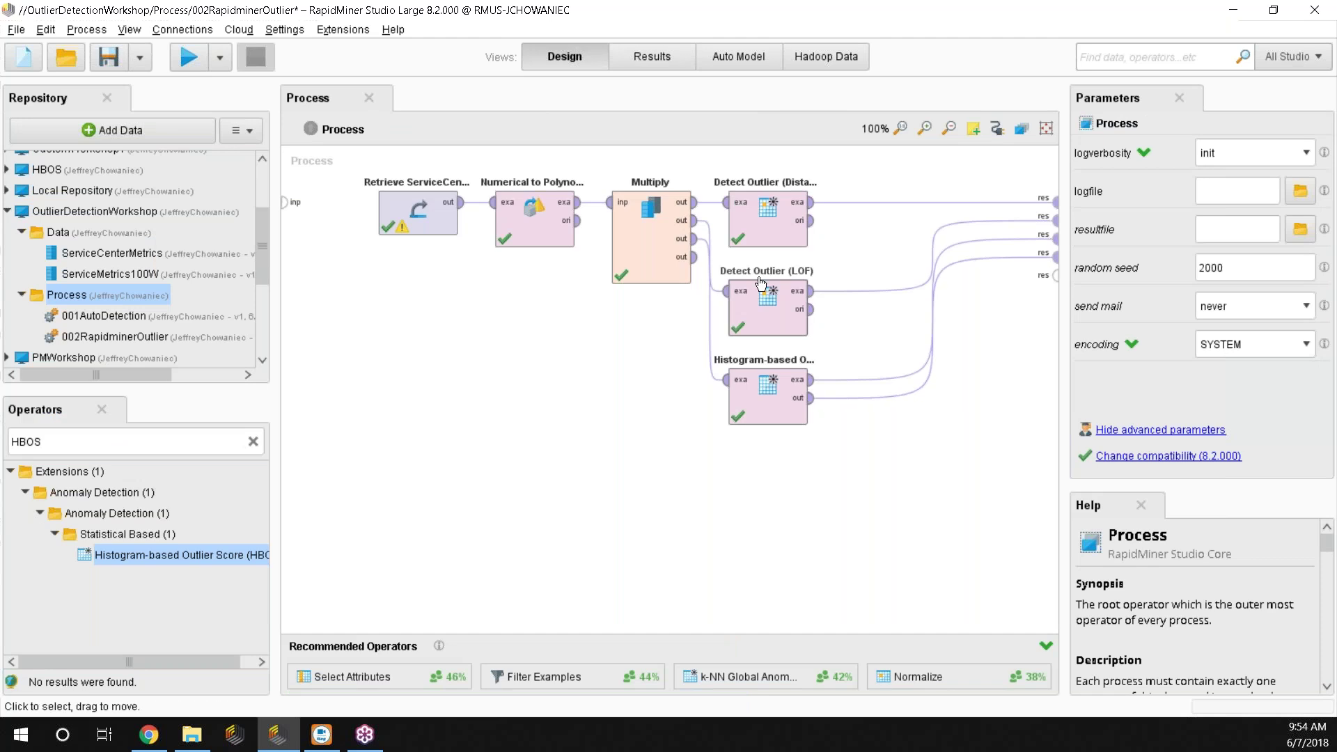
{"action": "left_click", "coordinate": [768, 228]}
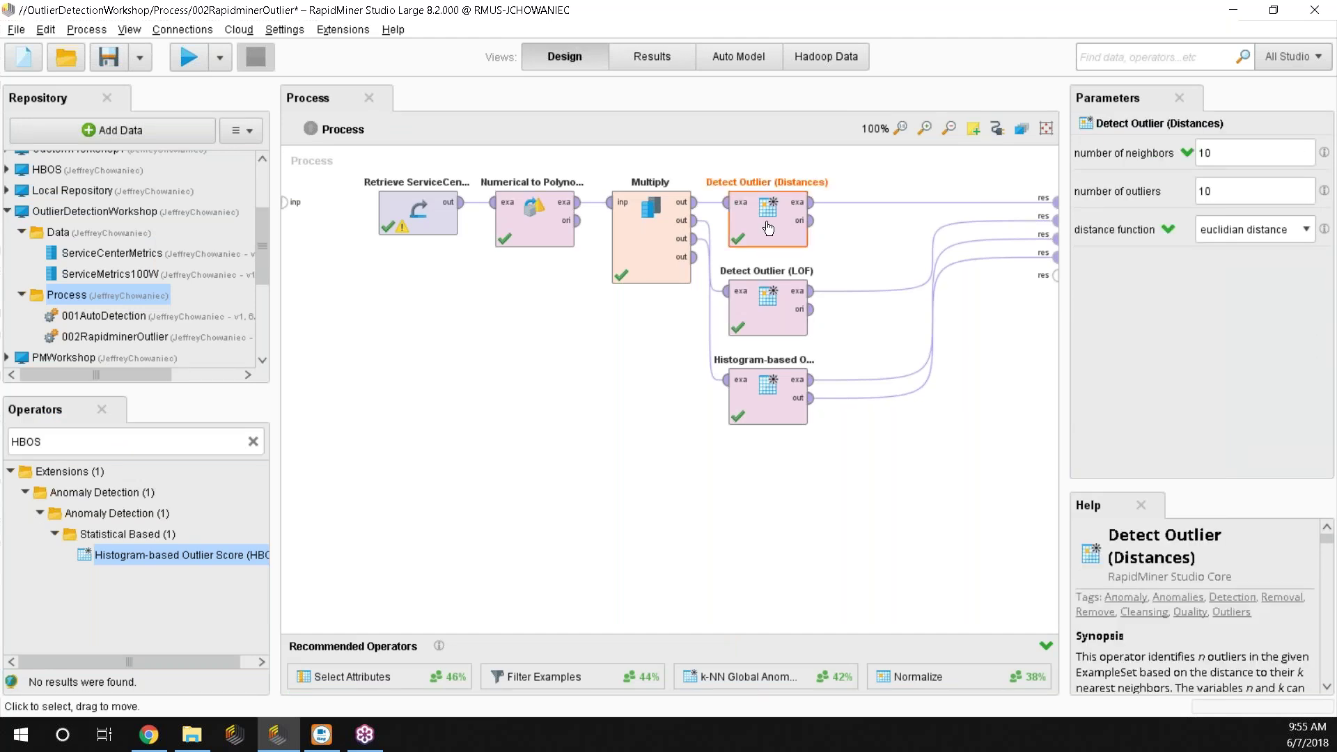
{"action": "key", "text": "ctrl+e"}
{"action": "left_click", "coordinate": [764, 326]}
{"action": "key", "text": "ctrl+e"}
{"action": "left_click_drag", "start_coordinate": [764, 326], "coordinate": [413, 543]}
{"action": "left_click_drag", "start_coordinate": [736, 238], "coordinate": [387, 371]}
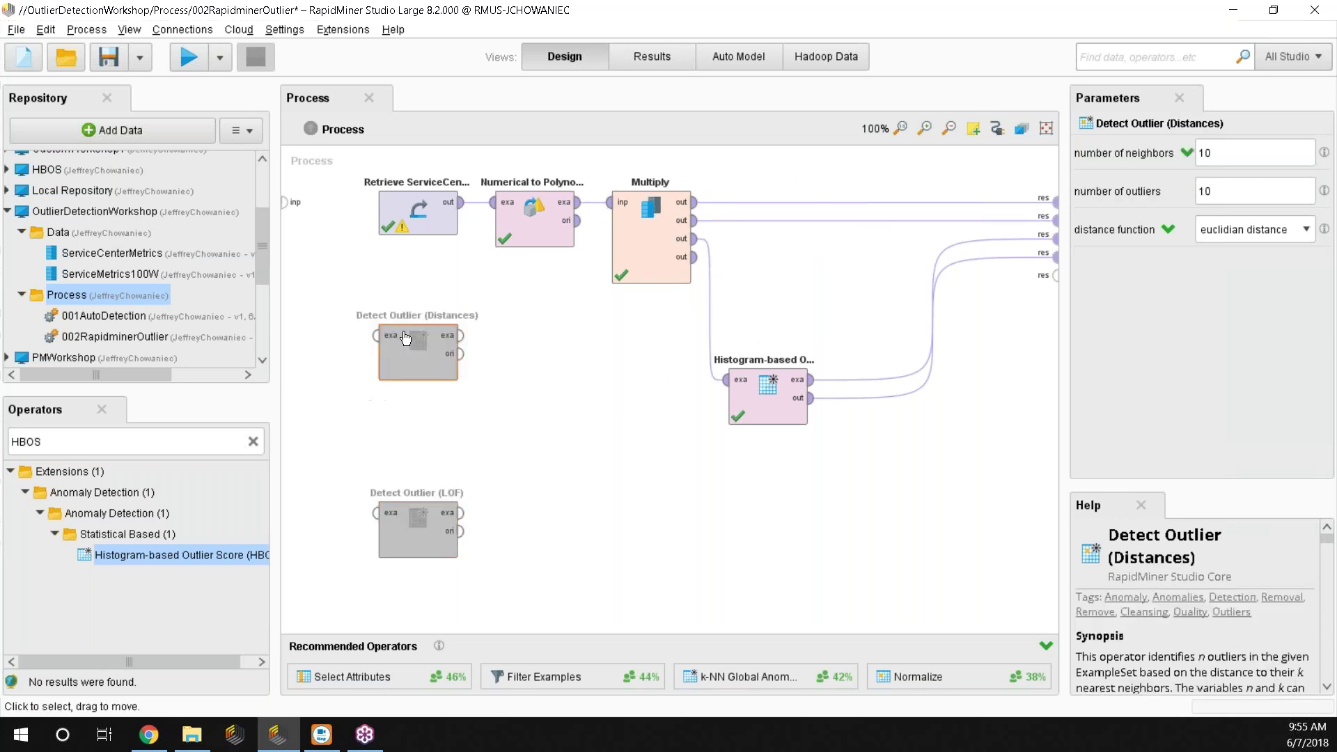
{"action": "left_click", "coordinate": [416, 515]}
{"action": "left_click_drag", "start_coordinate": [416, 461], "coordinate": [417, 426]}
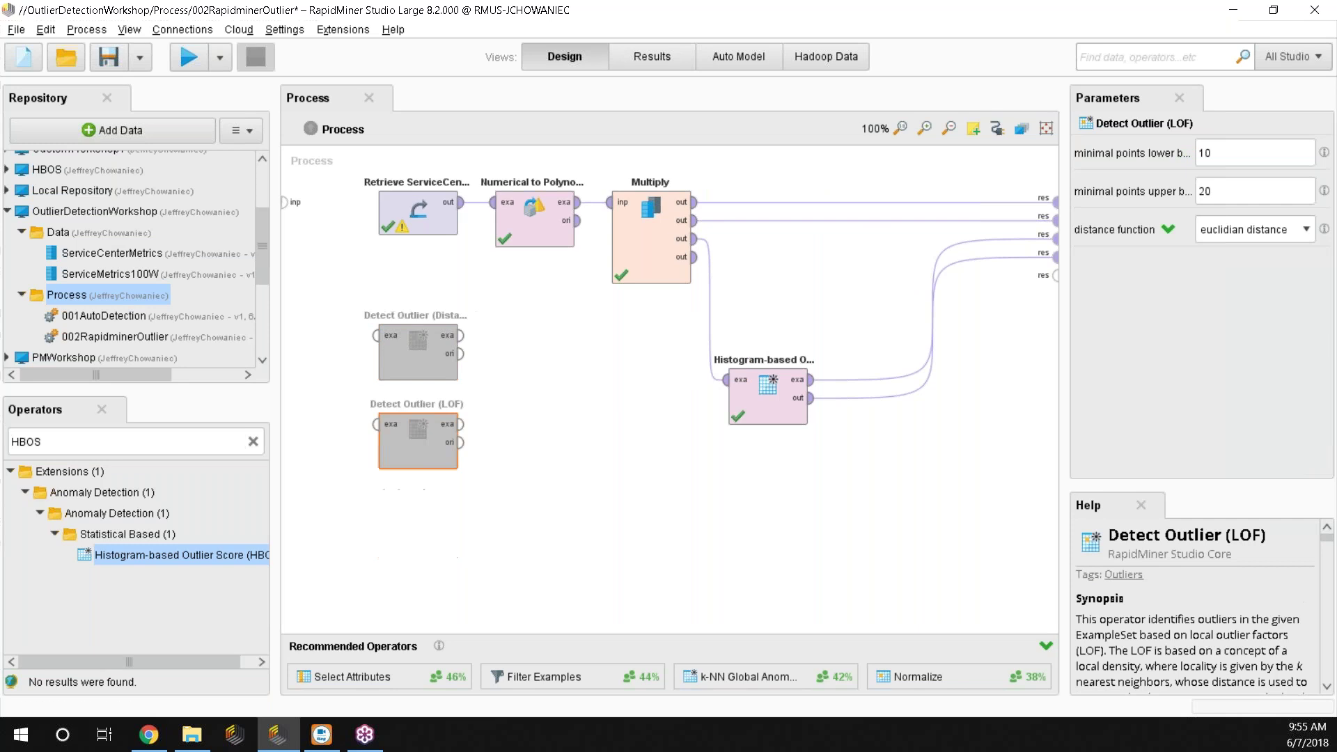
Clear the operator search, collapse the Statistical Based anomaly detection group and expand the Nearest Neighbor Based group.
{"action": "left_click", "coordinate": [253, 441]}
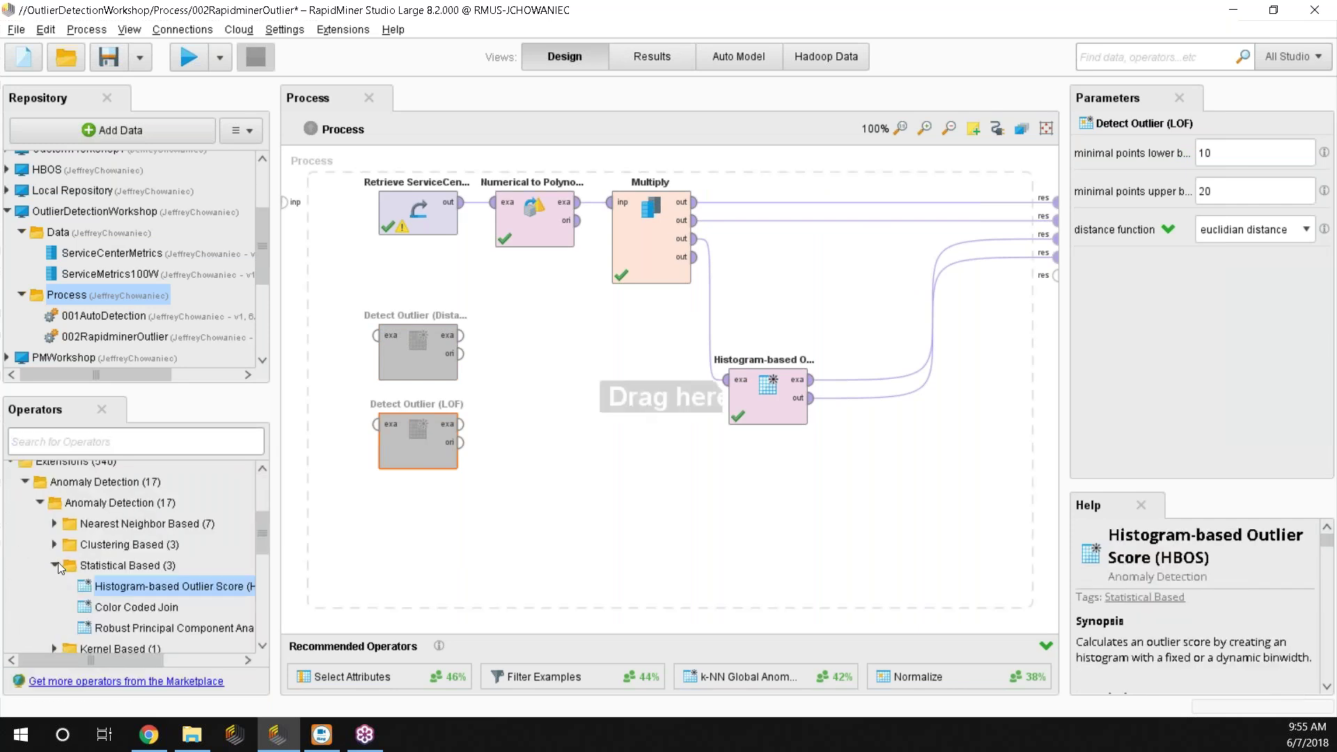
{"action": "left_click", "coordinate": [55, 566]}
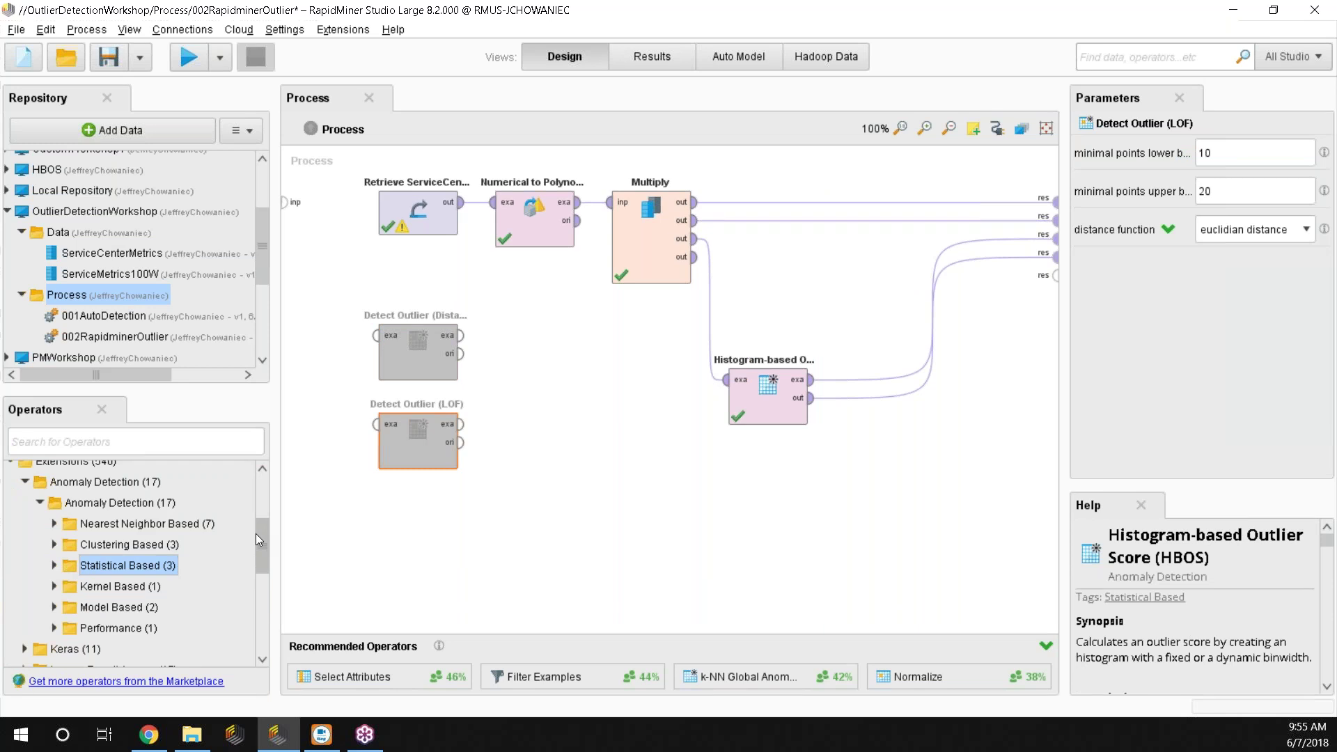
{"action": "left_click", "coordinate": [256, 534]}
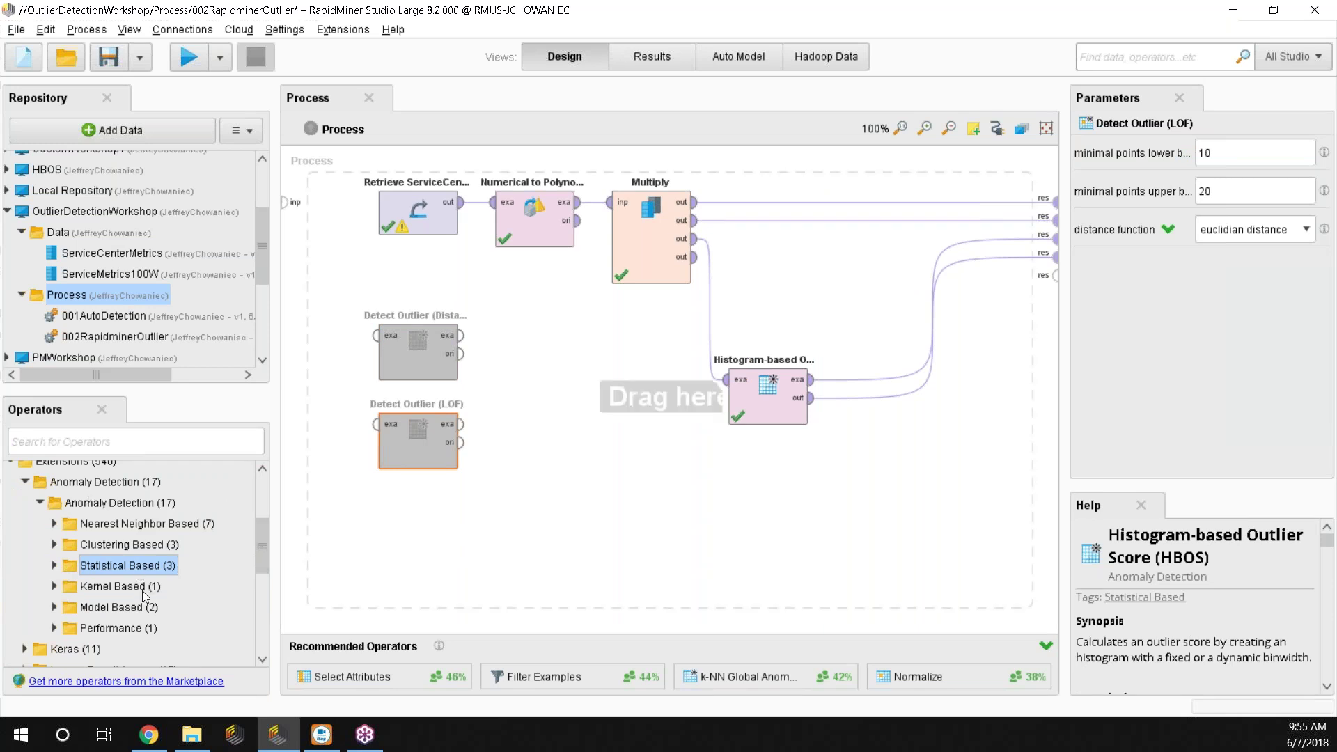
{"action": "left_click", "coordinate": [125, 524]}
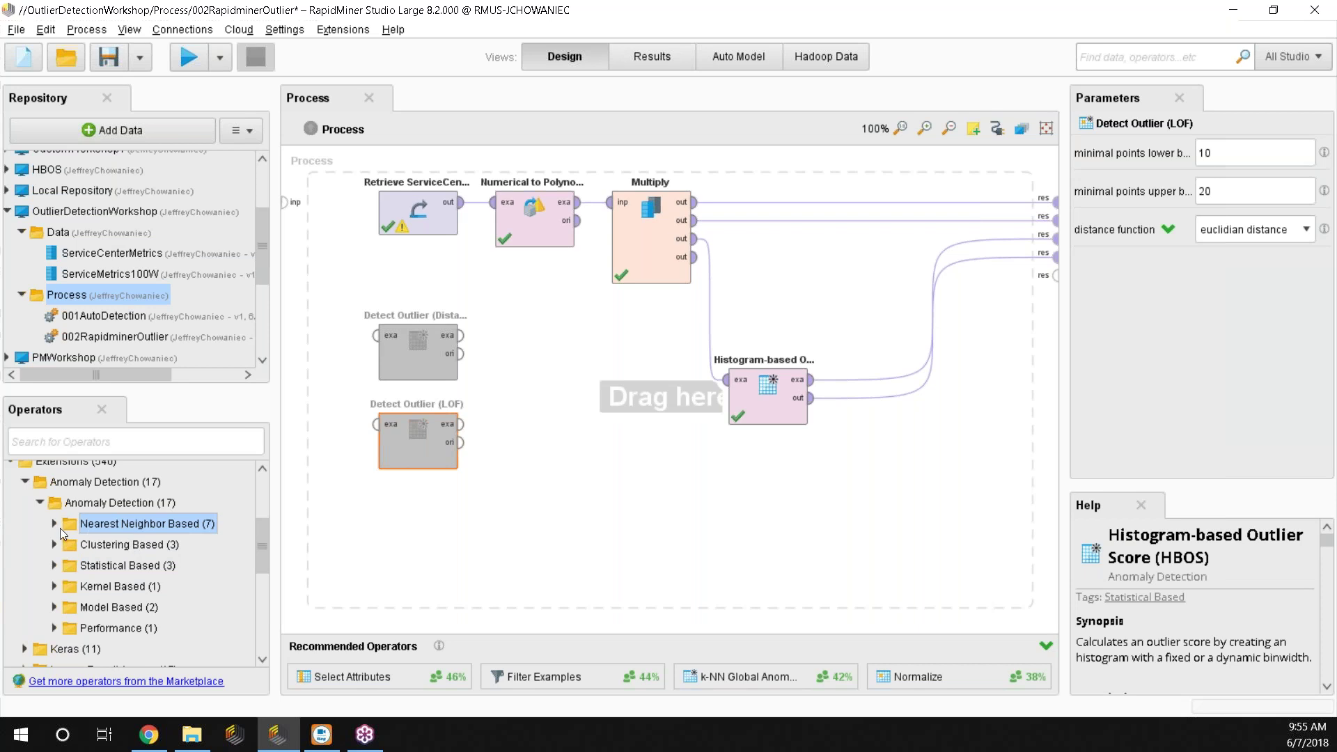
{"action": "left_click", "coordinate": [56, 524]}
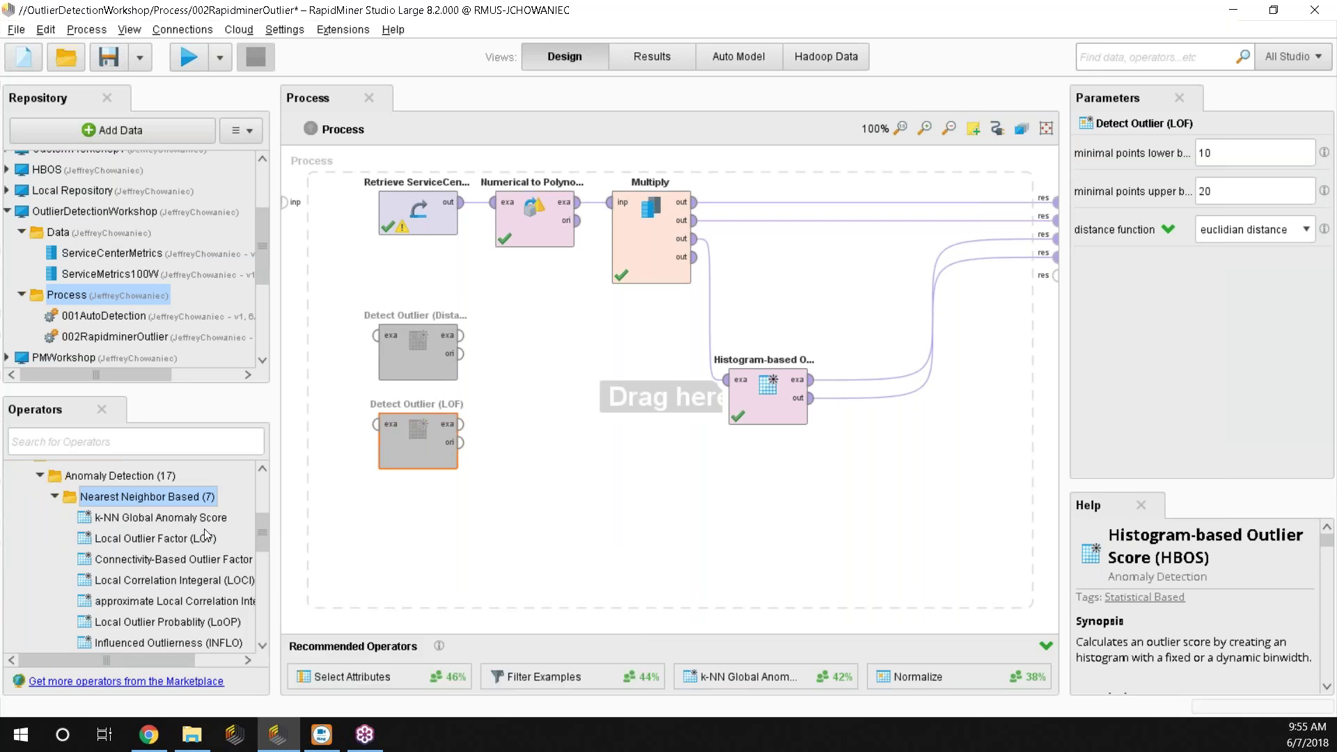
Review the k-NN Global Anomaly Score and LOF descriptions and insert k-NN Global Anomaly Score between Multiply's first output and the process result.
{"action": "left_click", "coordinate": [225, 517]}
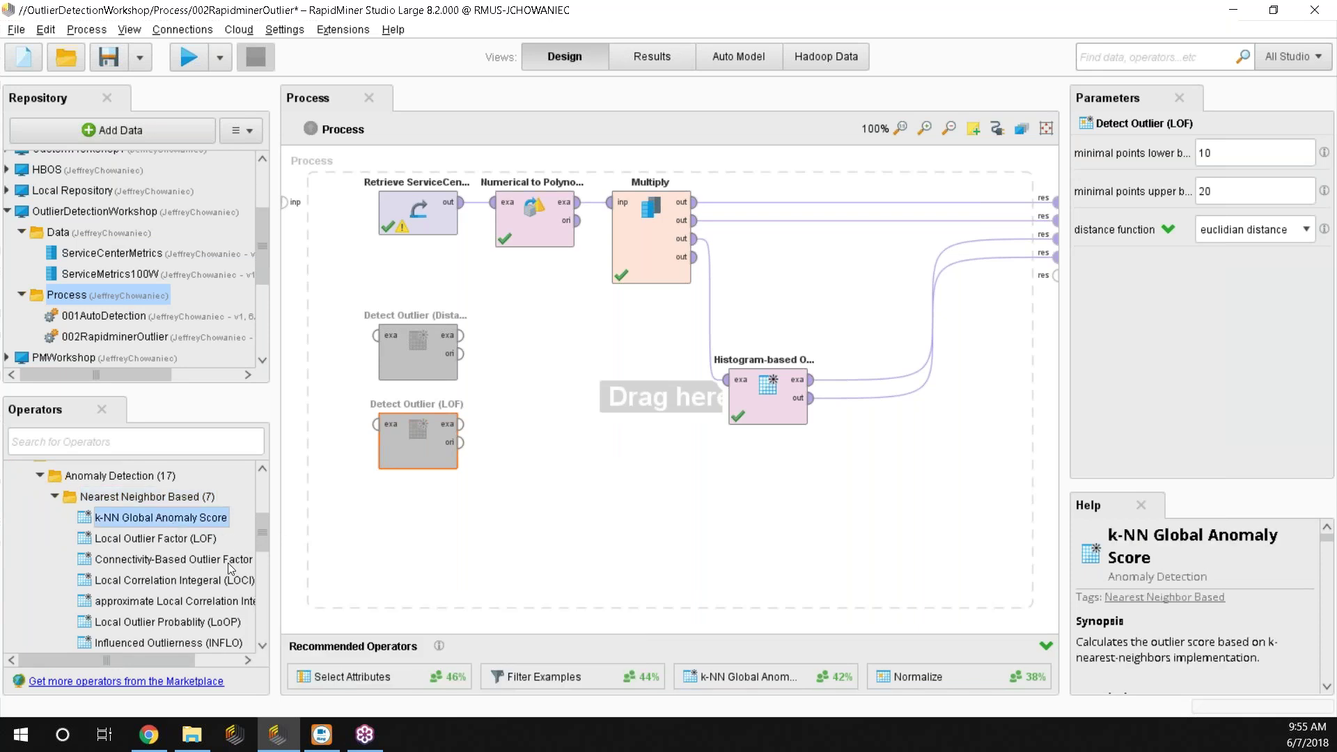
{"action": "left_click", "coordinate": [204, 539]}
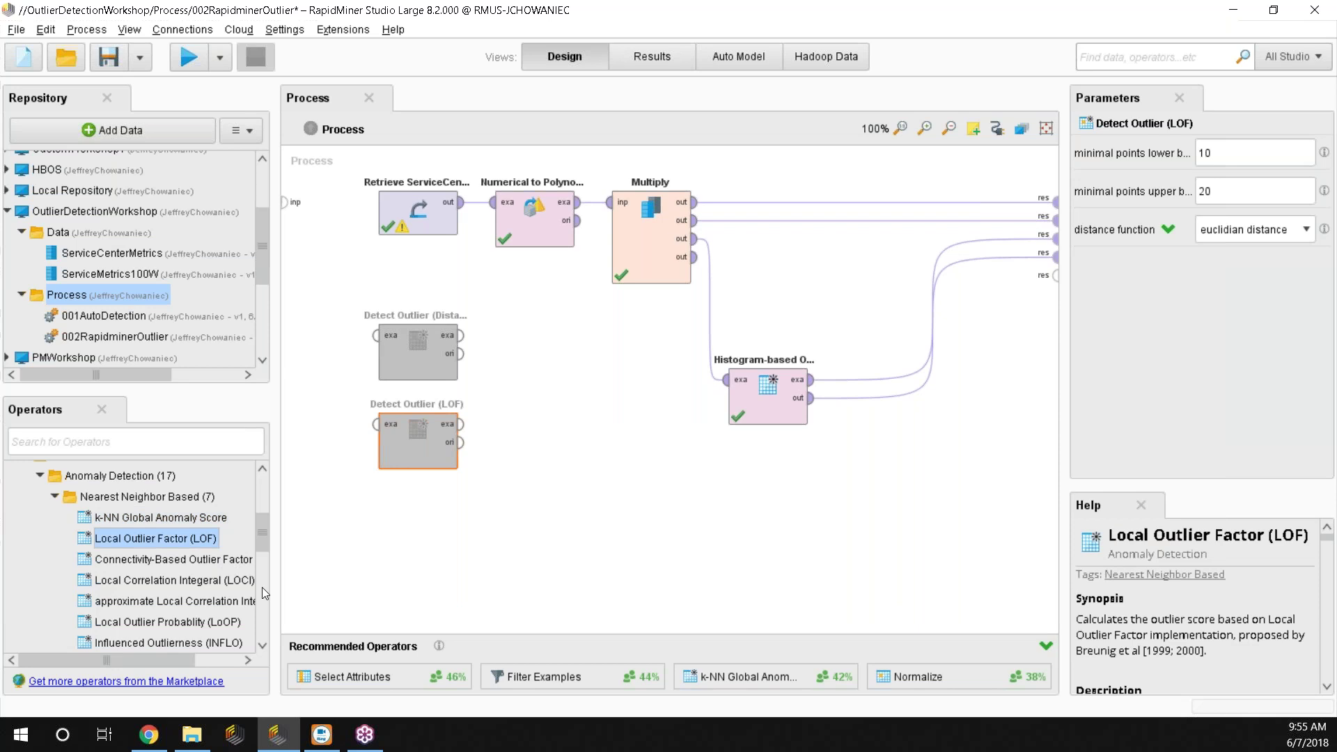
{"action": "left_click", "coordinate": [149, 542]}
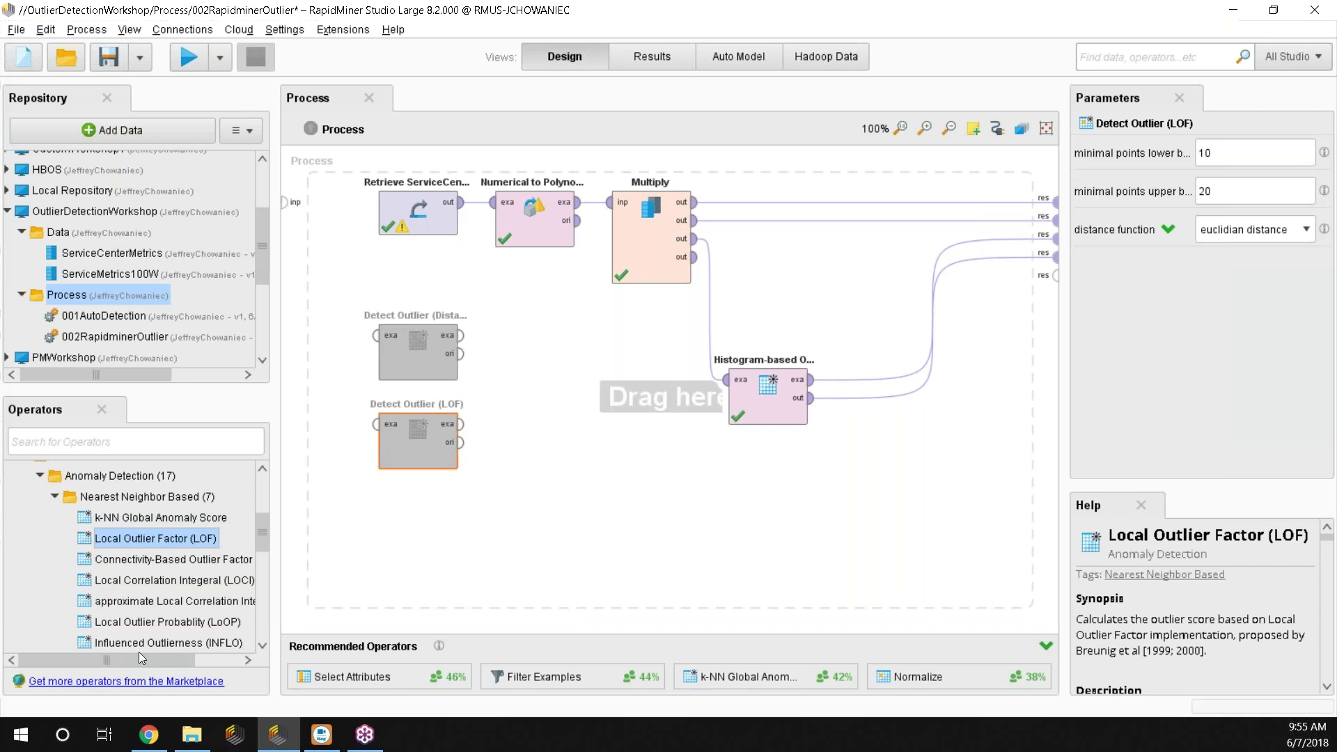
{"action": "left_click", "coordinate": [220, 518]}
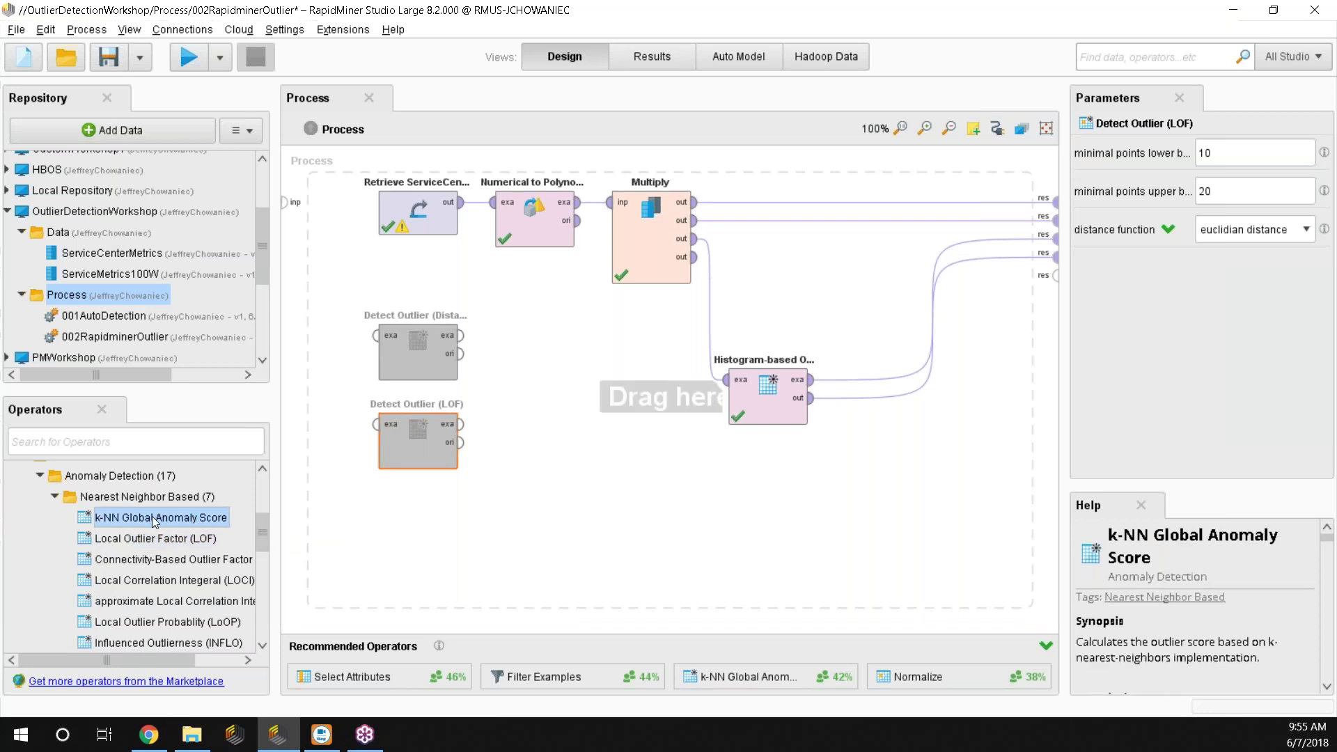
{"action": "left_click_drag", "start_coordinate": [155, 522], "coordinate": [845, 199]}
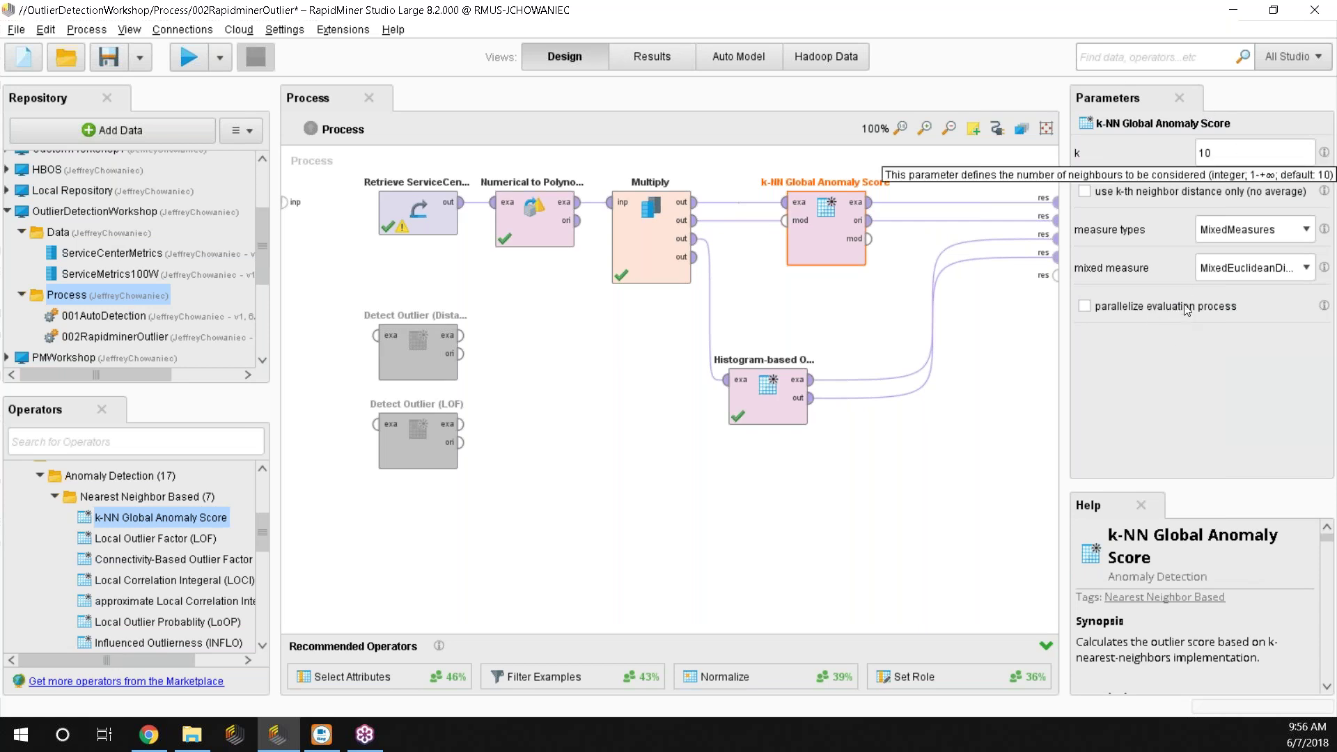
Set k to 20 for the k-NN Global Anomaly Score operator.
{"action": "left_click", "coordinate": [1219, 157]}
{"action": "double_click", "coordinate": [1219, 156]}
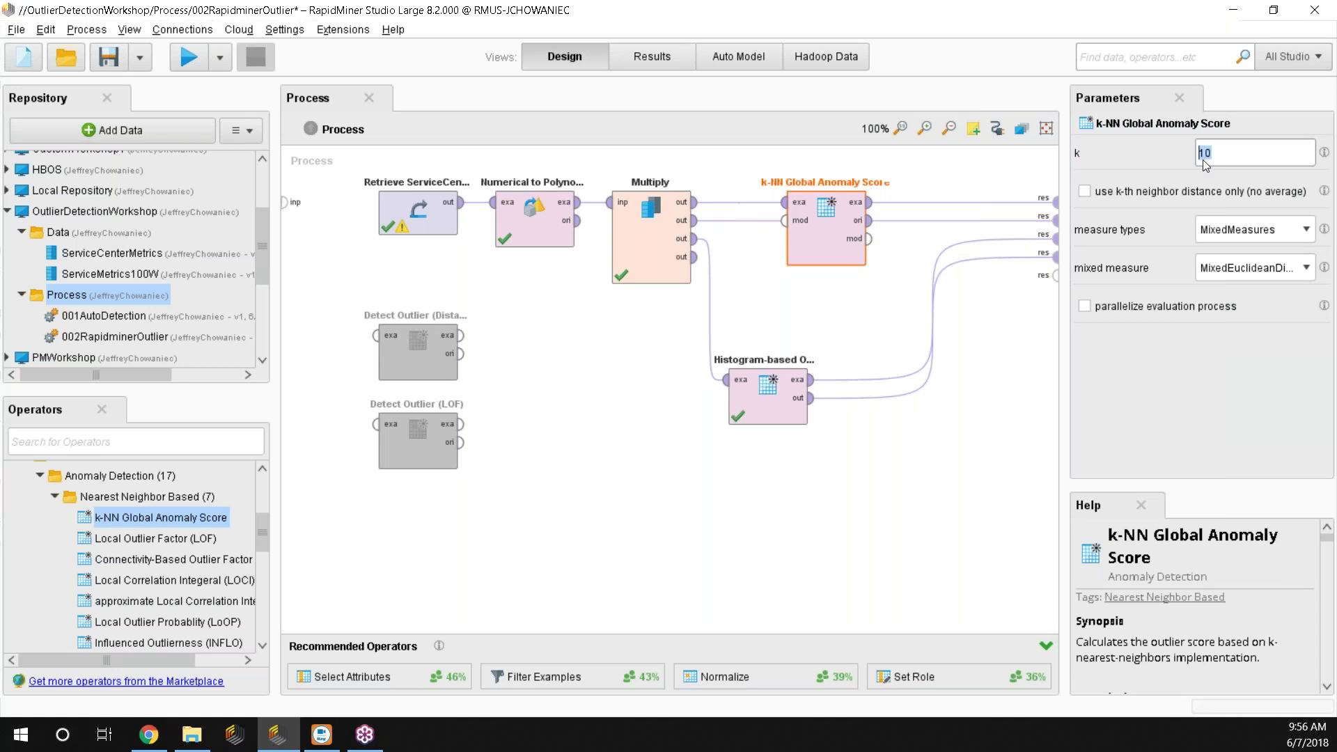
{"action": "left_click", "coordinate": [1262, 162]}
{"action": "double_click", "coordinate": [1204, 154]}
{"action": "type", "text": "20"}
{"action": "left_click", "coordinate": [878, 322]}
Move the HBOS operator lower, keep k-NN Global Anomaly Score aligned with Multiply, and remove the direct connection from Multiply to the results.
{"action": "left_click", "coordinate": [823, 235]}
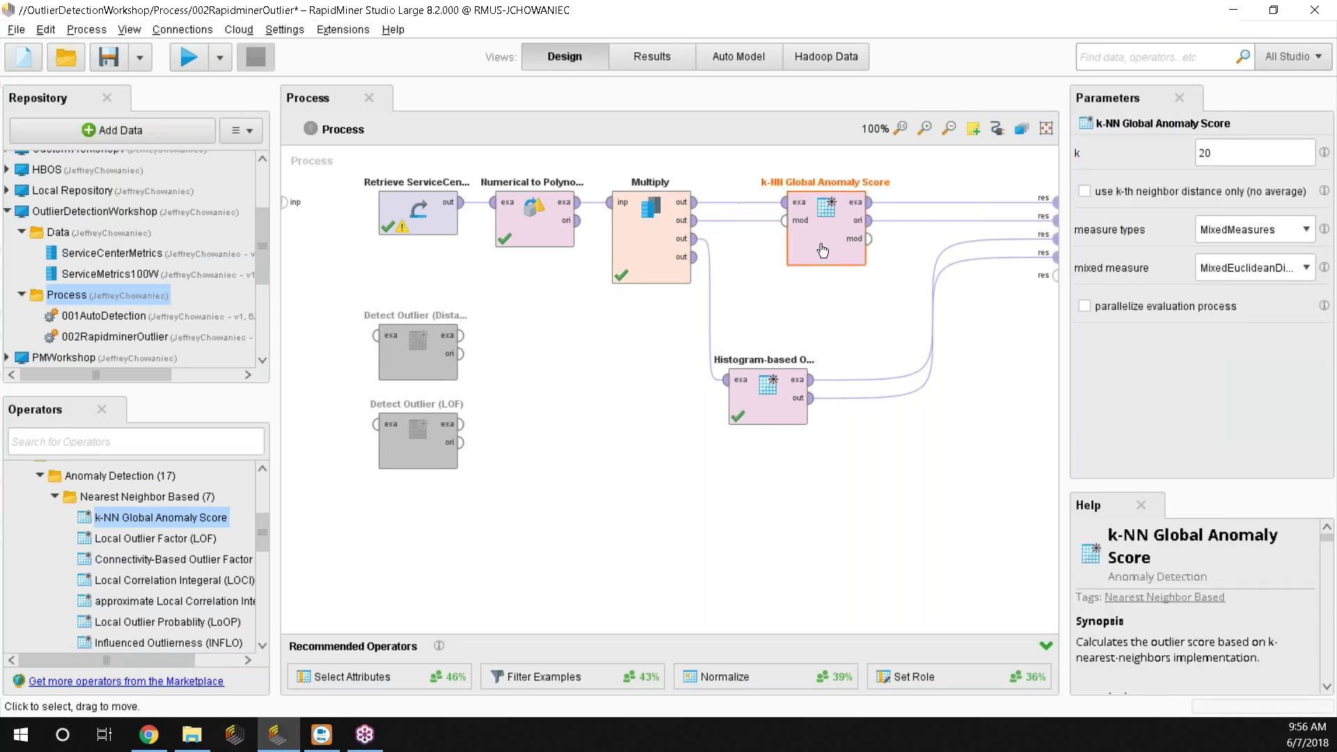
{"action": "left_click_drag", "start_coordinate": [825, 242], "coordinate": [826, 331]}
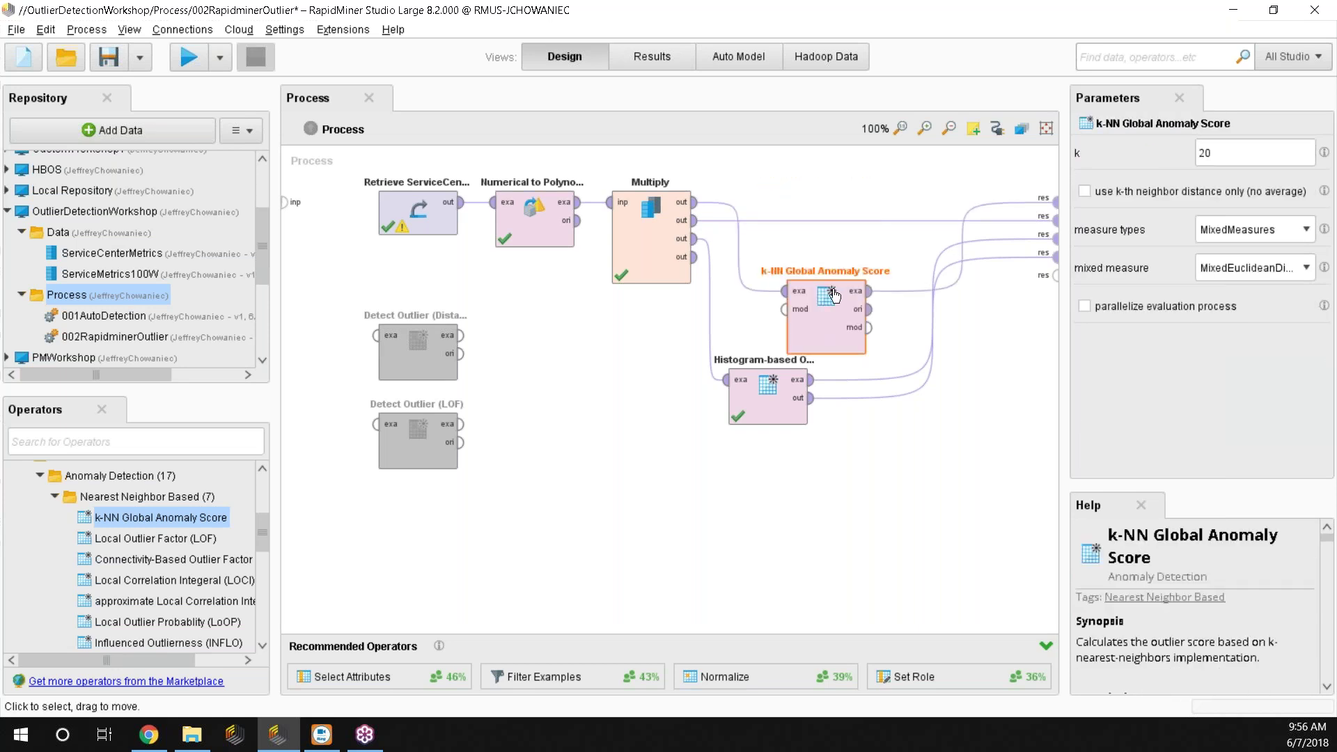
{"action": "left_click_drag", "start_coordinate": [773, 409], "coordinate": [857, 548]}
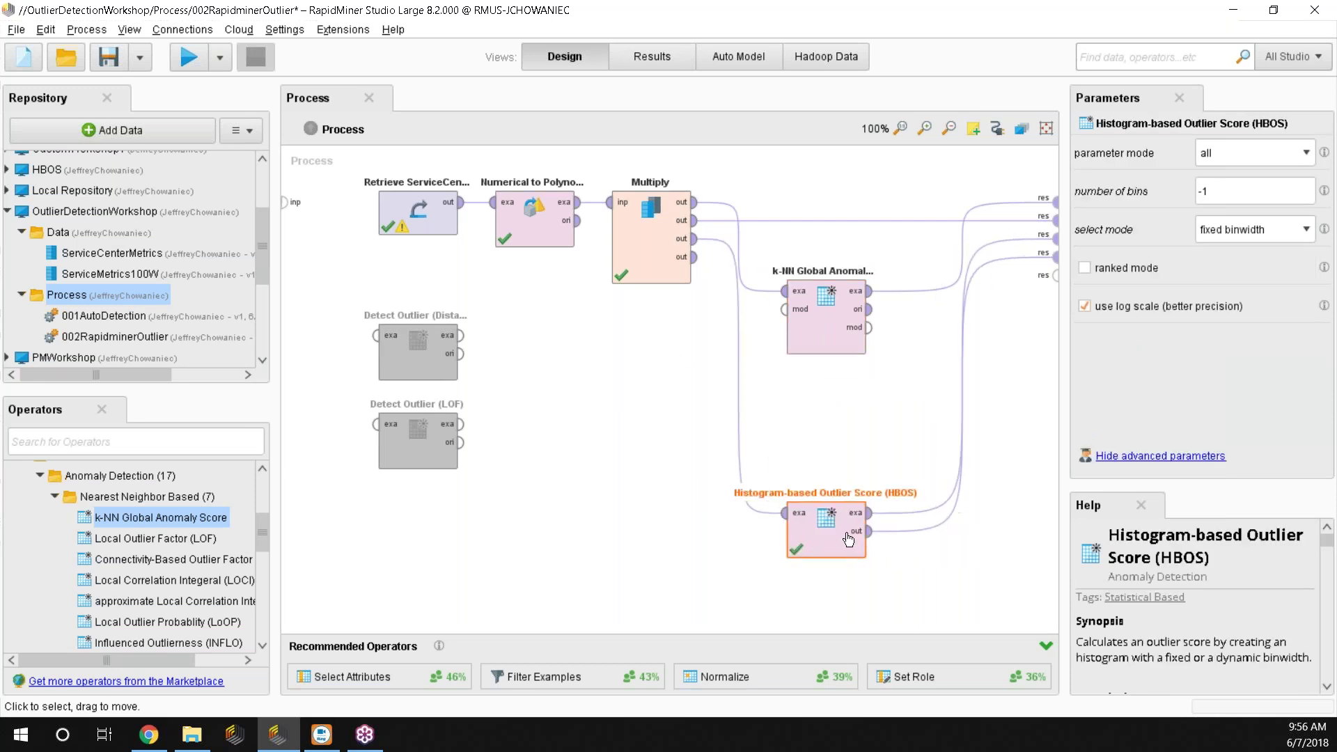
{"action": "left_click", "coordinate": [829, 317]}
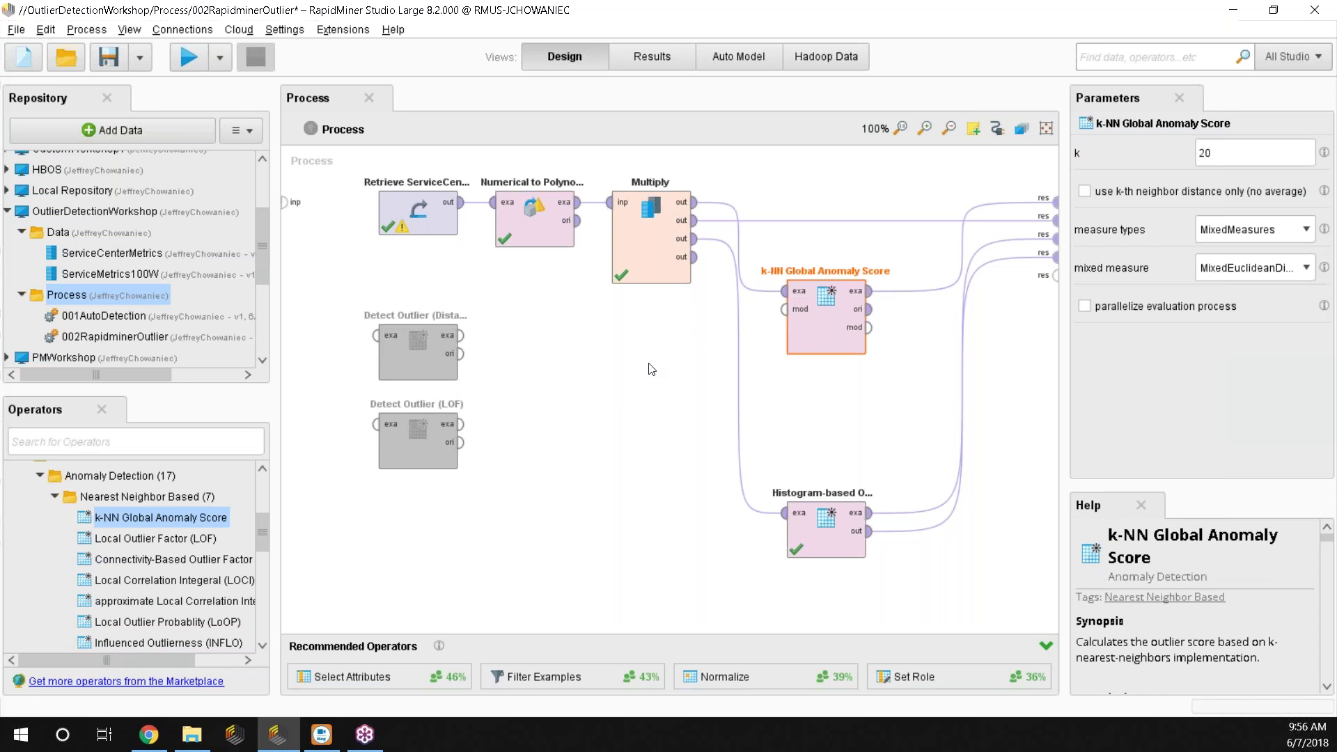
{"action": "left_click_drag", "start_coordinate": [830, 336], "coordinate": [833, 247]}
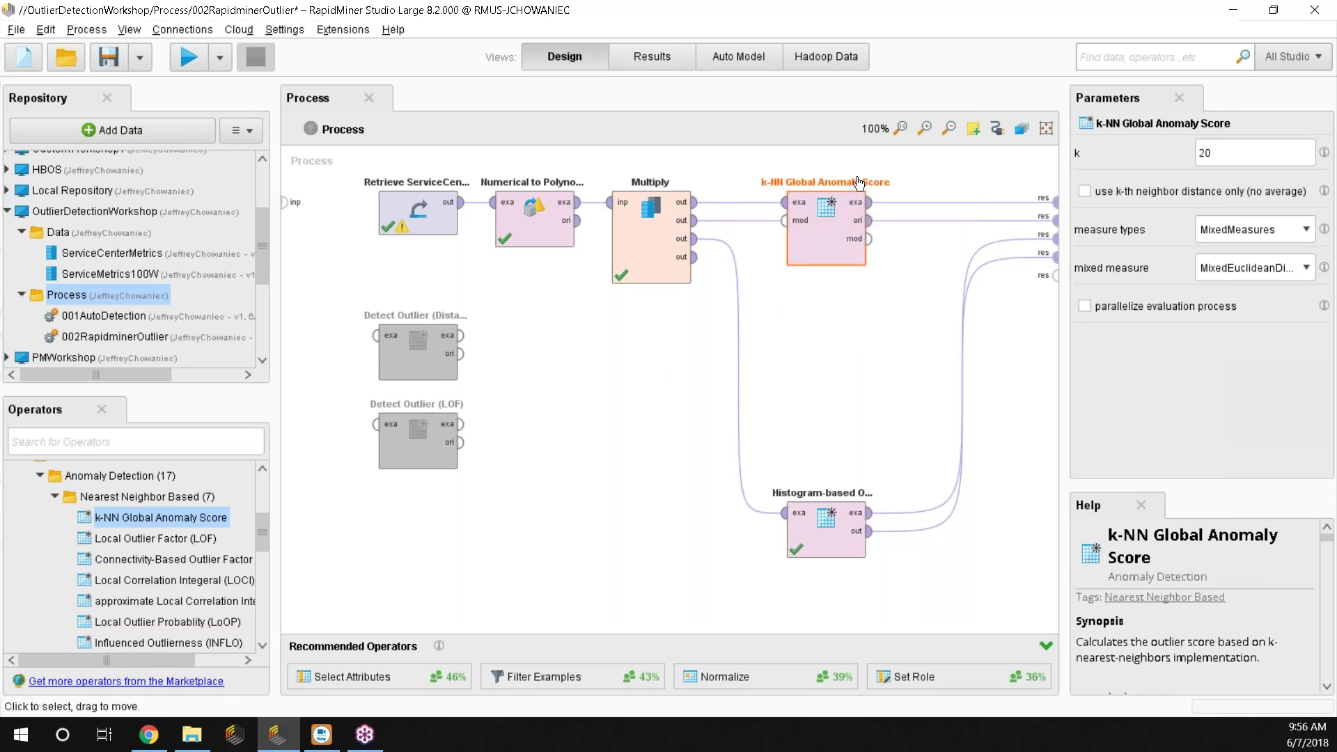
{"action": "left_click", "coordinate": [881, 225], "text": "alt"}
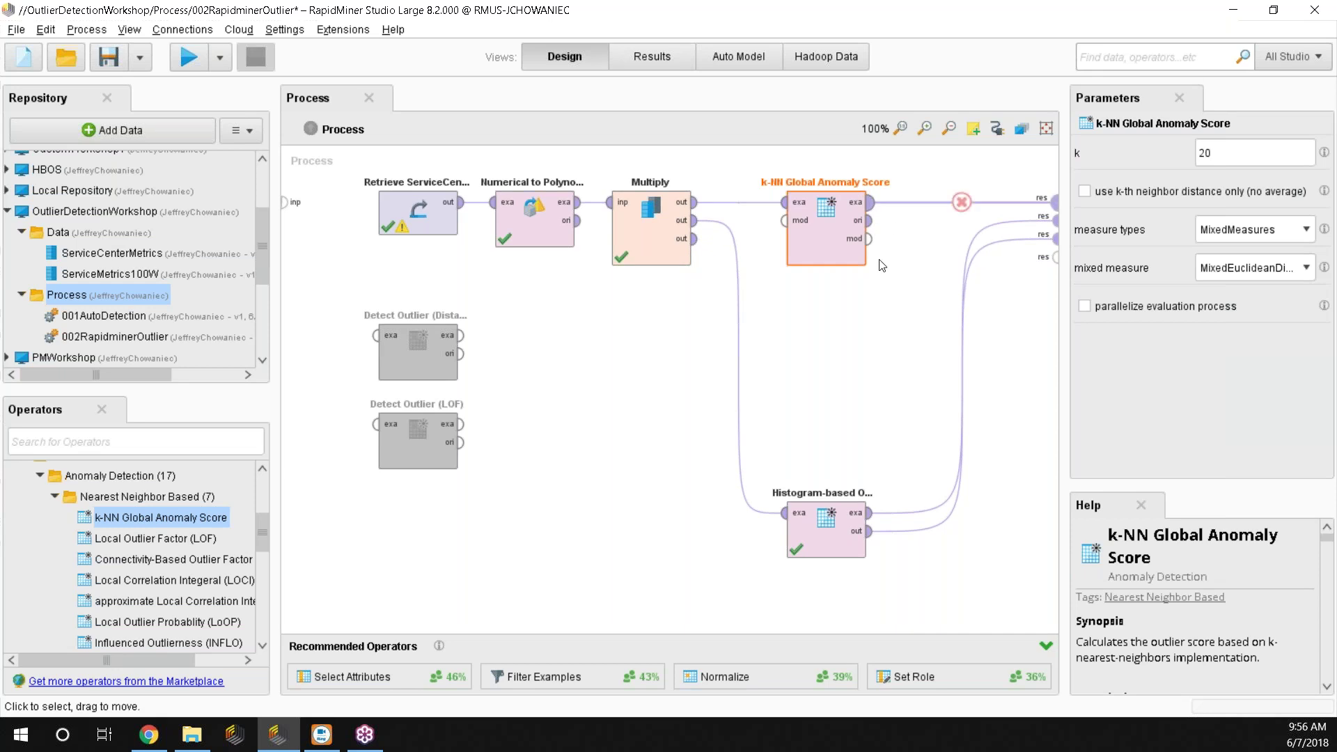
Run the process and sort the k-NN Global Anomaly Score example set by outlier in descending order.
{"action": "left_click", "coordinate": [191, 53]}
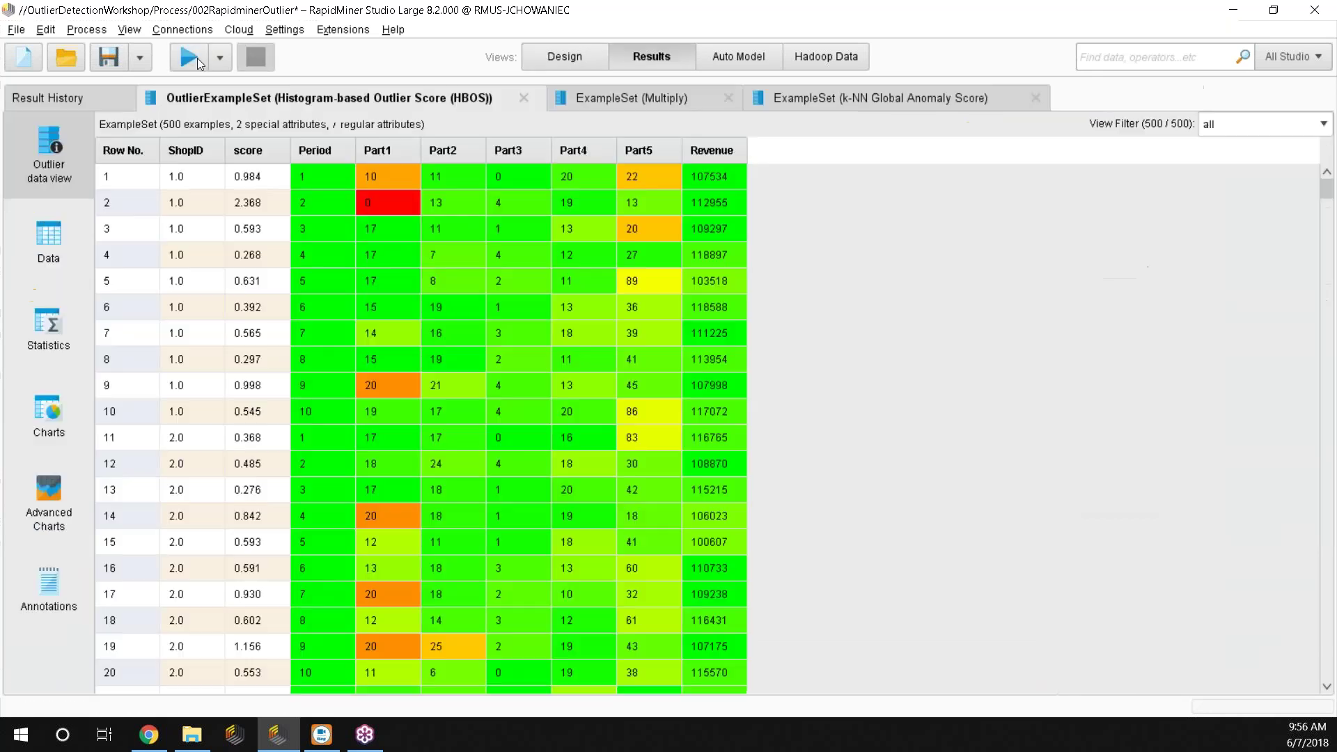
{"action": "left_click", "coordinate": [862, 110]}
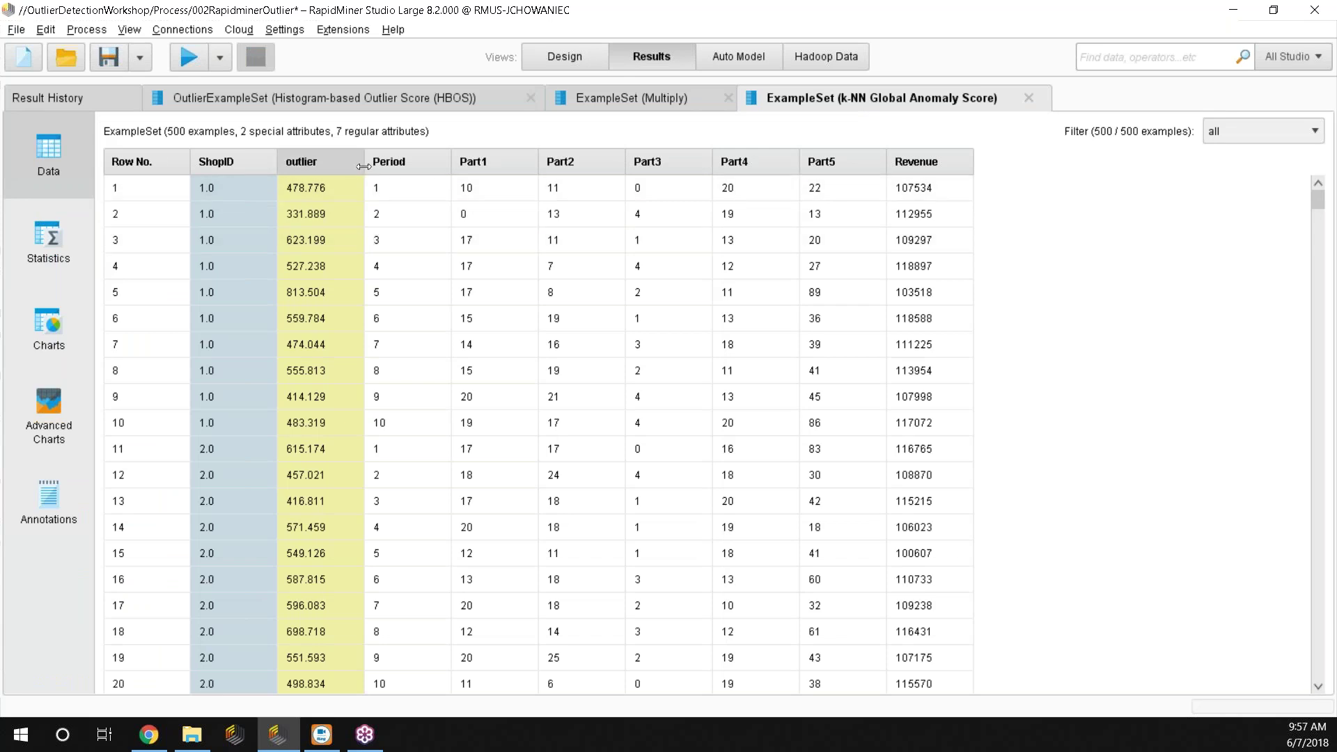
{"action": "left_click_drag", "start_coordinate": [364, 164], "coordinate": [416, 170]}
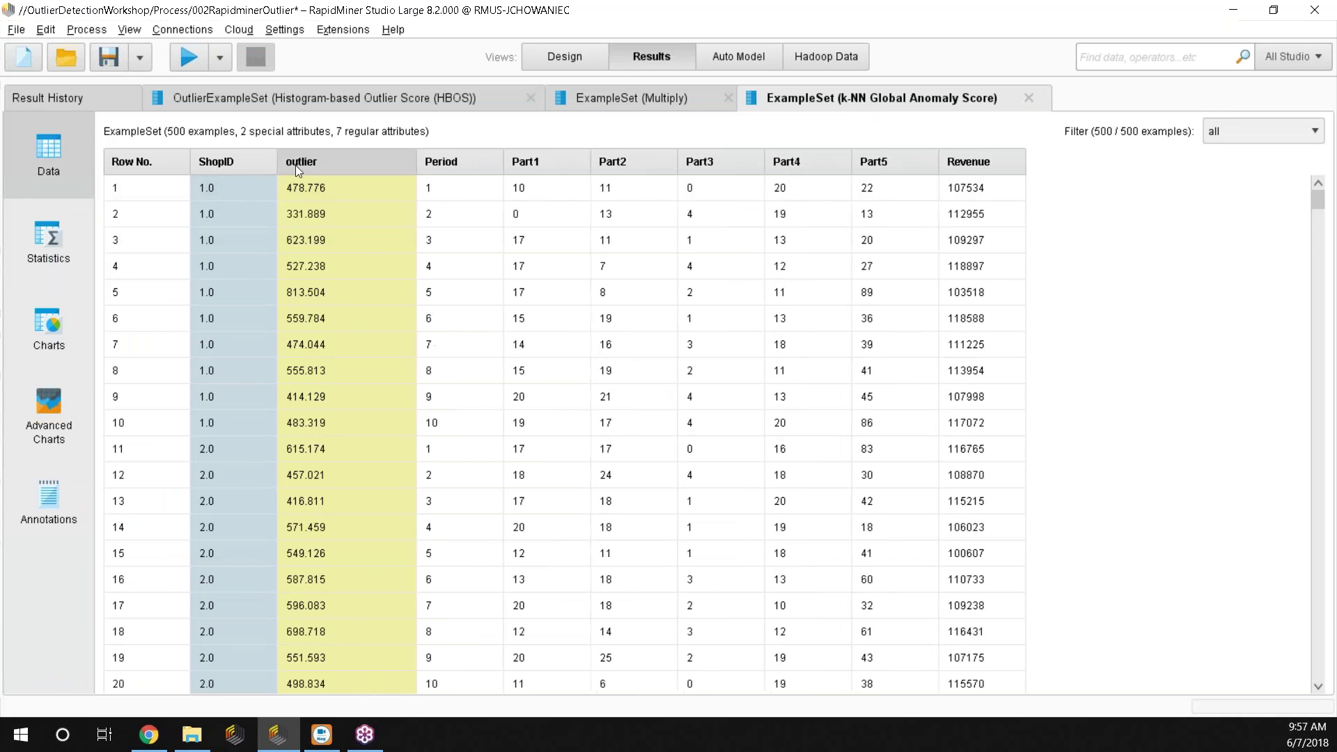
{"action": "scroll", "coordinate": [347, 211], "scroll_direction": "down", "scroll_amount": 7}
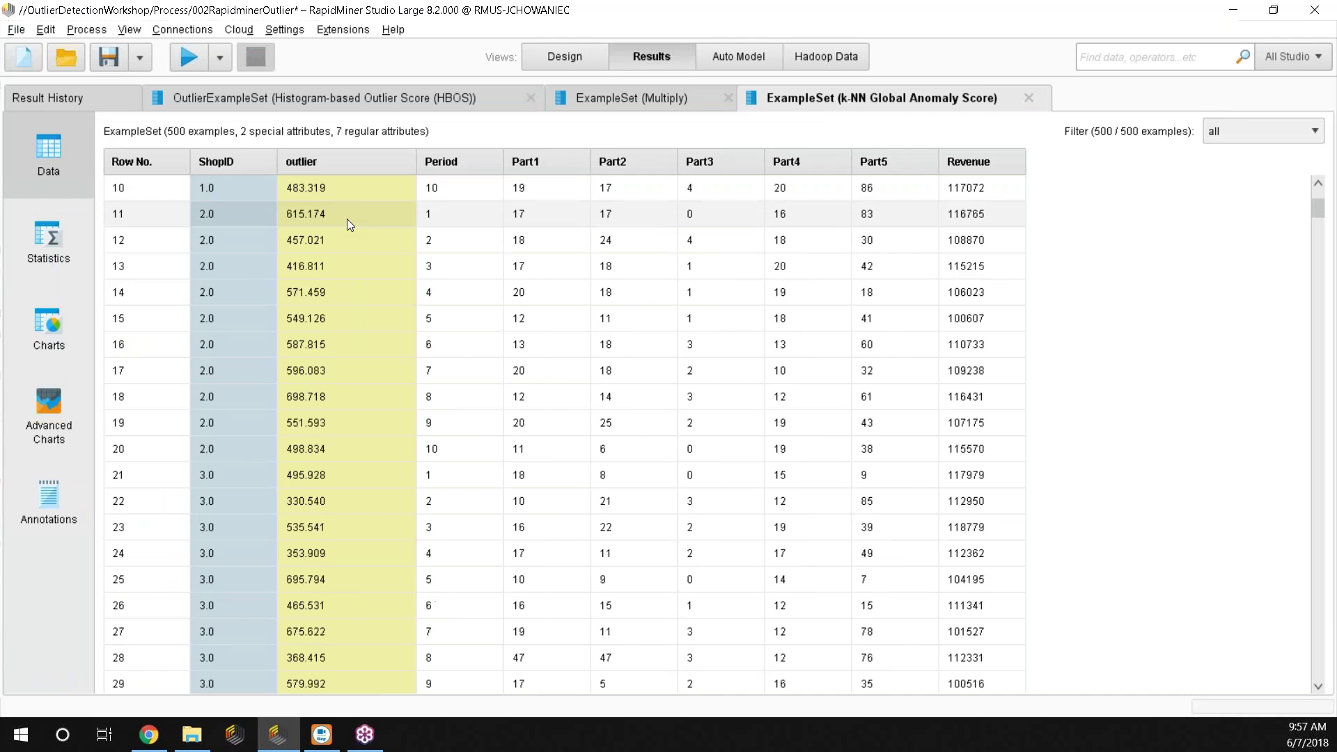
{"action": "scroll", "coordinate": [356, 238], "scroll_direction": "down", "scroll_amount": 1}
{"action": "scroll", "coordinate": [357, 237], "scroll_direction": "up", "scroll_amount": 1}
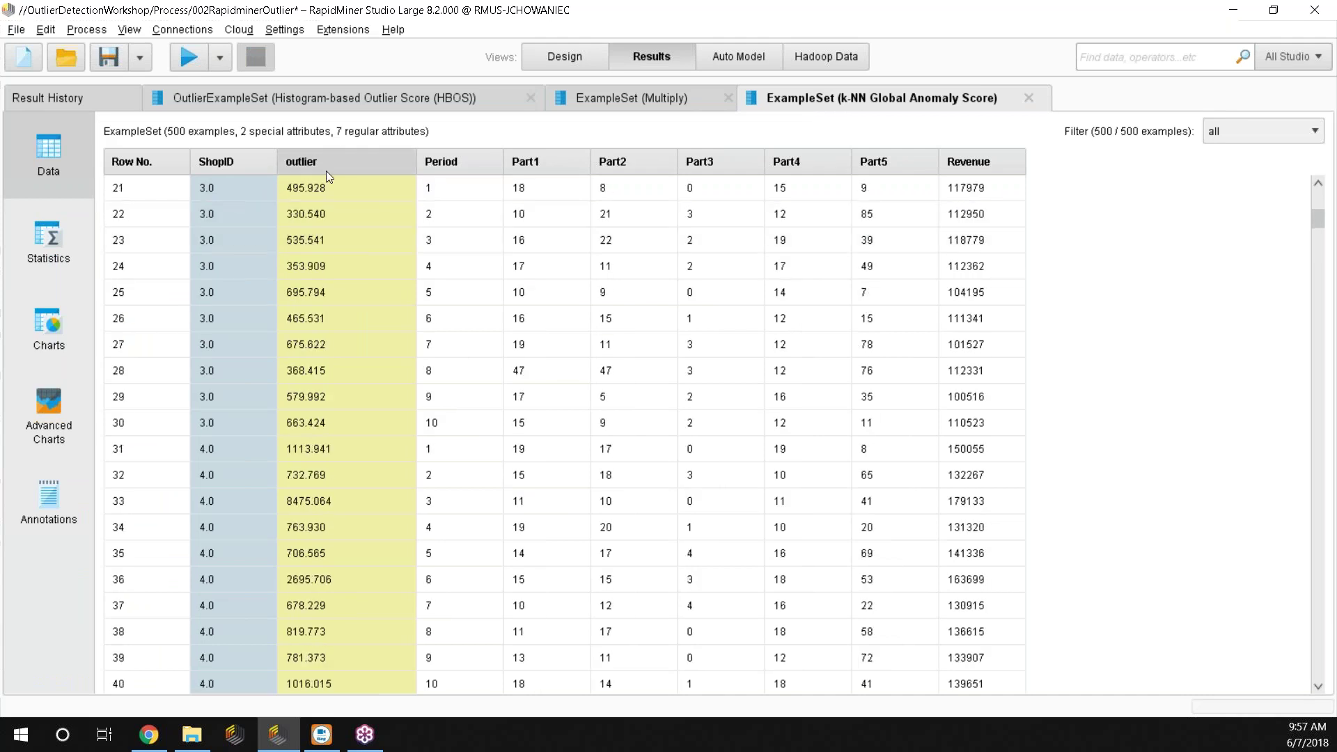
{"action": "left_click", "coordinate": [349, 169]}
{"action": "left_click", "coordinate": [353, 169]}
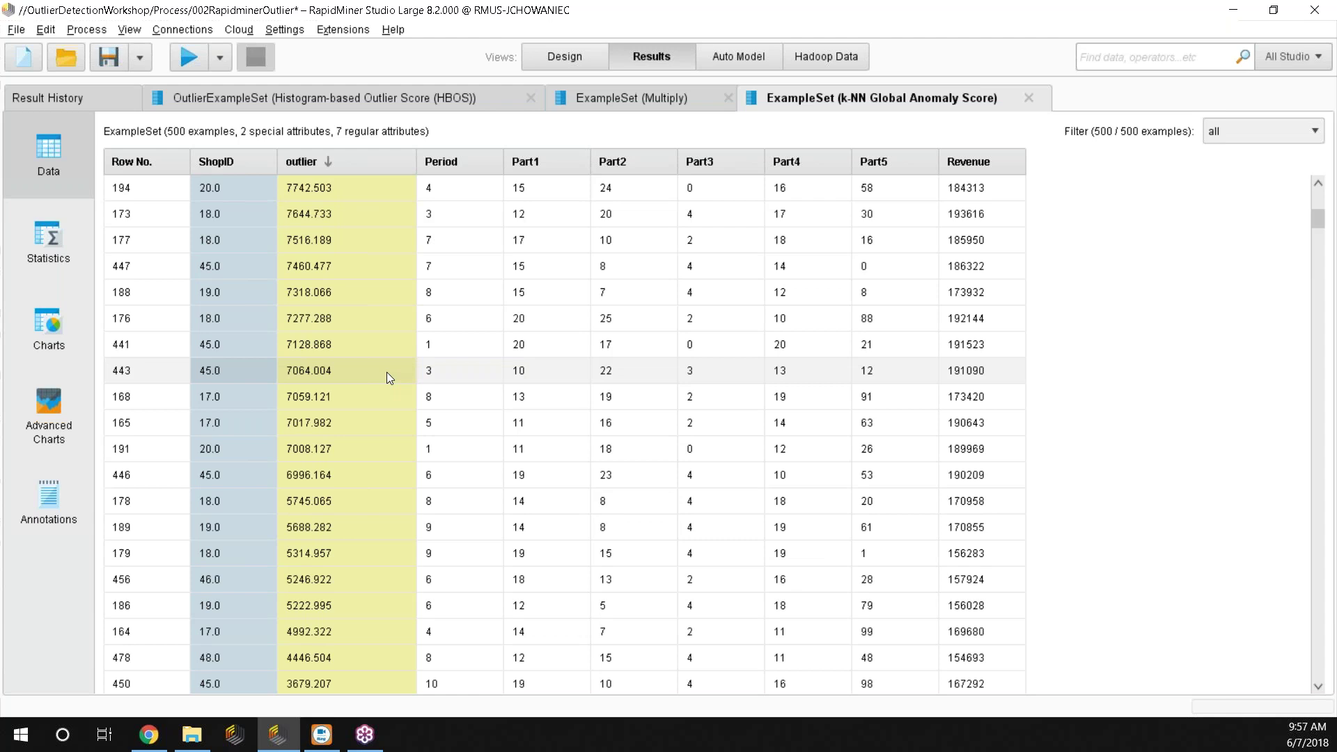
Examine the highest outlier scores and their revenues in the sorted k-NN example set, and return to the process design.
{"action": "scroll", "coordinate": [387, 371], "scroll_direction": "down", "scroll_amount": 3}
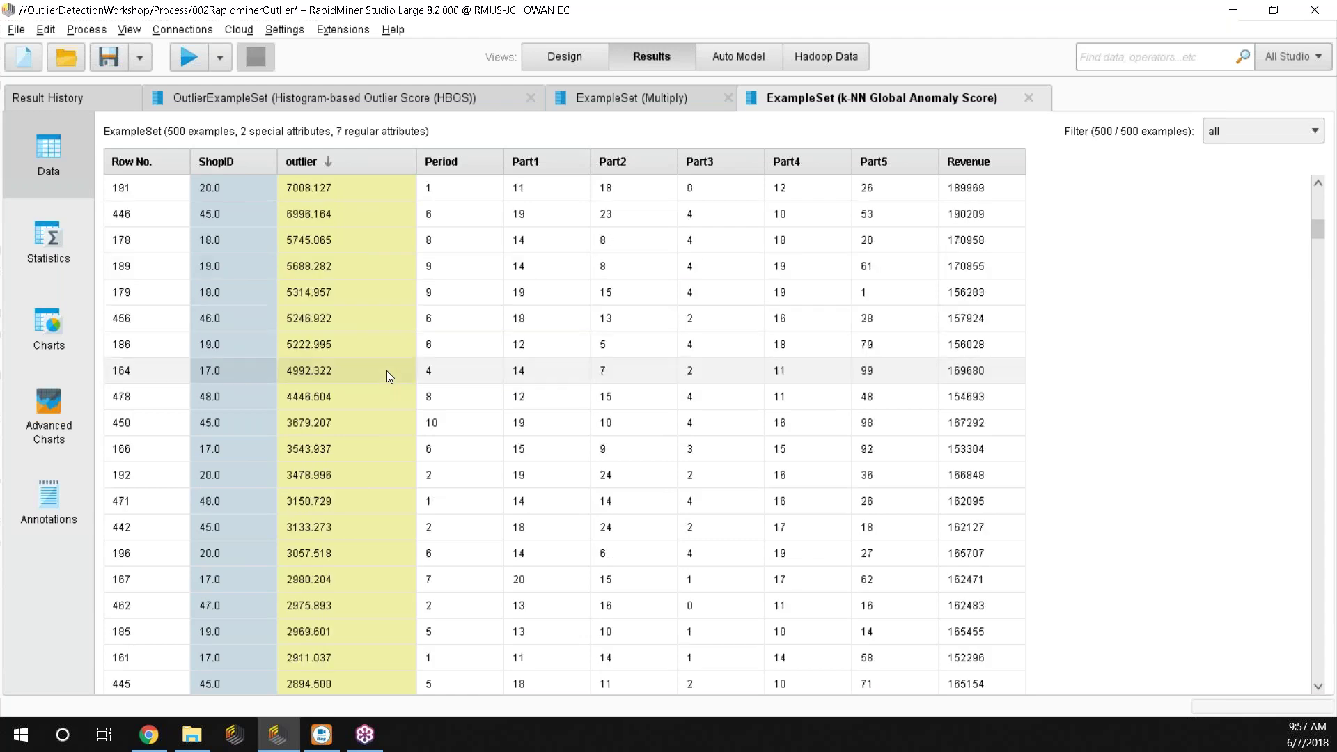
{"action": "scroll", "coordinate": [387, 370], "scroll_direction": "down", "scroll_amount": 3}
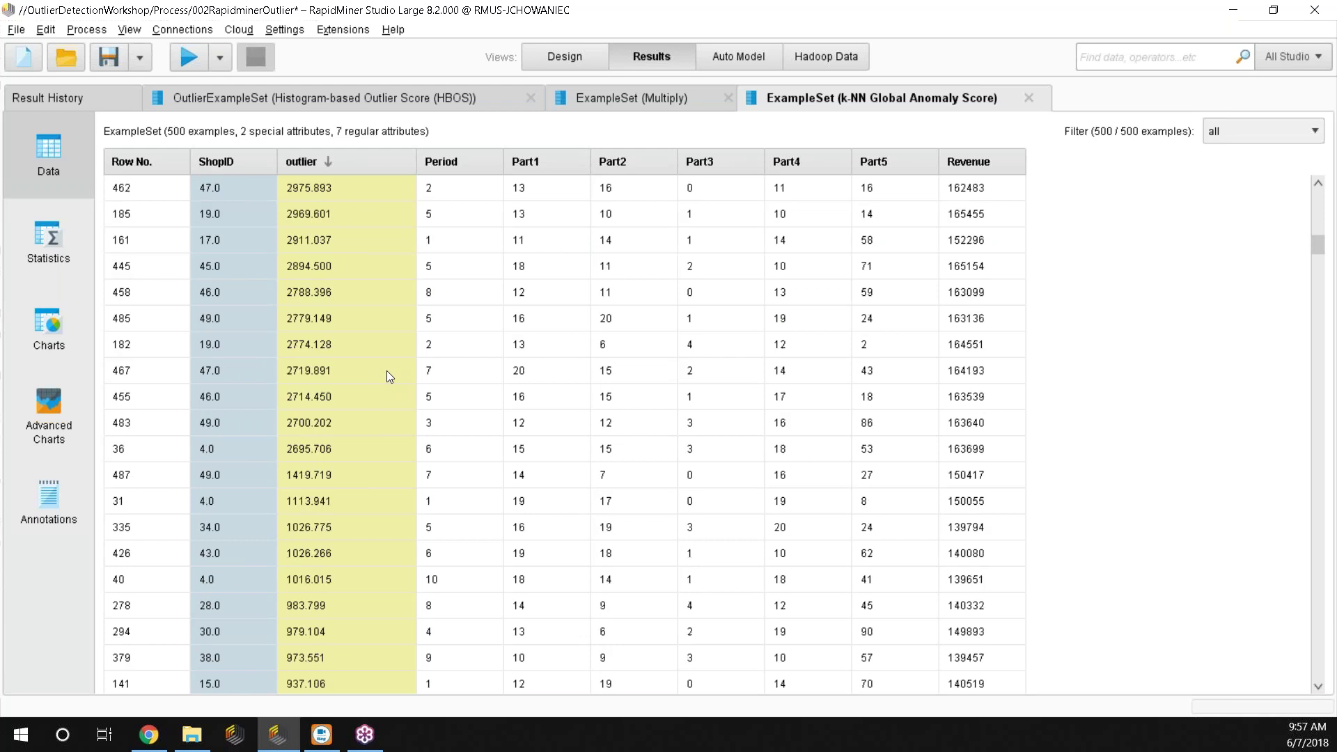
{"action": "scroll", "coordinate": [386, 371], "scroll_direction": "up", "scroll_amount": 5}
{"action": "scroll", "coordinate": [387, 371], "scroll_direction": "up", "scroll_amount": 5}
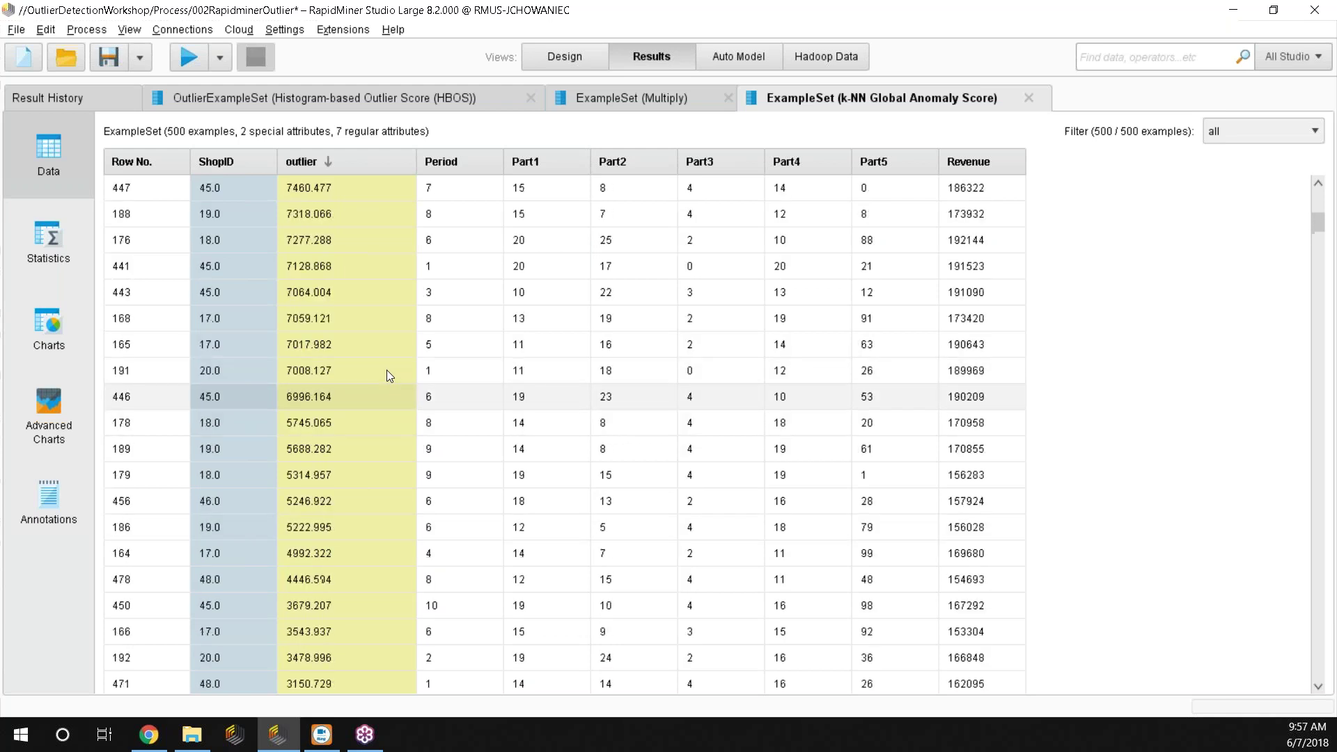
{"action": "scroll", "coordinate": [388, 376], "scroll_direction": "up", "scroll_amount": 4}
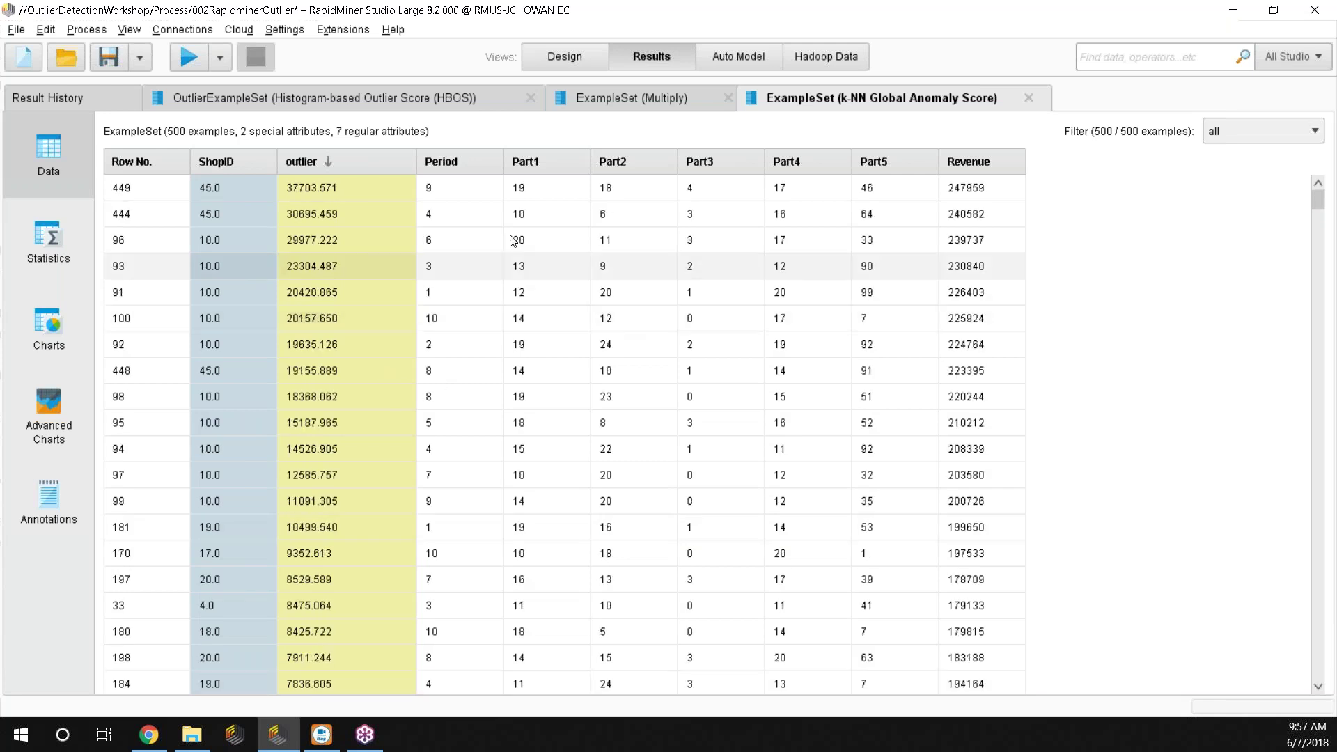
{"action": "left_click", "coordinate": [574, 56]}
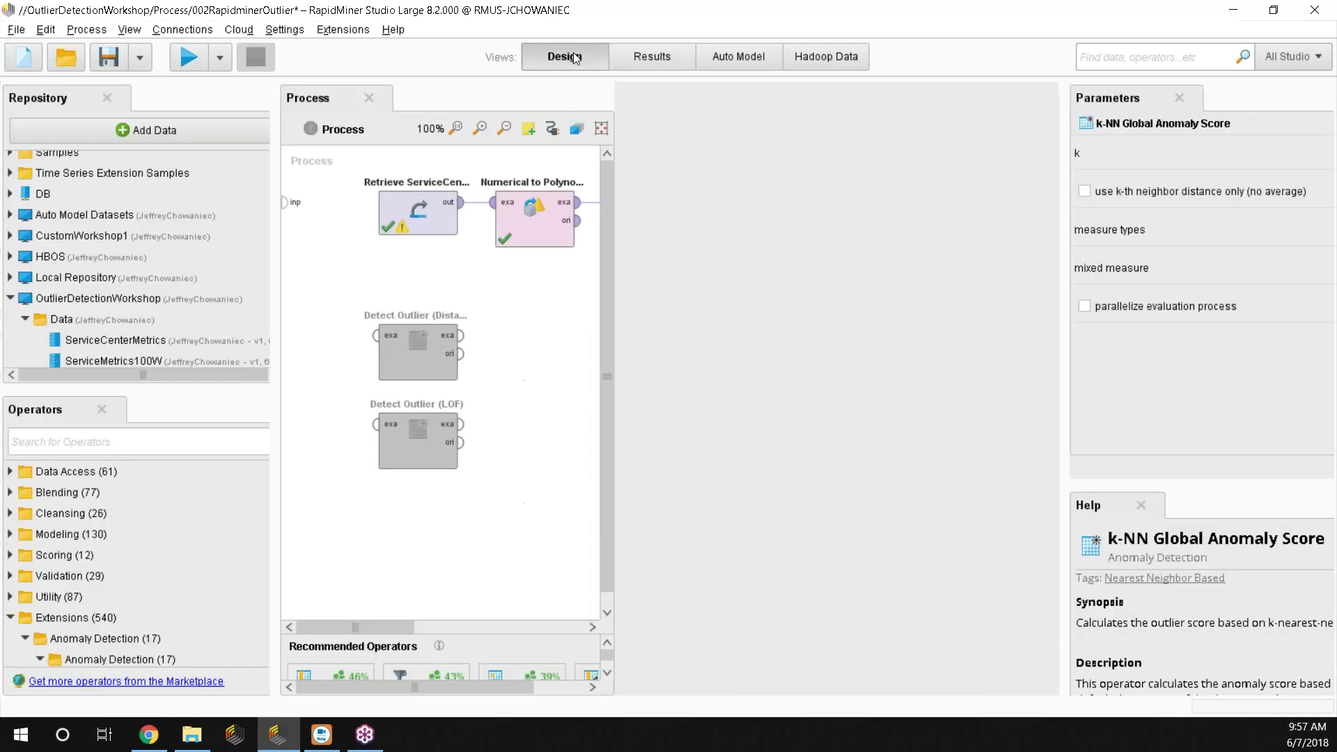
Examine the k-NN Global Anomaly Score help description and the list of Nearest Neighbor Based anomaly detection operators.
{"action": "scroll", "coordinate": [1255, 608], "scroll_direction": "down", "scroll_amount": 2}
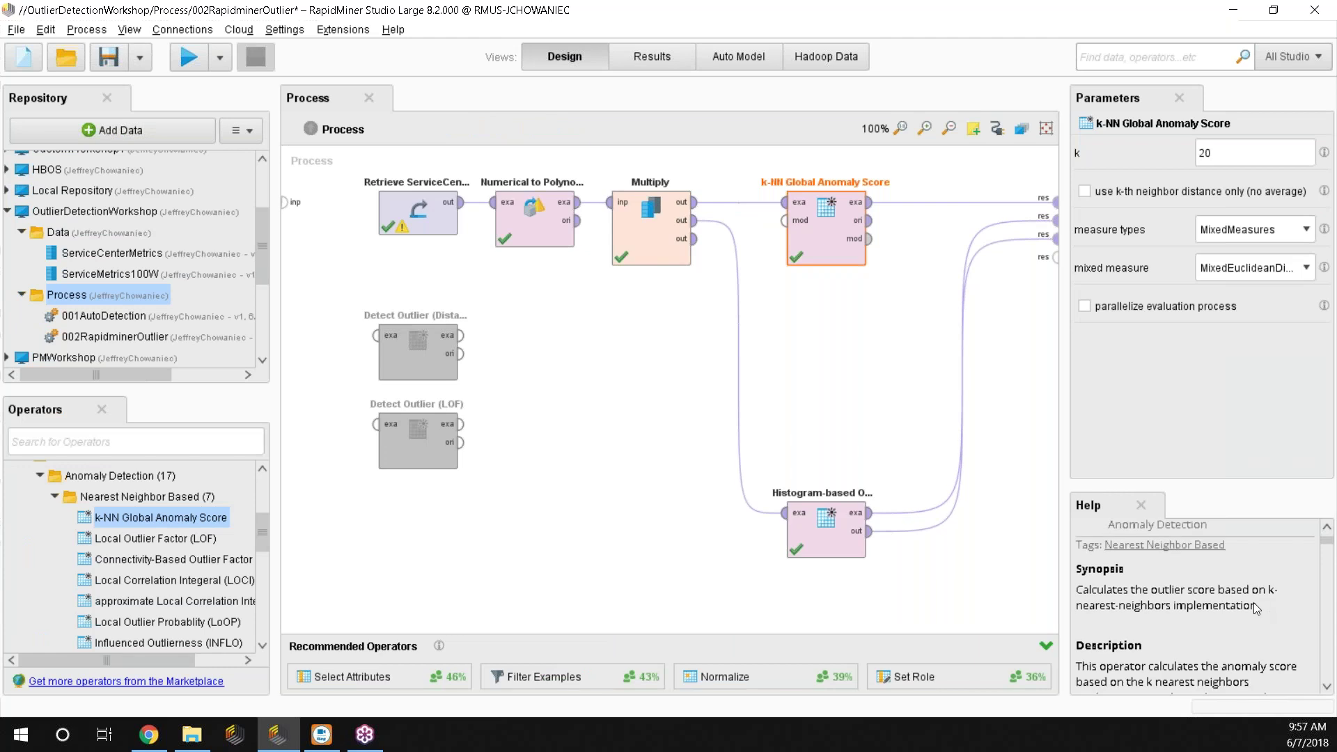
{"action": "scroll", "coordinate": [1255, 609], "scroll_direction": "down", "scroll_amount": 3}
{"action": "scroll", "coordinate": [1254, 603], "scroll_direction": "down", "scroll_amount": 4}
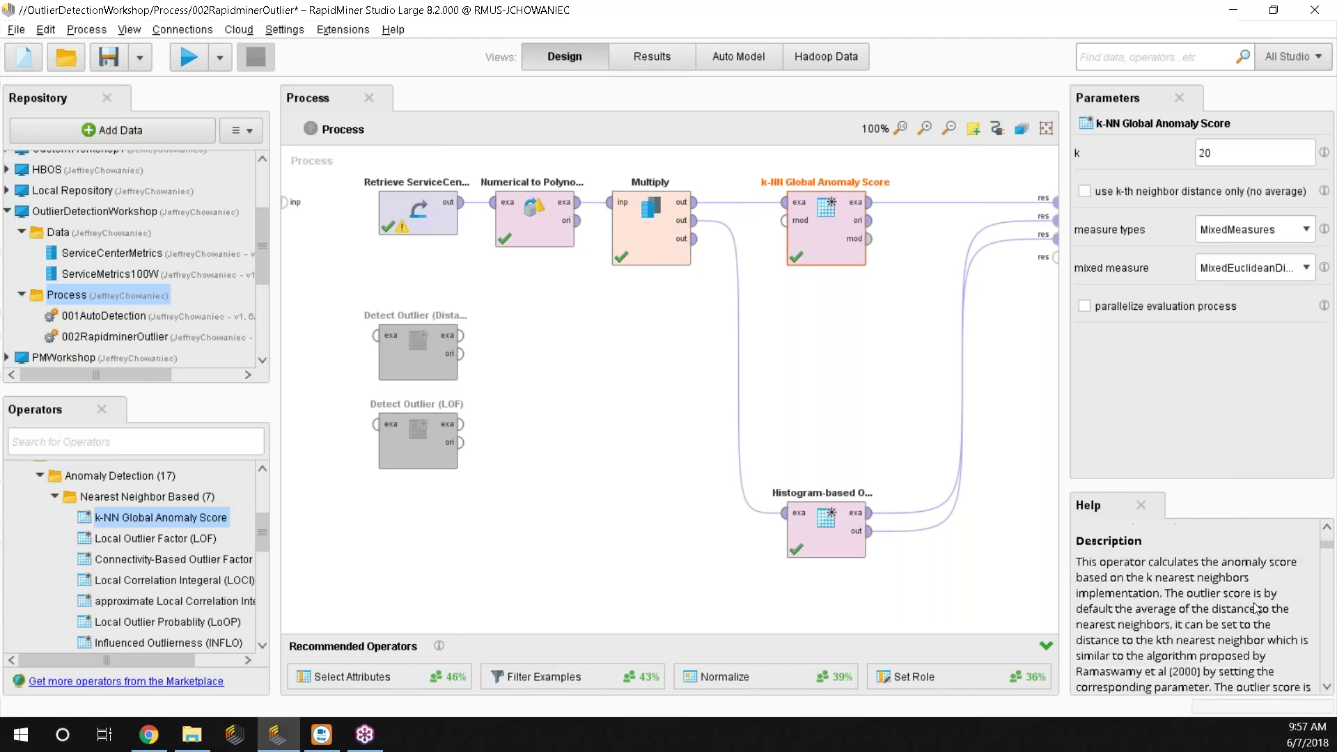
{"action": "scroll", "coordinate": [1255, 609], "scroll_direction": "down", "scroll_amount": 6}
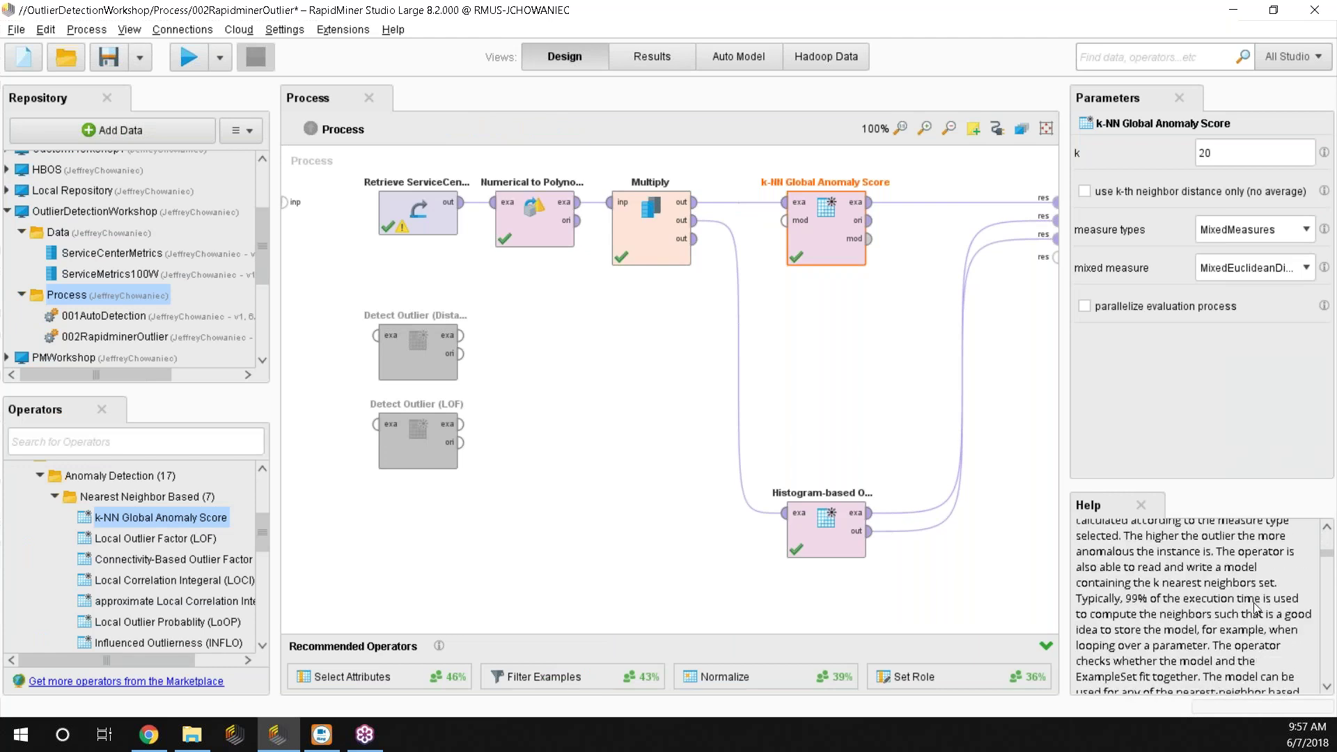
{"action": "scroll", "coordinate": [1255, 610], "scroll_direction": "up", "scroll_amount": 1}
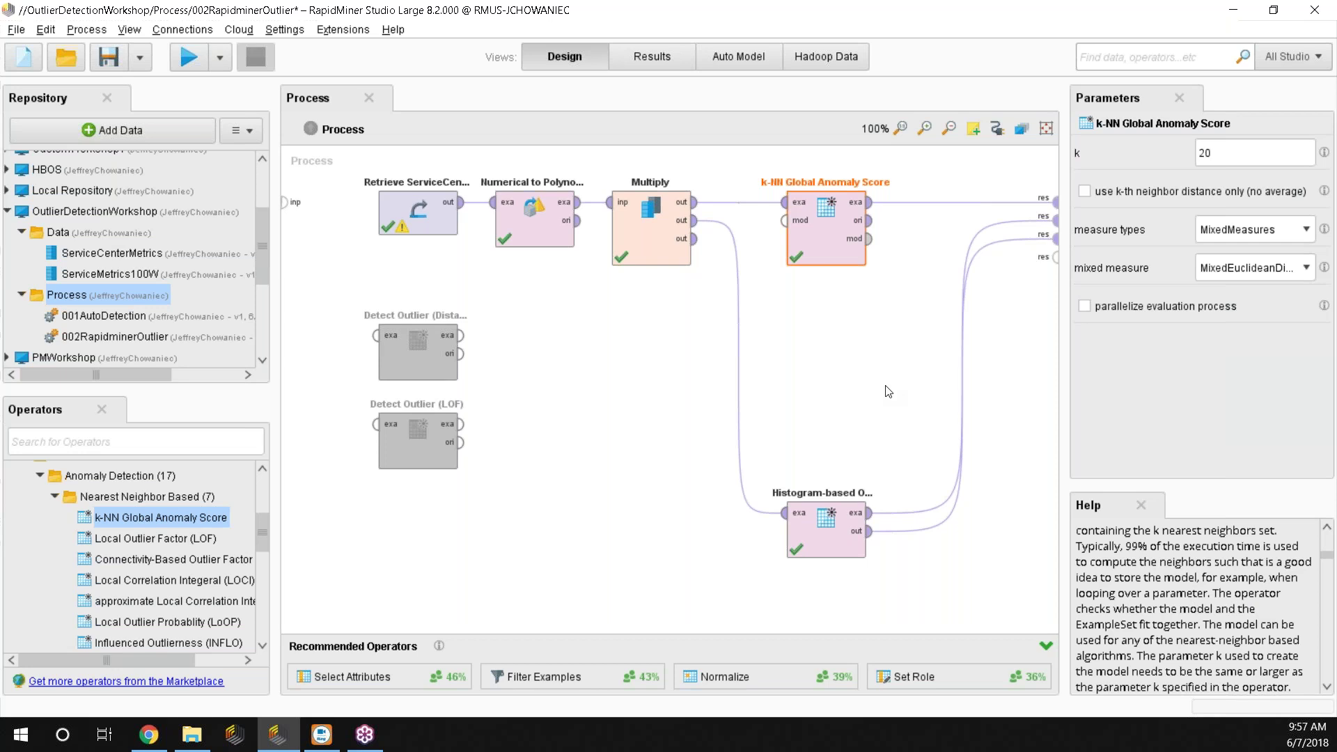
{"action": "left_click_drag", "start_coordinate": [168, 521], "coordinate": [211, 513]}
{"action": "scroll", "coordinate": [213, 515], "scroll_direction": "down", "scroll_amount": 2}
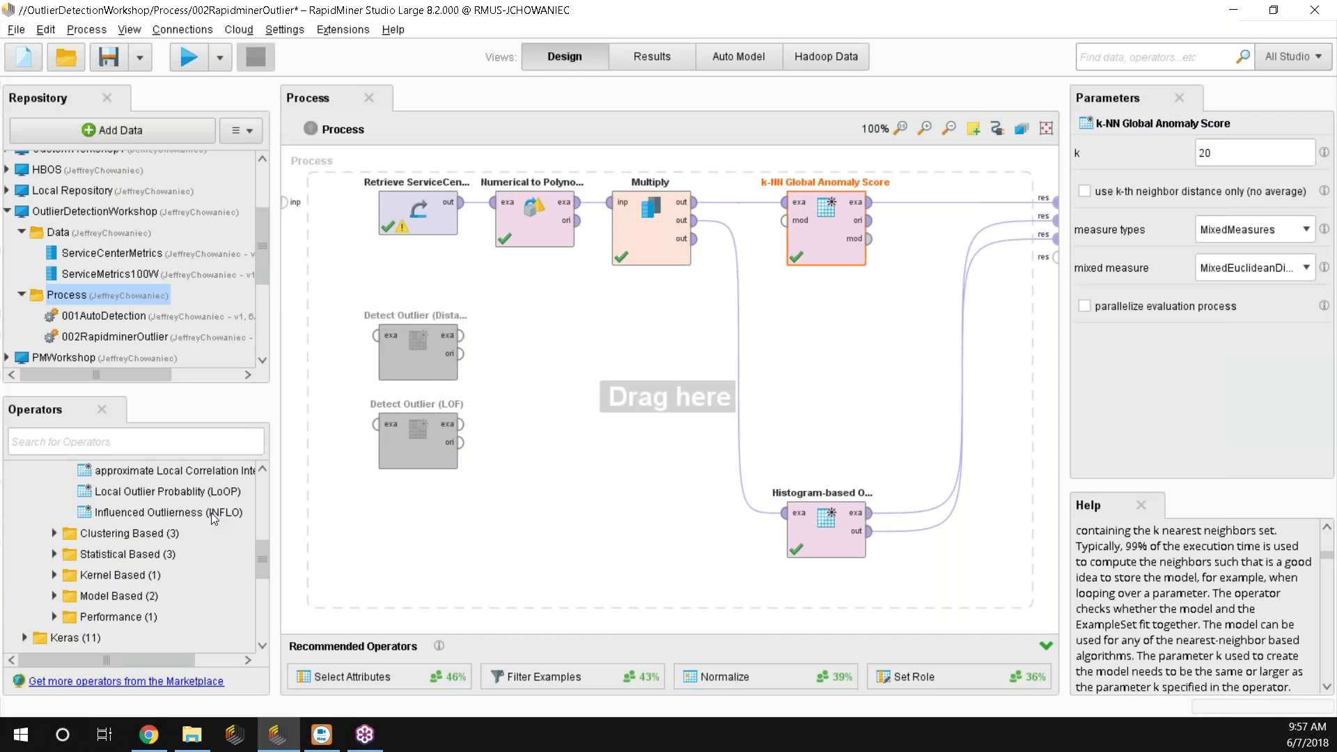
{"action": "scroll", "coordinate": [213, 516], "scroll_direction": "up", "scroll_amount": 2}
{"action": "left_click_drag", "start_coordinate": [212, 517], "coordinate": [446, 550]}
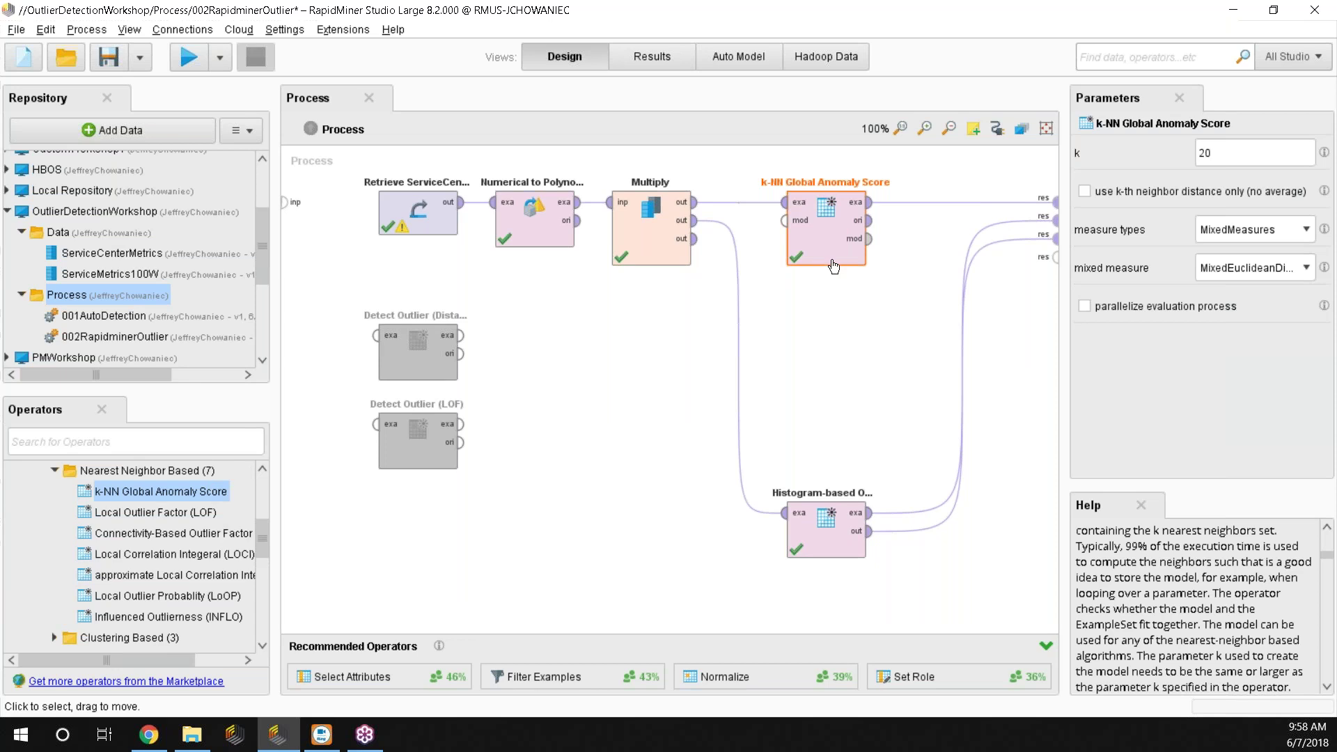
Add a Store operator to the process and connect the k-NN Global Anomaly Score's model output to its input.
{"action": "left_click", "coordinate": [869, 239]}
{"action": "right_click", "coordinate": [834, 343]}
{"action": "left_click", "coordinate": [142, 436]}
{"action": "type", "text": "Store"}
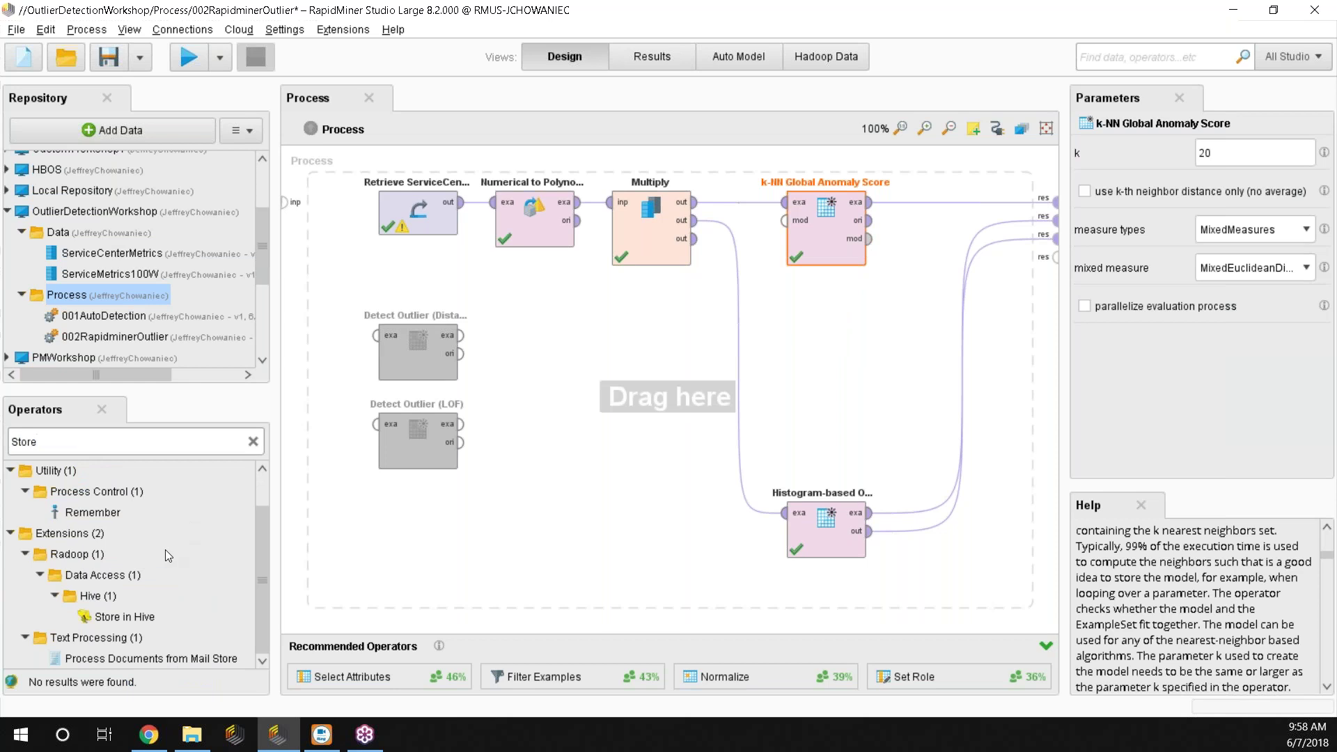
{"action": "scroll", "coordinate": [165, 550], "scroll_direction": "up", "scroll_amount": 1}
{"action": "left_click_drag", "start_coordinate": [108, 494], "coordinate": [912, 320]}
{"action": "mouse_move", "coordinate": [869, 238]}
{"action": "left_mouse_down"}
{"action": "mouse_move", "coordinate": [839, 306]}
{"action": "mouse_move", "coordinate": [844, 335]}
{"action": "mouse_move", "coordinate": [952, 343]}
{"action": "left_mouse_up"}
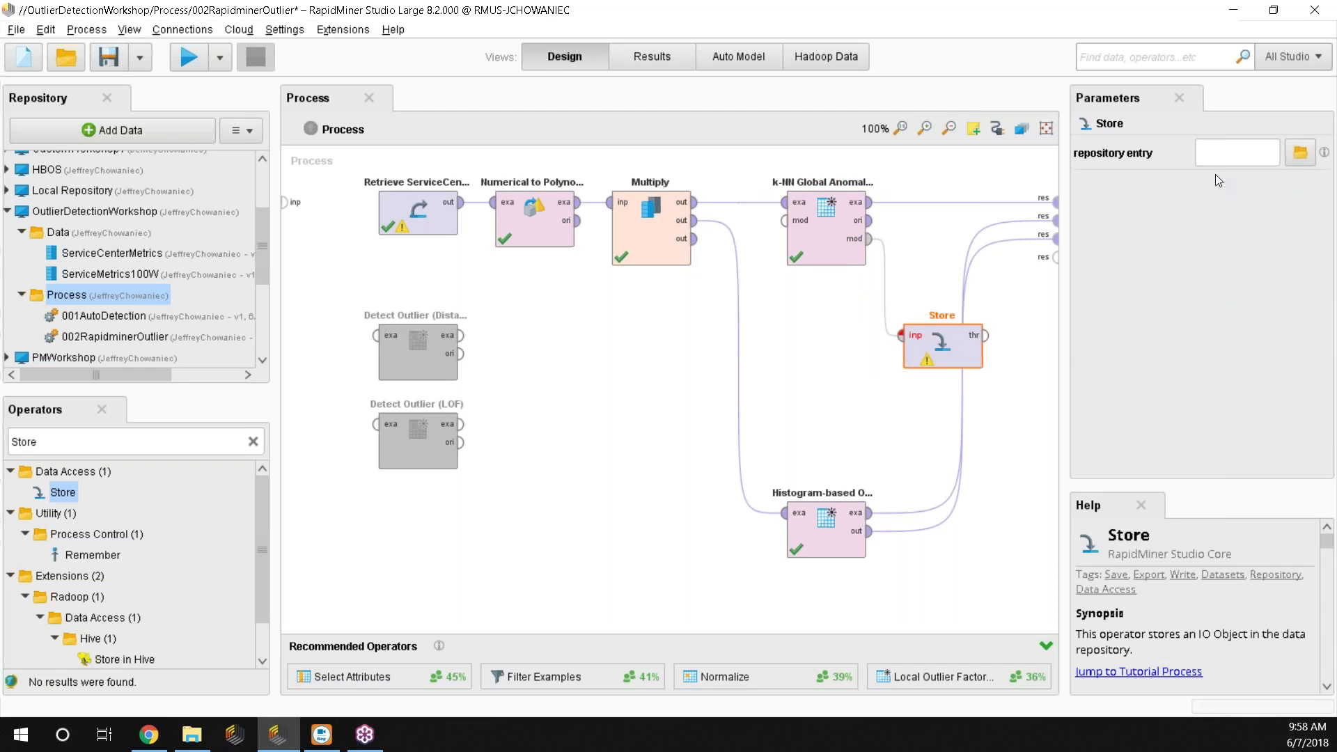
{"action": "left_click", "coordinate": [1272, 153]}
{"action": "left_click", "coordinate": [1299, 153]}
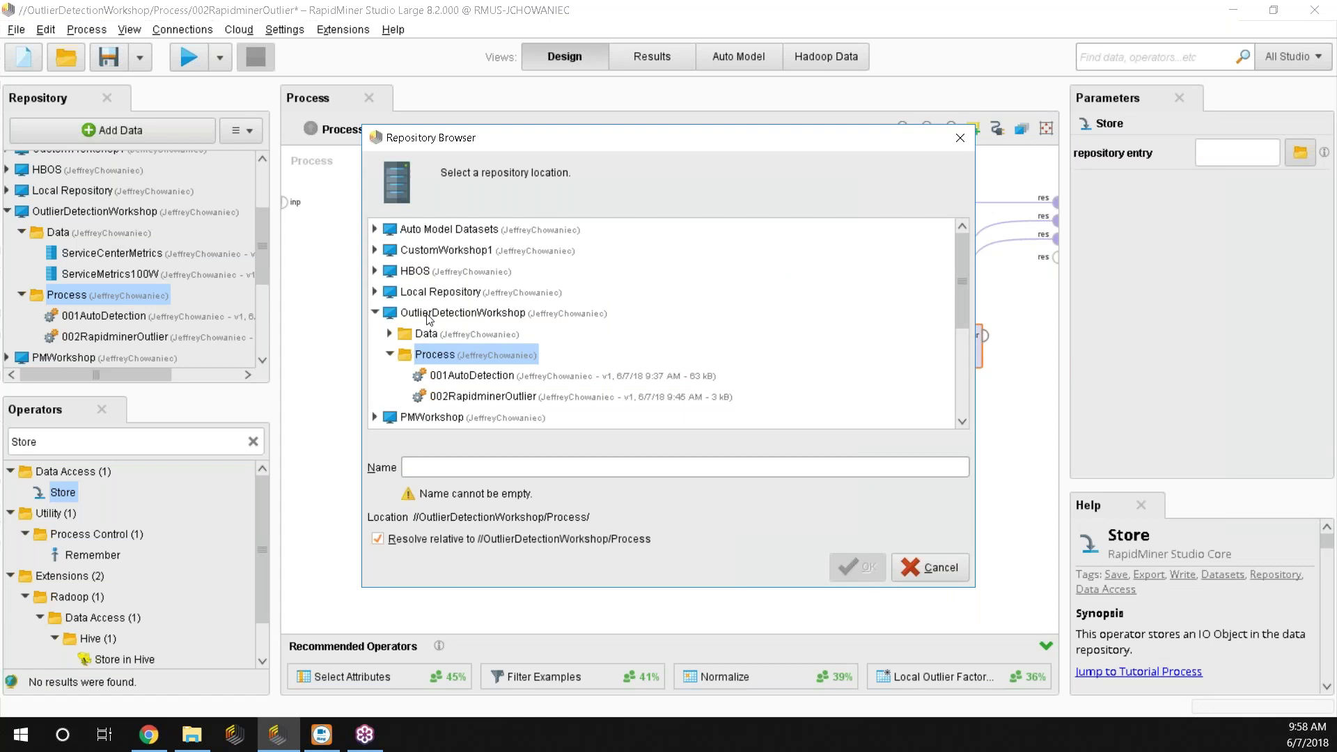
{"action": "left_click", "coordinate": [942, 569]}
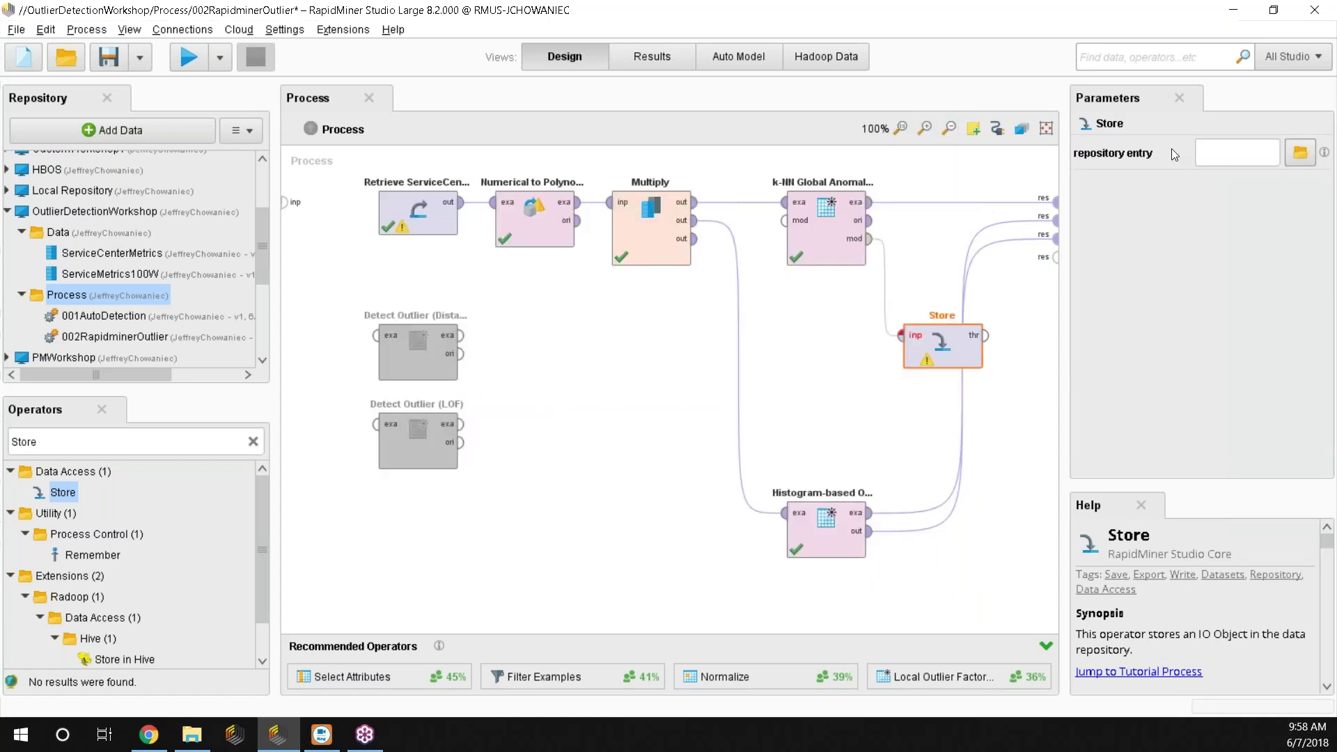
Create a subfolder named Results in the OutlierDetectionWorkshop repository.
{"action": "left_click", "coordinate": [67, 212]}
{"action": "right_click", "coordinate": [66, 213]}
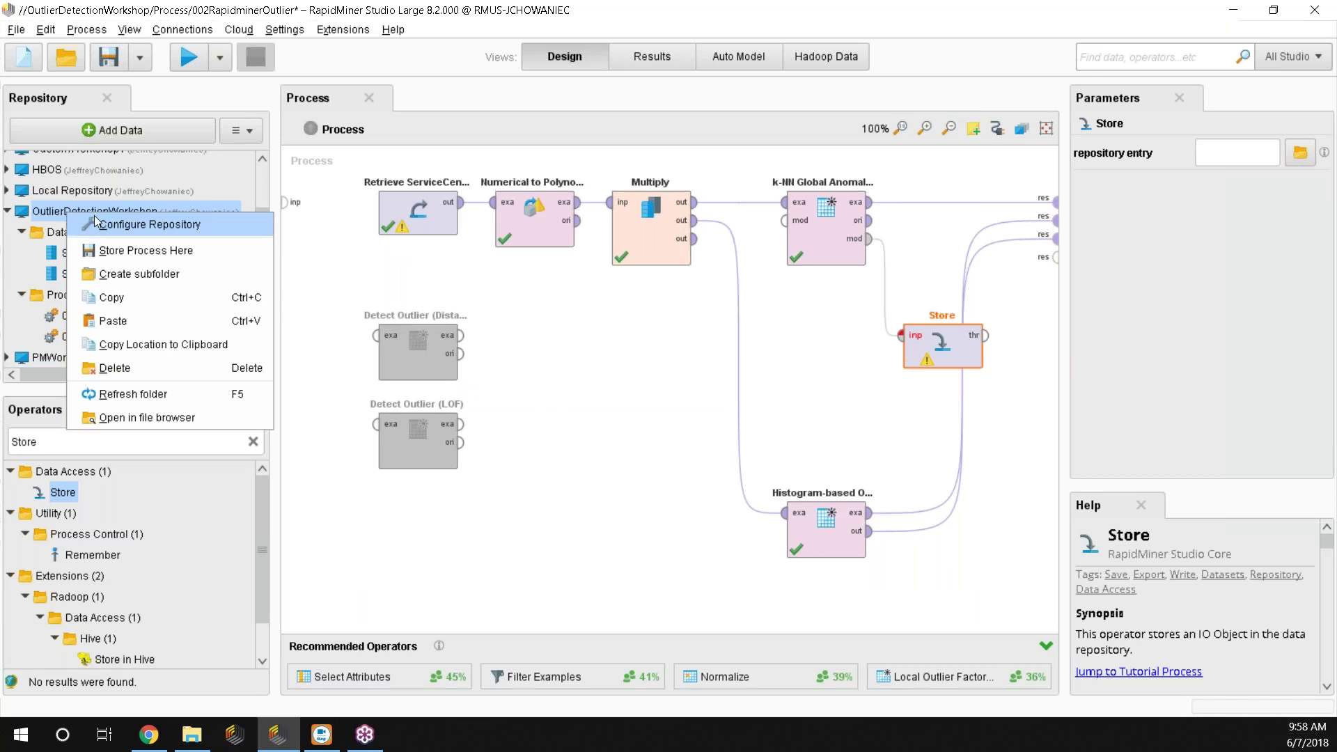
{"action": "left_click", "coordinate": [145, 273]}
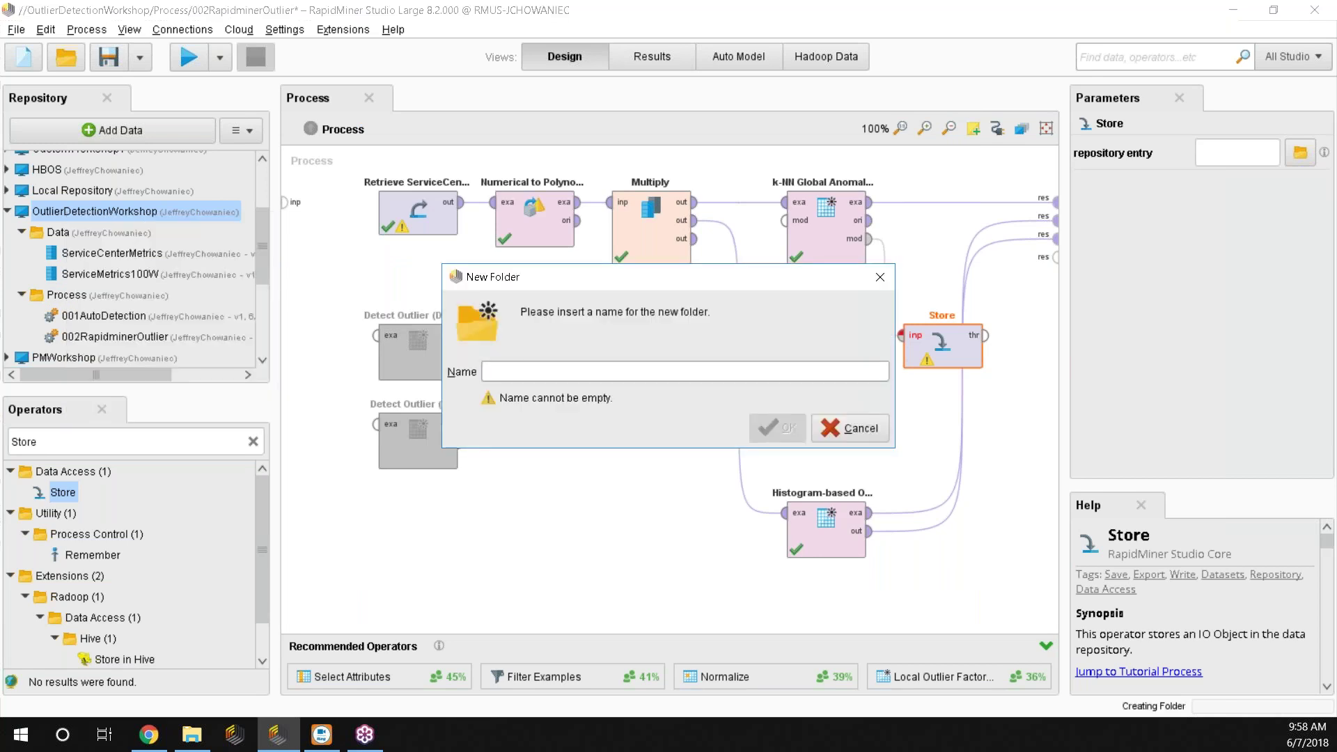
{"action": "type", "text": "Results"}
{"action": "key", "text": "Return"}
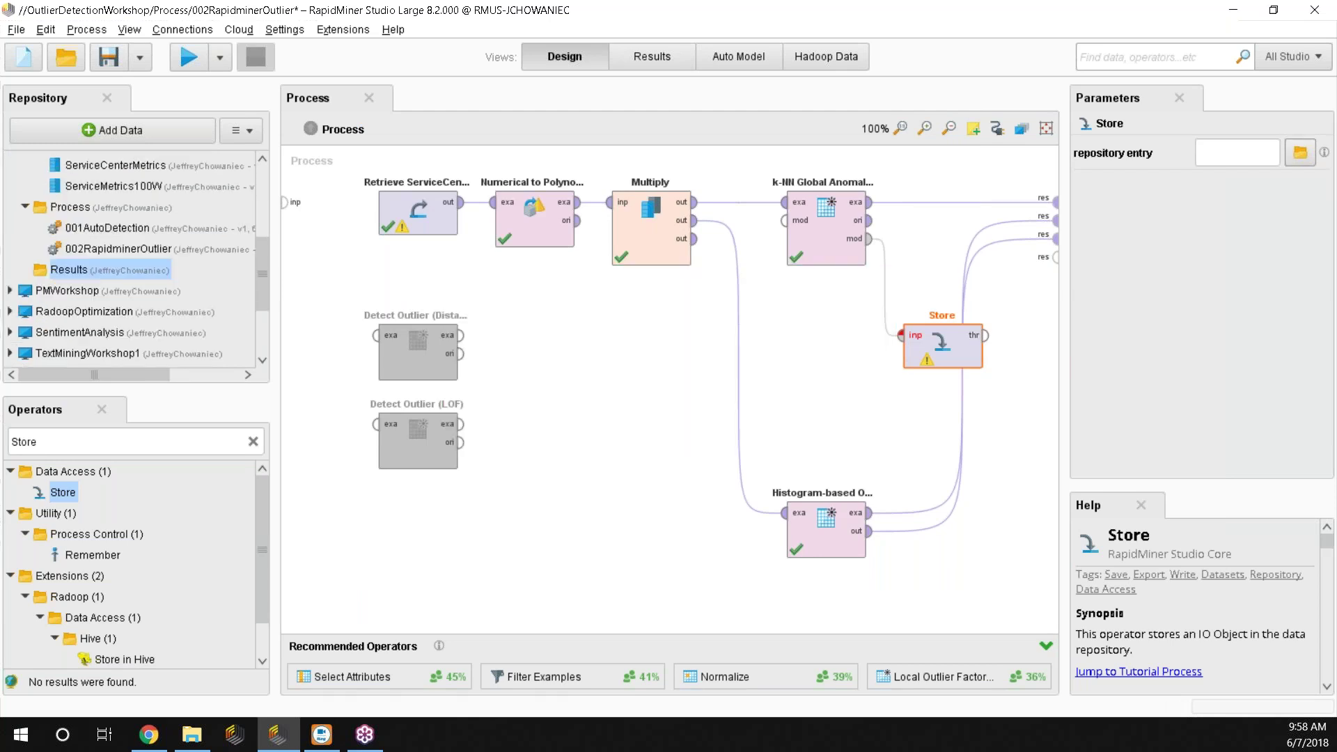
{"action": "scroll", "coordinate": [121, 250], "scroll_direction": "up", "scroll_amount": 1}
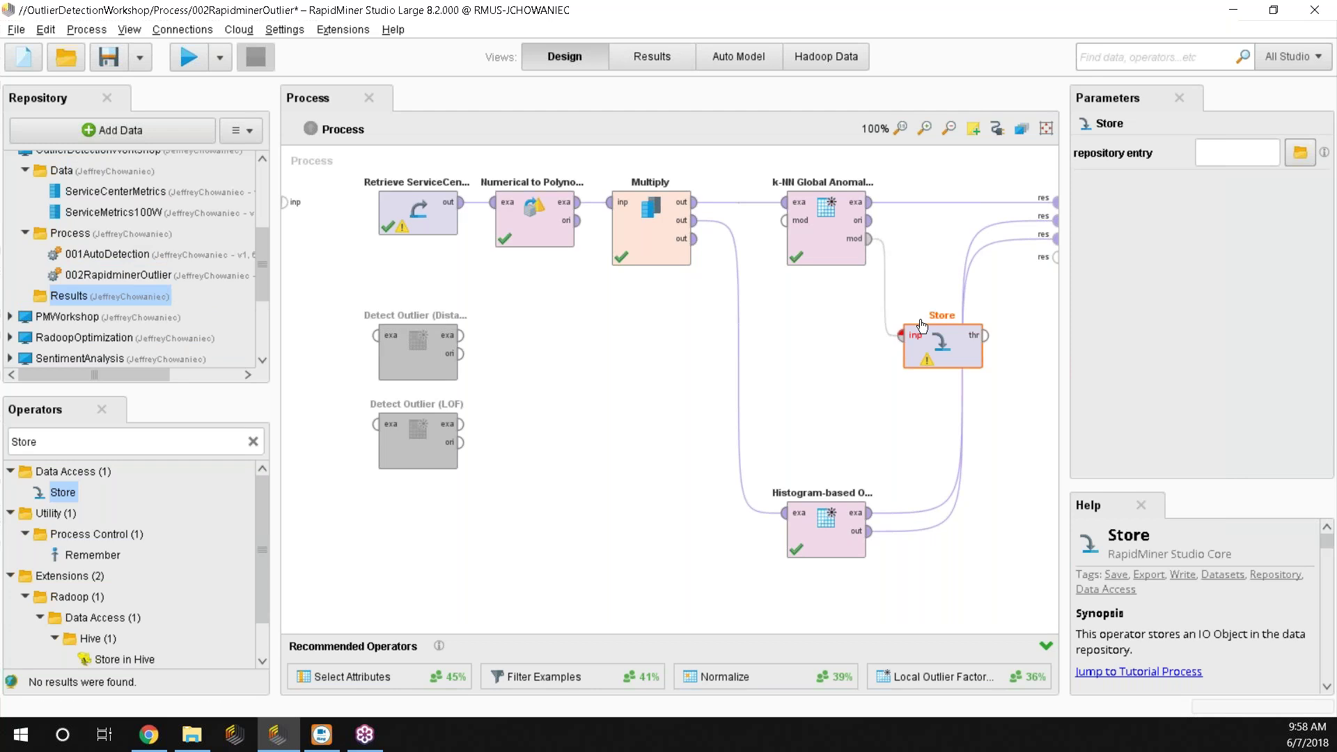
Set the Store operator's repository entry to kNNOutlier in the Results folder and run the process to save the model.
{"action": "left_click", "coordinate": [1307, 154]}
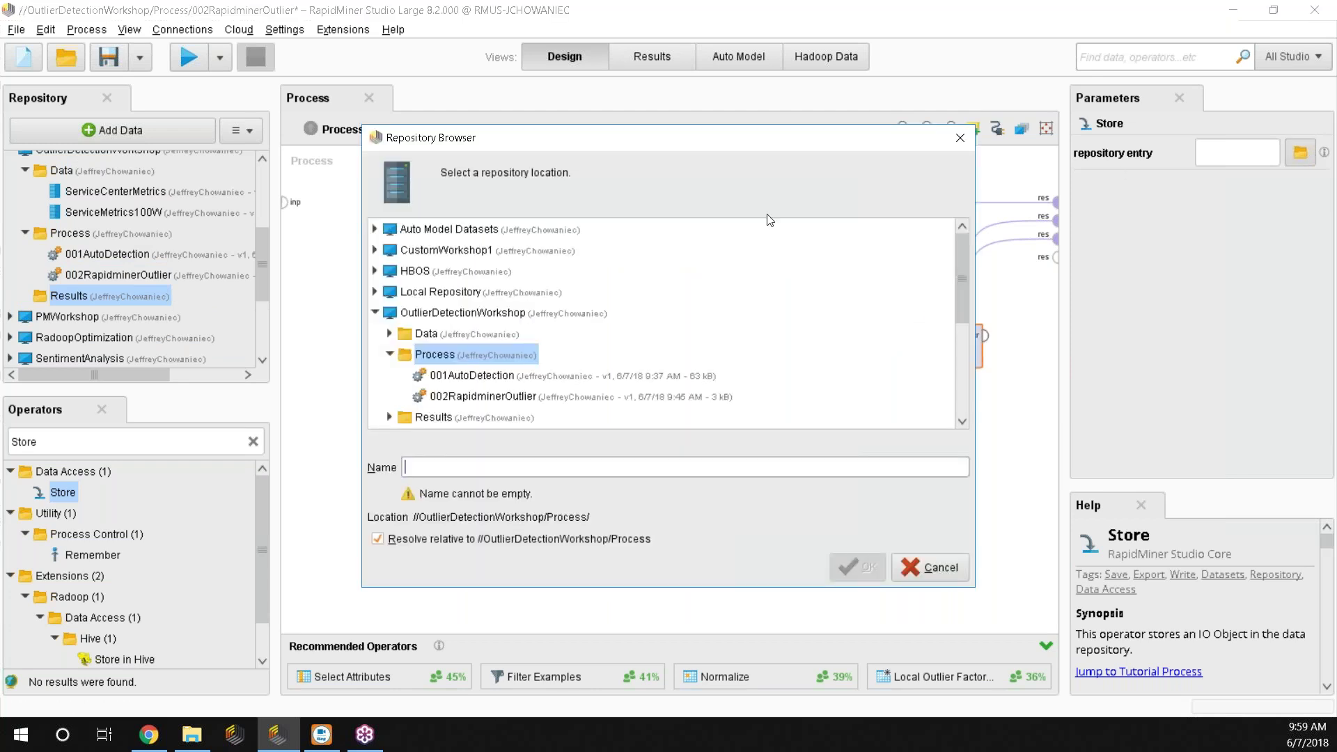
{"action": "scroll", "coordinate": [456, 377], "scroll_direction": "down", "scroll_amount": 2}
{"action": "left_click", "coordinate": [454, 370]}
{"action": "left_click", "coordinate": [464, 468]}
{"action": "type", "text": "k"}
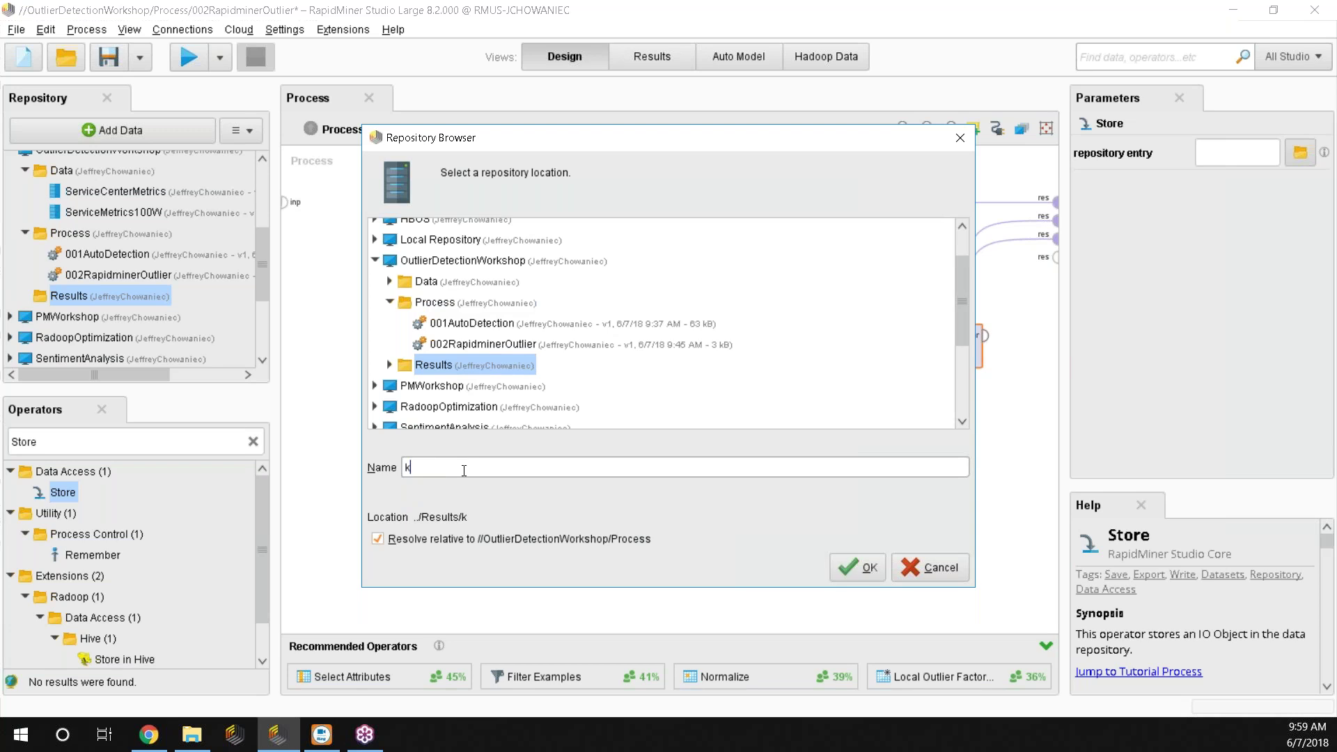
{"action": "type", "text": "NNOutlier"}
{"action": "left_click", "coordinate": [858, 577]}
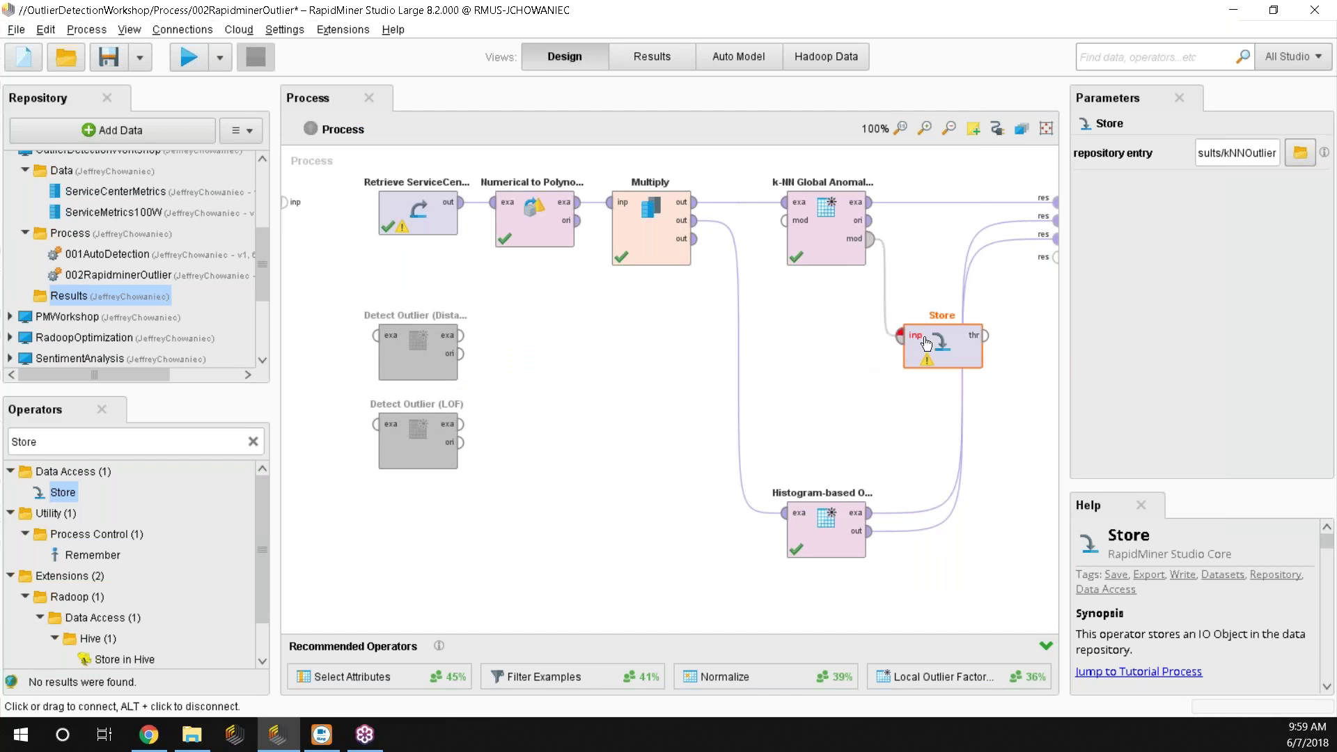
{"action": "left_click", "coordinate": [187, 63]}
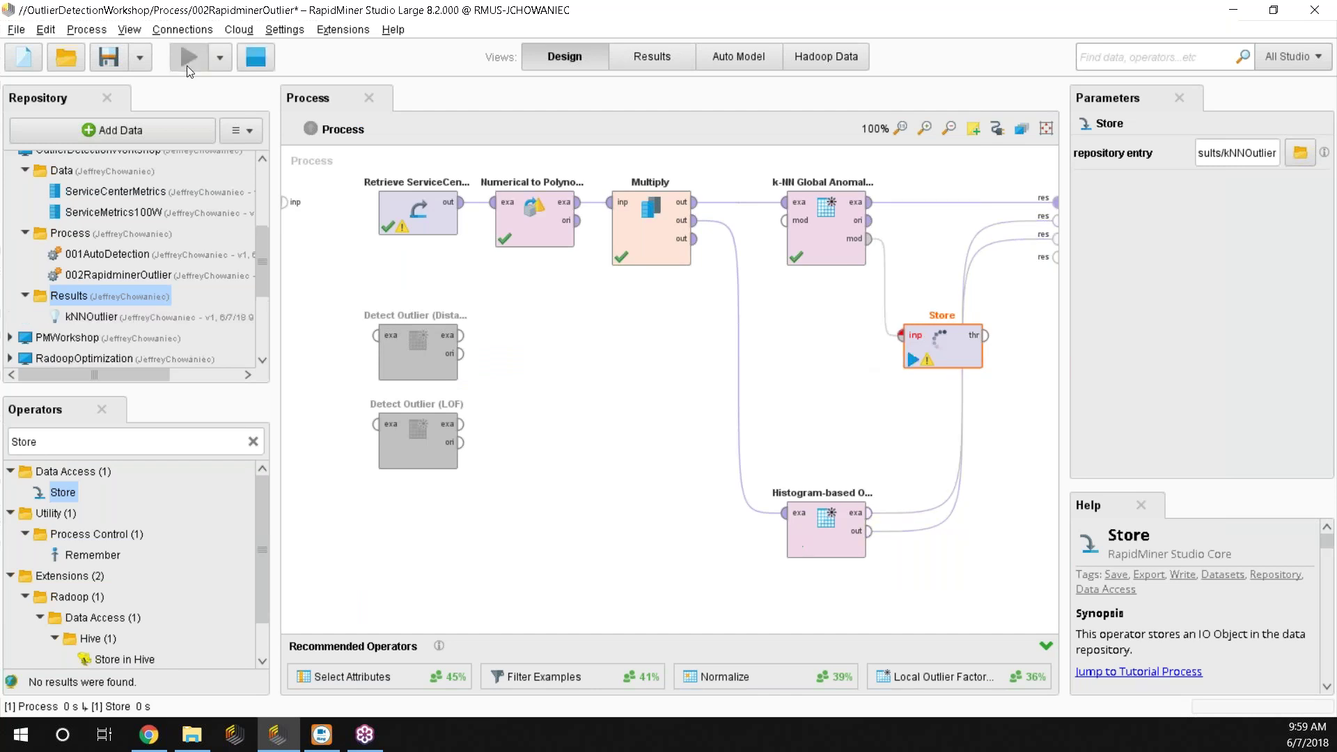
{"action": "left_click", "coordinate": [562, 56]}
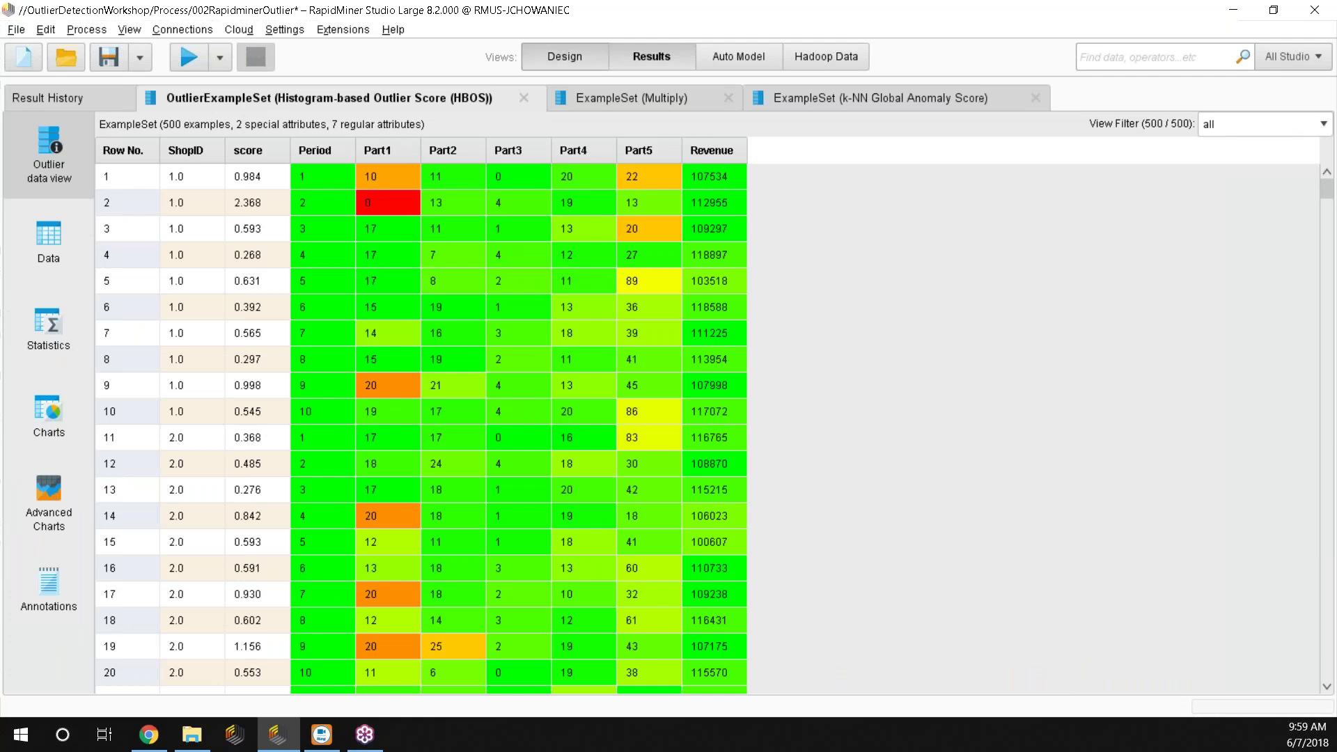
Delete the Store operator and feed the stored kNNOutlier model into the k-NN Global Anomaly Score's model input, placing its Retrieve operator below Multiply.
{"action": "left_click", "coordinate": [132, 318]}
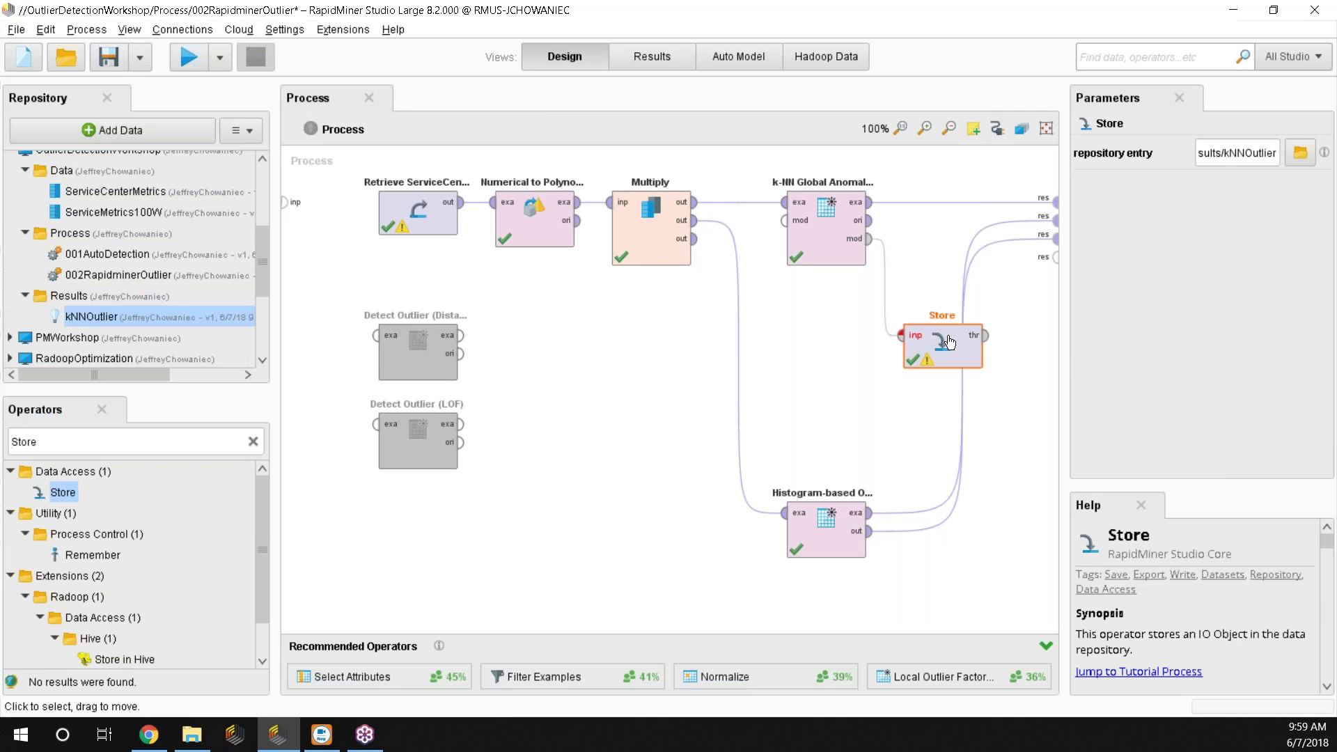
{"action": "key", "text": "Delete"}
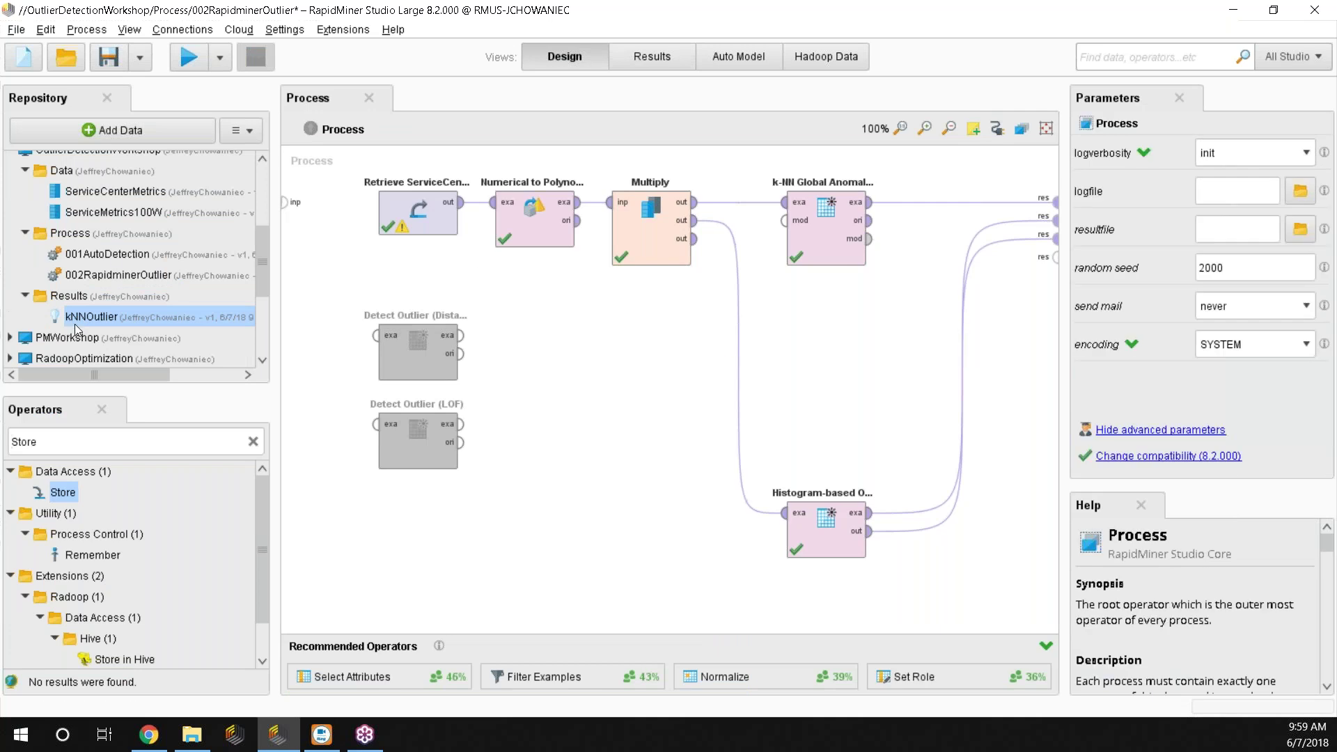
{"action": "left_click_drag", "start_coordinate": [88, 321], "coordinate": [785, 220]}
{"action": "left_click", "coordinate": [611, 407]}
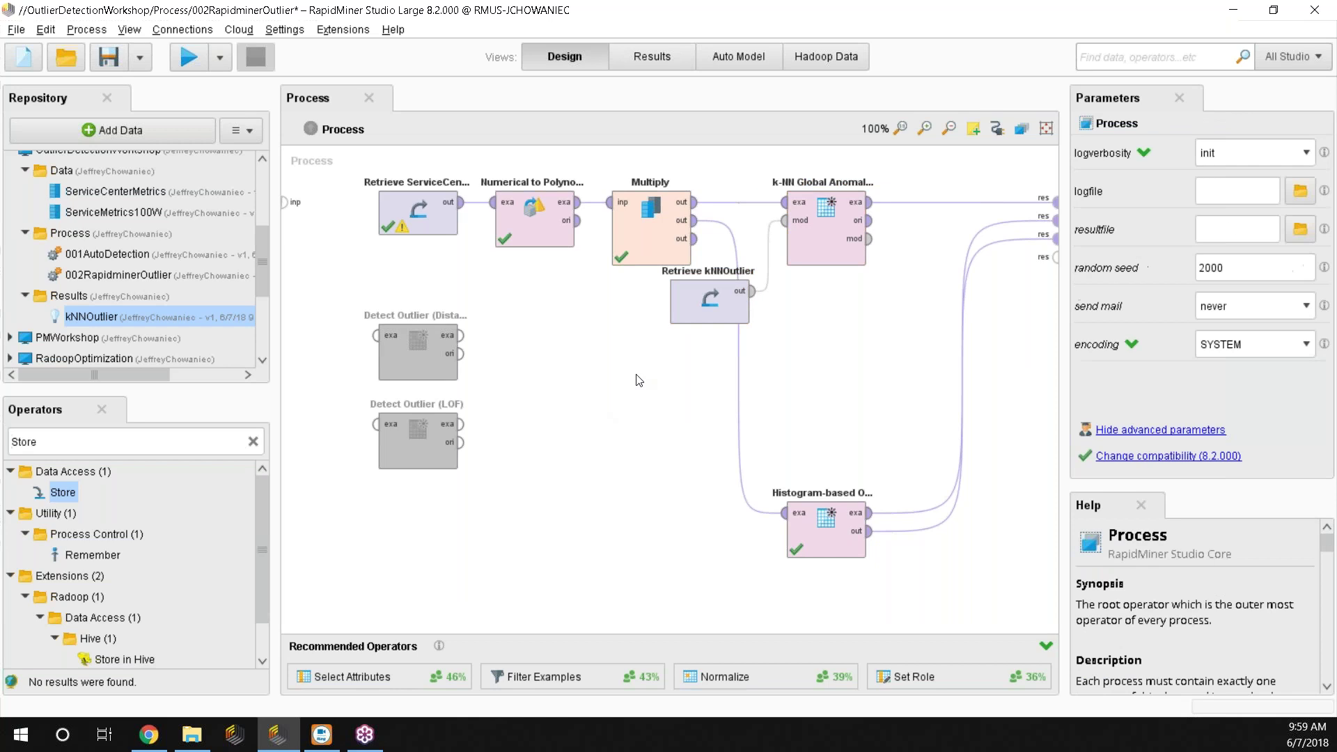
{"action": "left_click_drag", "start_coordinate": [688, 298], "coordinate": [629, 343]}
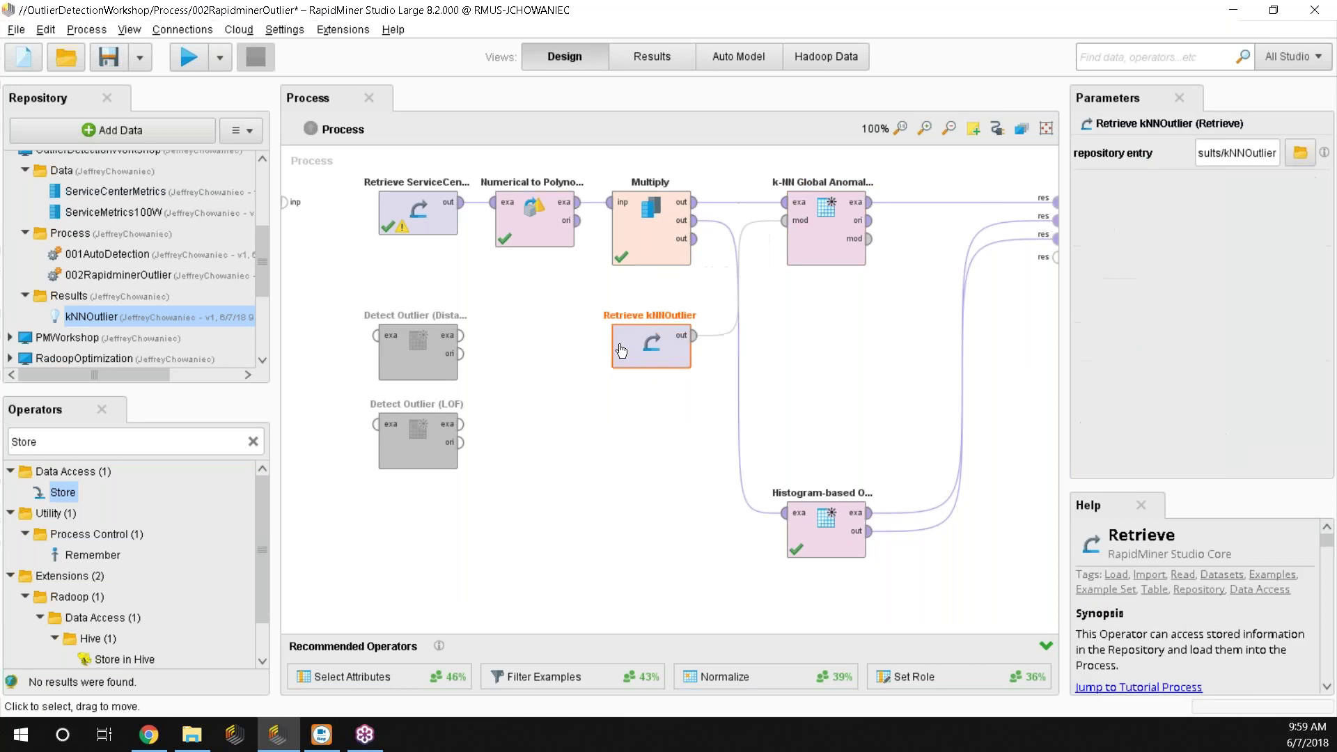
{"action": "left_click", "coordinate": [854, 364]}
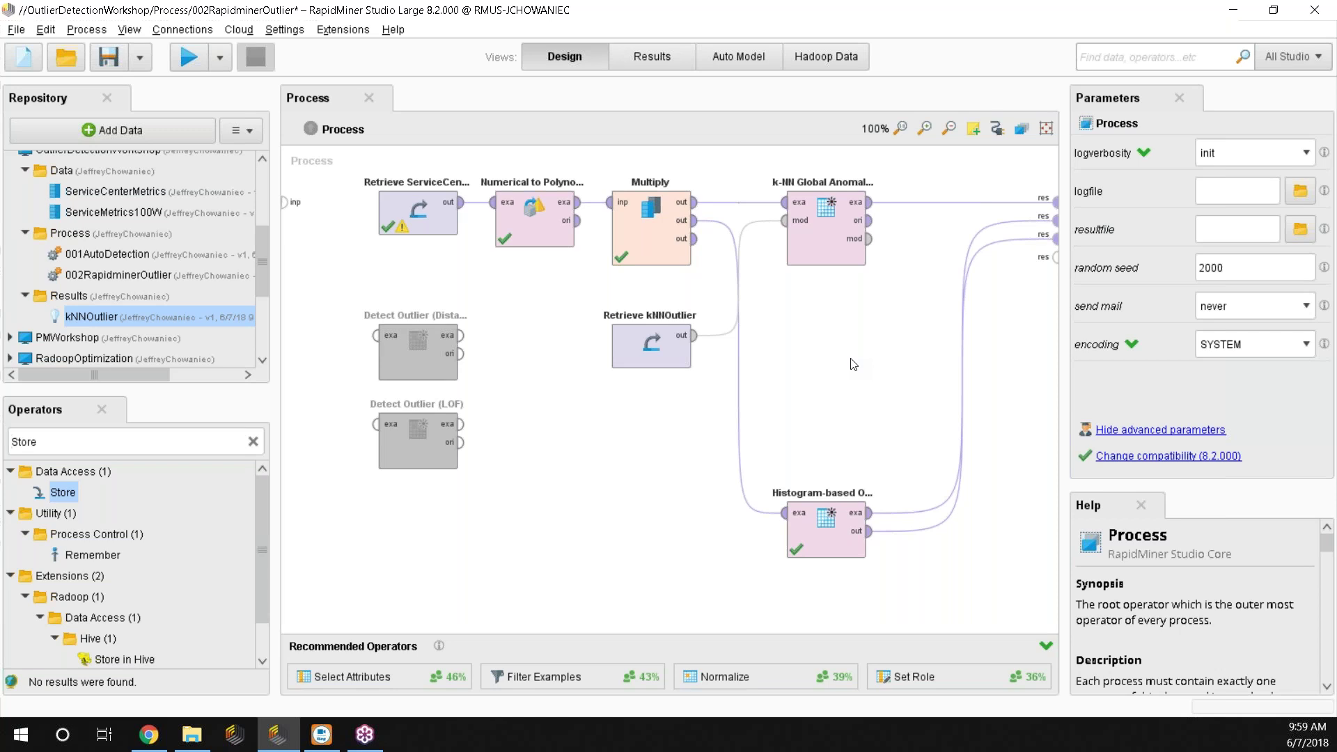
Run the process with the retrieved model and view the k-NN Global Anomaly Score results, returning to the process design.
{"action": "left_click", "coordinate": [824, 253]}
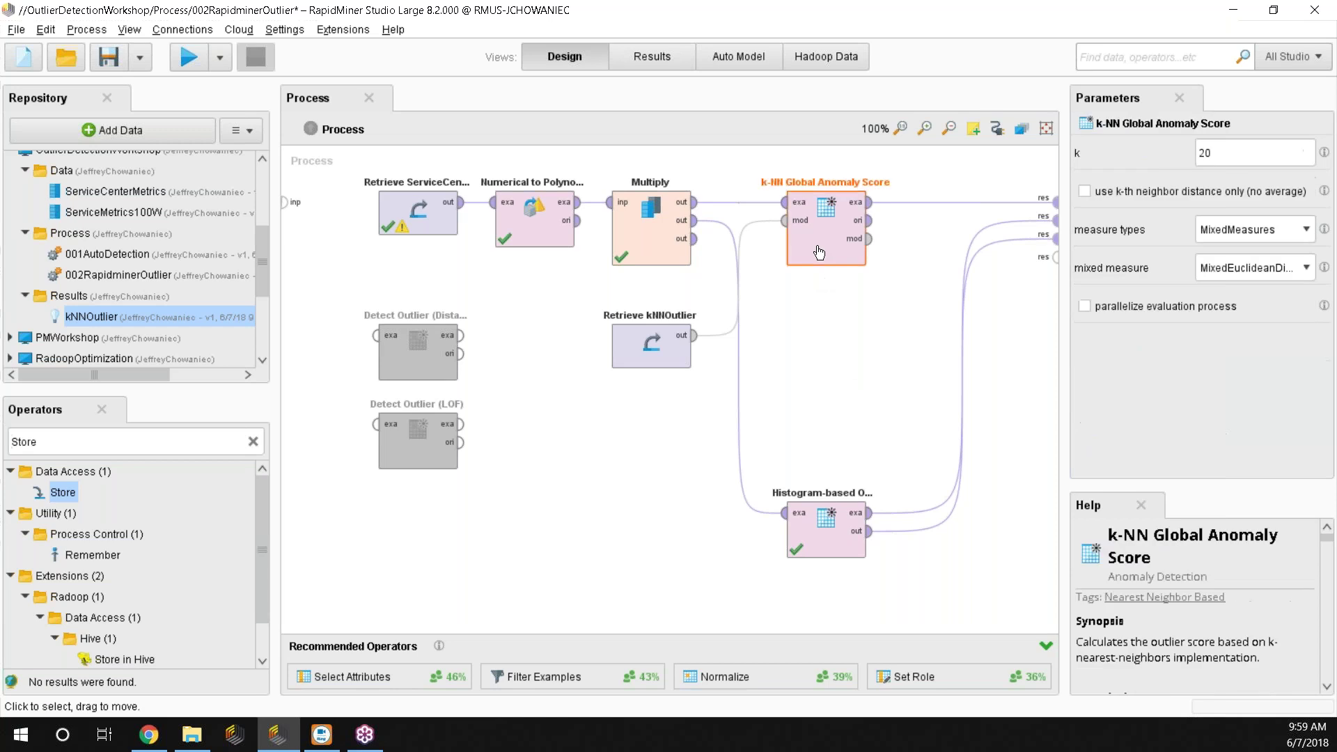
{"action": "left_click", "coordinate": [192, 66]}
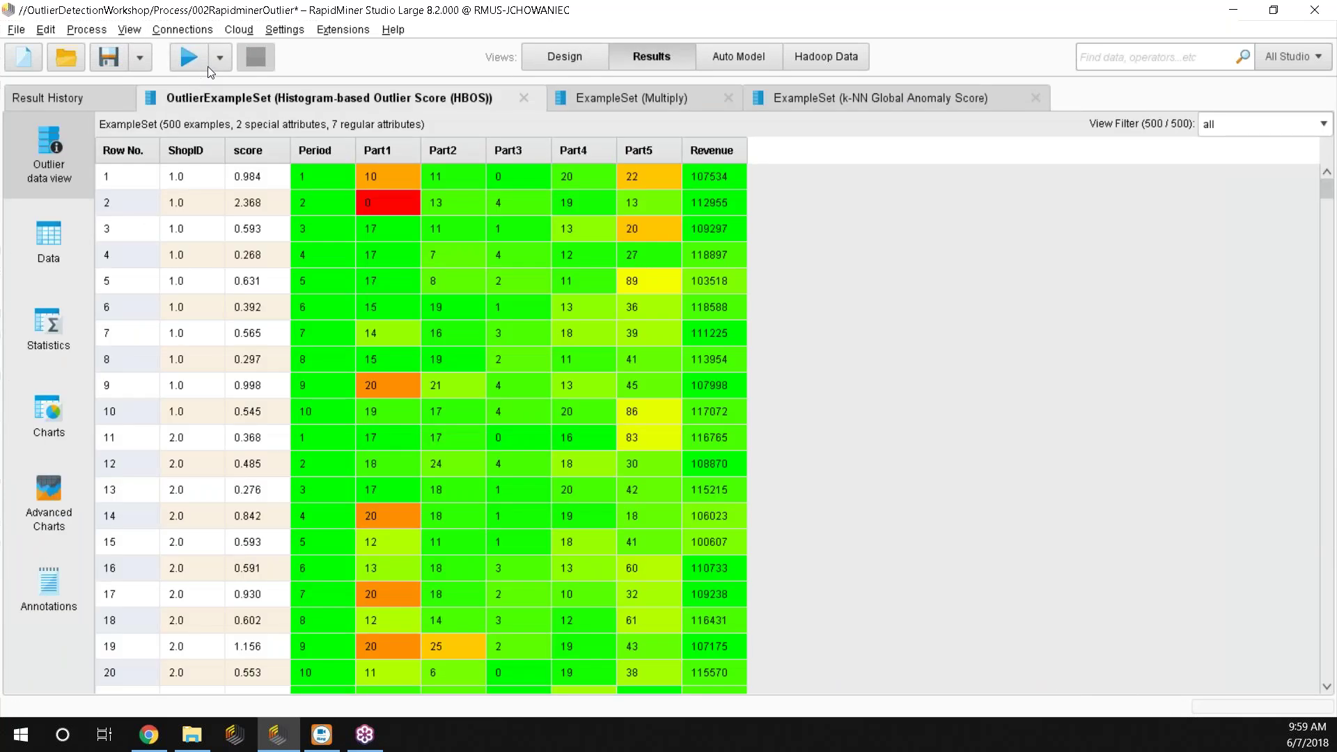
{"action": "left_click", "coordinate": [862, 97]}
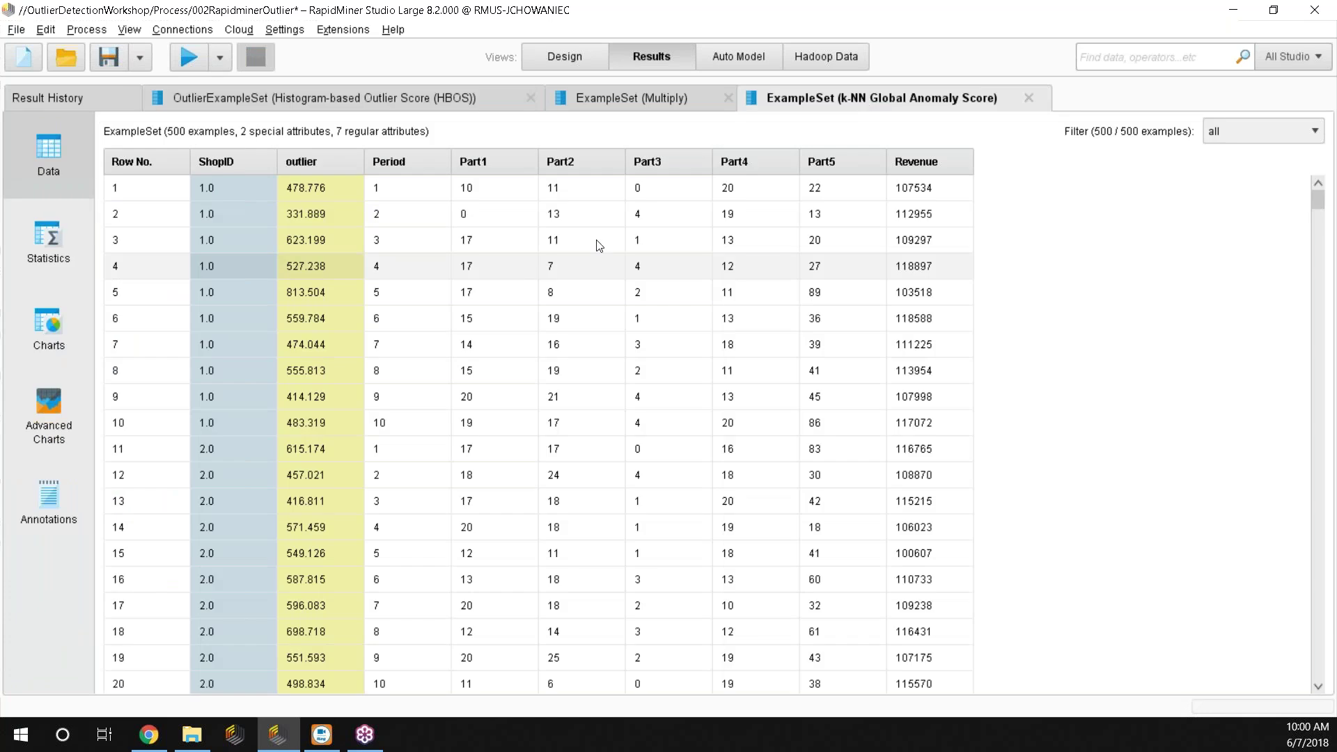
{"action": "left_click", "coordinate": [573, 62]}
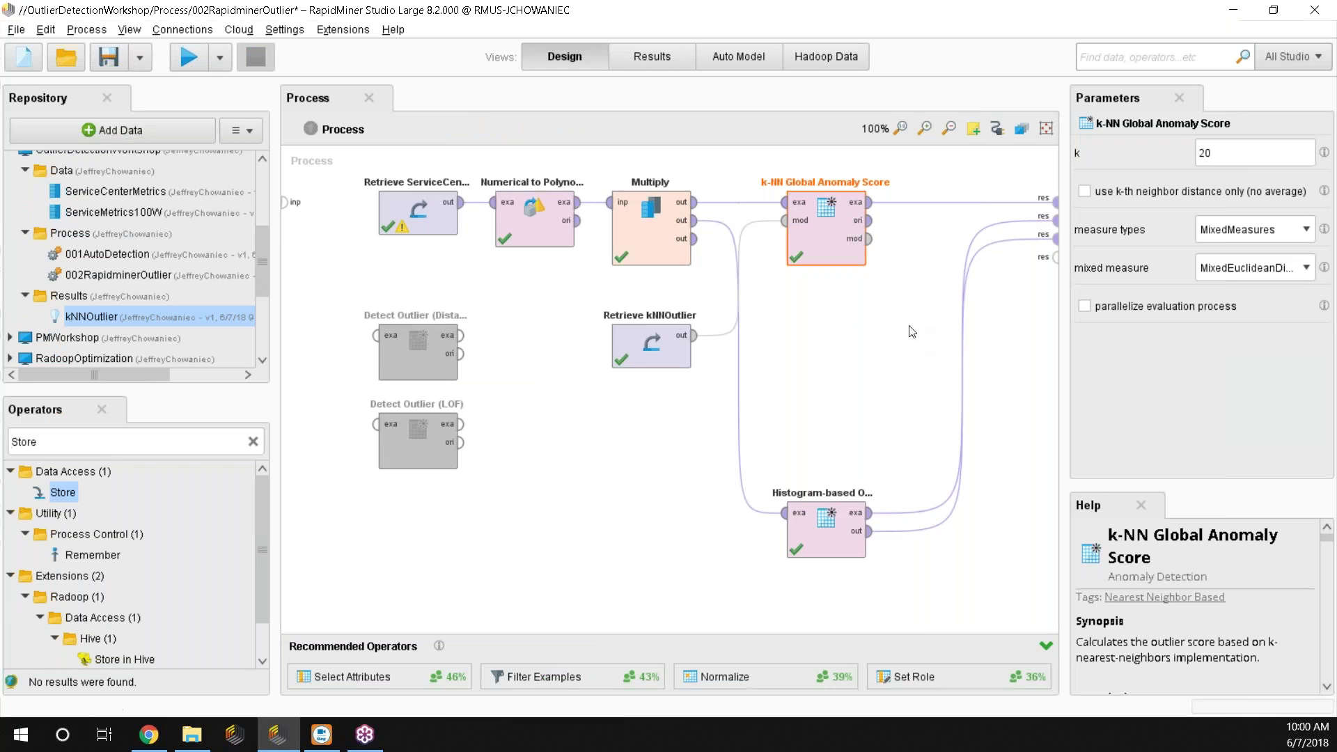
{"action": "mouse_move", "coordinate": [660, 358]}
{"action": "left_mouse_down"}
{"action": "mouse_move", "coordinate": [658, 320]}
{"action": "mouse_move", "coordinate": [651, 376]}
{"action": "left_mouse_up"}
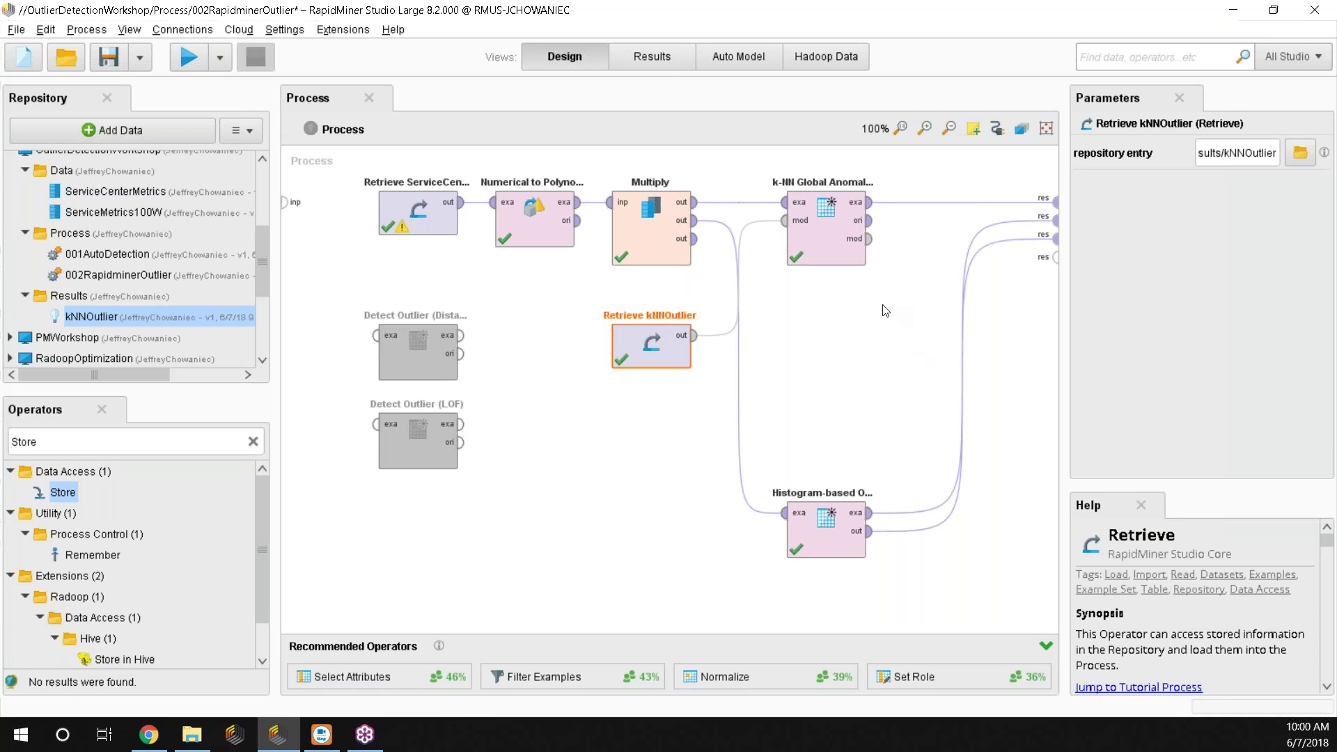
Store the current process in the workshop's Process folder under the name 003HBOS&kNN.
{"action": "right_click", "coordinate": [70, 238]}
{"action": "left_click", "coordinate": [106, 241]}
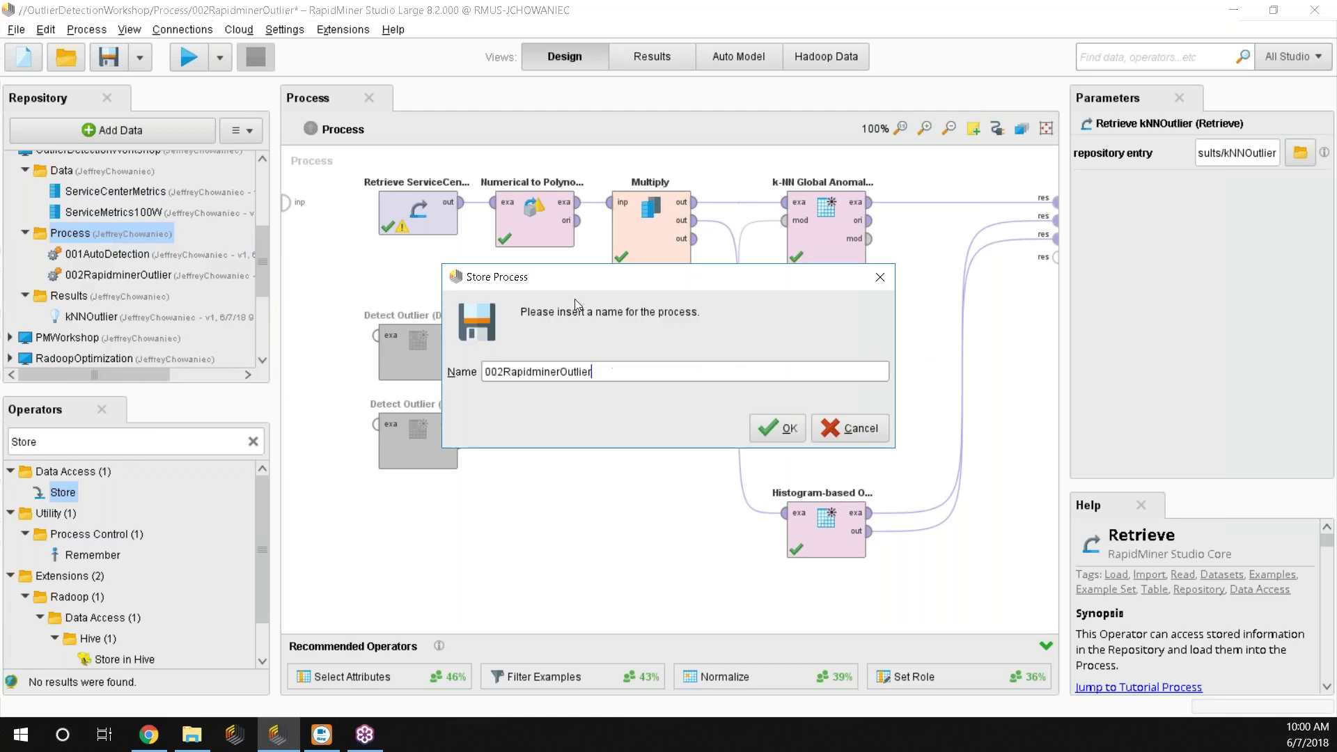
{"action": "key", "text": "Left"}
{"action": "key", "text": "Left"}
{"action": "key", "text": "Left"}
{"action": "key", "text": "Left"}
{"action": "key", "text": "Left"}
{"action": "key", "text": "Left"}
{"action": "key", "text": "Left"}
{"action": "key", "text": "Left"}
{"action": "key", "text": "Left"}
{"action": "key", "text": "Left"}
{"action": "key", "text": "Left"}
{"action": "key", "text": "Left"}
{"action": "key", "text": "Left"}
{"action": "key", "text": "Left"}
{"action": "key", "text": "Left"}
{"action": "key", "text": "Left"}
{"action": "key", "text": "Left"}
{"action": "key", "text": "BackSpace"}
{"action": "type", "text": "3"}
{"action": "key", "text": "Right"}
{"action": "key", "text": "Right"}
{"action": "key", "text": "Right"}
{"action": "key", "text": "Right"}
{"action": "key", "text": "Right"}
{"action": "key", "text": "Right"}
{"action": "key", "text": "Right"}
{"action": "key", "text": "Right"}
{"action": "key", "text": "Right"}
{"action": "key", "text": "Right"}
{"action": "key", "text": "Right"}
{"action": "key", "text": "End"}
{"action": "key", "text": "BackSpace"}
{"action": "key", "text": "BackSpace"}
{"action": "key", "text": "BackSpace"}
{"action": "key", "text": "BackSpace"}
{"action": "key", "text": "BackSpace"}
{"action": "key", "text": "BackSpace"}
{"action": "key", "text": "BackSpace"}
{"action": "key", "text": "BackSpace"}
{"action": "key", "text": "BackSpace"}
{"action": "key", "text": "BackSpace"}
{"action": "key", "text": "BackSpace"}
{"action": "key", "text": "BackSpace"}
{"action": "key", "text": "BackSpace"}
{"action": "key", "text": "BackSpace"}
{"action": "key", "text": "BackSpace"}
{"action": "key", "text": "BackSpace"}
{"action": "key", "text": "BackSpace"}
{"action": "type", "text": "HBOS"}
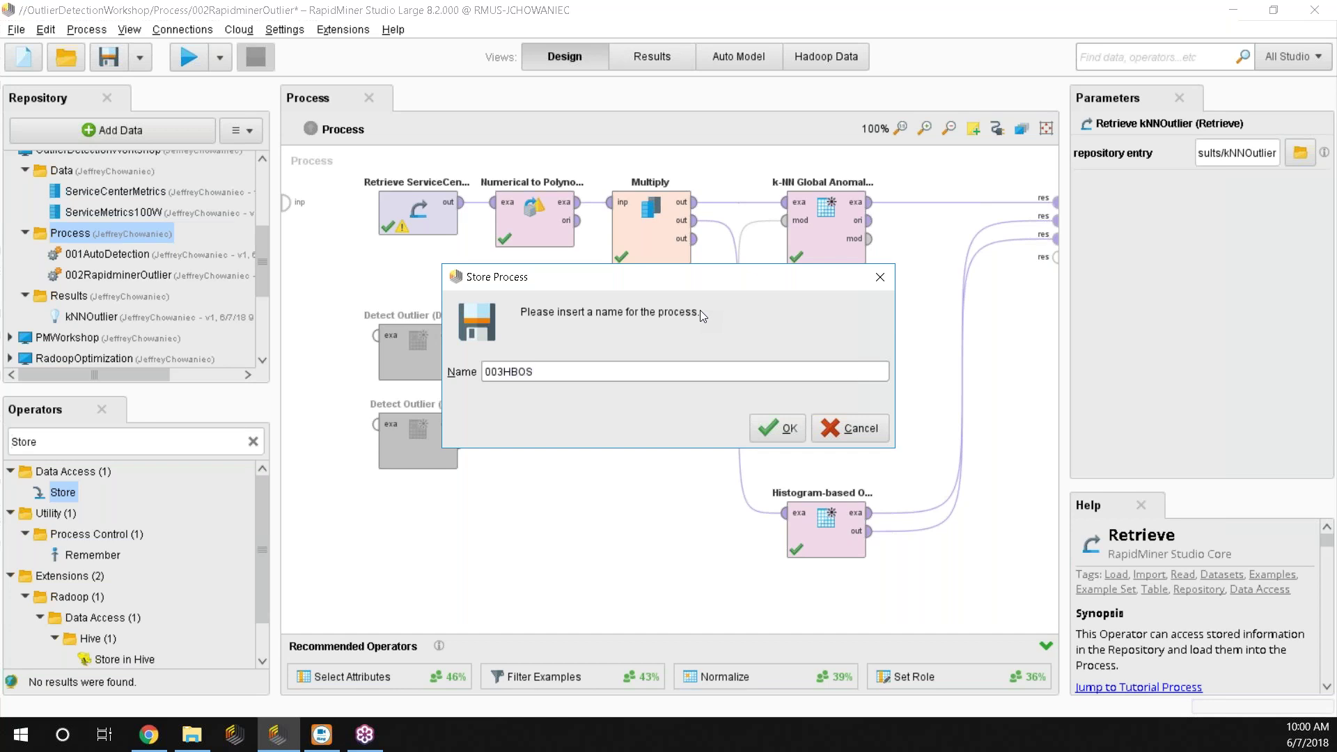
{"action": "type", "text": "&kNN"}
{"action": "left_click", "coordinate": [781, 431]}
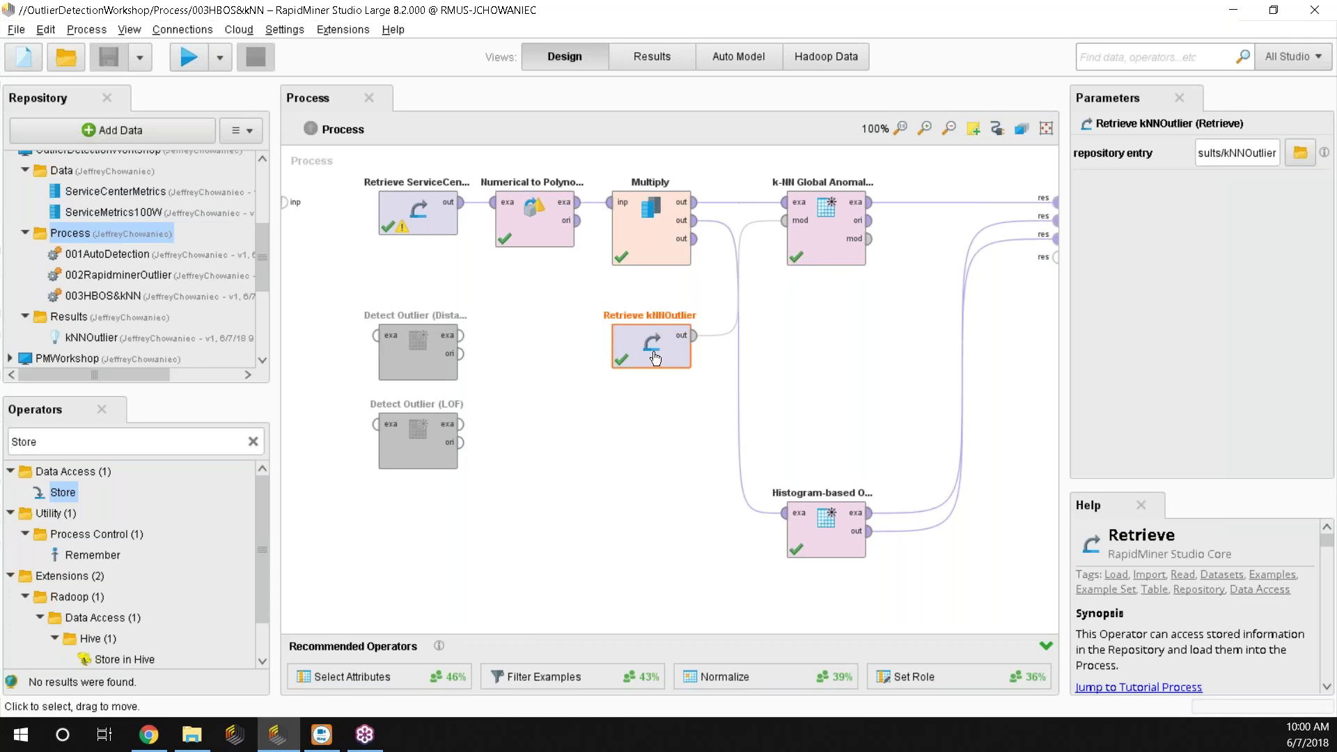
Delete the Retrieve kNNOutlier, k-NN Global Anomaly Score, Multiply and both disabled Detect Outlier operators from the process.
{"action": "key", "text": "Delete"}
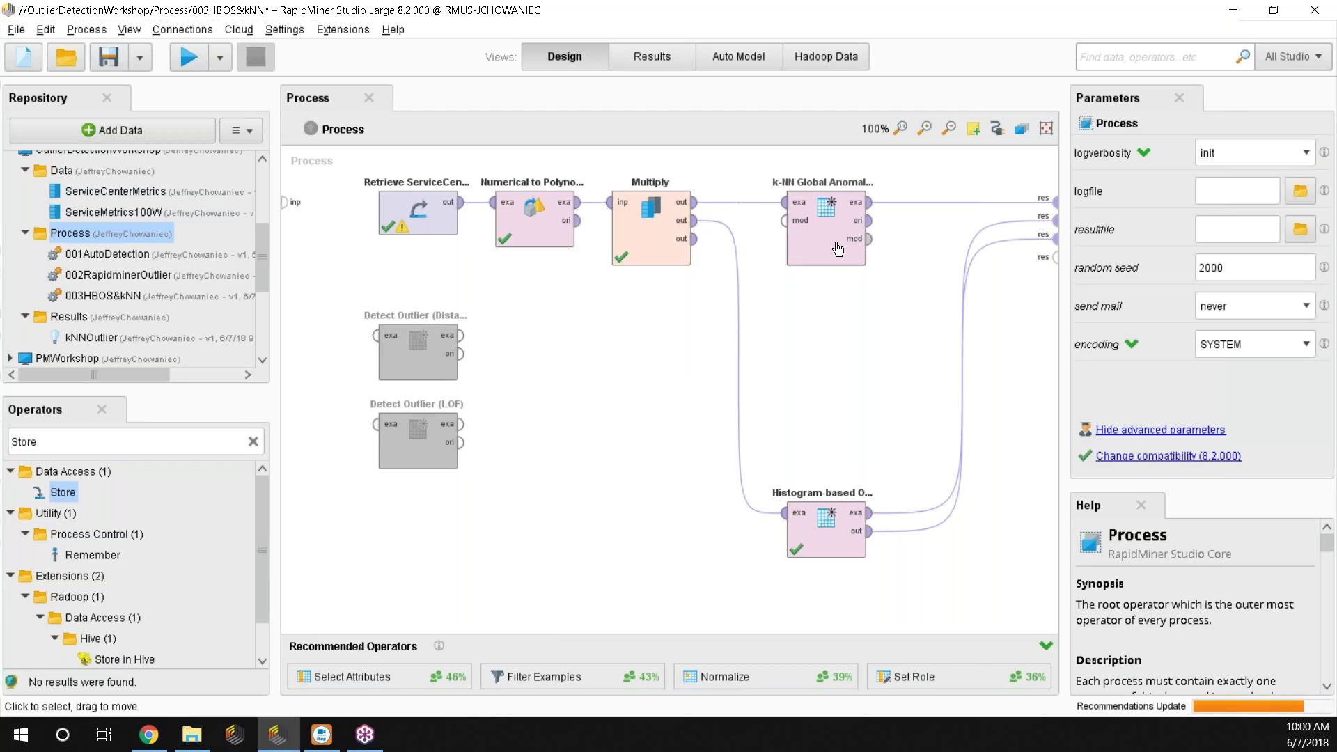
{"action": "left_click", "coordinate": [838, 247]}
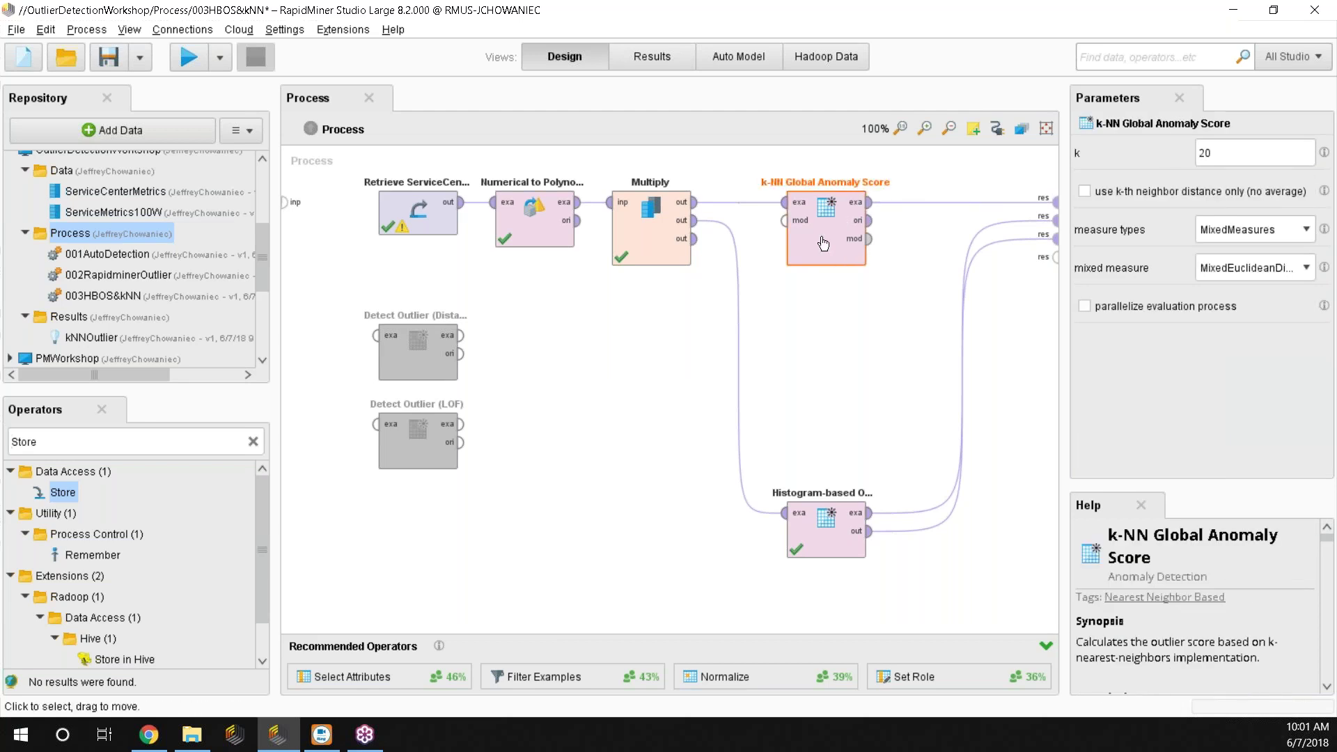
{"action": "key", "text": "Delete"}
{"action": "left_click", "coordinate": [652, 240]}
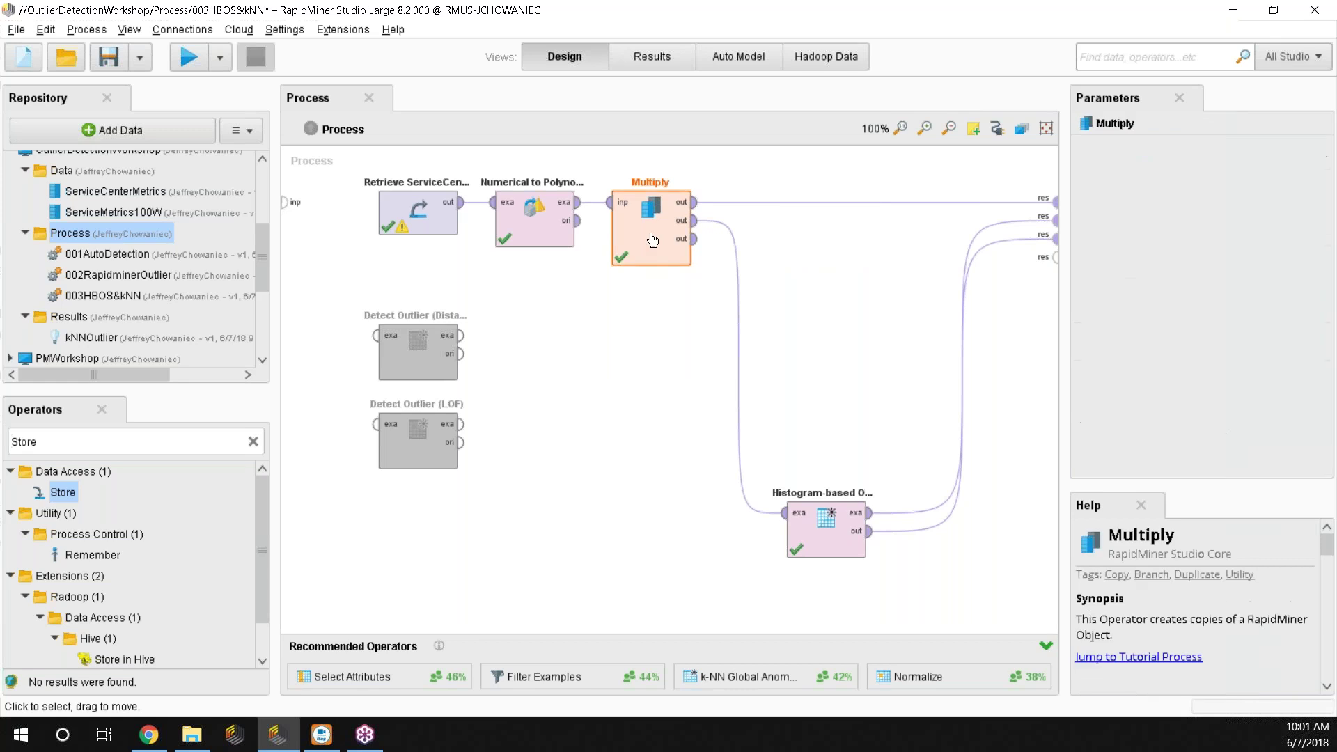
{"action": "key", "text": "Delete"}
{"action": "left_click", "coordinate": [418, 359]}
{"action": "key", "text": "Delete"}
{"action": "left_click", "coordinate": [418, 446]}
{"action": "key", "text": "Delete"}
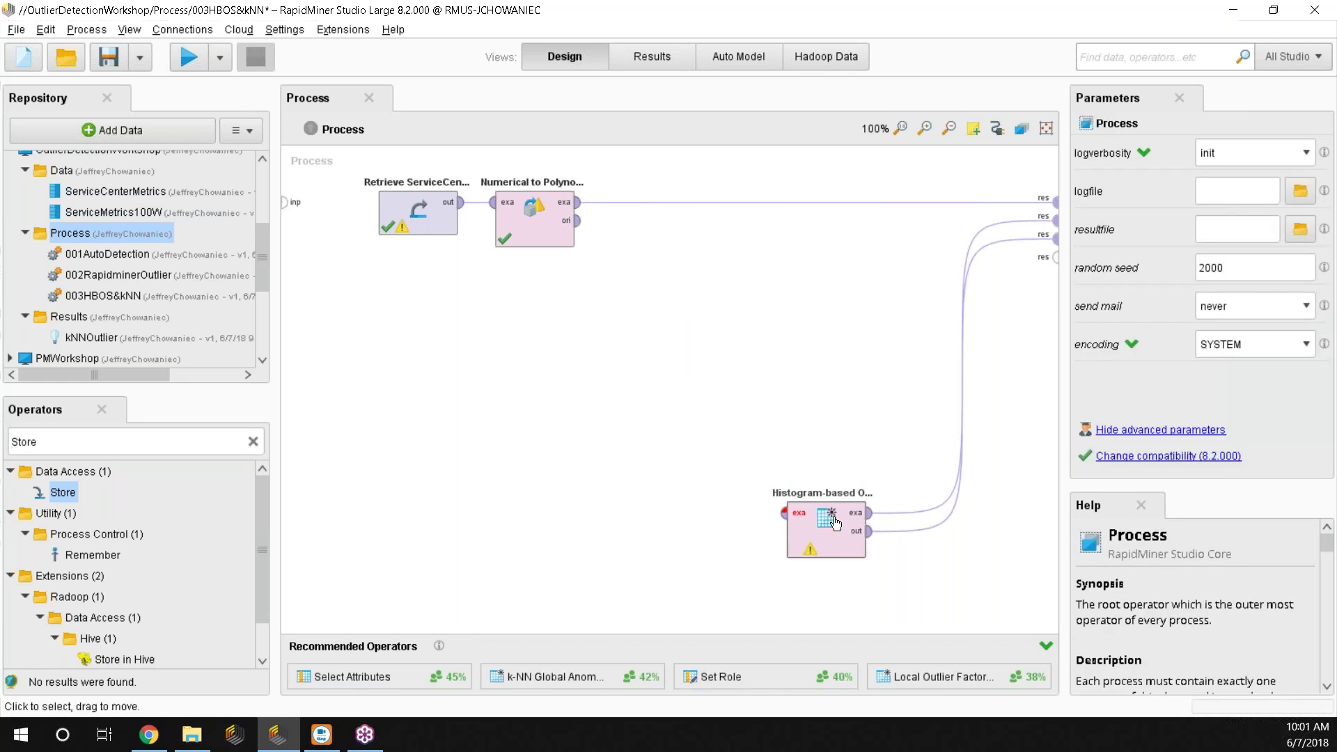
Place the Histogram-based Outlier Score operator beside the numerical-to-polynominal conversion and connect the conversion's example set output to its input.
{"action": "left_click_drag", "start_coordinate": [825, 533], "coordinate": [708, 223]}
{"action": "left_click_drag", "start_coordinate": [576, 202], "coordinate": [667, 202]}
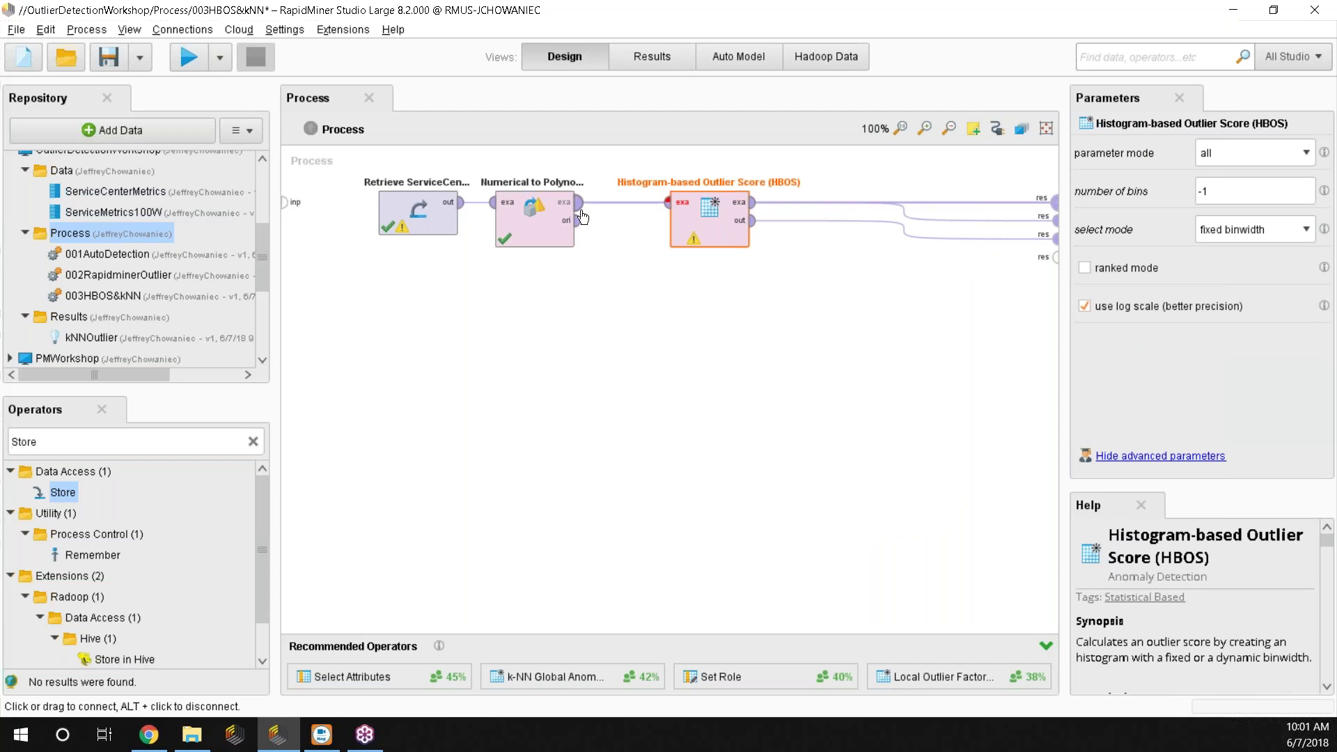
{"action": "left_click", "coordinate": [706, 242]}
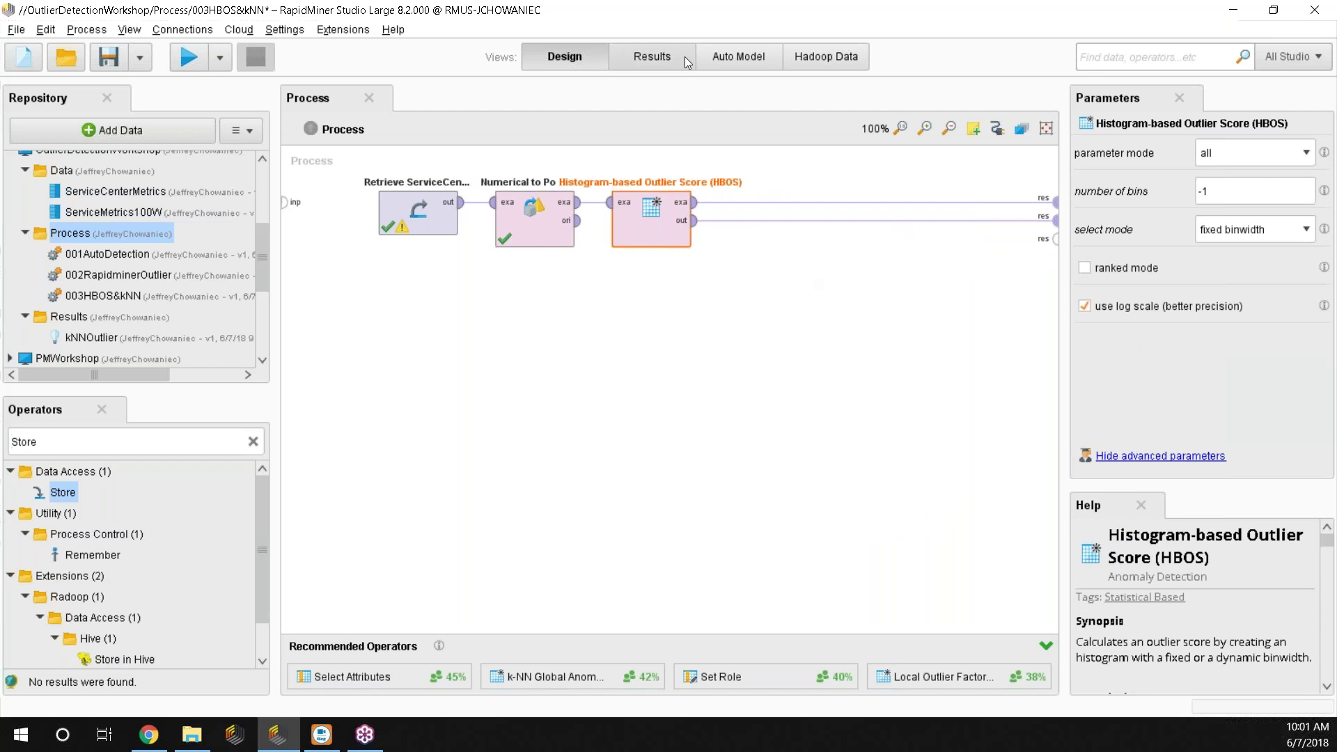
Examine the Histogram-based Outlier Score results sorted by descending score, including the coloured attribute values, and return to the process design.
{"action": "left_click", "coordinate": [662, 60]}
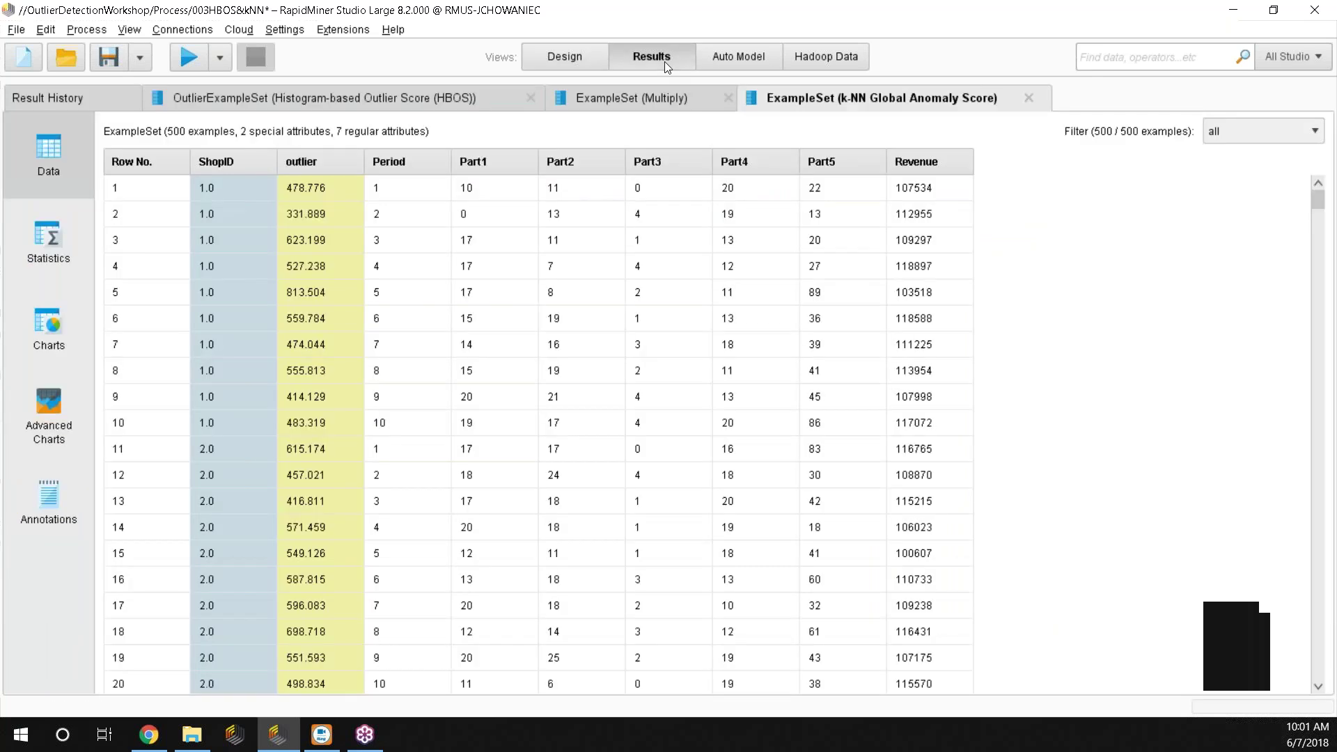
{"action": "left_click", "coordinate": [411, 96]}
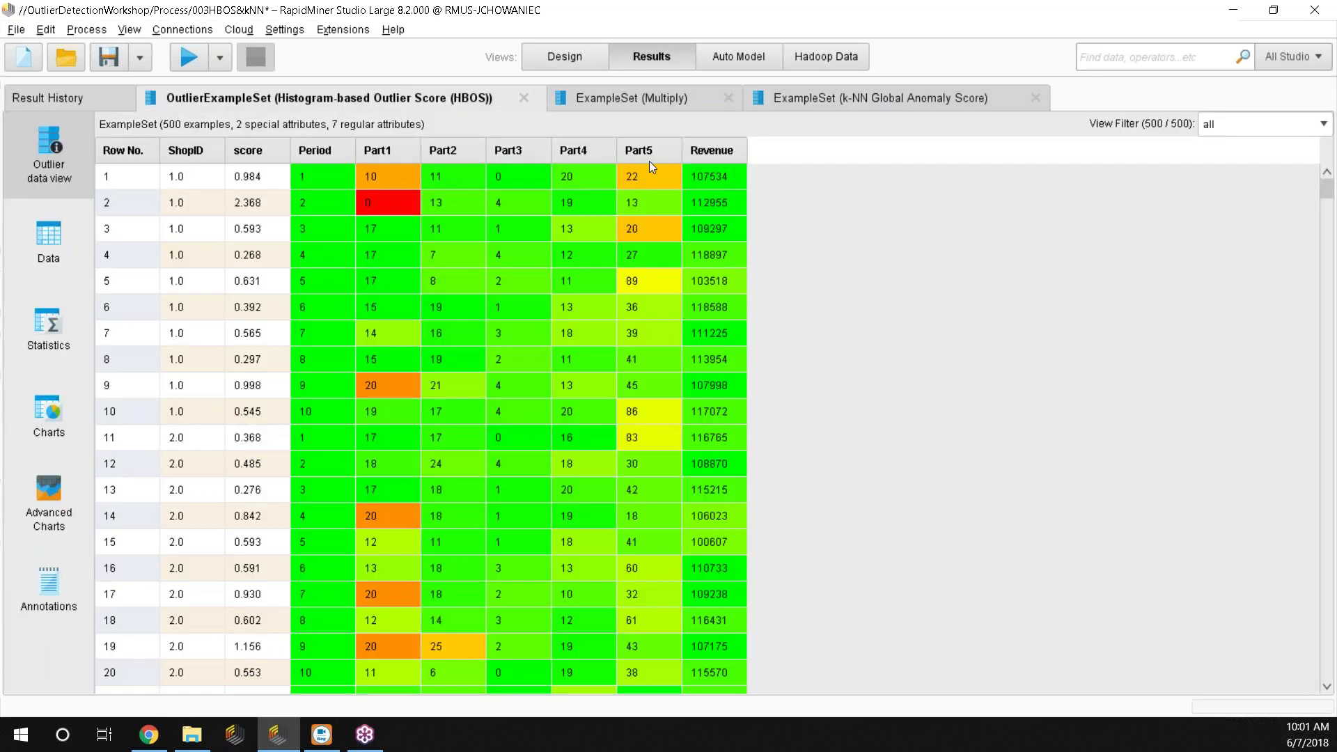
{"action": "left_click", "coordinate": [249, 150]}
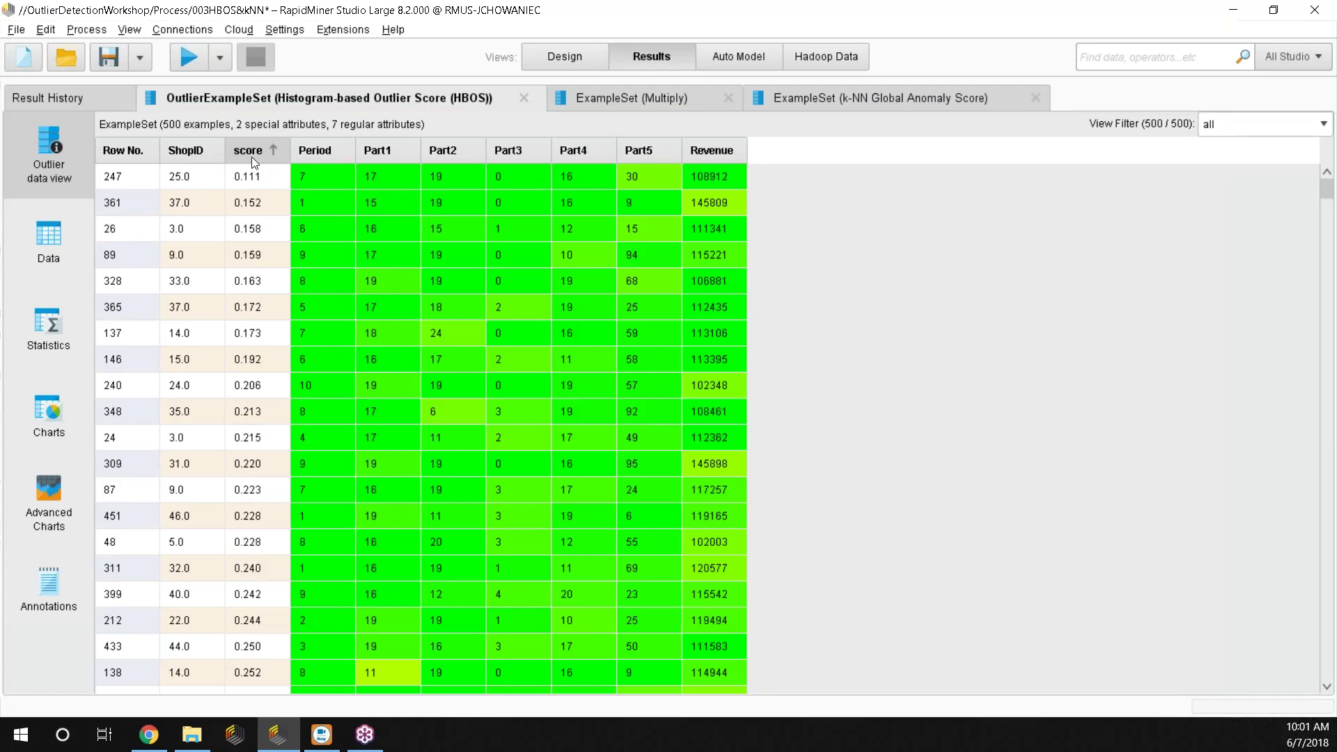
{"action": "left_click", "coordinate": [262, 149]}
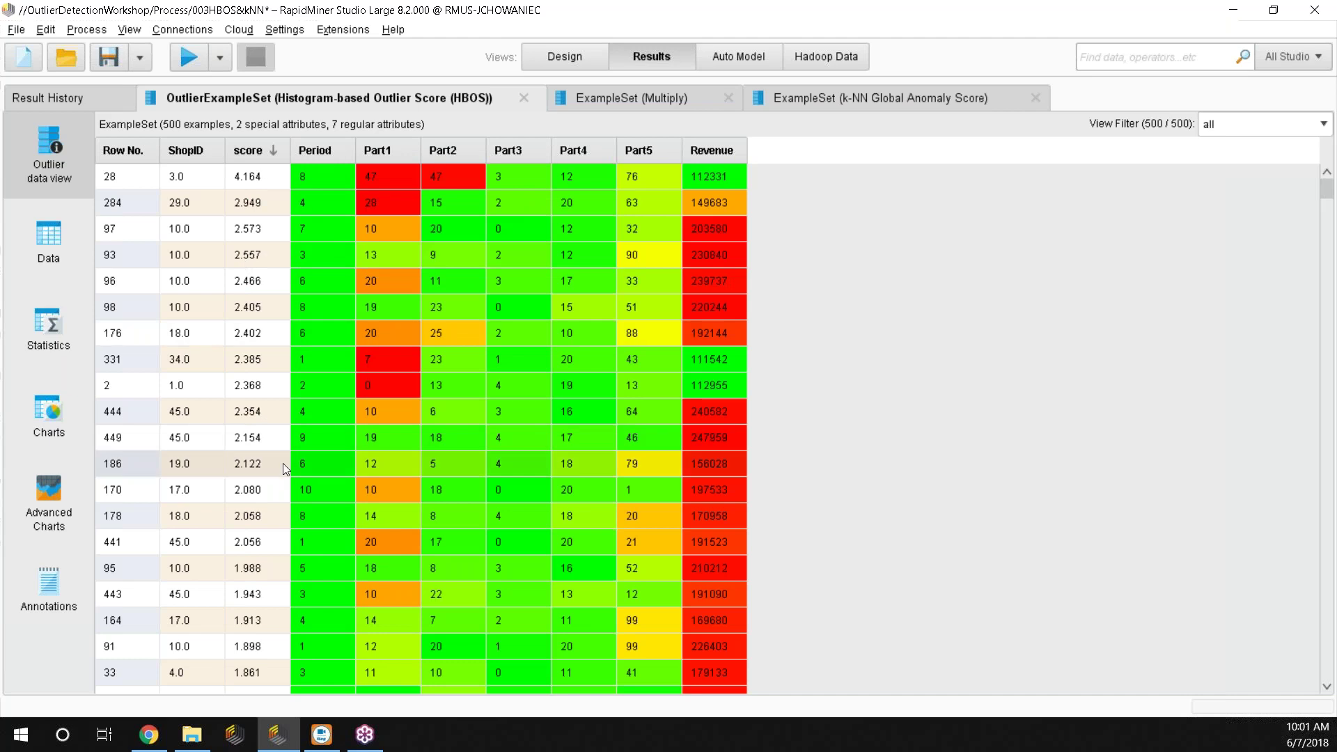
{"action": "scroll", "coordinate": [282, 463], "scroll_direction": "down", "scroll_amount": 3}
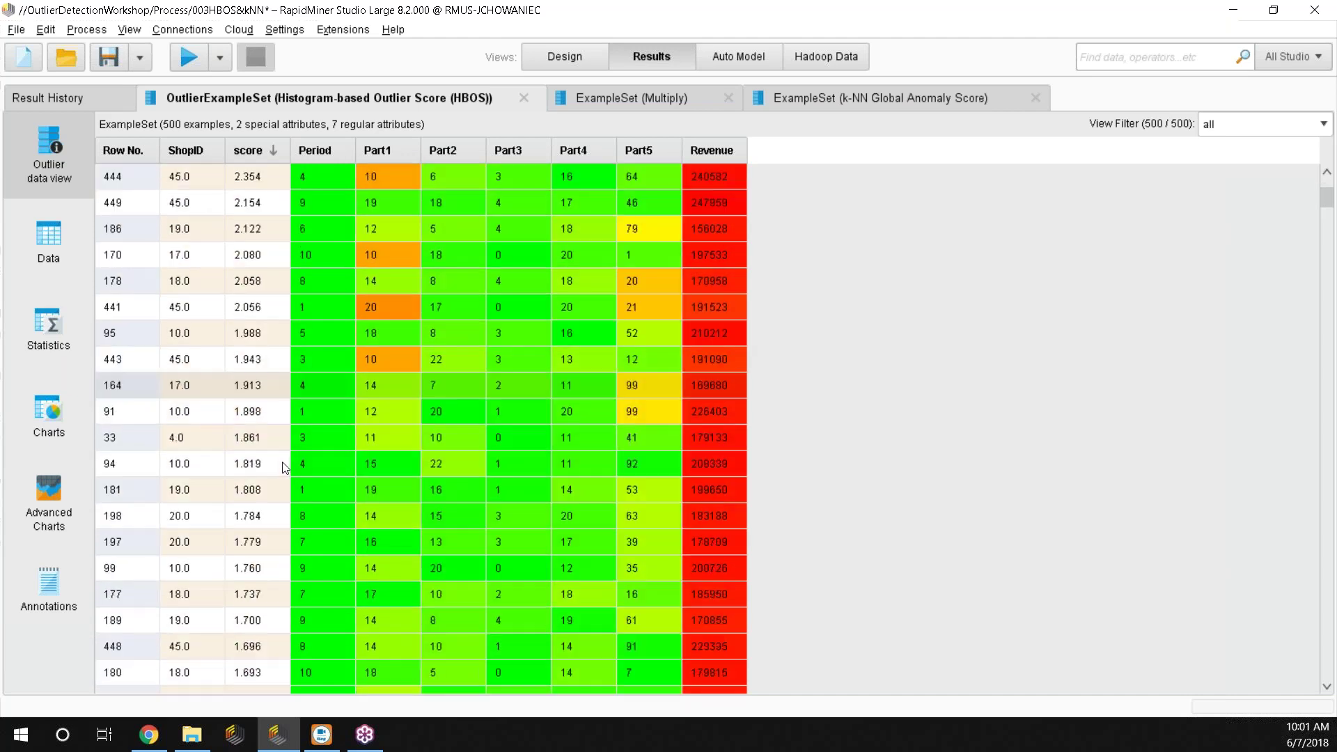
{"action": "scroll", "coordinate": [284, 467], "scroll_direction": "down", "scroll_amount": 3}
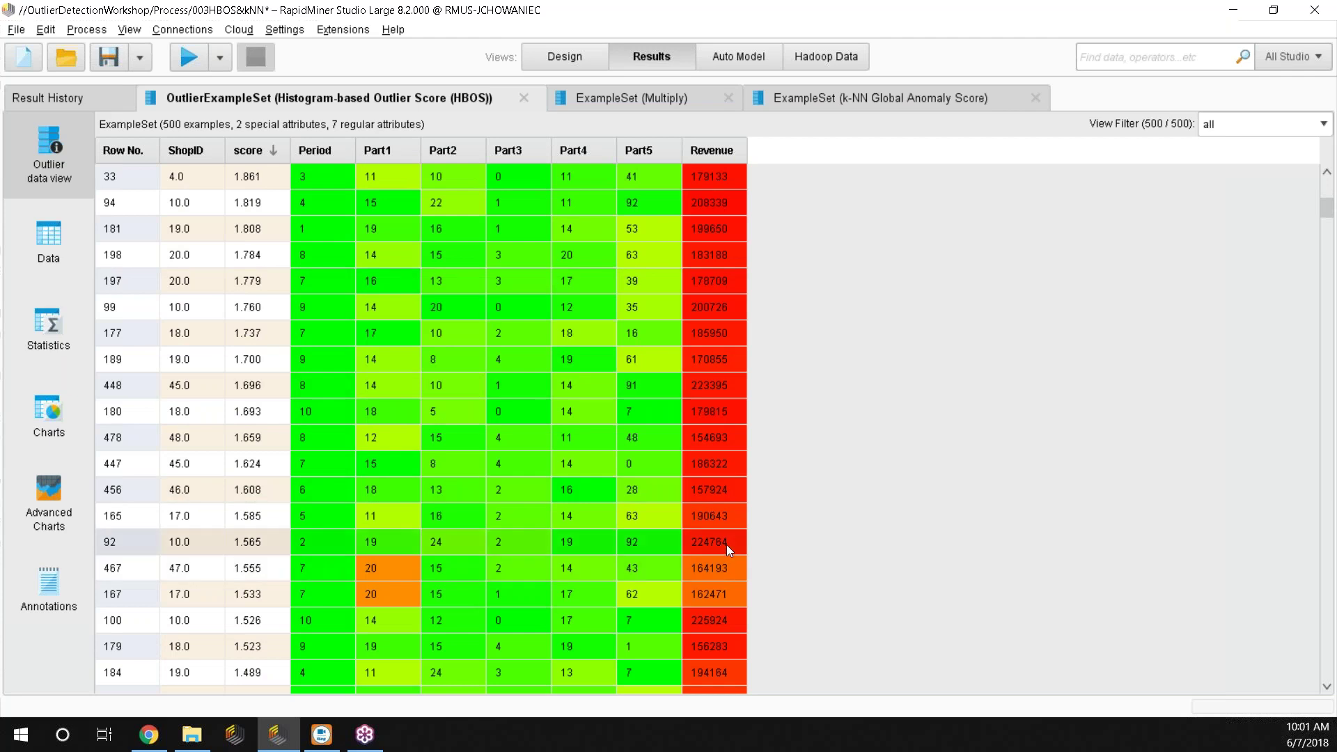
{"action": "scroll", "coordinate": [274, 514], "scroll_direction": "up", "scroll_amount": 2}
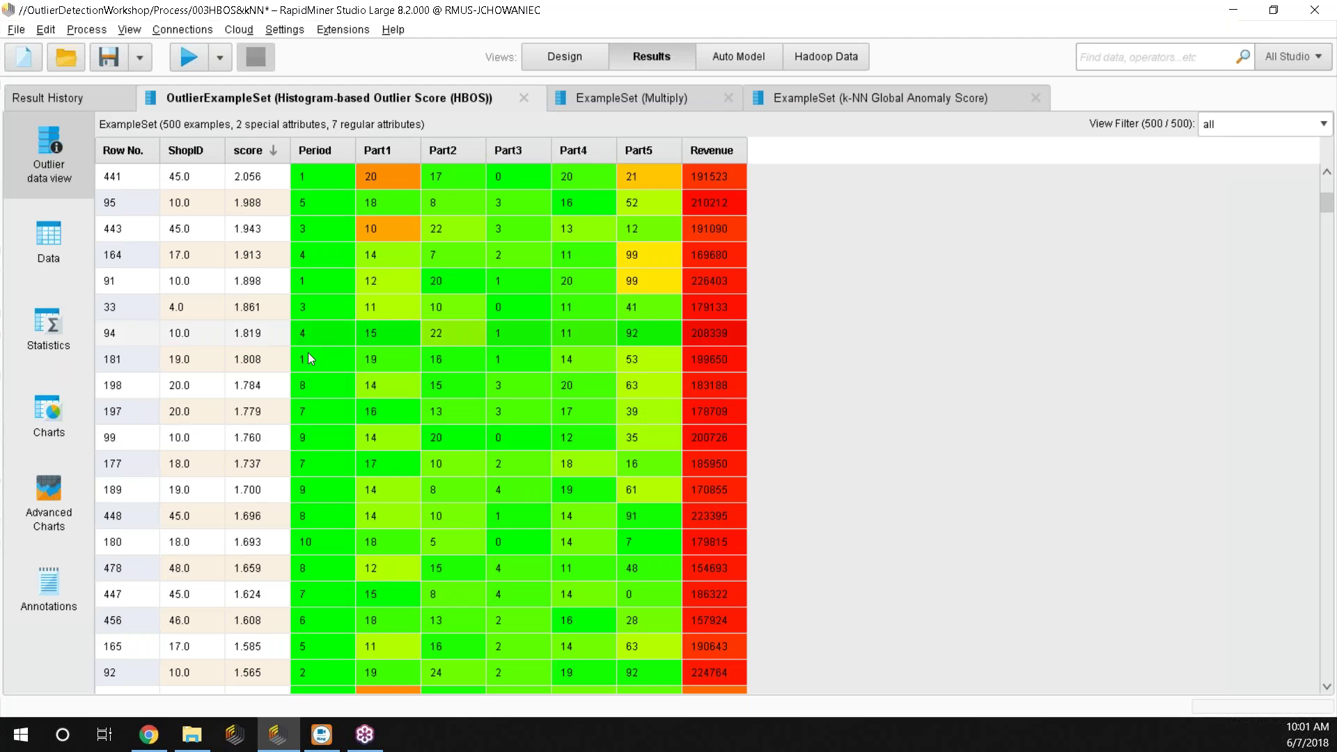
{"action": "scroll", "coordinate": [319, 371], "scroll_direction": "down", "scroll_amount": 4}
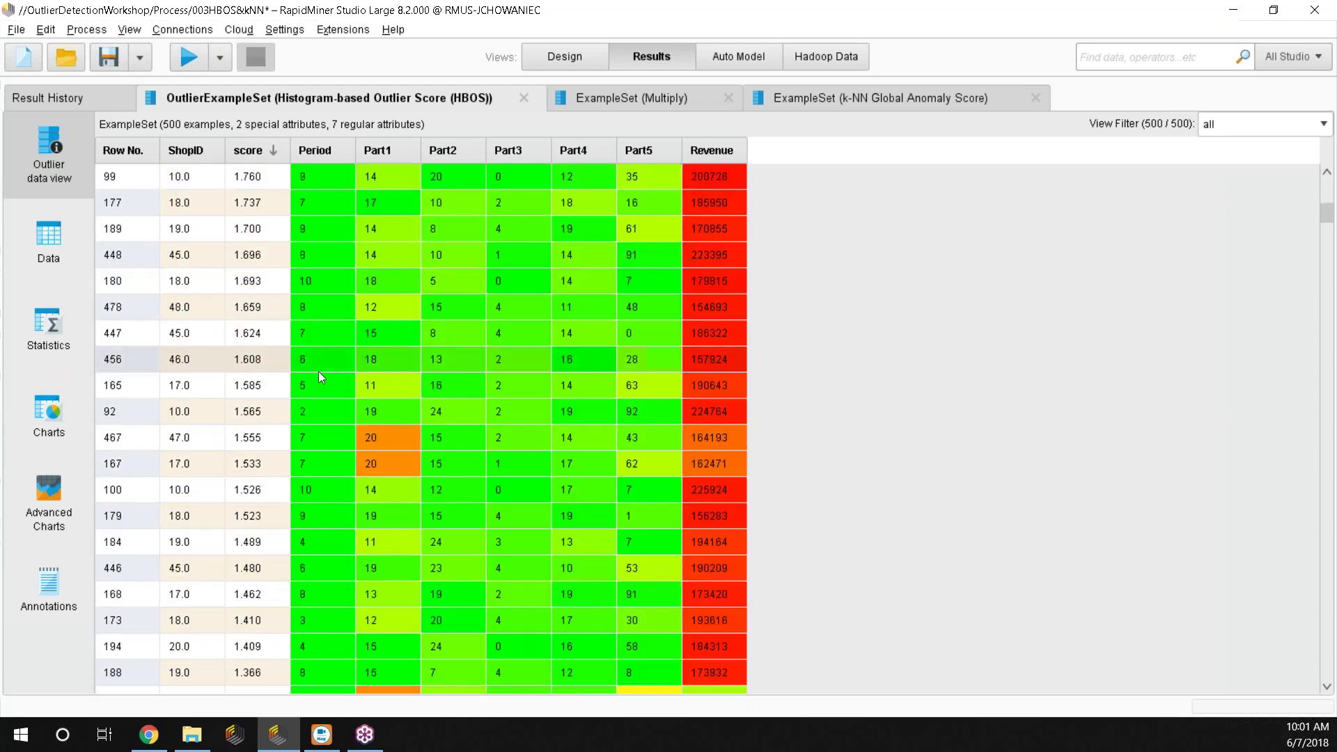
{"action": "scroll", "coordinate": [319, 370], "scroll_direction": "down", "scroll_amount": 2}
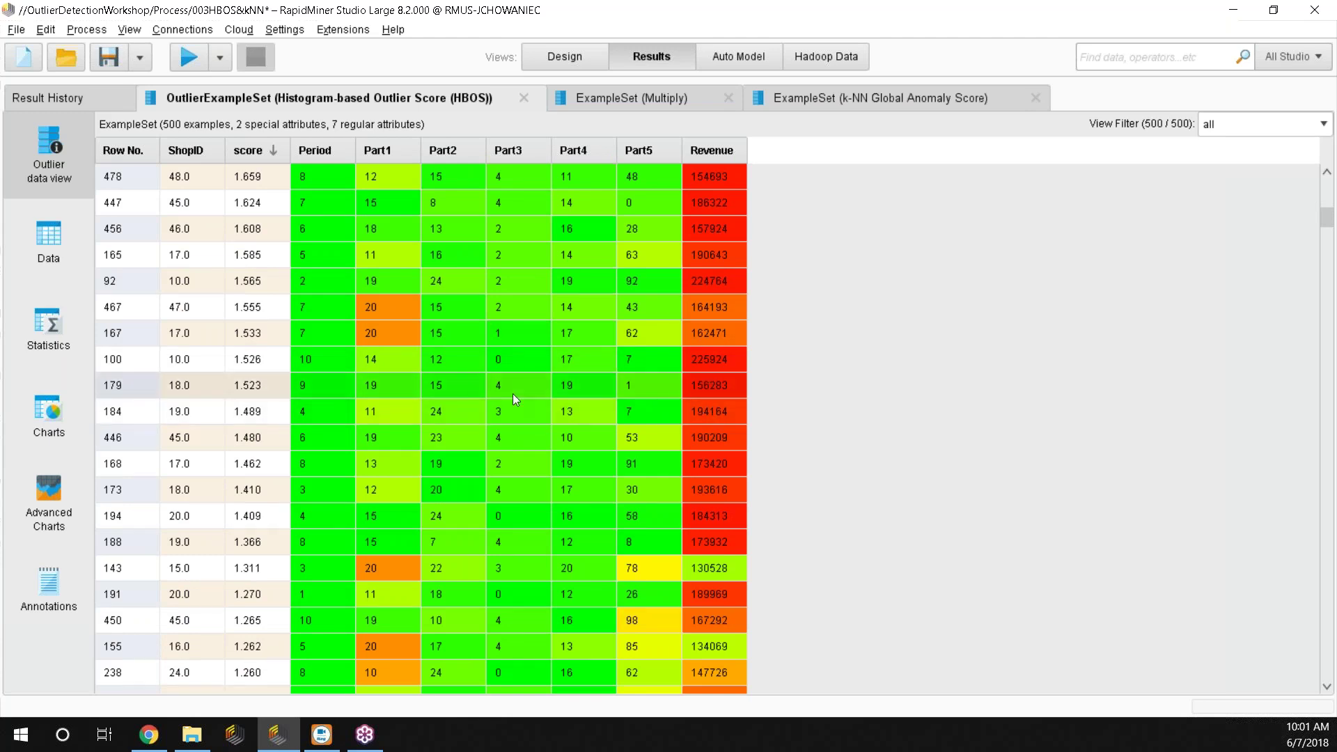
{"action": "scroll", "coordinate": [512, 394], "scroll_direction": "up", "scroll_amount": 10}
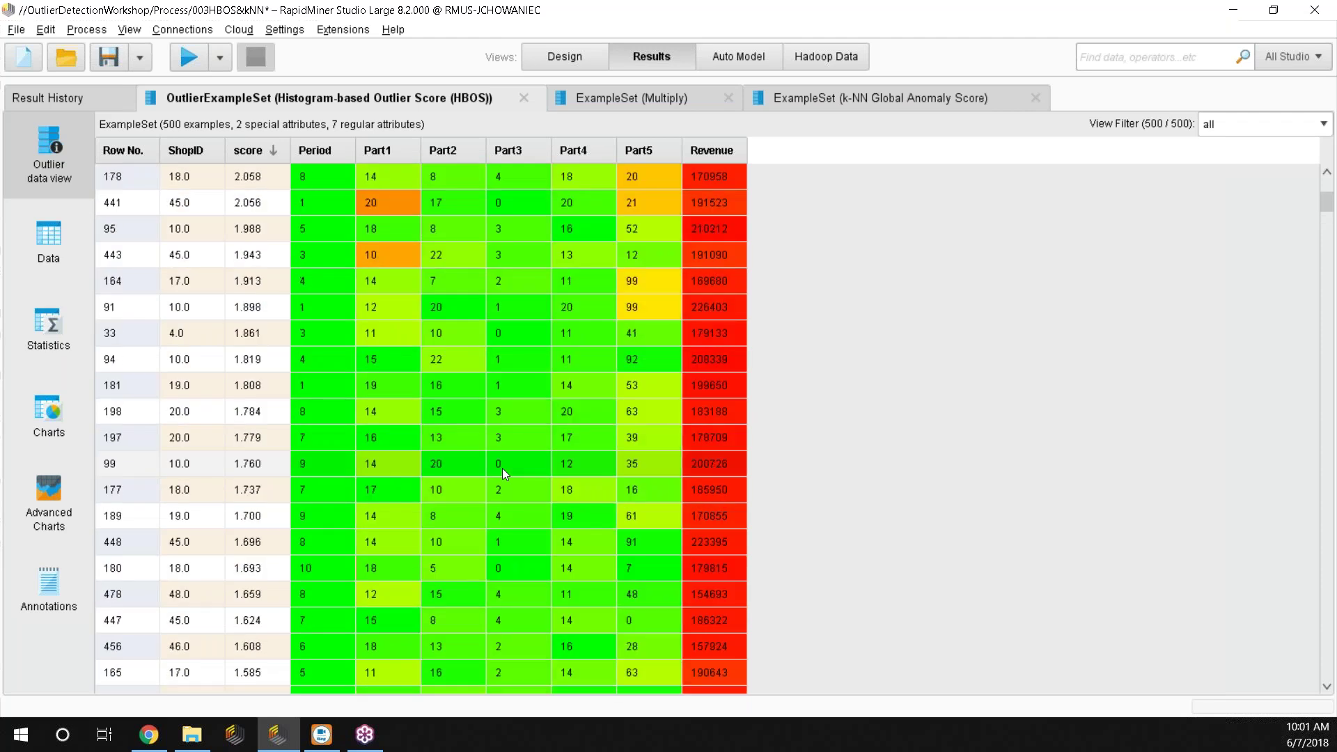
{"action": "scroll", "coordinate": [502, 468], "scroll_direction": "up", "scroll_amount": 3}
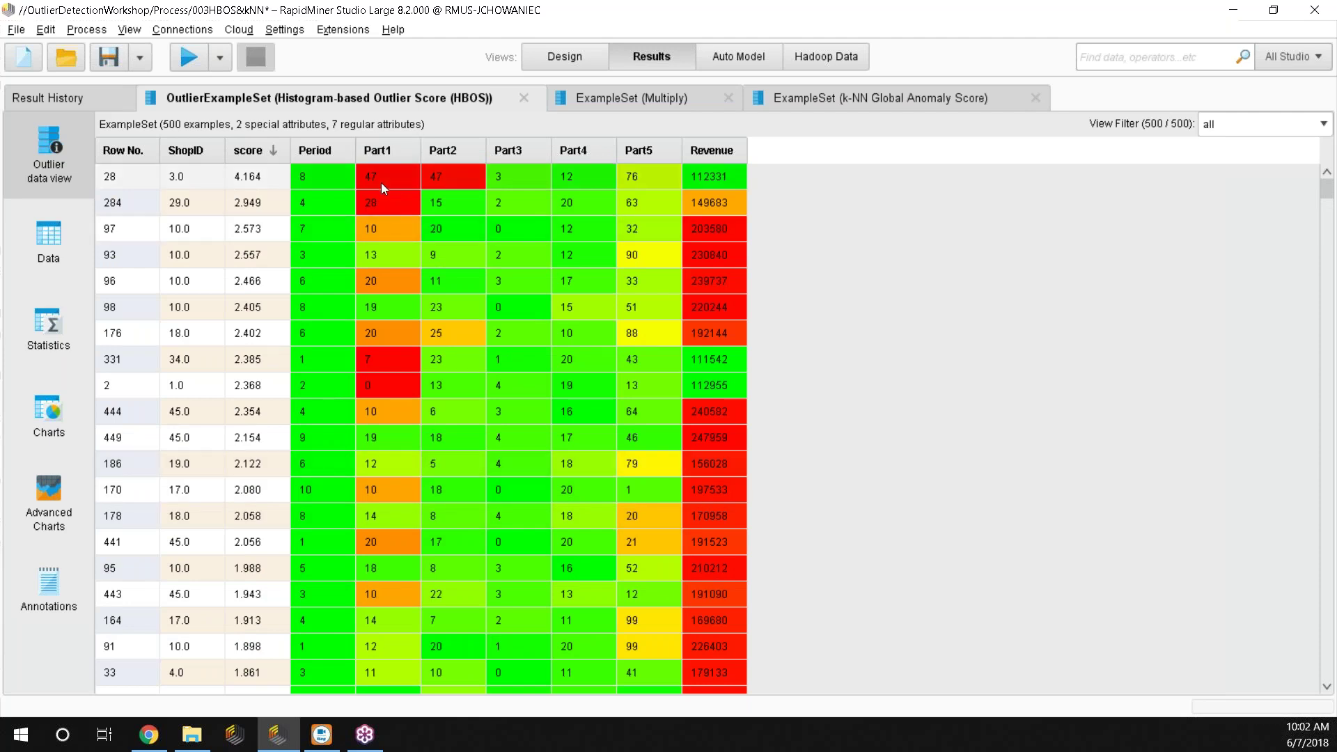
{"action": "left_click", "coordinate": [566, 61]}
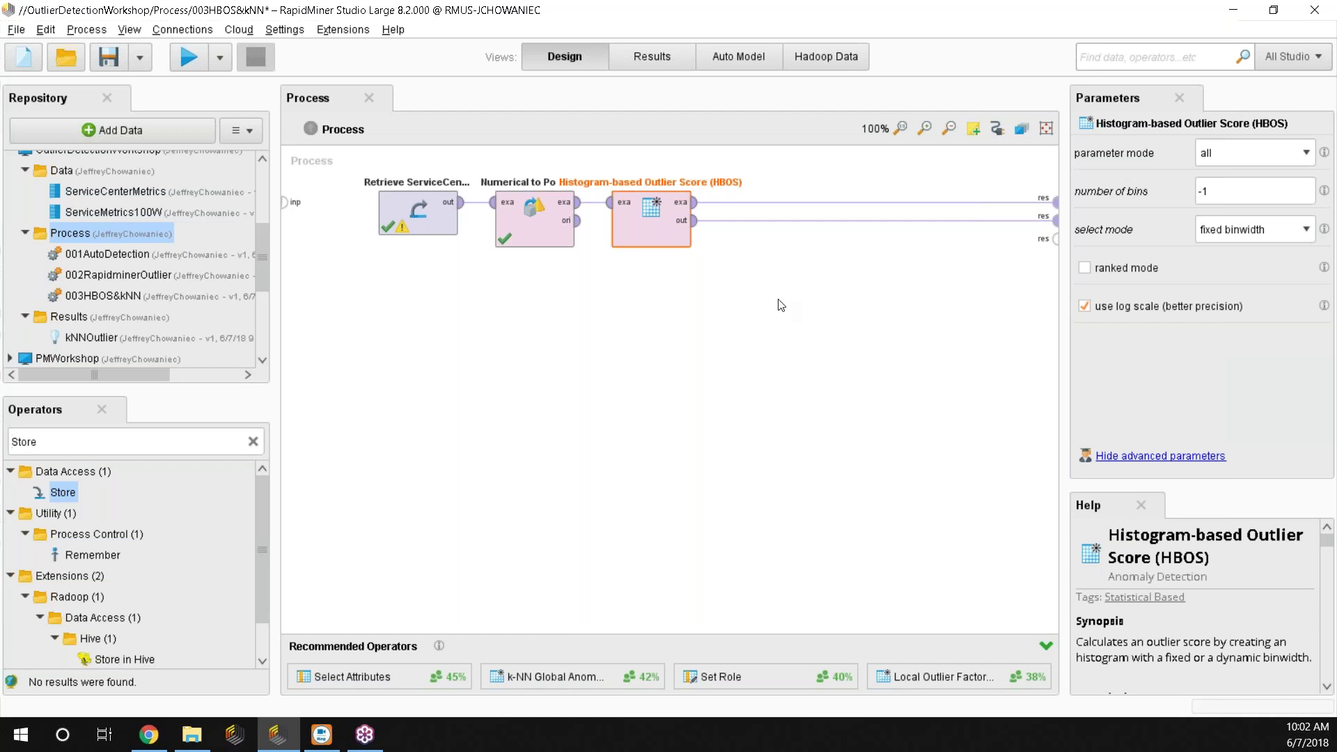
Make room before the Histogram-based Outlier Score operator and insert a Loop Attributes operator on the connection leading to it.
{"action": "mouse_move", "coordinate": [852, 234]}
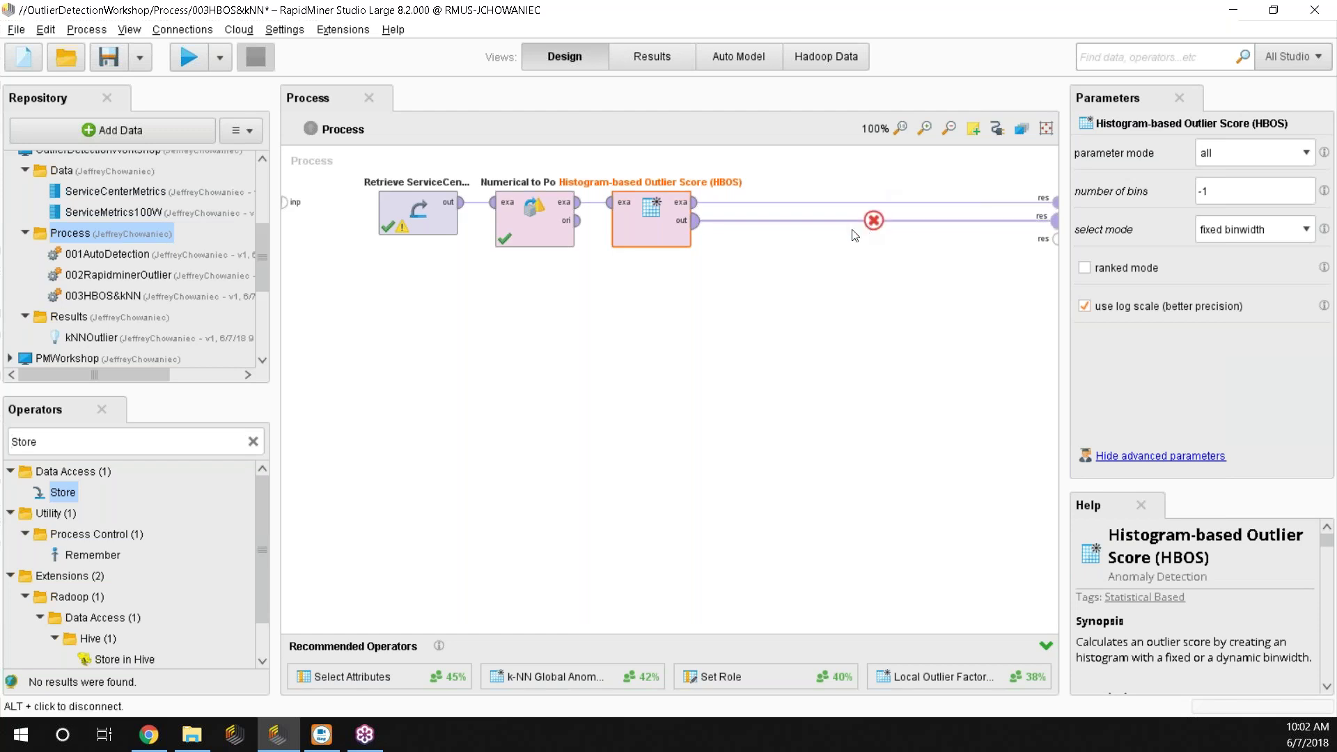
{"action": "mouse_move", "coordinate": [875, 208]}
{"action": "left_click", "coordinate": [738, 293]}
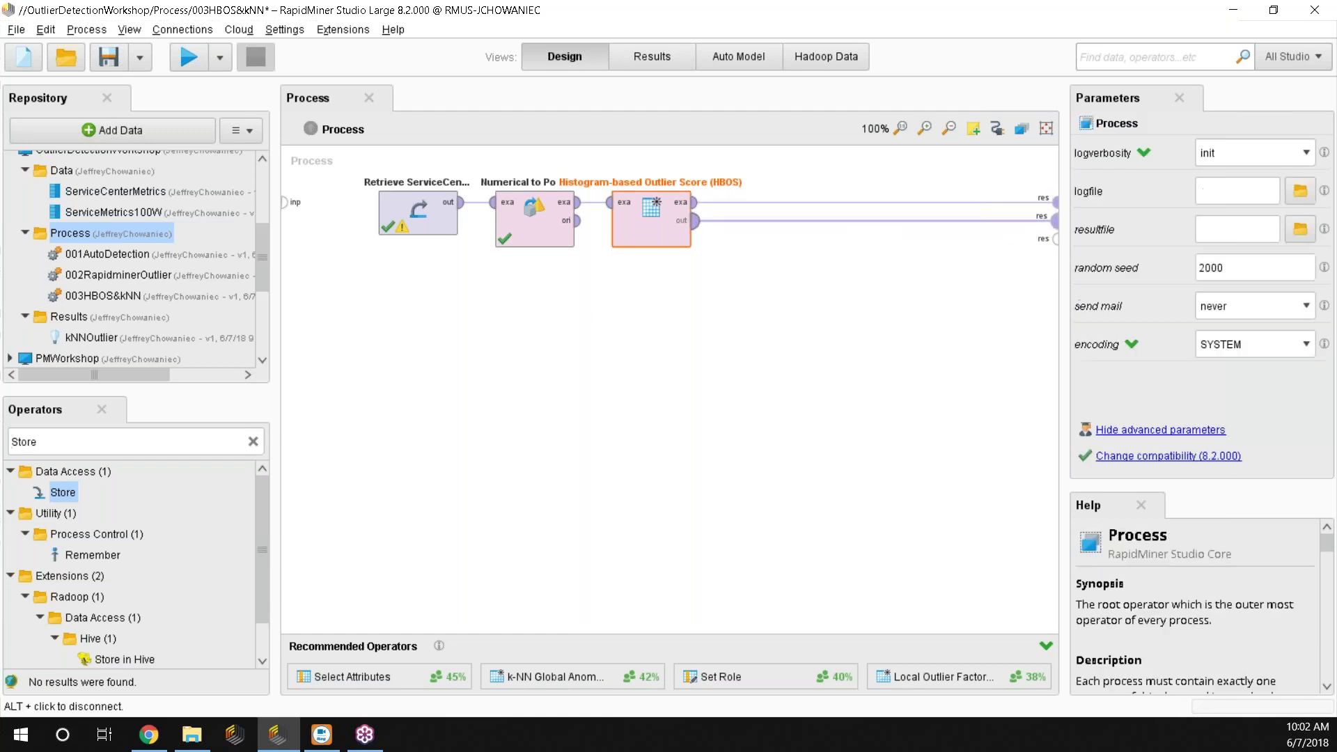
{"action": "left_click_drag", "start_coordinate": [645, 200], "coordinate": [704, 215]}
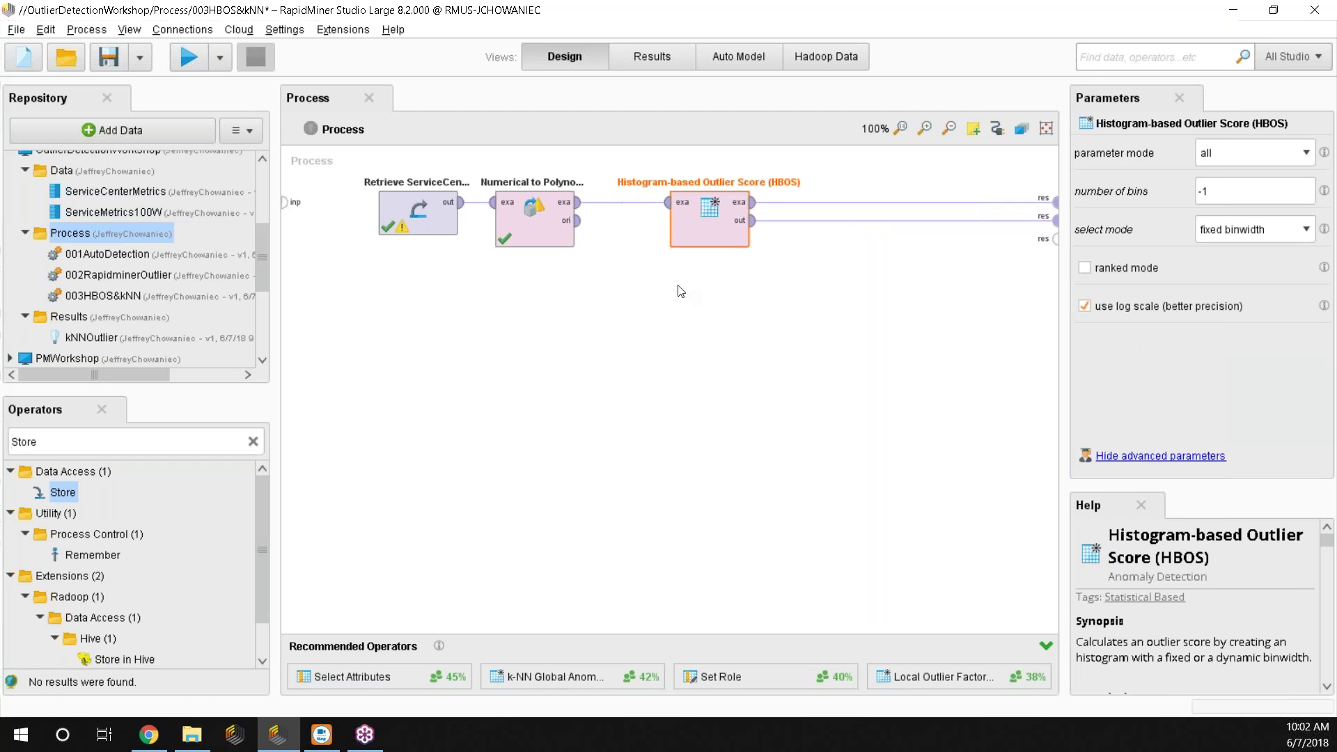
{"action": "left_click", "coordinate": [252, 443]}
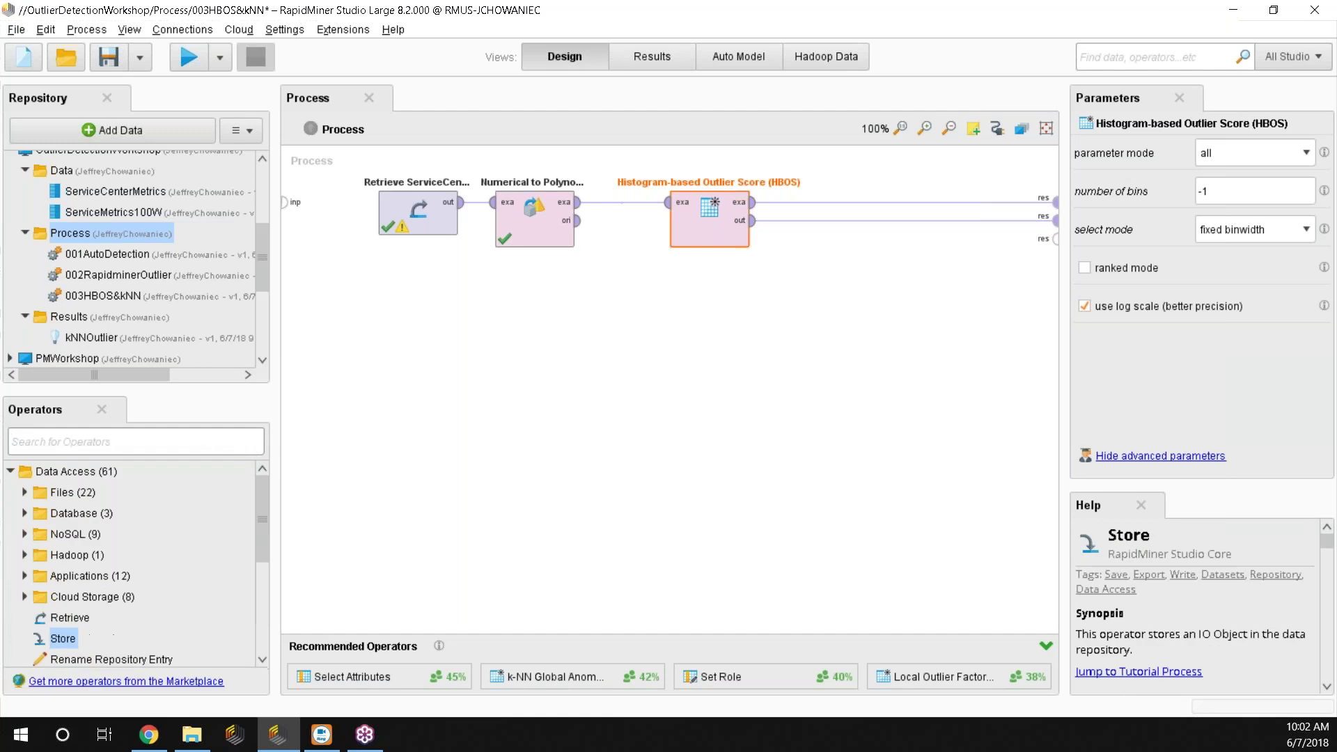
{"action": "left_click_drag", "start_coordinate": [704, 219], "coordinate": [821, 220]}
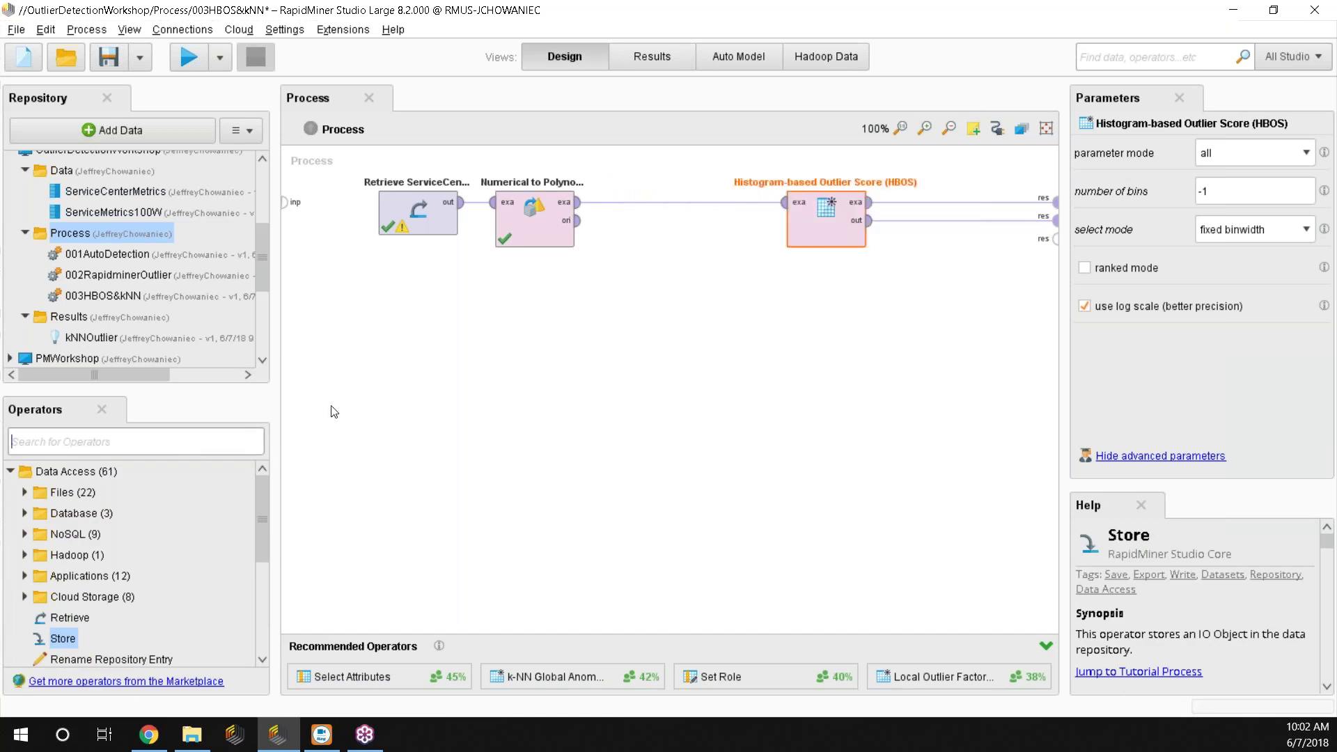
{"action": "type", "text": "L"}
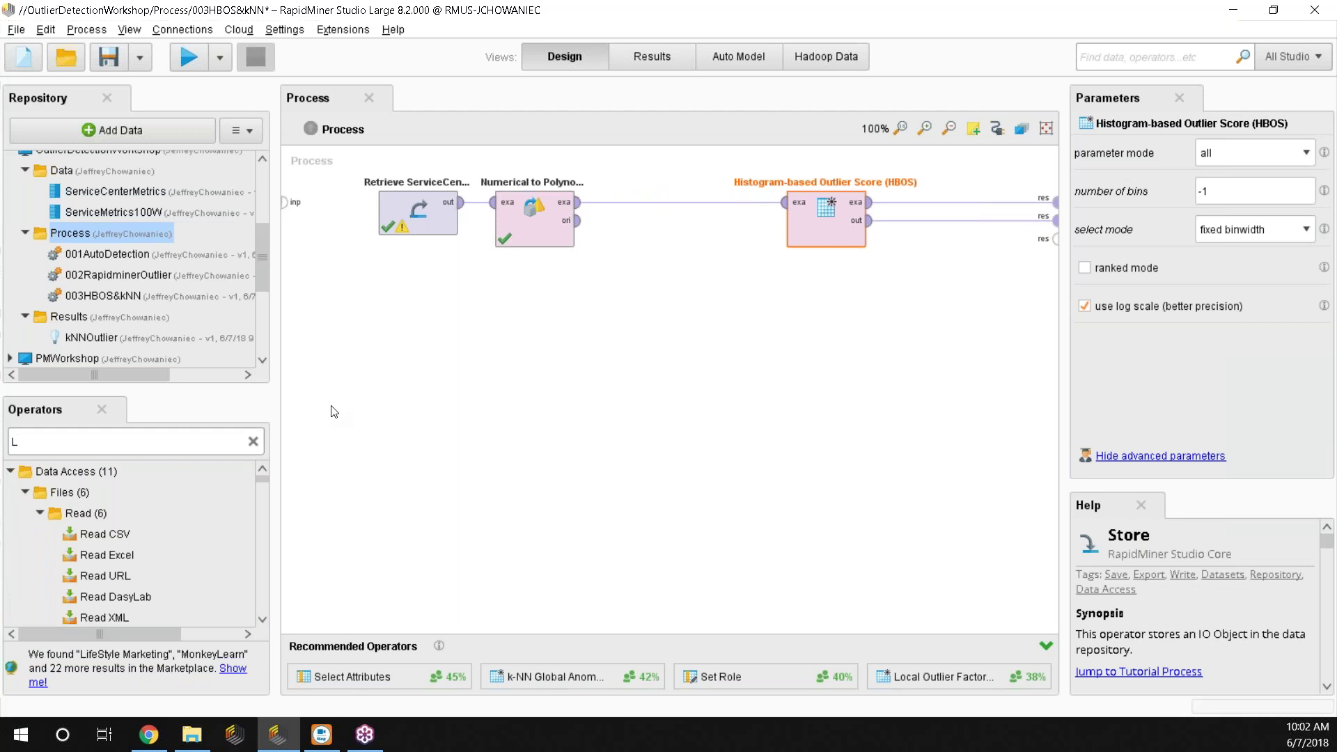
{"action": "type", "text": "A"}
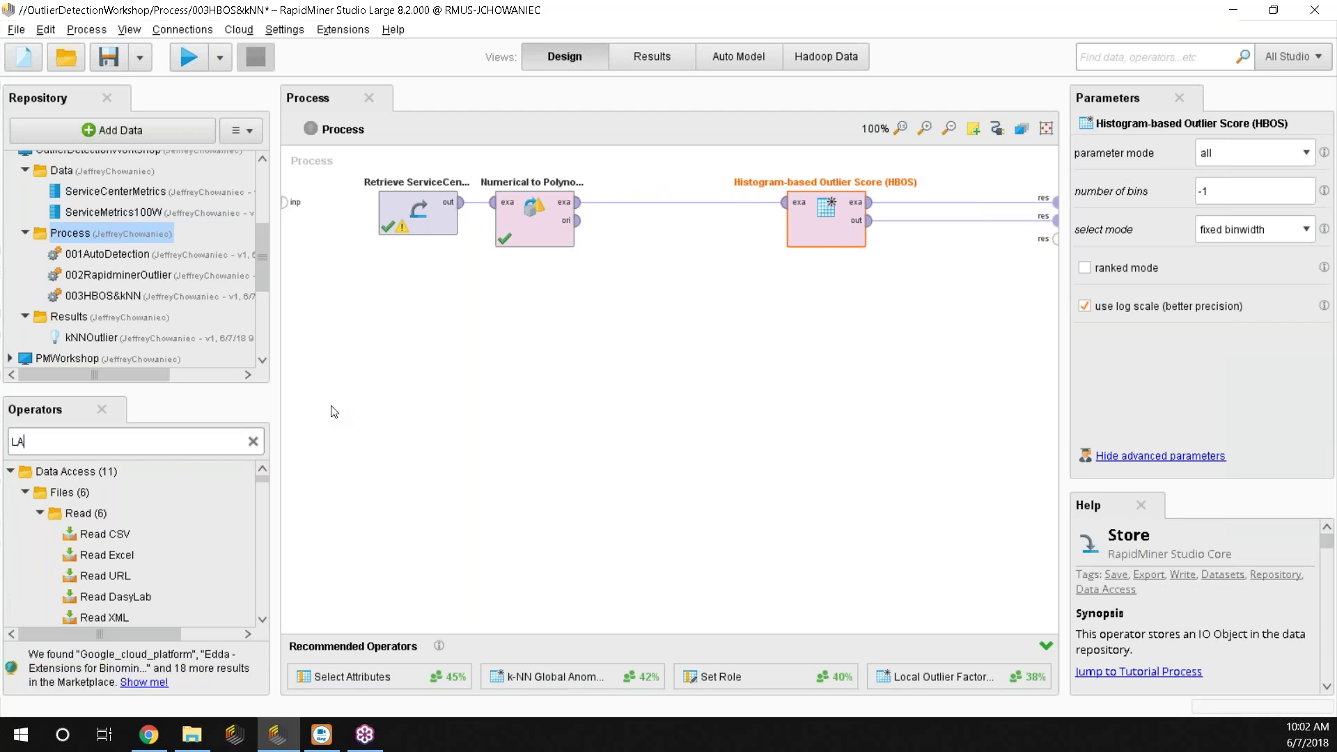
{"action": "scroll", "coordinate": [219, 521], "scroll_direction": "down", "scroll_amount": 3}
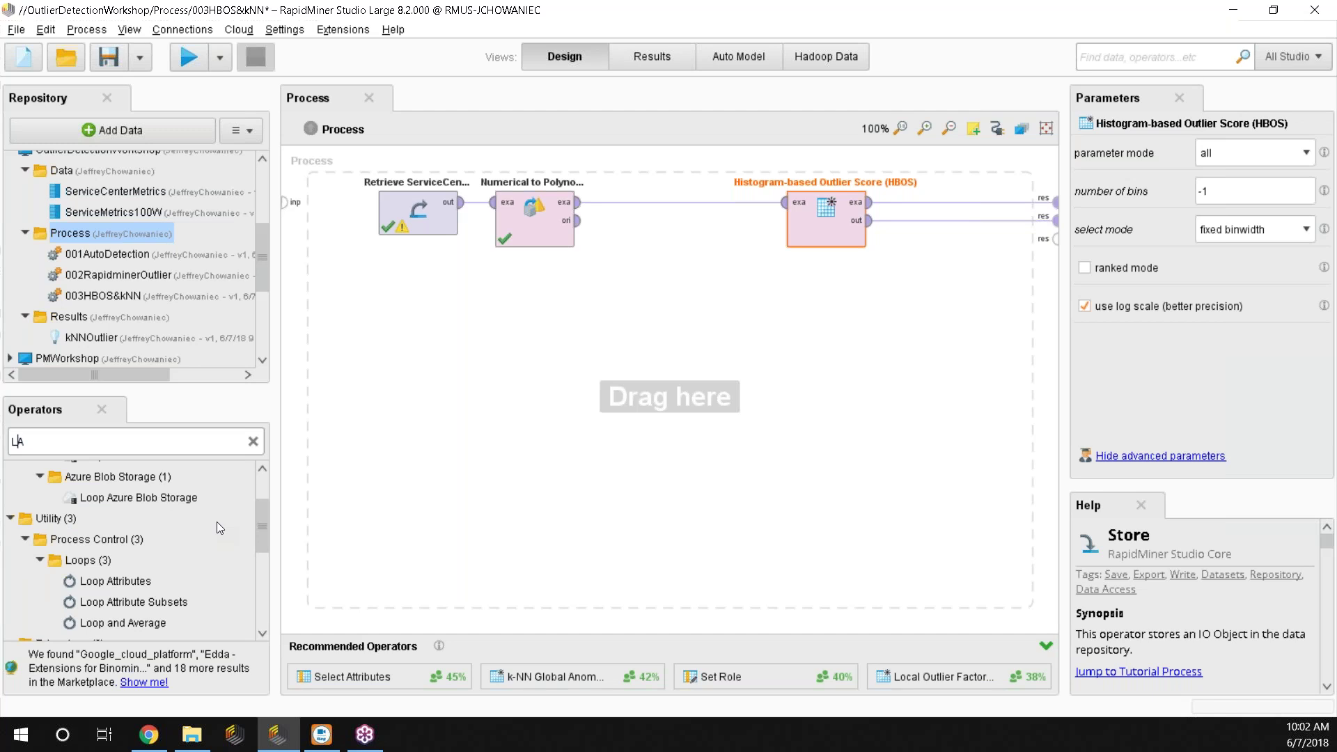
{"action": "type", "text": "oop"}
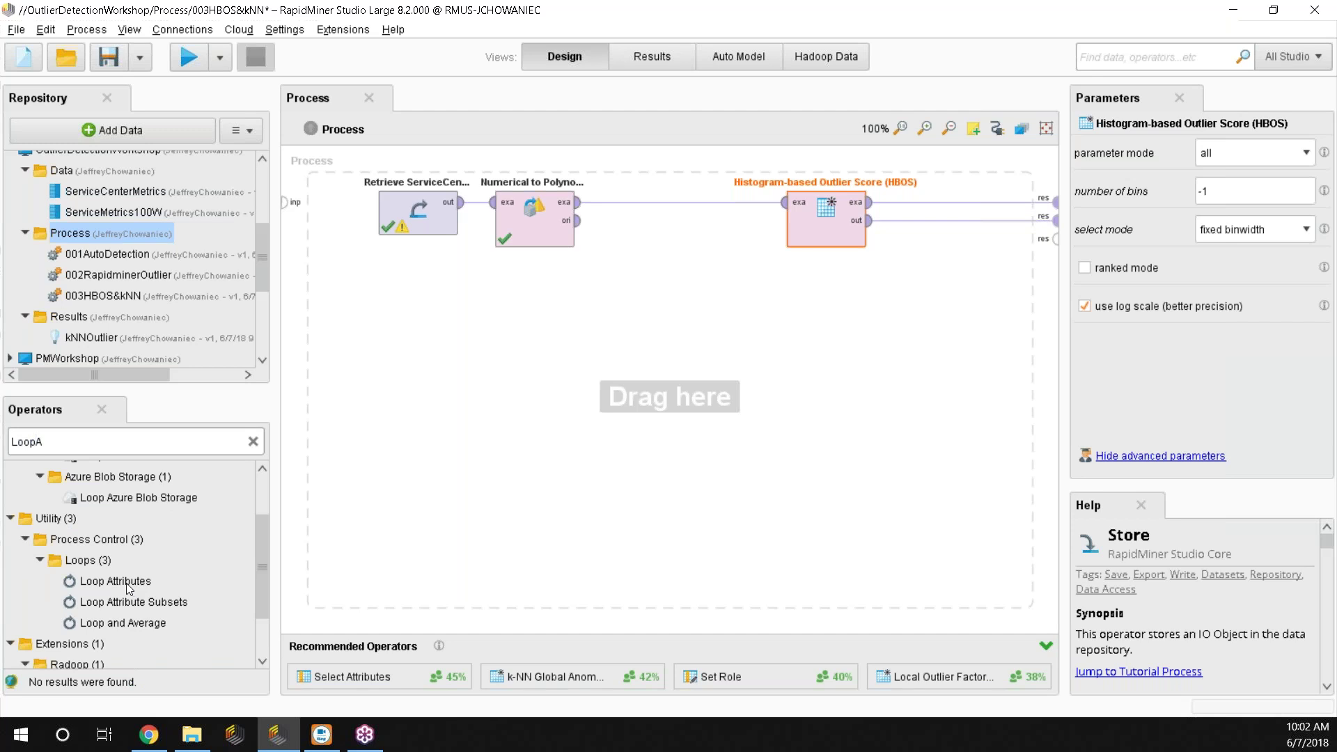
{"action": "left_click_drag", "start_coordinate": [128, 588], "coordinate": [132, 589]}
{"action": "left_click_drag", "start_coordinate": [667, 220], "coordinate": [651, 211]}
Delete the Histogram-based Outlier Score operator from the main process and connect the first output of Loop Attributes to the process result.
{"action": "left_click", "coordinate": [844, 224]}
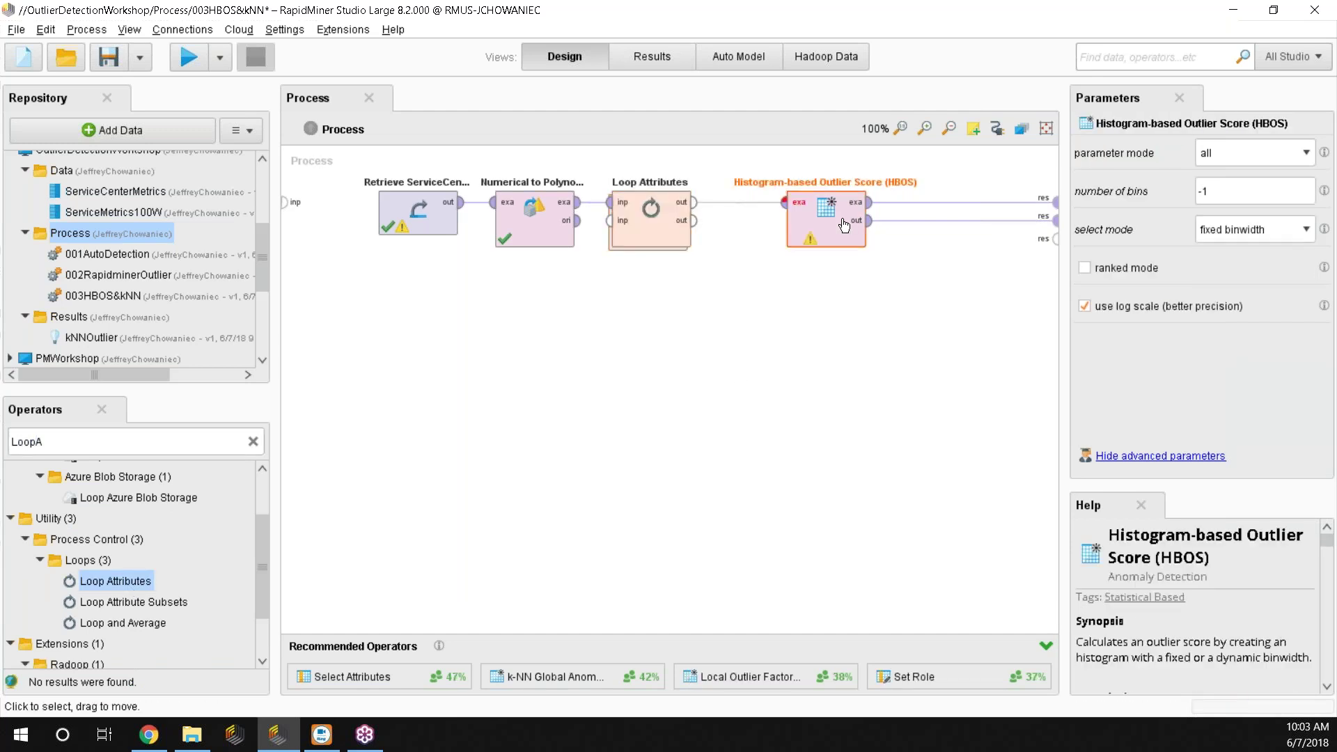
{"action": "key", "text": "Delete"}
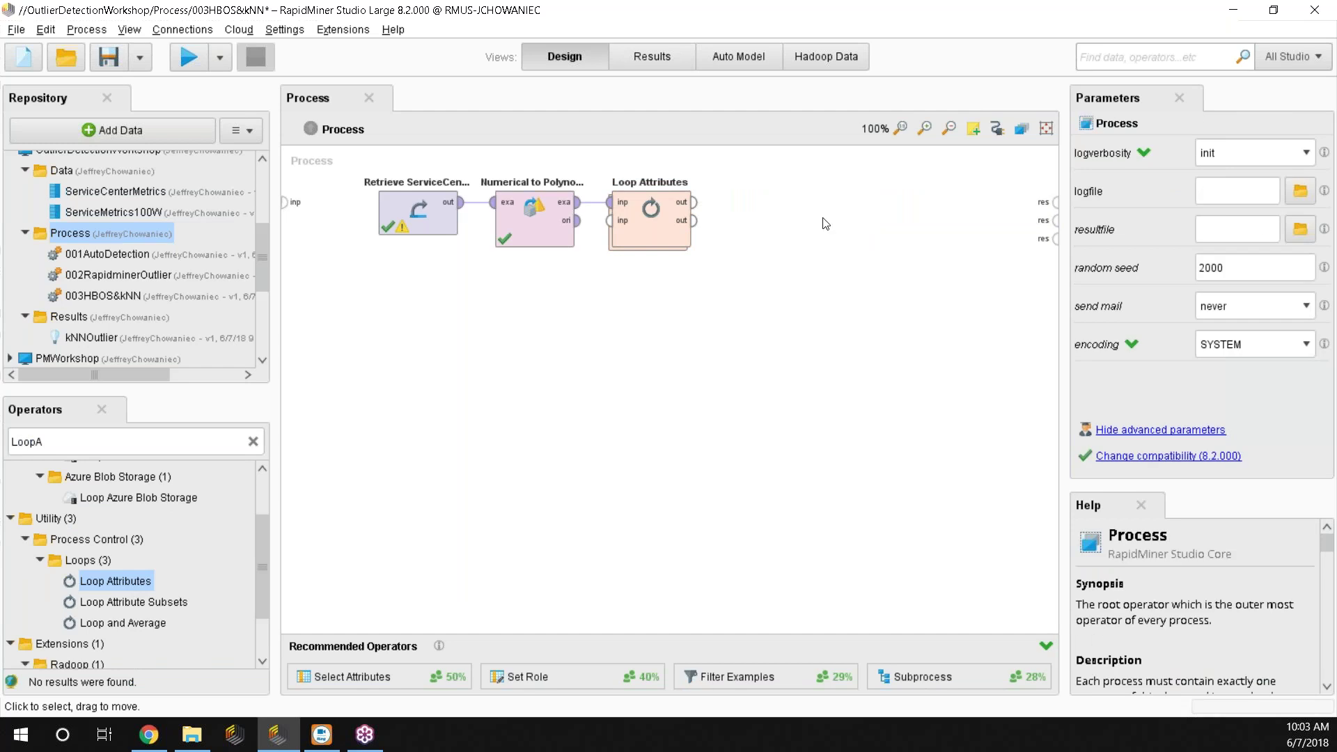
{"action": "left_click", "coordinate": [694, 202]}
{"action": "left_click", "coordinate": [1056, 202]}
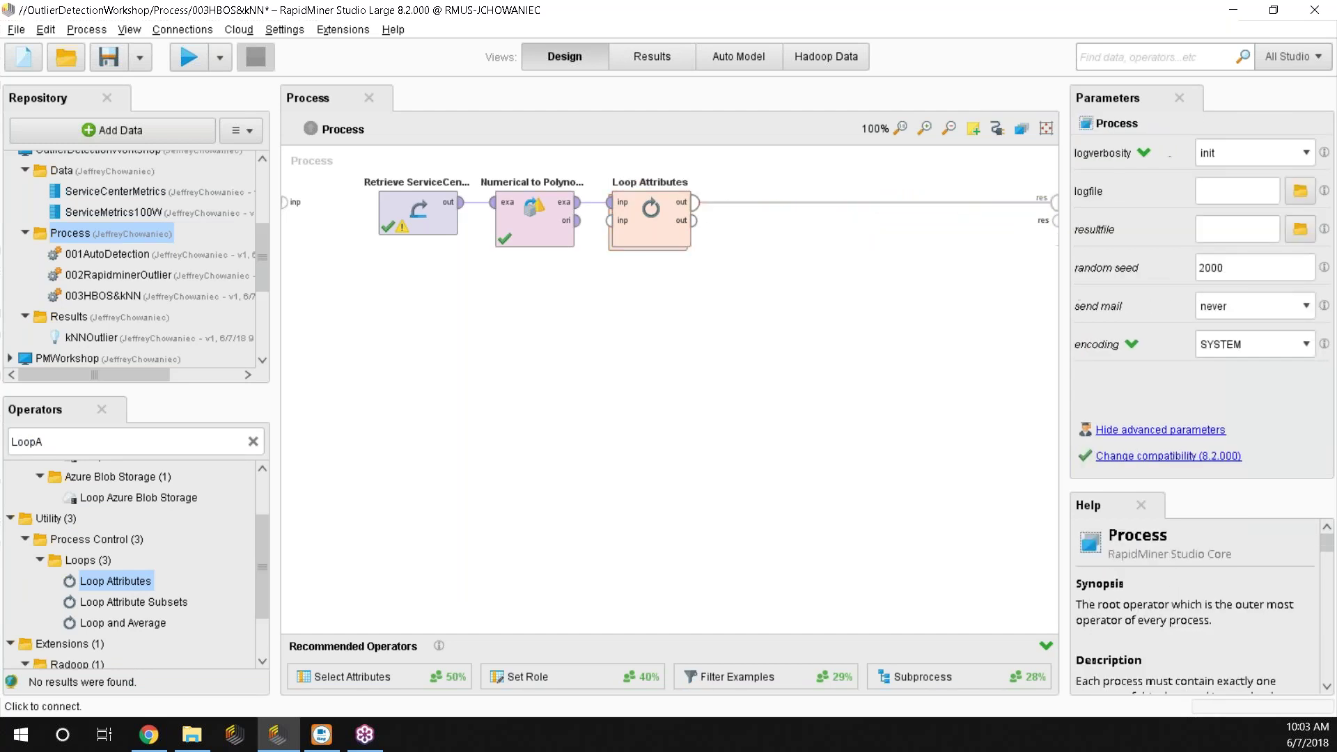
{"action": "left_click_drag", "start_coordinate": [658, 231], "coordinate": [775, 231]}
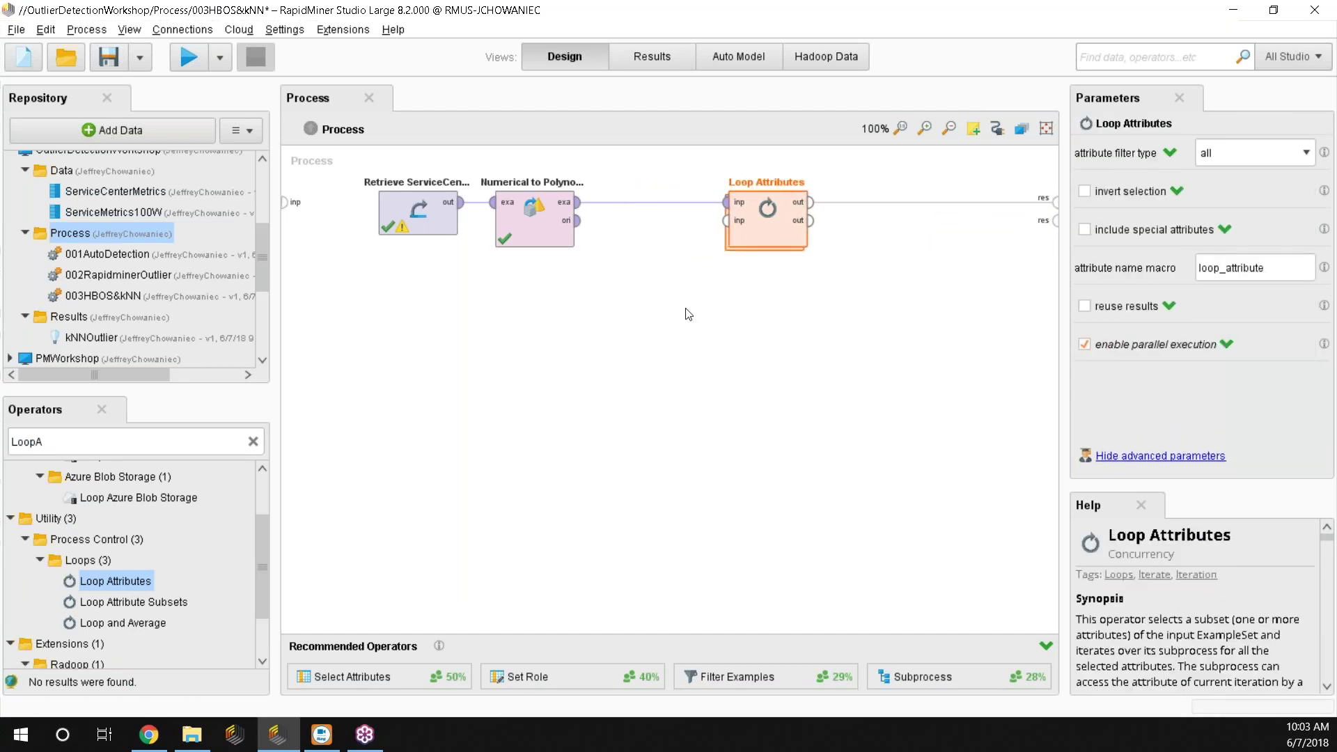
Add a Histogram-based Outlier Score (HBOS) operator inside the Loop Attributes subprocess.
{"action": "double_click", "coordinate": [784, 232]}
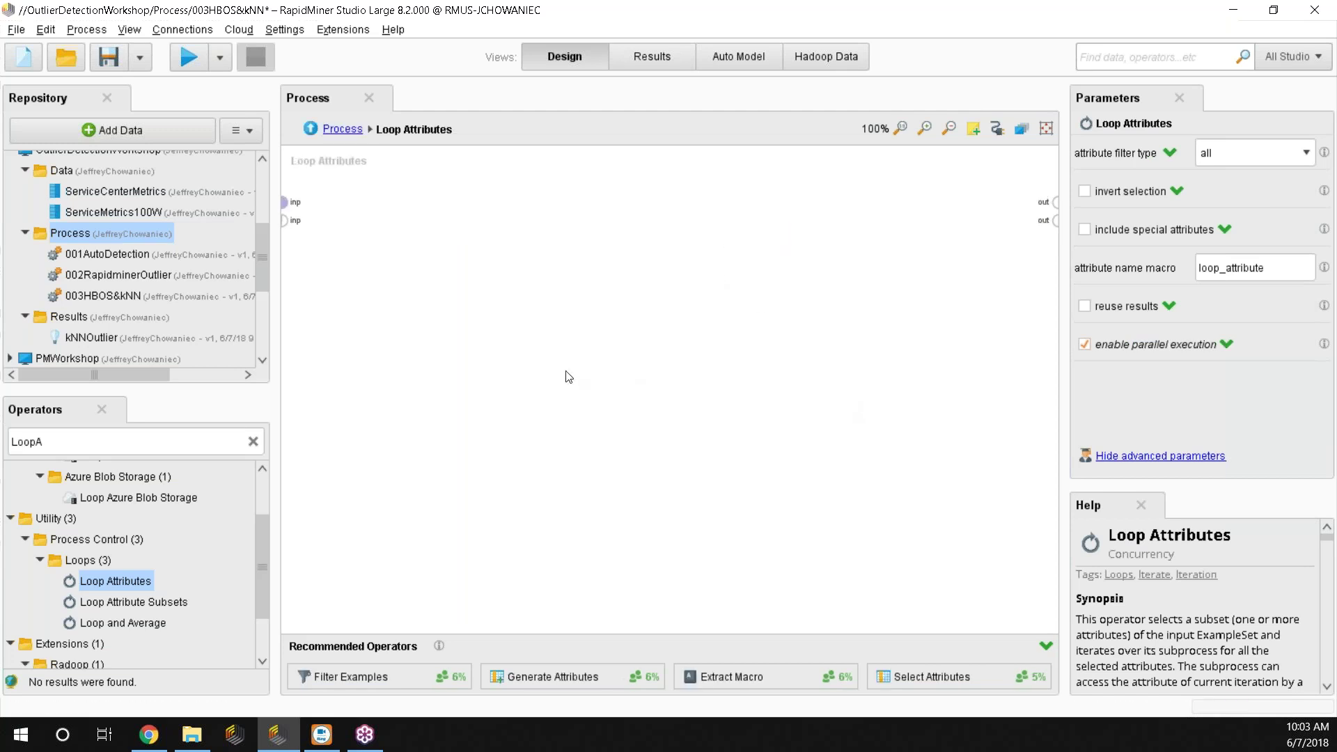
{"action": "left_click", "coordinate": [139, 438]}
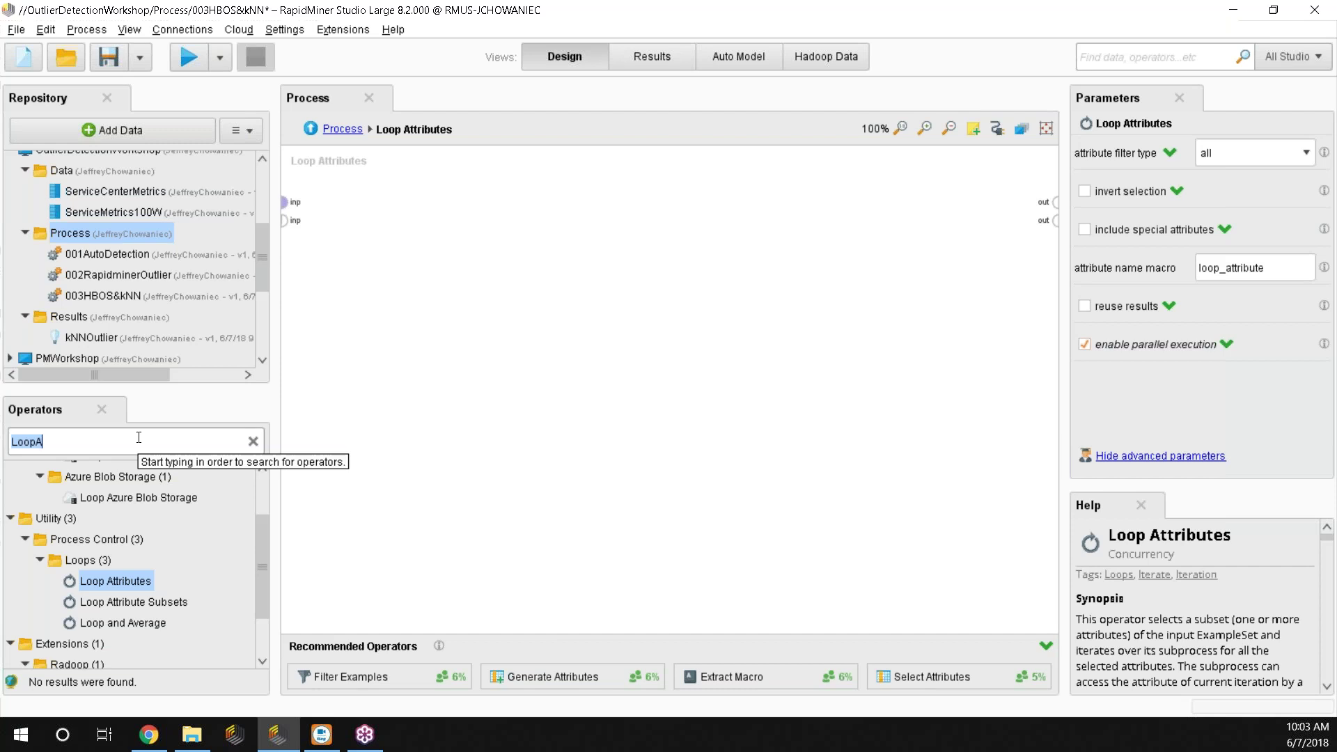
{"action": "type", "text": "HBOS"}
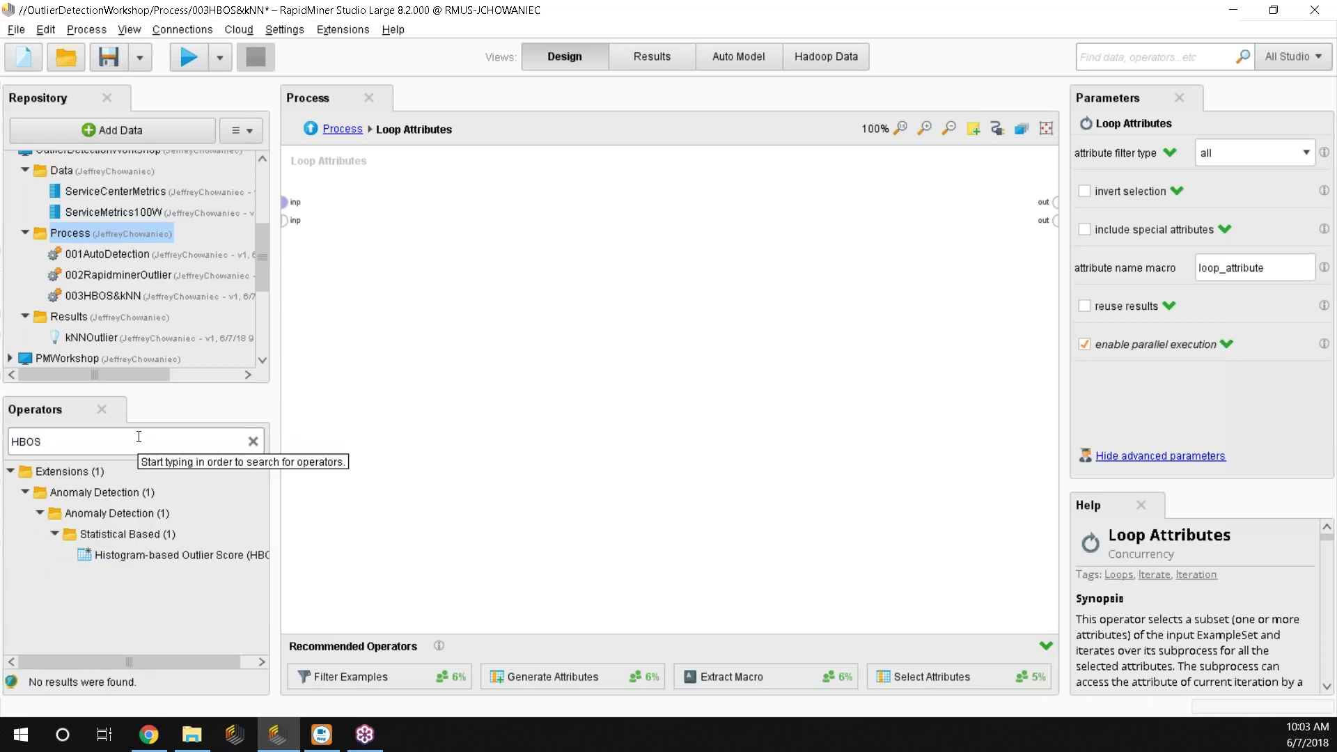
{"action": "left_click_drag", "start_coordinate": [167, 555], "coordinate": [504, 203]}
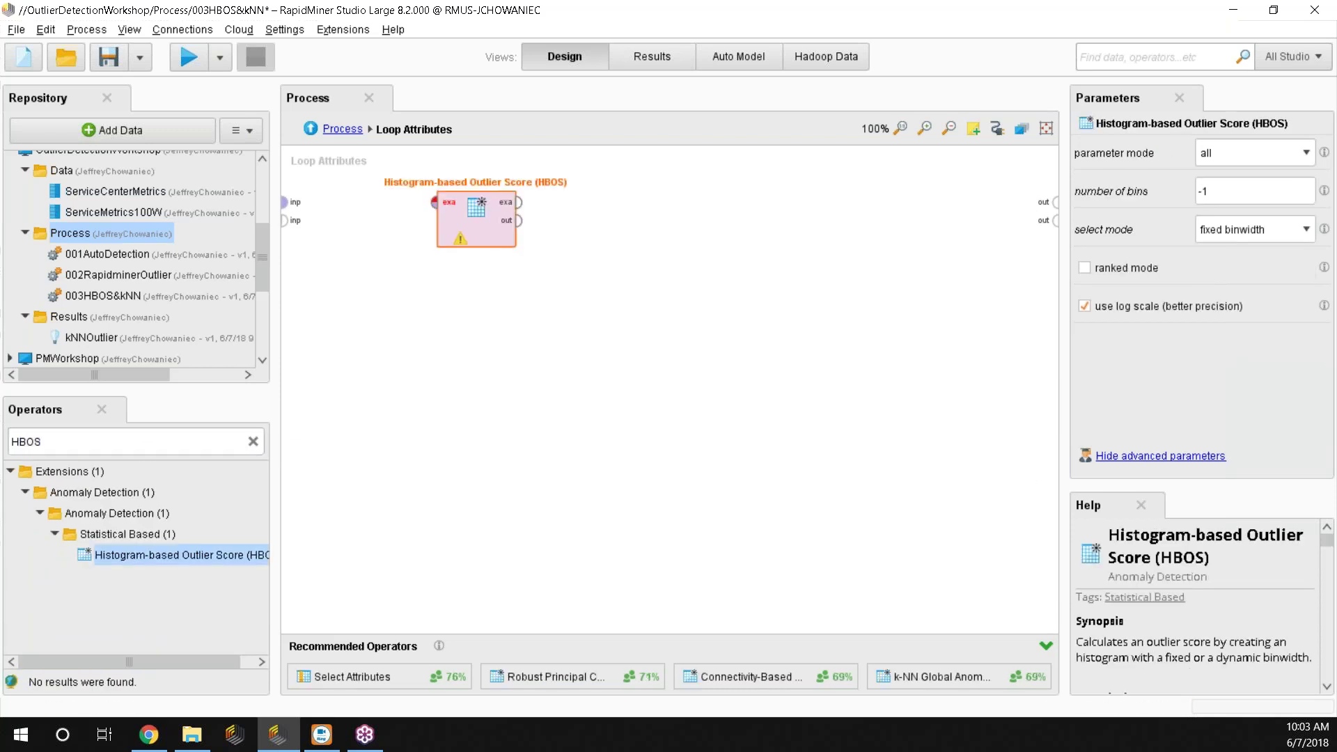
Connect the subprocess's first input through the Histogram-based Outlier Score operator to the first output, and move the operator along to make room before it.
{"action": "left_click", "coordinate": [289, 208]}
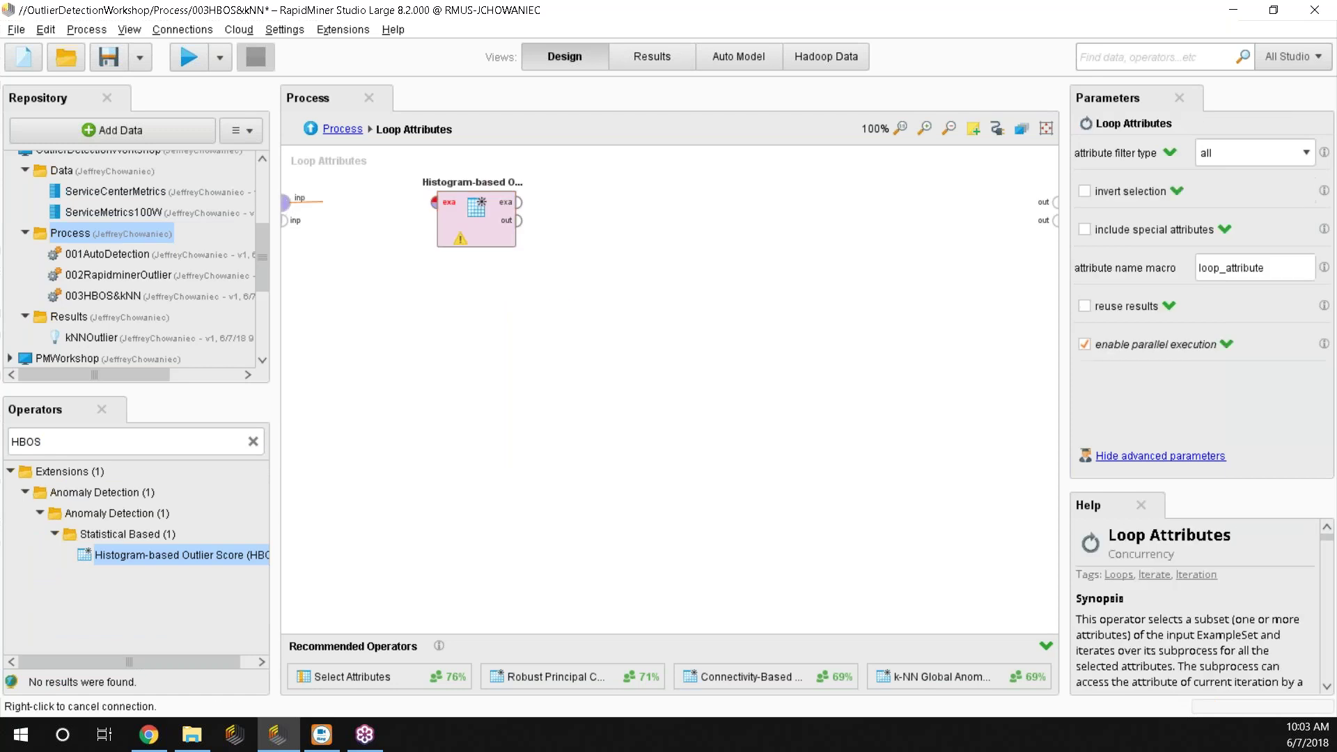
{"action": "left_click", "coordinate": [434, 203]}
{"action": "left_click", "coordinate": [483, 343]}
{"action": "left_click", "coordinate": [474, 227]}
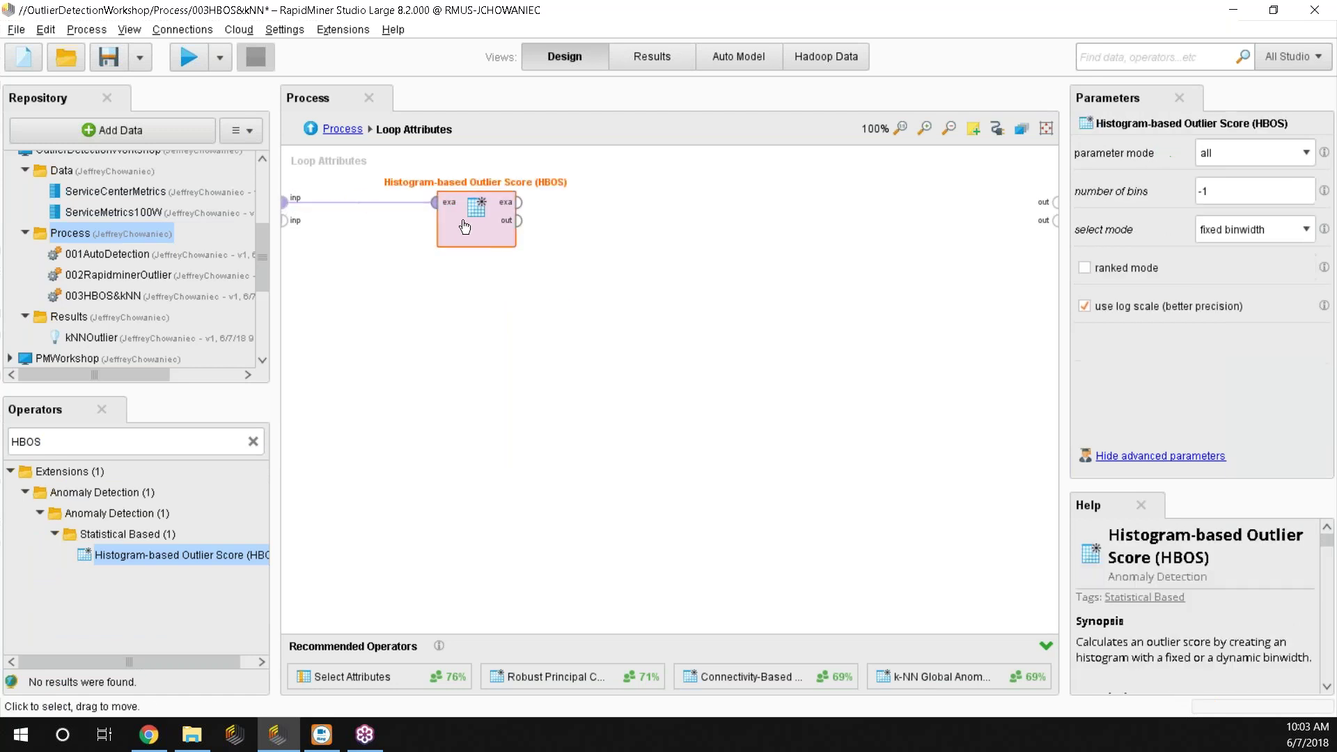
{"action": "left_click", "coordinate": [519, 202]}
{"action": "left_click", "coordinate": [1056, 202]}
{"action": "left_click_drag", "start_coordinate": [476, 224], "coordinate": [710, 225]}
{"action": "left_click", "coordinate": [402, 356]}
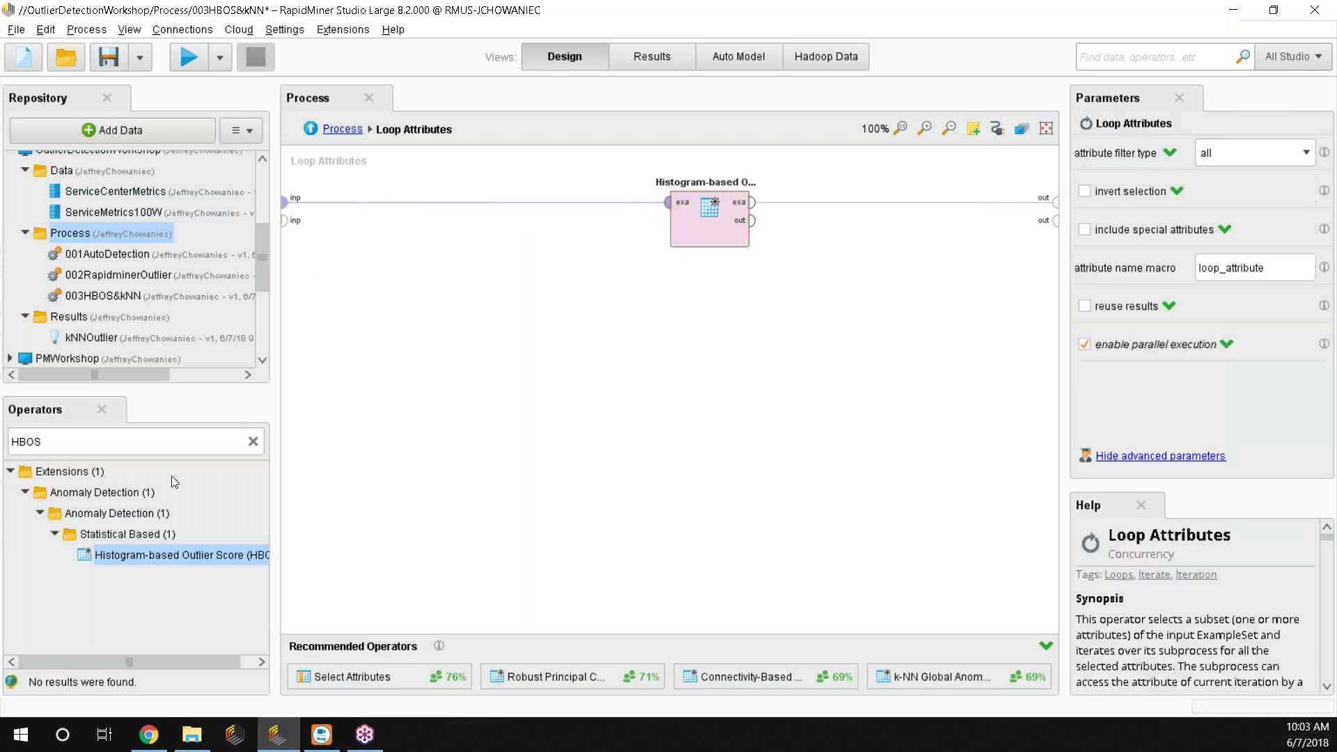
{"action": "left_click", "coordinate": [84, 440]}
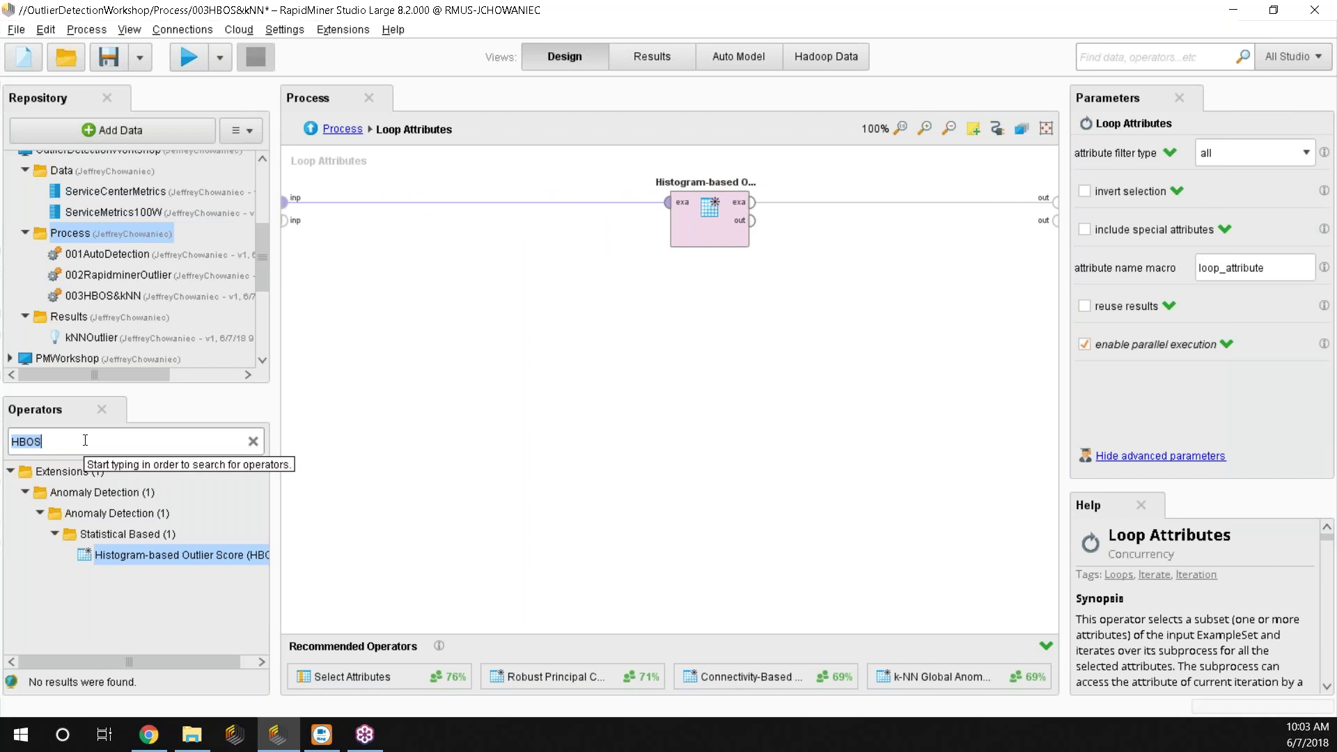
{"action": "left_click", "coordinate": [1270, 154]}
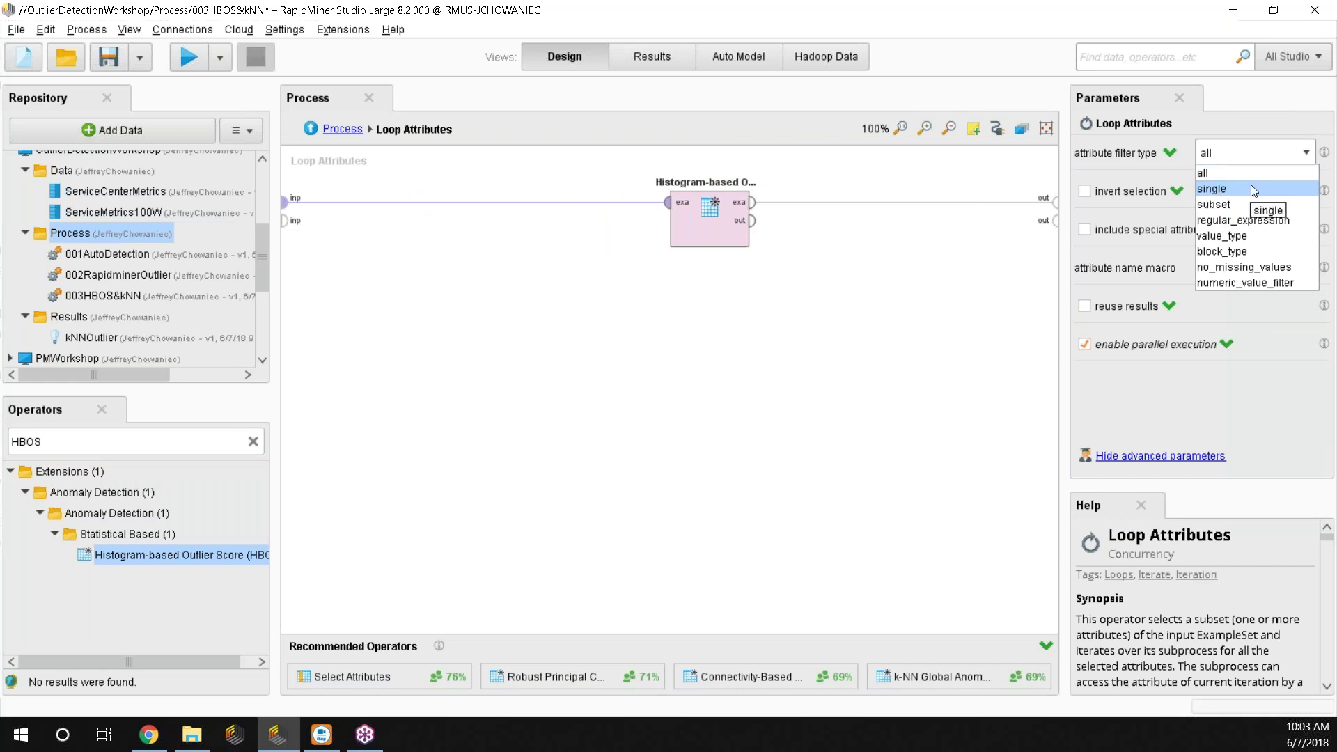
{"action": "left_click", "coordinate": [665, 311]}
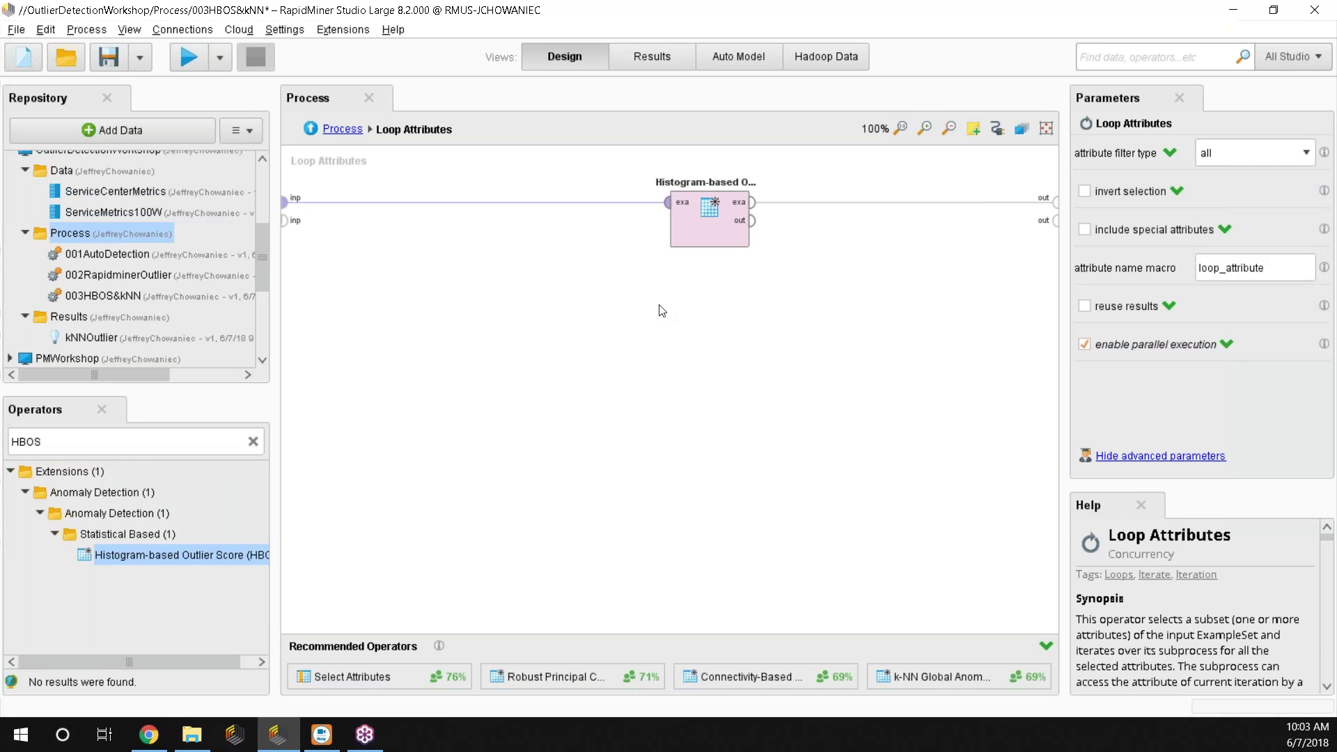
{"action": "left_click", "coordinate": [1243, 153]}
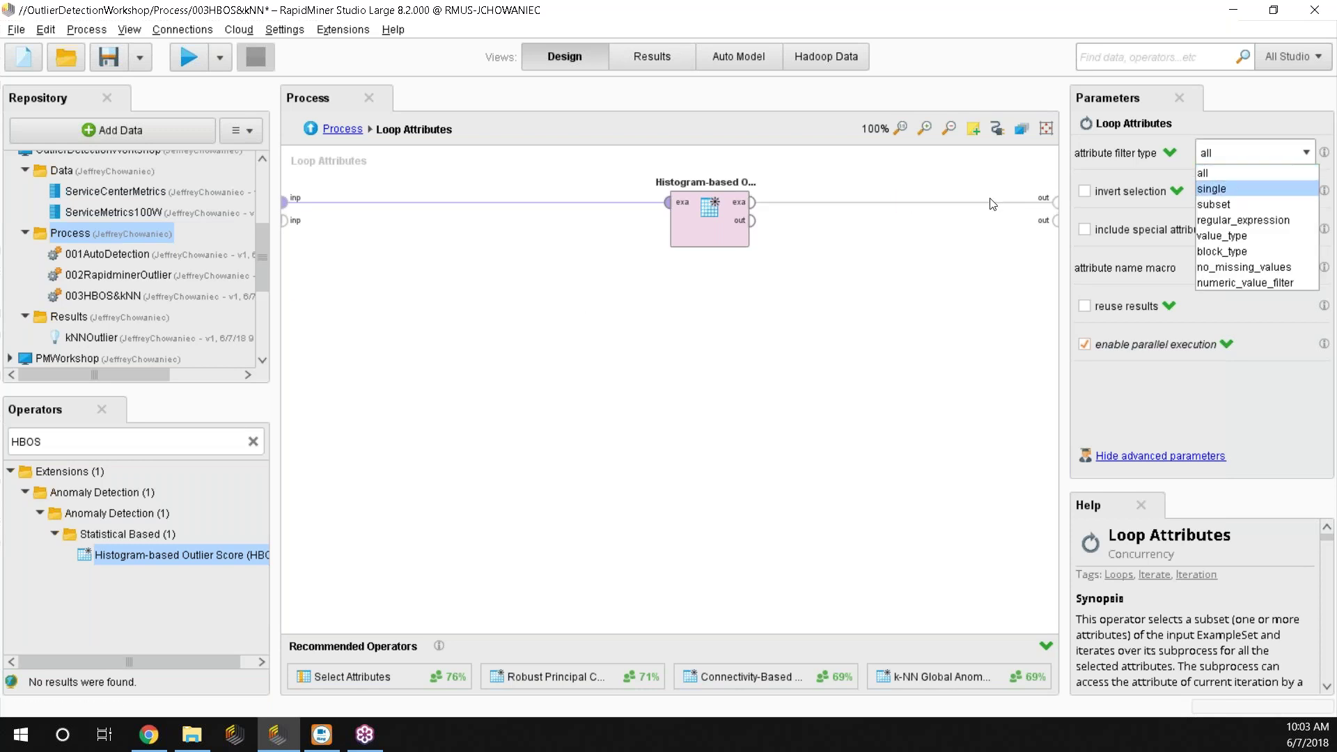
{"action": "left_click", "coordinate": [727, 293]}
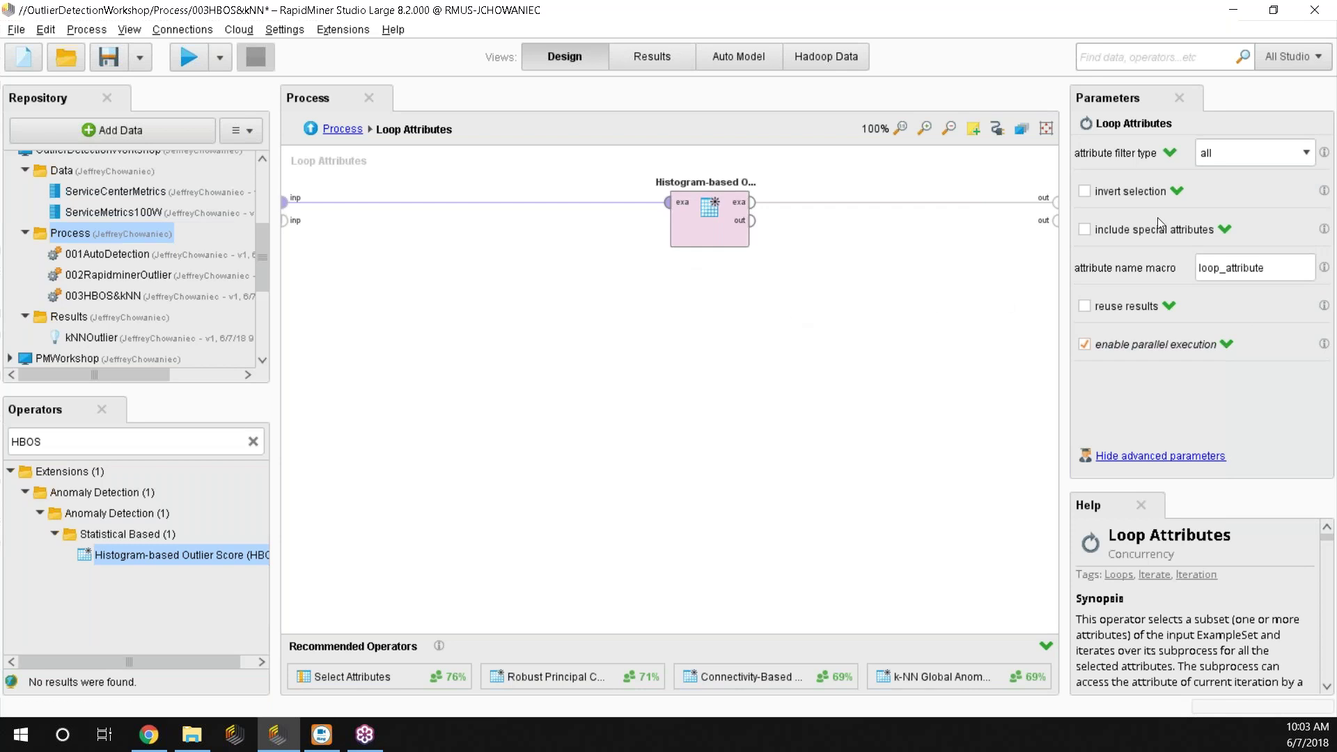
Try to run the process with Loop Attributes filtered to the single attribute %{loop_attribute}, and dismiss the error.
{"action": "left_click", "coordinate": [1285, 158]}
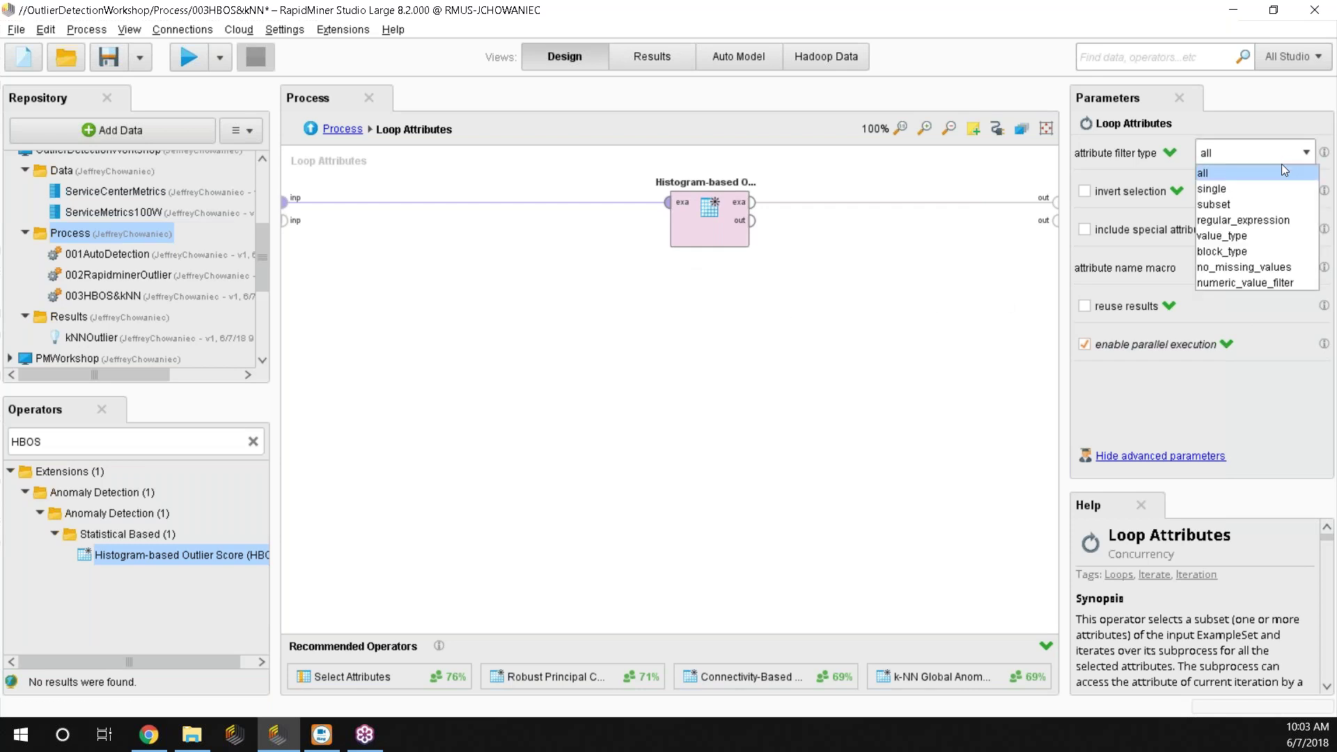
{"action": "left_click", "coordinate": [1264, 187]}
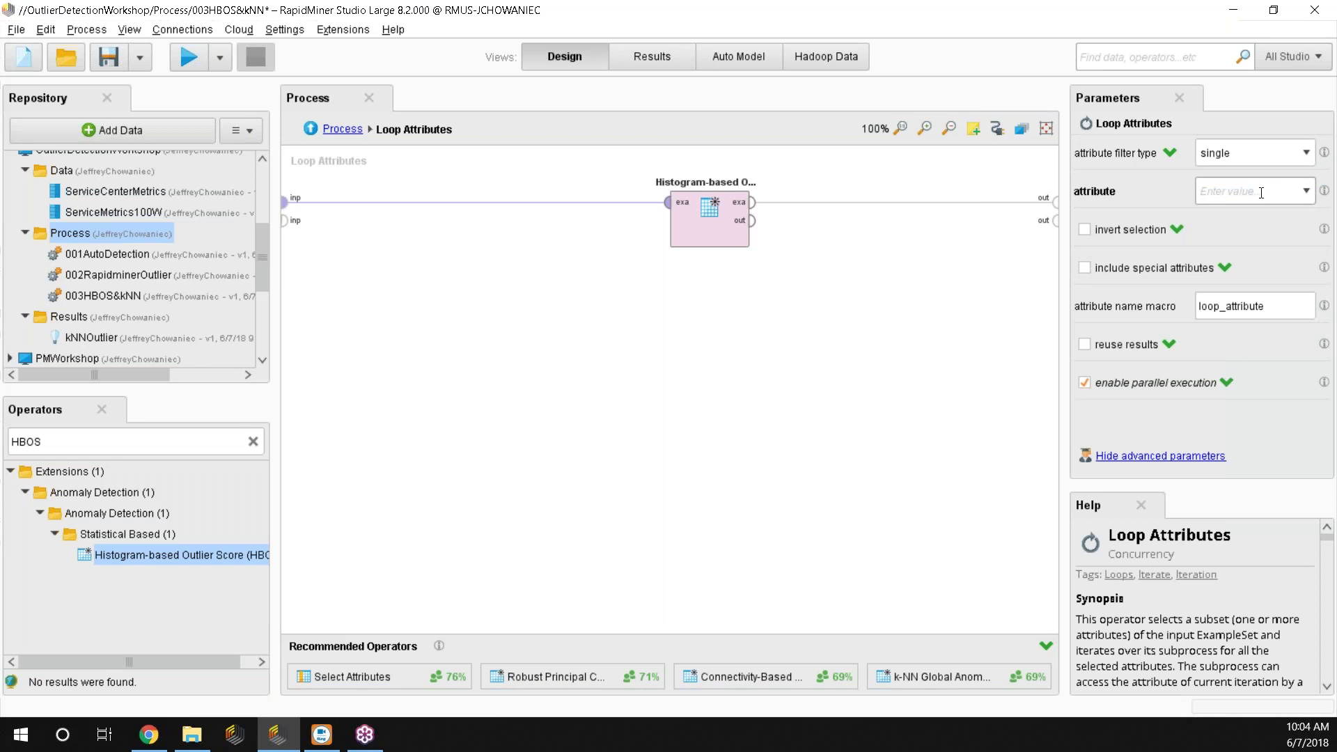
{"action": "type", "text": "%{loop_attribute}"}
{"action": "left_click", "coordinate": [189, 57]}
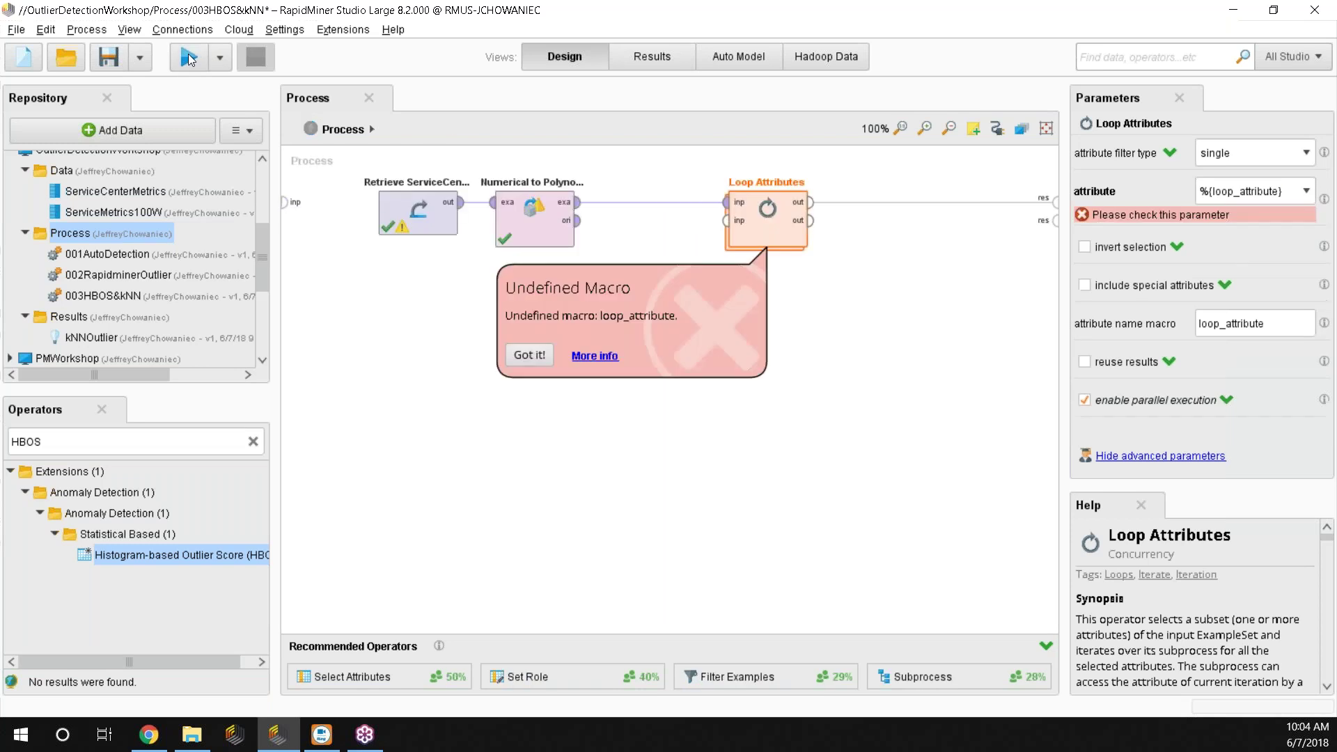
{"action": "left_click", "coordinate": [531, 355]}
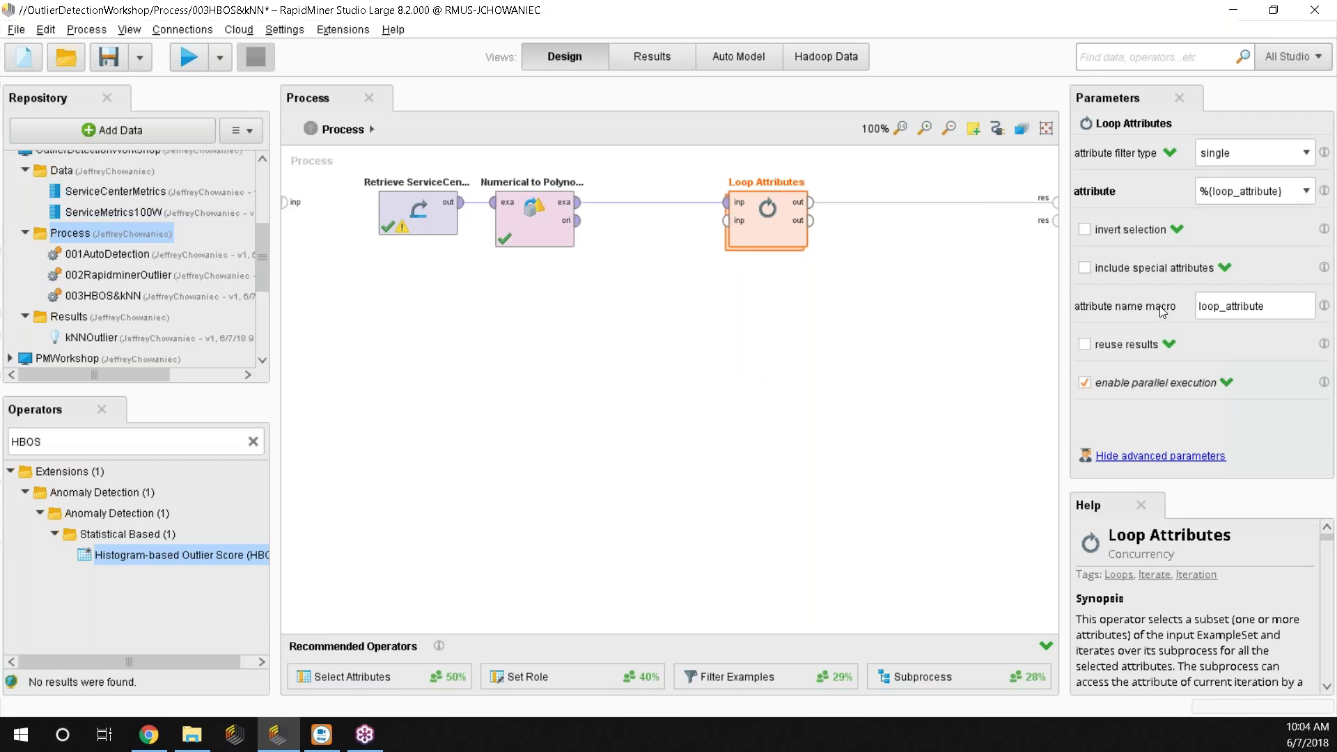
{"action": "left_click", "coordinate": [1288, 307]}
{"action": "left_click", "coordinate": [1240, 191]}
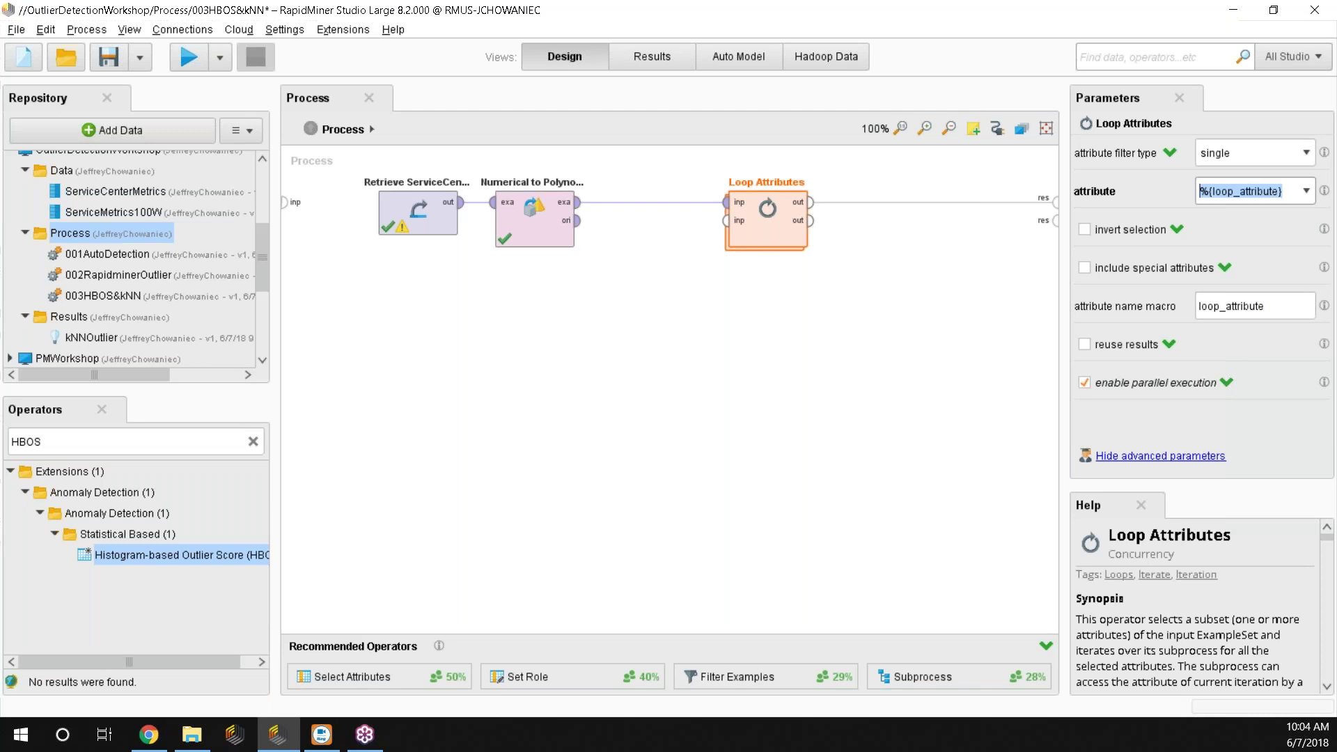
Set the attribute filter type of Loop Attributes to all and run the process.
{"action": "left_click", "coordinate": [1304, 153]}
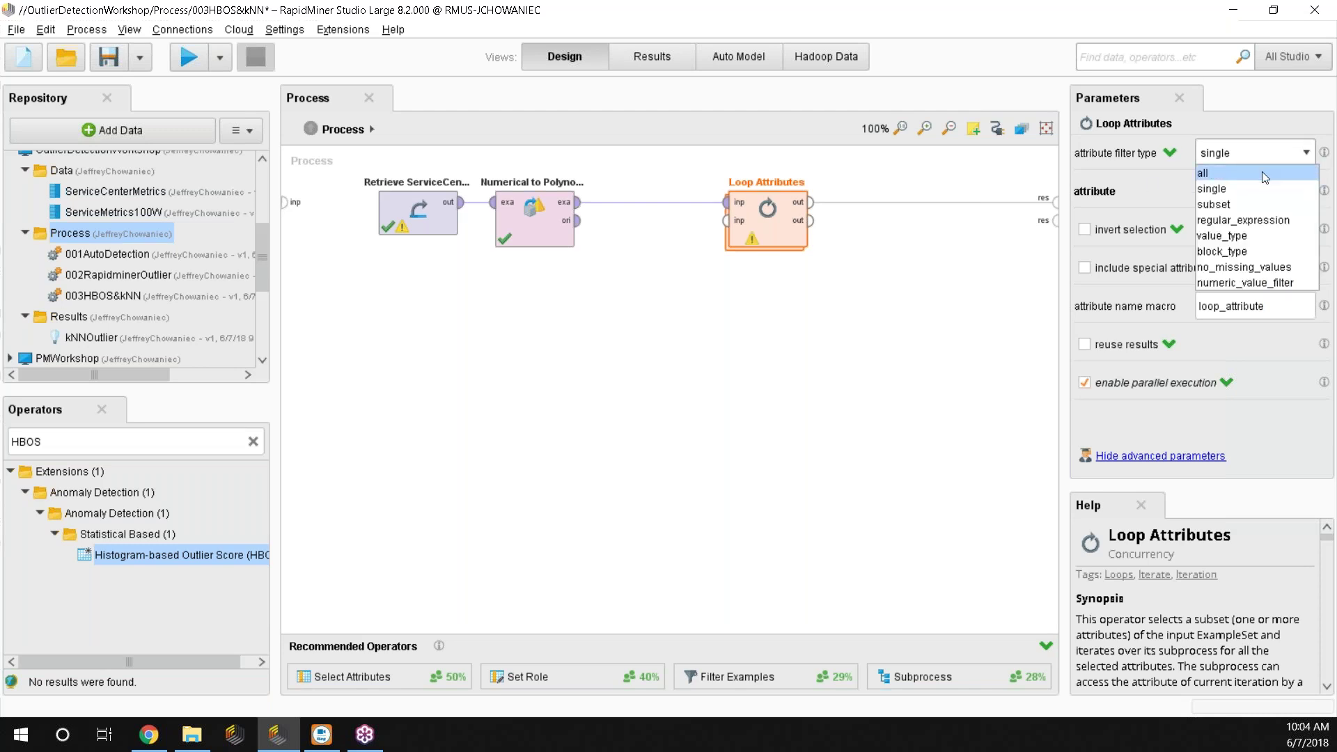
{"action": "left_click", "coordinate": [1263, 170]}
{"action": "left_click", "coordinate": [195, 64]}
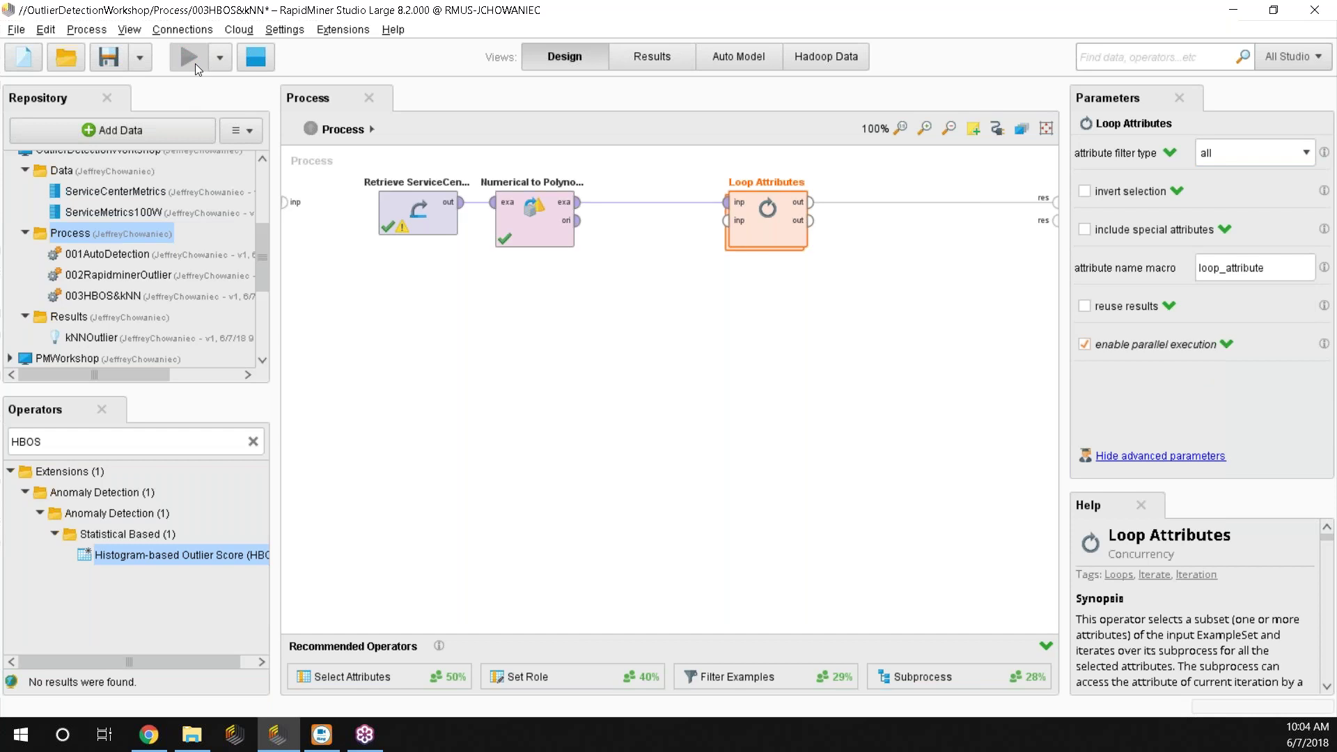
Look through the example sets in the Loop Attributes result collection and return to the process design.
{"action": "left_click", "coordinate": [144, 151]}
{"action": "left_click", "coordinate": [126, 173]}
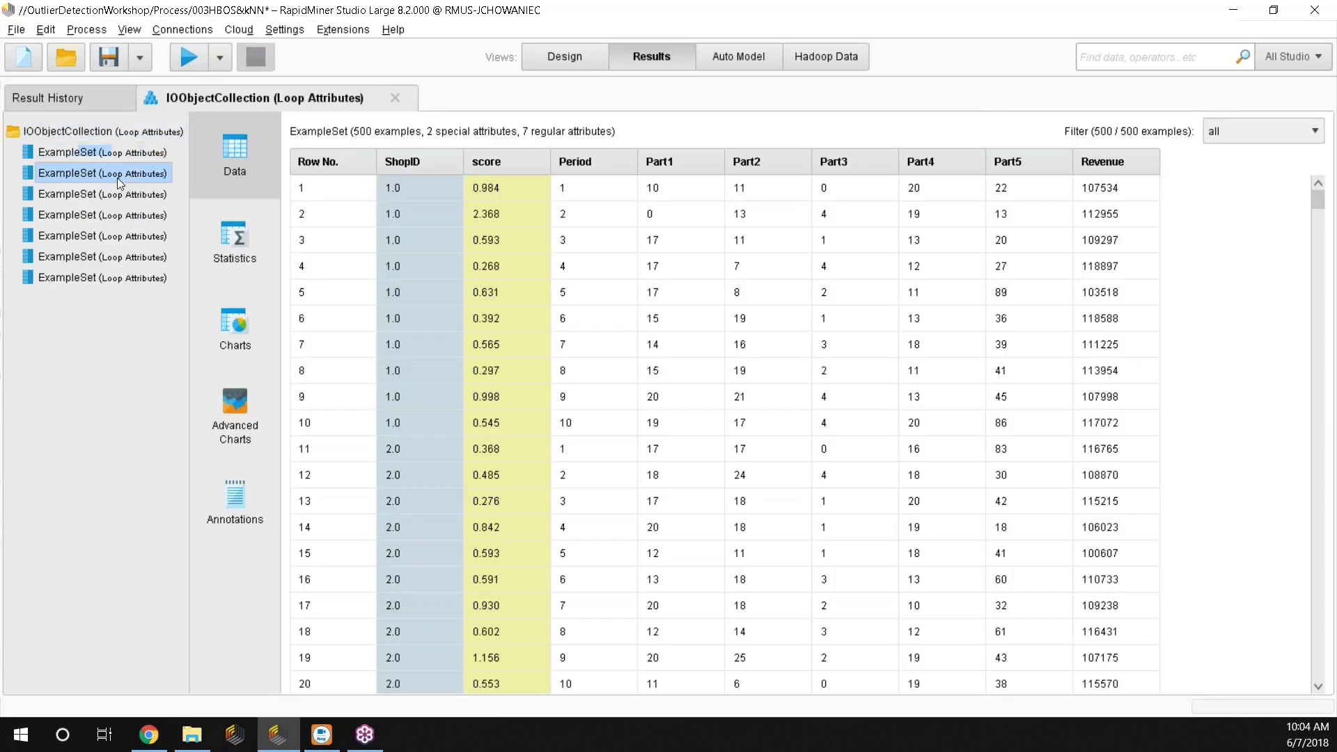
{"action": "left_click", "coordinate": [111, 210]}
{"action": "left_click", "coordinate": [116, 197]}
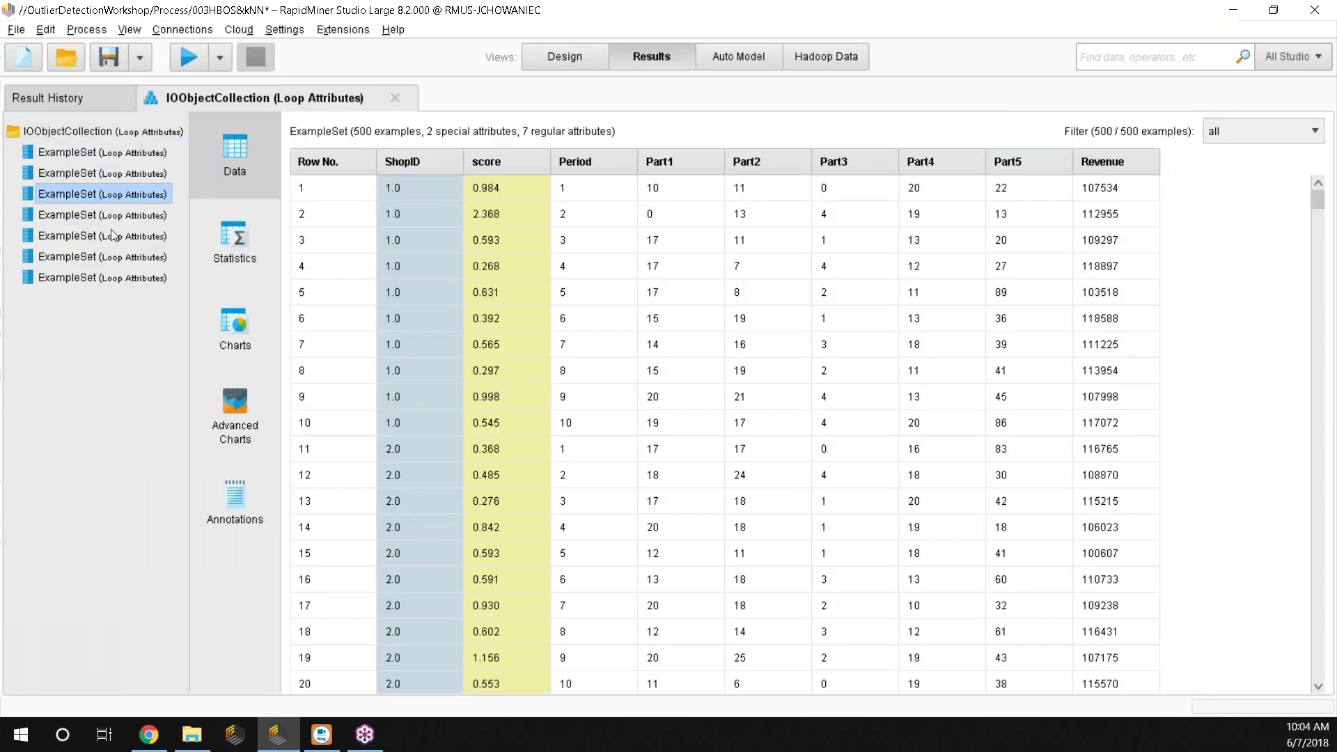
{"action": "left_click", "coordinate": [111, 234]}
{"action": "left_click", "coordinate": [109, 256]}
{"action": "left_click", "coordinate": [110, 277]}
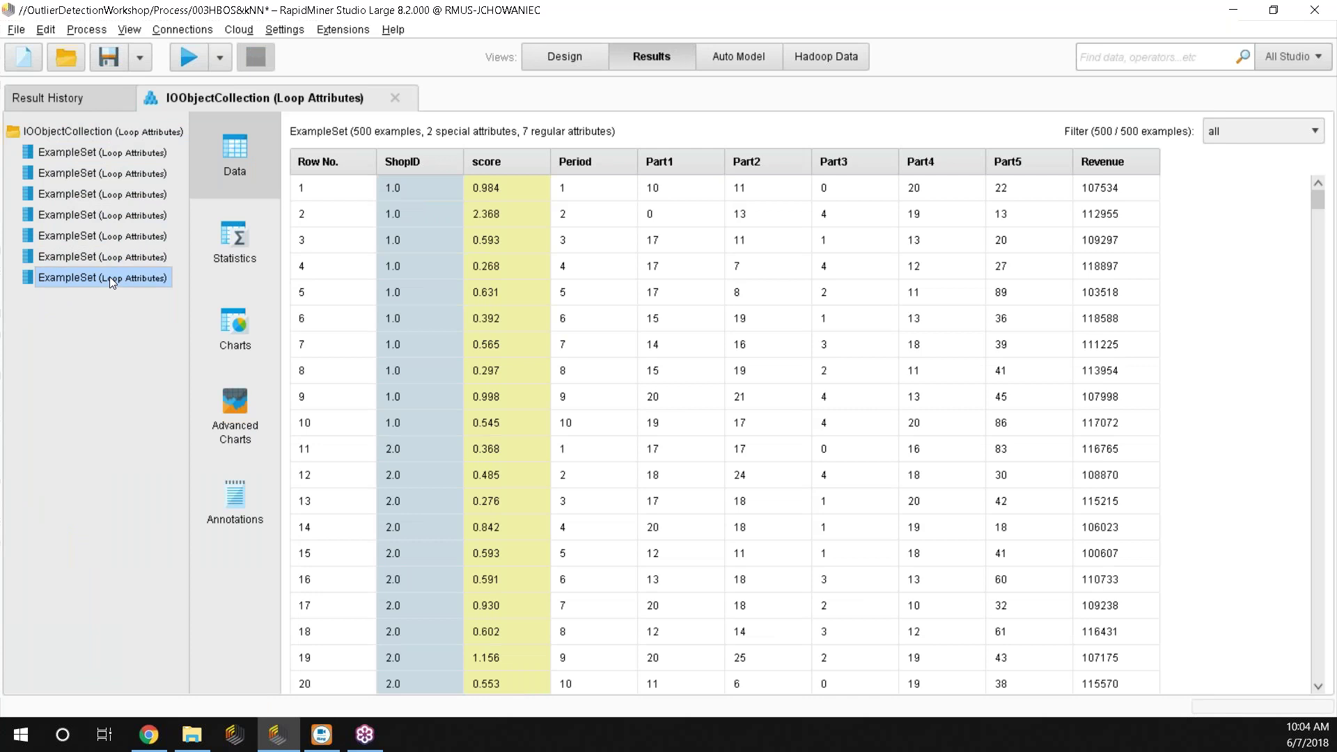
{"action": "left_click", "coordinate": [564, 57]}
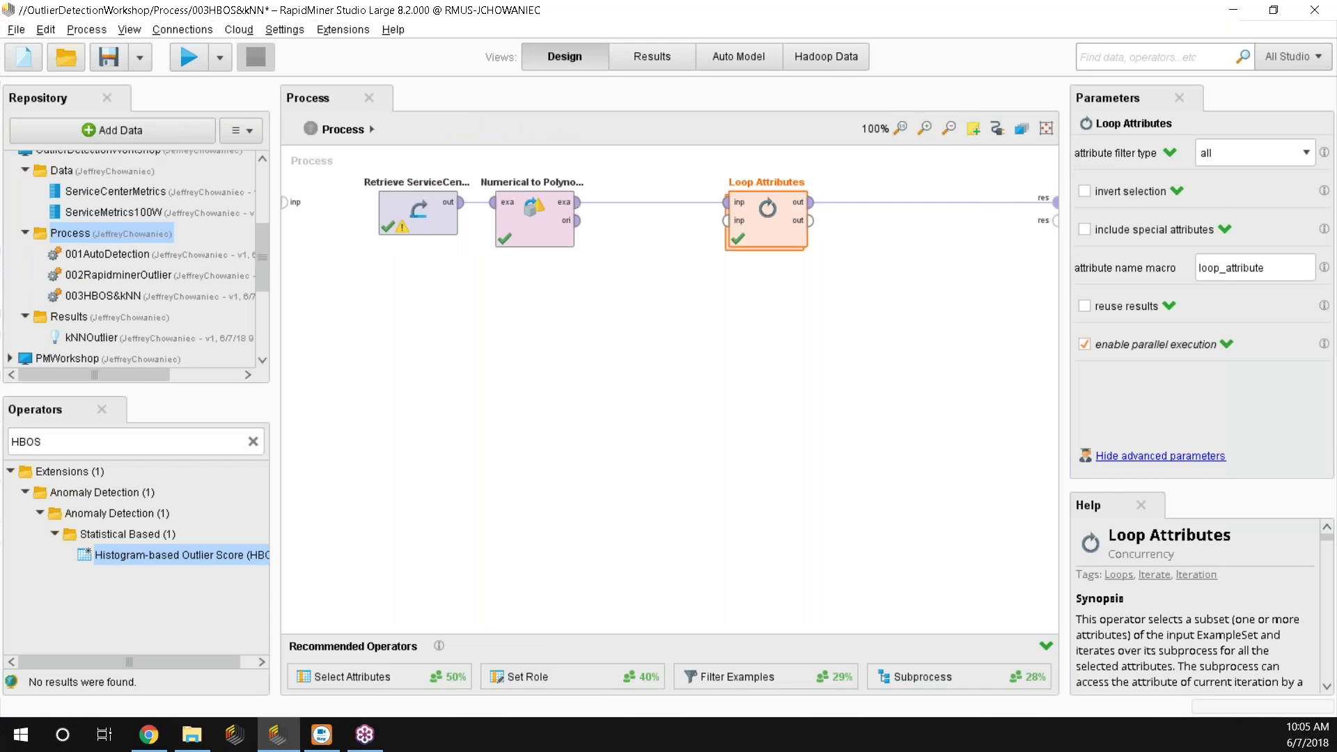
Retry running Loop Attributes with the single attribute filter %{loop_attribute}, and reset its filter type to all.
{"action": "left_click", "coordinate": [1245, 153]}
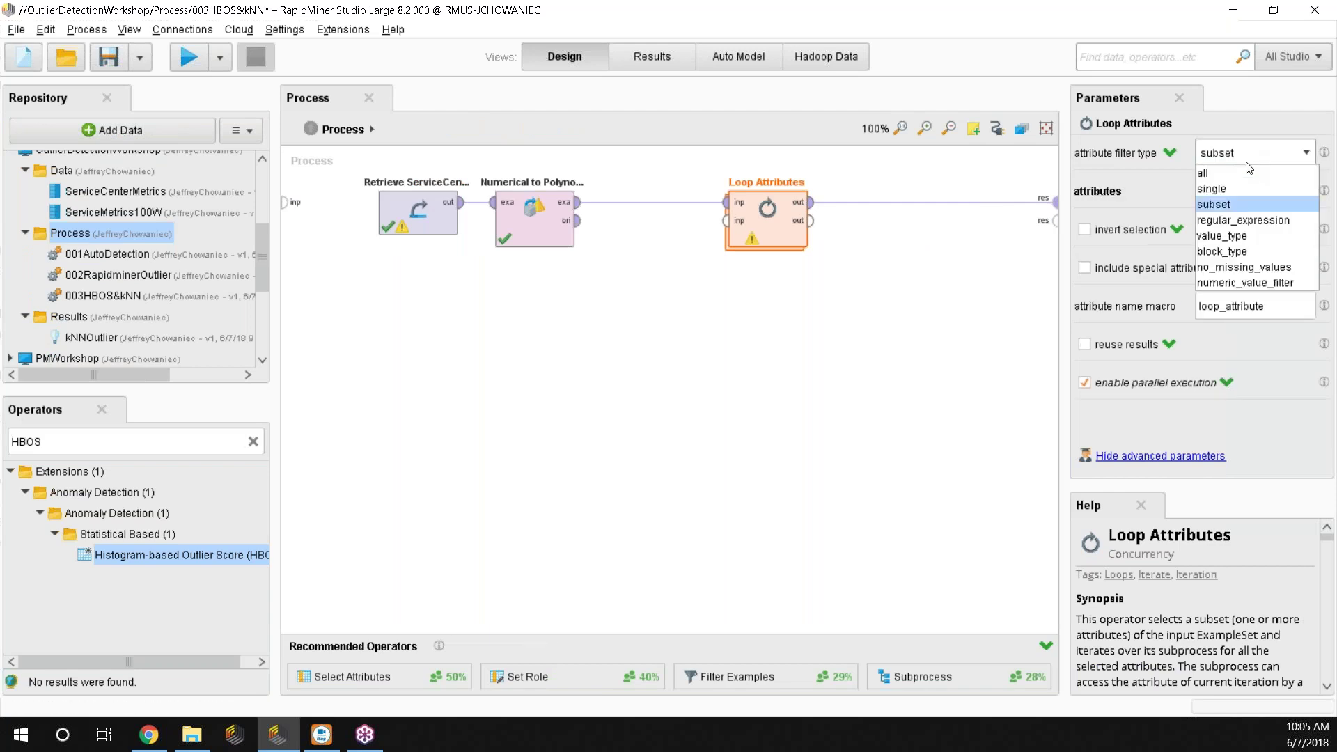
{"action": "left_click", "coordinate": [1231, 186]}
{"action": "left_click", "coordinate": [1231, 191]}
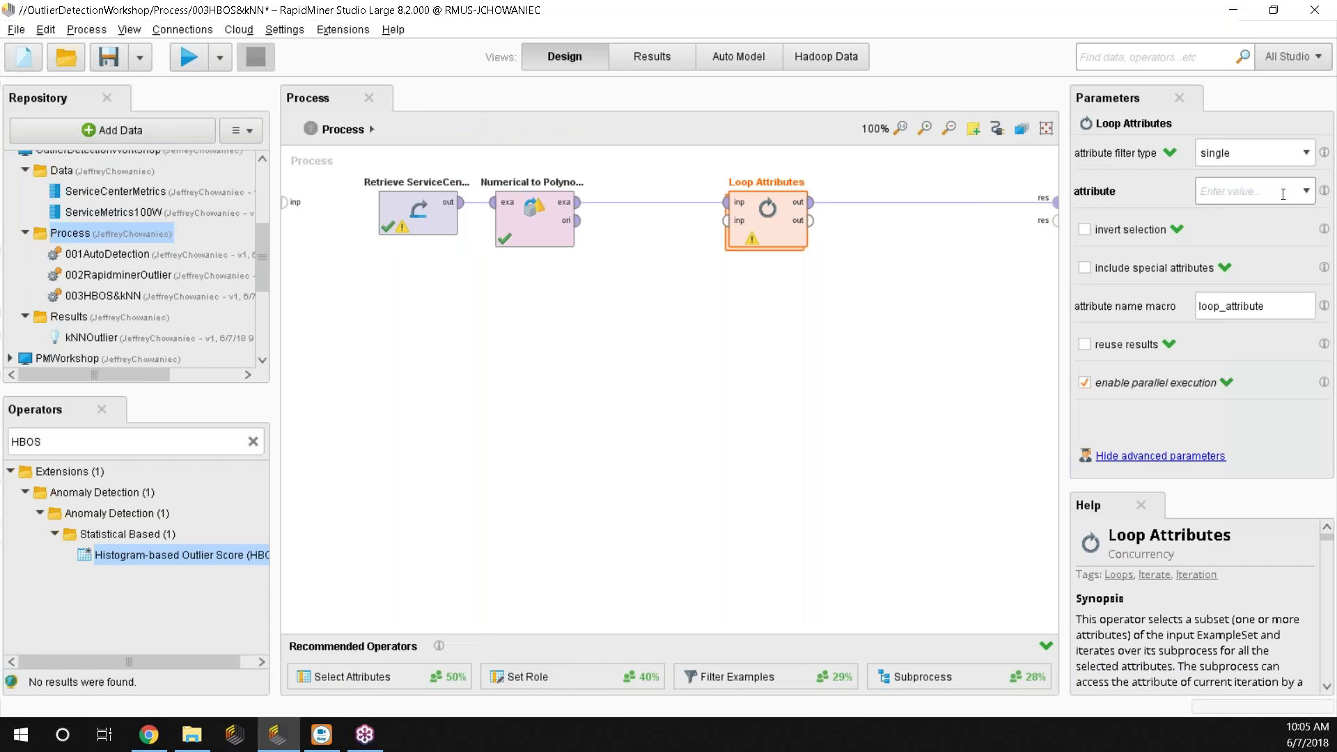
{"action": "type", "text": "l"}
{"action": "type", "text": "%"}
{"action": "key", "text": "BackSpace"}
{"action": "key", "text": "BackSpace"}
{"action": "type", "text": "%{loop_attribute"}
{"action": "left_click", "coordinate": [190, 61]}
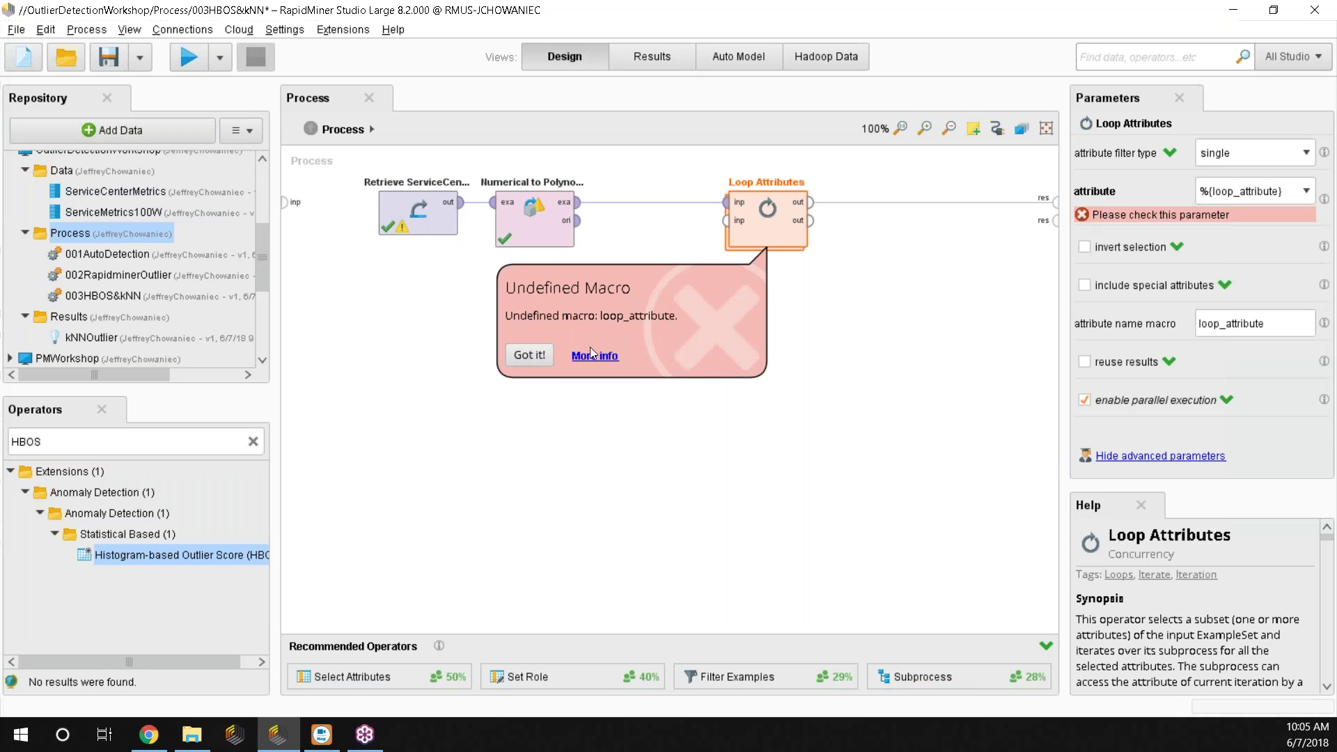
{"action": "left_click", "coordinate": [529, 355]}
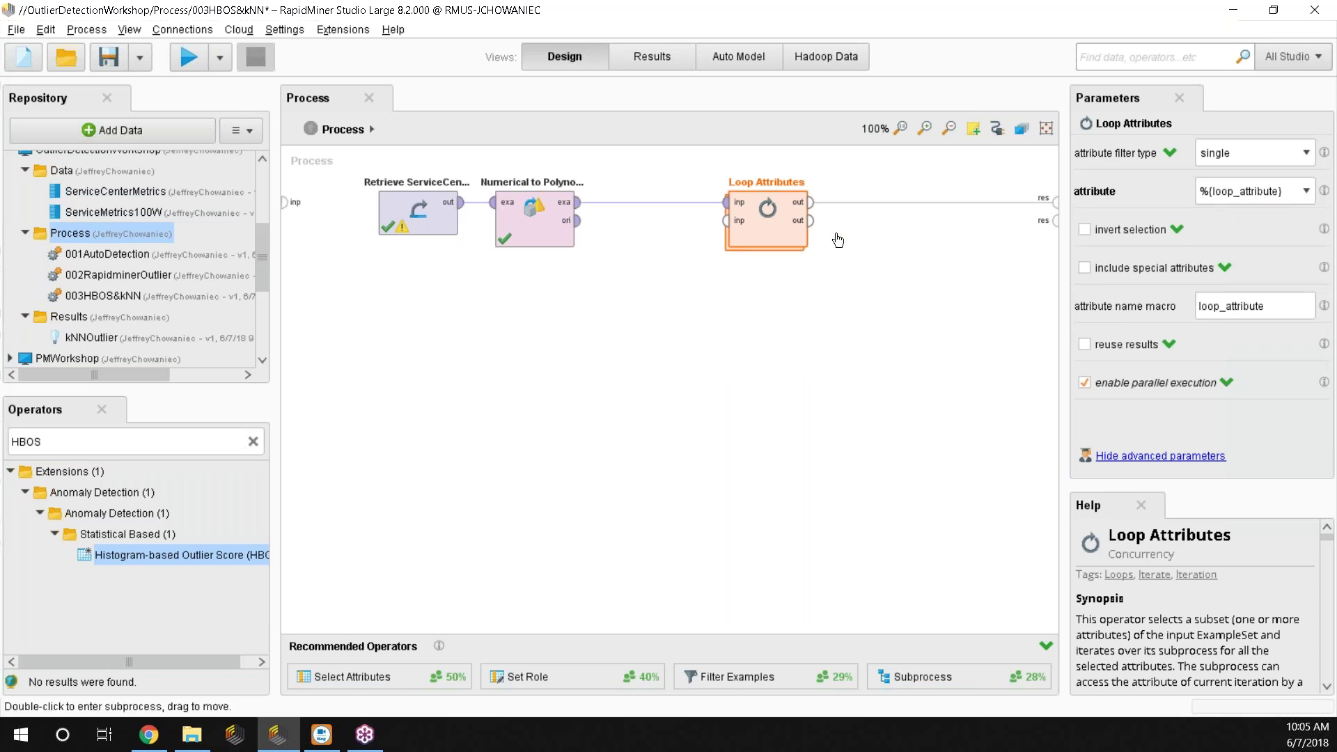
{"action": "left_click", "coordinate": [1267, 153]}
{"action": "left_click", "coordinate": [1220, 175]}
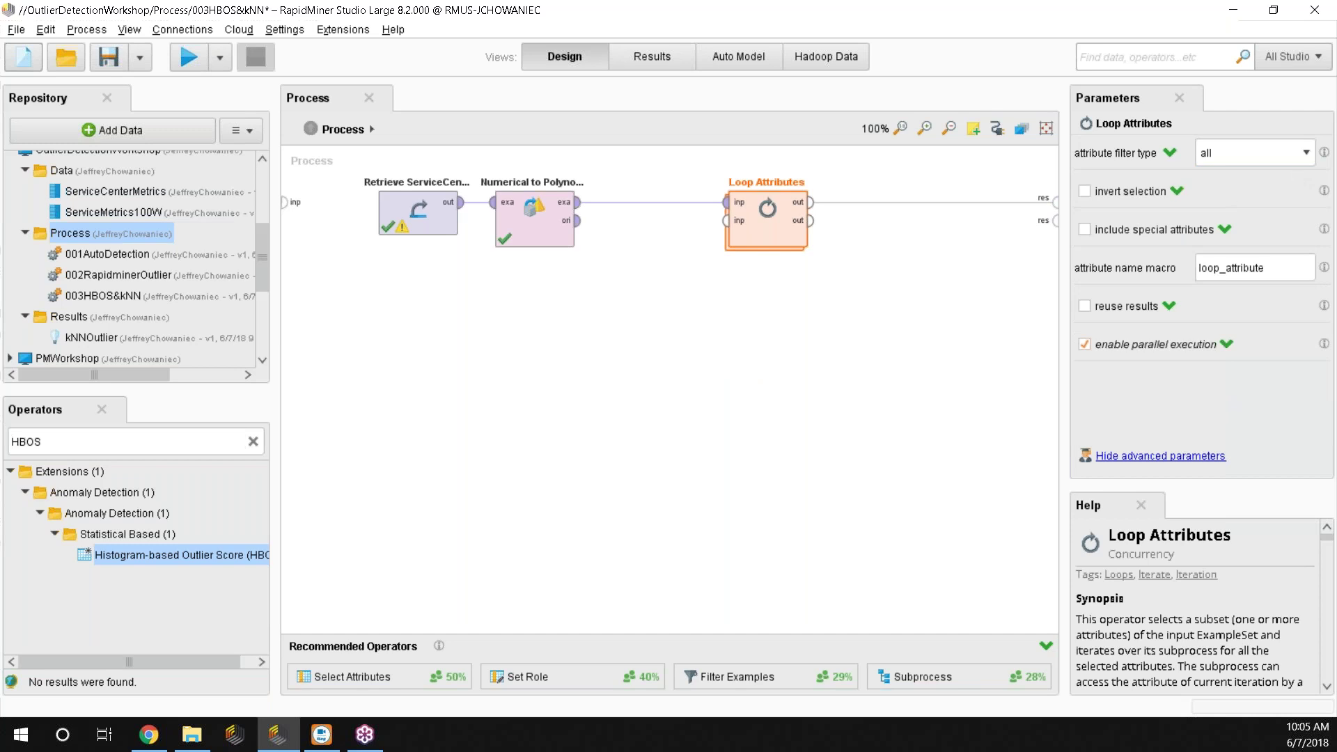
Insert a Select Attributes operator before the Histogram-based Outlier Score operator inside the Loop Attributes subprocess.
{"action": "double_click", "coordinate": [778, 233]}
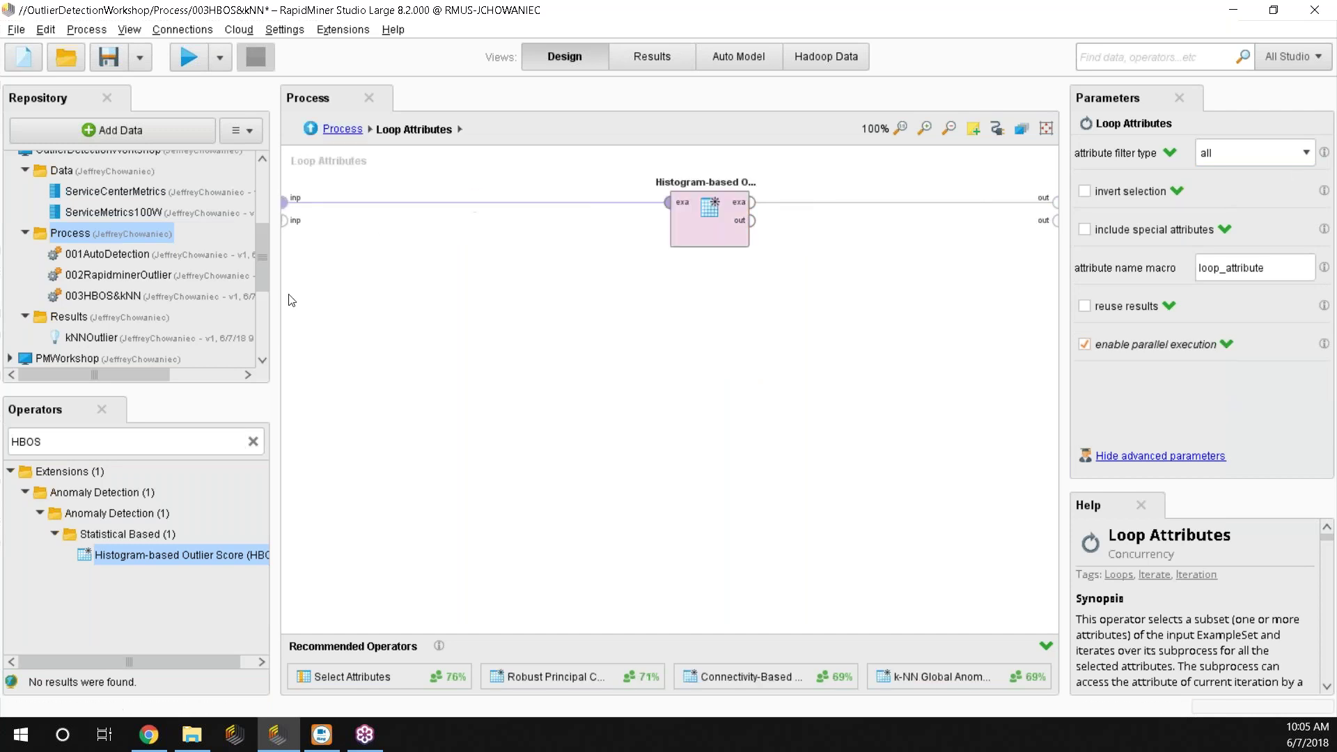
{"action": "key", "text": "ctrl+f"}
{"action": "type", "text": "SA"}
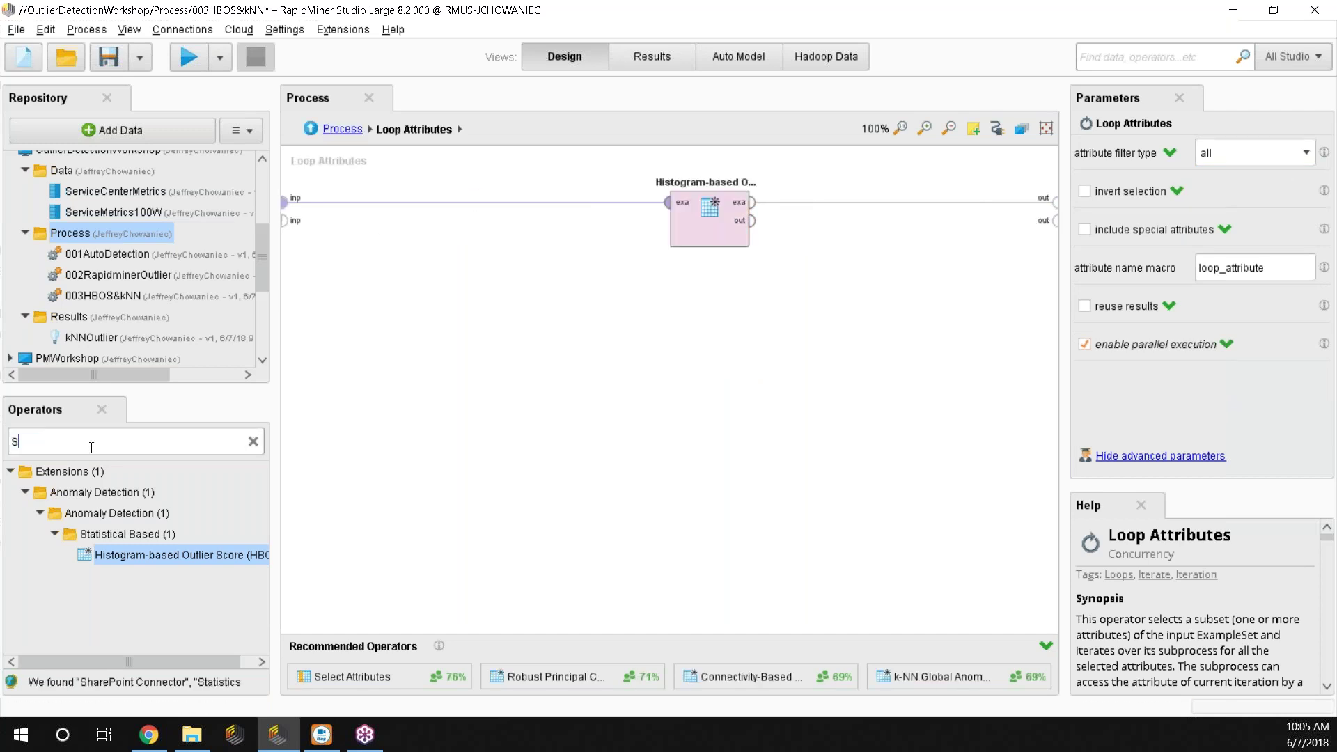
{"action": "mouse_move", "coordinate": [122, 612]}
{"action": "left_click_drag", "start_coordinate": [122, 616], "coordinate": [481, 209]}
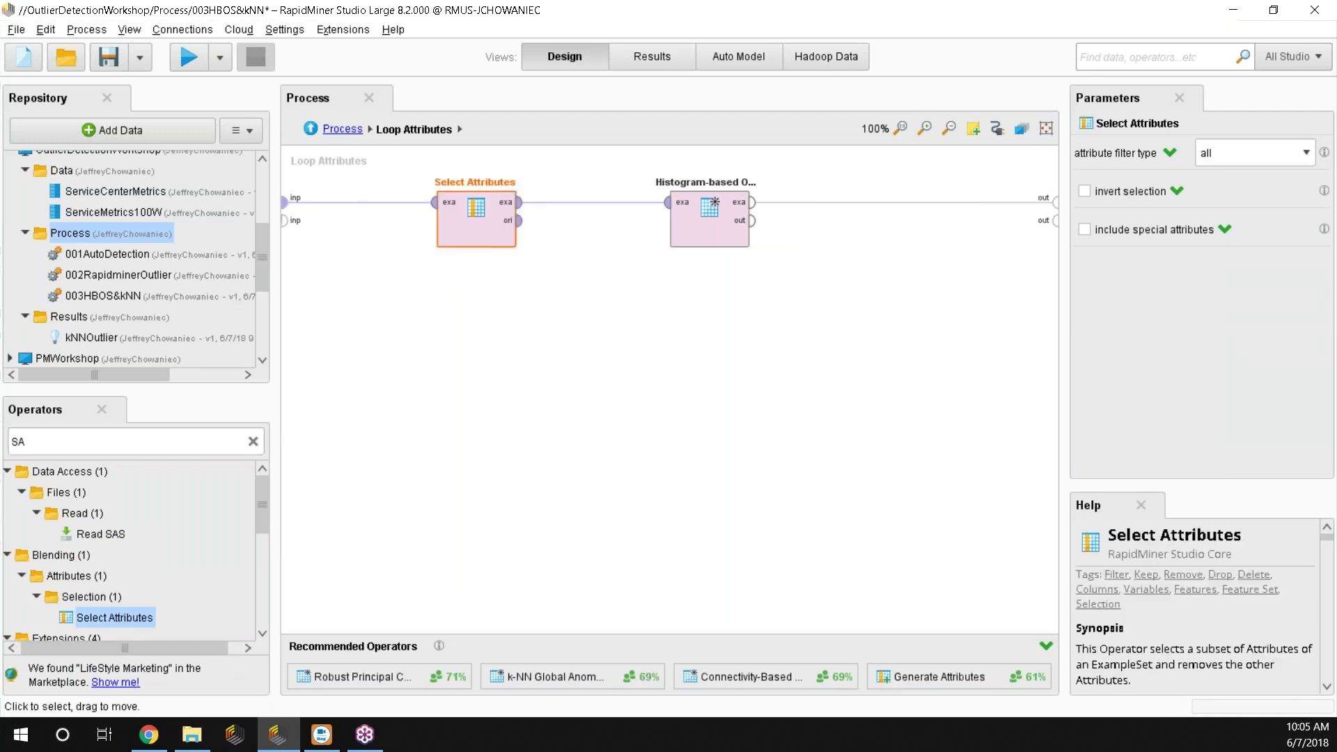
Set the Select Attributes filter type to single and its attribute to the macro %{loop_attribute}.
{"action": "left_click", "coordinate": [1272, 156]}
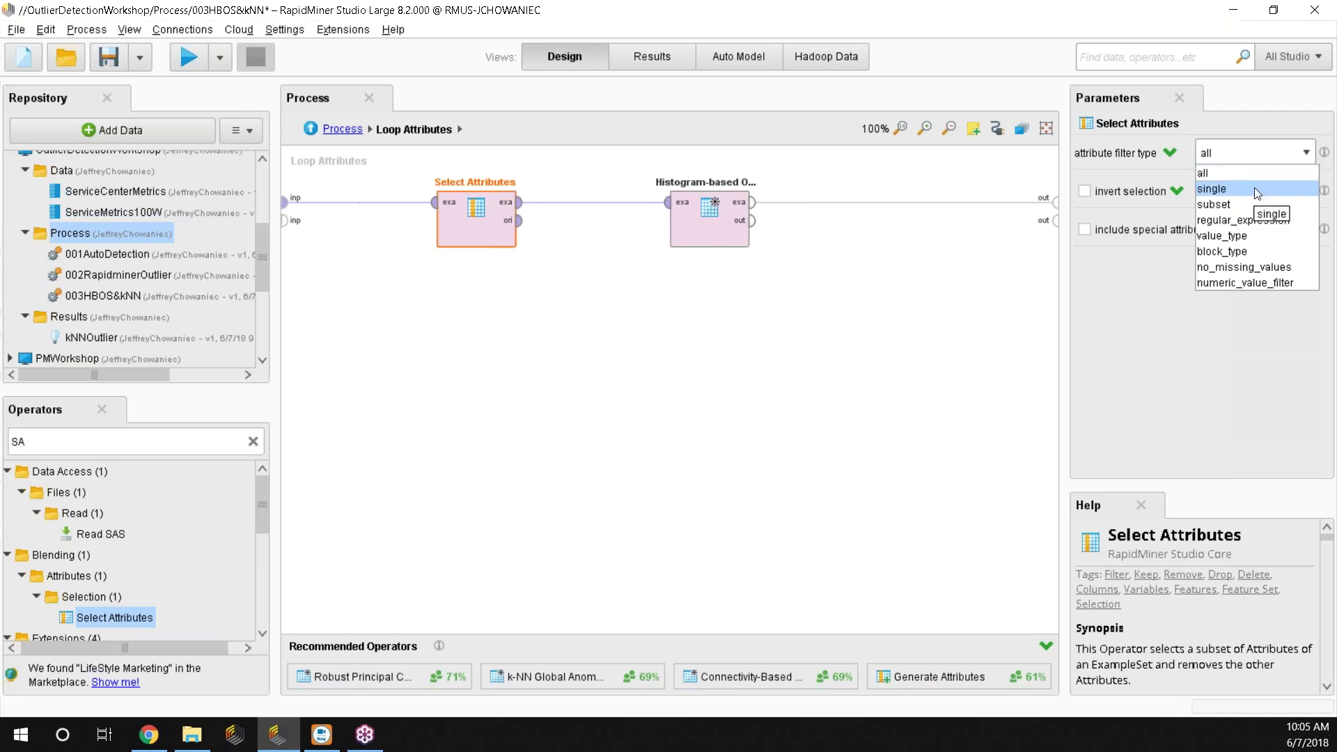
{"action": "left_click", "coordinate": [1255, 189]}
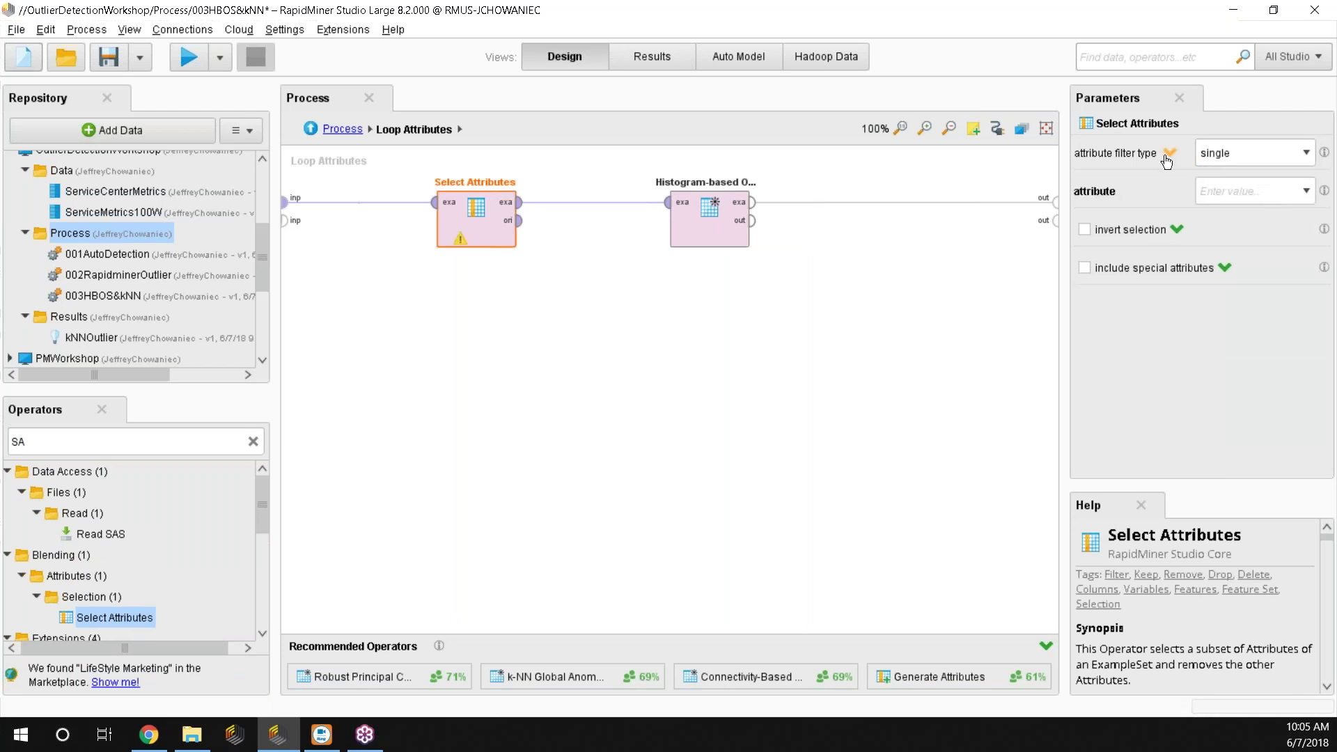
{"action": "left_click", "coordinate": [1244, 188]}
{"action": "type", "text": "%{L"}
{"action": "key", "text": "BackSpace"}
{"action": "type", "text": "loop_attribute"}
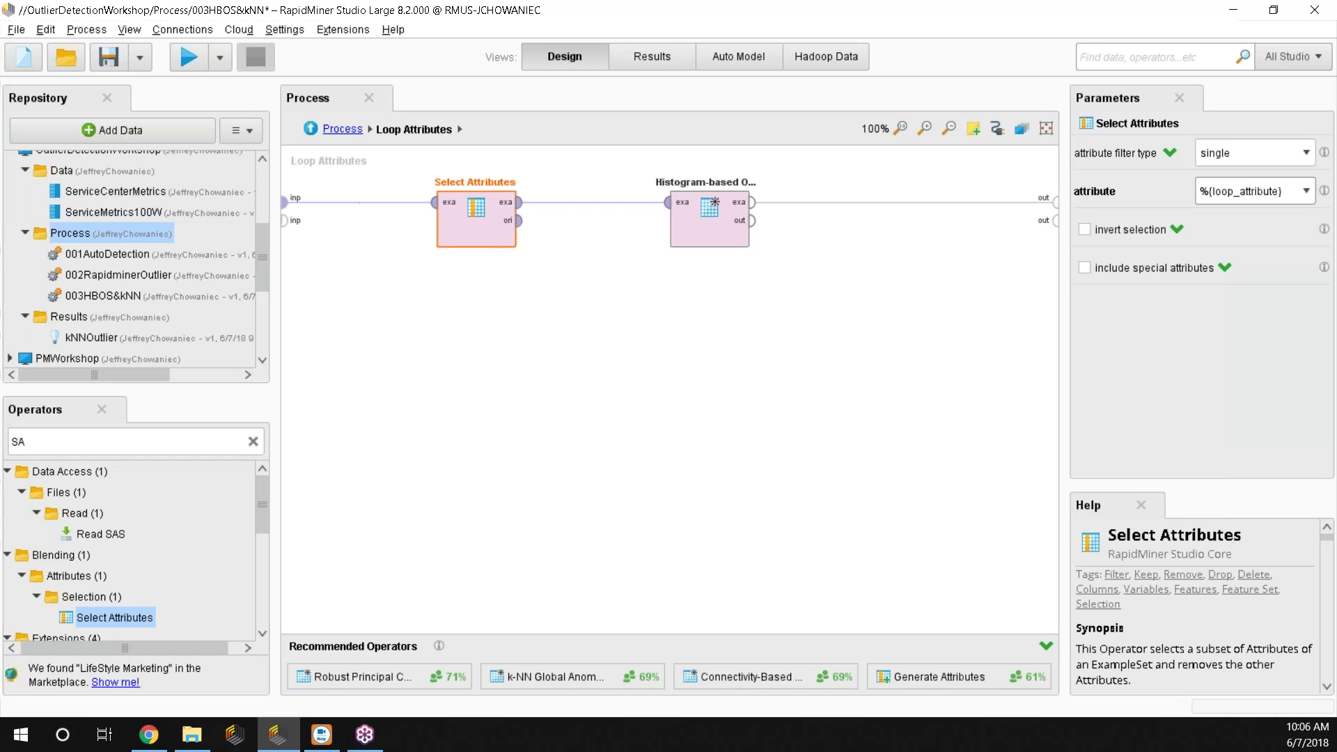
Check the parameters of Numerical to Polynominal and Loop Attributes in the main process, and return to the loop's subprocess.
{"action": "left_click", "coordinate": [311, 128]}
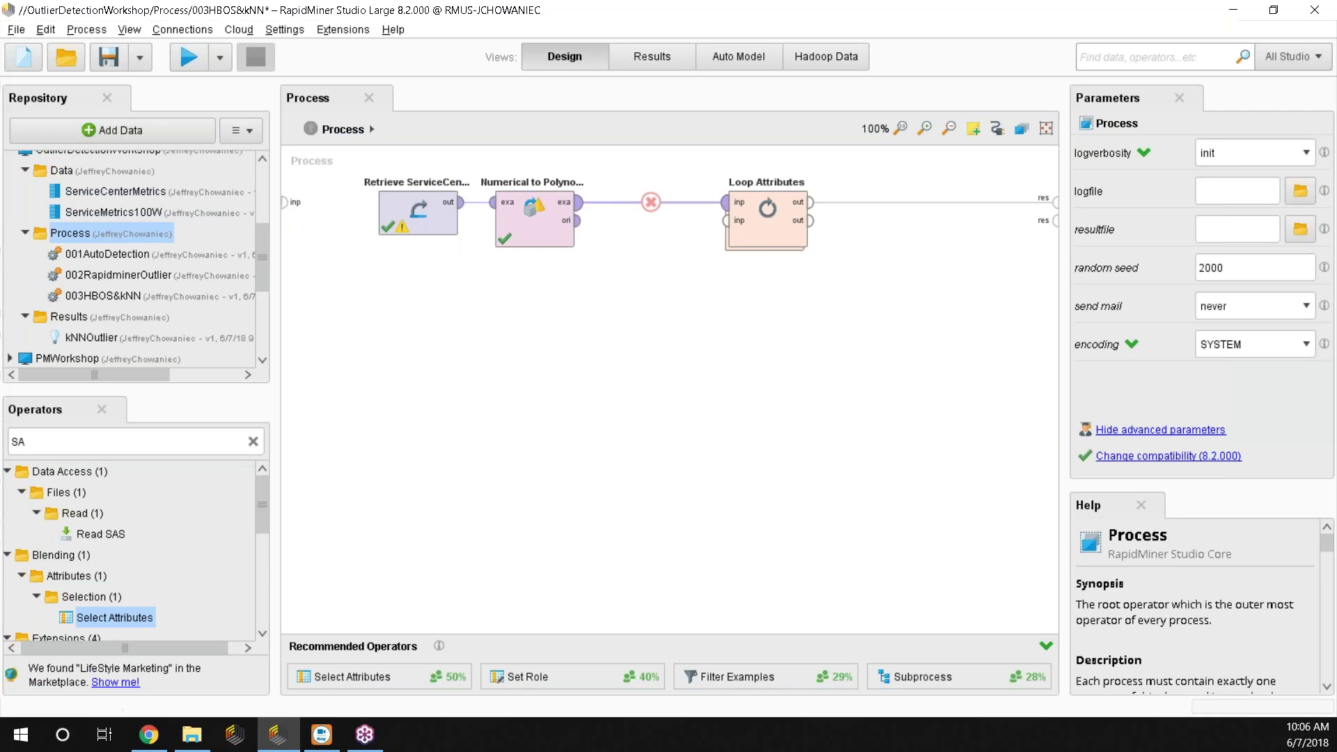
{"action": "left_click", "coordinate": [542, 216]}
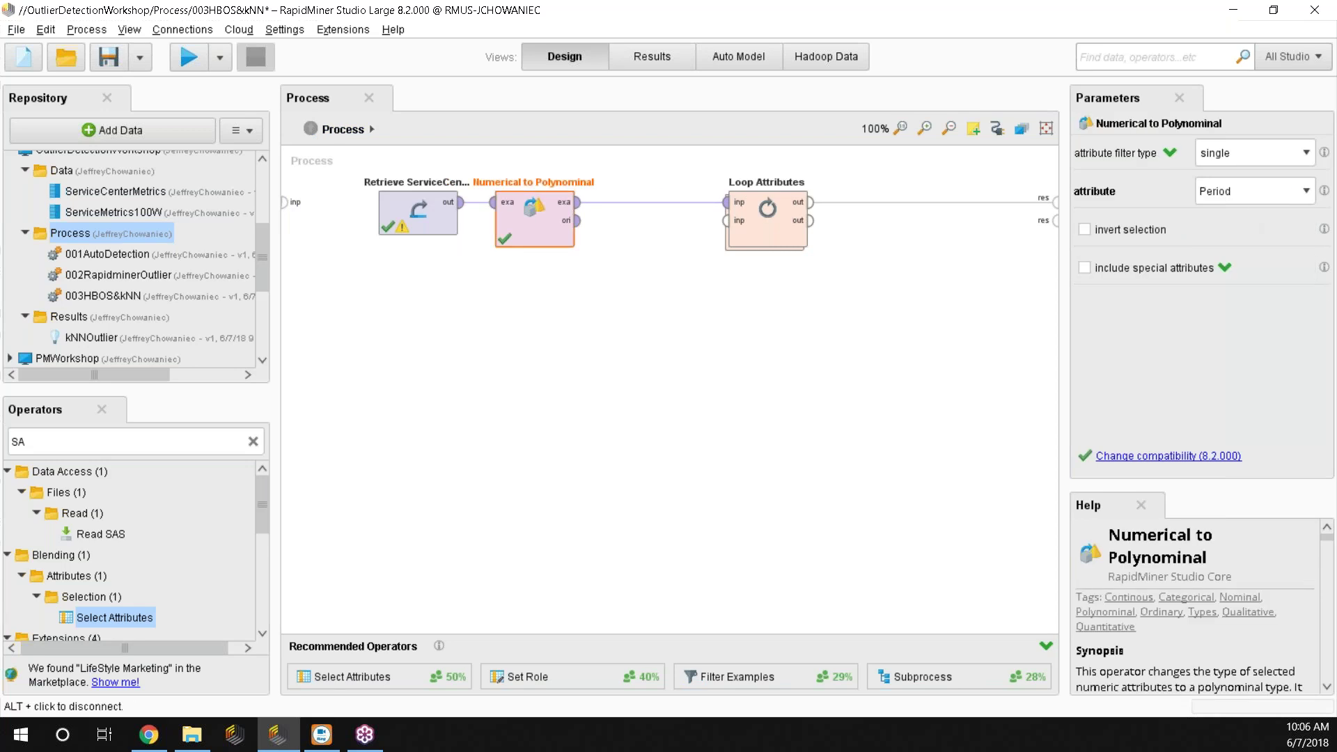
{"action": "left_click", "coordinate": [721, 231]}
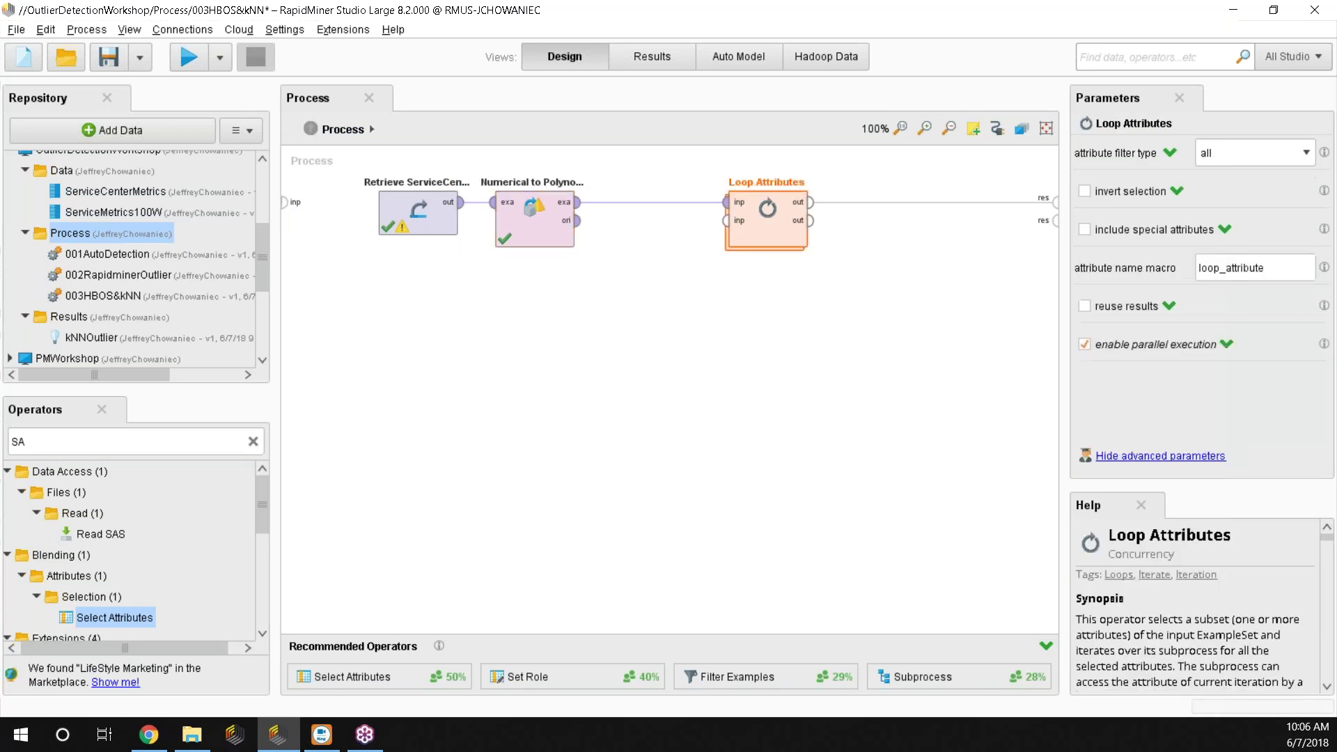
{"action": "double_click", "coordinate": [703, 235]}
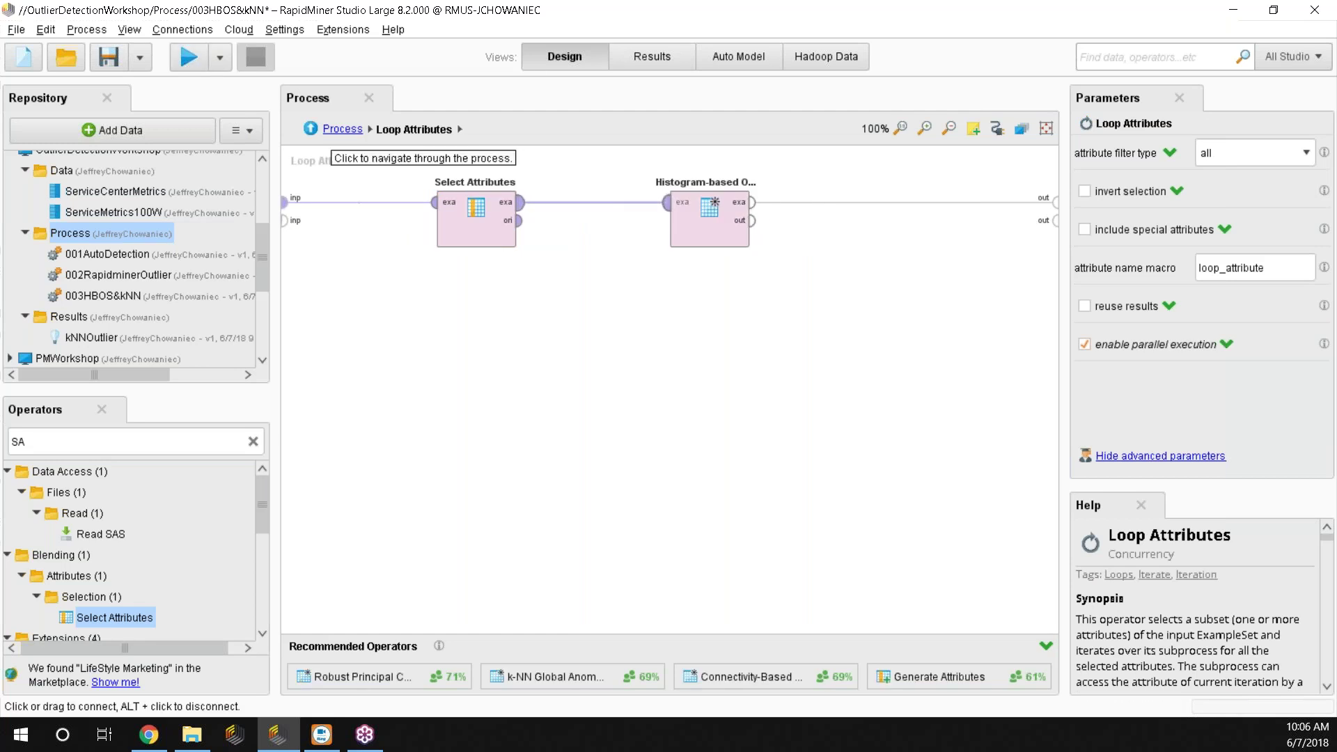
{"action": "left_click_drag", "start_coordinate": [699, 234], "coordinate": [699, 323]}
{"action": "key", "text": "ctrl+z"}
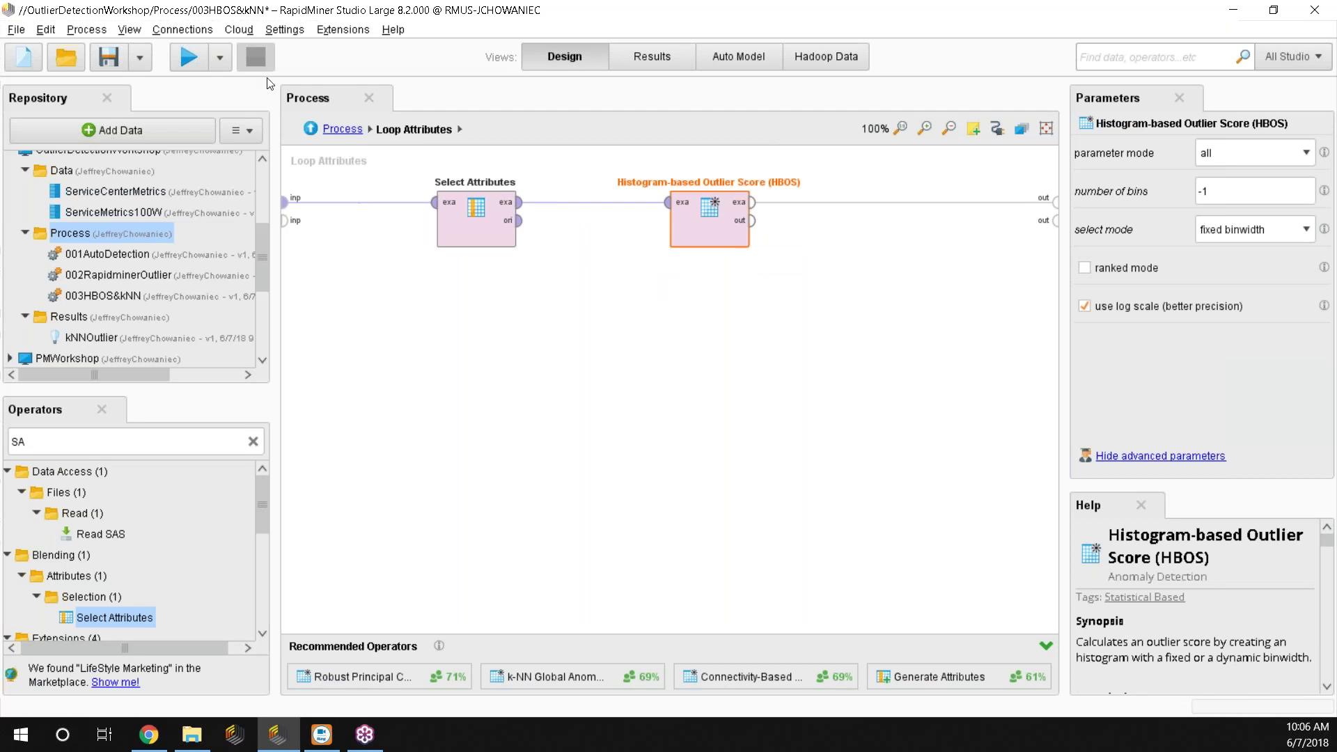
Run the process and examine the per-attribute example sets, sorting the Part1 and Part2 results by score in descending order.
{"action": "left_click", "coordinate": [192, 63]}
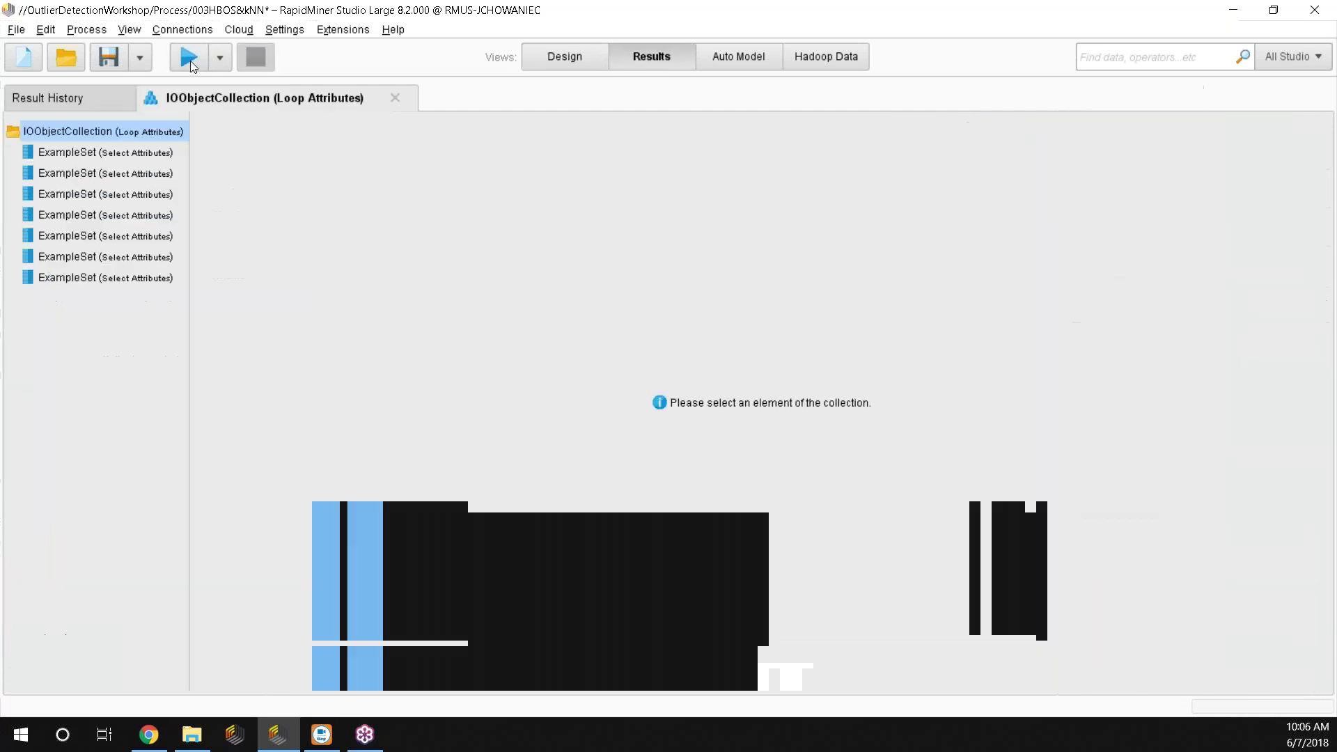
{"action": "left_click", "coordinate": [154, 154]}
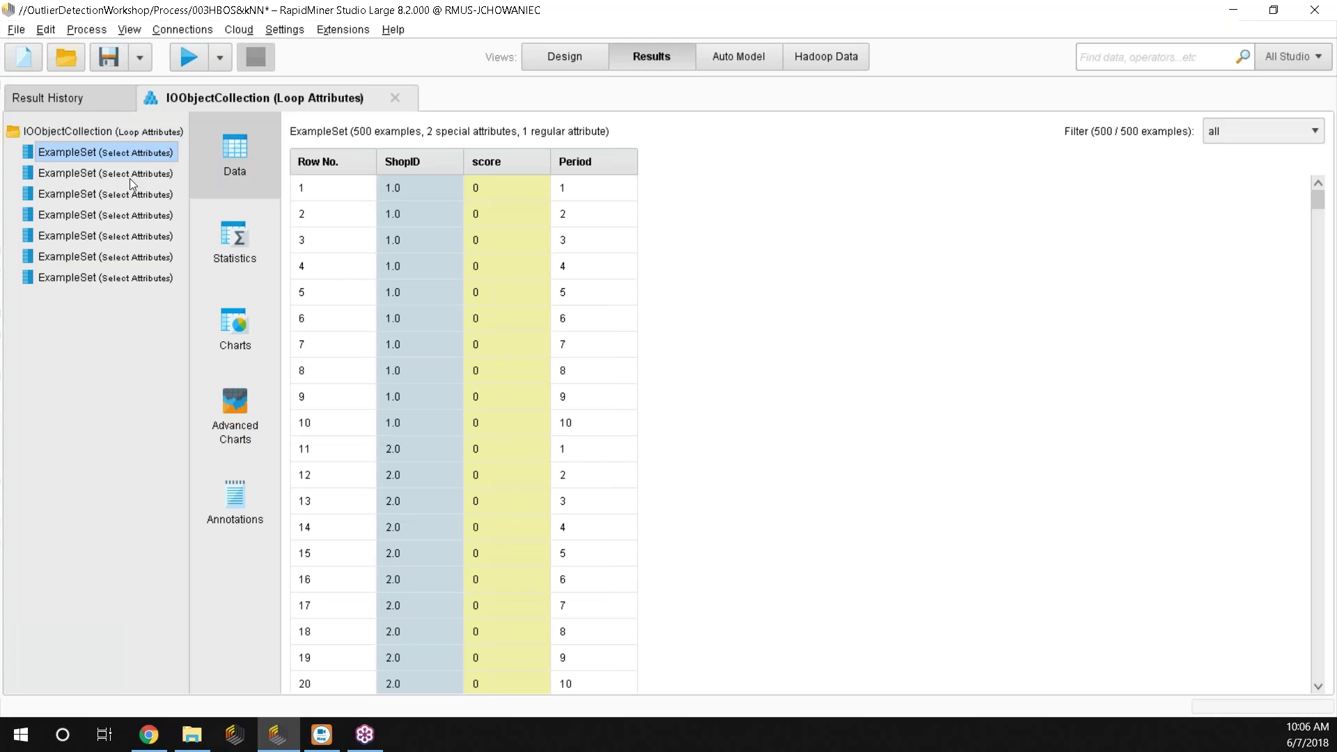
{"action": "left_click", "coordinate": [130, 174]}
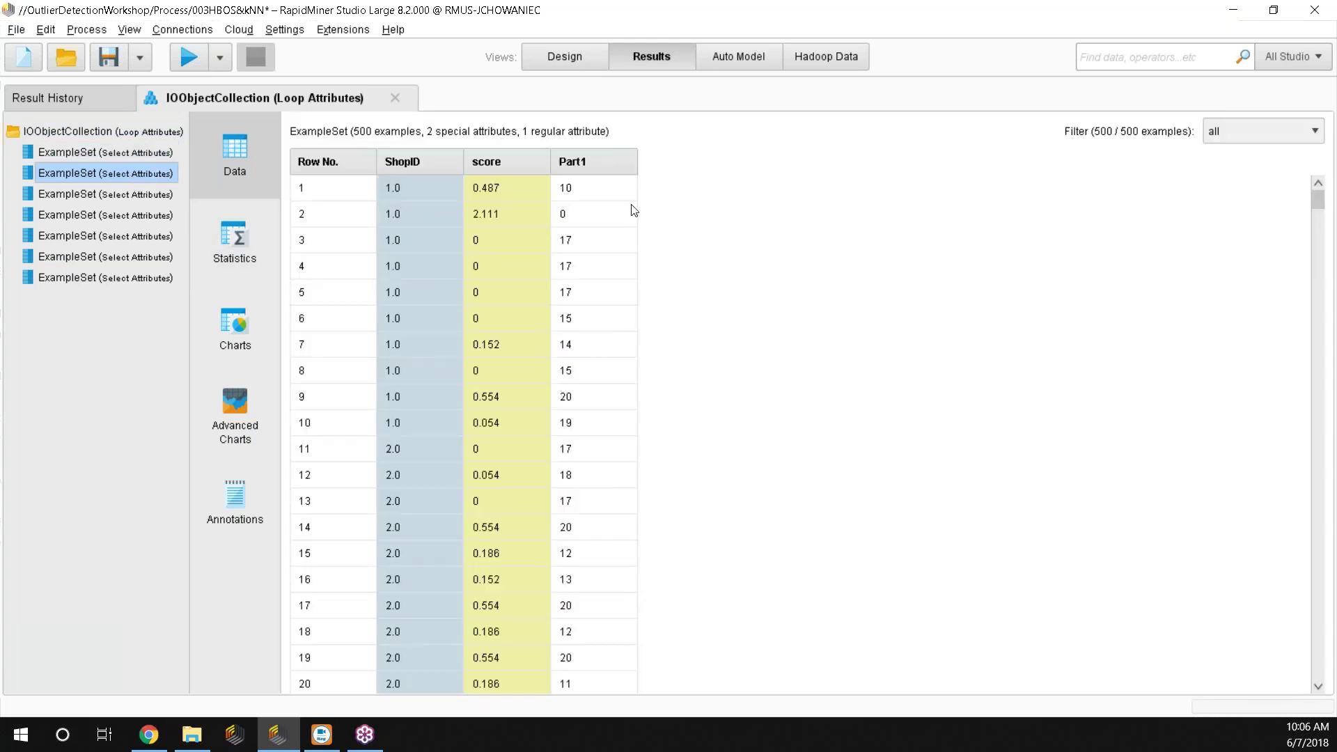
{"action": "left_click", "coordinate": [506, 164]}
{"action": "left_click", "coordinate": [506, 164]}
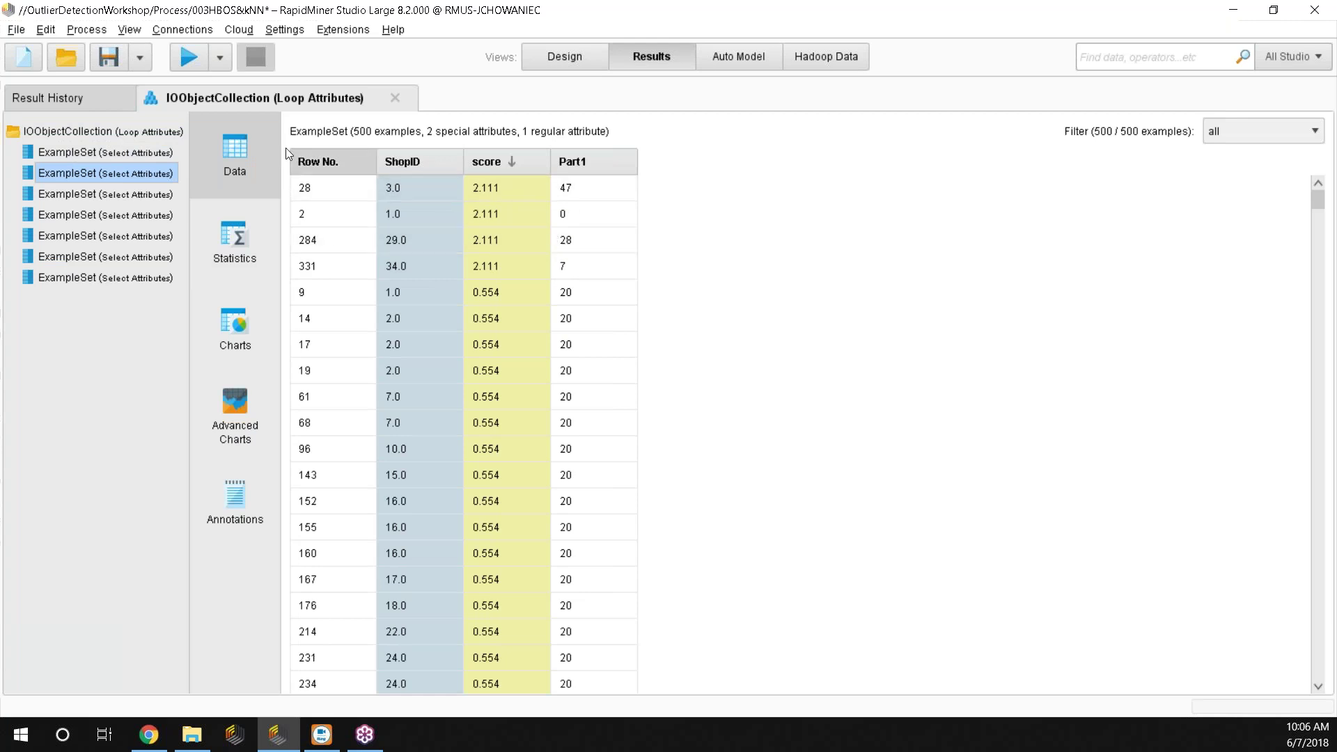
{"action": "left_click", "coordinate": [113, 194]}
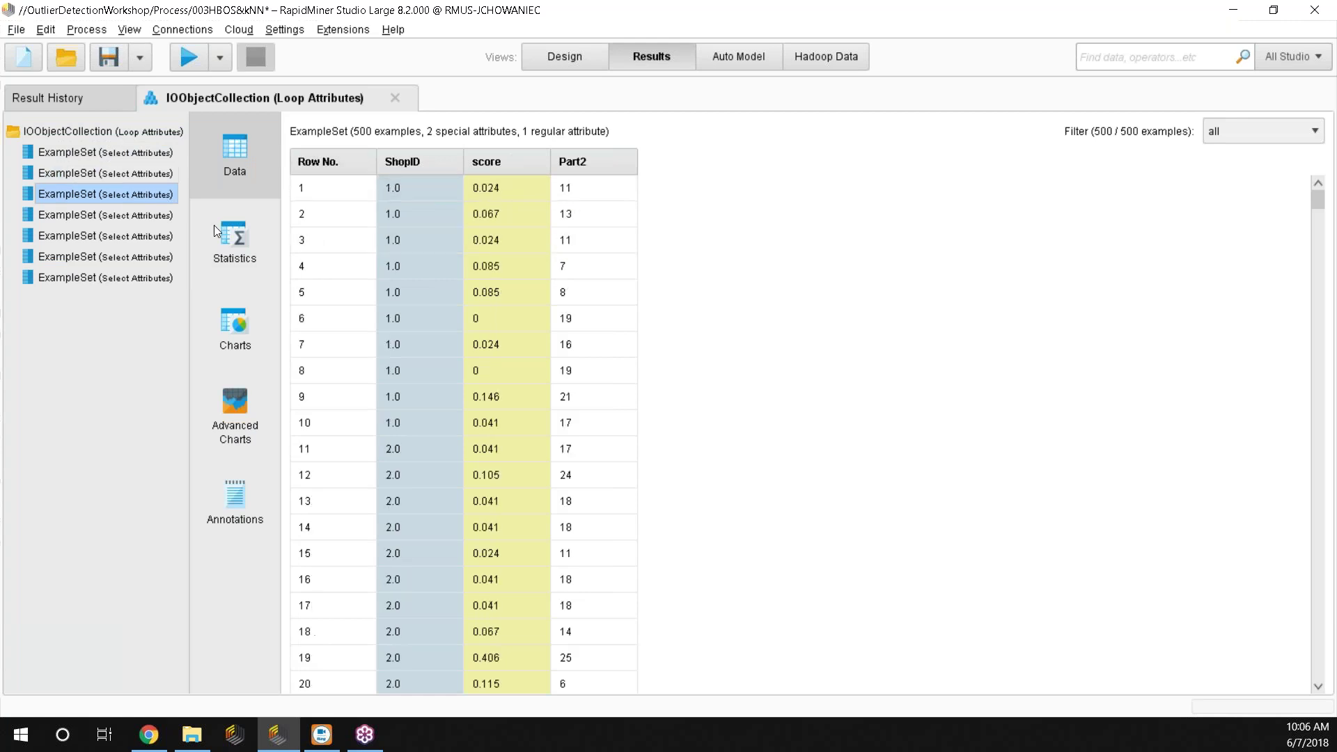
{"action": "left_click", "coordinate": [513, 163]}
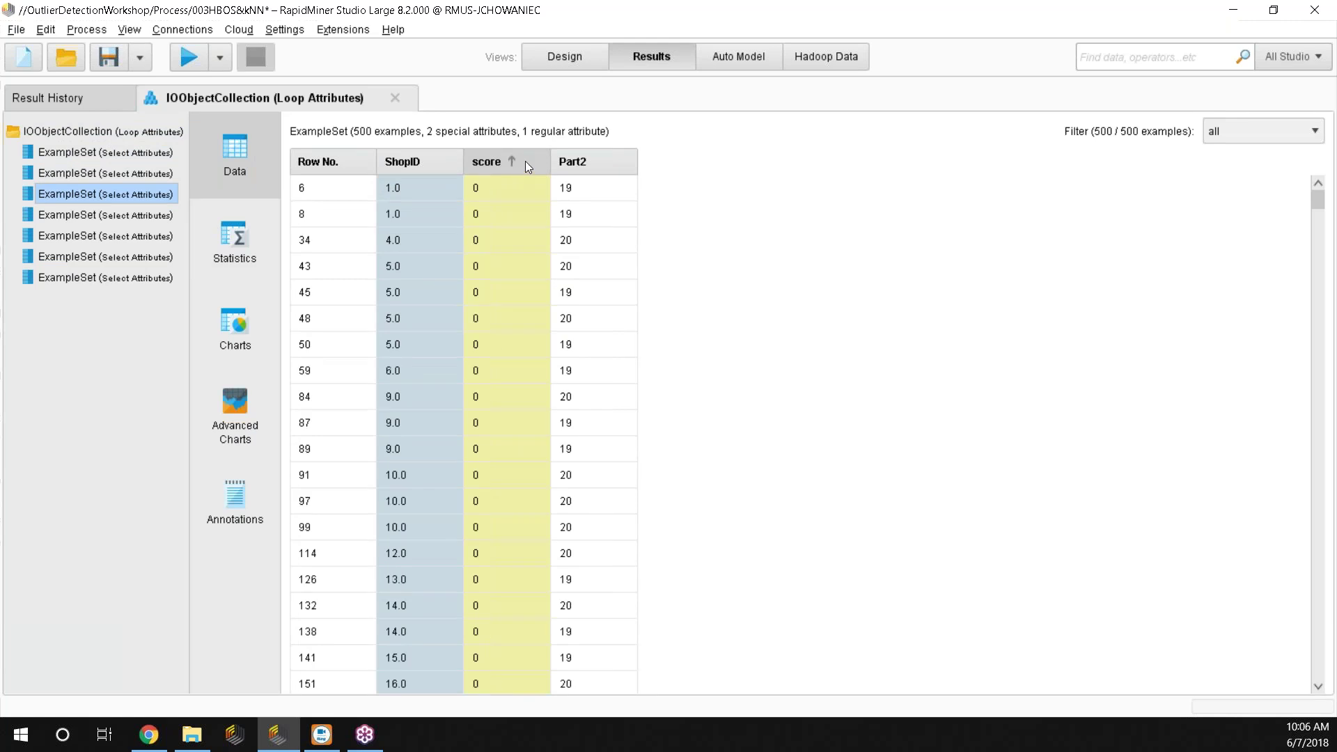
{"action": "left_click", "coordinate": [525, 160]}
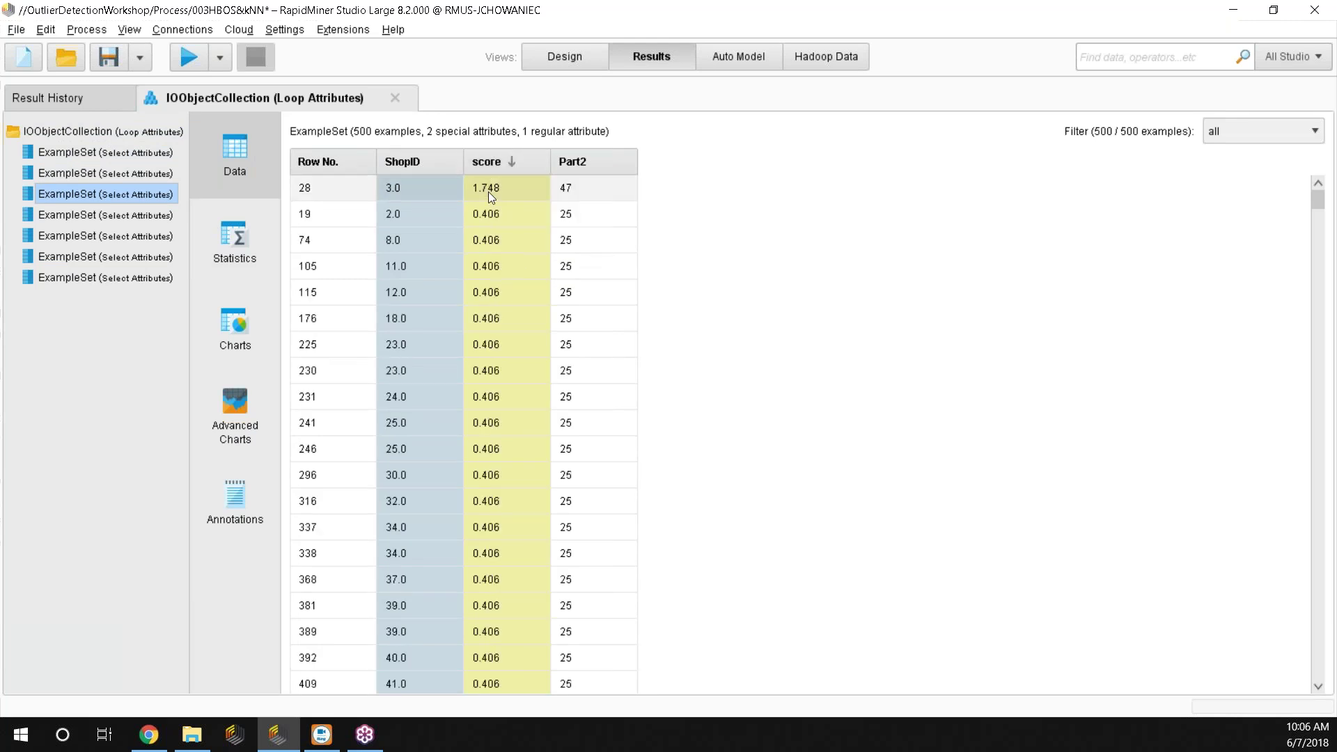
Move the Histogram-based Outlier Score operator closer to Select Attributes, and review the example sets of the remaining attributes through Revenue.
{"action": "left_click", "coordinate": [563, 57]}
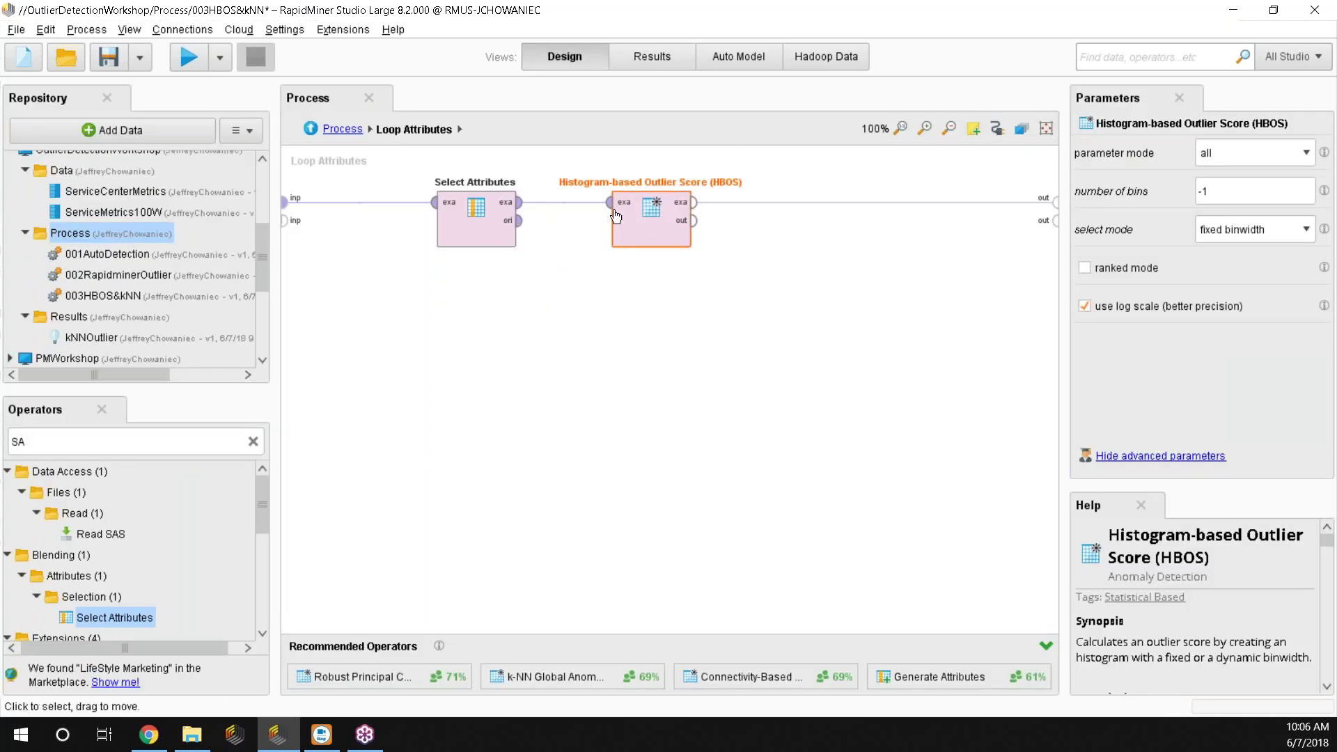
{"action": "left_click_drag", "start_coordinate": [615, 215], "coordinate": [558, 216]}
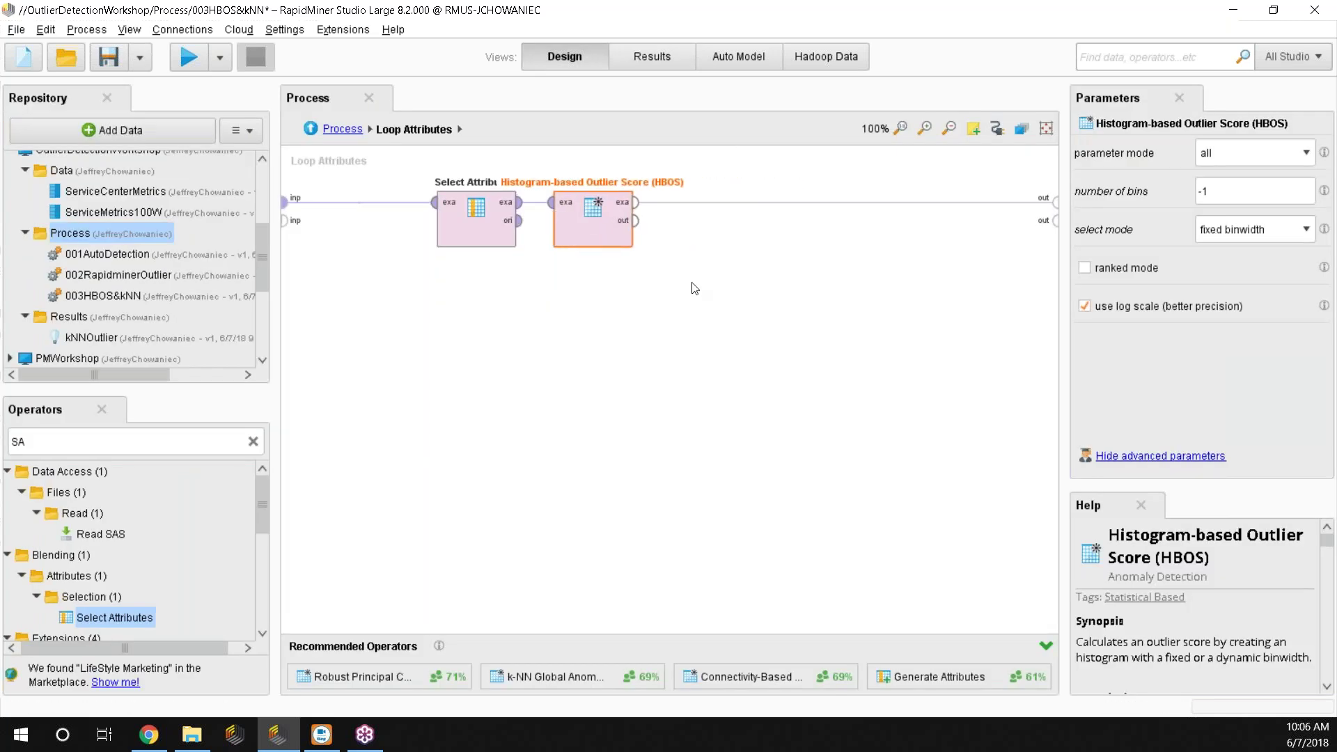
{"action": "left_click", "coordinate": [669, 65]}
{"action": "left_click", "coordinate": [88, 216]}
{"action": "left_click", "coordinate": [87, 239]}
{"action": "left_click", "coordinate": [86, 259]}
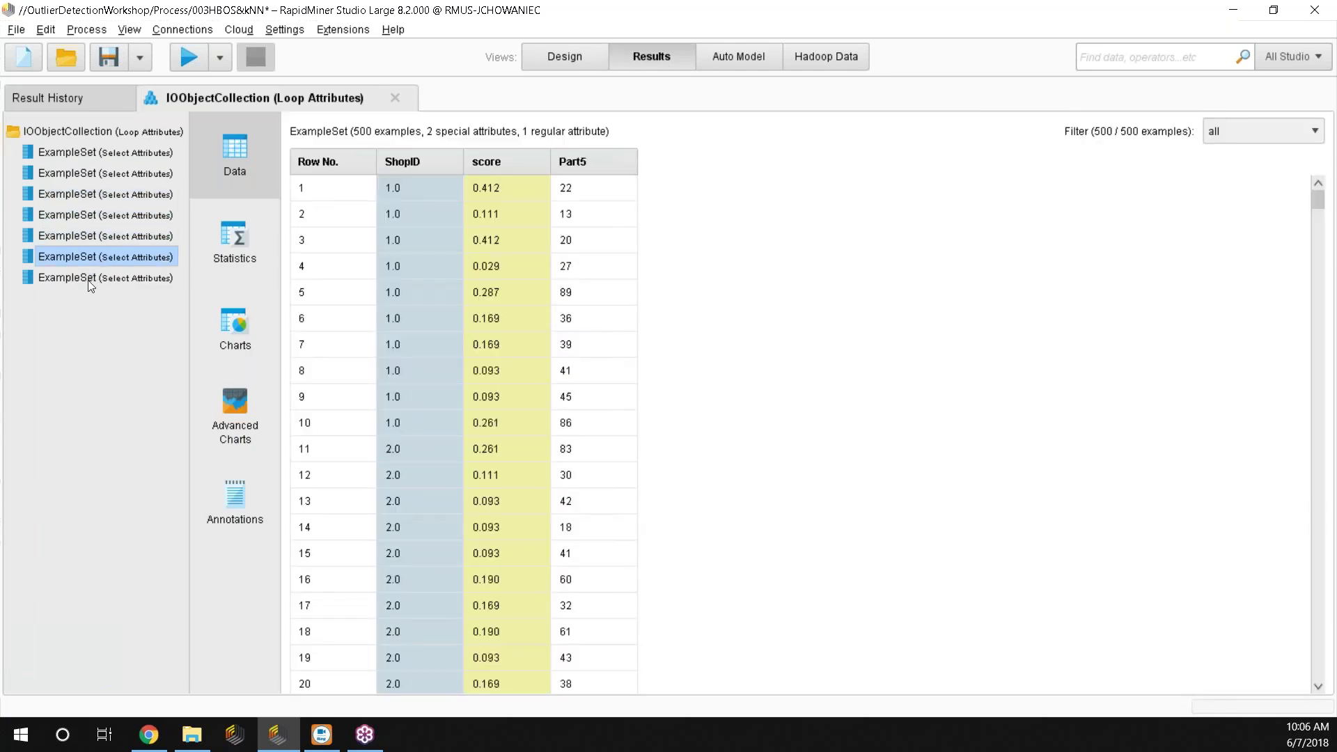
{"action": "left_click", "coordinate": [88, 280]}
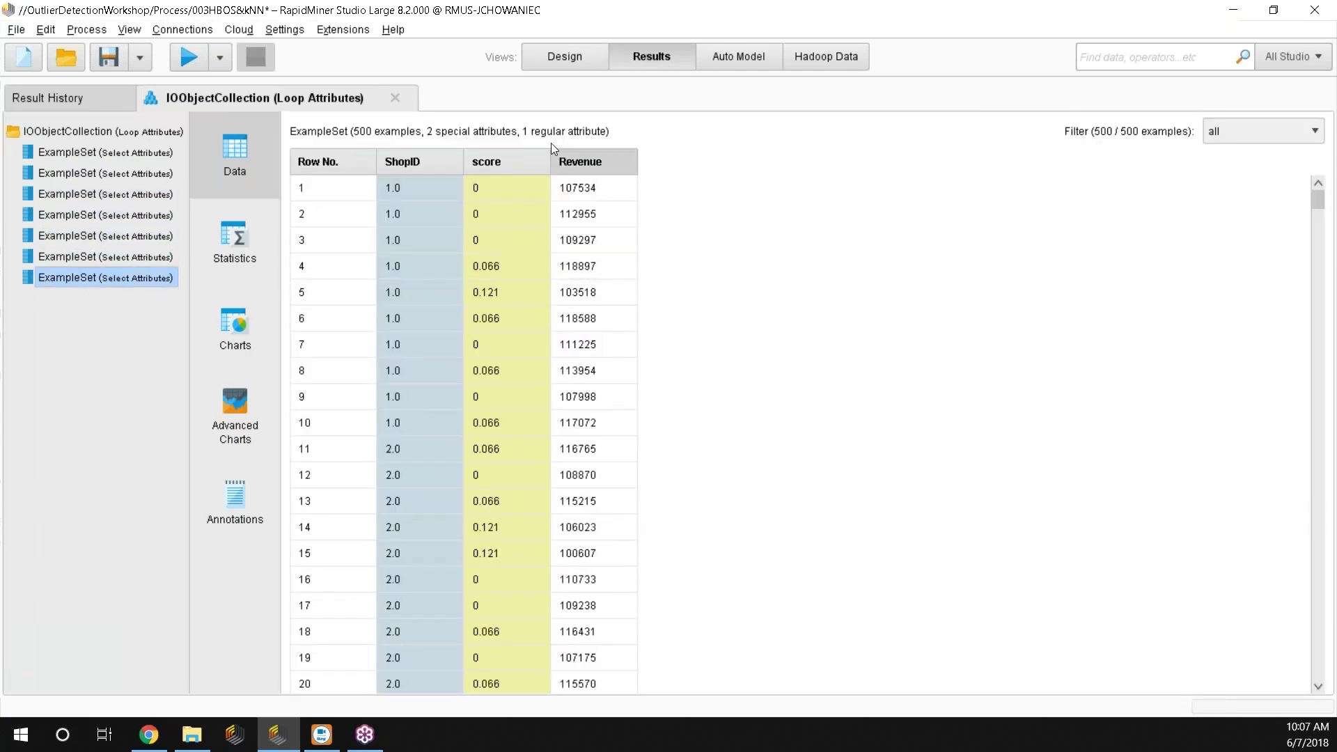
Insert a Rename operator after the Histogram-based Outlier Score operator inside the Loop Attributes subprocess.
{"action": "left_click", "coordinate": [588, 56]}
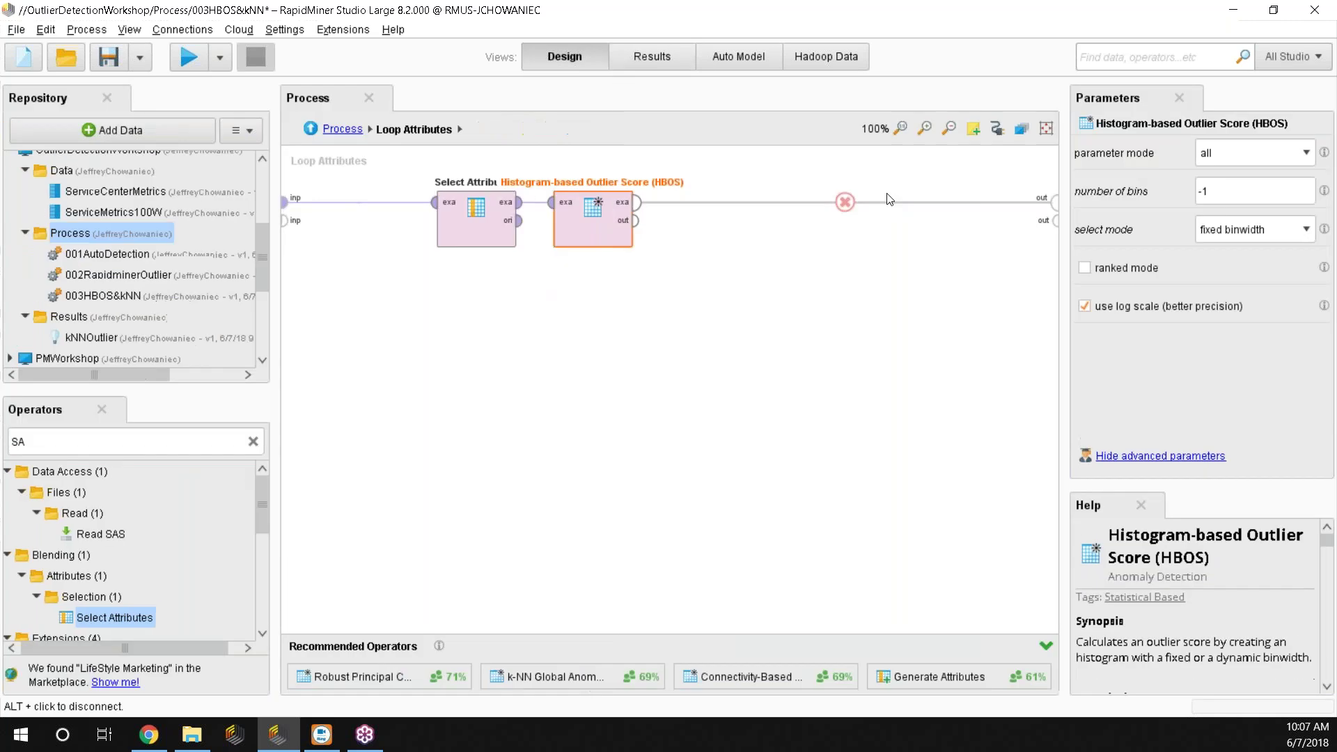
{"action": "left_click", "coordinate": [125, 438]}
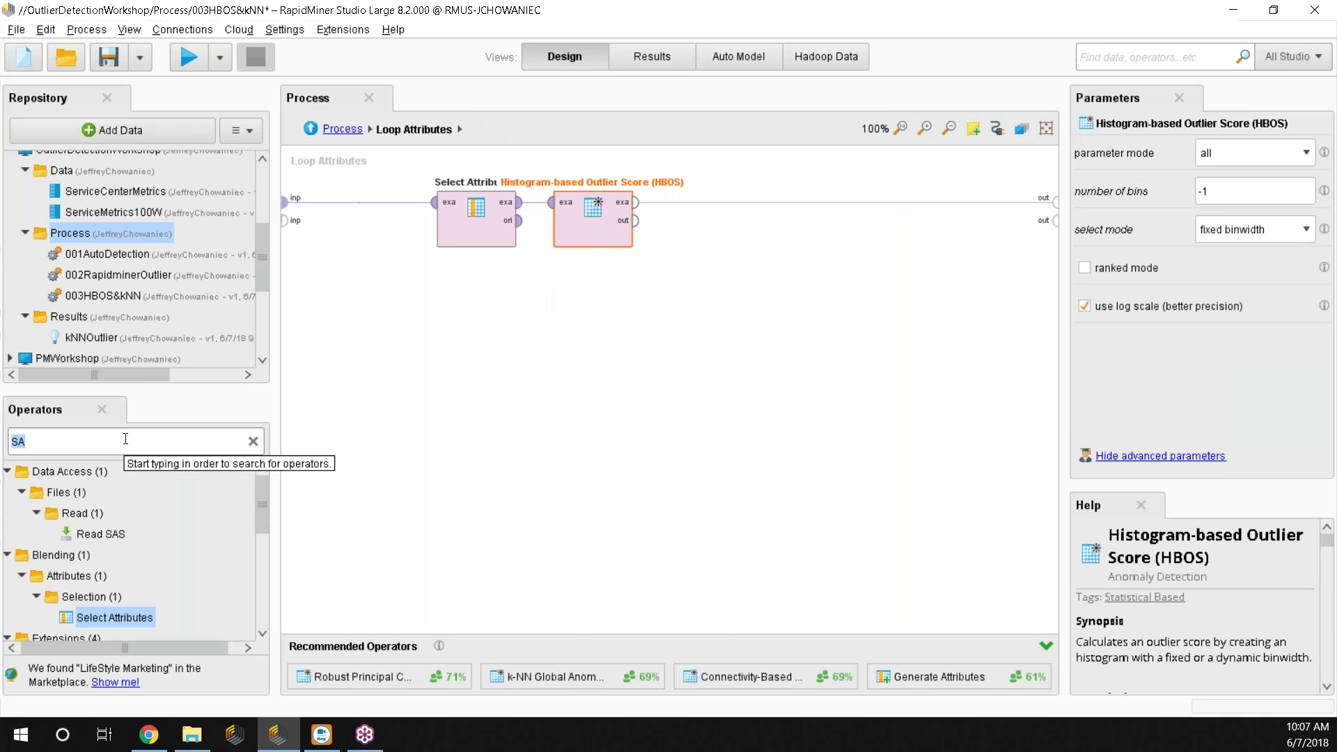
{"action": "type", "text": "Loop A"}
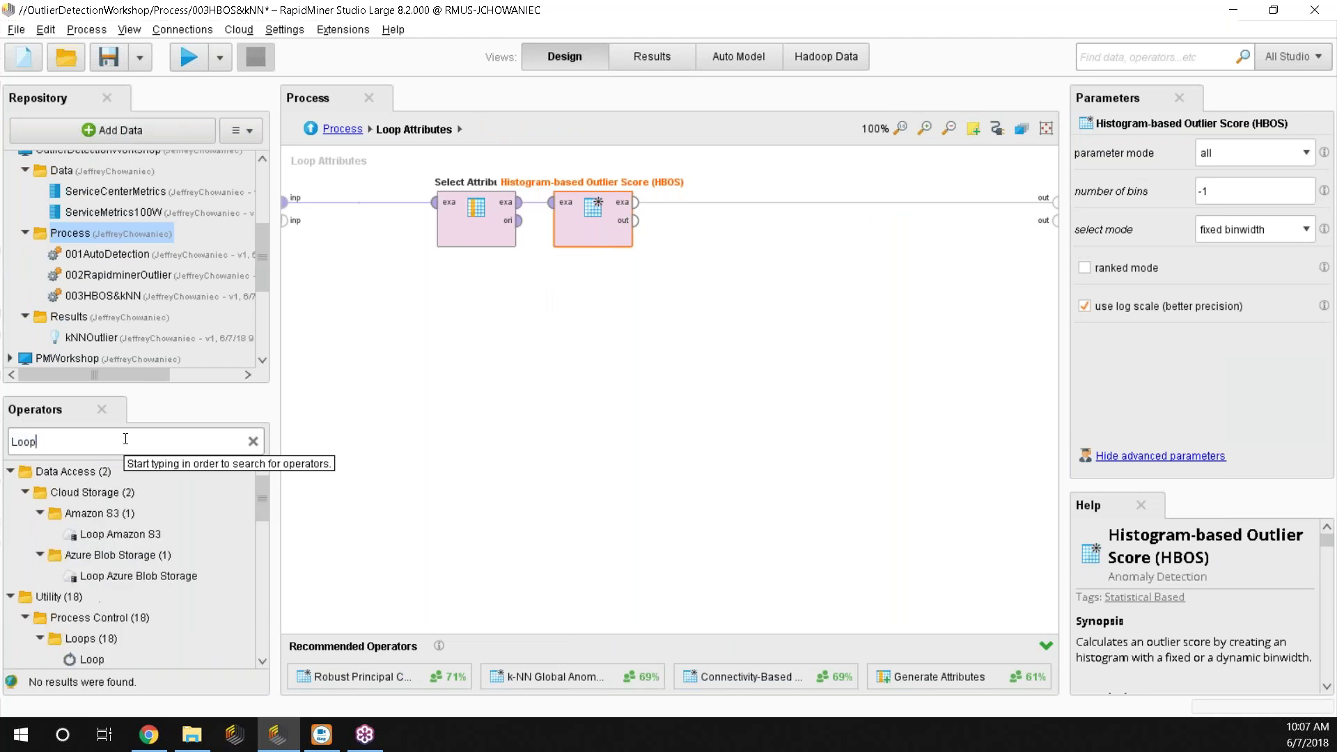
{"action": "key", "text": "ctrl+a"}
{"action": "type", "text": "r"}
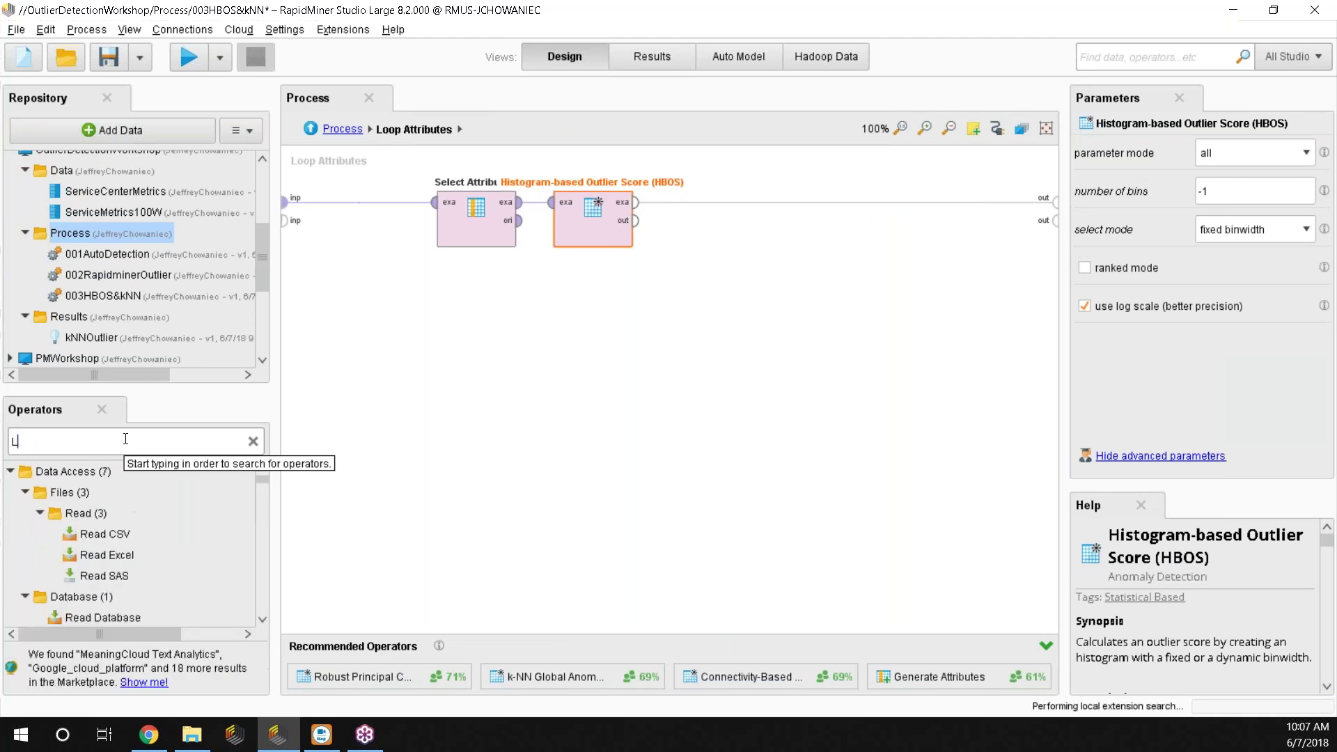
{"action": "type", "text": "ename"}
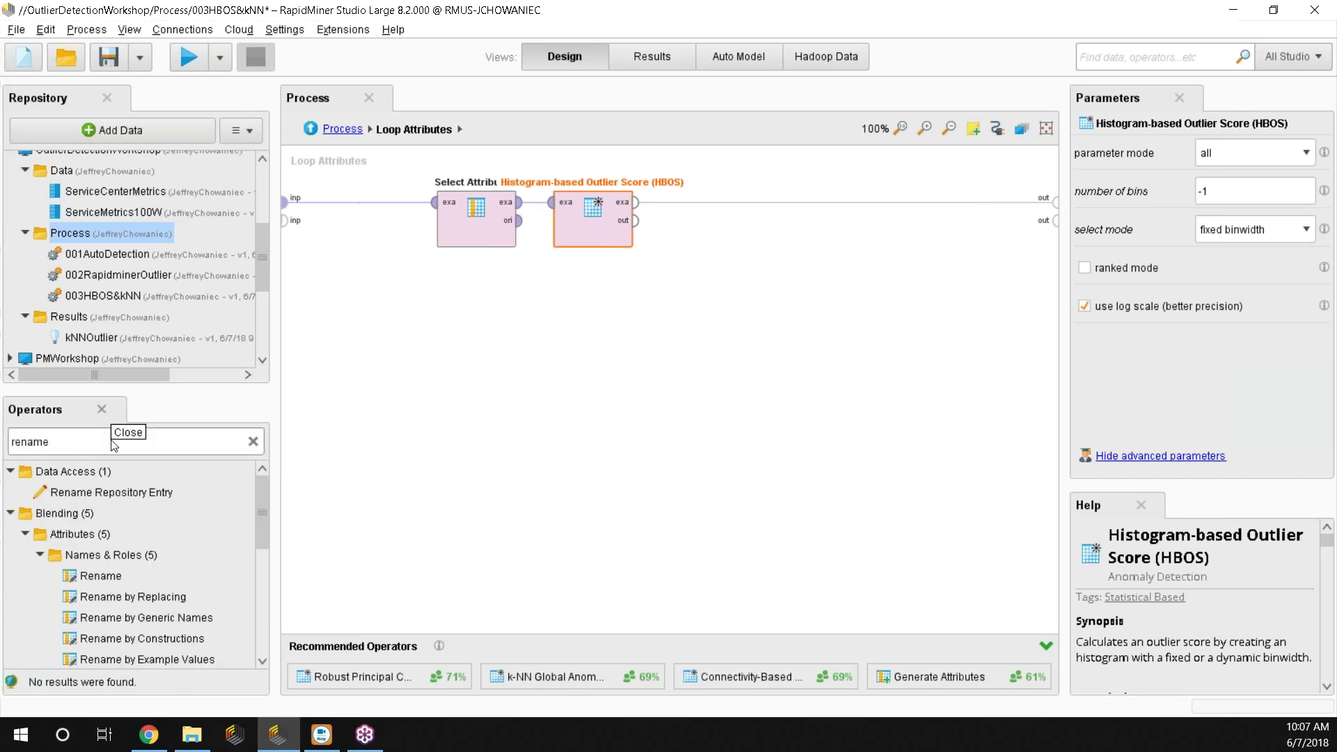
{"action": "left_click_drag", "start_coordinate": [113, 577], "coordinate": [743, 202]}
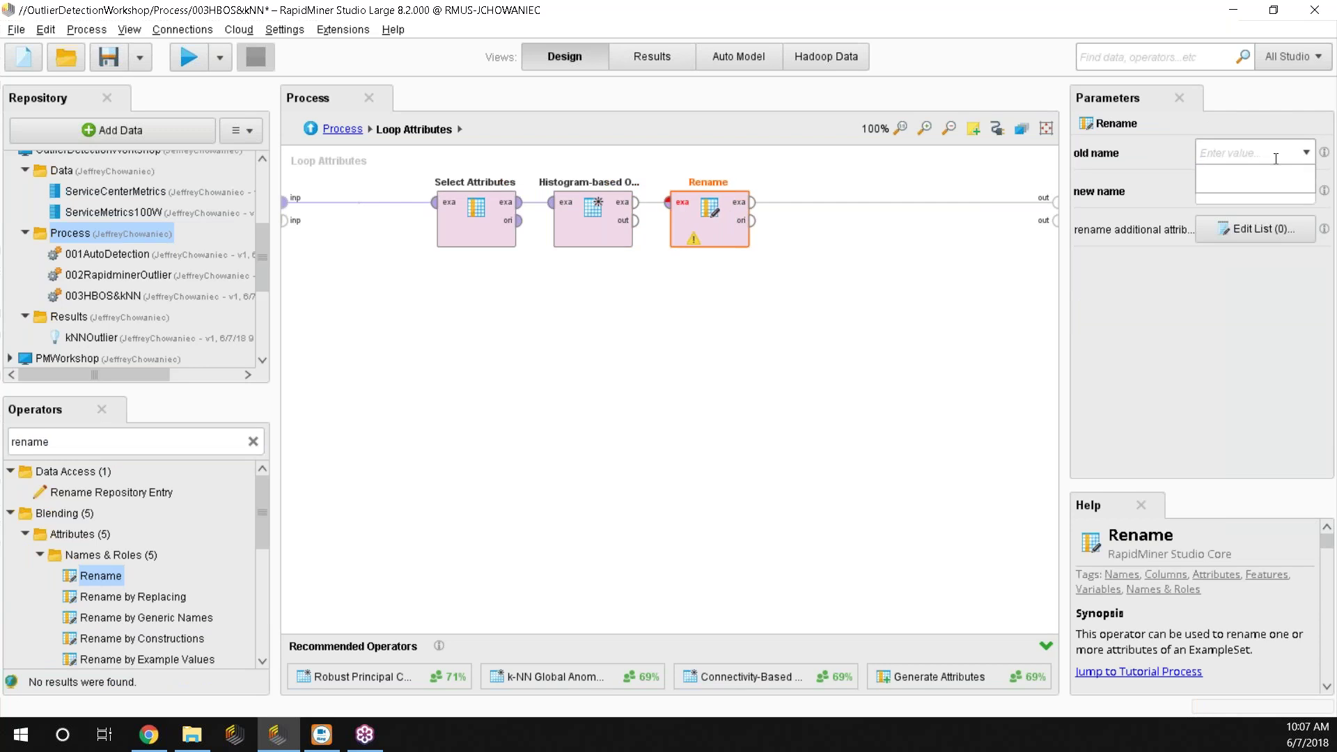
Set the Rename operator's old name to score and its new name to score_%{loop_attribute}.
{"action": "left_click", "coordinate": [1310, 152]}
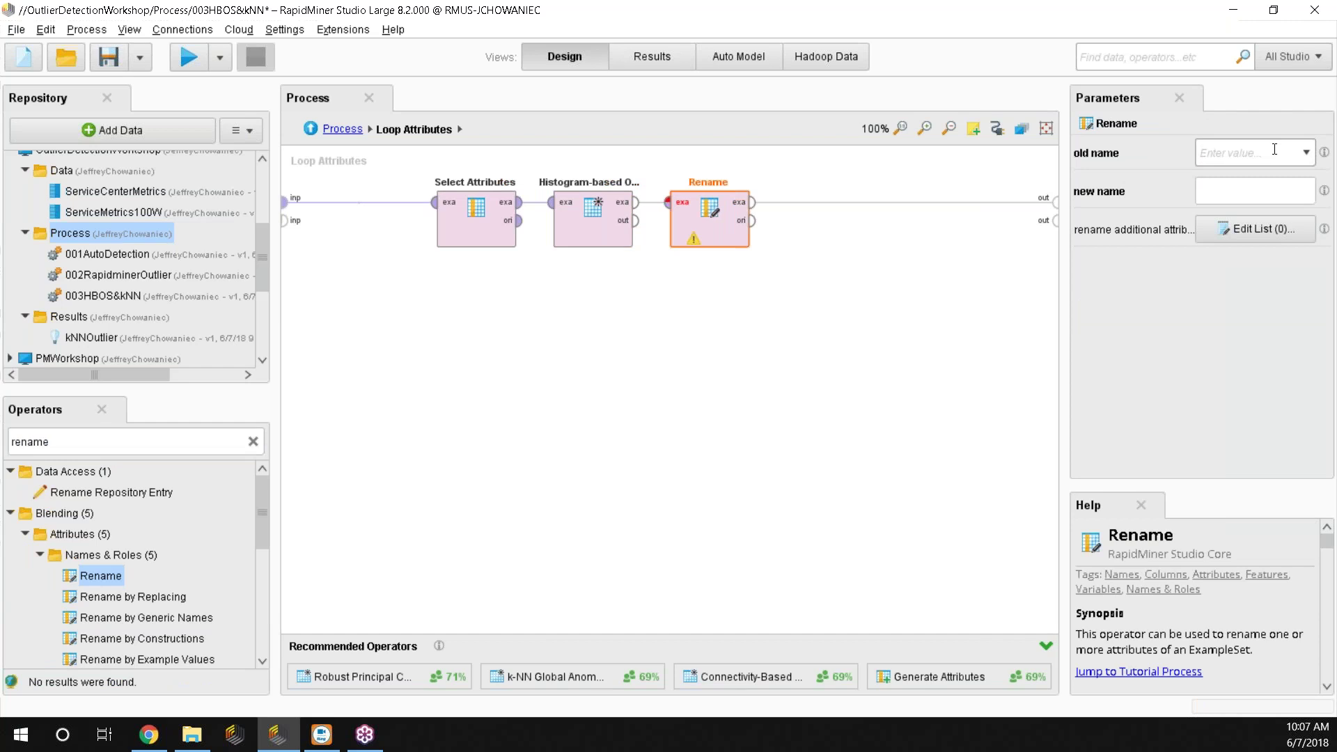
{"action": "type", "text": "so"}
{"action": "left_click", "coordinate": [653, 59]}
{"action": "left_click", "coordinate": [587, 56]}
{"action": "left_click", "coordinate": [1244, 156]}
{"action": "type", "text": "score"}
{"action": "left_click", "coordinate": [1236, 199]}
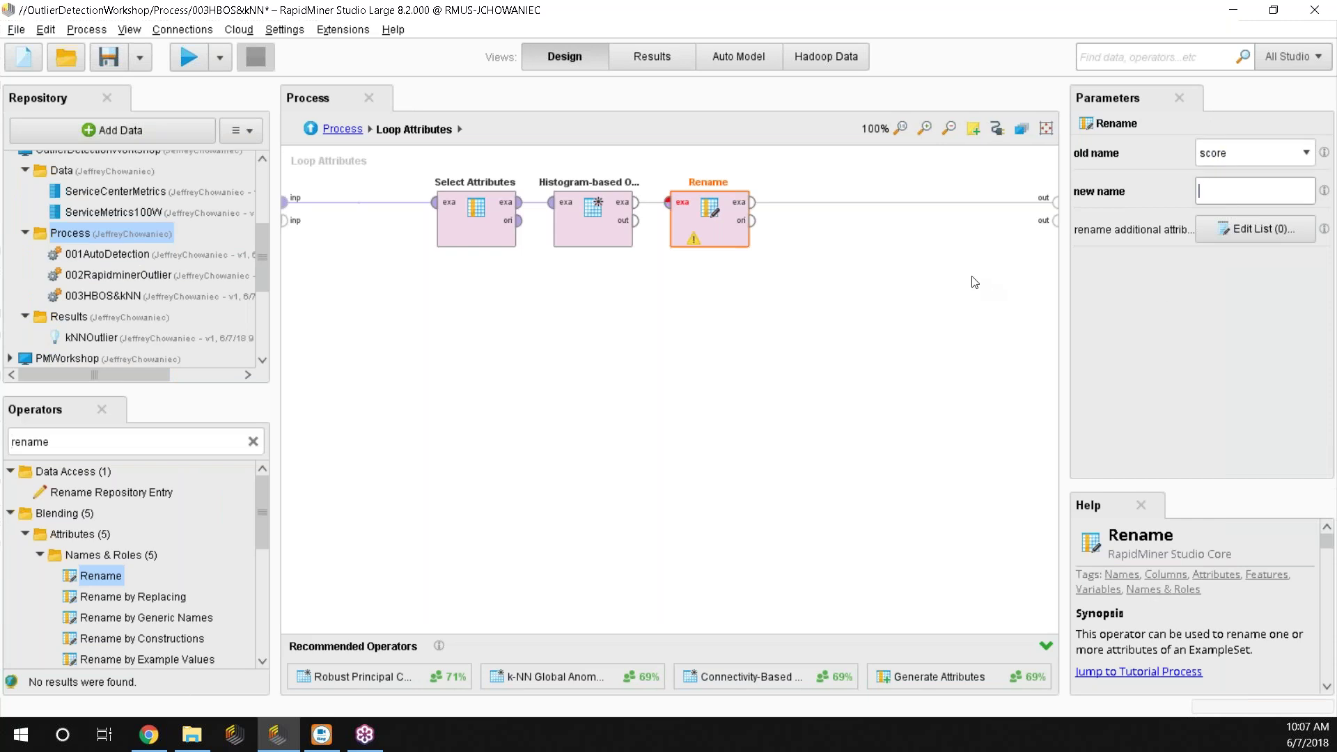
{"action": "type", "text": "score_%{loop_attribute}"}
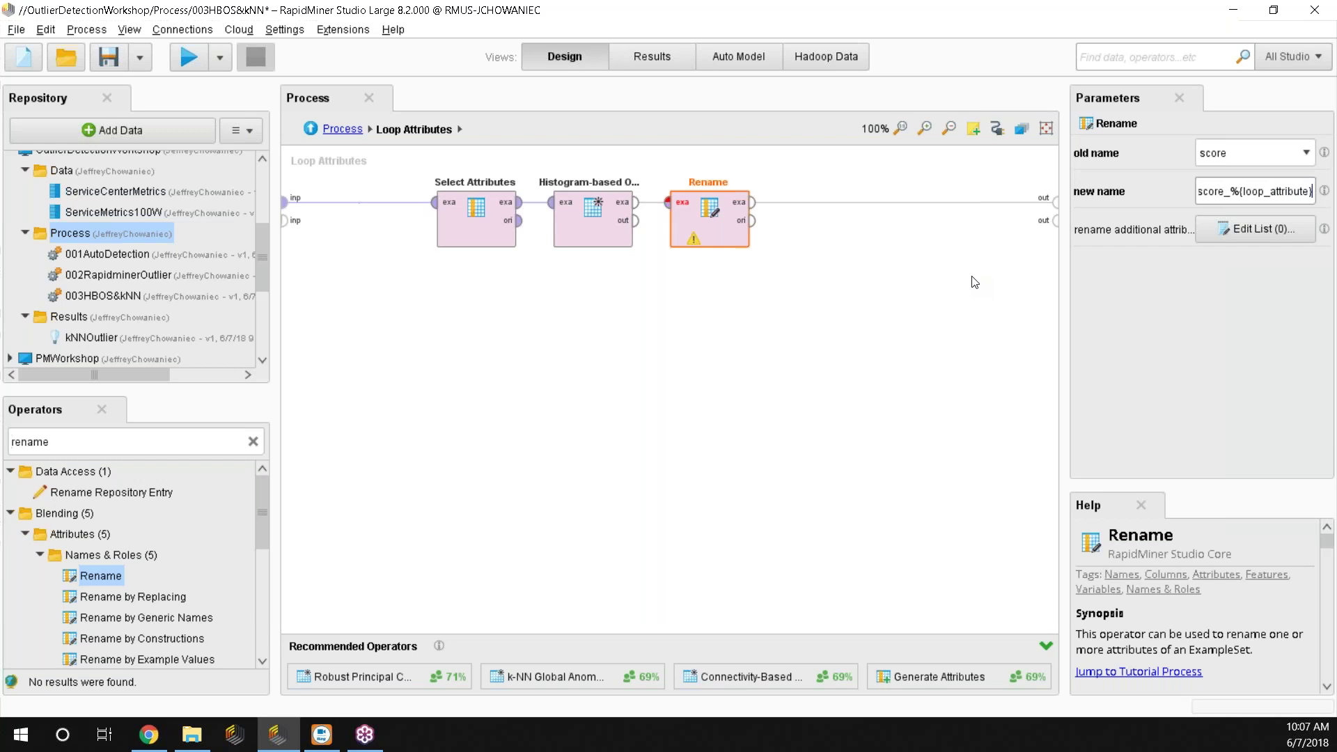
{"action": "left_click", "coordinate": [798, 325]}
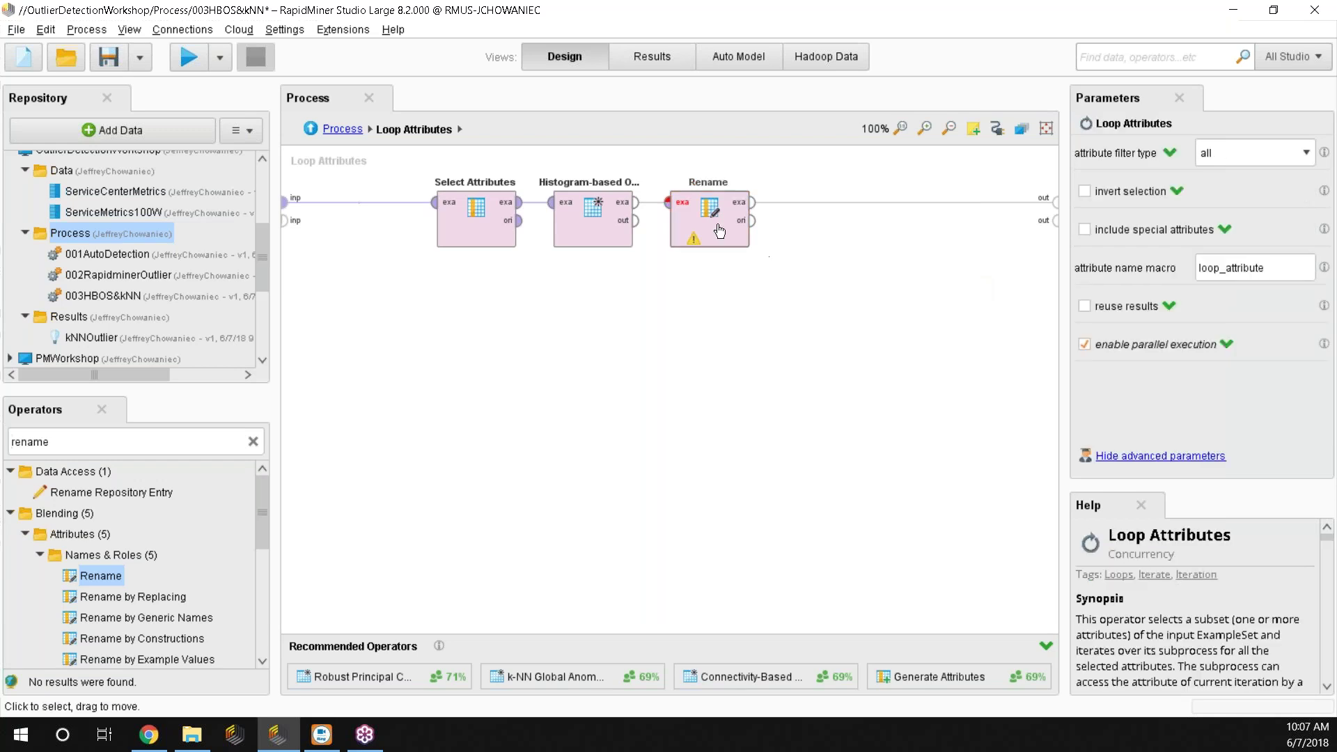
{"action": "left_click", "coordinate": [732, 229]}
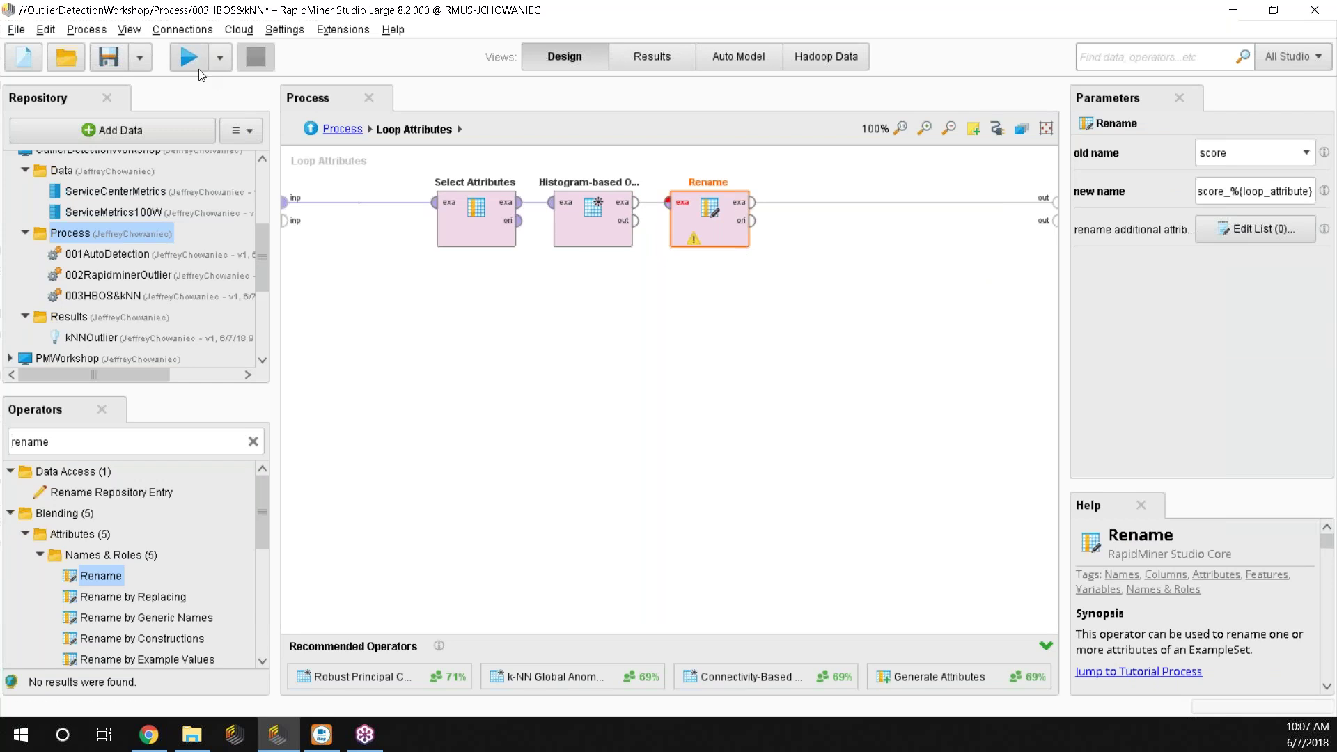
{"action": "triple_click", "coordinate": [1199, 194]}
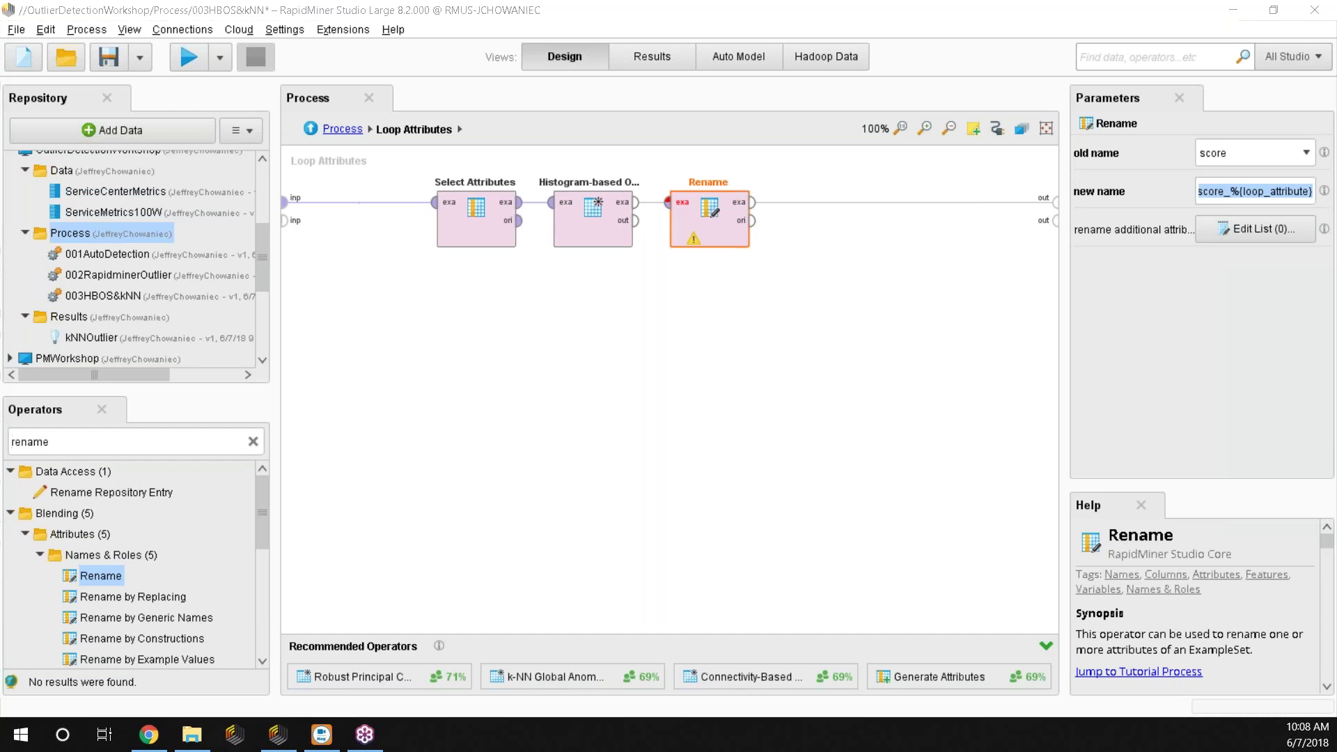
Run the process and check the renamed score columns in the example sets from Period through Revenue.
{"action": "left_click", "coordinate": [188, 62]}
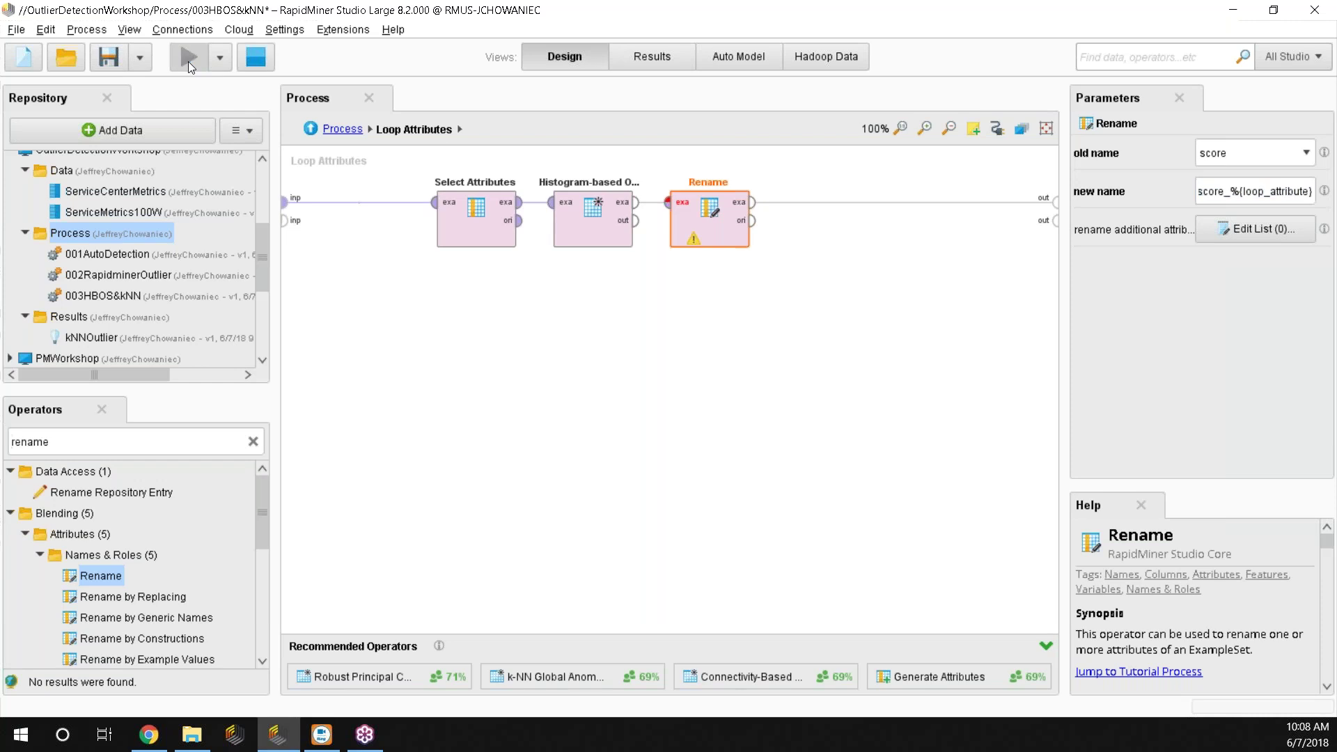
{"action": "left_click", "coordinate": [83, 158]}
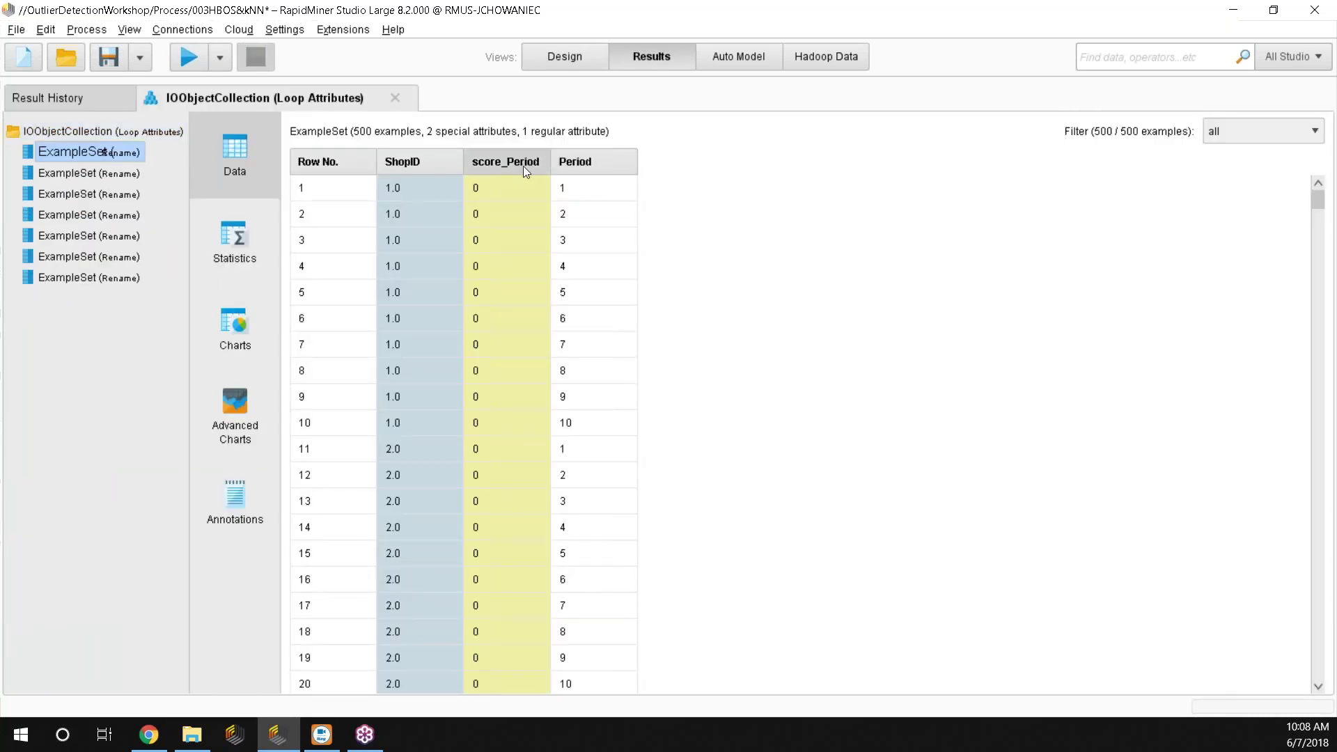
{"action": "left_click", "coordinate": [98, 174]}
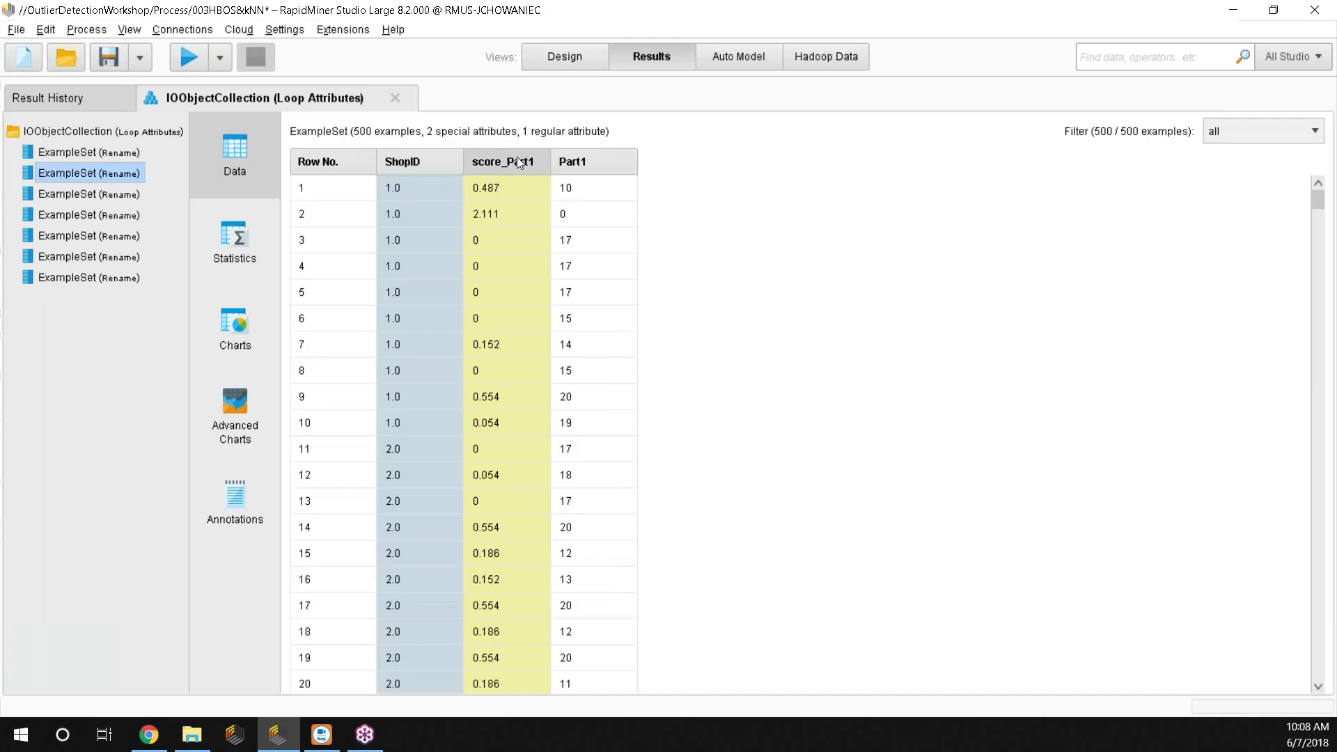
{"action": "left_click", "coordinate": [123, 195]}
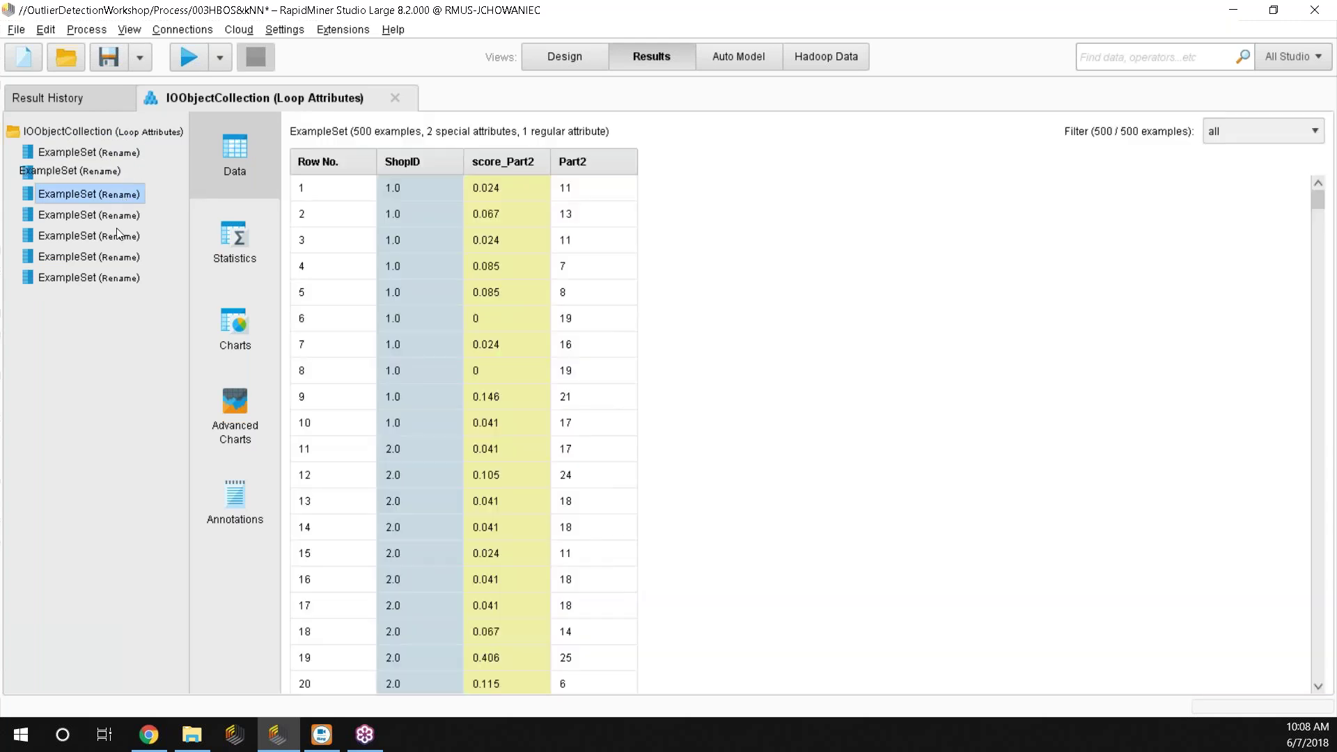
{"action": "left_click", "coordinate": [121, 235]}
{"action": "key", "text": "Down"}
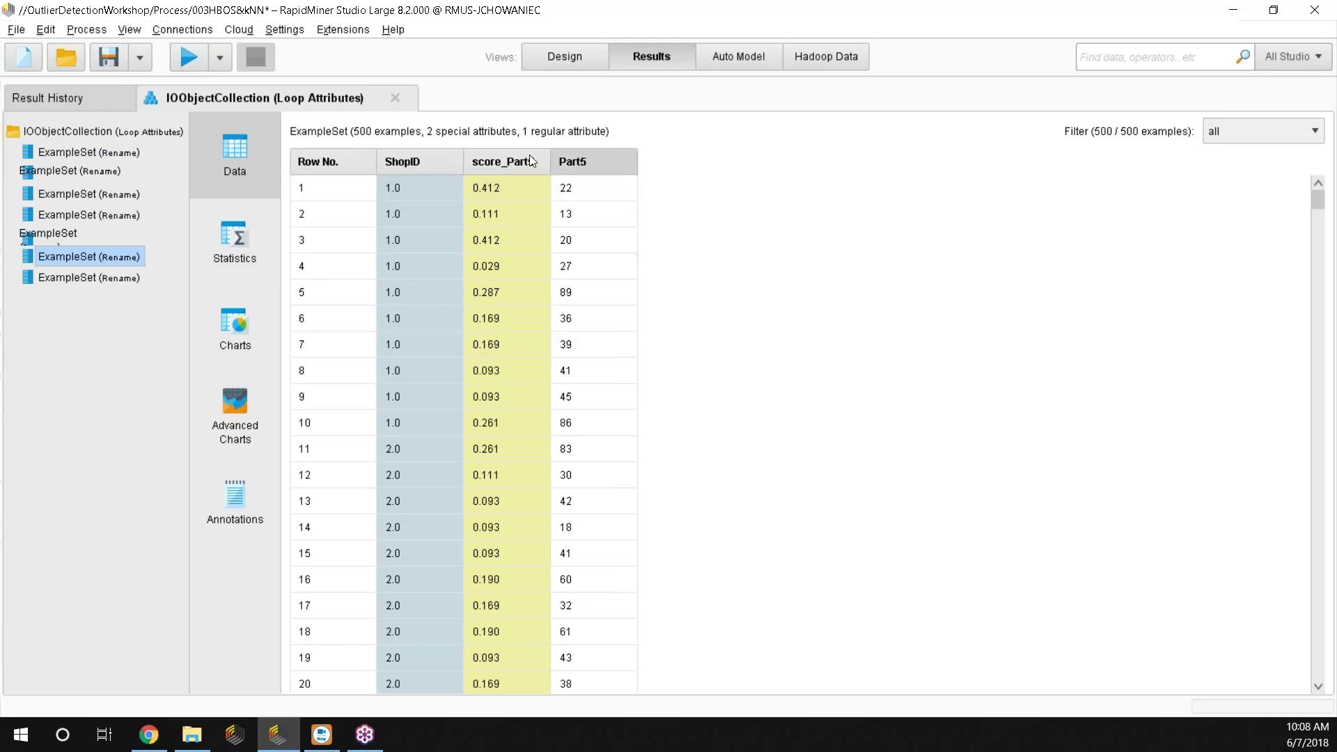
{"action": "left_click", "coordinate": [60, 278]}
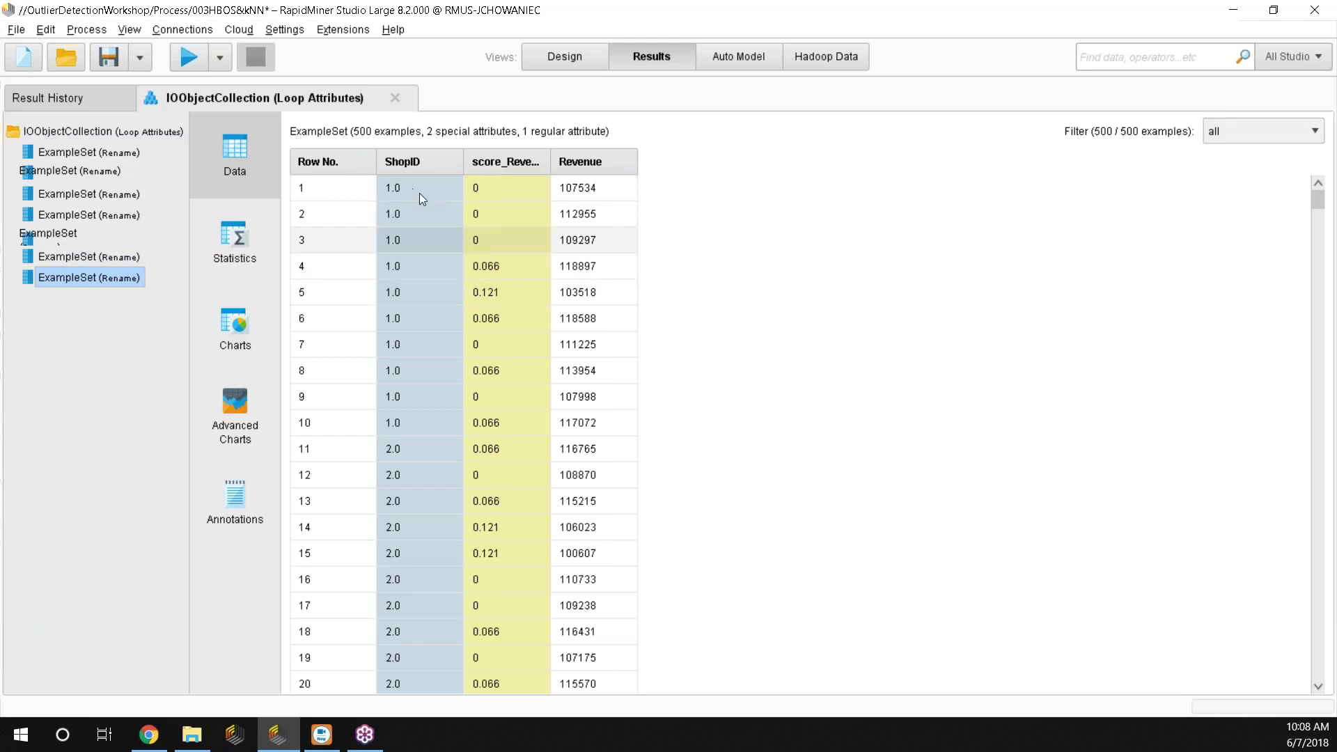
Insert a Set Role operator between Numerical to Polynominal and Loop Attributes in the main process, shifting Loop Attributes to make room.
{"action": "left_click", "coordinate": [564, 57]}
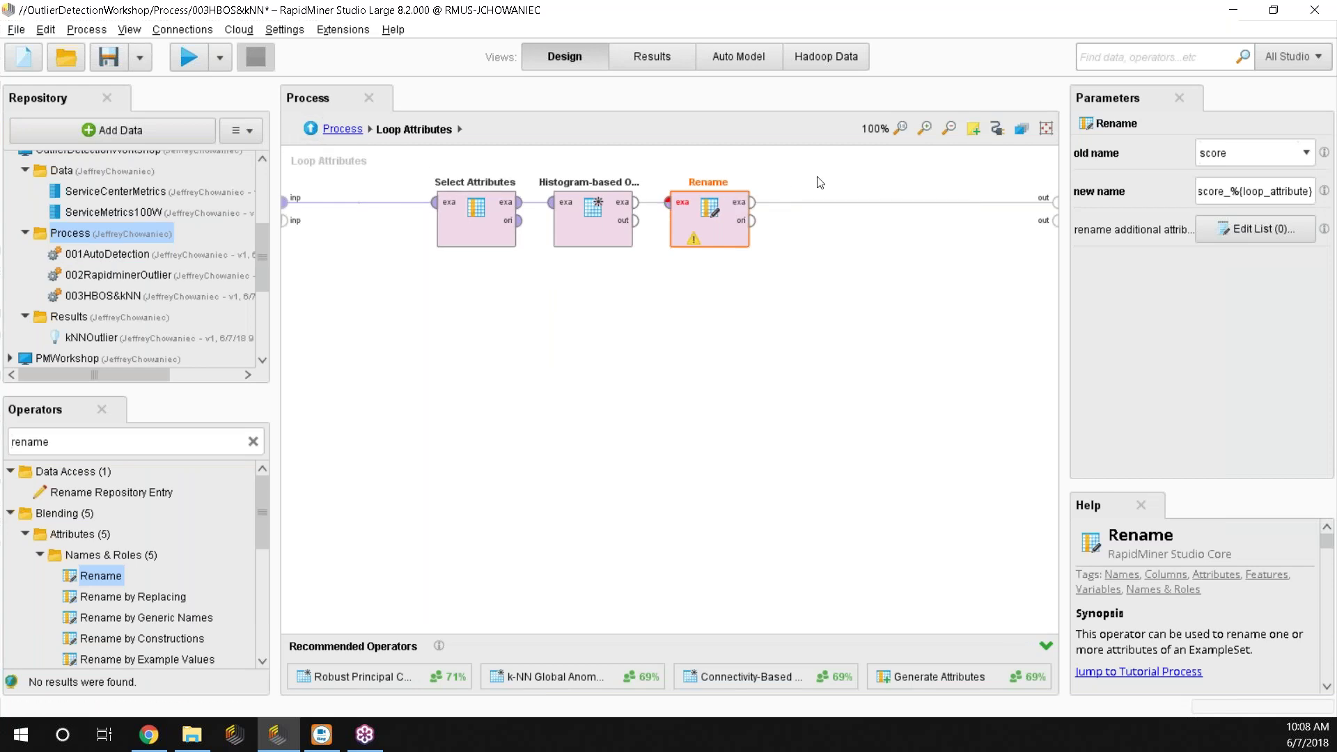
{"action": "left_click", "coordinate": [310, 133]}
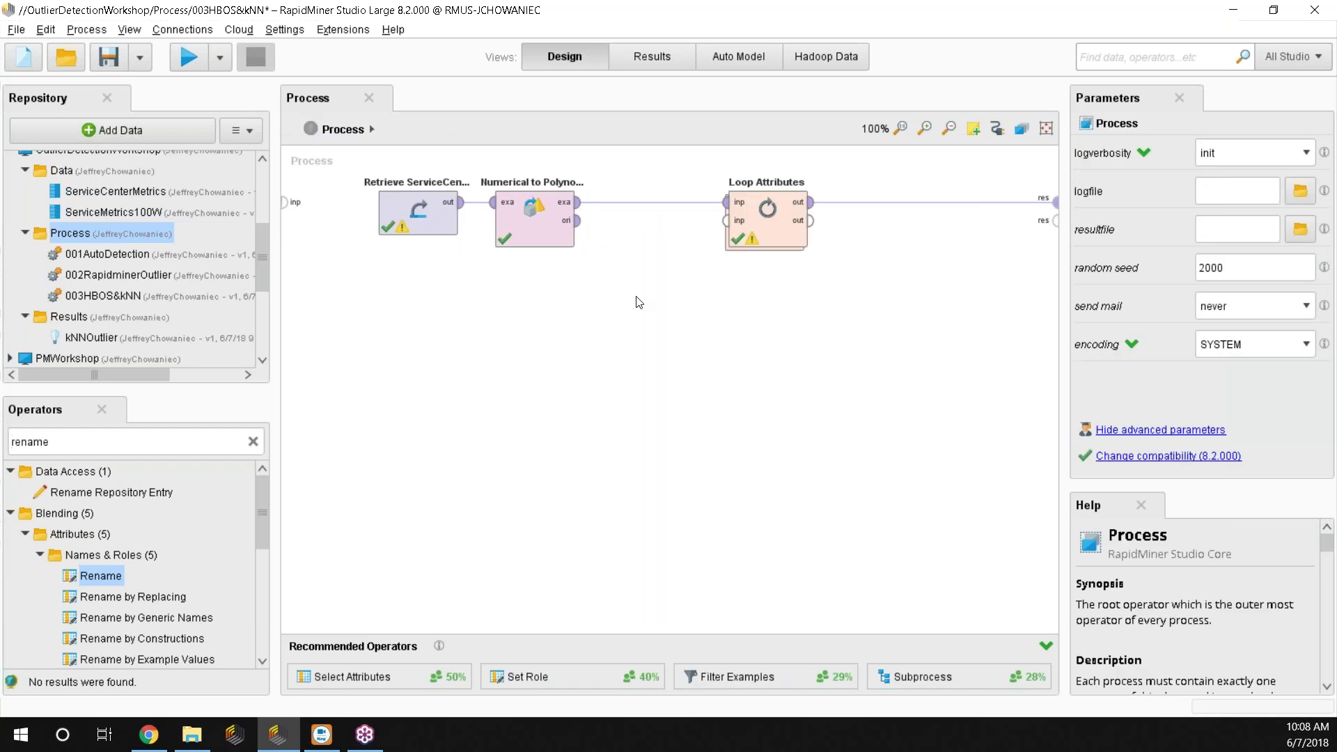
{"action": "left_click", "coordinate": [819, 231]}
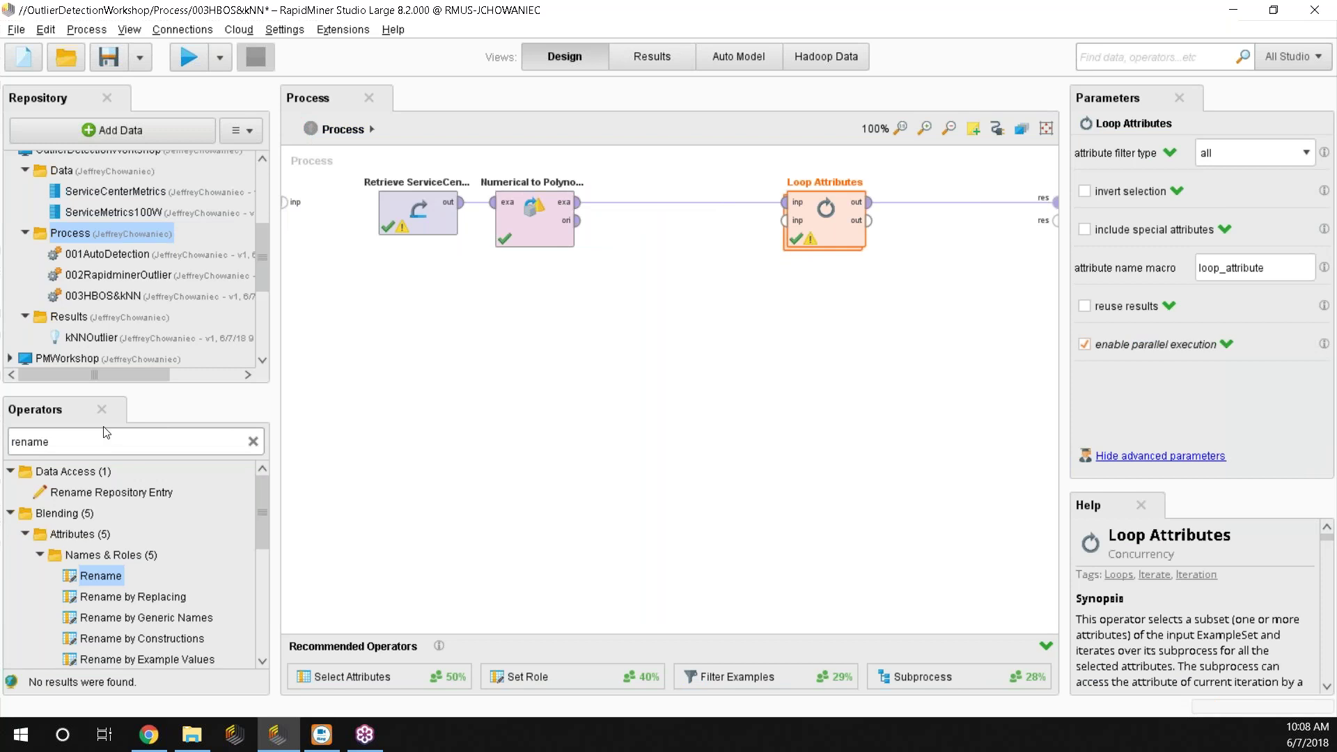
{"action": "double_click", "coordinate": [40, 443]}
{"action": "key", "text": "BackSpace"}
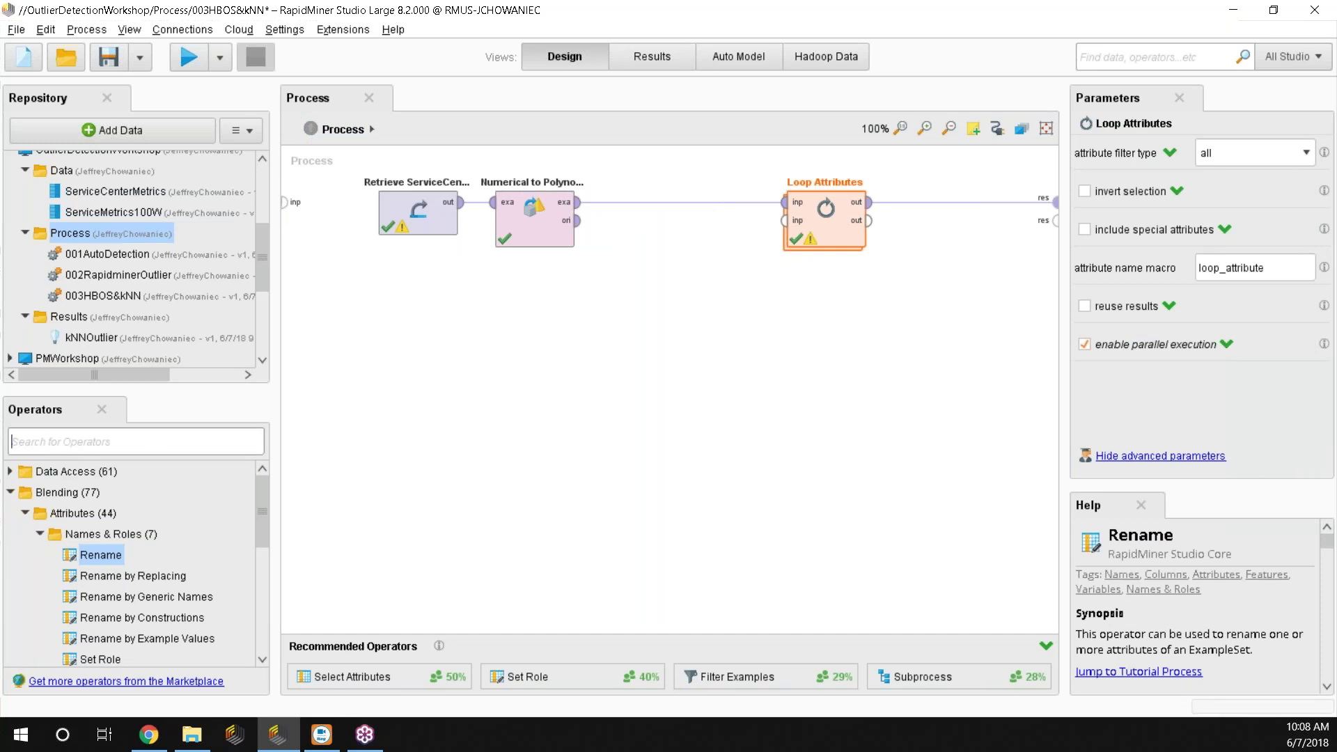
{"action": "type", "text": "Set"}
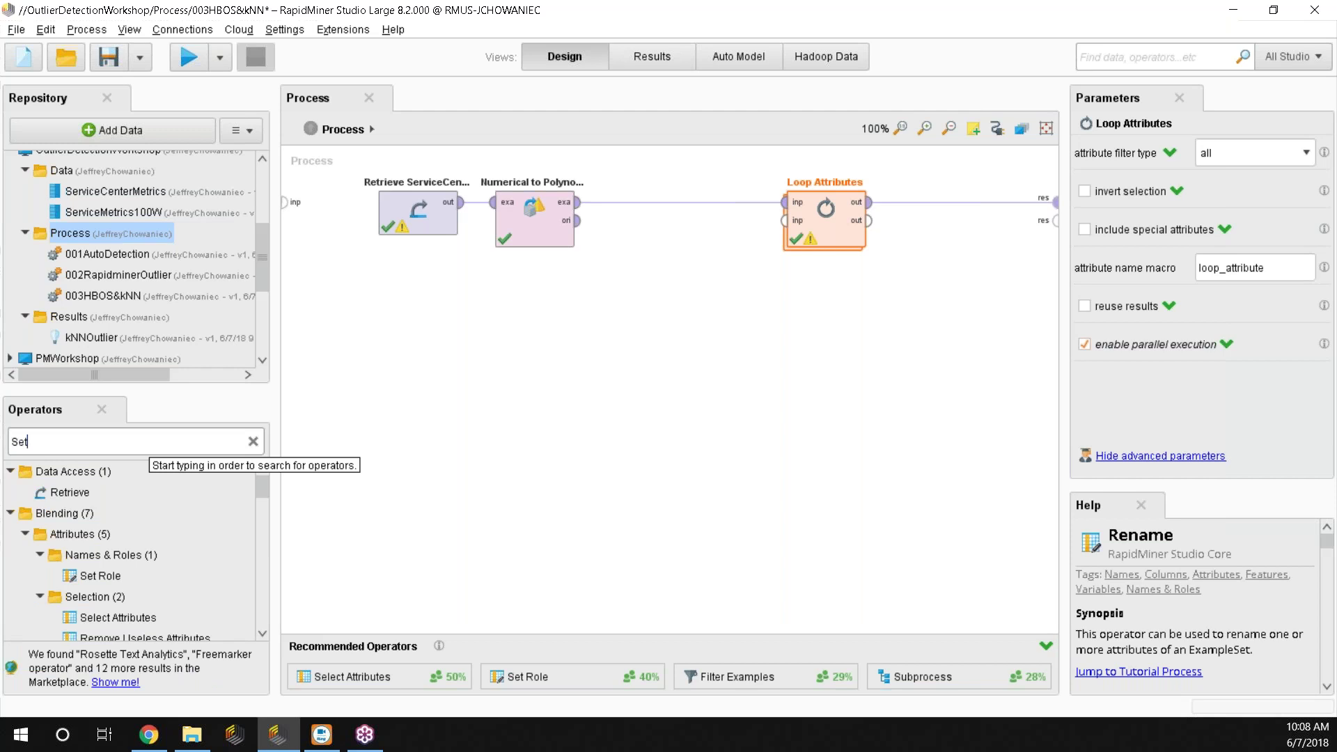
{"action": "type", "text": "_"}
{"action": "key", "text": "BackSpace"}
{"action": "key", "text": "BackSpace"}
{"action": "key", "text": "BackSpace"}
{"action": "type", "text": "R"}
{"action": "left_click_drag", "start_coordinate": [100, 534], "coordinate": [644, 194]}
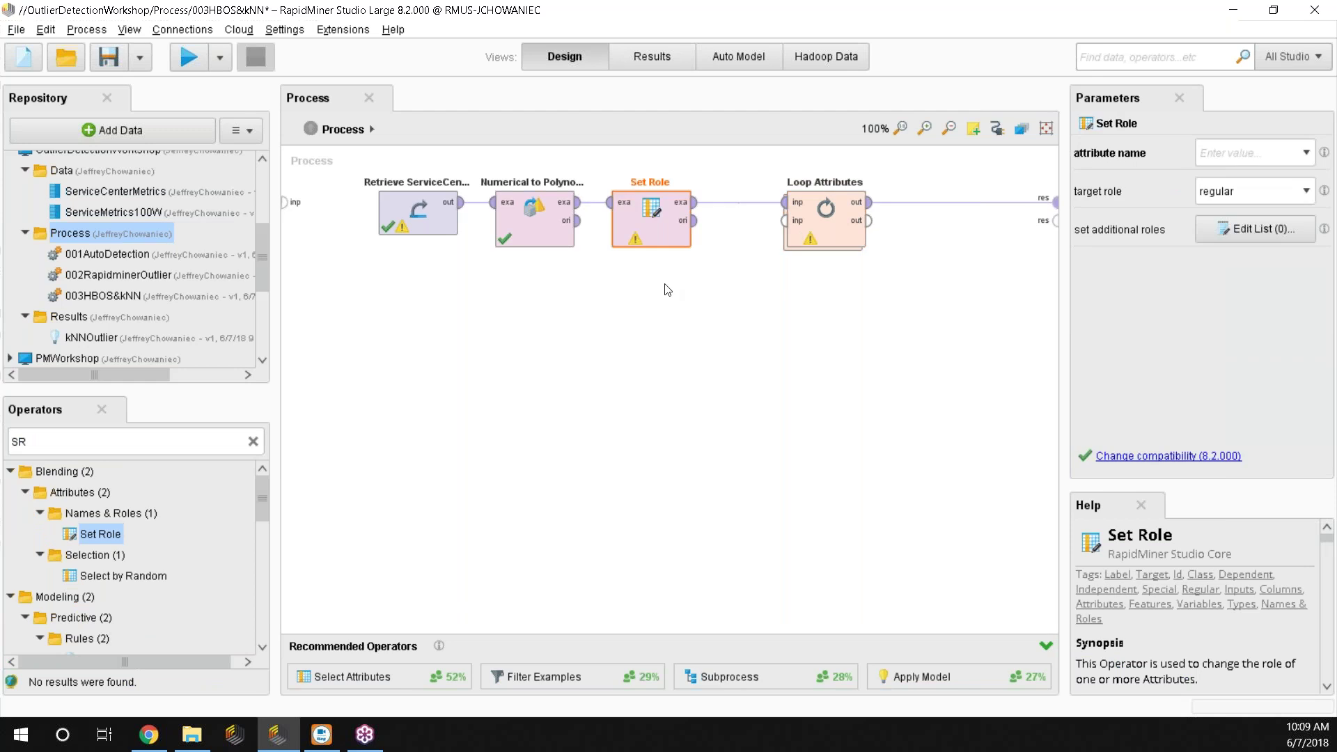
Configure the main process's Set Role operator to give the Period attribute the target role label.
{"action": "left_click", "coordinate": [1305, 157]}
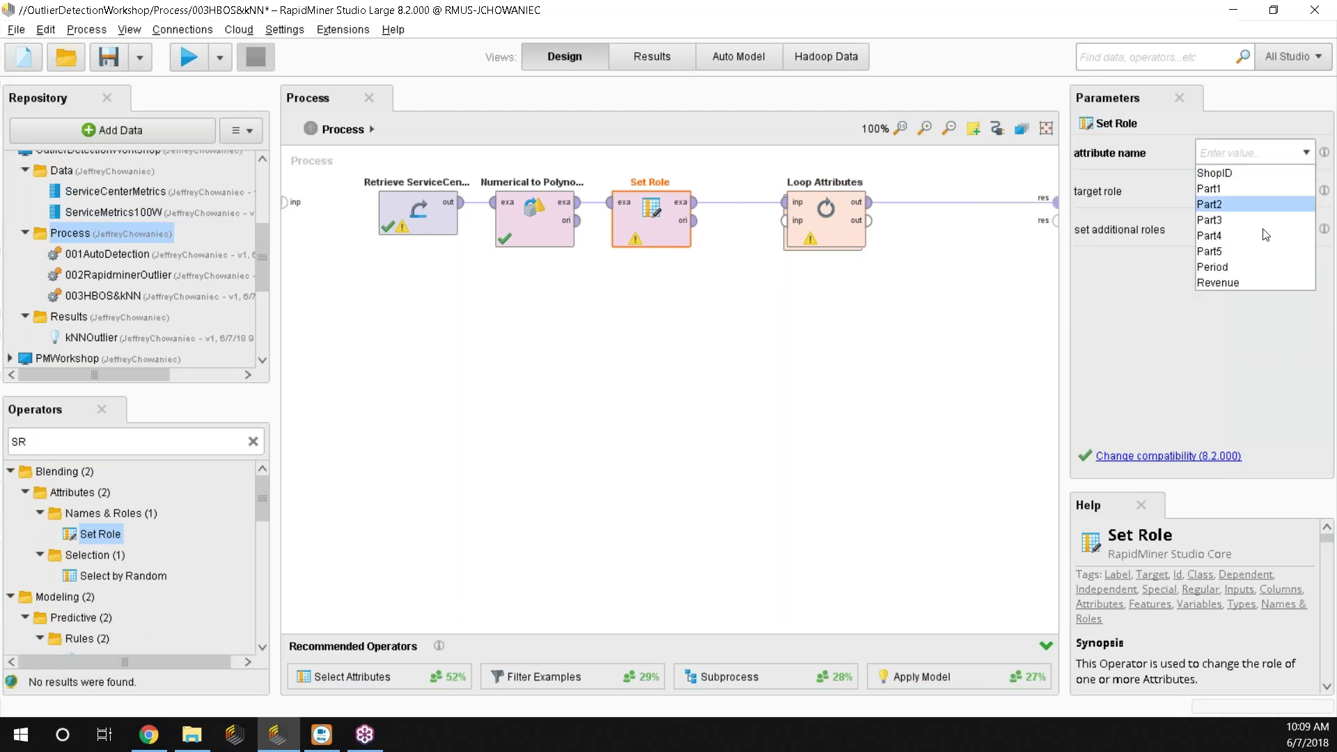
{"action": "left_click", "coordinate": [1233, 265]}
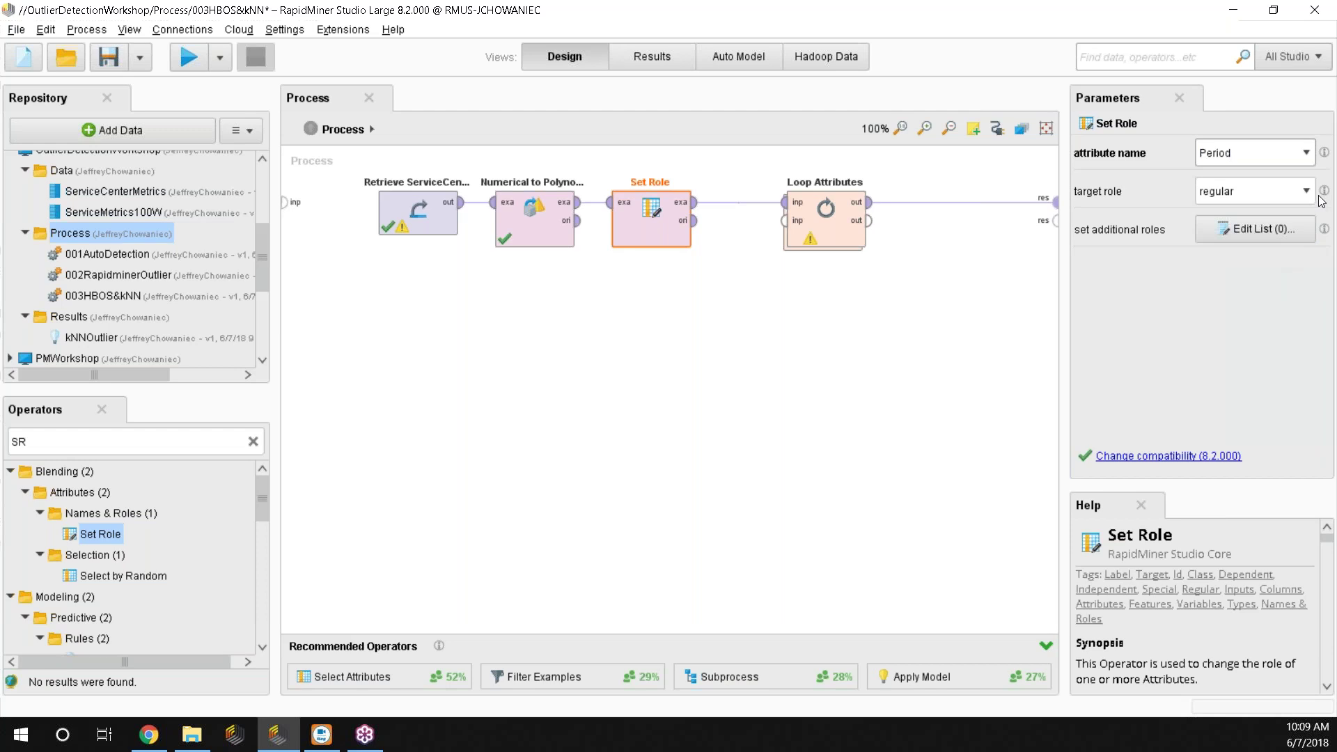
{"action": "left_click", "coordinate": [1309, 192]}
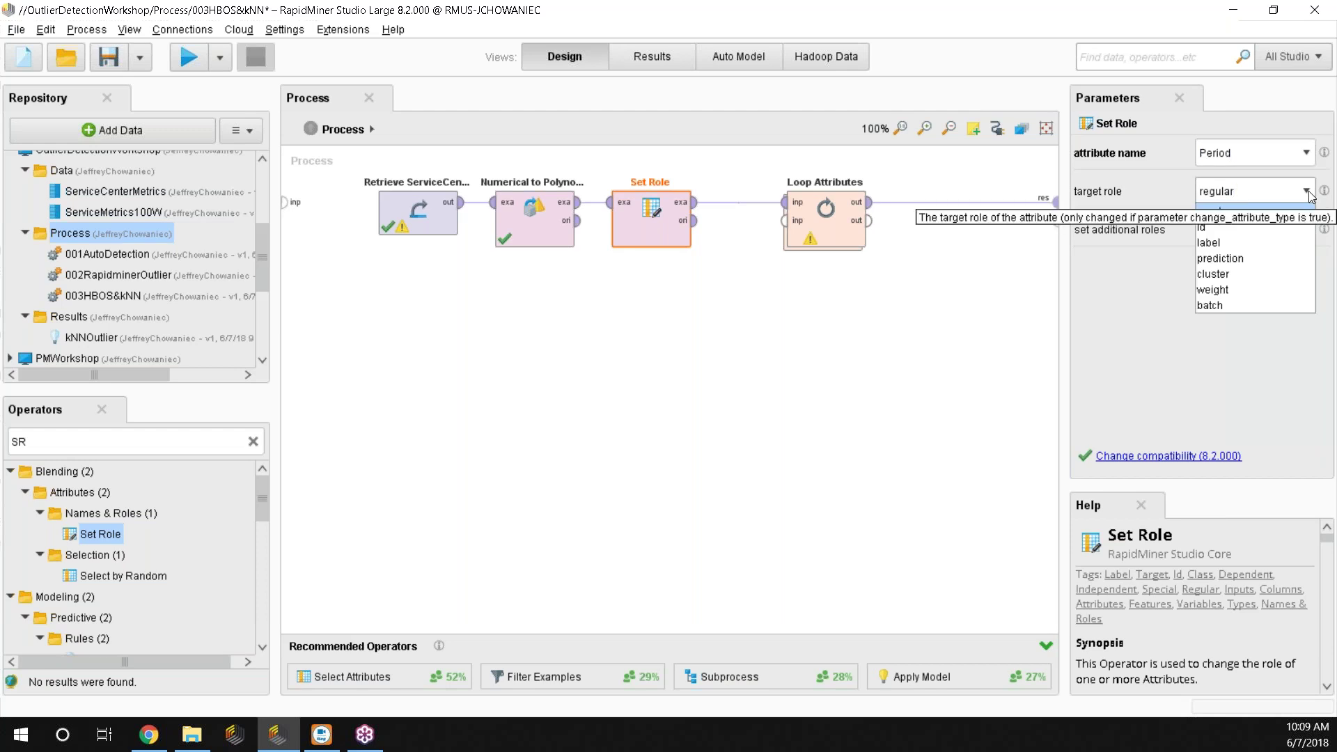
{"action": "left_click", "coordinate": [1224, 242]}
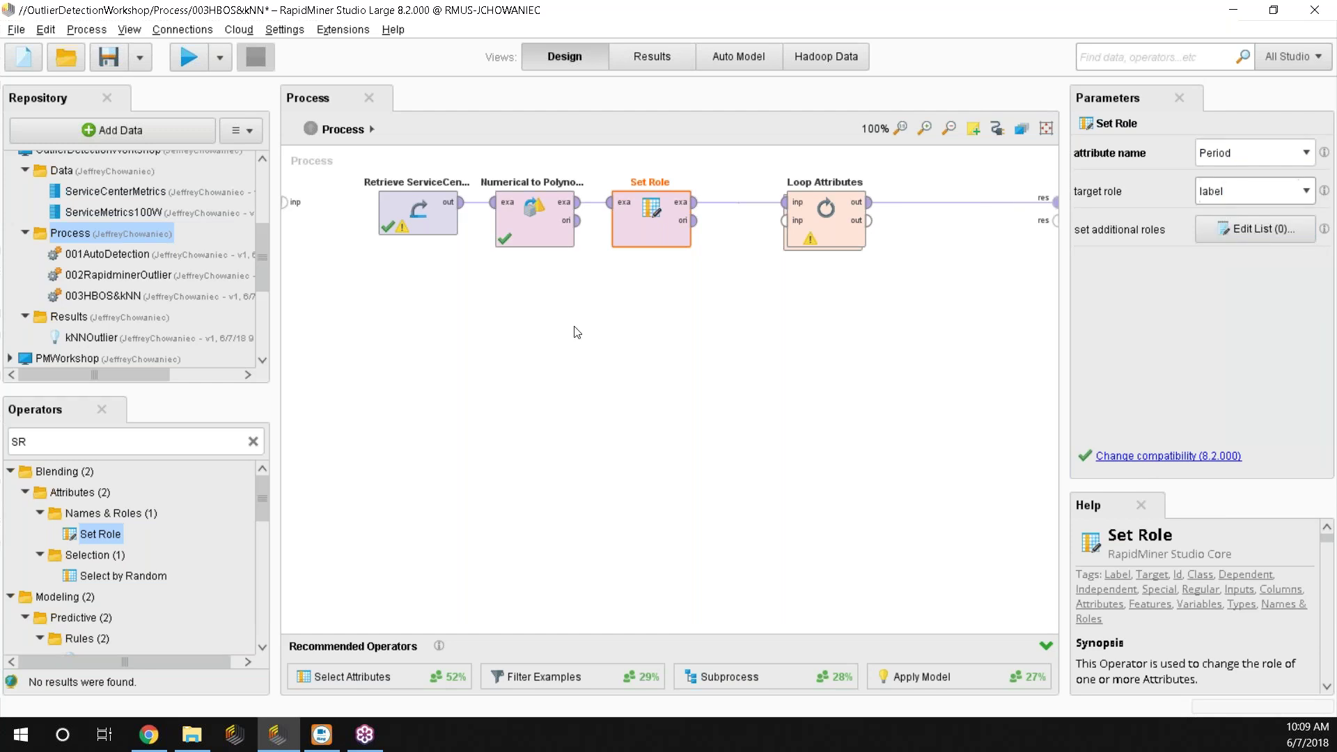
Review the main process operators alongside the previous loop results, including the first example set with its score_Period column.
{"action": "left_click", "coordinate": [561, 313]}
{"action": "left_click", "coordinate": [536, 227]}
{"action": "left_click", "coordinate": [418, 212]}
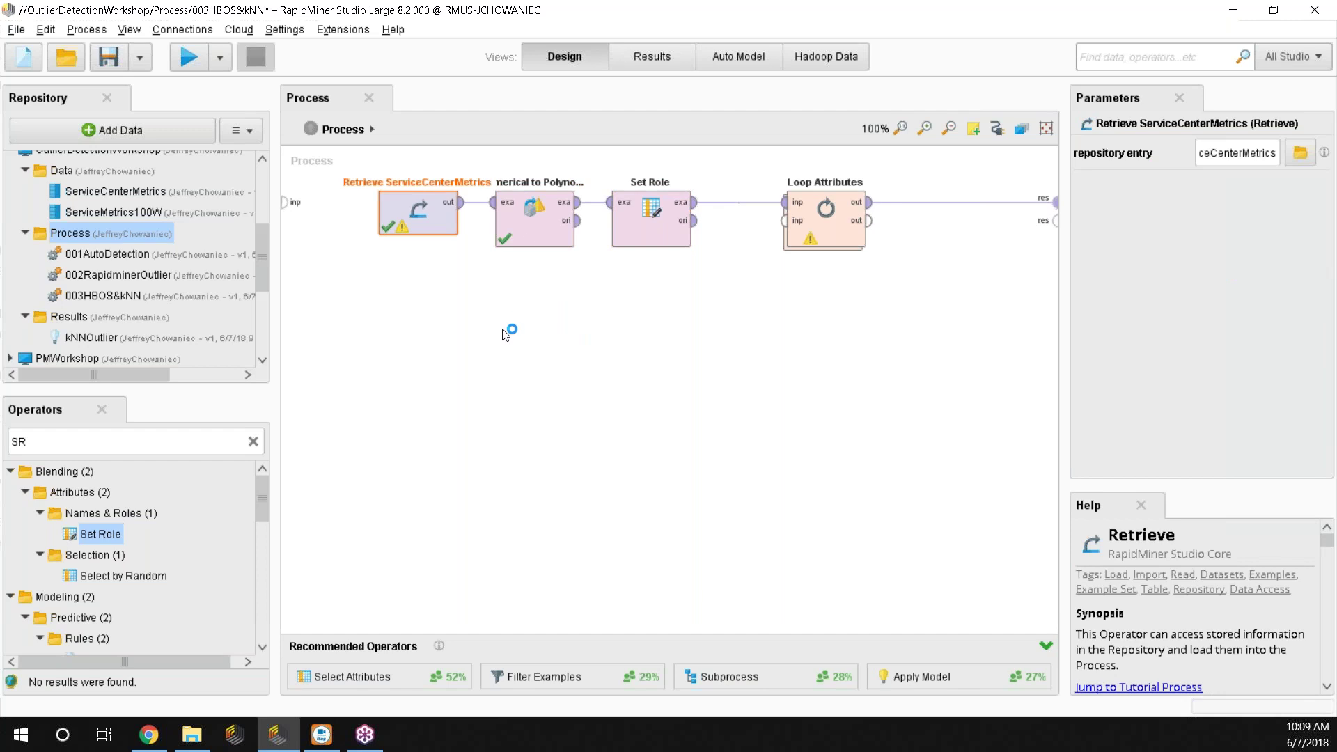
{"action": "left_click", "coordinate": [642, 60]}
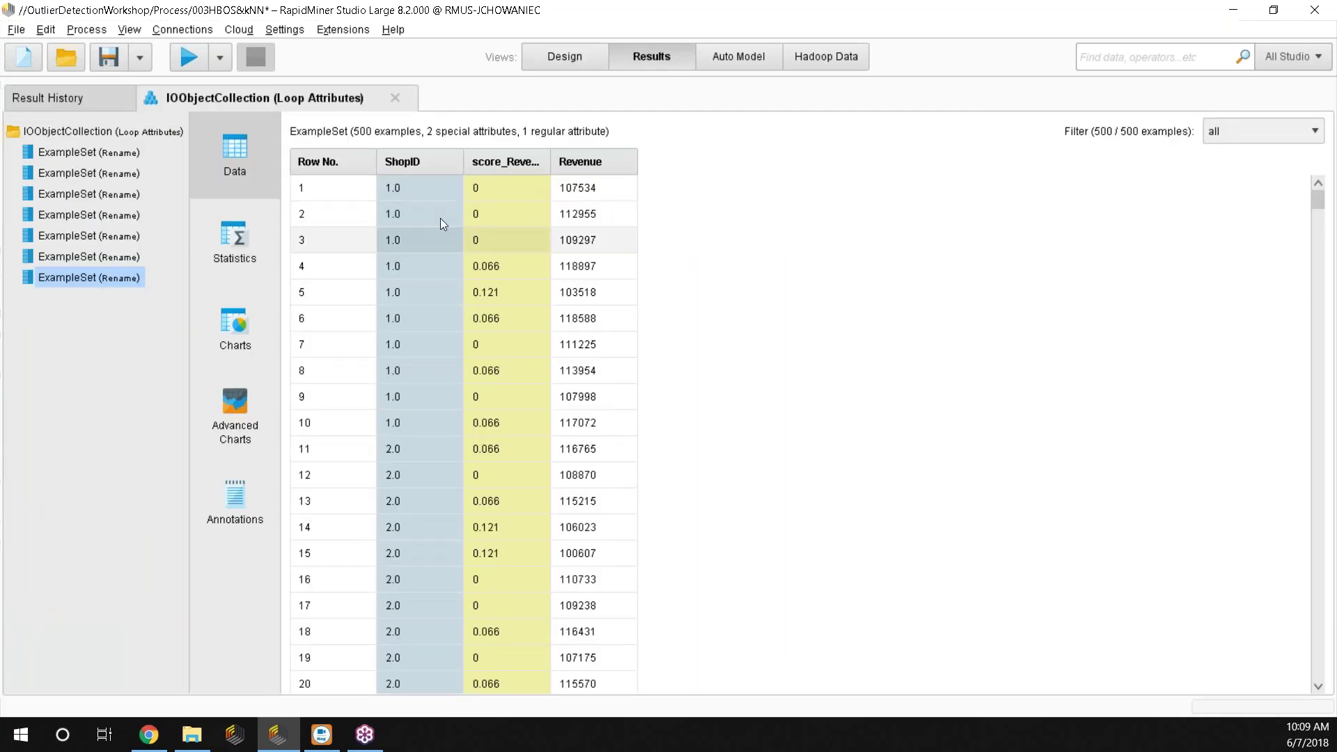
{"action": "left_click", "coordinate": [564, 56]}
{"action": "left_click", "coordinate": [651, 217]}
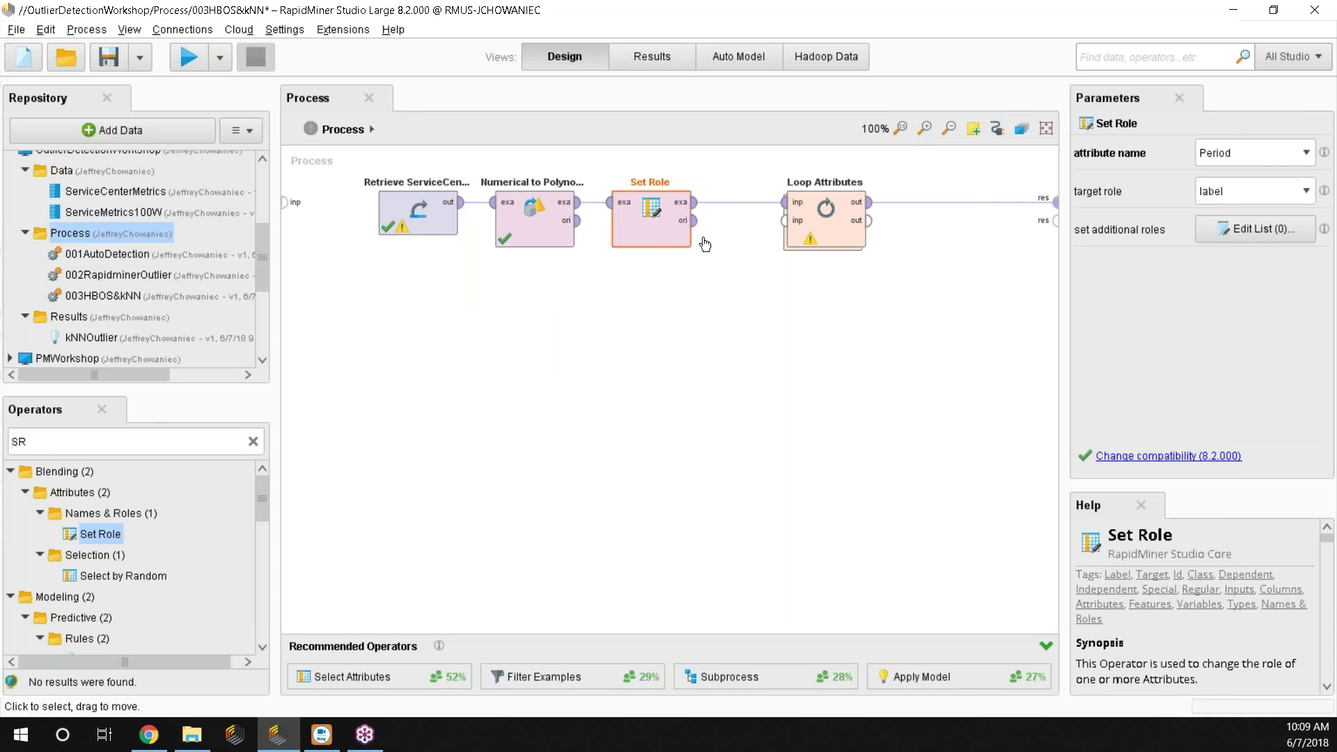
{"action": "left_click", "coordinate": [842, 245]}
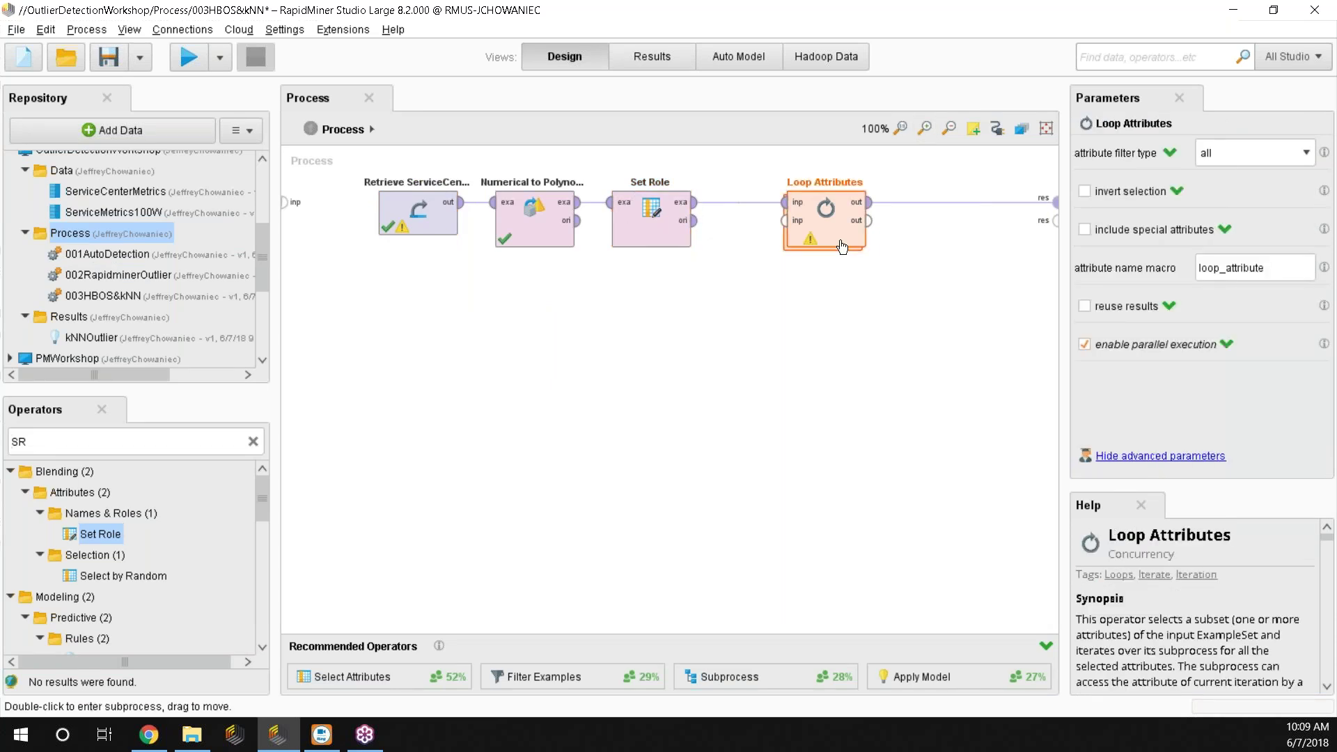
{"action": "left_click", "coordinate": [644, 59]}
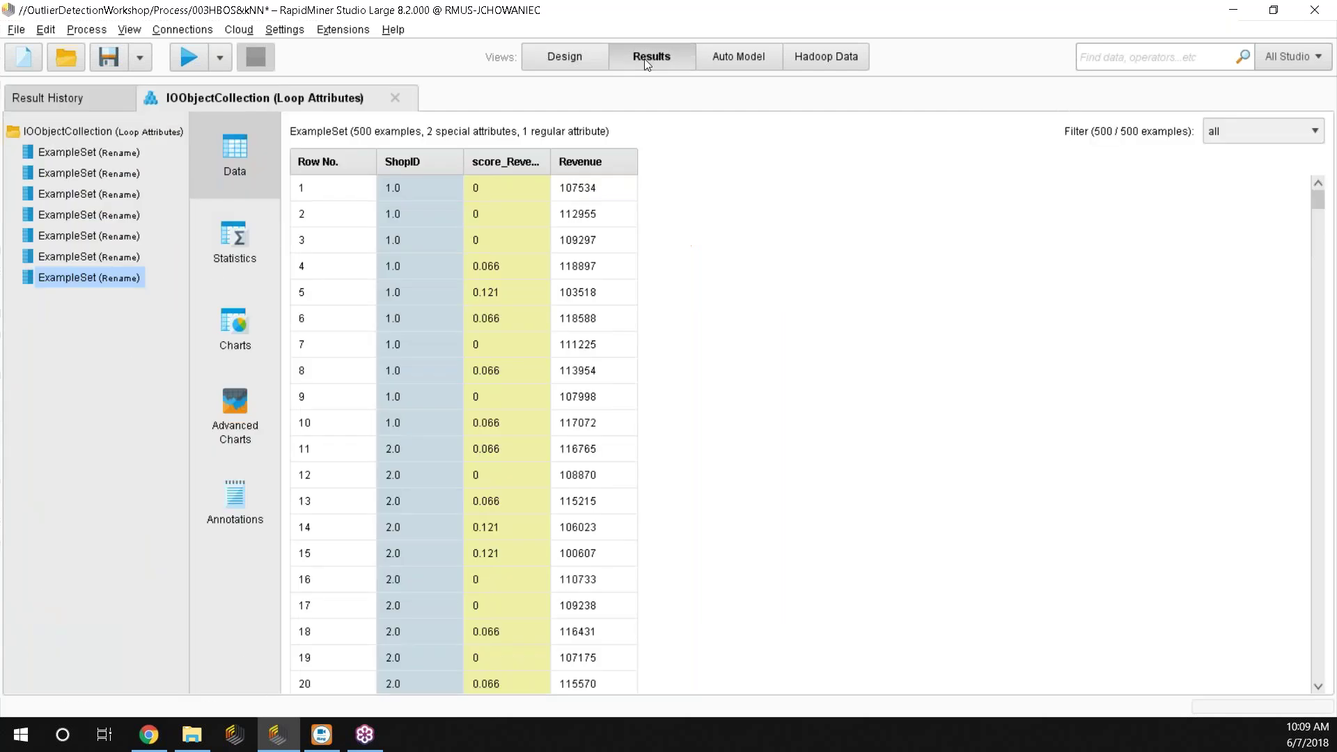
{"action": "left_click", "coordinate": [115, 153]}
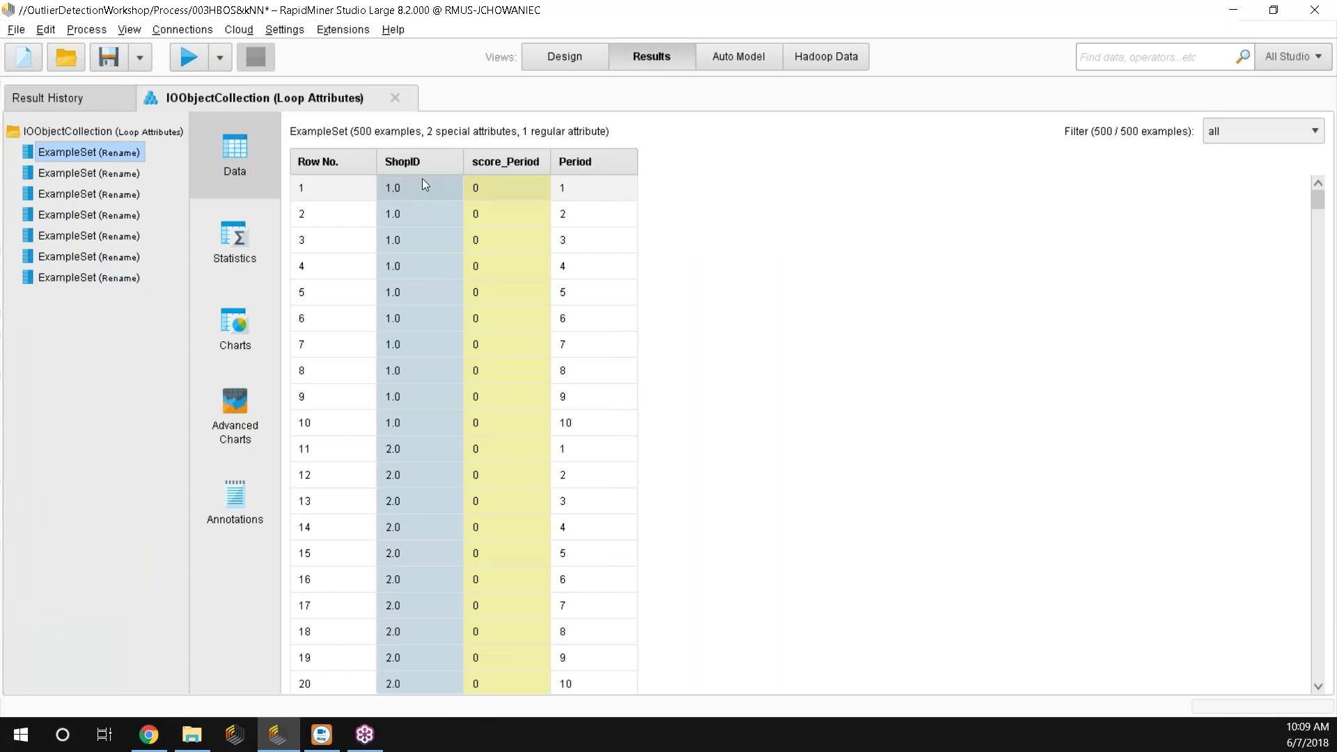
{"action": "left_click", "coordinate": [558, 57]}
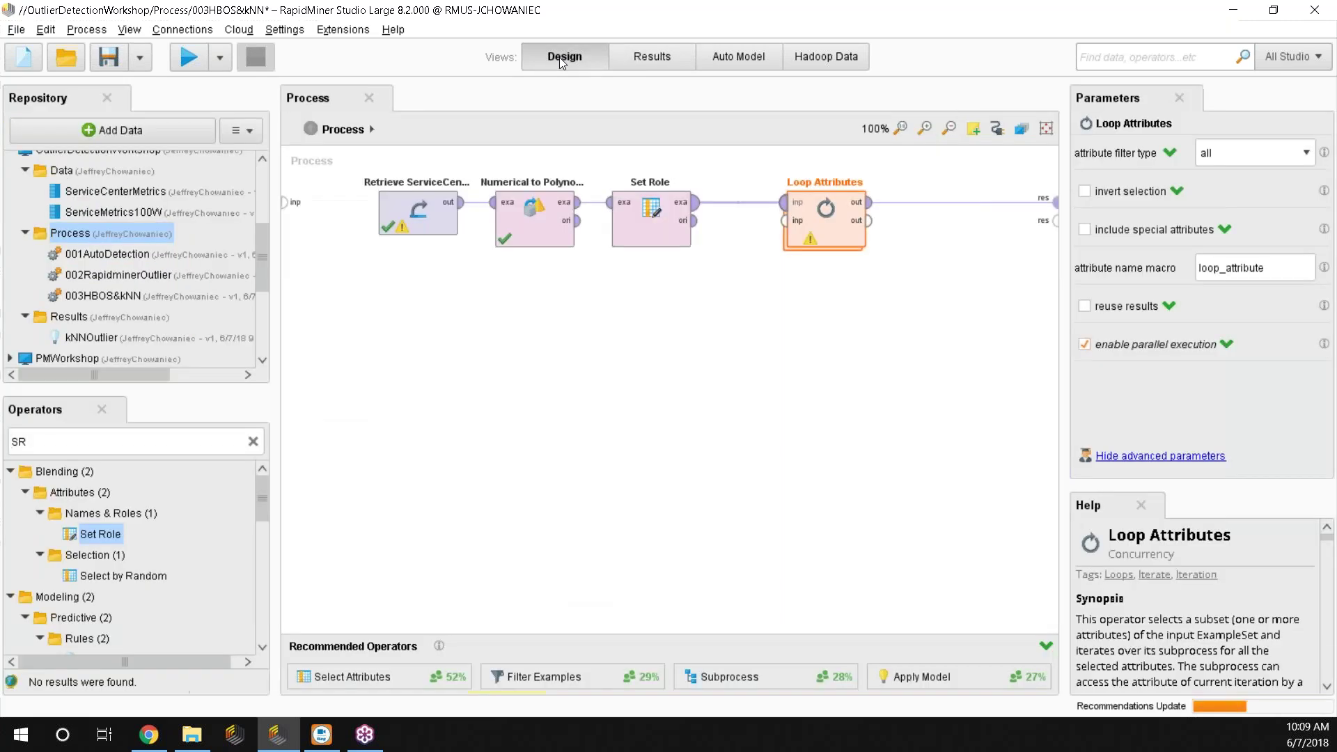
Inspect the settings of Set Role and Loop Attributes, plus the Rename operator inside the loop.
{"action": "left_click", "coordinate": [633, 223]}
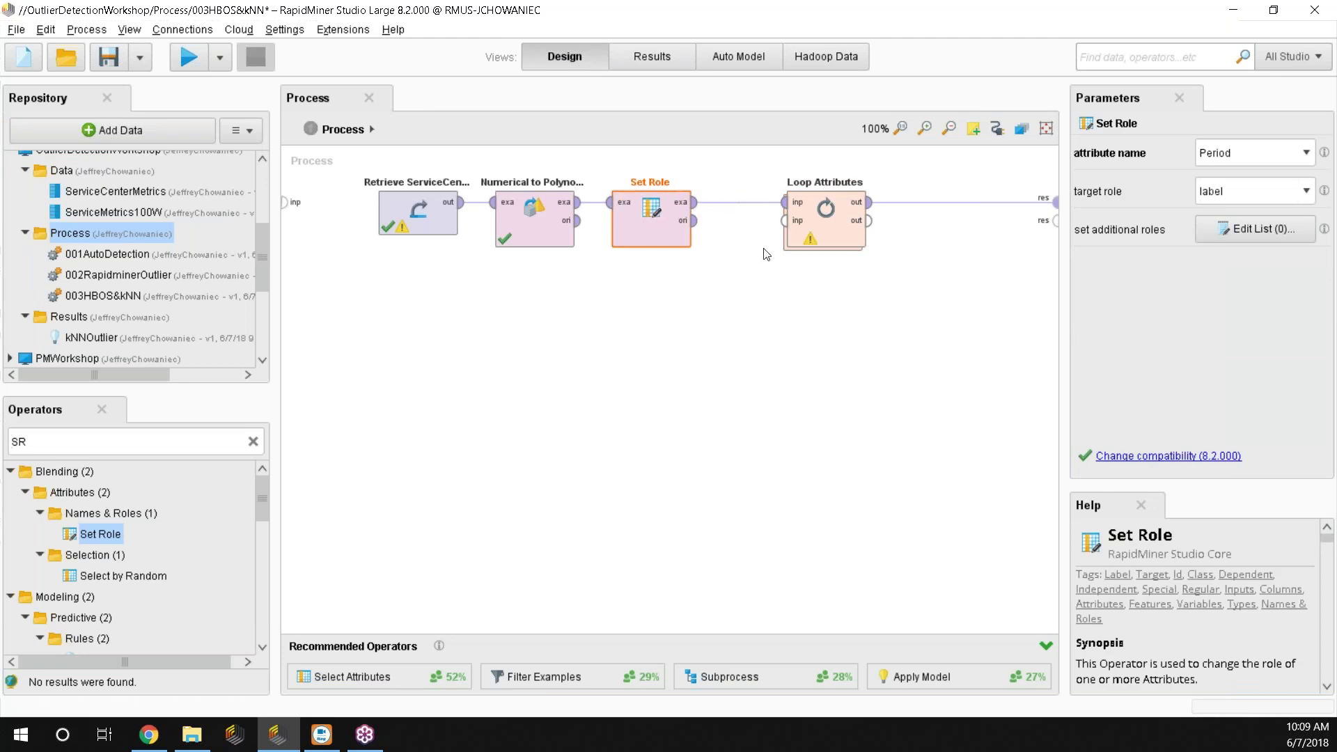
{"action": "left_click", "coordinate": [836, 226]}
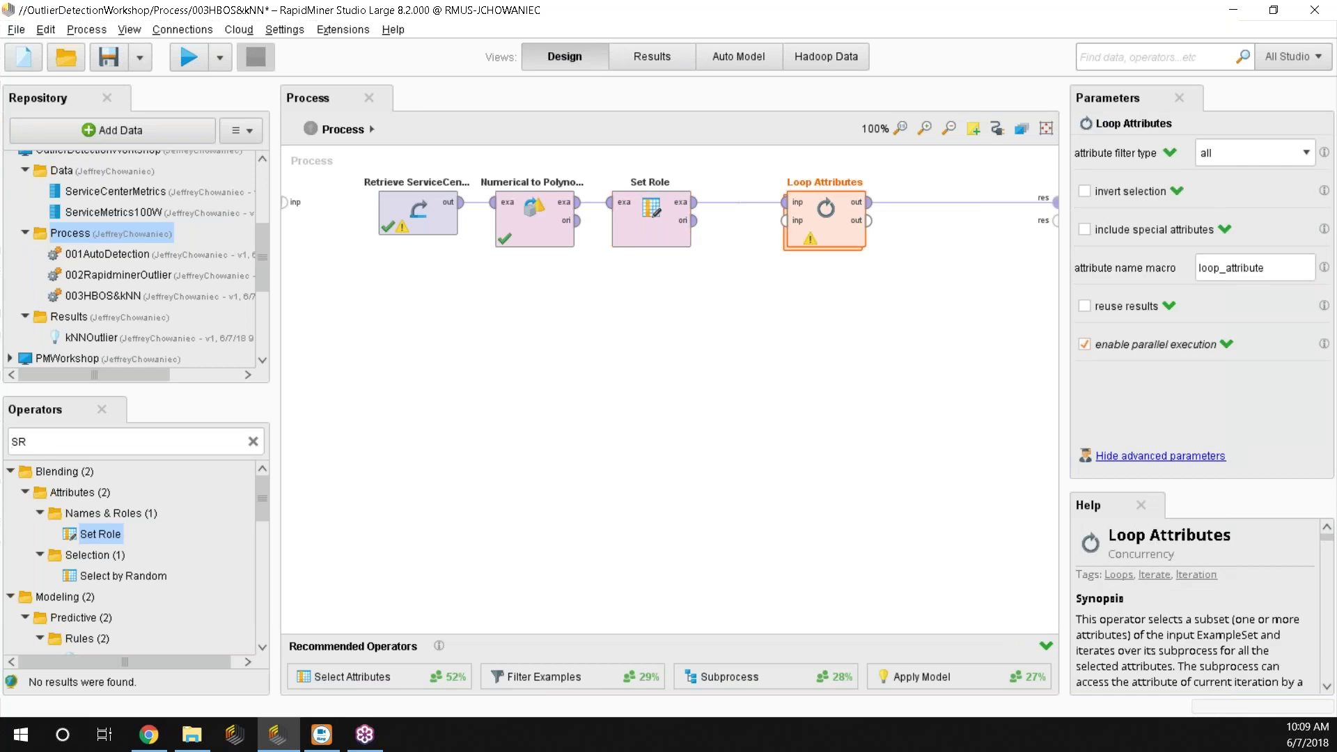
{"action": "double_click", "coordinate": [828, 230]}
{"action": "left_click", "coordinate": [711, 223]}
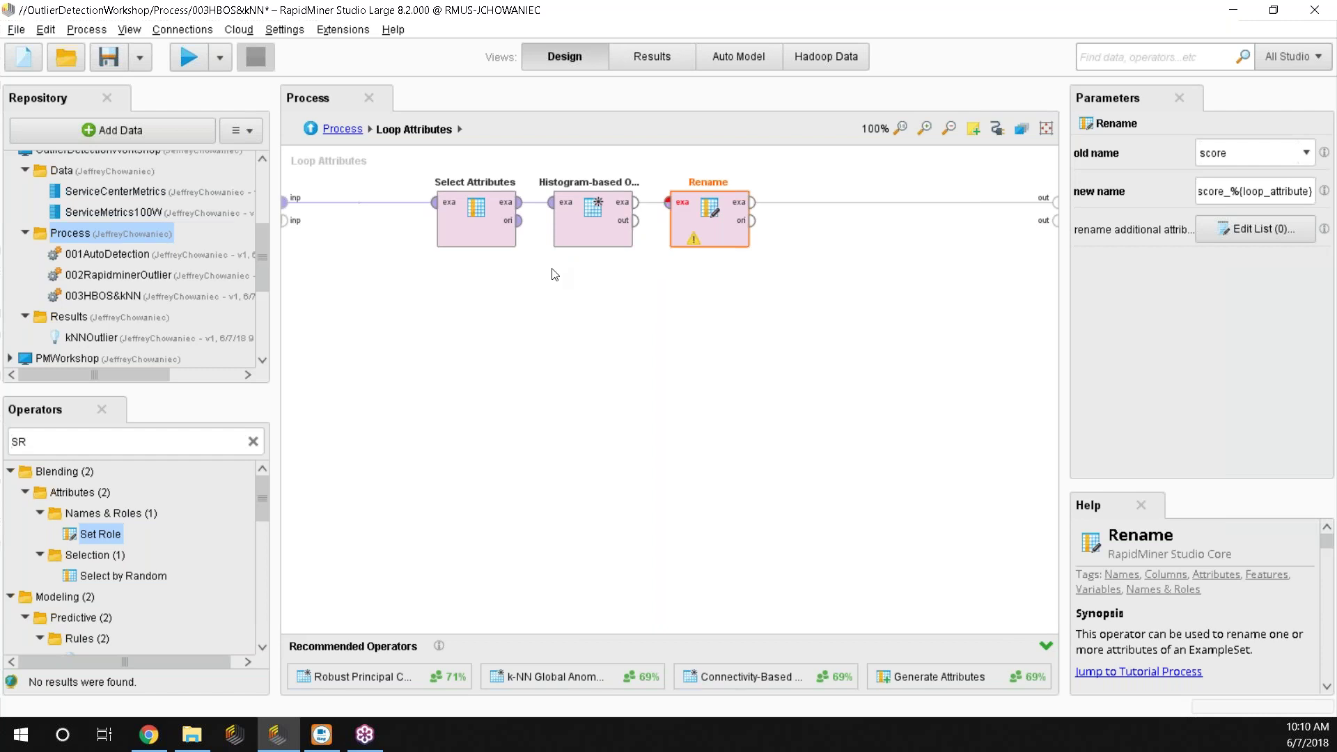
{"action": "left_click", "coordinate": [309, 129]}
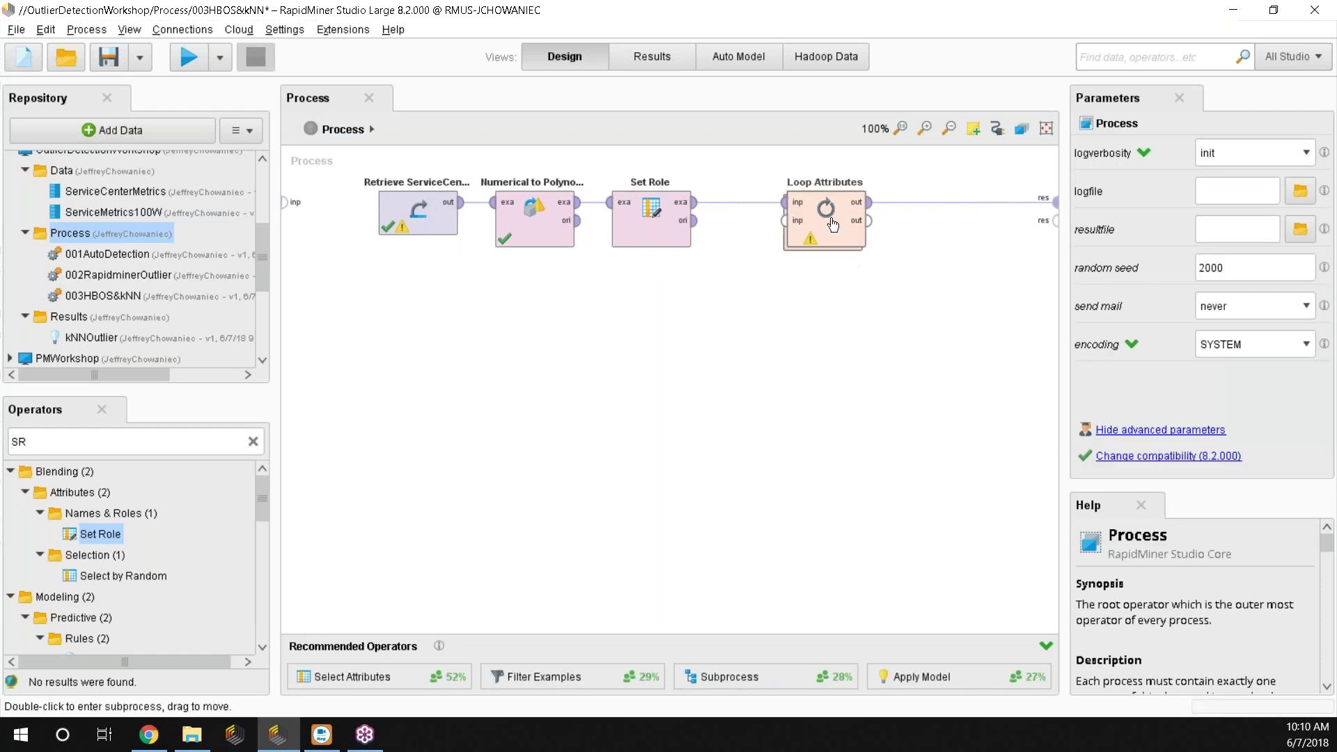
Try enabling the reuse results option on the Loop Attributes operator.
{"action": "left_click", "coordinate": [822, 237]}
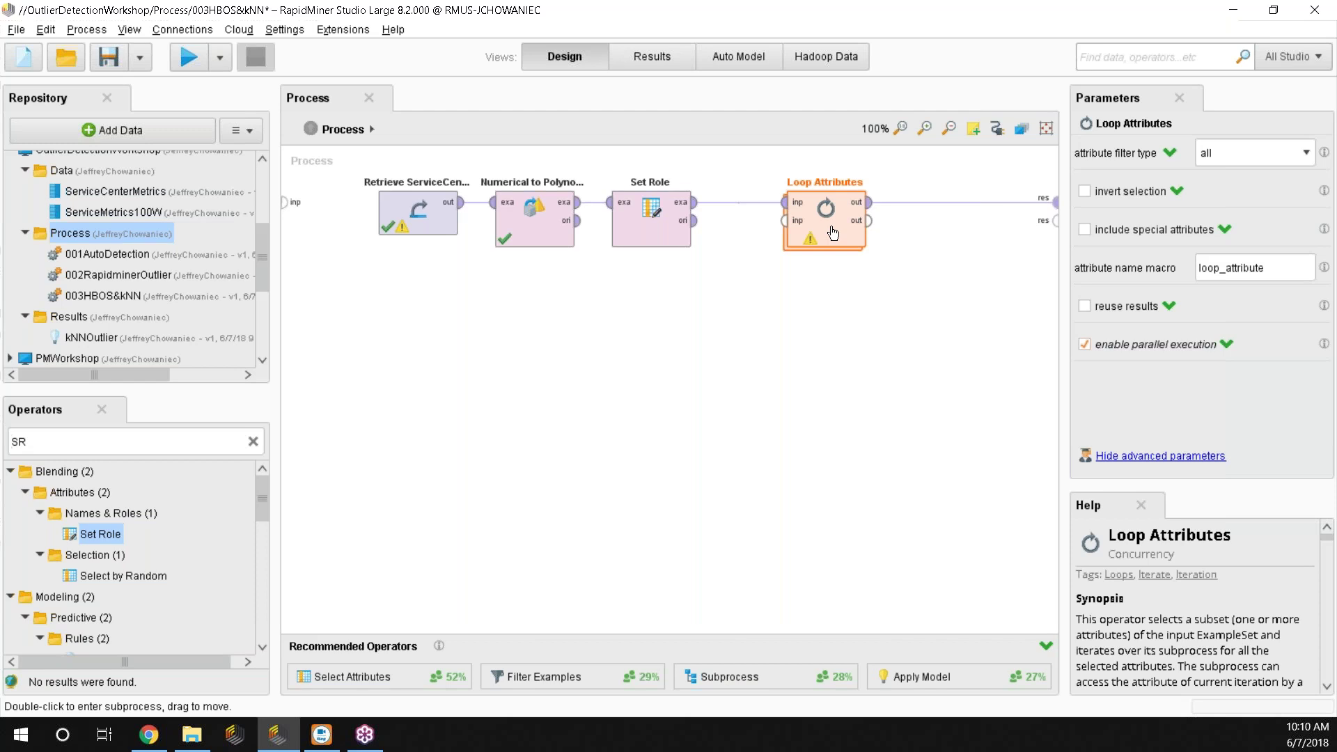
{"action": "left_click", "coordinate": [1115, 310]}
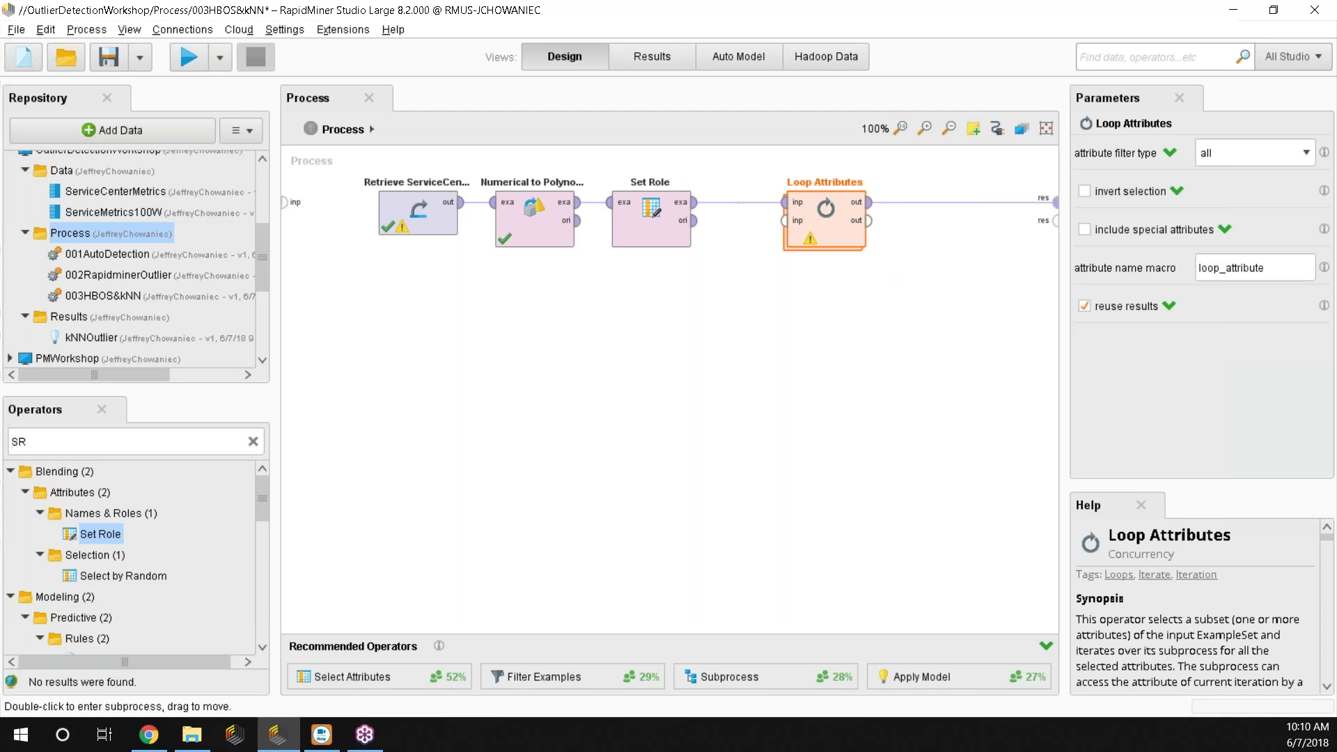
Insert a Set Role operator after Rename inside the Loop Attributes subprocess.
{"action": "double_click", "coordinate": [825, 226]}
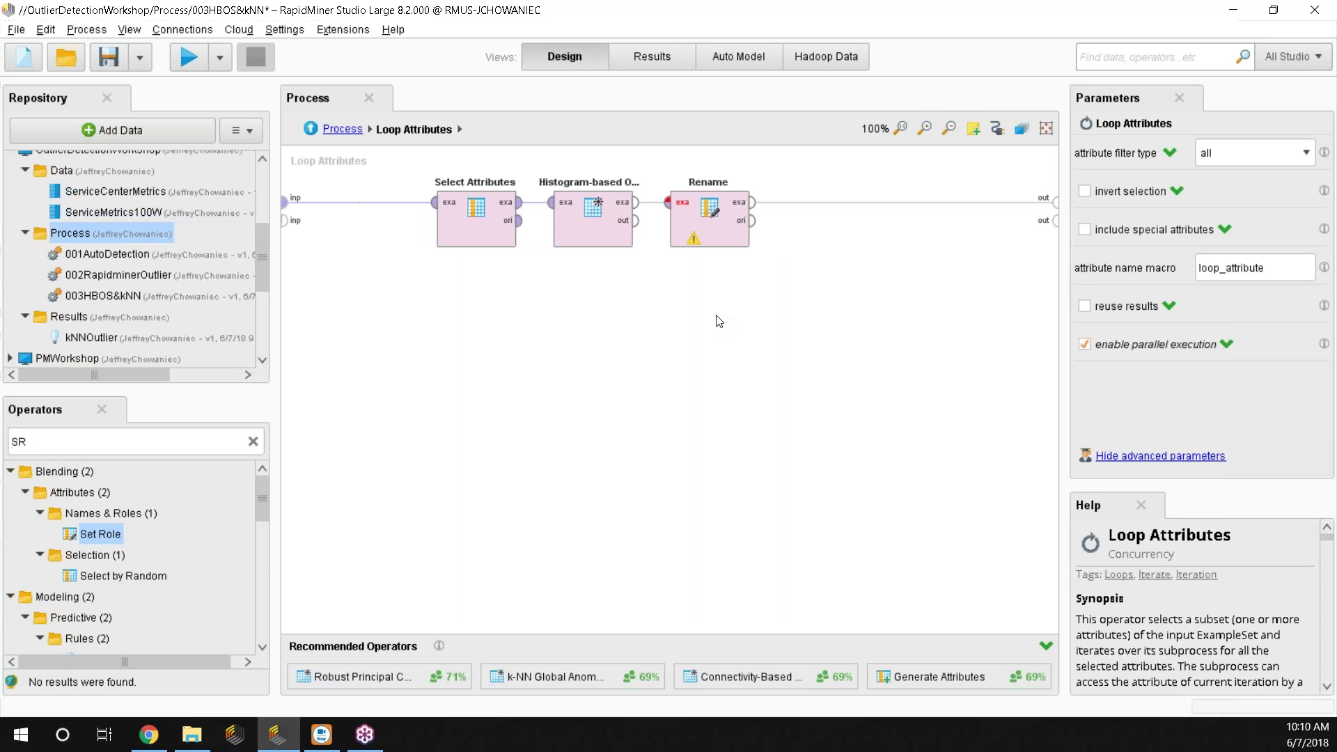
{"action": "left_click", "coordinate": [727, 230]}
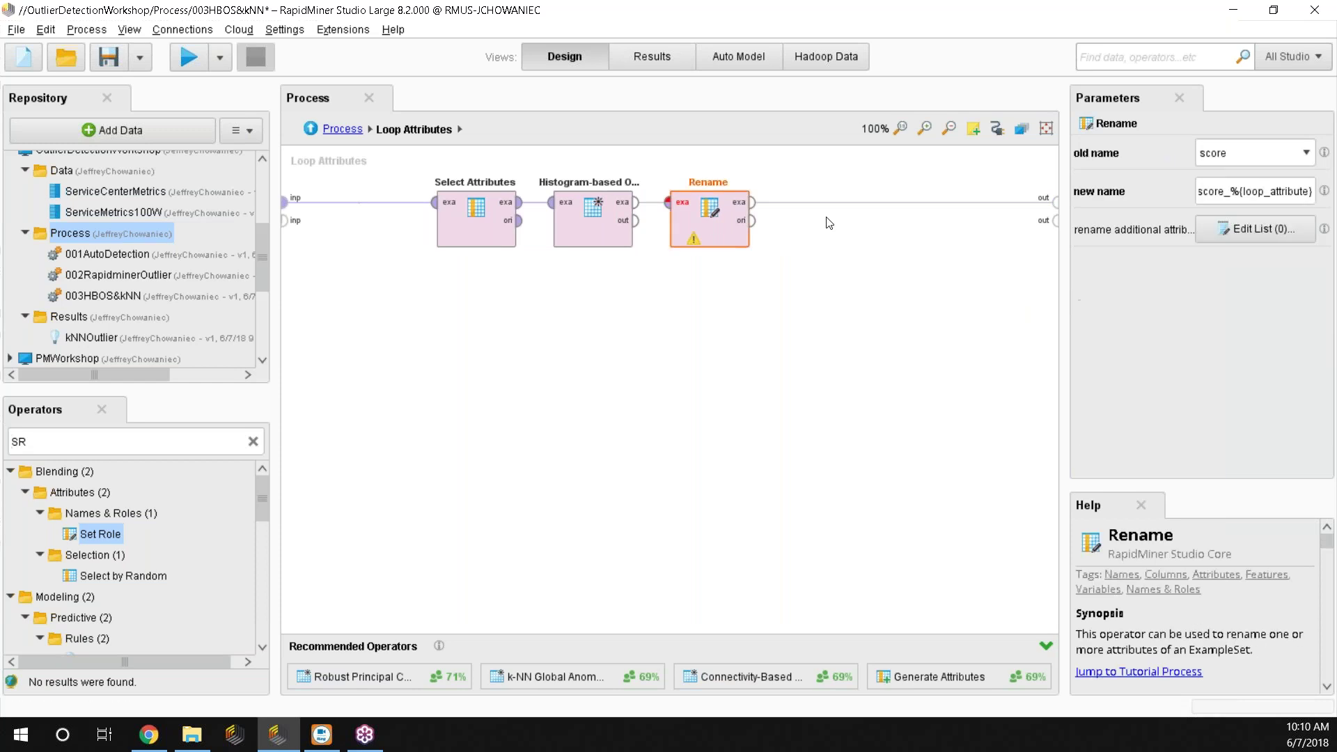
{"action": "left_click", "coordinate": [98, 437]}
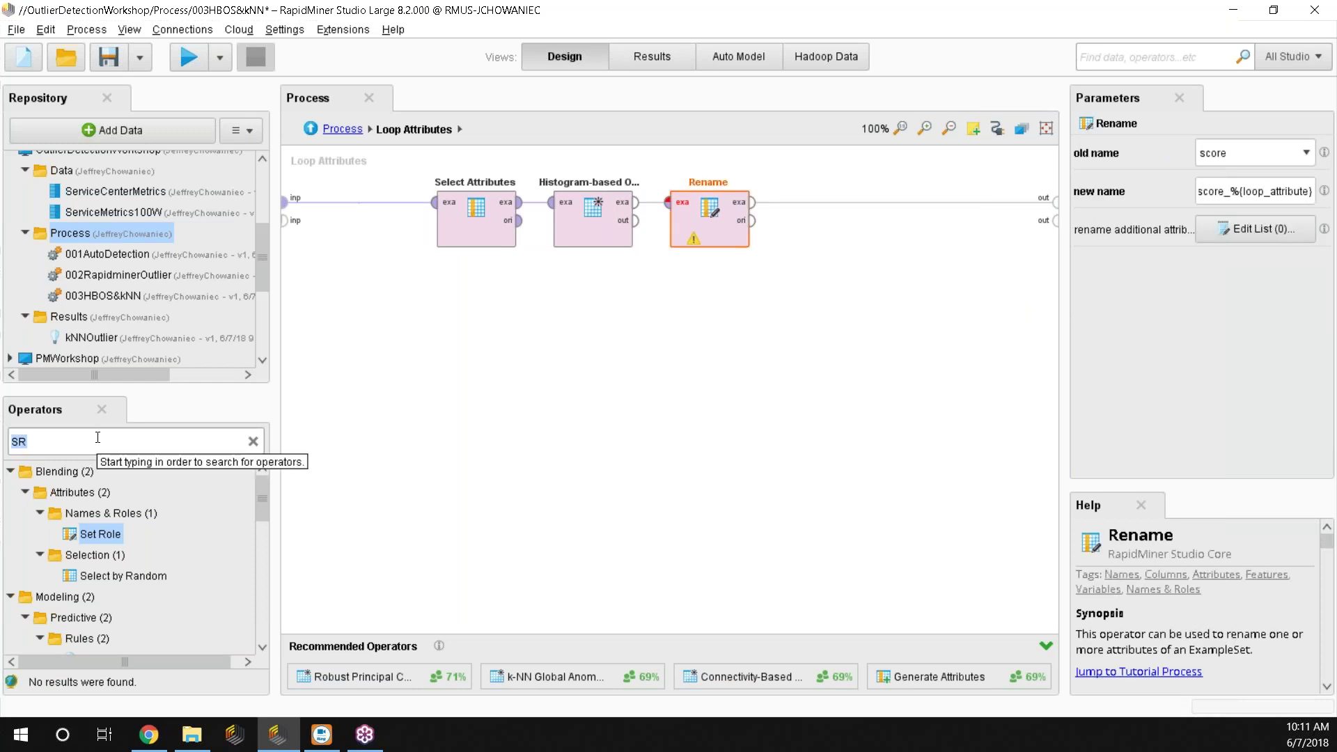
{"action": "left_click_drag", "start_coordinate": [120, 535], "coordinate": [864, 209]}
Set the attribute name of the loop's Set Role operator to score_%{loopattribute}, keeping the target role regular.
{"action": "left_click", "coordinate": [1282, 151]}
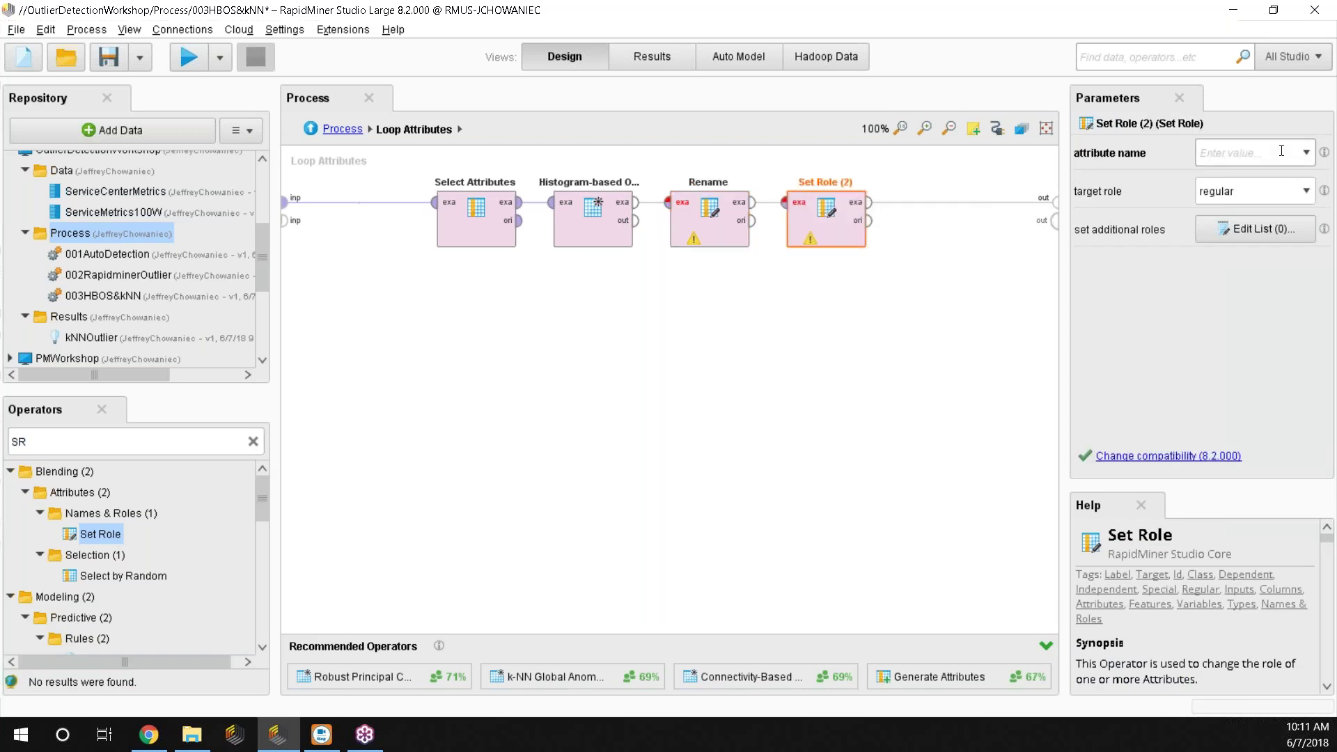
{"action": "type", "text": "score"}
{"action": "type", "text": "_"}
{"action": "type", "text": "%{l"}
{"action": "type", "text": "oop"}
{"action": "type", "text": "attribute"}
{"action": "type", "text": "}"}
{"action": "left_click", "coordinate": [870, 221]}
{"action": "right_click", "coordinate": [898, 348]}
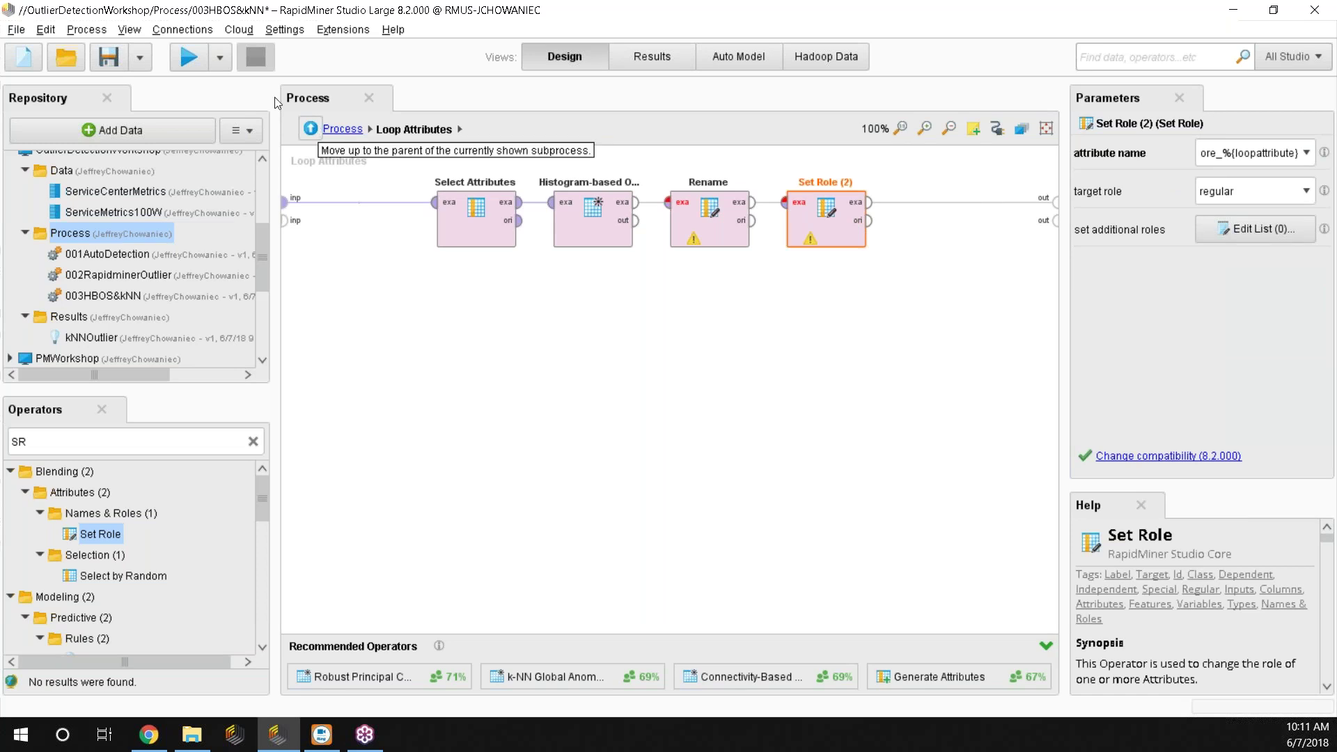
Test-run the process and correct the Set Role attribute name to score_%{loop_attribute}.
{"action": "left_click", "coordinate": [188, 57]}
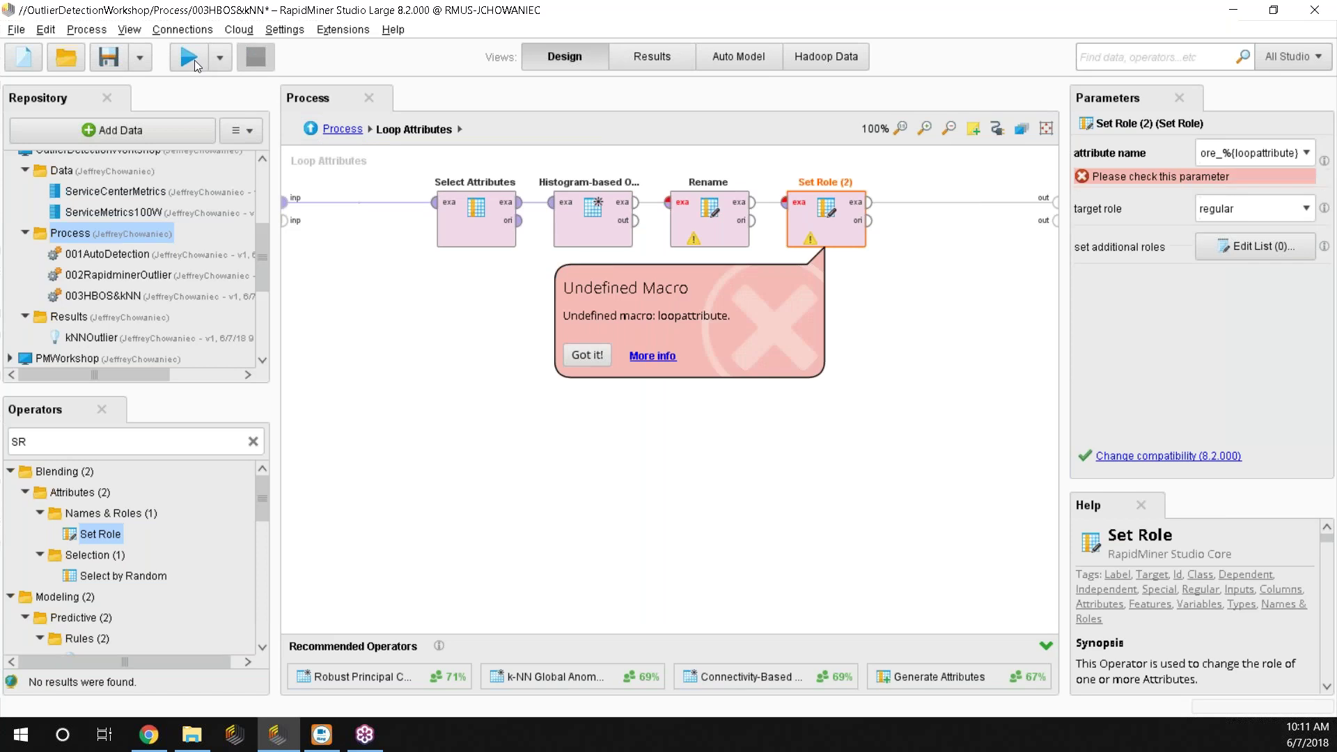
{"action": "left_click", "coordinate": [587, 355]}
{"action": "key", "text": "Left"}
{"action": "key", "text": "Left"}
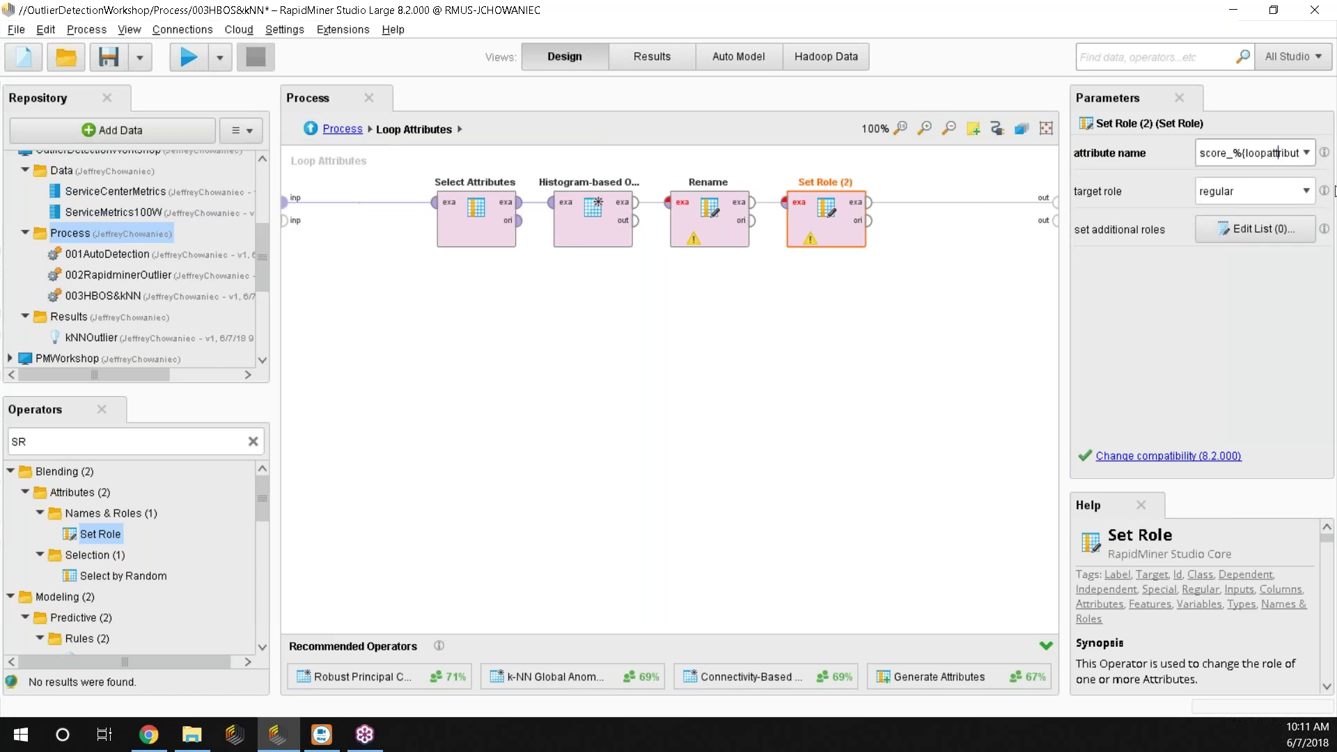
{"action": "type", "text": "_"}
Run the process and check roles and score columns in each example set from Part1 through Revenue.
{"action": "left_click", "coordinate": [190, 59]}
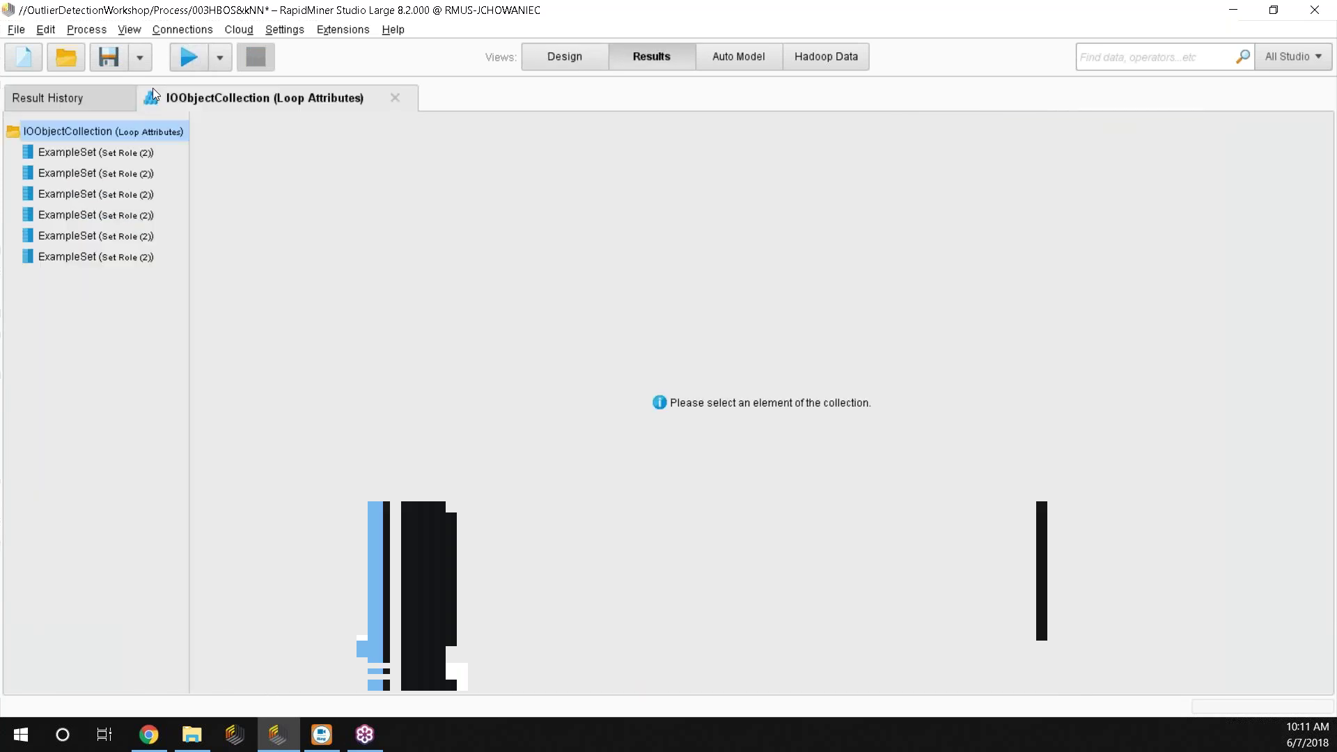
{"action": "left_click", "coordinate": [105, 172]}
{"action": "left_click", "coordinate": [110, 153]}
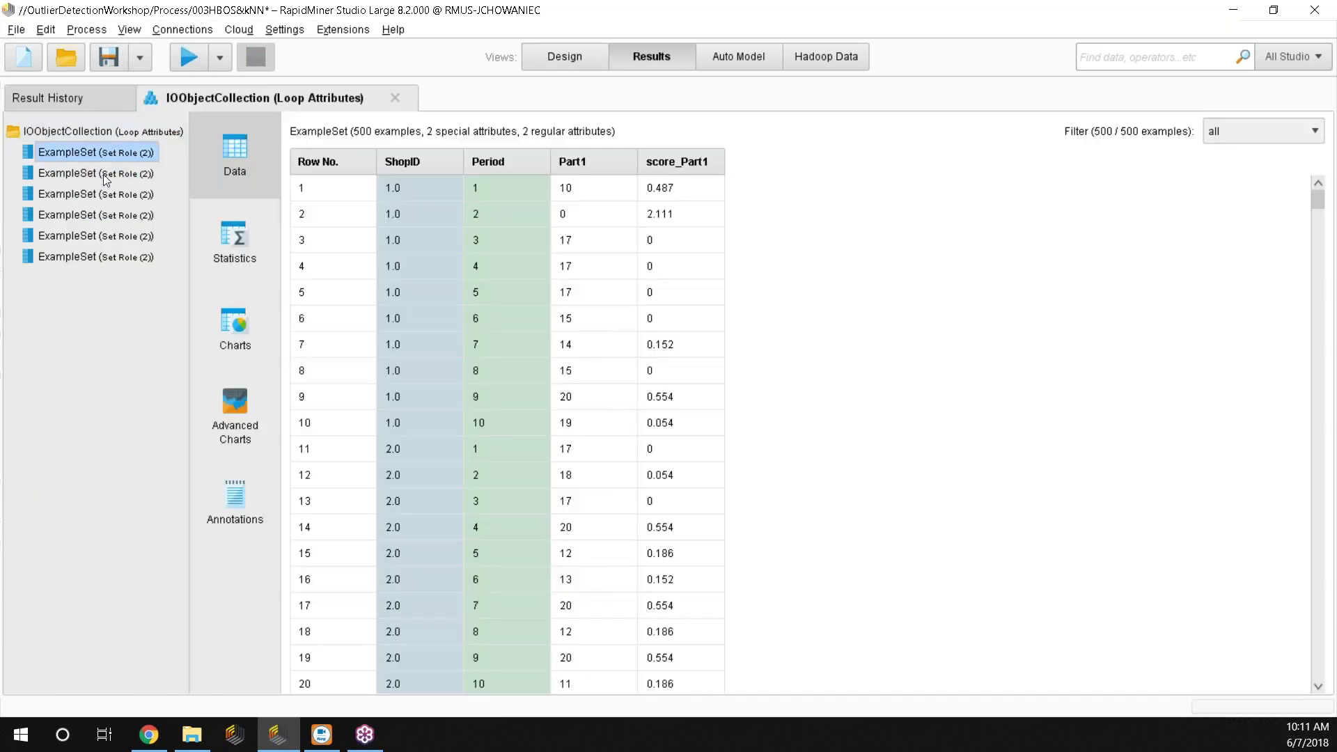
{"action": "left_click", "coordinate": [105, 178]}
{"action": "left_click", "coordinate": [100, 200]}
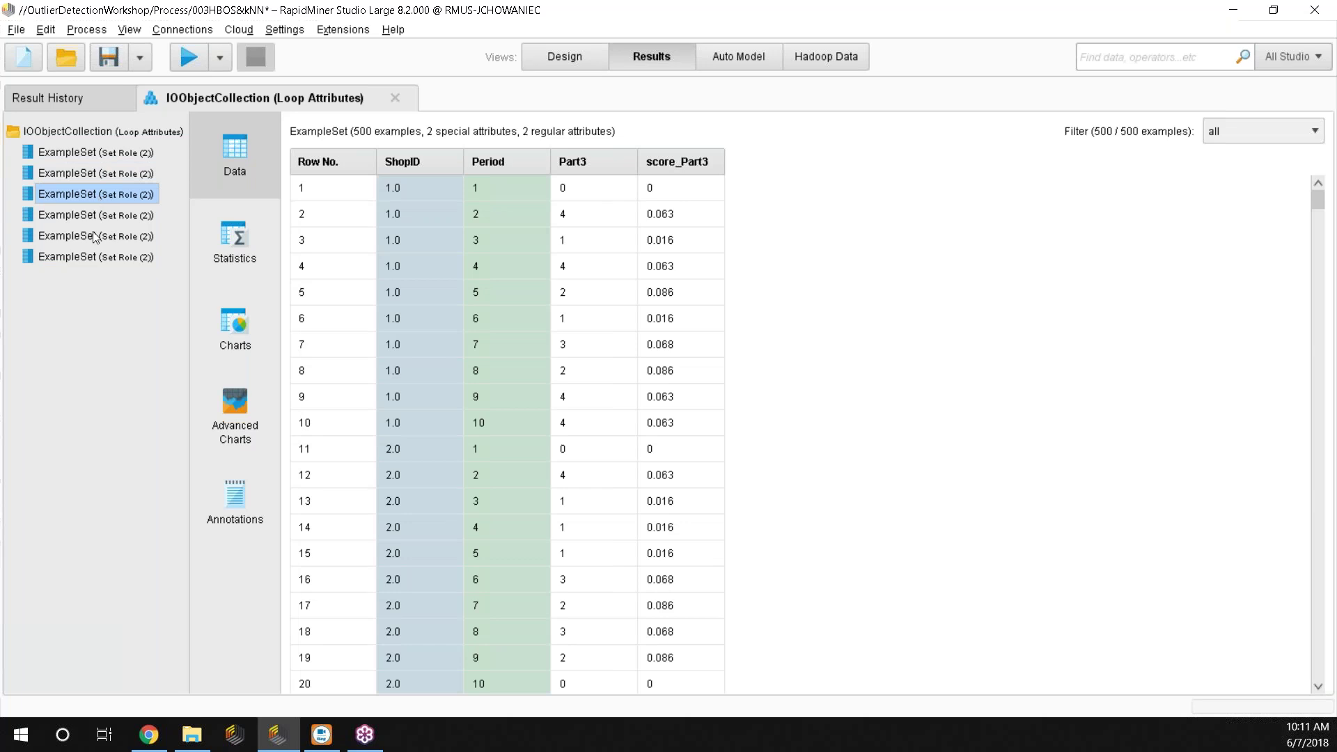
{"action": "left_click", "coordinate": [103, 216]}
{"action": "left_click", "coordinate": [103, 239]}
{"action": "left_click", "coordinate": [99, 258]}
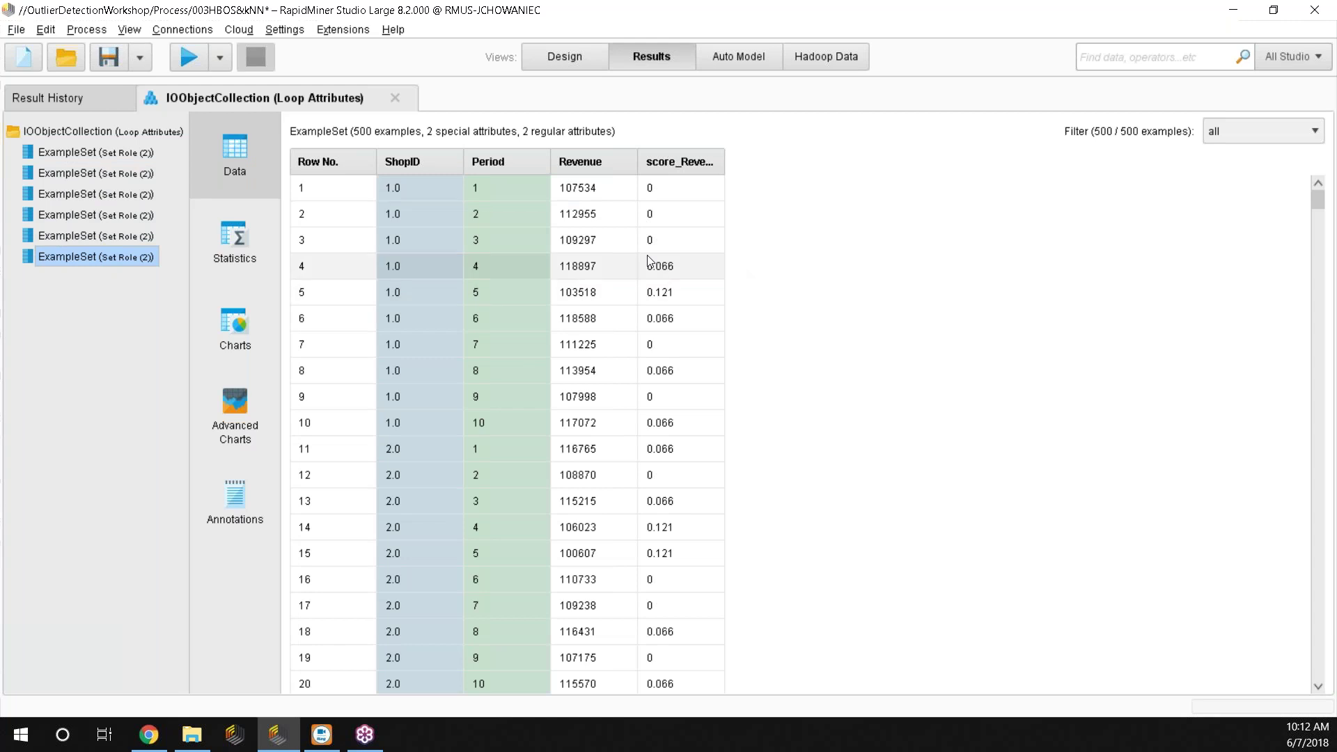
Enable reuse results on the Loop Attributes operator and rerun the process.
{"action": "left_click", "coordinate": [562, 60]}
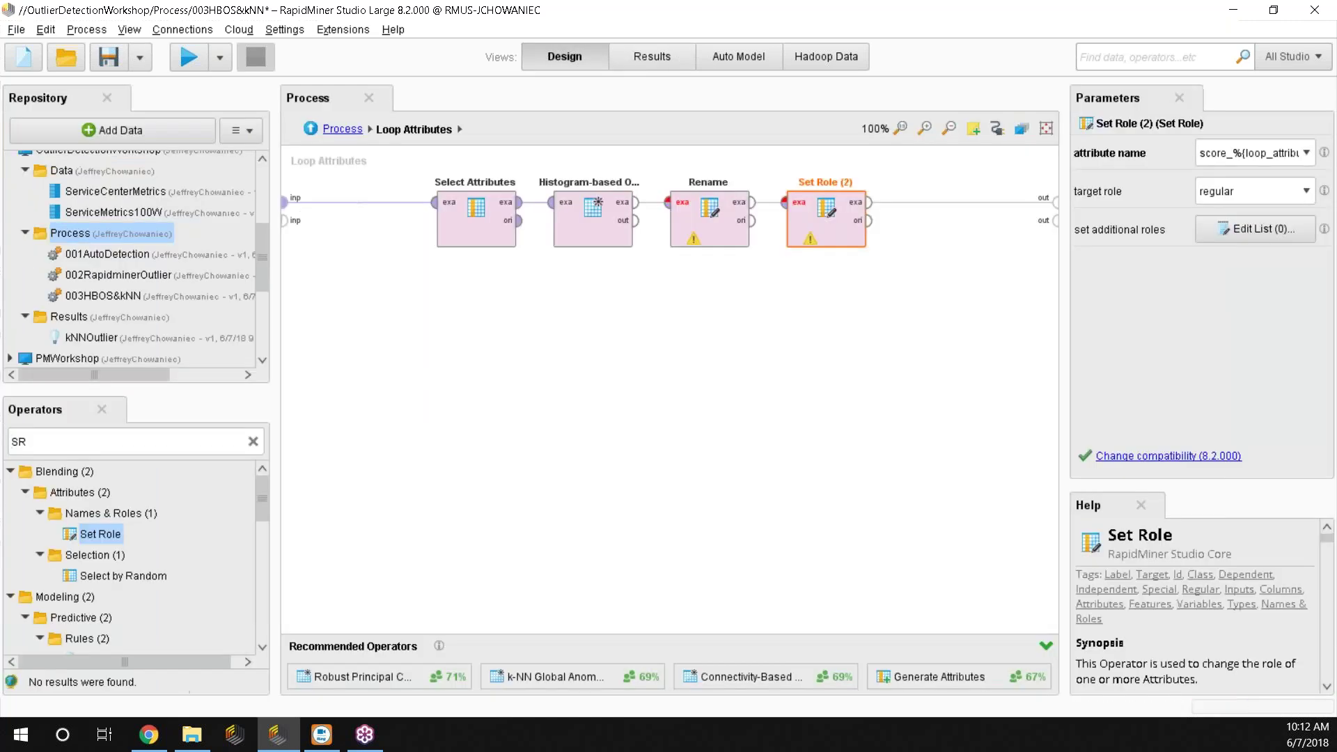
{"action": "left_click", "coordinate": [1100, 305]}
{"action": "left_click", "coordinate": [191, 60]}
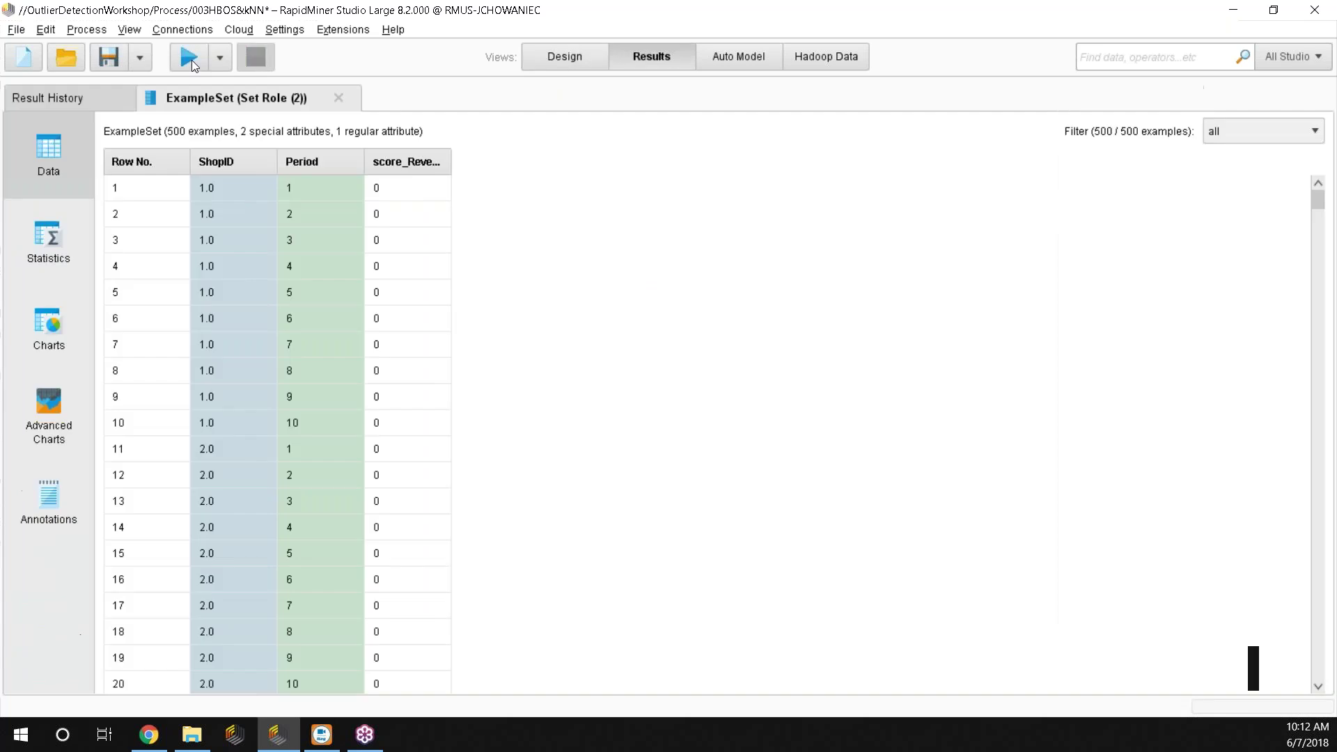
Examine the score column across the rows of the resulting single example set, and return to the process design.
{"action": "scroll", "coordinate": [240, 244], "scroll_direction": "down", "scroll_amount": 17}
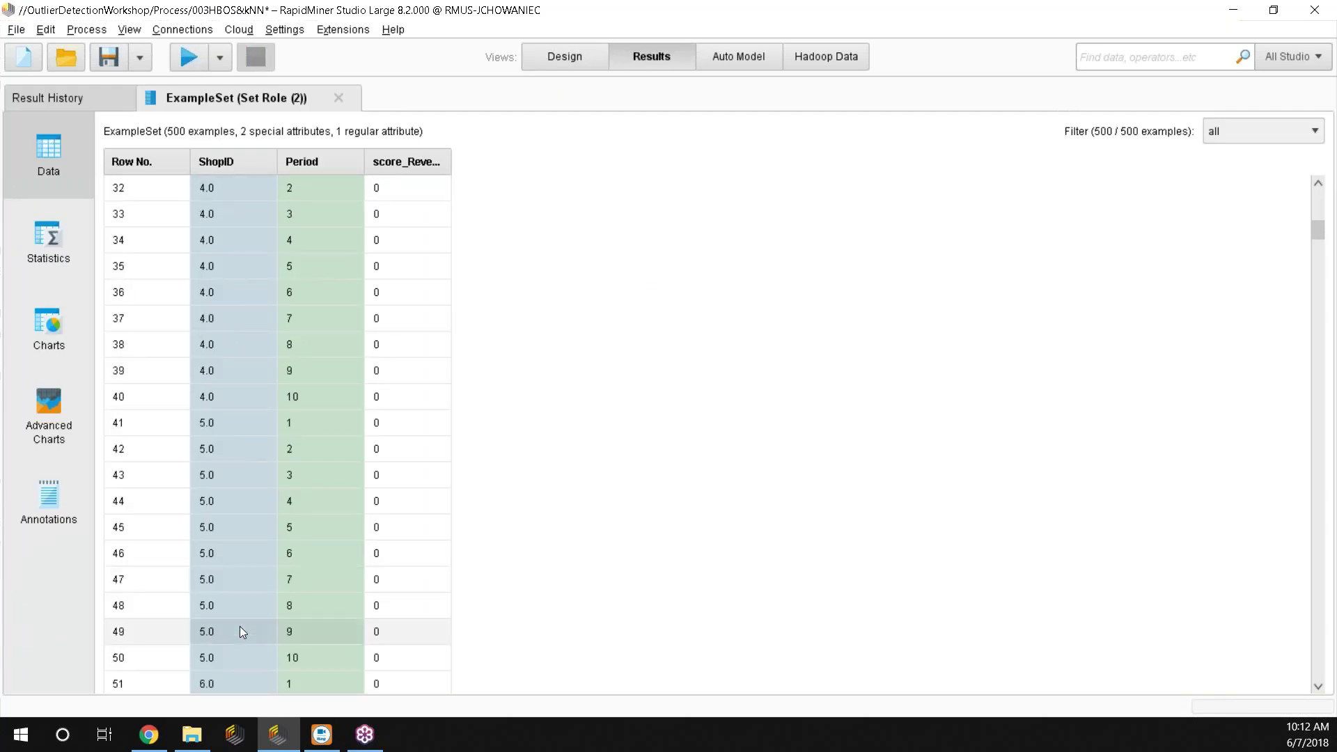
{"action": "scroll", "coordinate": [266, 583], "scroll_direction": "down", "scroll_amount": 20}
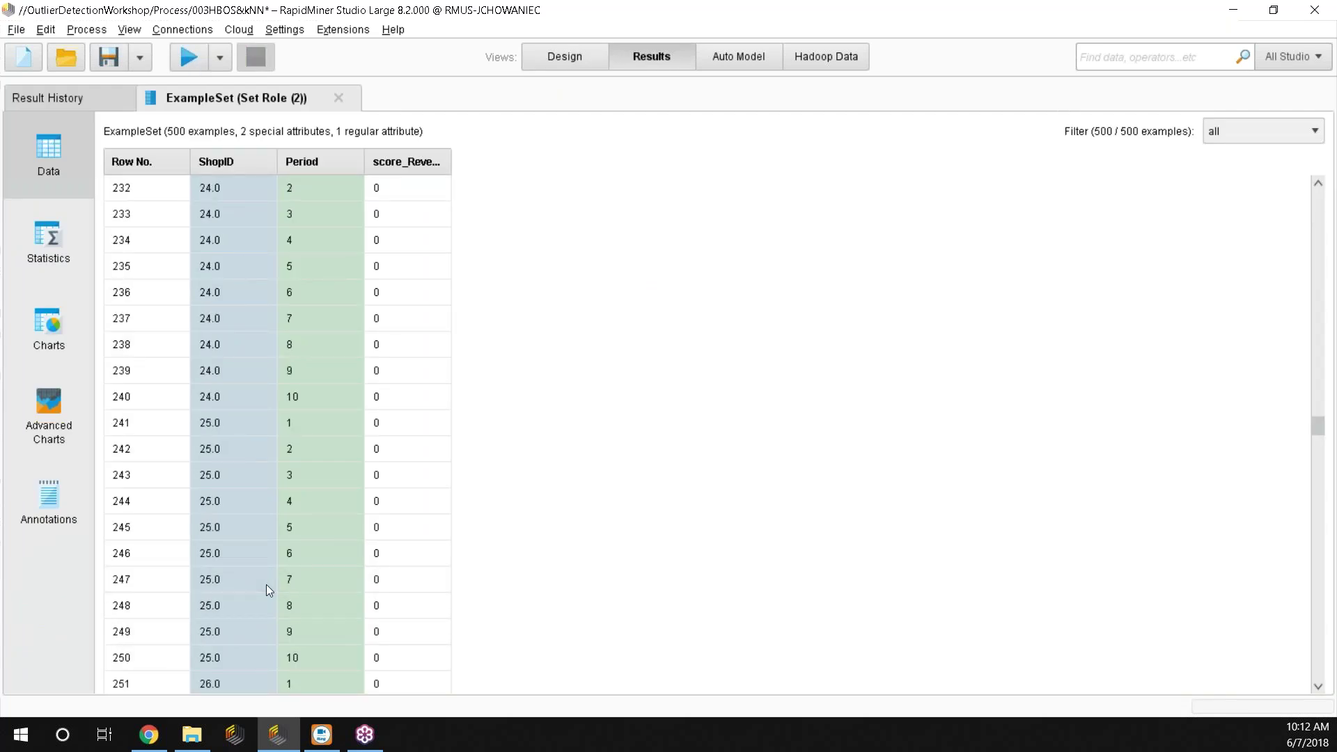
{"action": "scroll", "coordinate": [266, 584], "scroll_direction": "up", "scroll_amount": 20}
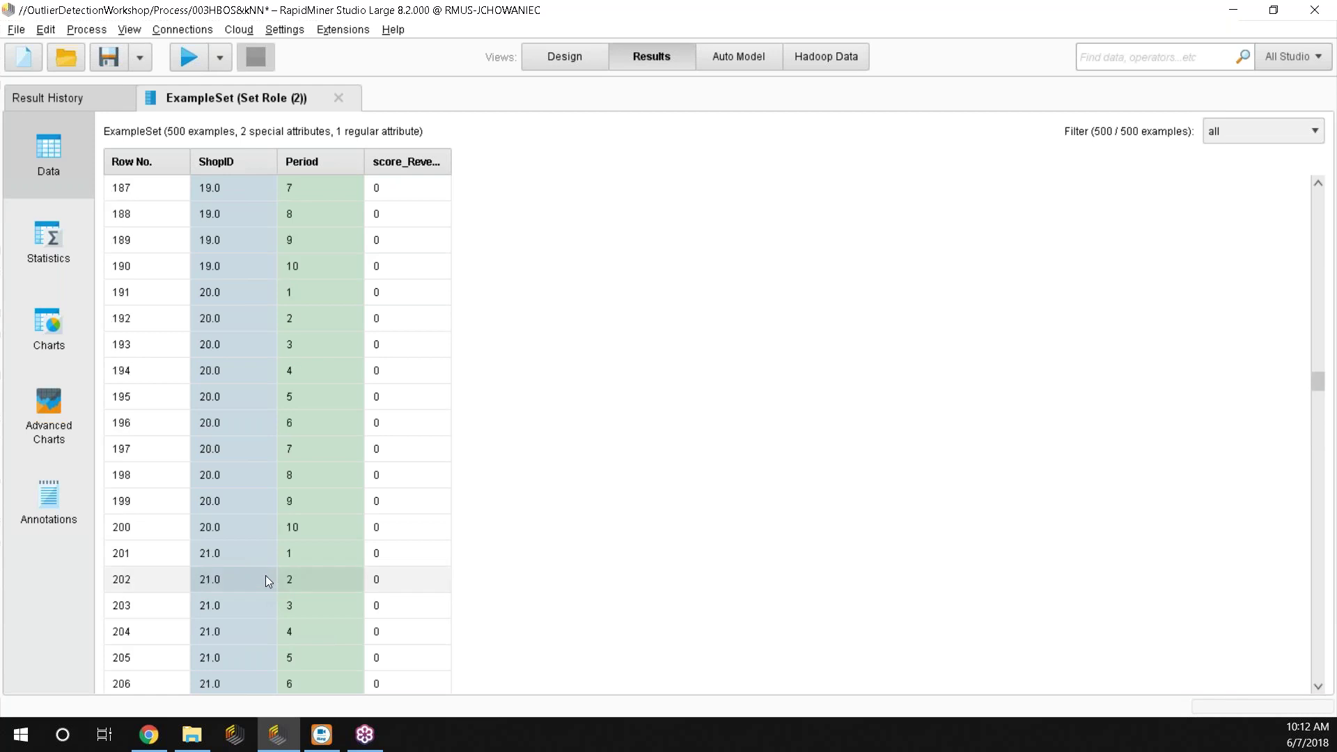
{"action": "scroll", "coordinate": [279, 550], "scroll_direction": "up", "scroll_amount": 6}
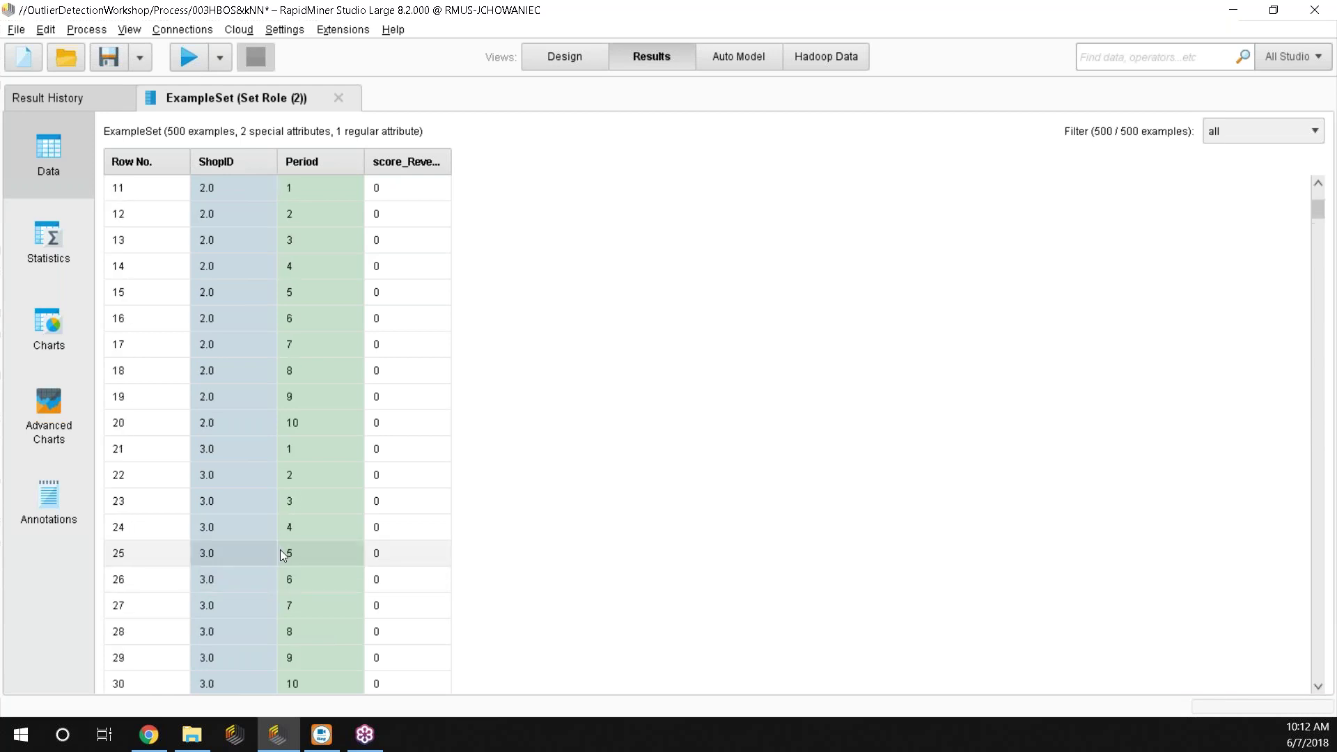
{"action": "left_click", "coordinate": [582, 57]}
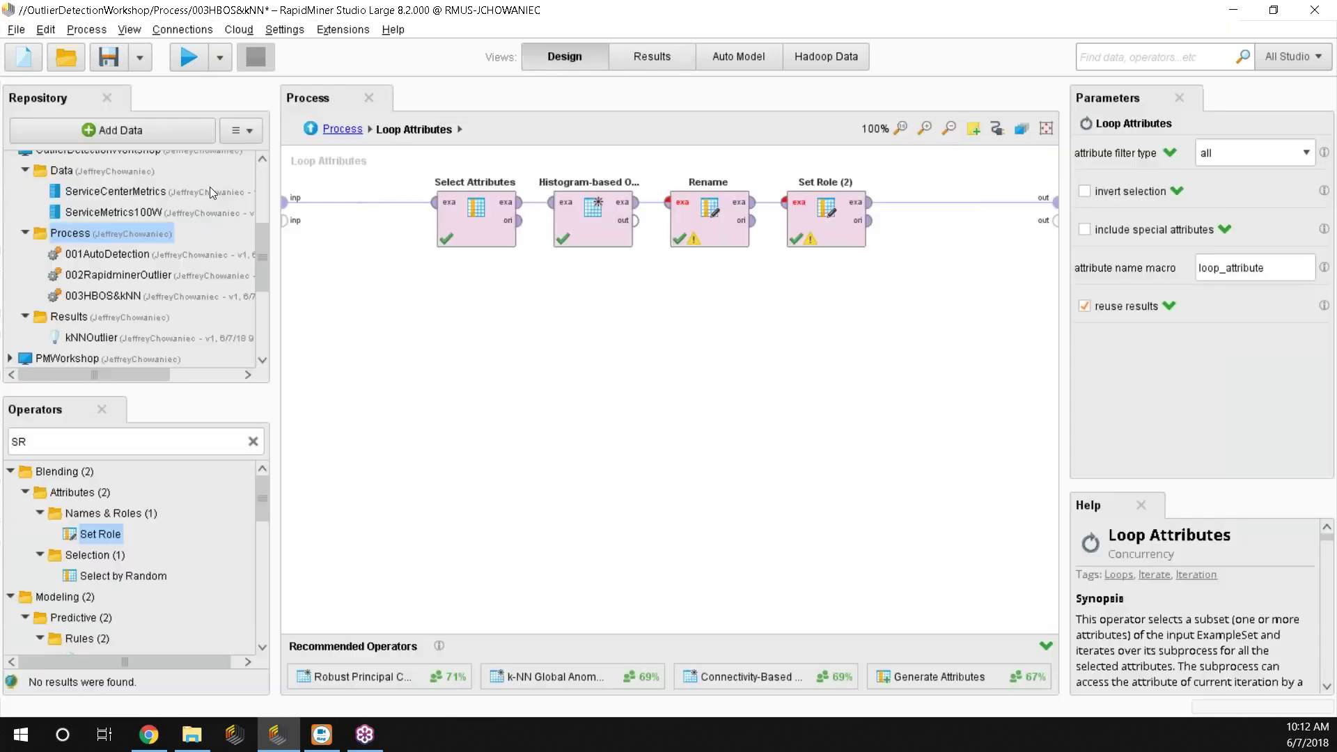
Disable reuse results on the Loop Attributes operator, and move the operator closer to Set Role in the main process.
{"action": "left_click", "coordinate": [837, 220]}
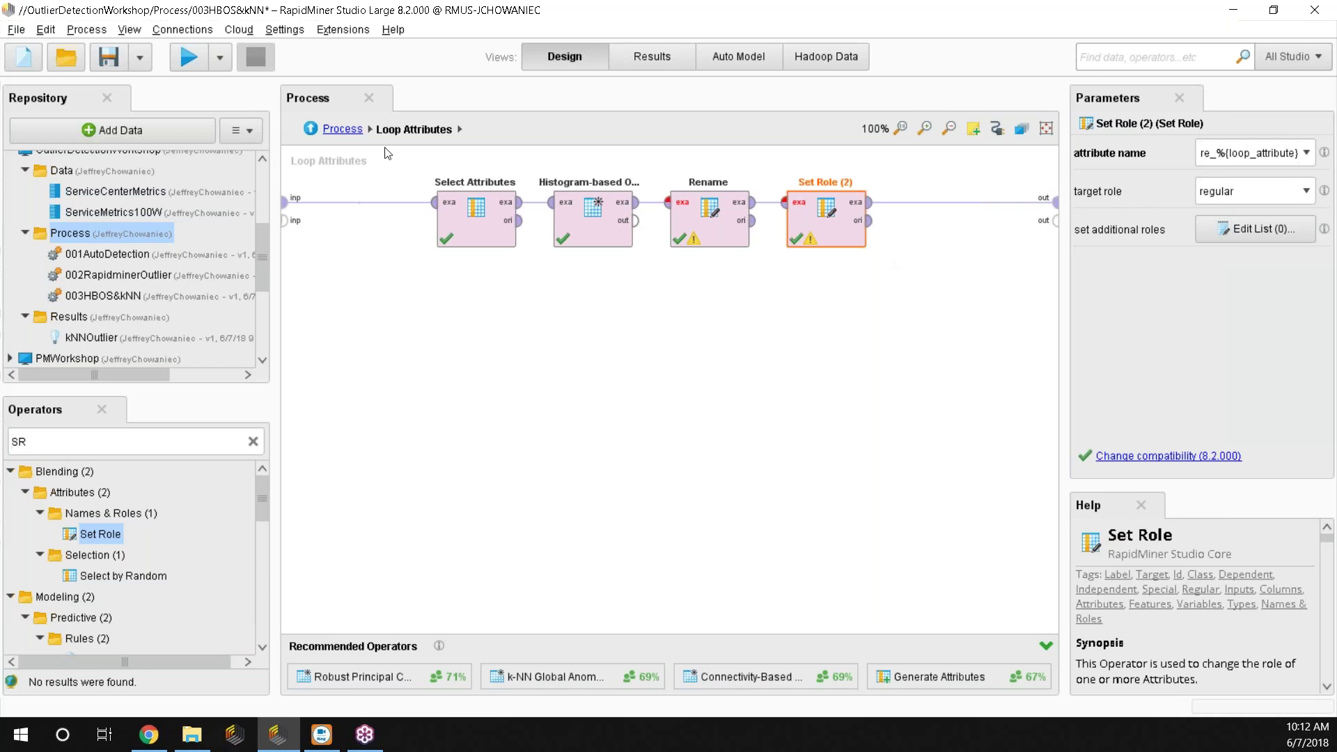
{"action": "left_click", "coordinate": [816, 275]}
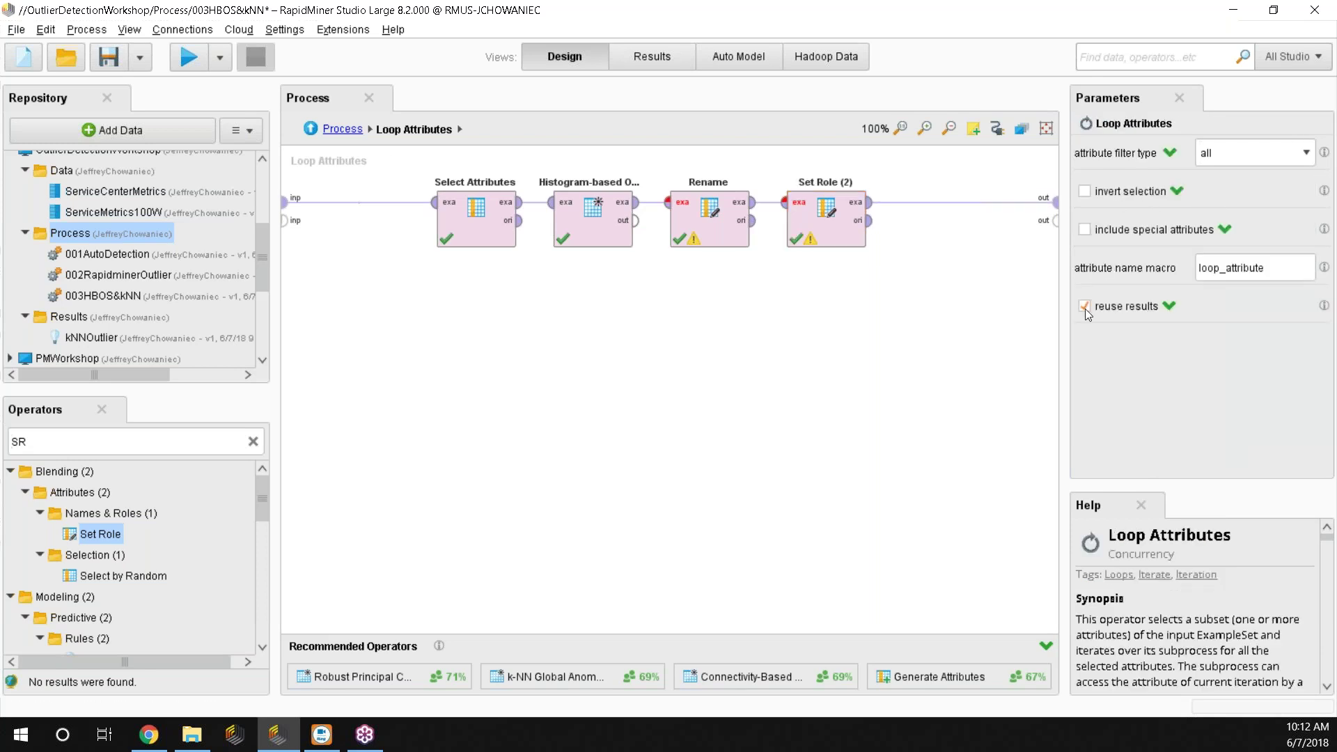
{"action": "left_click", "coordinate": [311, 130]}
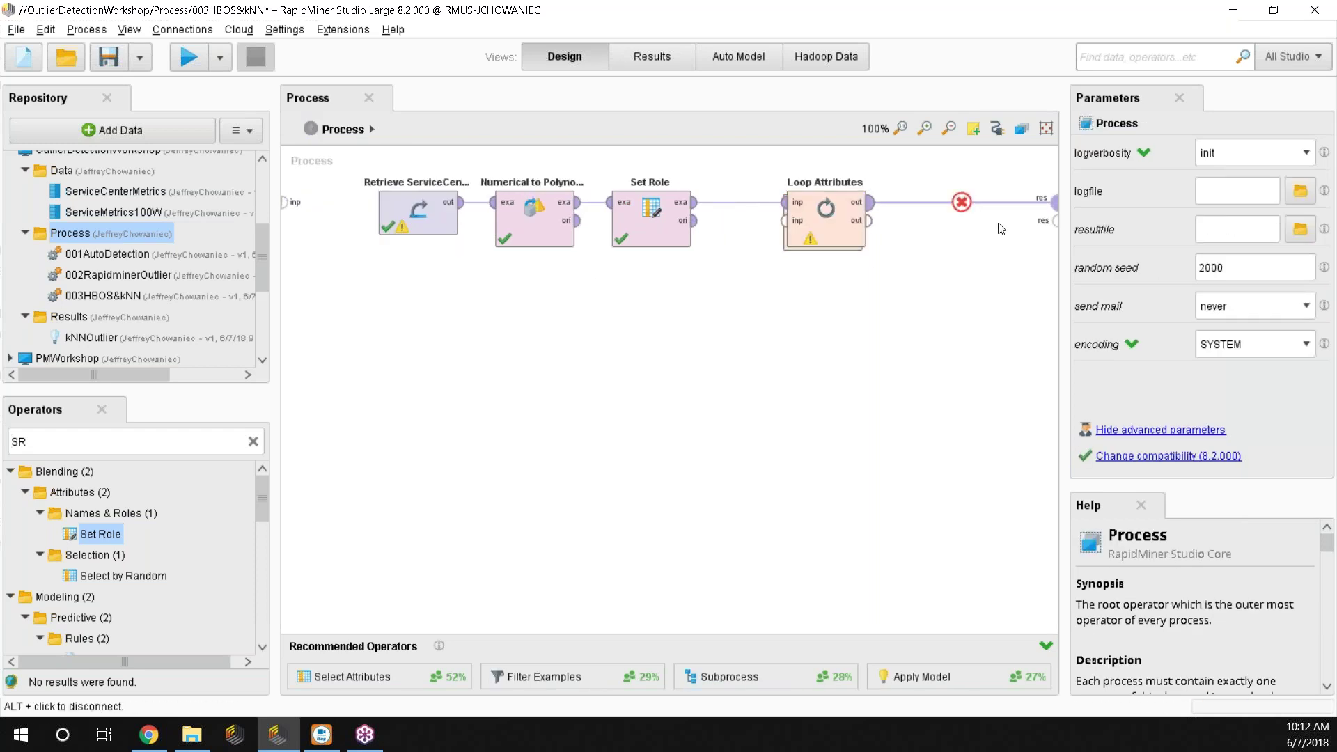
{"action": "left_click", "coordinate": [252, 443]}
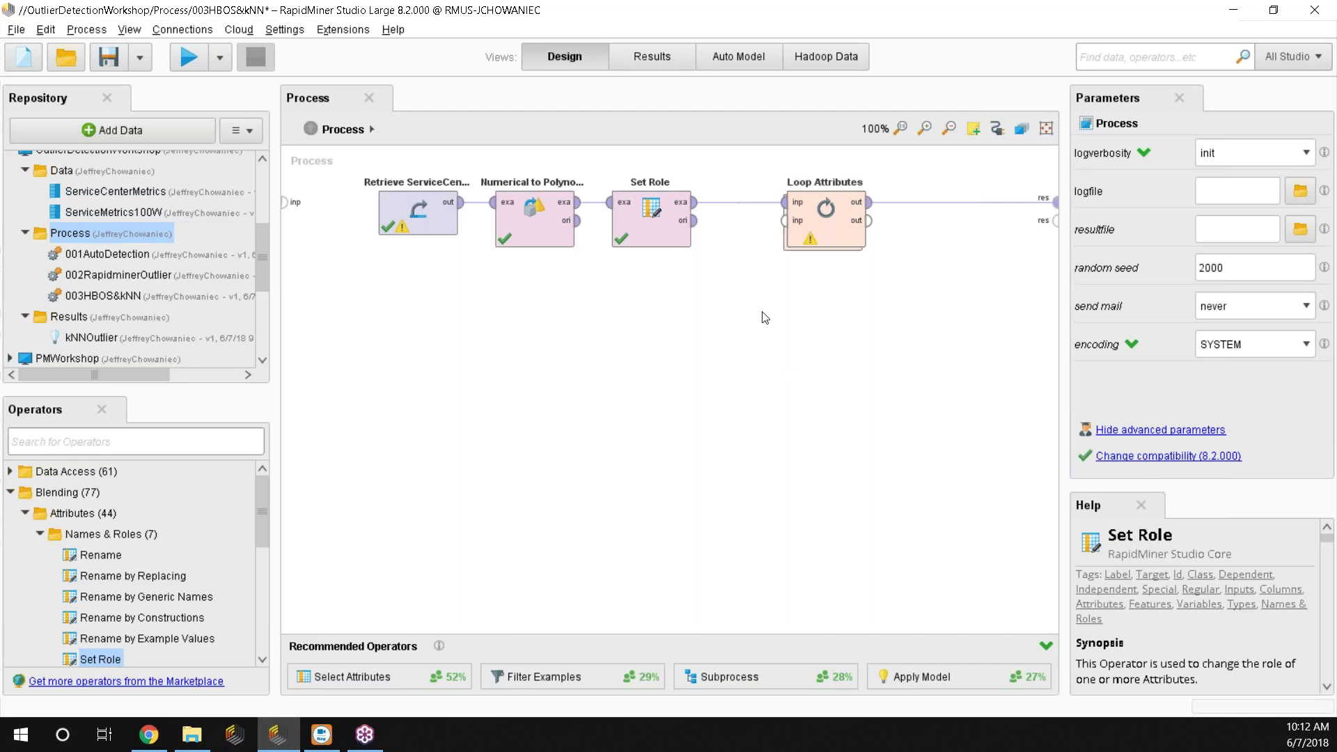
{"action": "left_click_drag", "start_coordinate": [837, 228], "coordinate": [779, 228]}
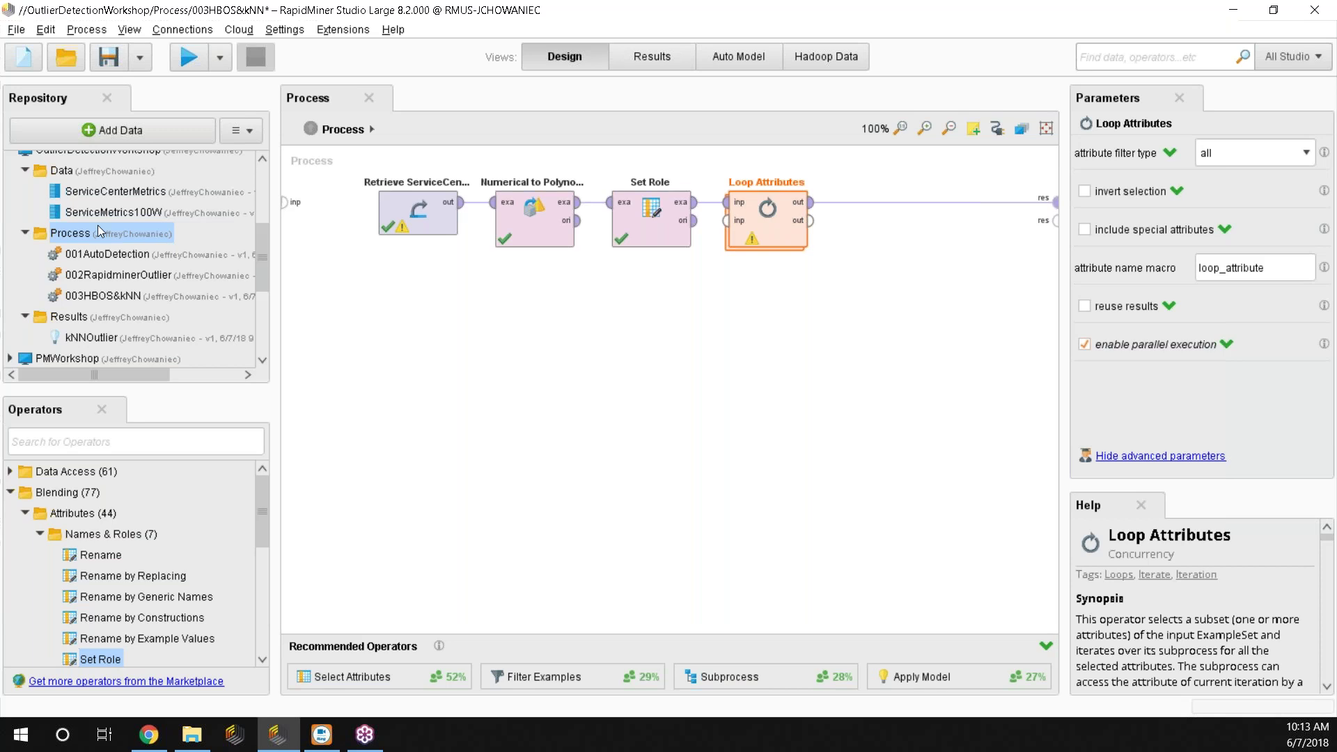
Store the process in the repository's Process folder under the name 004HBOSLoop.
{"action": "right_click", "coordinate": [62, 236]}
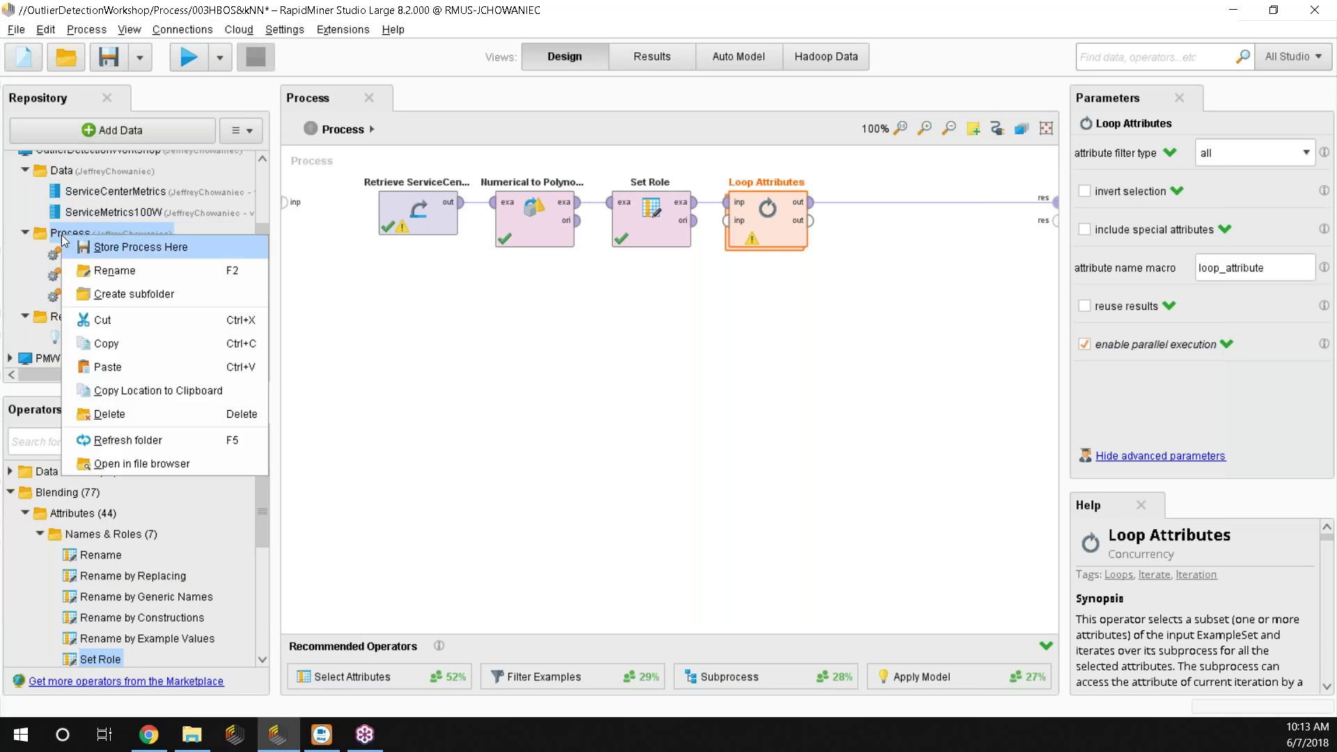
{"action": "left_click", "coordinate": [101, 250]}
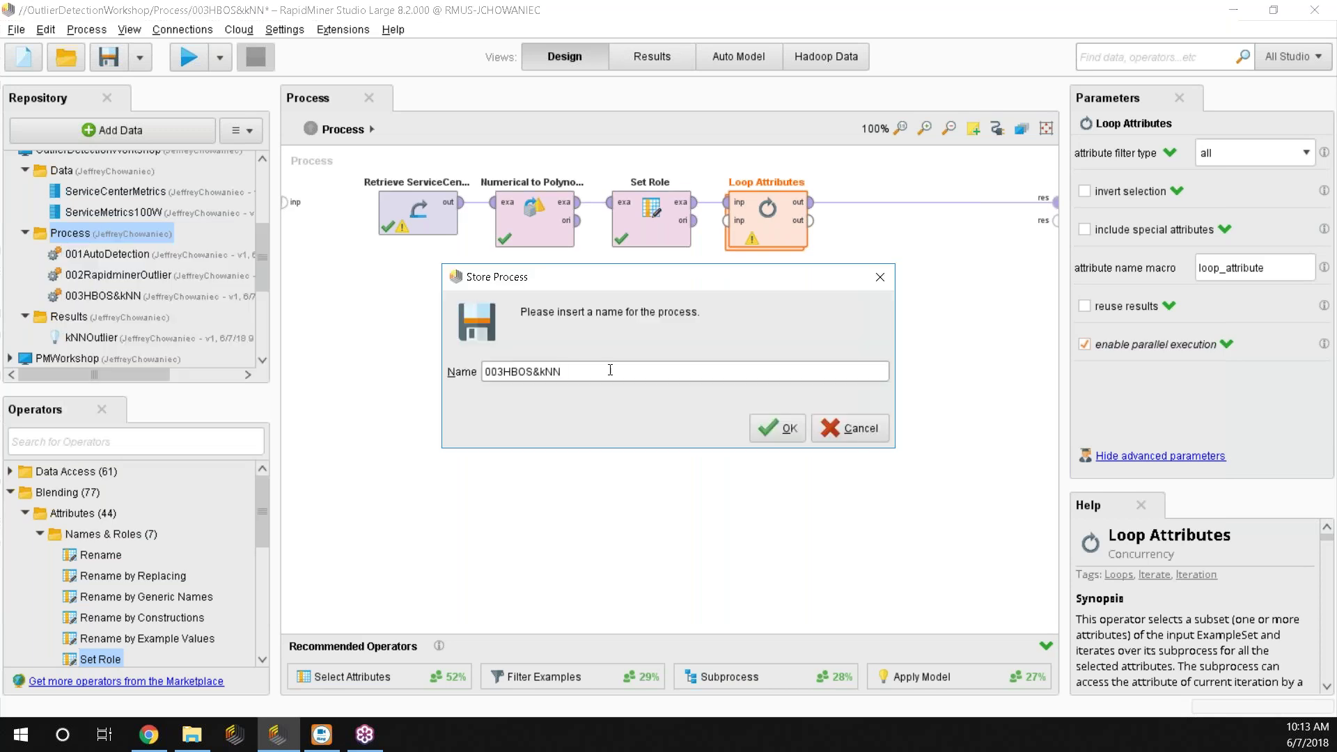
{"action": "left_click", "coordinate": [502, 372]}
{"action": "key", "text": "BackSpace"}
{"action": "type", "text": "4"}
{"action": "key", "text": "Right"}
{"action": "key", "text": "Right"}
{"action": "key", "text": "Right"}
{"action": "key", "text": "Right"}
{"action": "key", "text": "Right"}
{"action": "key", "text": "BackSpace"}
{"action": "key", "text": "BackSpace"}
{"action": "key", "text": "BackSpace"}
{"action": "key", "text": "BackSpace"}
{"action": "type", "text": "Loop"}
{"action": "left_click", "coordinate": [773, 428]}
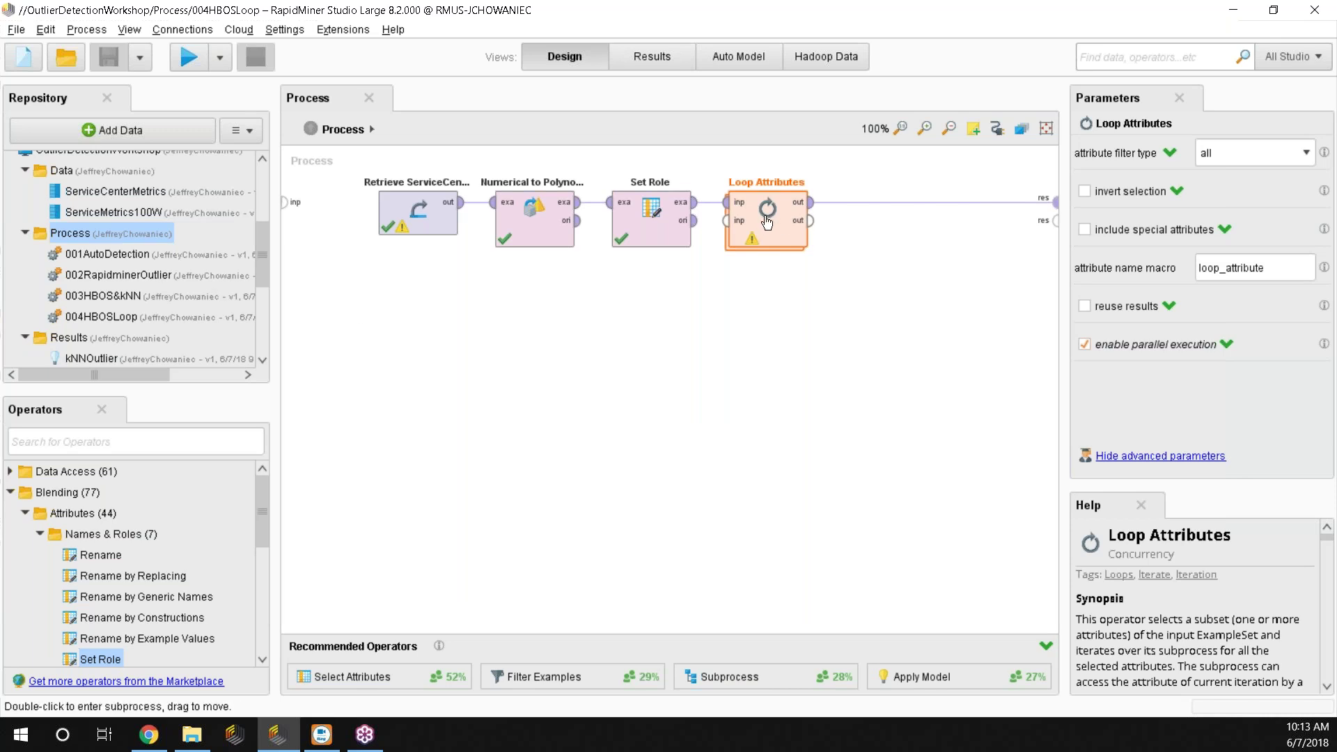
Replace the Loop Attributes operator with a Histogram-based Outlier Score (HBOS) operator after Set Role.
{"action": "mouse_move", "coordinate": [767, 221]}
{"action": "left_mouse_down"}
{"action": "mouse_move", "coordinate": [766, 296]}
{"action": "mouse_move", "coordinate": [761, 220]}
{"action": "left_mouse_up"}
{"action": "key", "text": "Delete"}
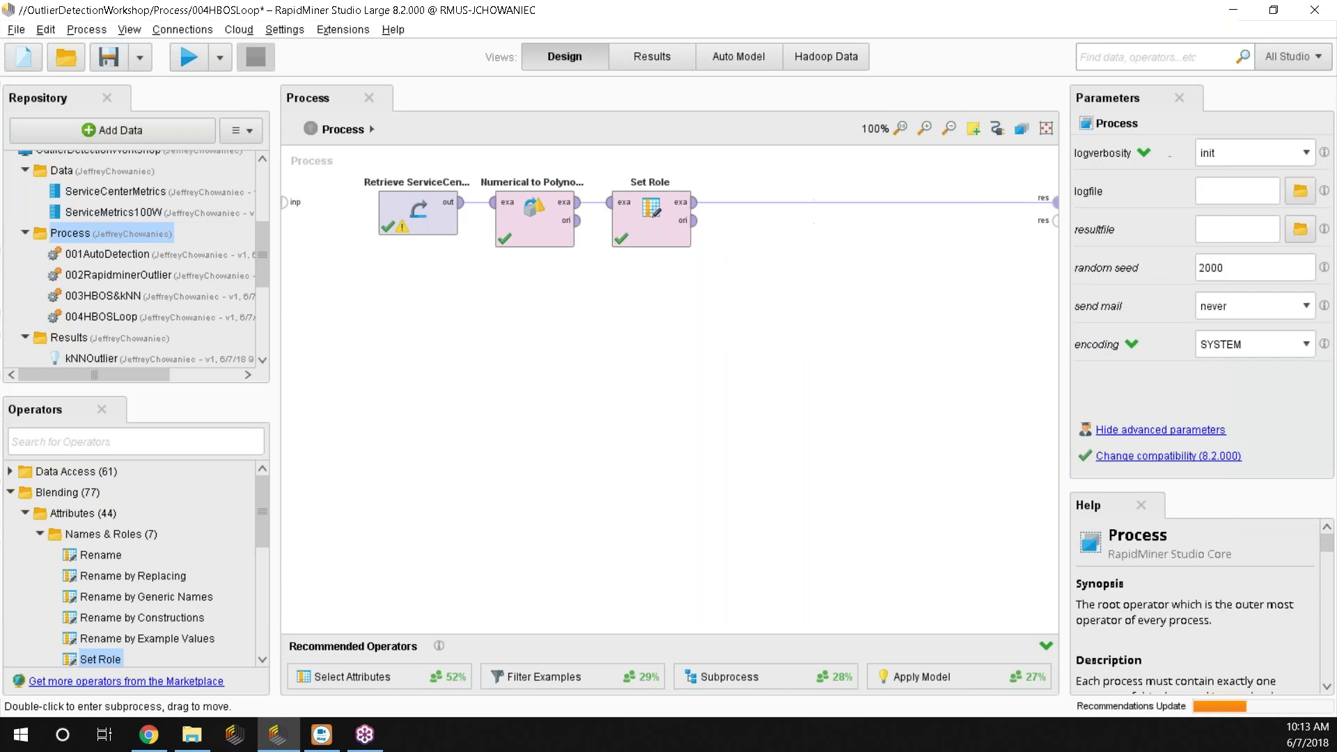
{"action": "left_click", "coordinate": [149, 442]}
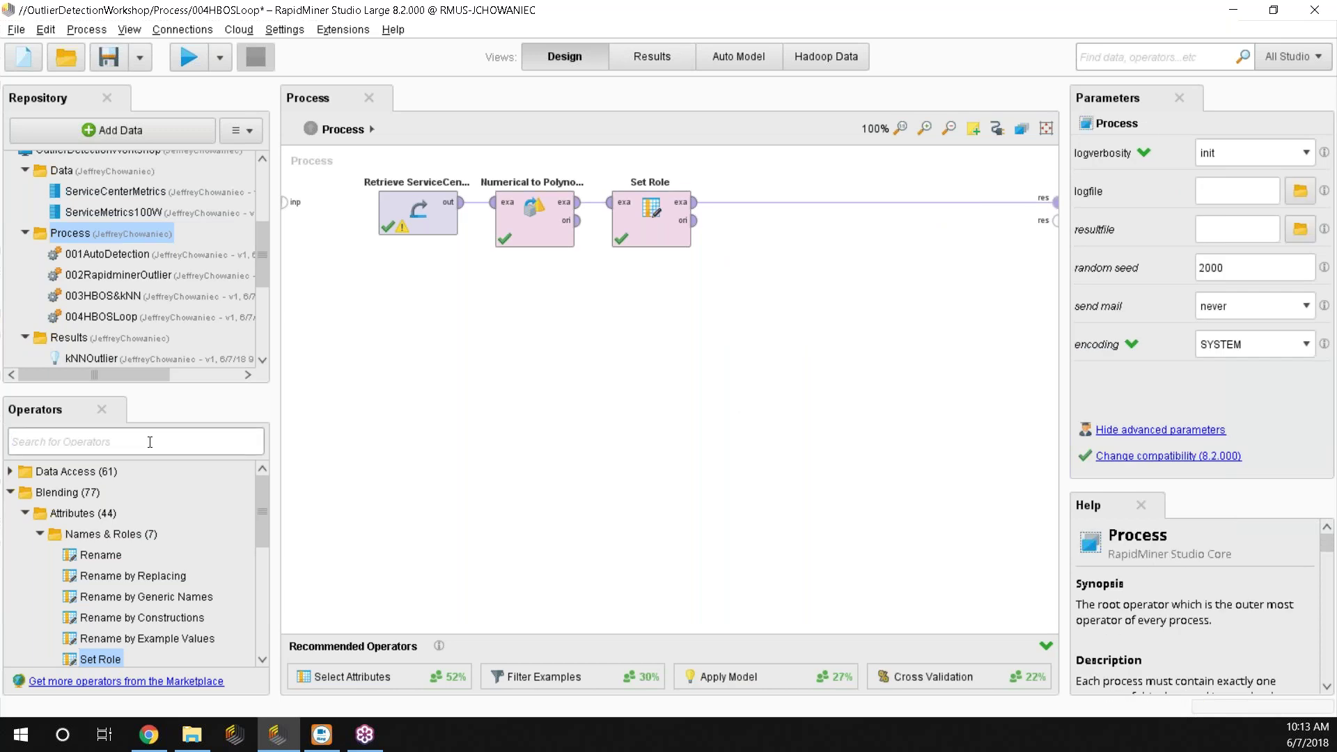
{"action": "type", "text": "HBOS"}
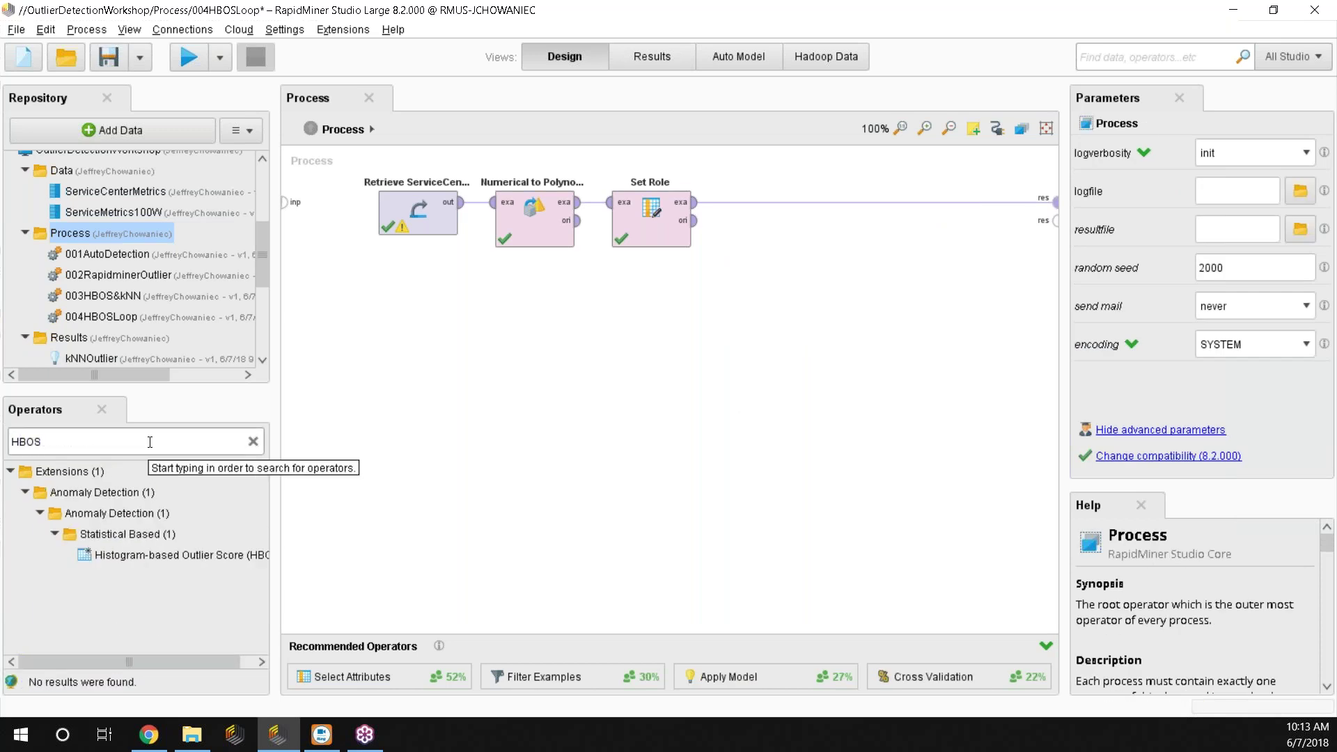
{"action": "left_click_drag", "start_coordinate": [212, 555], "coordinate": [792, 202]}
Insert a Filter Examples operator between the HBOS operator and the process result.
{"action": "left_click", "coordinate": [144, 443]}
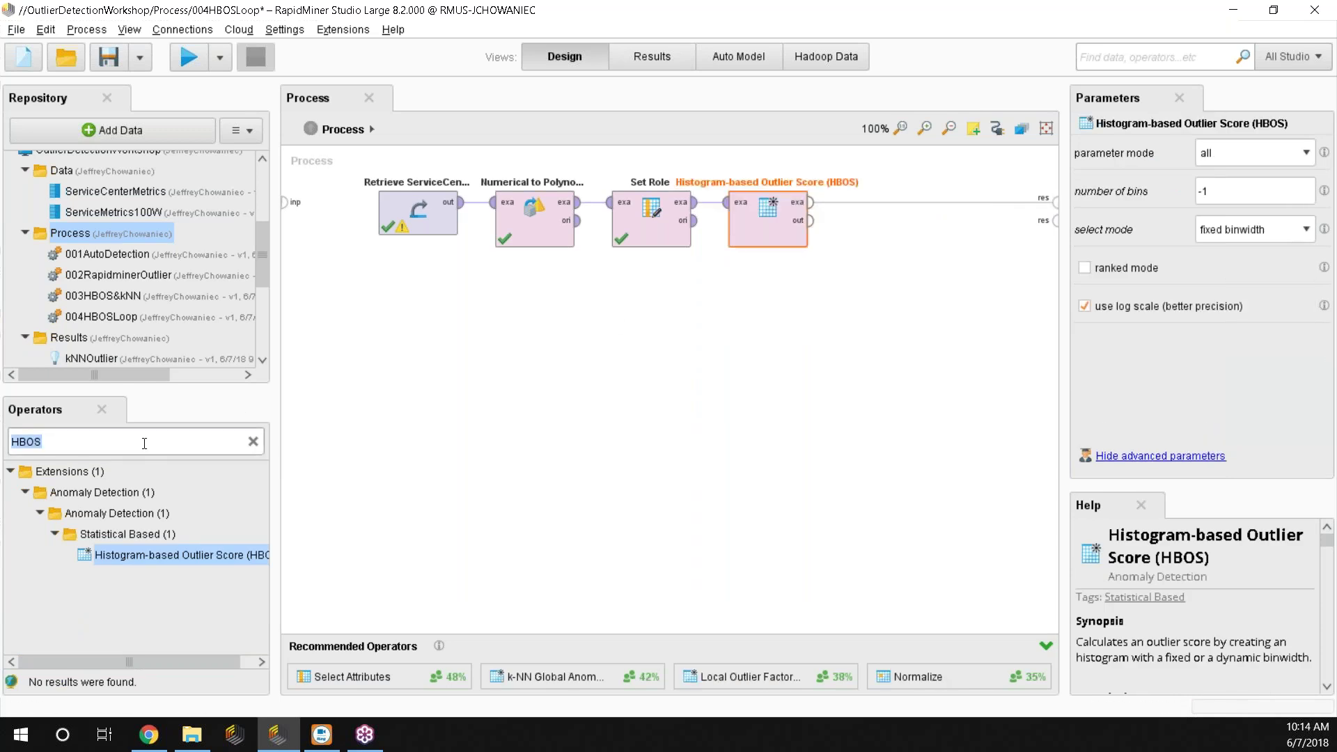
{"action": "type", "text": "FE"}
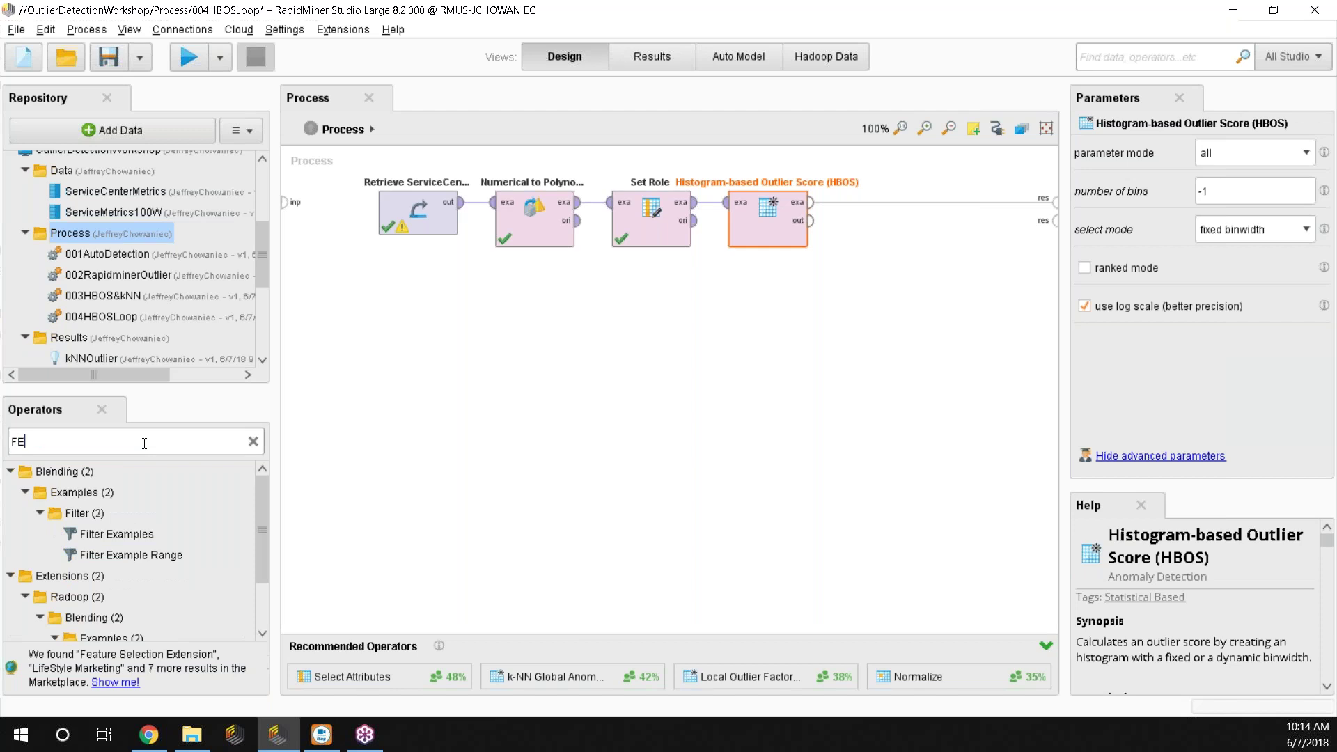
{"action": "left_click_drag", "start_coordinate": [137, 538], "coordinate": [902, 200]}
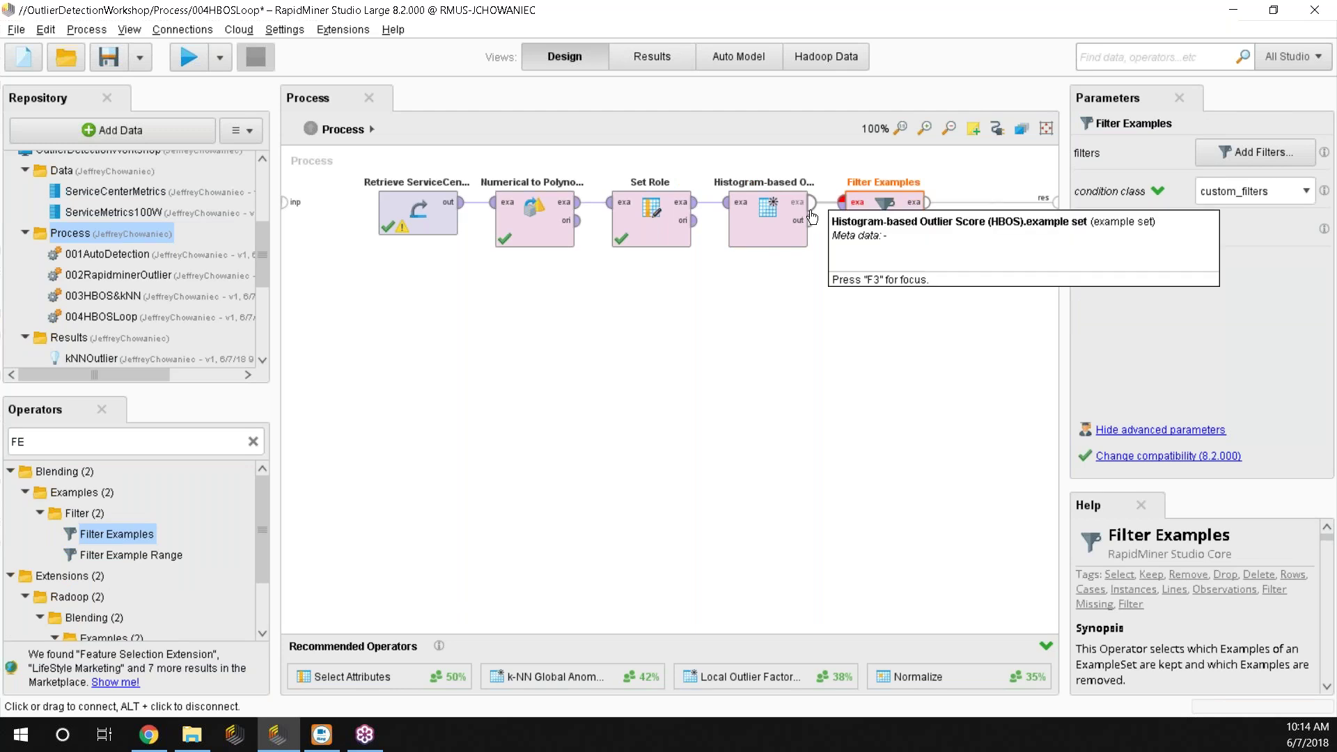
Synchronize the process meta data with the real data.
{"action": "left_click", "coordinate": [178, 29]}
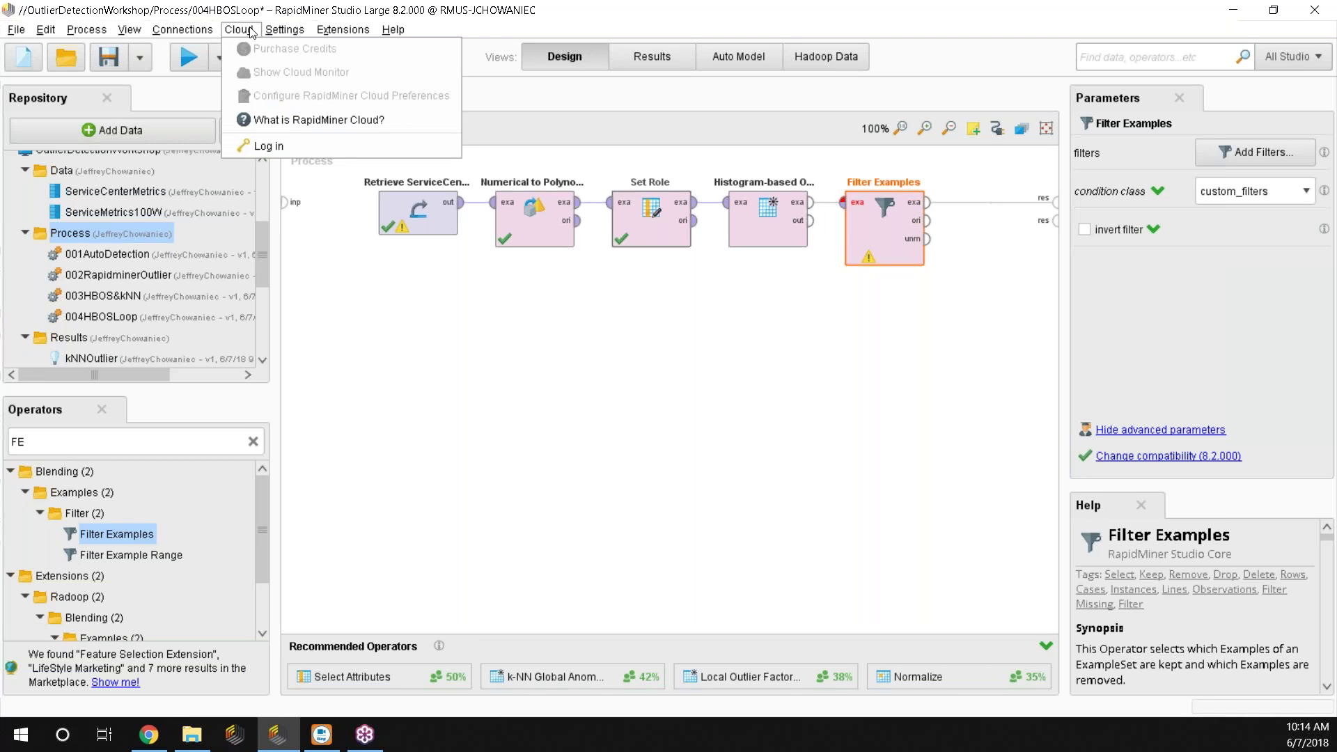
{"action": "mouse_move", "coordinate": [37, 35]}
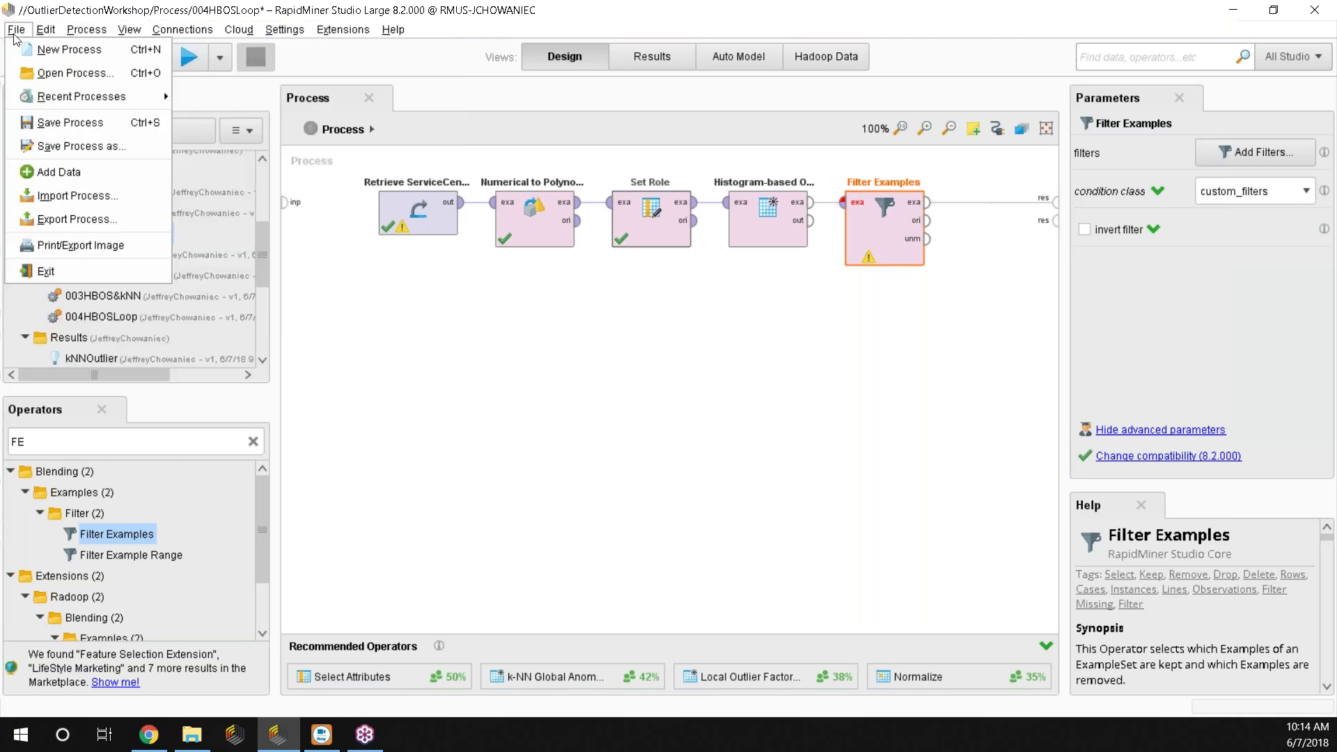
{"action": "mouse_move", "coordinate": [87, 32]}
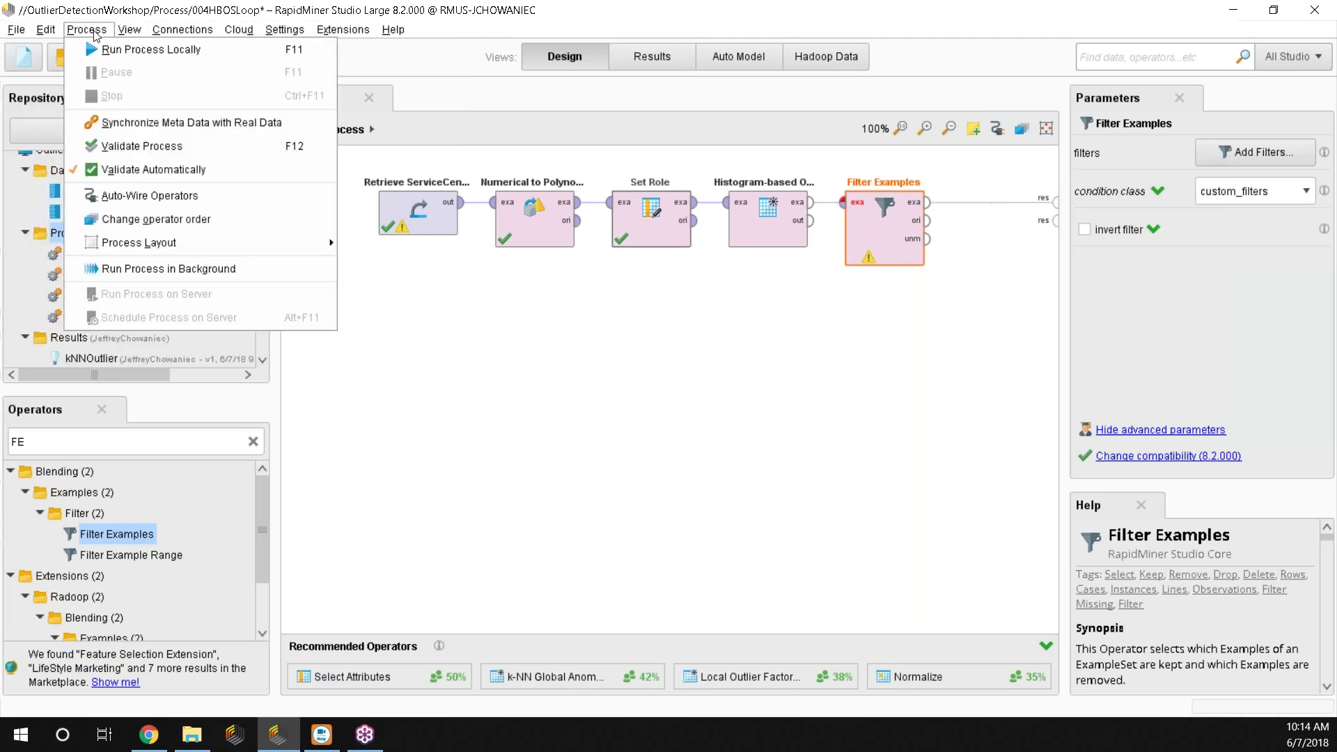
{"action": "left_click", "coordinate": [140, 120]}
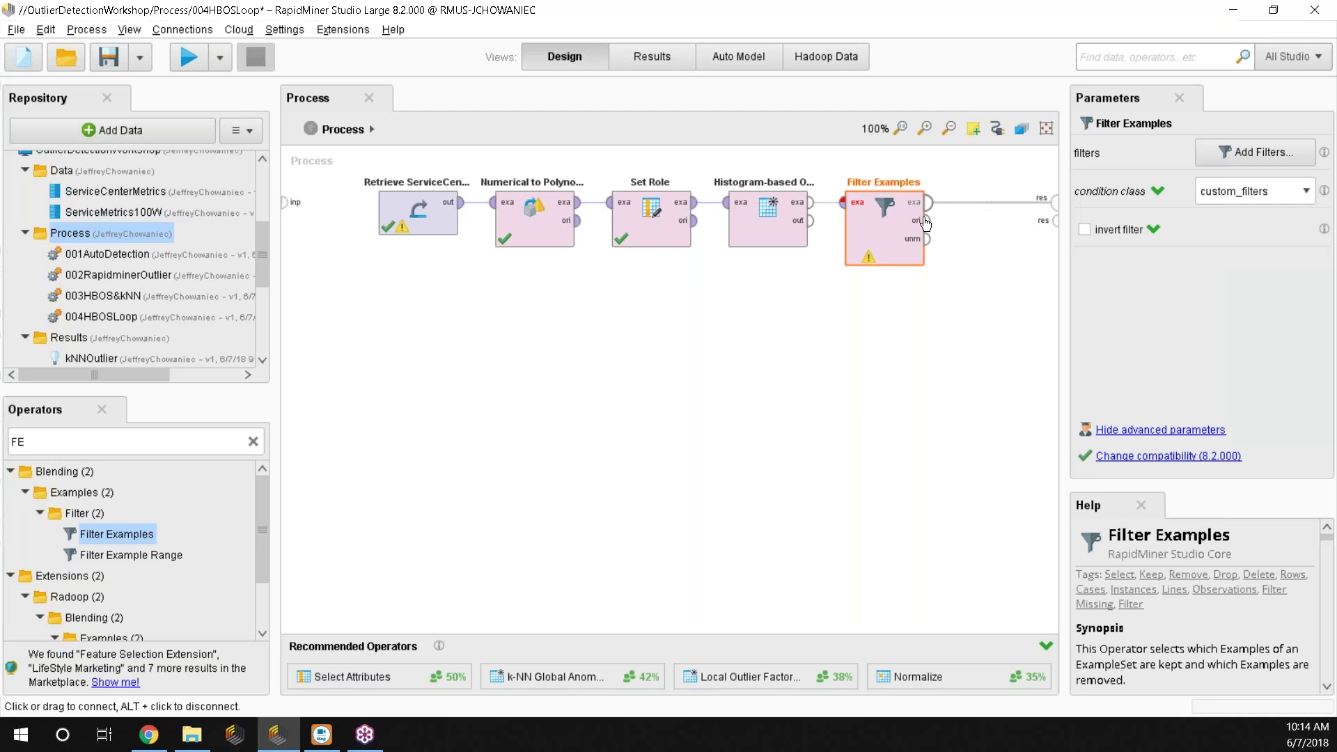
Define a Filter Examples condition that keeps rows whose score is ≥ 1.5.
{"action": "left_click", "coordinate": [1256, 152]}
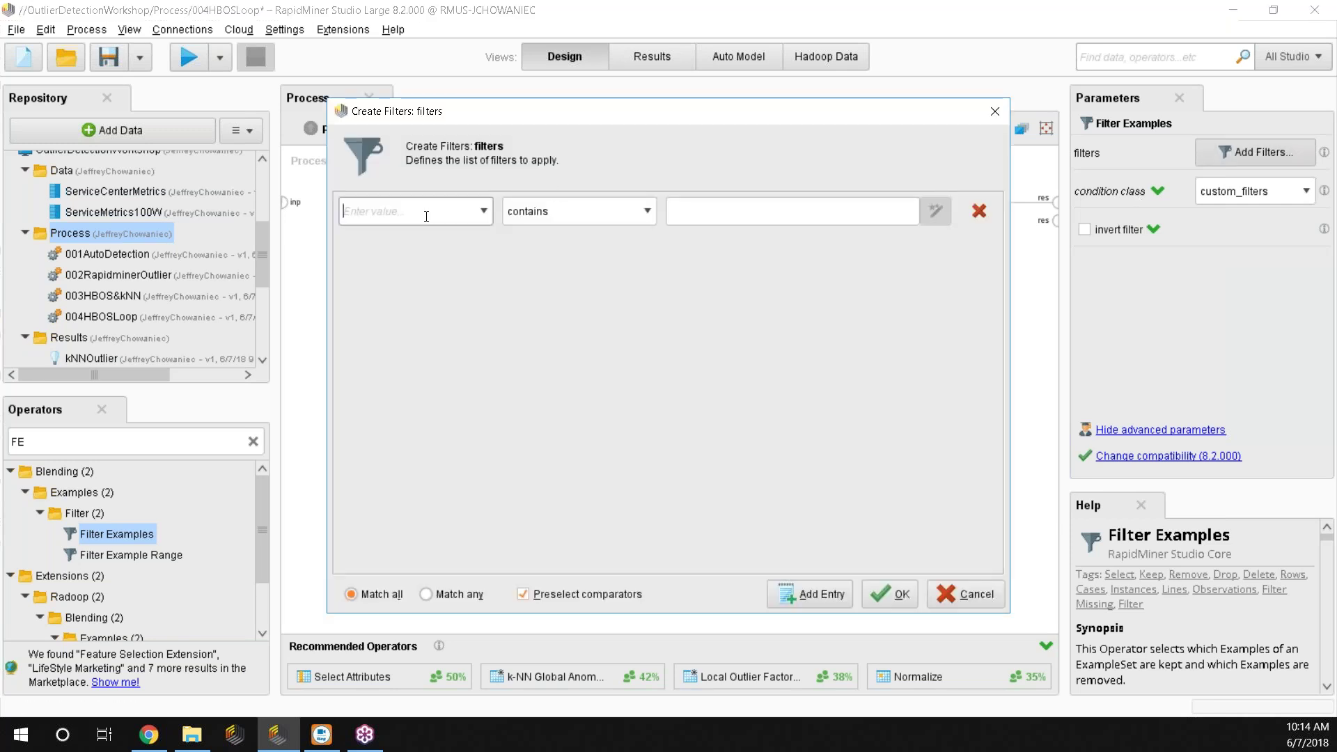
{"action": "left_click", "coordinate": [426, 215]}
{"action": "type", "text": "score"}
{"action": "left_click", "coordinate": [635, 214]}
{"action": "scroll", "coordinate": [592, 275], "scroll_direction": "up", "scroll_amount": 3}
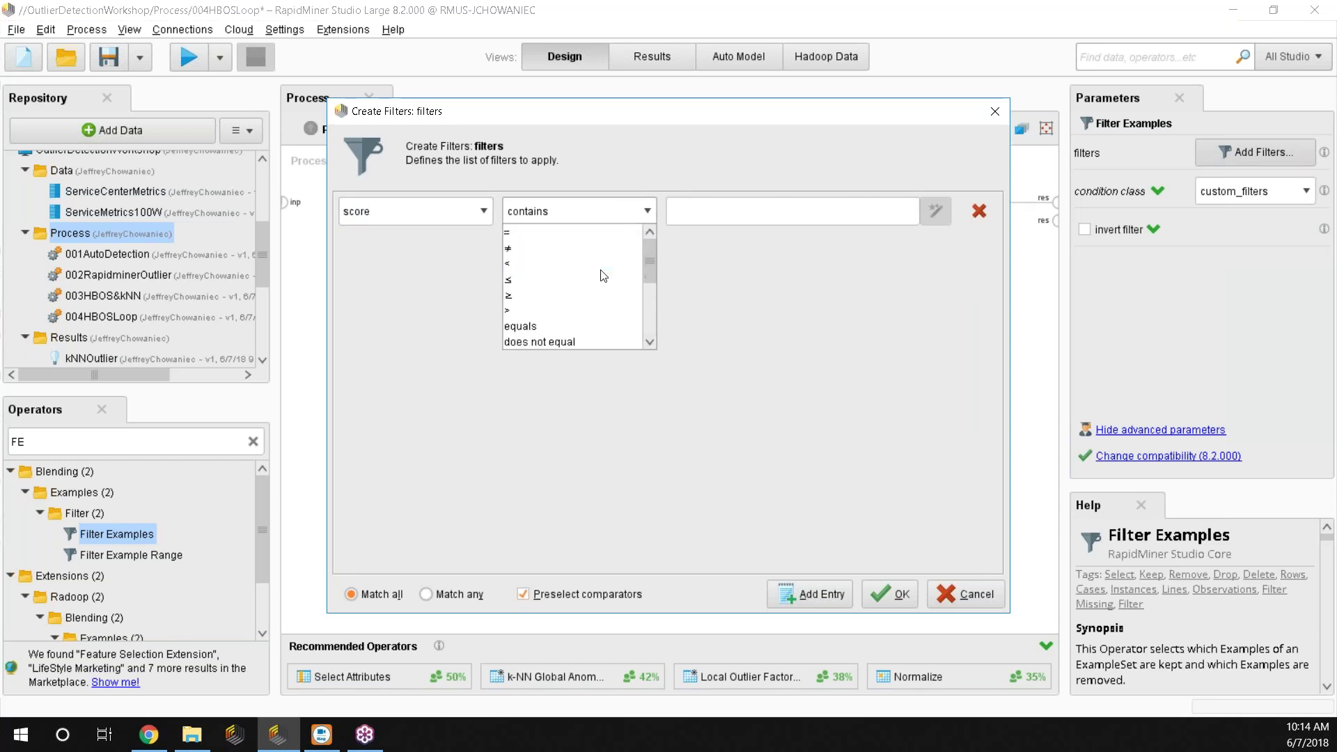
{"action": "left_click", "coordinate": [536, 282]}
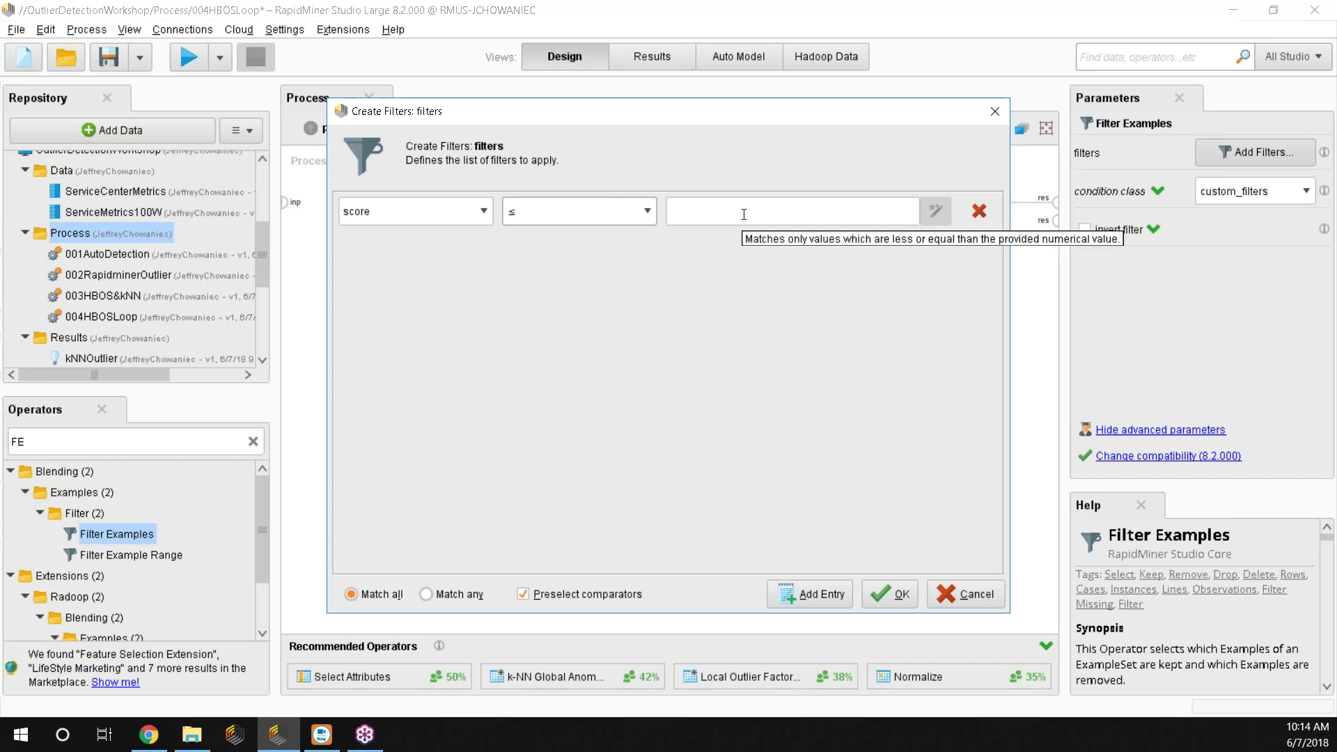
{"action": "left_click", "coordinate": [613, 213]}
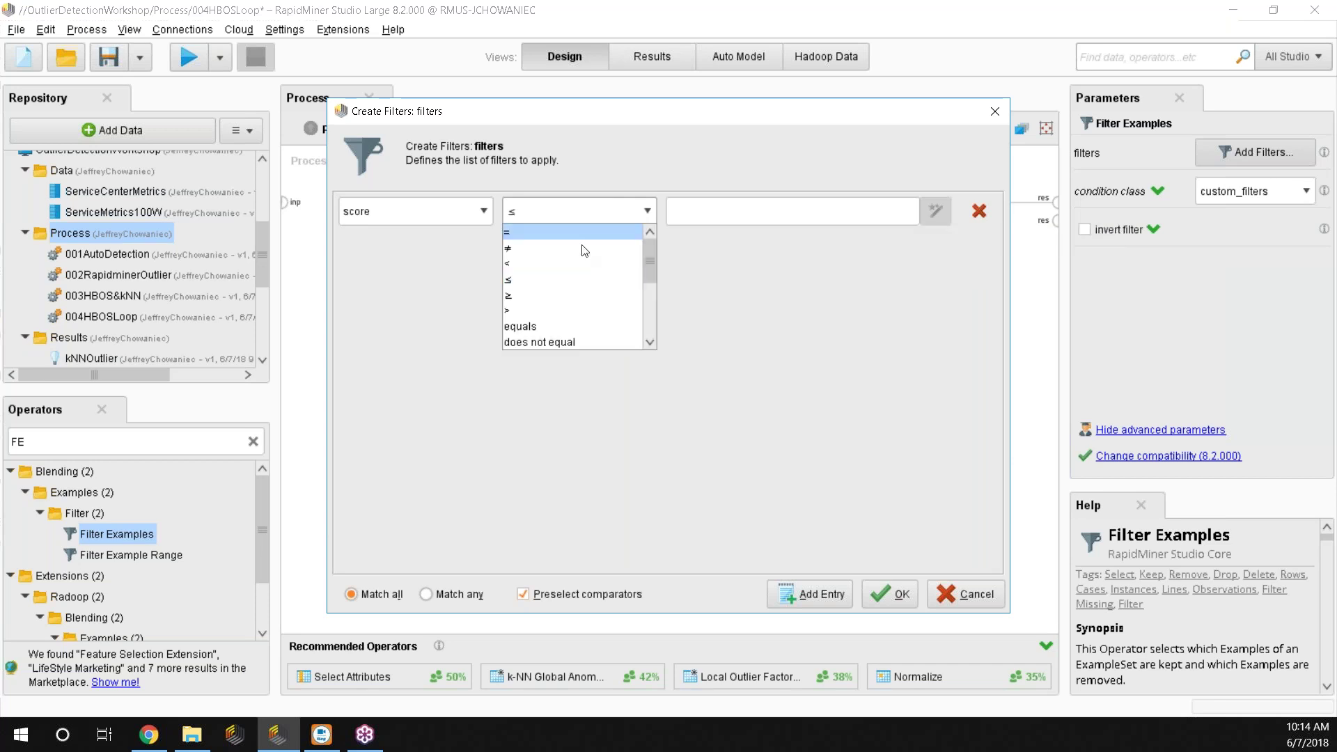
{"action": "left_click", "coordinate": [545, 295]}
{"action": "left_click", "coordinate": [749, 214]}
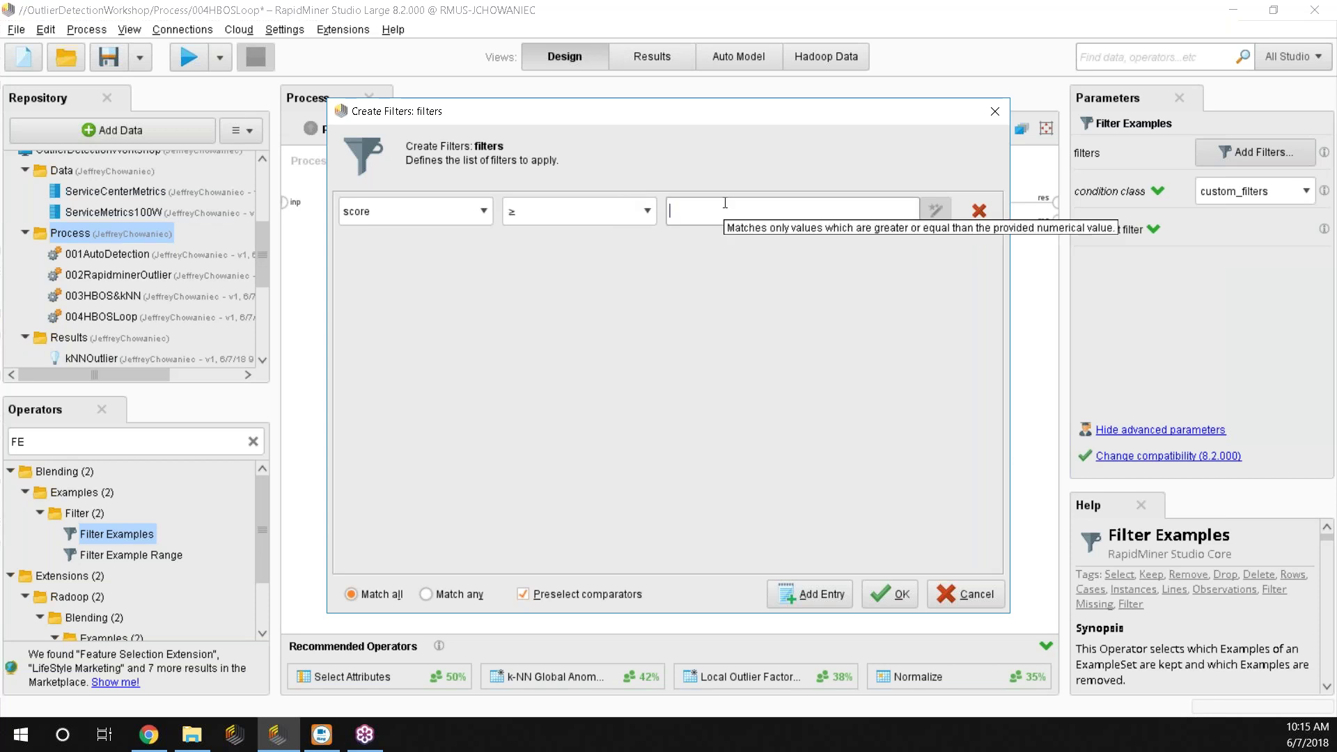
{"action": "type", "text": "1.56"}
{"action": "key", "text": "BackSpace"}
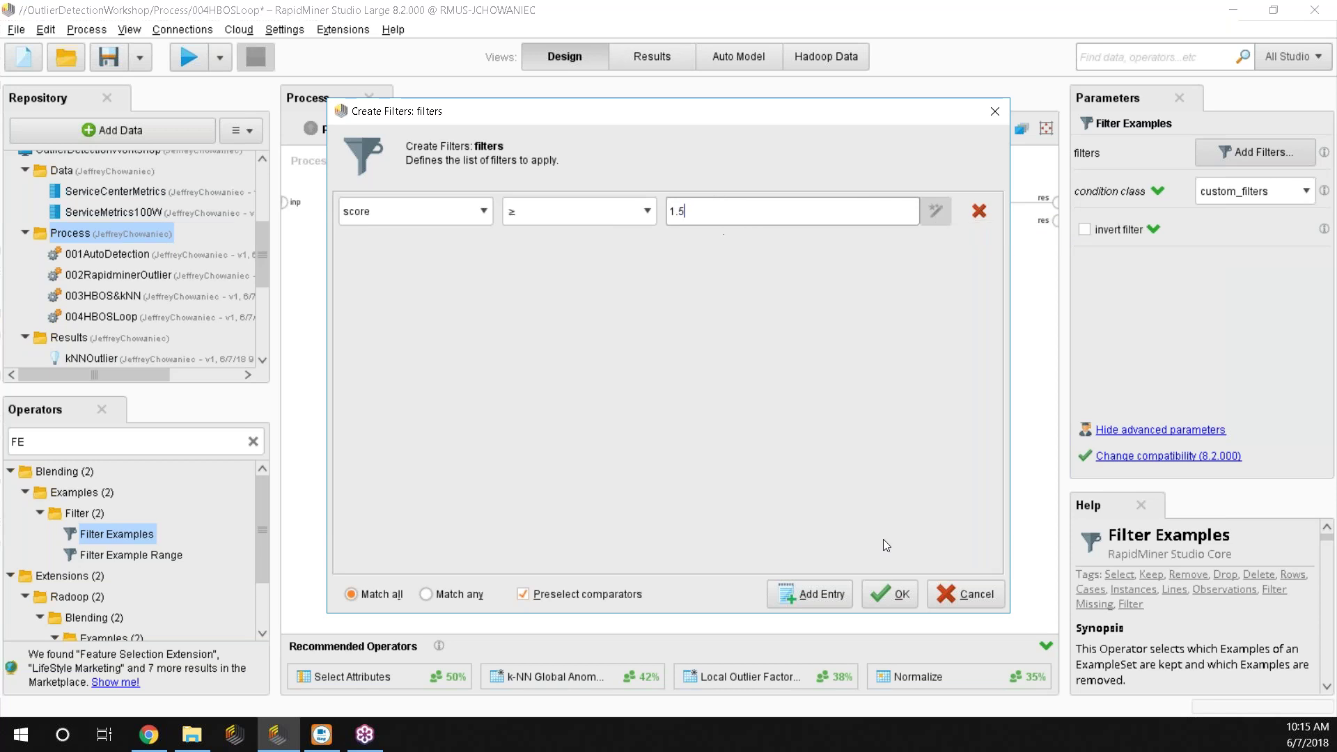
{"action": "left_click", "coordinate": [899, 596]}
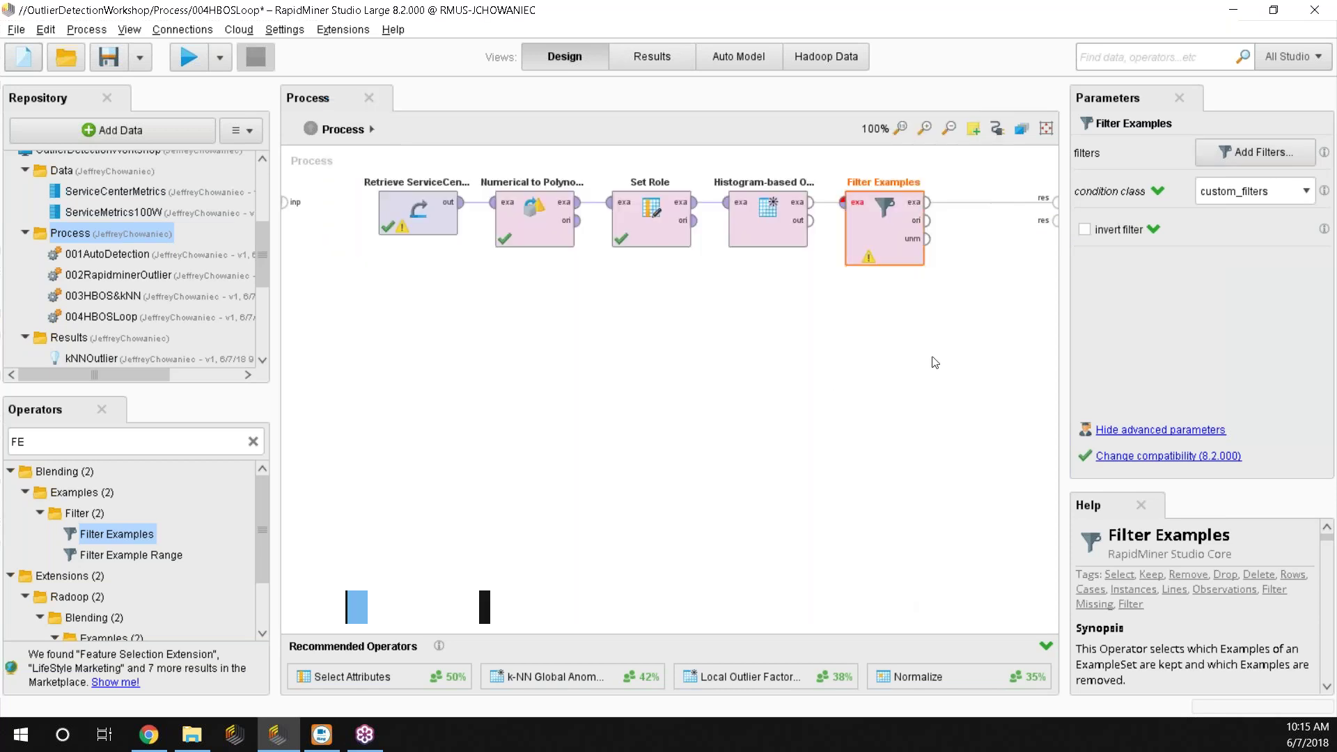
Reopen the Filter Examples condition and check its attribute, comparator and value.
{"action": "left_click", "coordinate": [1276, 143]}
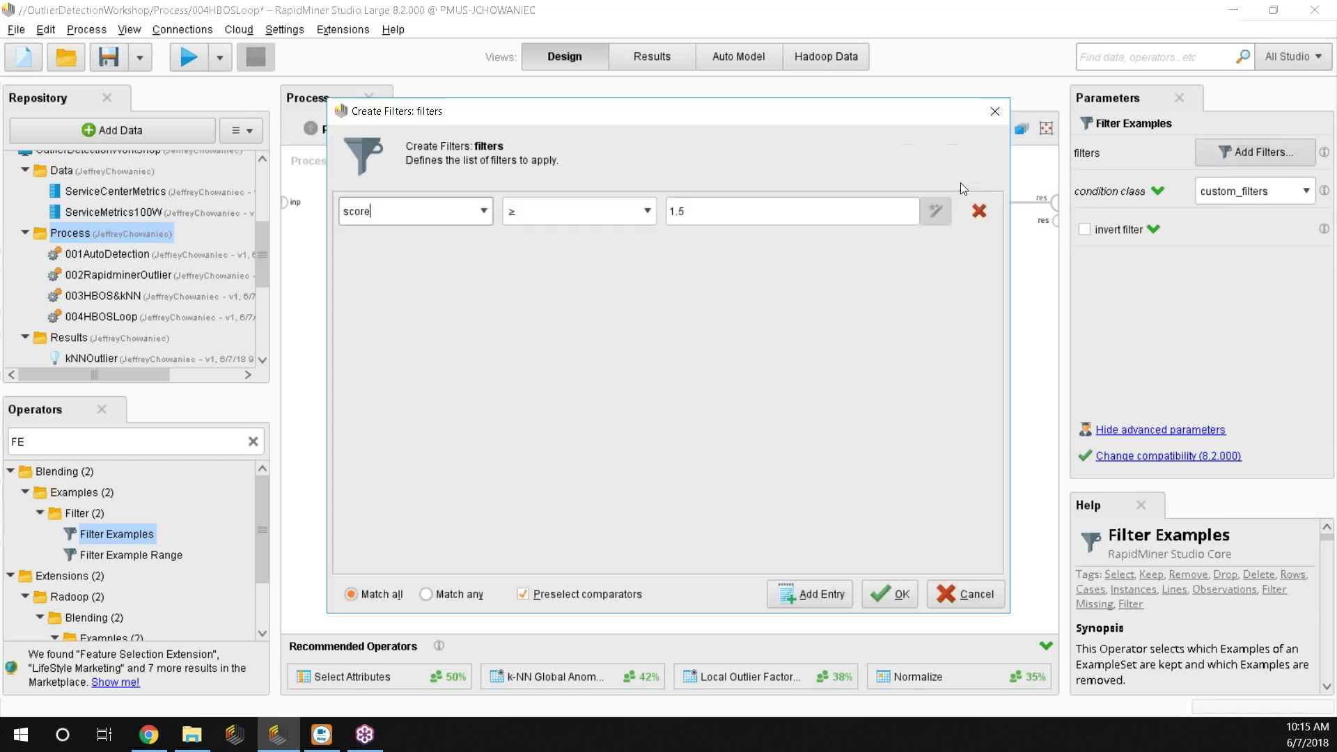
{"action": "double_click", "coordinate": [348, 211]}
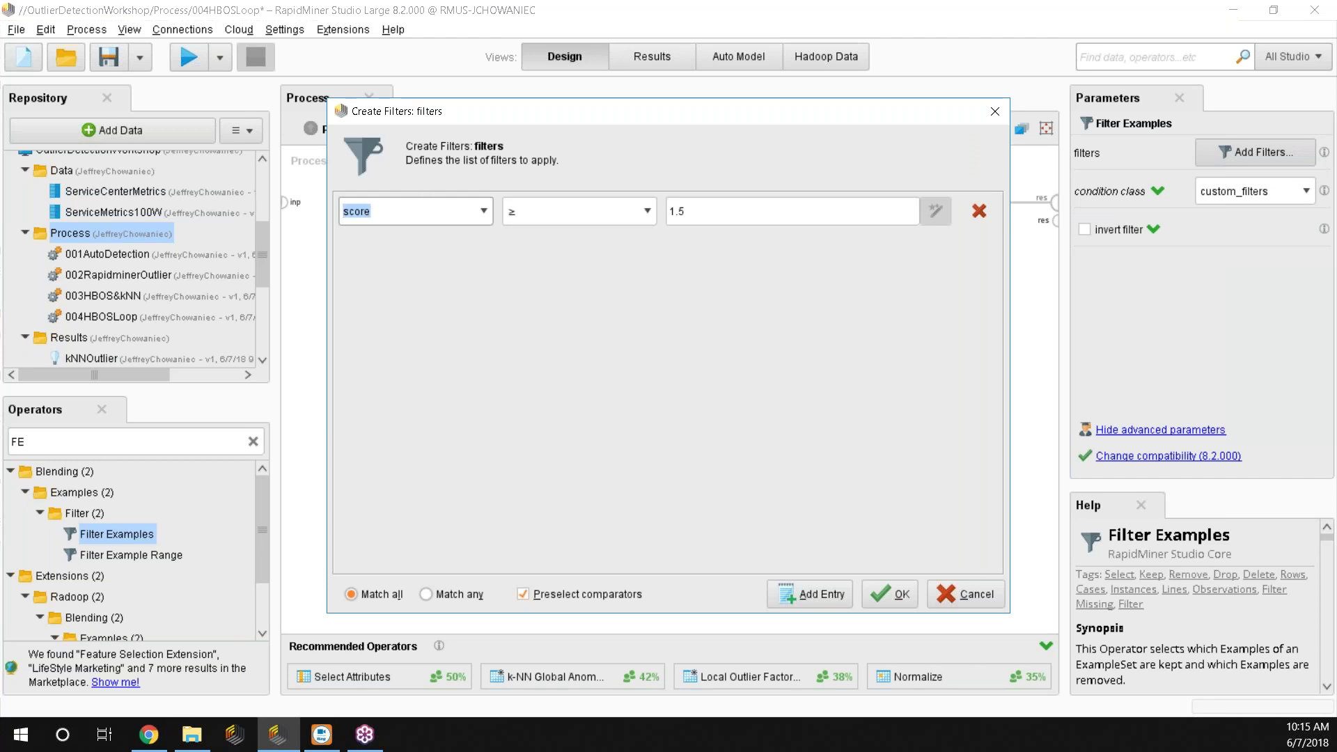
{"action": "left_click", "coordinate": [557, 211]}
{"action": "left_click", "coordinate": [749, 211]}
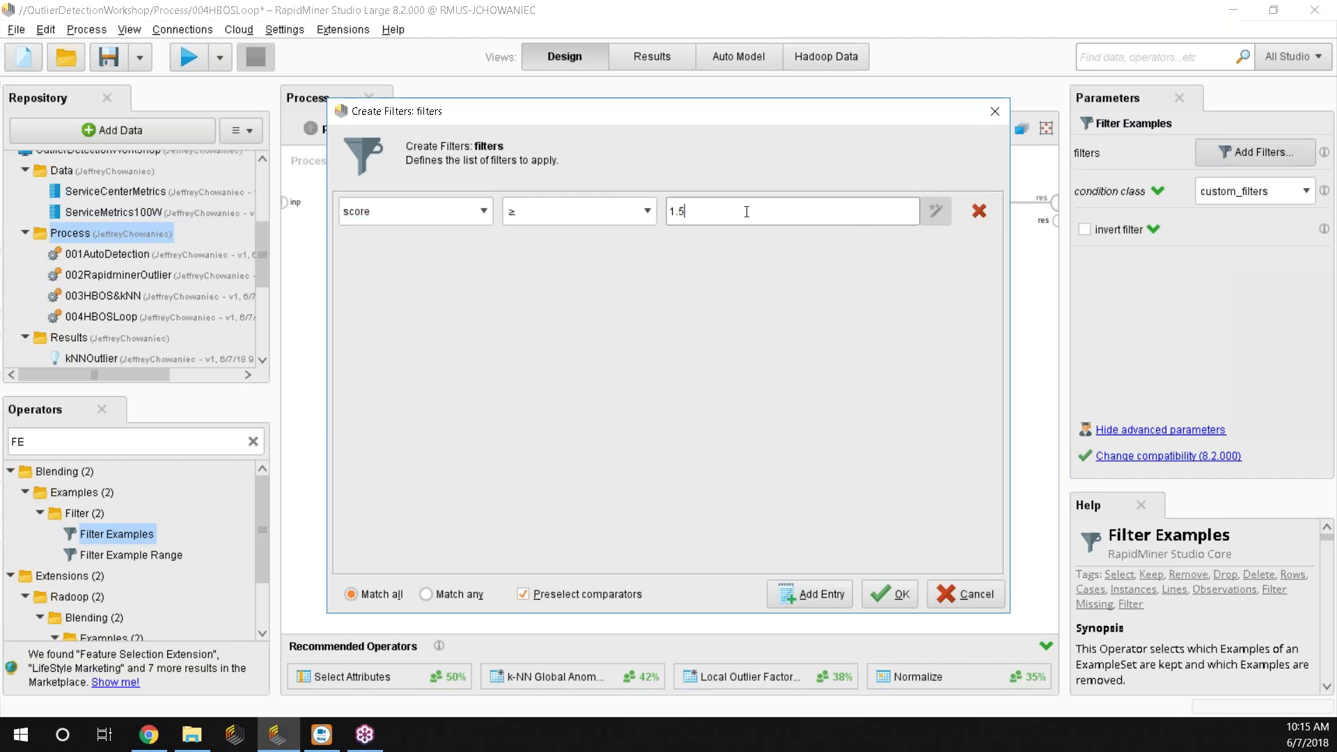
{"action": "left_click", "coordinate": [900, 595]}
Run the process and look through the scores of the filtered example set.
{"action": "left_click", "coordinate": [189, 58]}
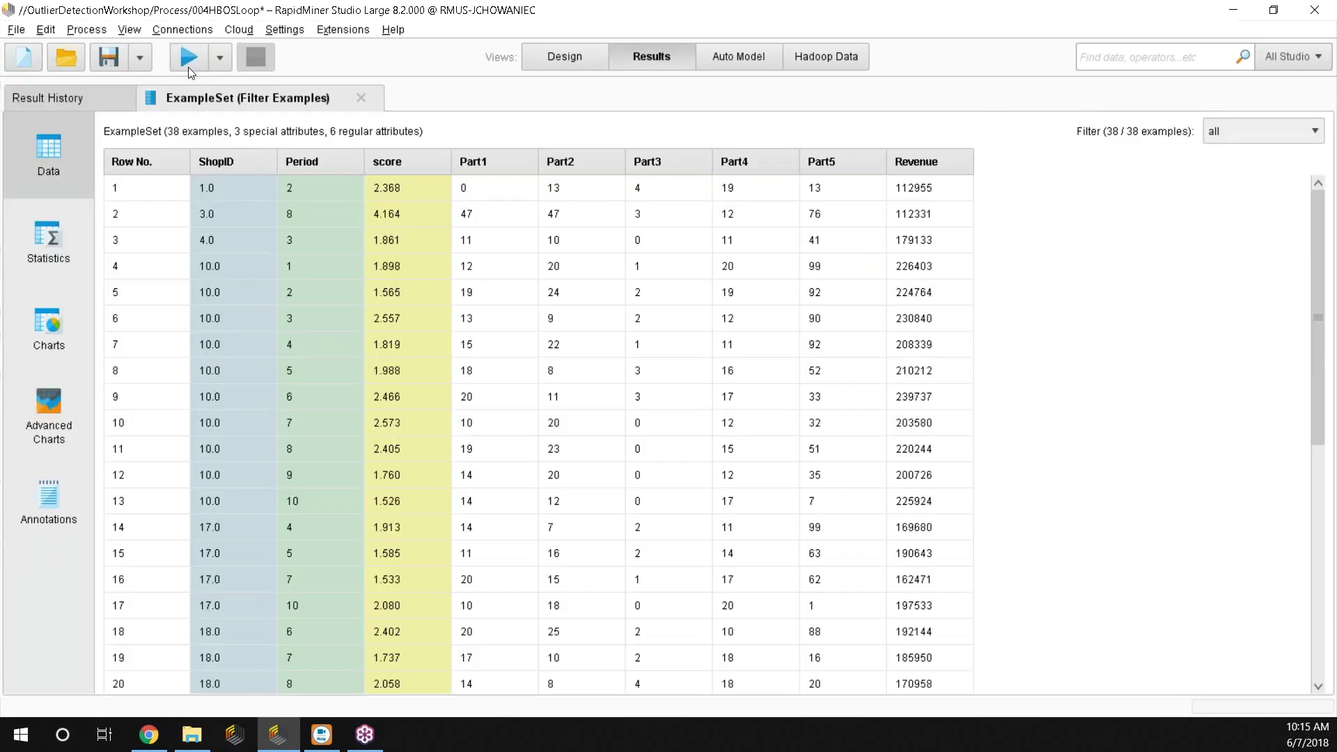
{"action": "scroll", "coordinate": [515, 266], "scroll_direction": "down", "scroll_amount": 6}
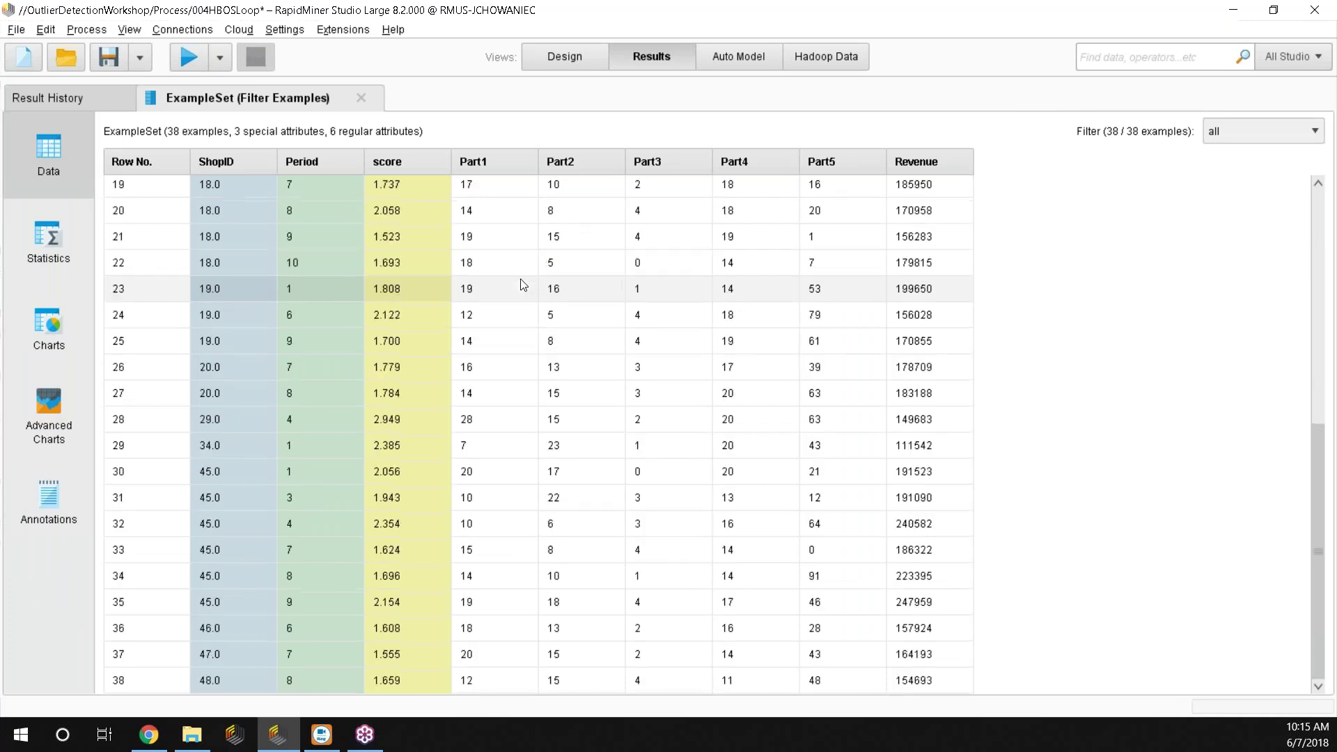
{"action": "scroll", "coordinate": [523, 283], "scroll_direction": "up", "scroll_amount": 6}
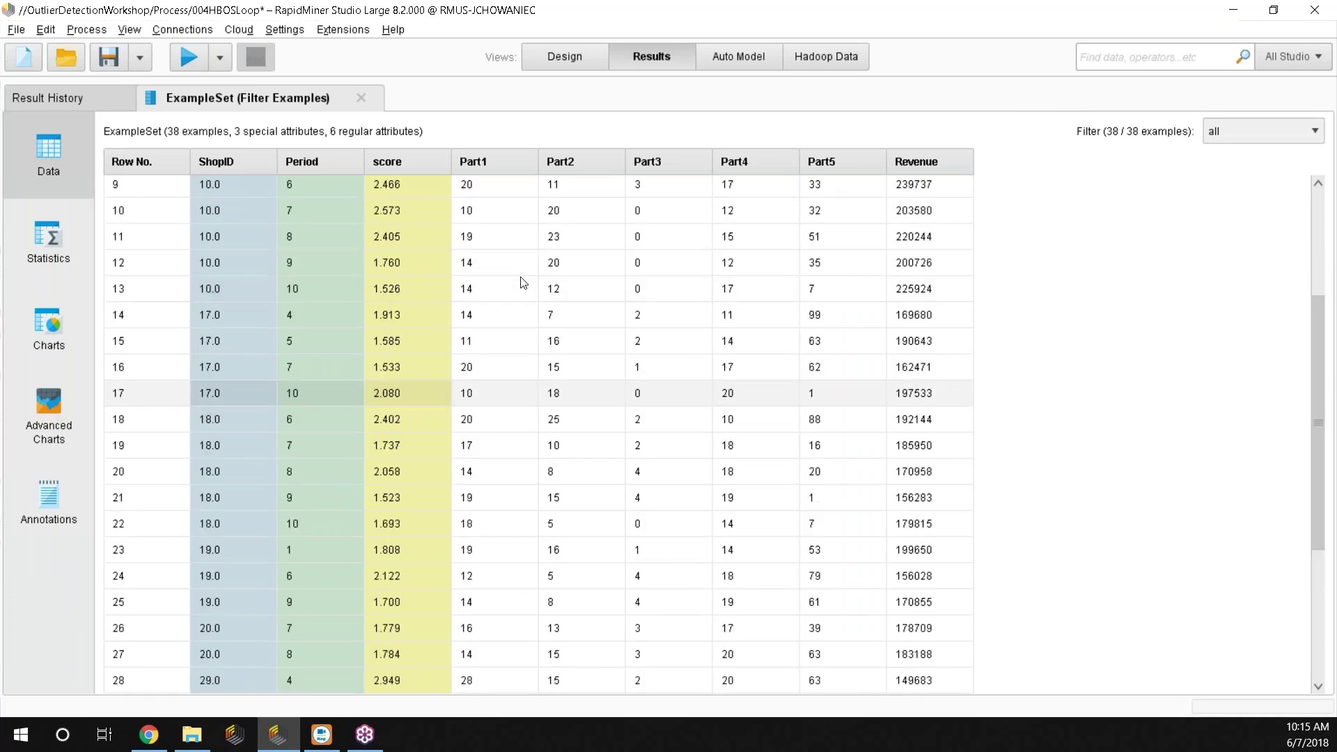
Change the Filter Examples comparator for score to ≤ and rerun the process.
{"action": "left_click", "coordinate": [582, 62]}
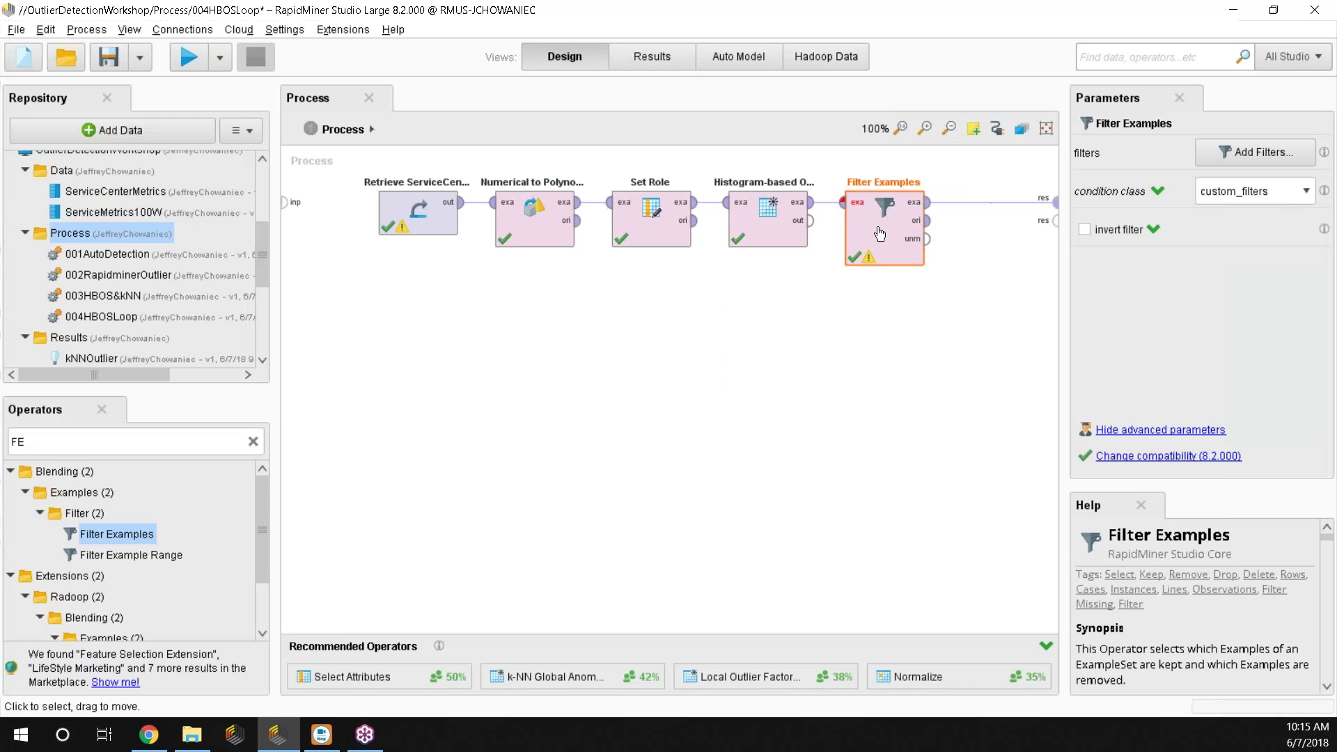
{"action": "left_click", "coordinate": [1264, 161]}
{"action": "left_click", "coordinate": [627, 211]}
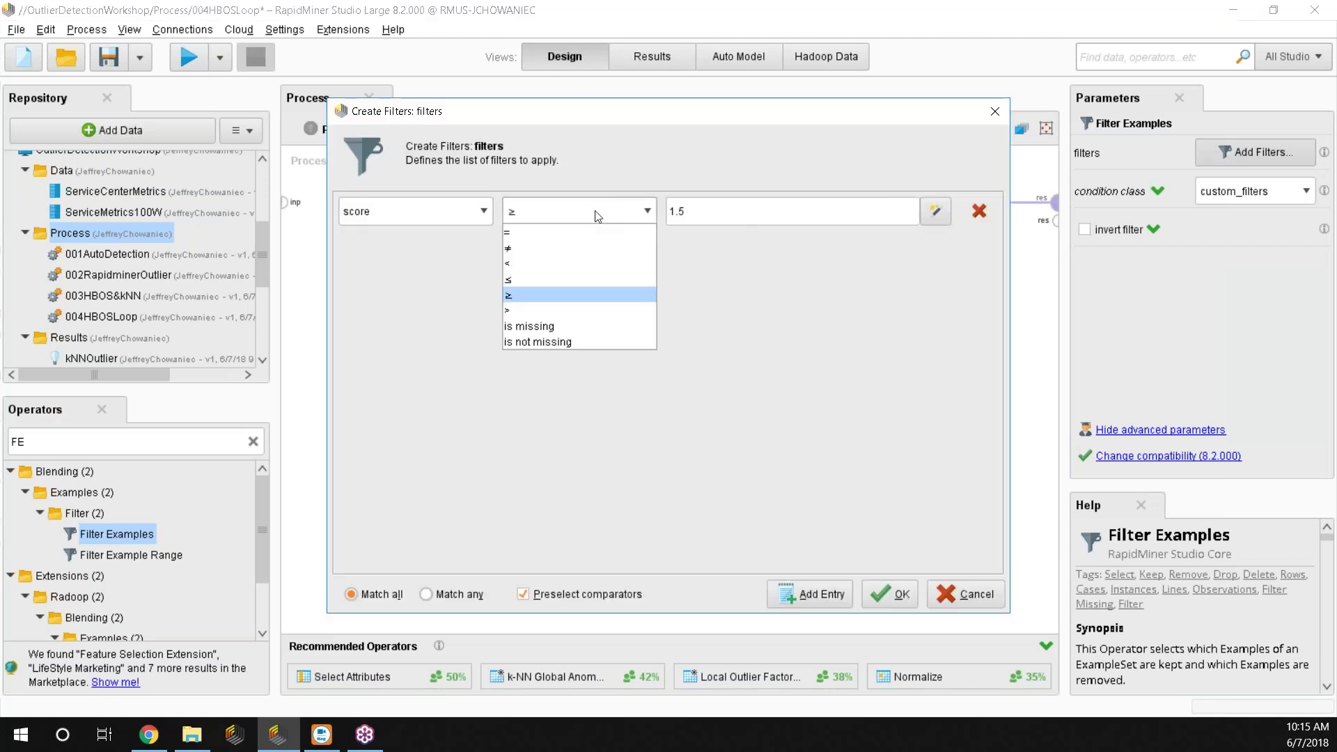
{"action": "left_click", "coordinate": [560, 279]}
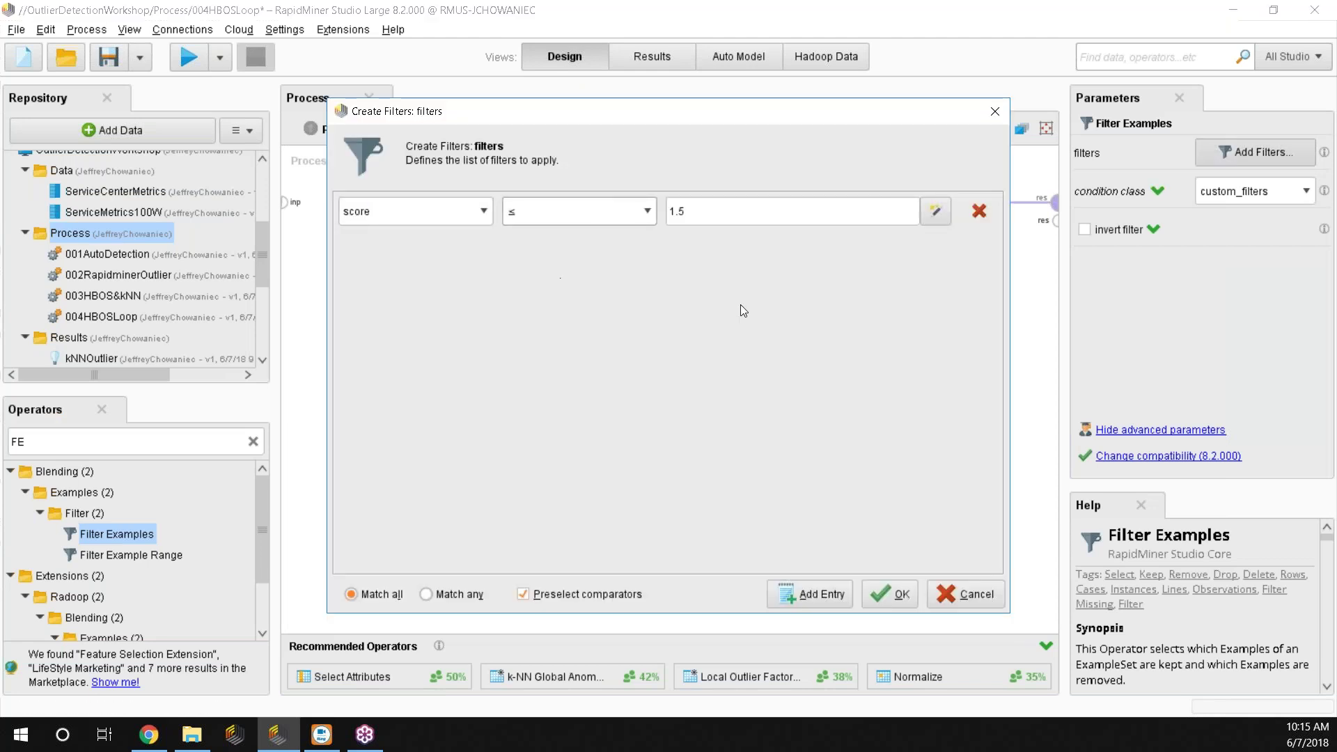
{"action": "left_click", "coordinate": [906, 593]}
{"action": "left_click", "coordinate": [188, 57]}
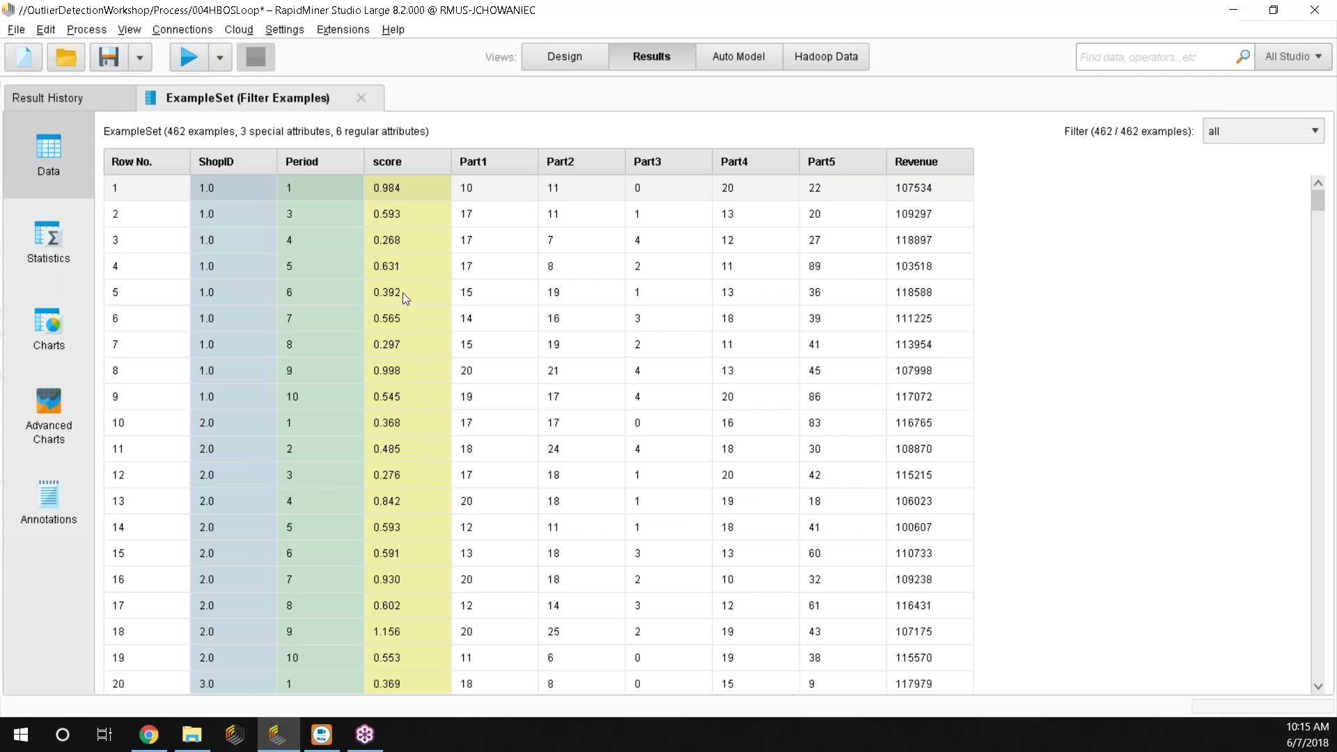
Change the Filter Examples comparator for score back to ≥, keeping the value 1.5, and rerun the process.
{"action": "left_click", "coordinate": [564, 57]}
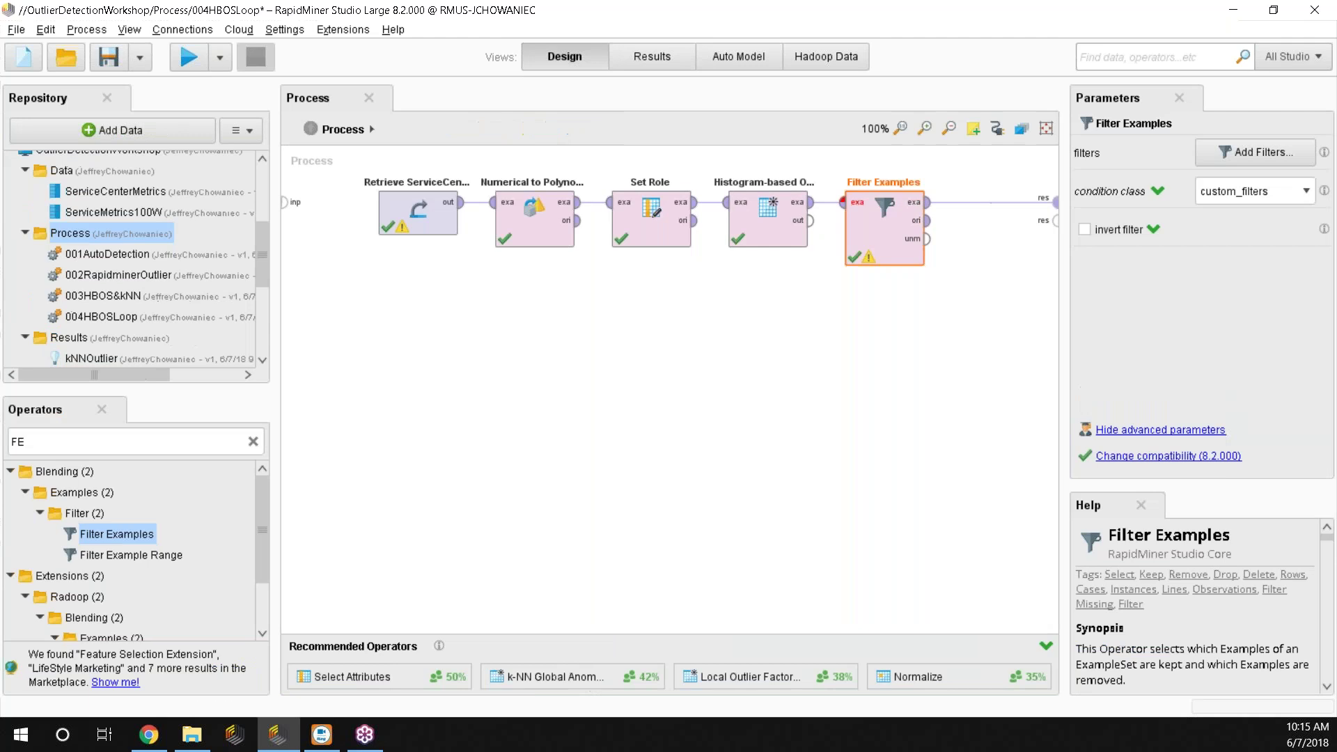
{"action": "left_click", "coordinate": [1263, 154]}
{"action": "left_click", "coordinate": [647, 211]}
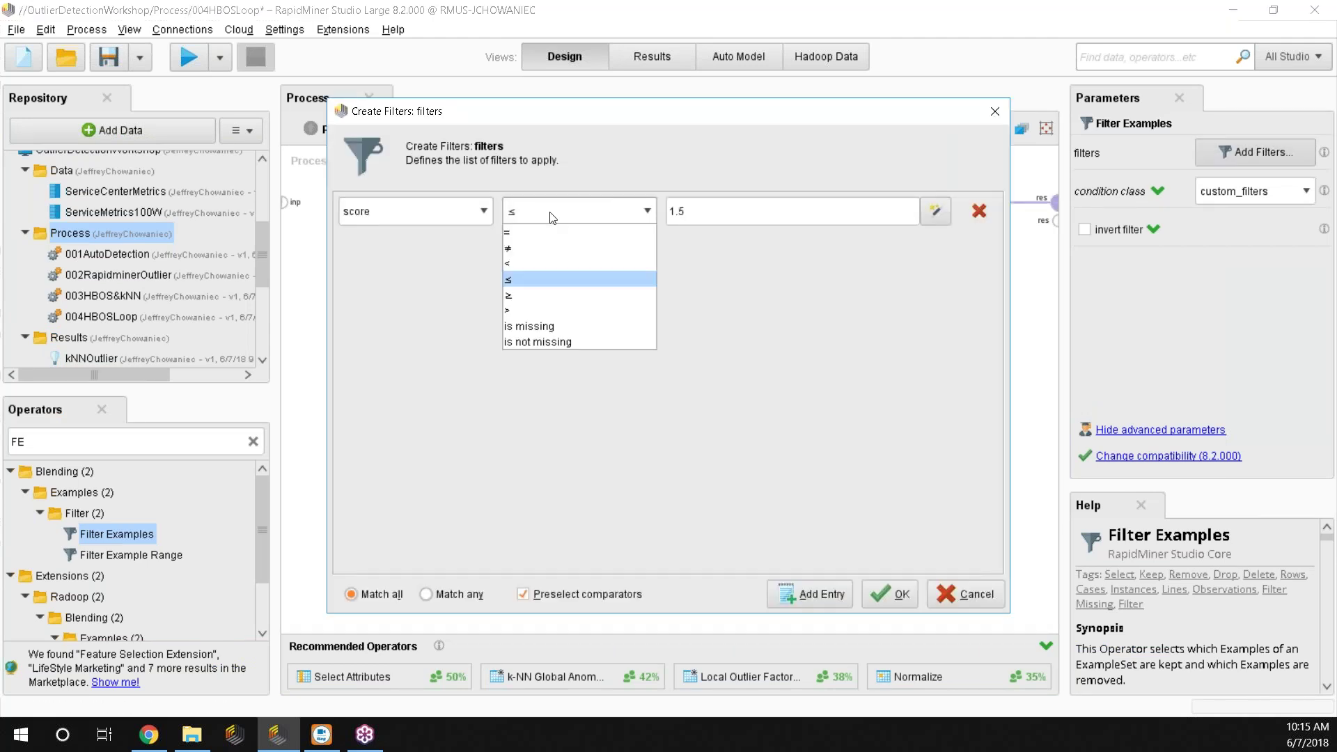
{"action": "left_click", "coordinate": [522, 296]}
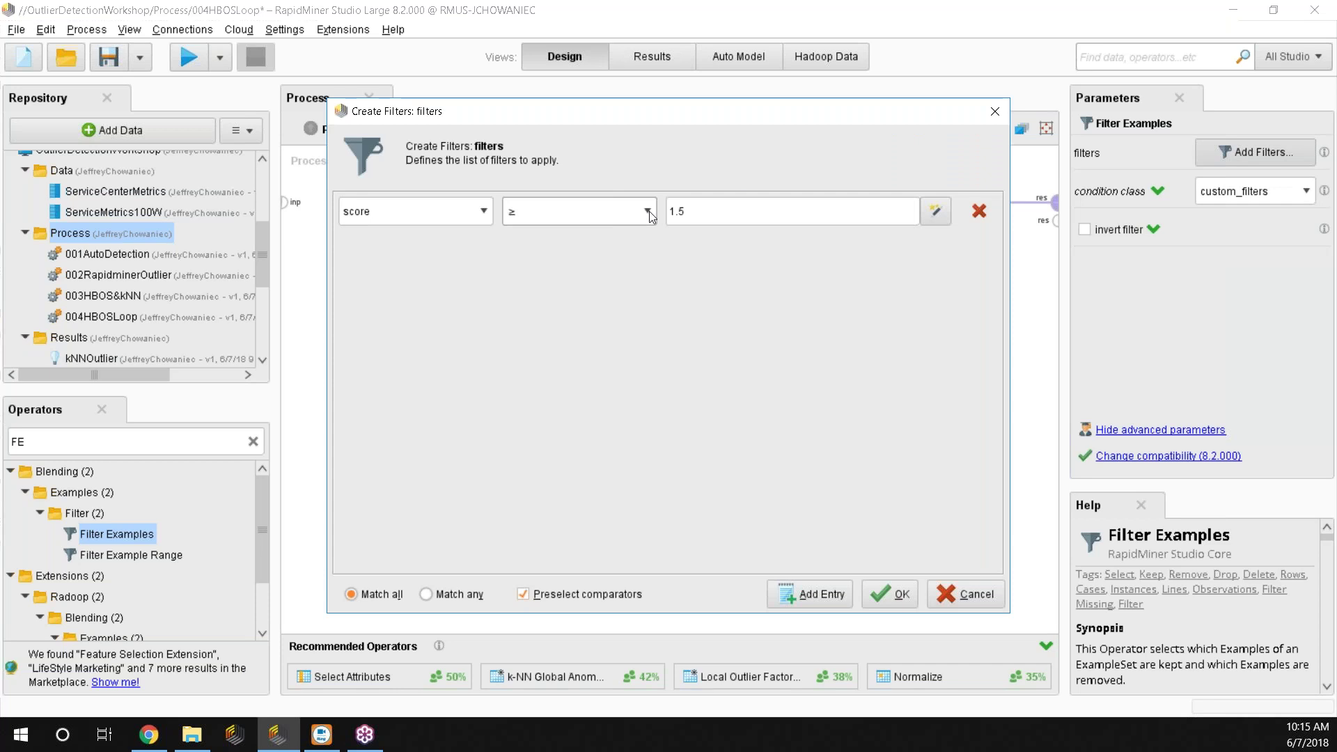
{"action": "left_click", "coordinate": [884, 585]}
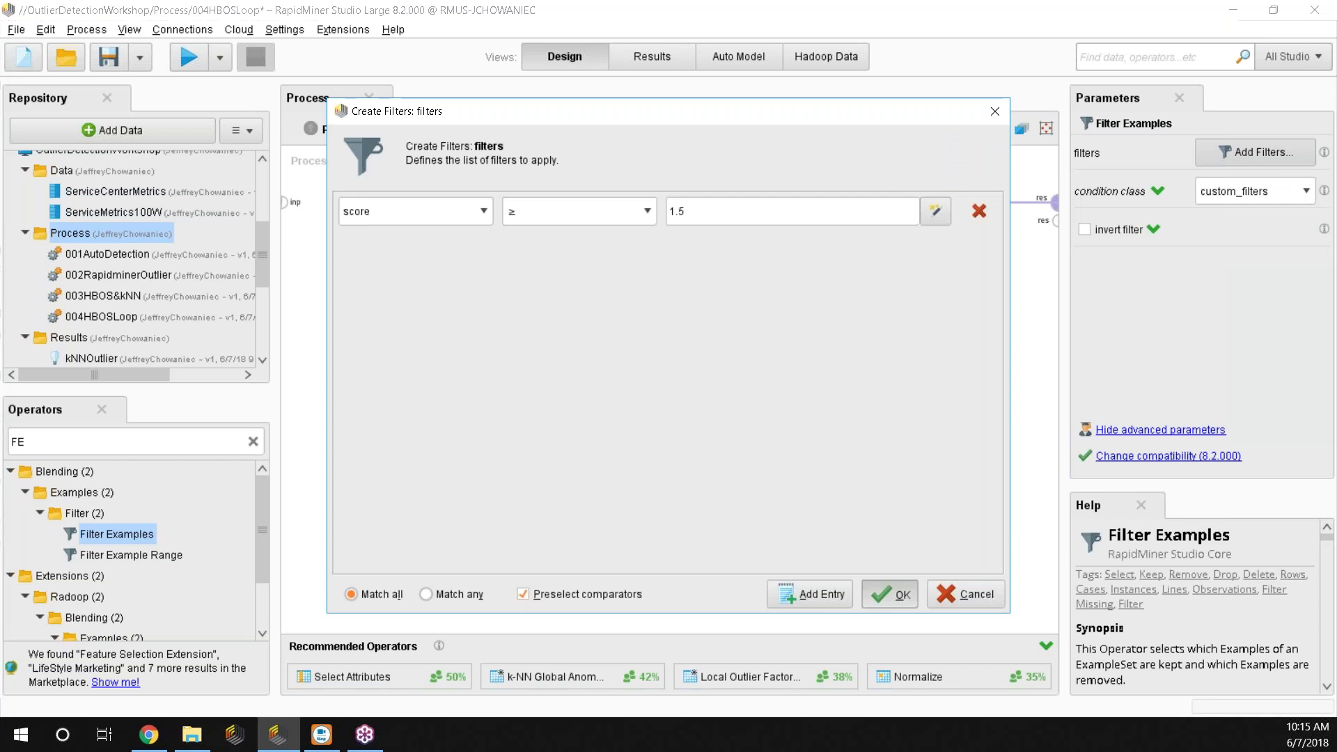
{"action": "left_click", "coordinate": [200, 66]}
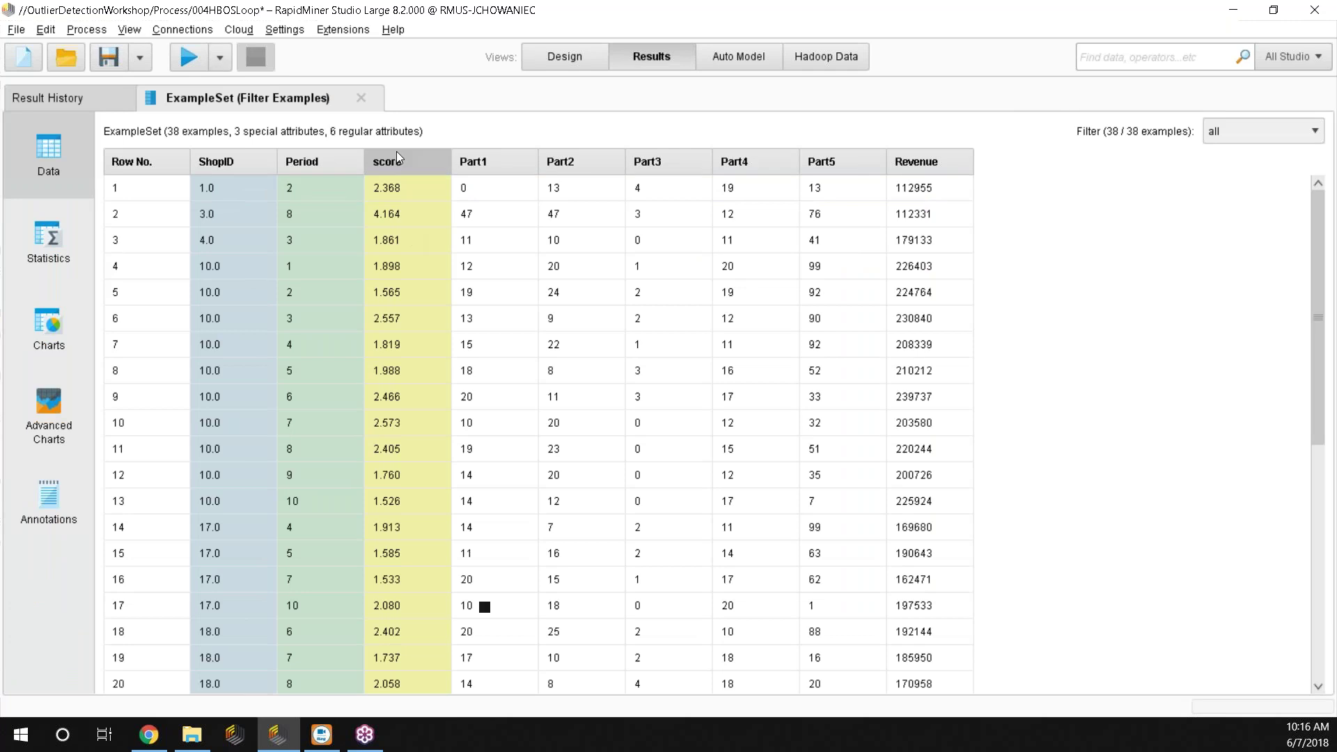
Sort the filtered example set by score in descending order and look through its rows.
{"action": "left_click", "coordinate": [399, 160]}
{"action": "left_click", "coordinate": [399, 166]}
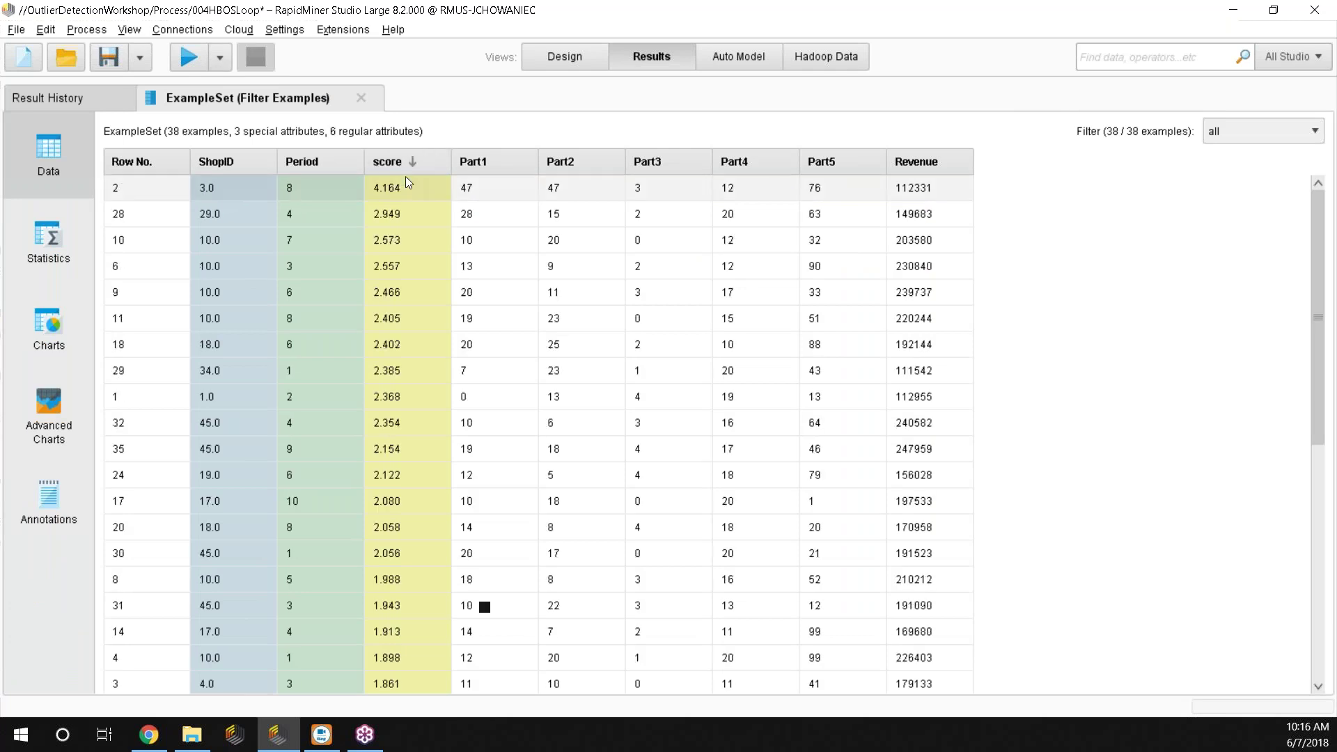
{"action": "scroll", "coordinate": [427, 239], "scroll_direction": "down", "scroll_amount": 6}
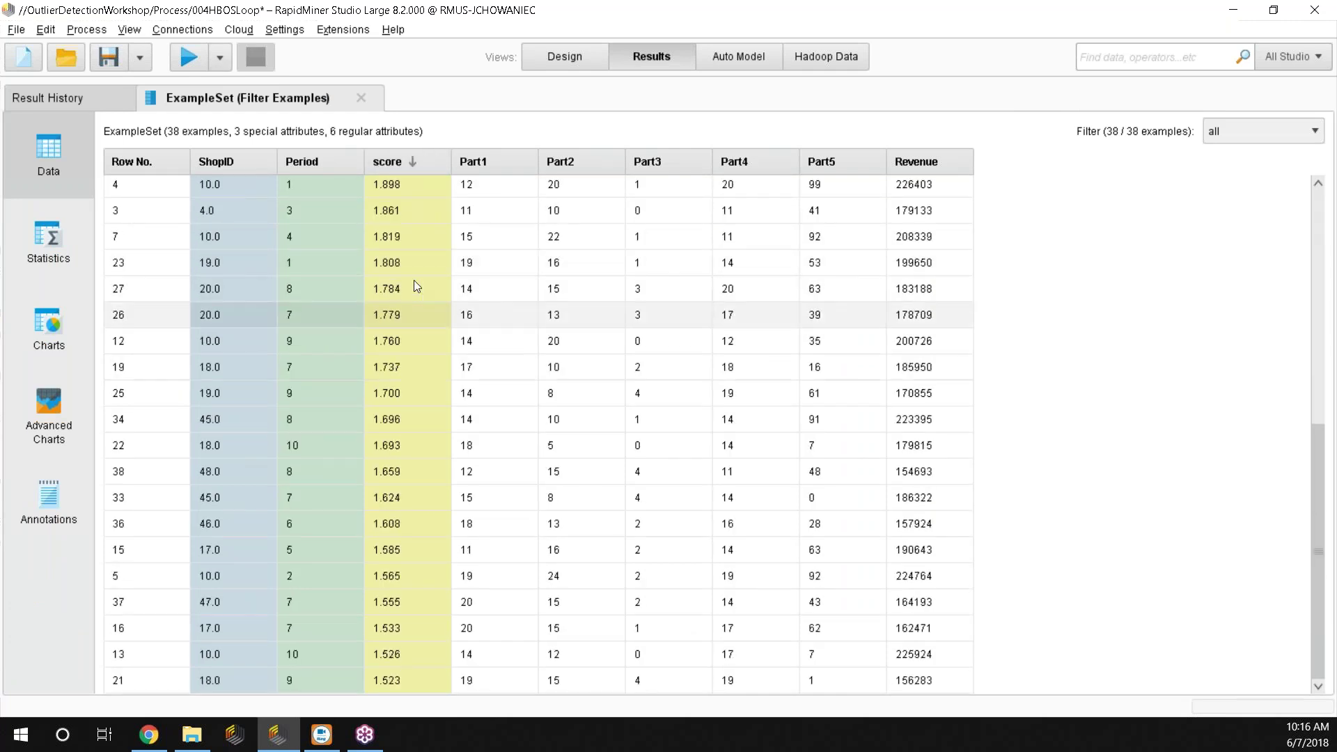
{"action": "scroll", "coordinate": [403, 291], "scroll_direction": "up", "scroll_amount": 2}
{"action": "scroll", "coordinate": [402, 291], "scroll_direction": "up", "scroll_amount": 5}
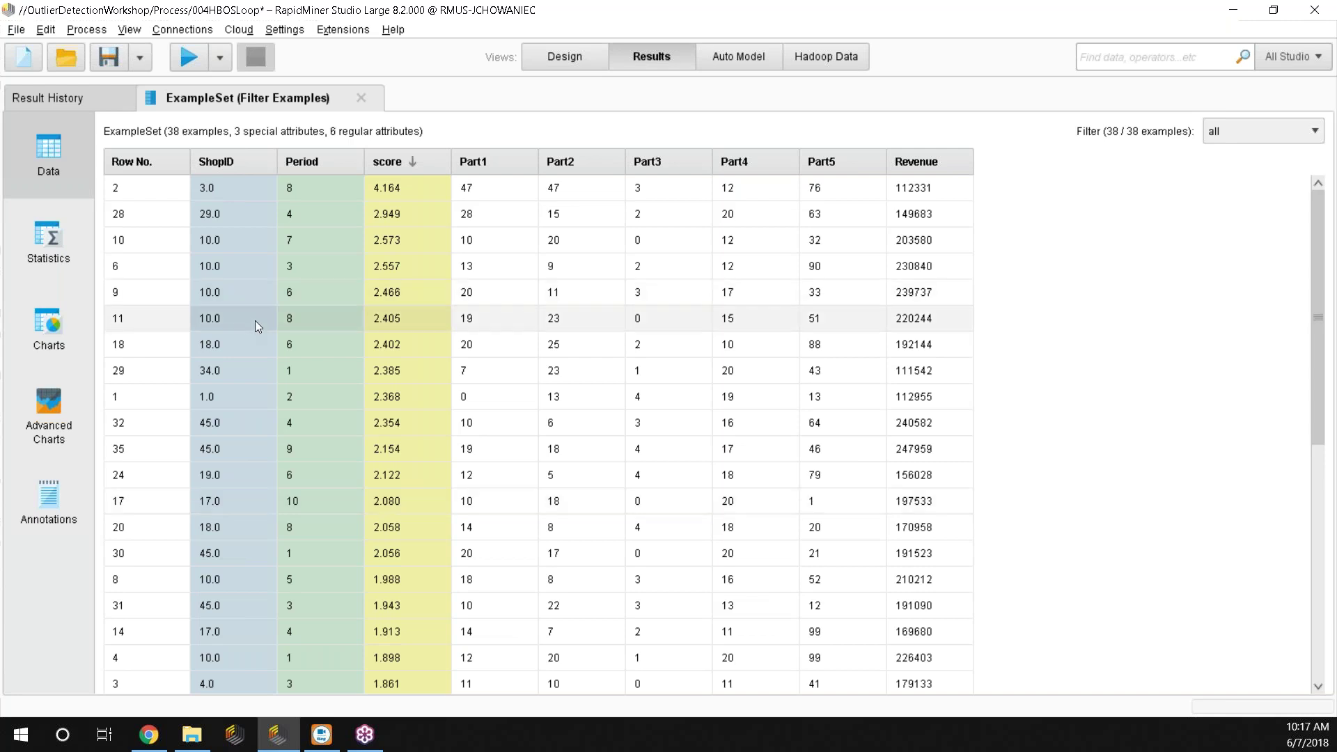
Open the 001AutoDetection process without saving changes to 004HBOSLoop and look through its operator chain.
{"action": "left_click", "coordinate": [564, 56]}
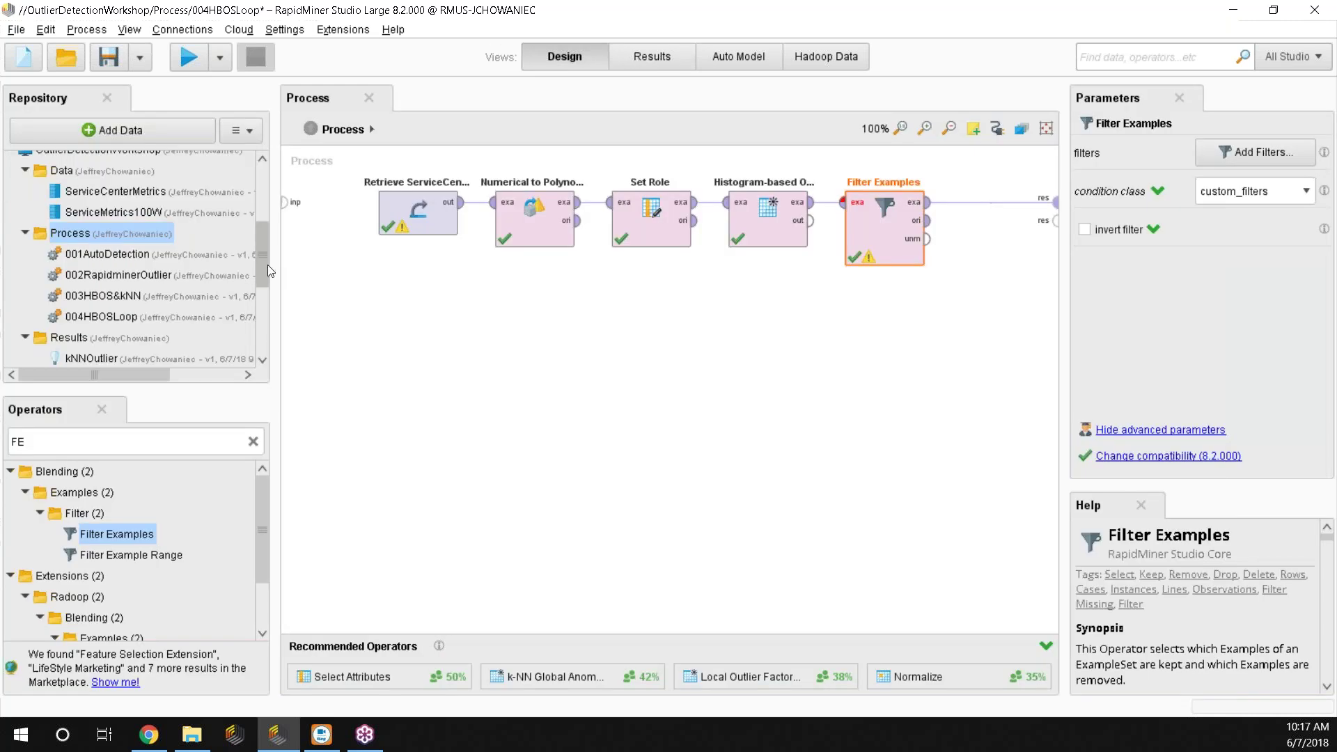
{"action": "scroll", "coordinate": [268, 251], "scroll_direction": "up", "scroll_amount": 5}
{"action": "scroll", "coordinate": [268, 237], "scroll_direction": "down", "scroll_amount": 5}
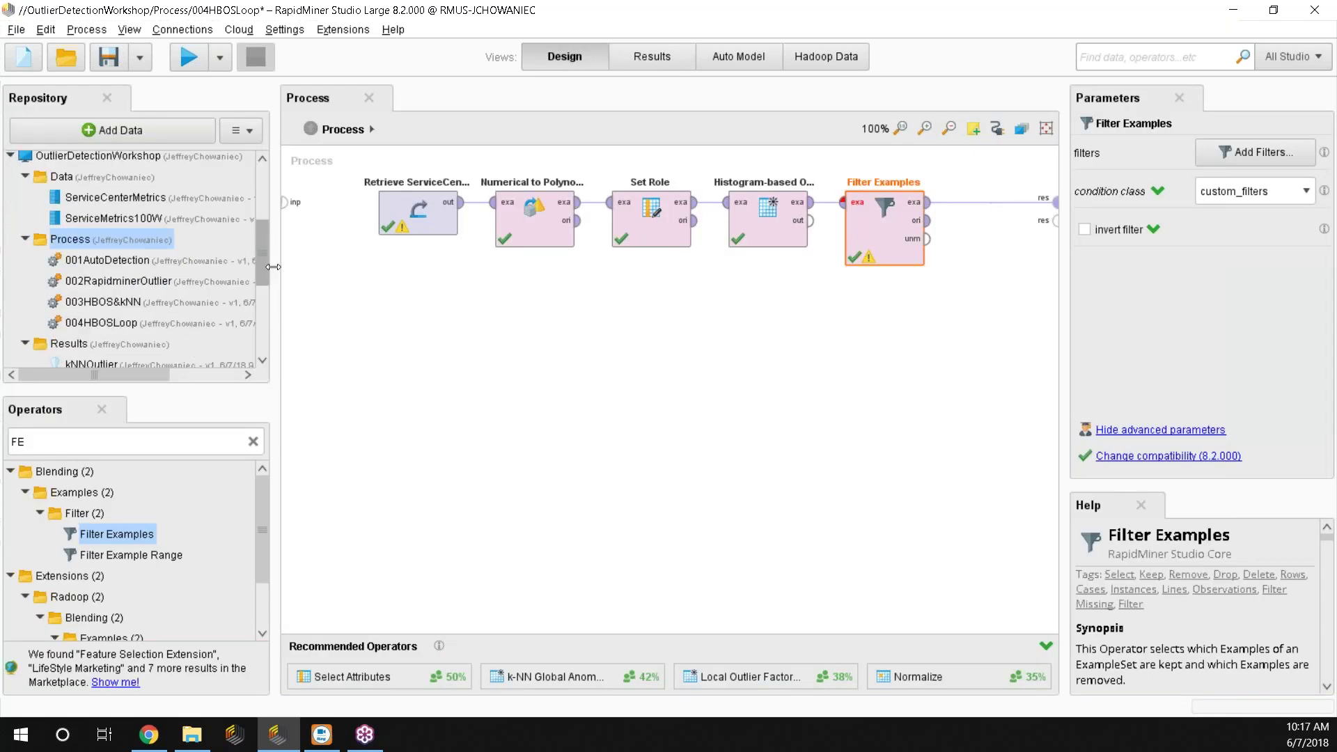
{"action": "scroll", "coordinate": [272, 259], "scroll_direction": "up", "scroll_amount": 3}
{"action": "scroll", "coordinate": [271, 259], "scroll_direction": "down", "scroll_amount": 3}
{"action": "scroll", "coordinate": [272, 257], "scroll_direction": "up", "scroll_amount": 3}
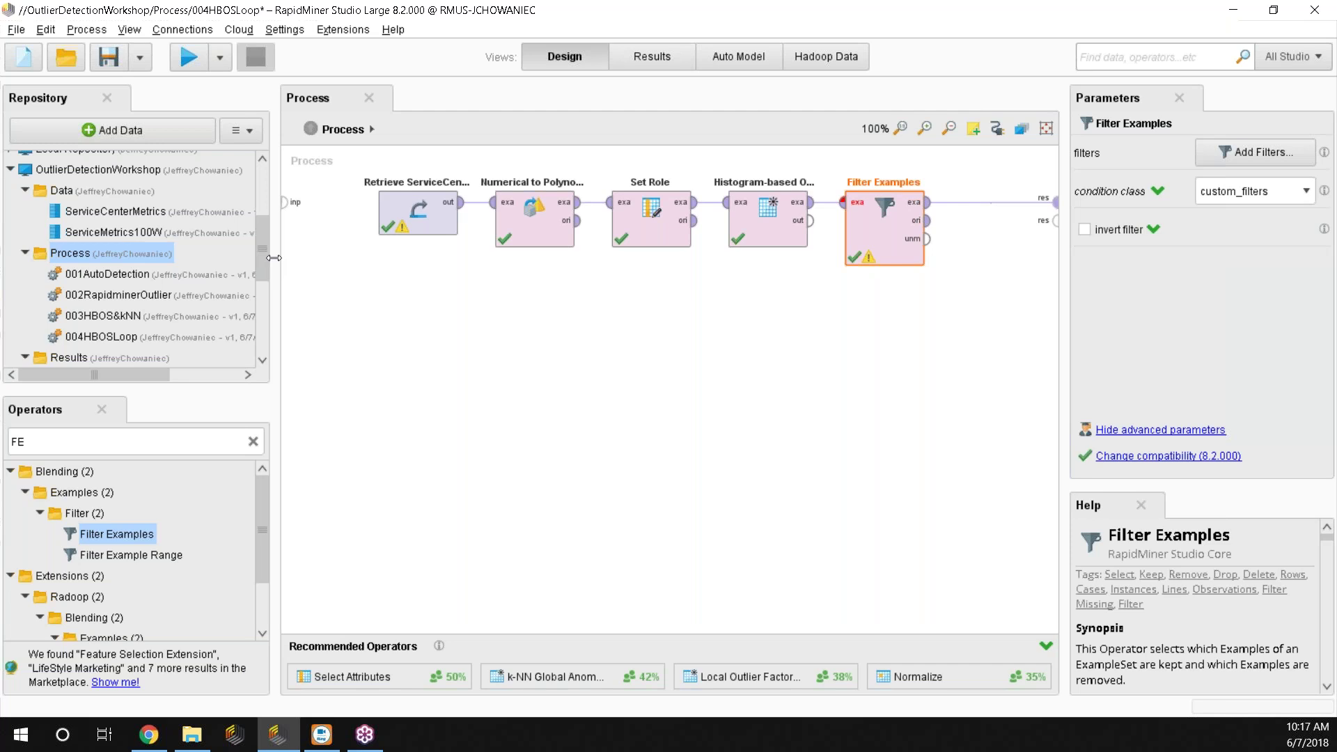
{"action": "double_click", "coordinate": [142, 276]}
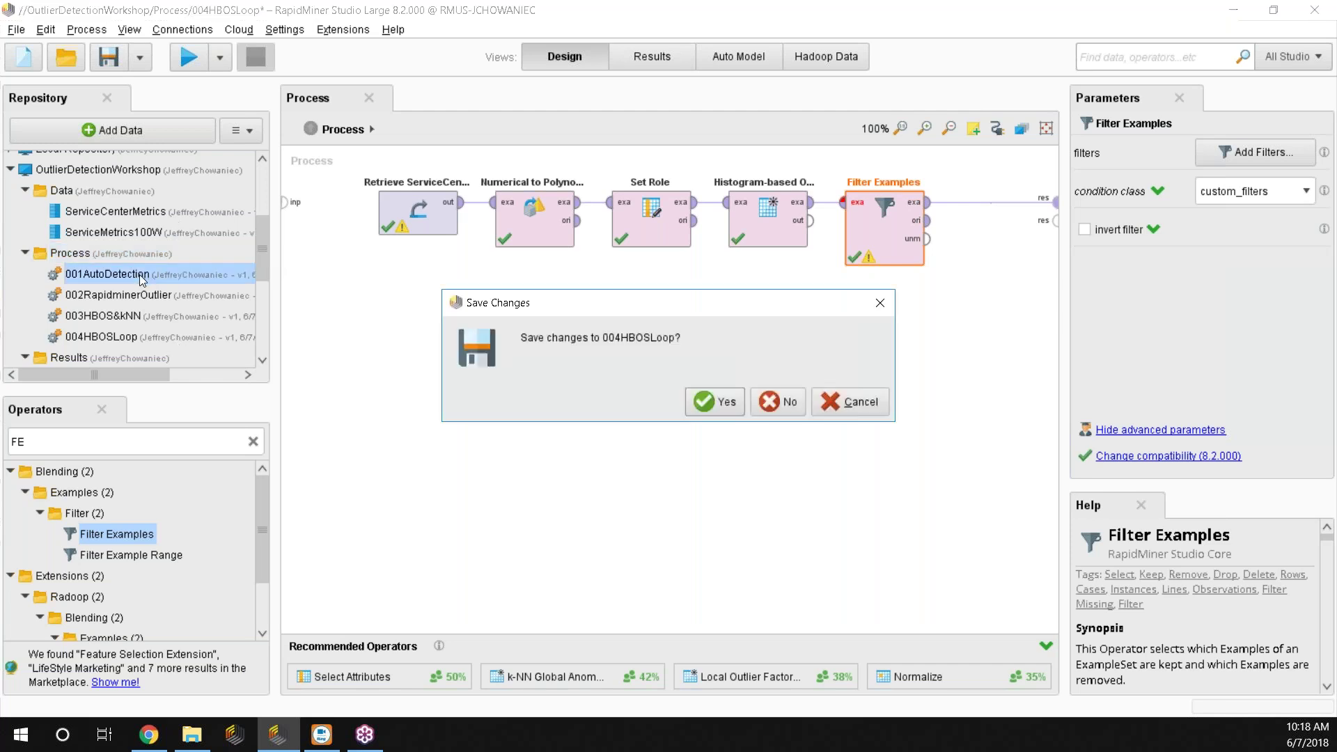
{"action": "left_click", "coordinate": [779, 403]}
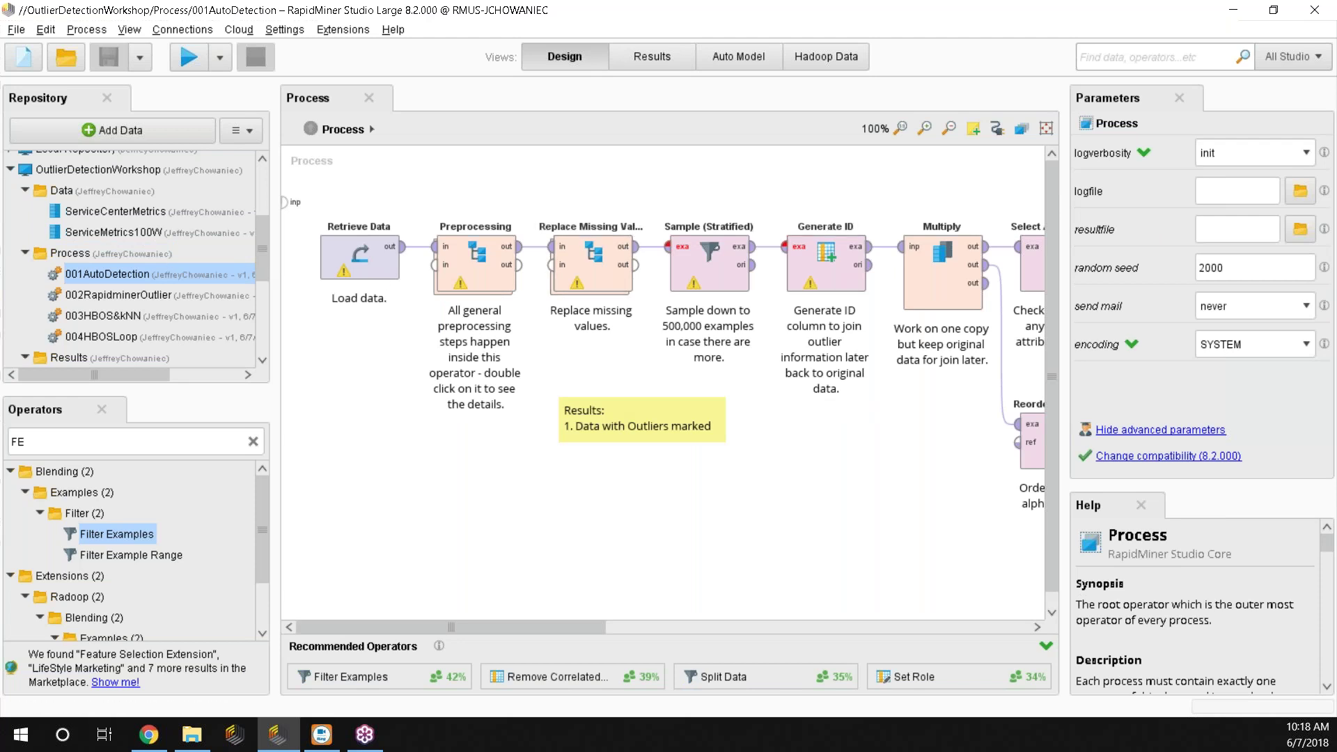
{"action": "left_click_drag", "start_coordinate": [444, 629], "coordinate": [865, 616]}
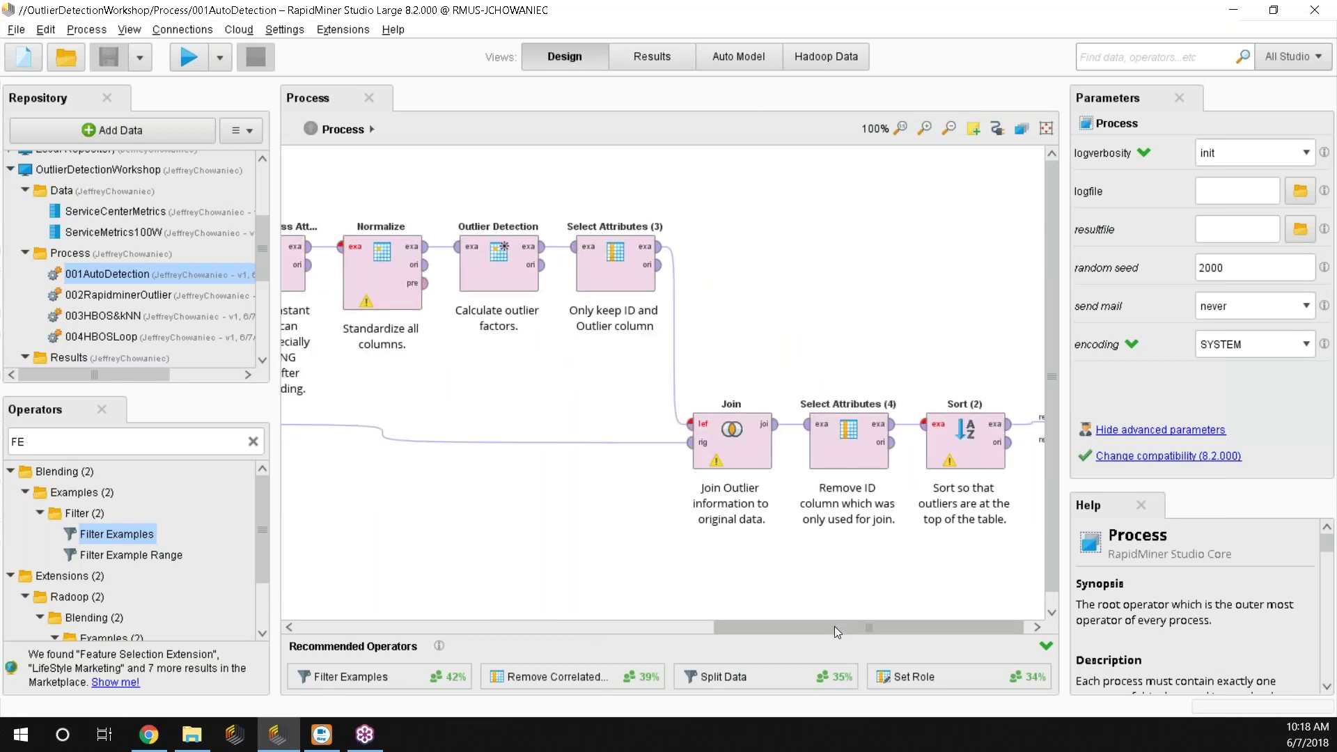
{"action": "left_click_drag", "start_coordinate": [820, 623], "coordinate": [170, 298]}
Open 002RapidminerOutlier and 003HBOS&kNN in turn, and review the HBOS and k-NN Global Anomaly Score parameters.
{"action": "double_click", "coordinate": [170, 296]}
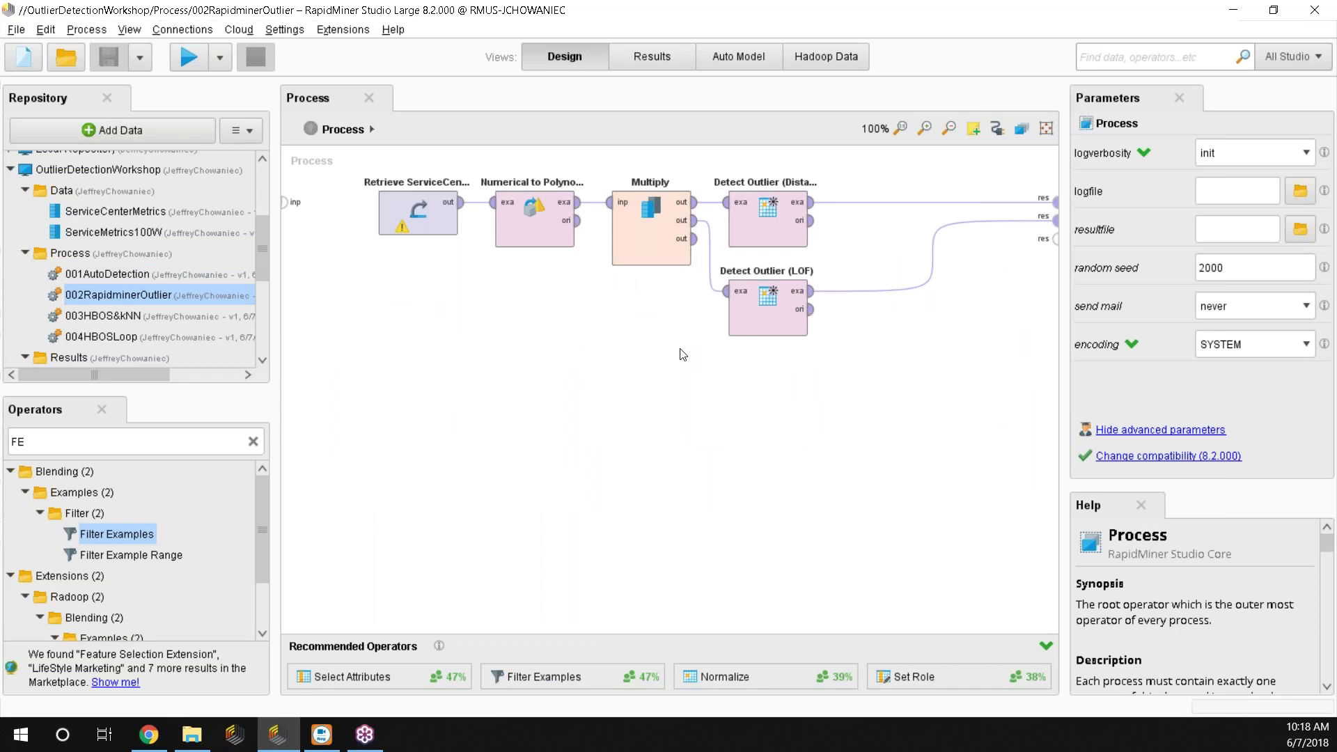
{"action": "double_click", "coordinate": [79, 319]}
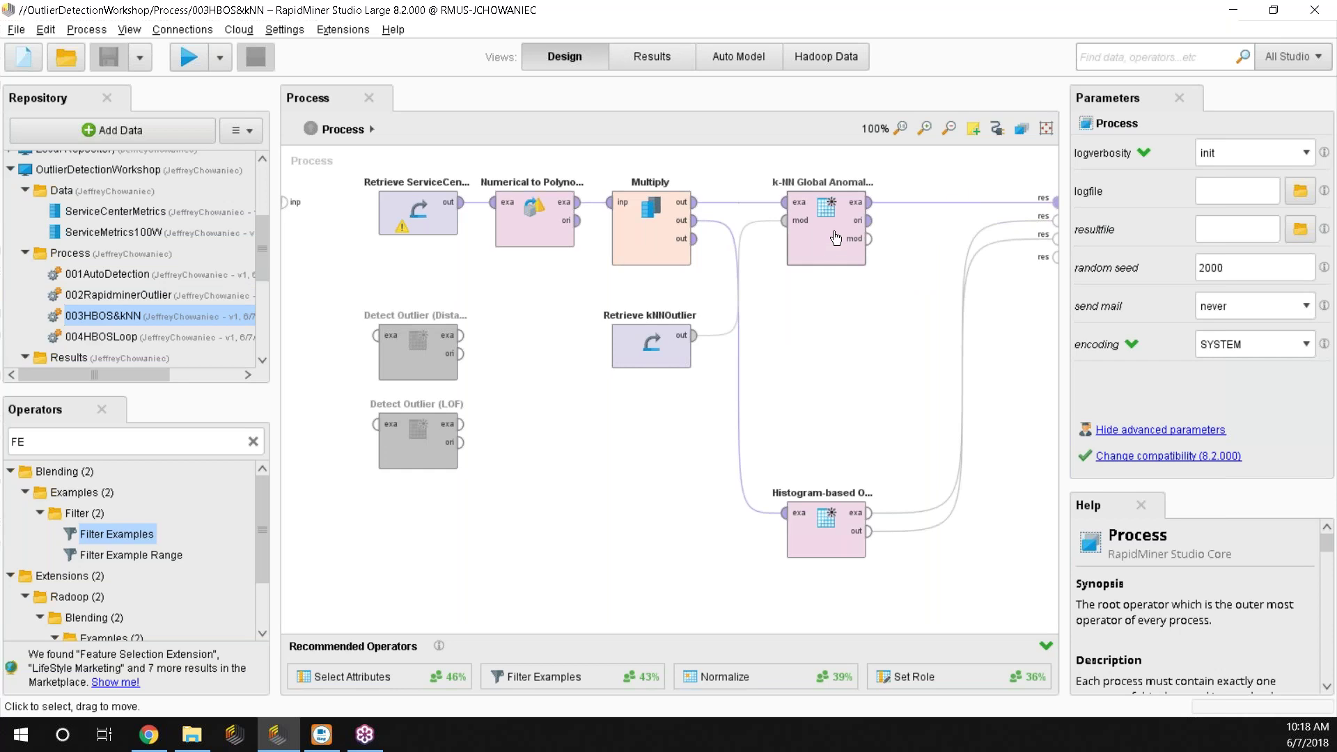
{"action": "left_click", "coordinate": [844, 539]}
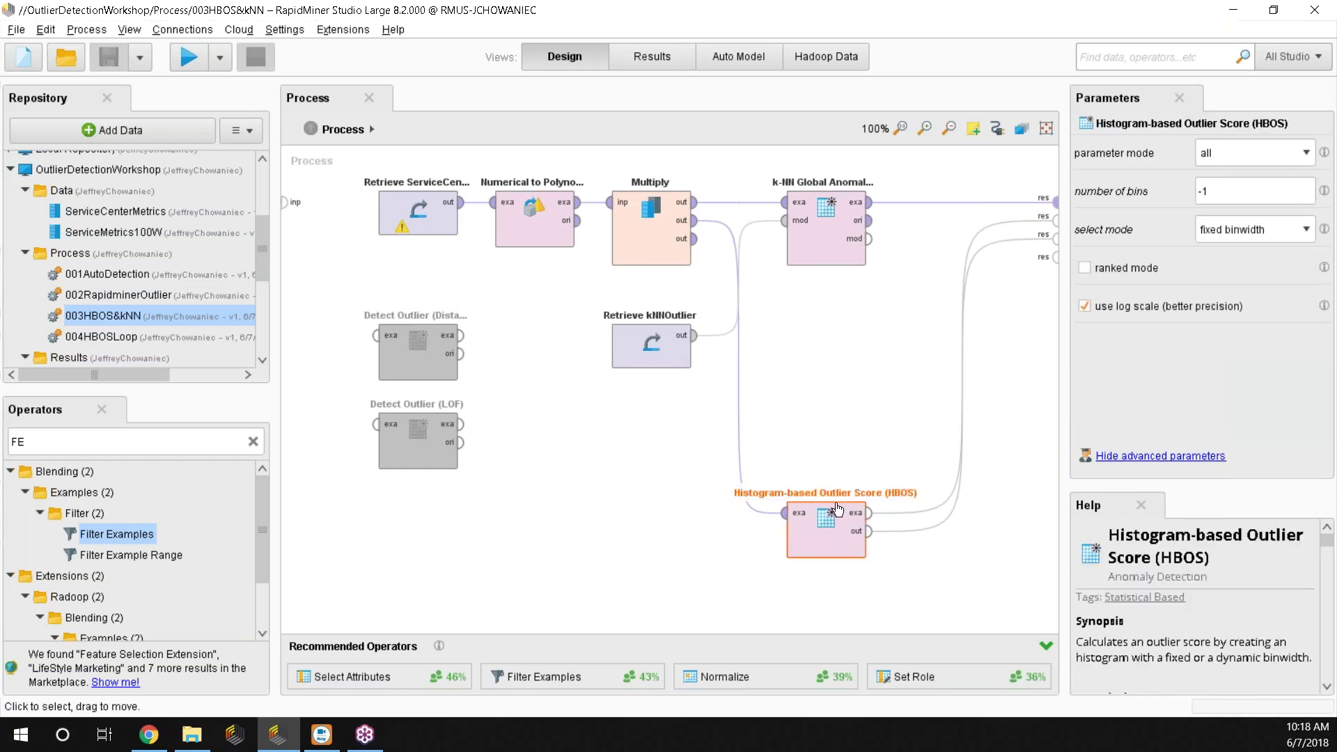
{"action": "left_click_drag", "start_coordinate": [838, 511], "coordinate": [838, 333]}
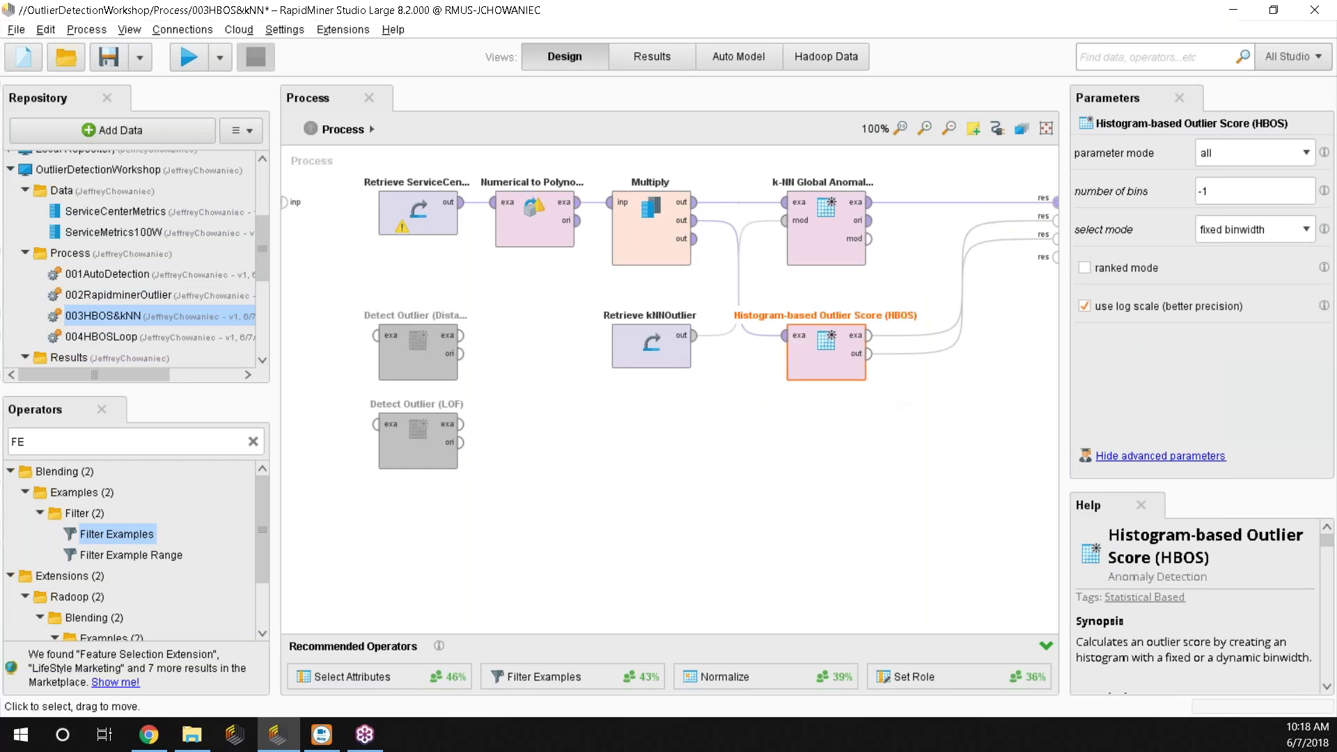
{"action": "left_click", "coordinate": [826, 237]}
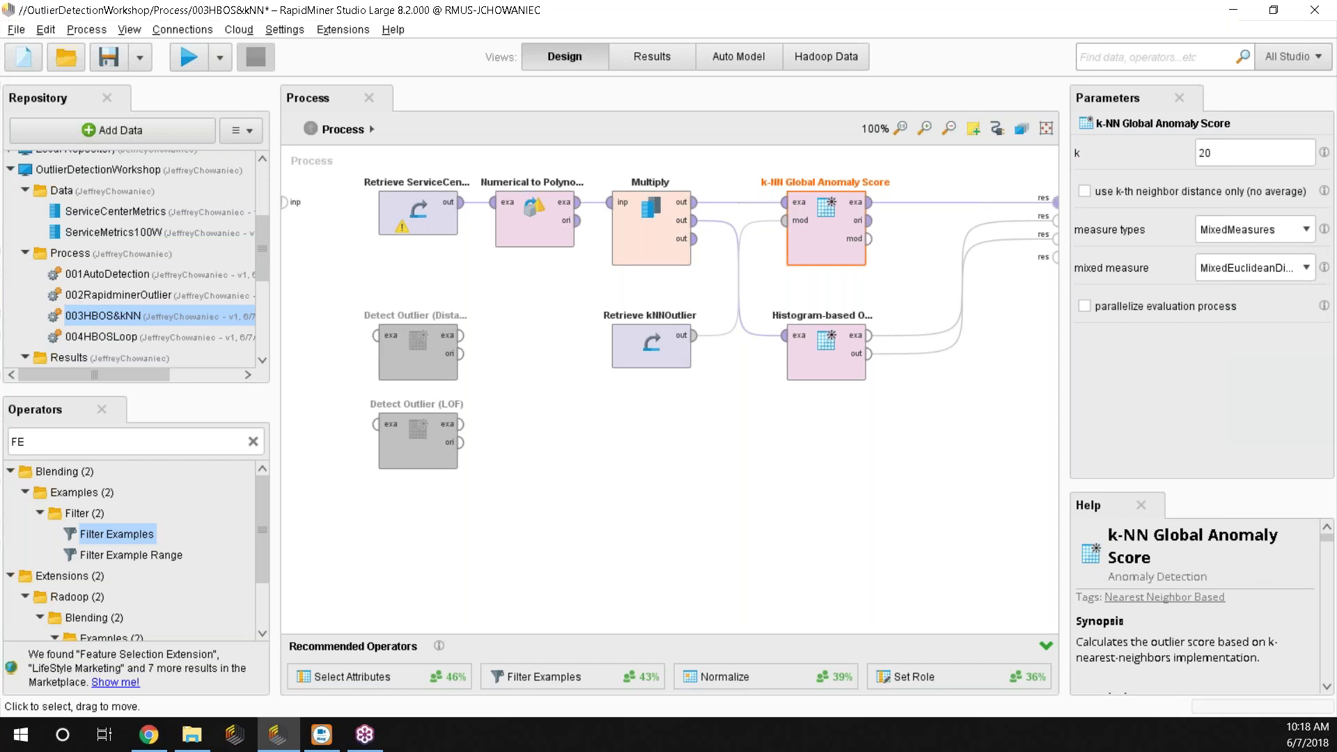
Open the 004HBOSLoop process, discarding changes to 003HBOS&kNN, and review the Loop Attributes parameters.
{"action": "double_click", "coordinate": [107, 335]}
{"action": "left_click", "coordinate": [777, 402]}
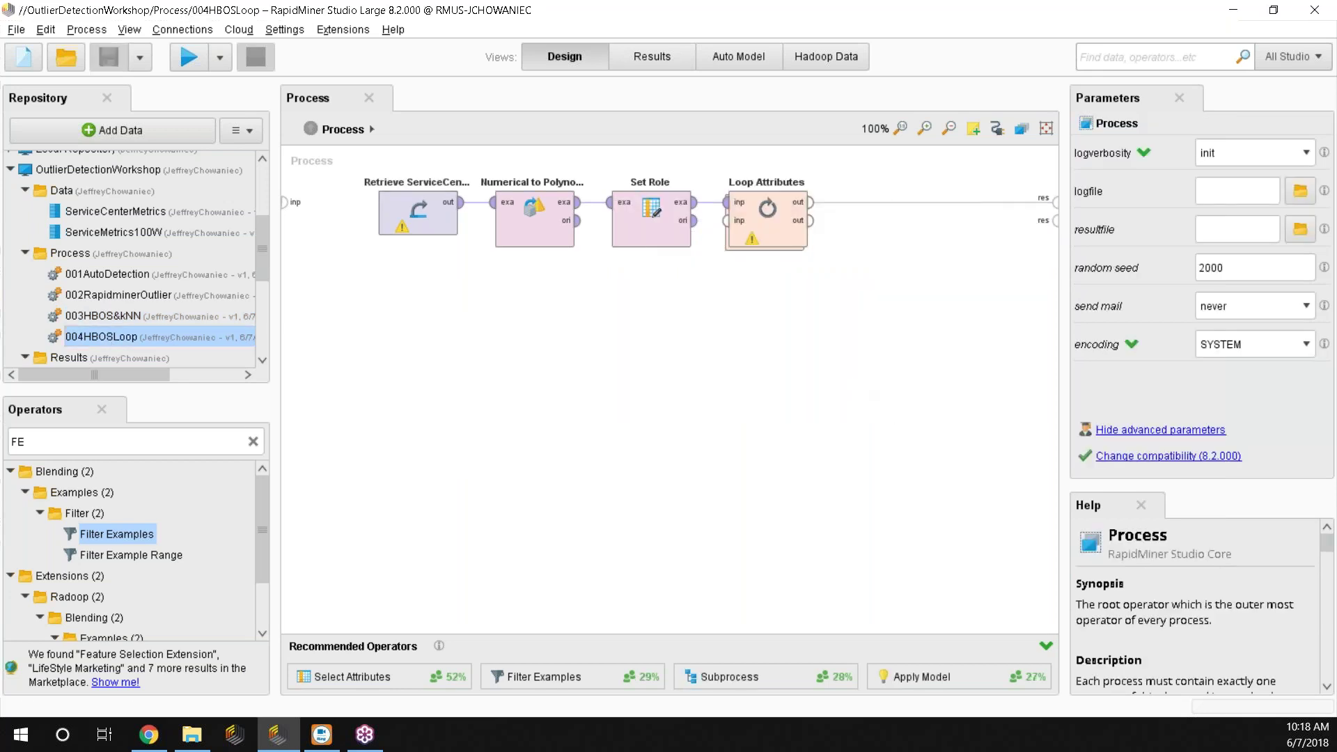
{"action": "left_click", "coordinate": [769, 234]}
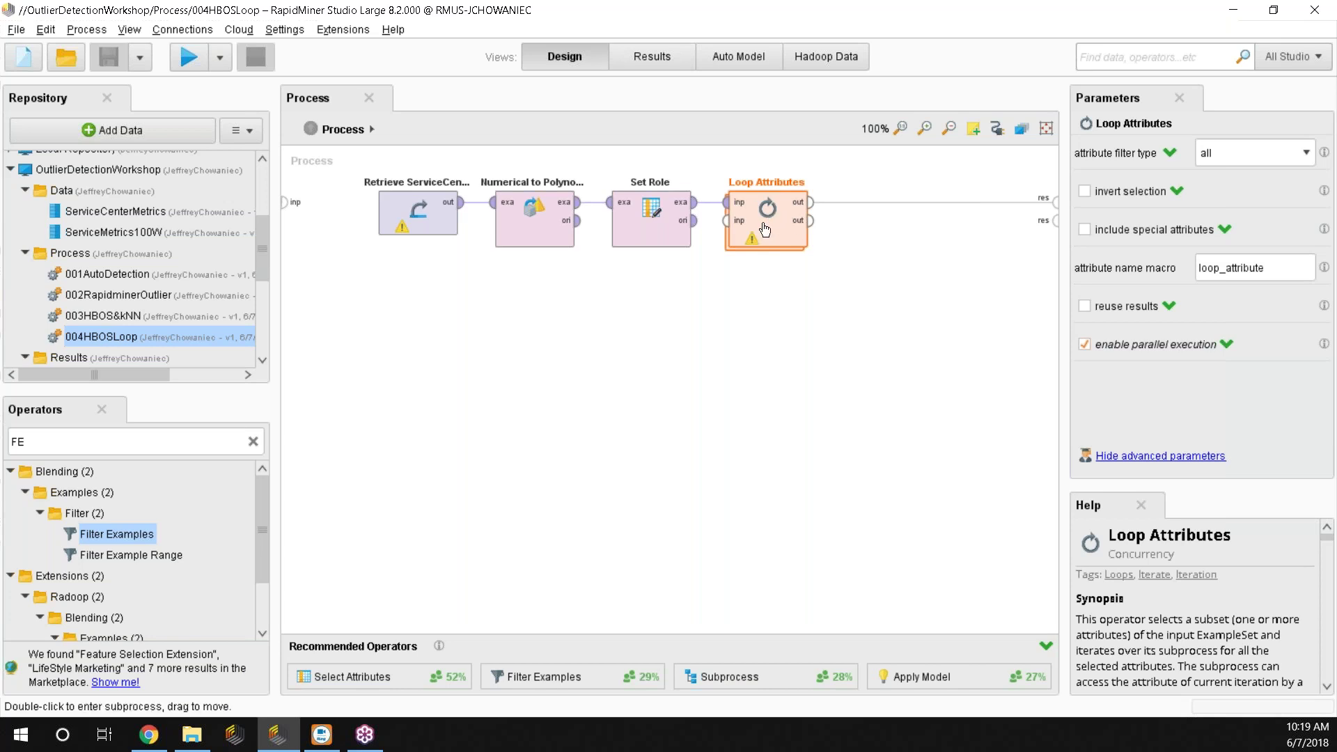
{"action": "left_click_drag", "start_coordinate": [763, 223], "coordinate": [880, 222]}
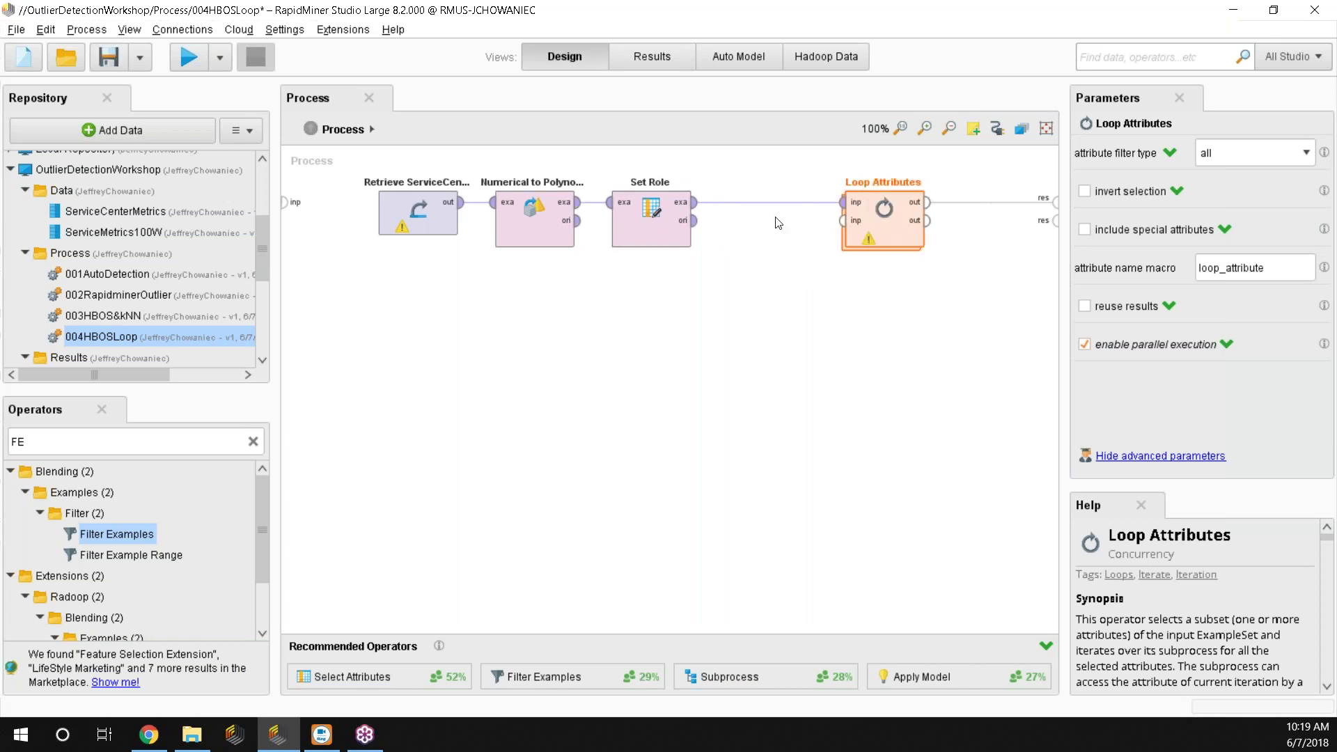
{"action": "left_click_drag", "start_coordinate": [867, 222], "coordinate": [754, 223]}
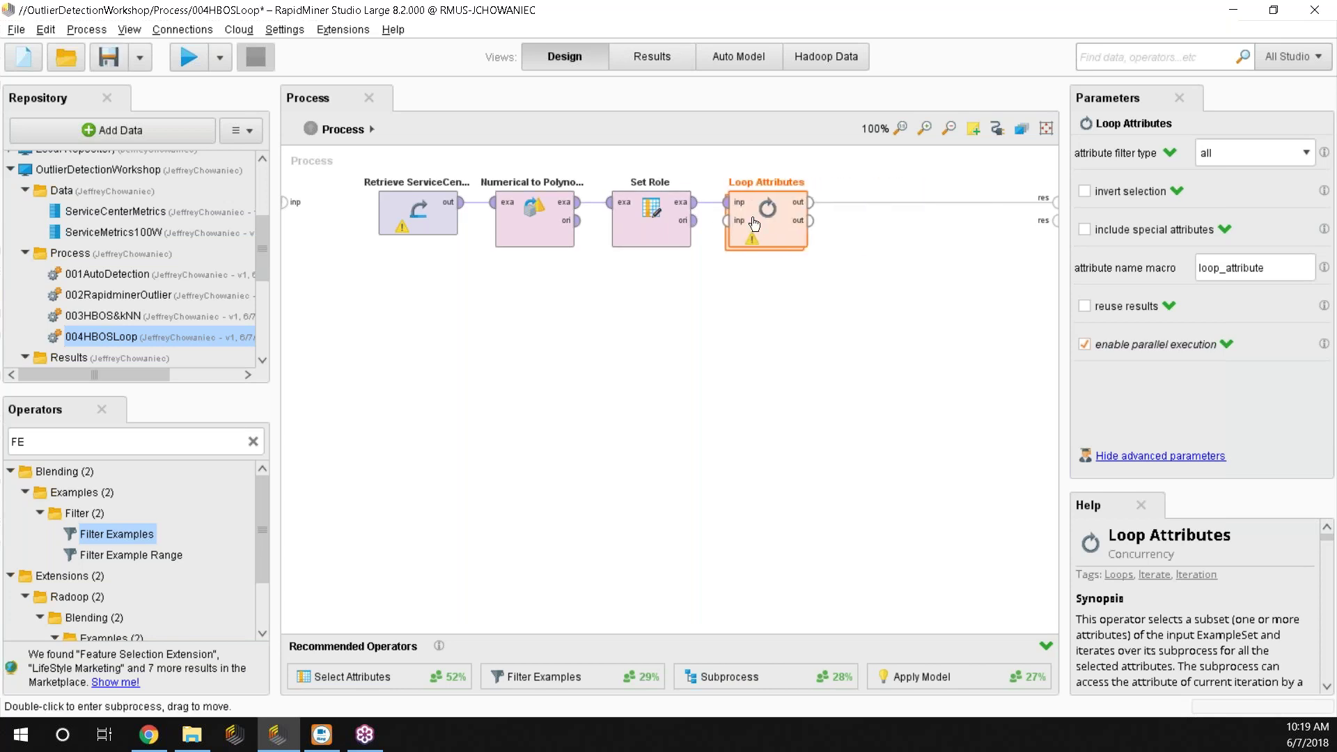
Reopen the 003HBOS&kNN process without saving 004HBOSLoop and delete the Retrieve kNNOutlier operator.
{"action": "left_click", "coordinate": [124, 317]}
{"action": "double_click", "coordinate": [124, 317]}
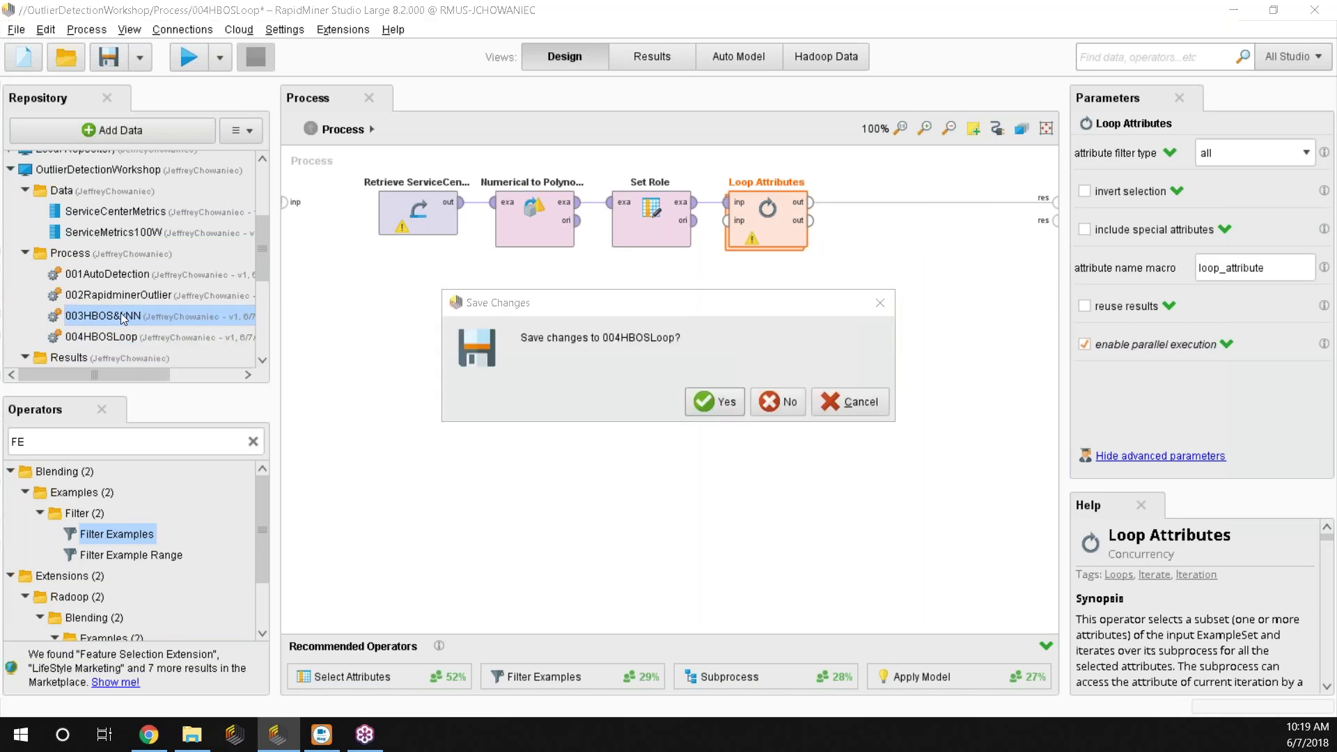
{"action": "left_click", "coordinate": [797, 403]}
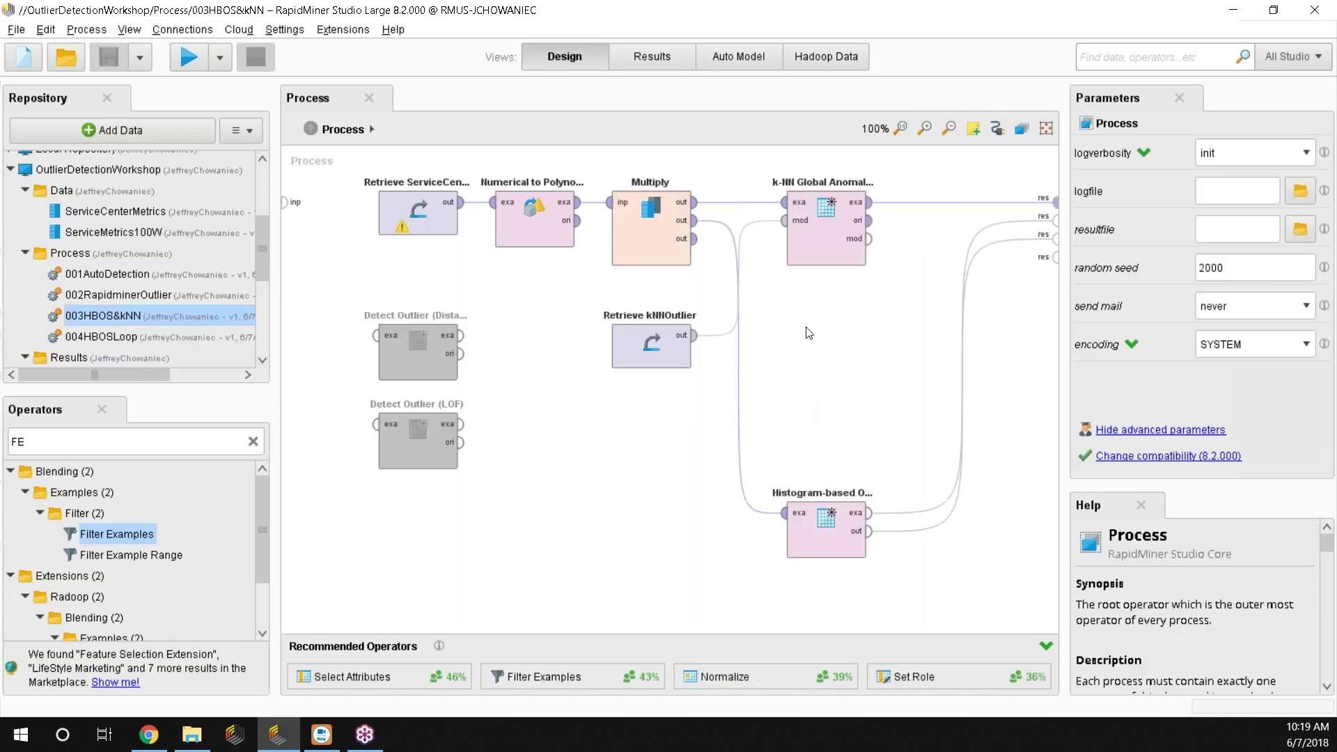
{"action": "left_click", "coordinate": [646, 358]}
{"action": "key", "text": "Delete"}
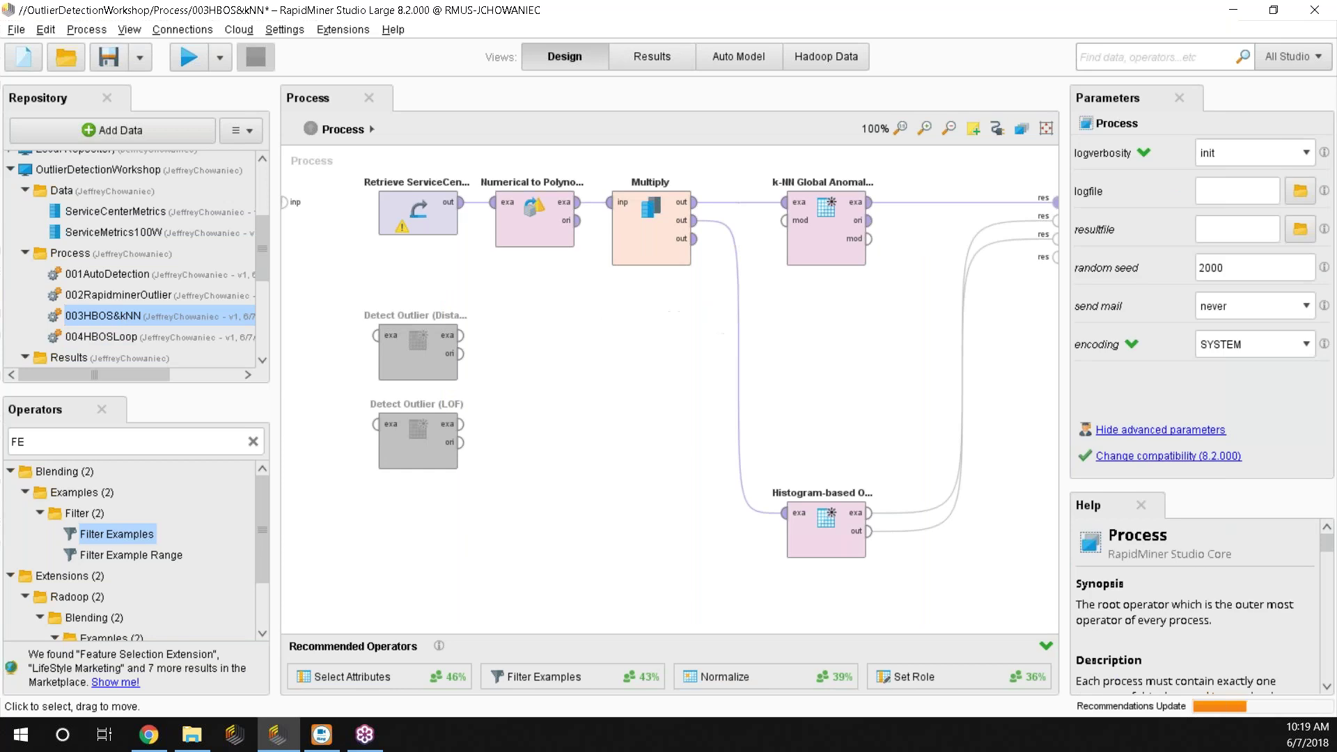
Insert a Normalize operator between Multiply and k-NN Global Anomaly Score, shifting the k-NN operator aside to make room.
{"action": "key", "text": "ctrl+f"}
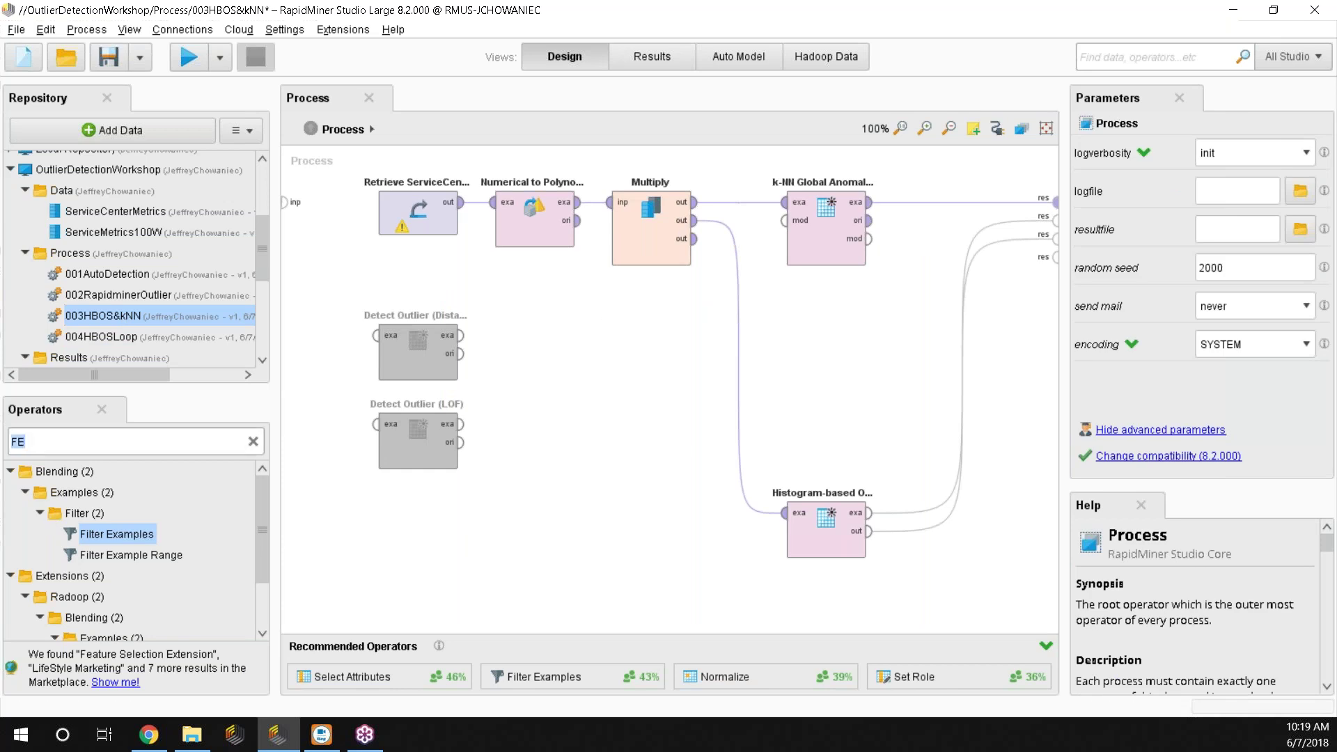
{"action": "type", "text": "no"}
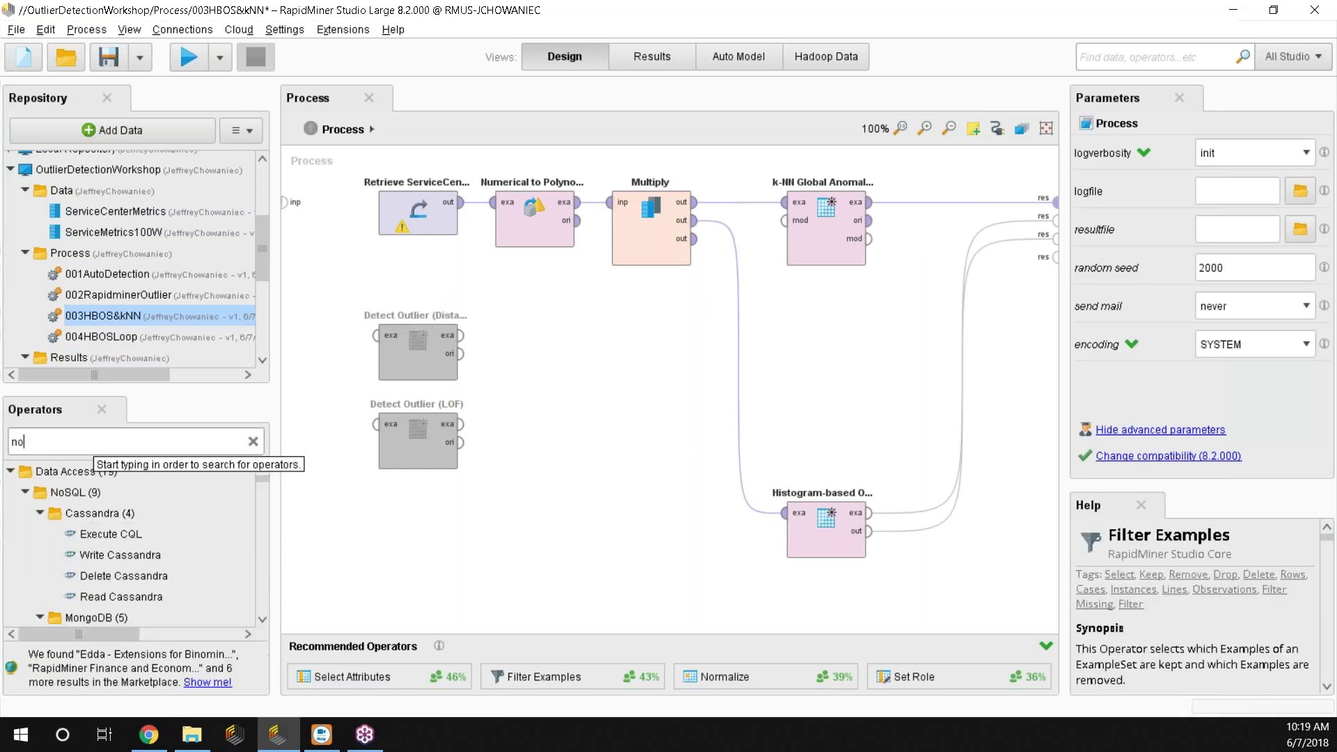
{"action": "mouse_move", "coordinate": [183, 561]}
{"action": "left_mouse_down"}
{"action": "mouse_move", "coordinate": [188, 544]}
{"action": "mouse_move", "coordinate": [236, 624]}
{"action": "mouse_move", "coordinate": [221, 558]}
{"action": "mouse_move", "coordinate": [233, 575]}
{"action": "mouse_move", "coordinate": [531, 352]}
{"action": "mouse_move", "coordinate": [289, 505]}
{"action": "mouse_move", "coordinate": [200, 553]}
{"action": "mouse_move", "coordinate": [189, 545]}
{"action": "left_mouse_up"}
{"action": "scroll", "coordinate": [201, 553], "scroll_direction": "up", "scroll_amount": 4}
{"action": "scroll", "coordinate": [194, 548], "scroll_direction": "up", "scroll_amount": 2}
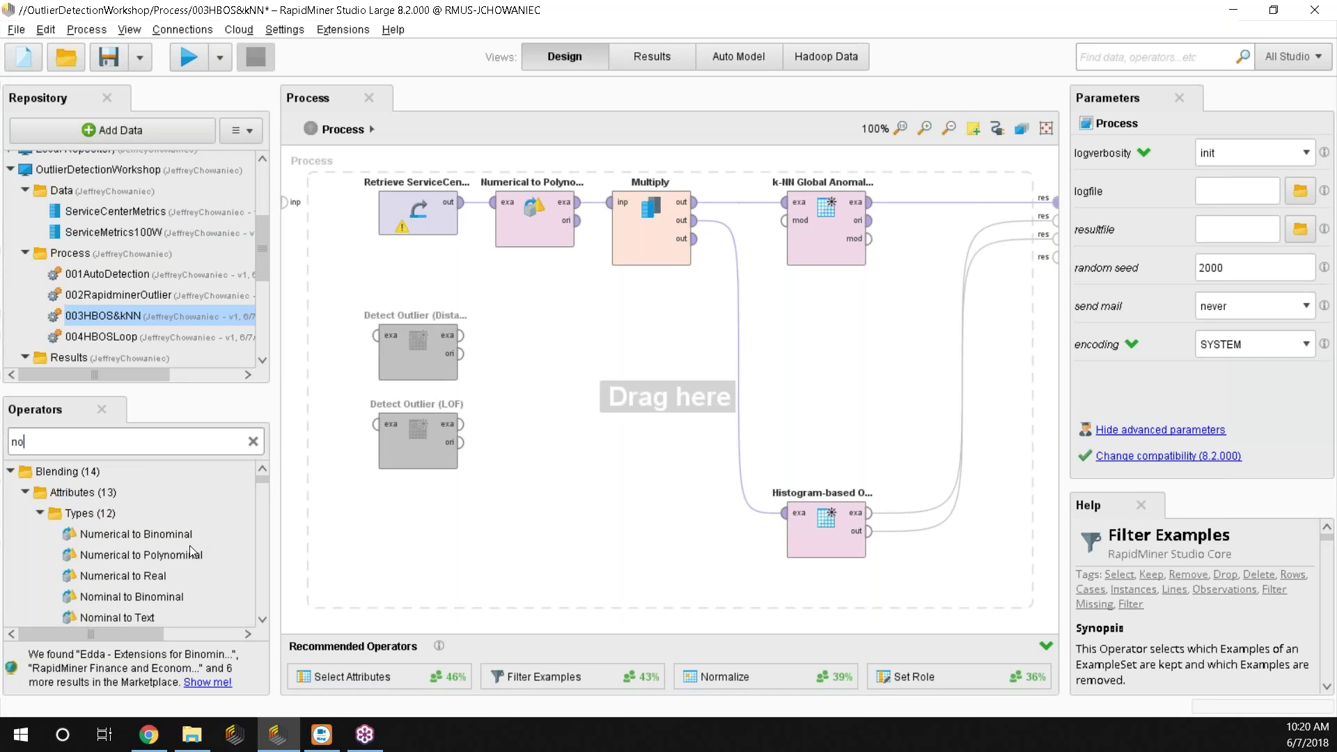
{"action": "type", "text": "rm"}
{"action": "left_click_drag", "start_coordinate": [99, 515], "coordinate": [745, 201]}
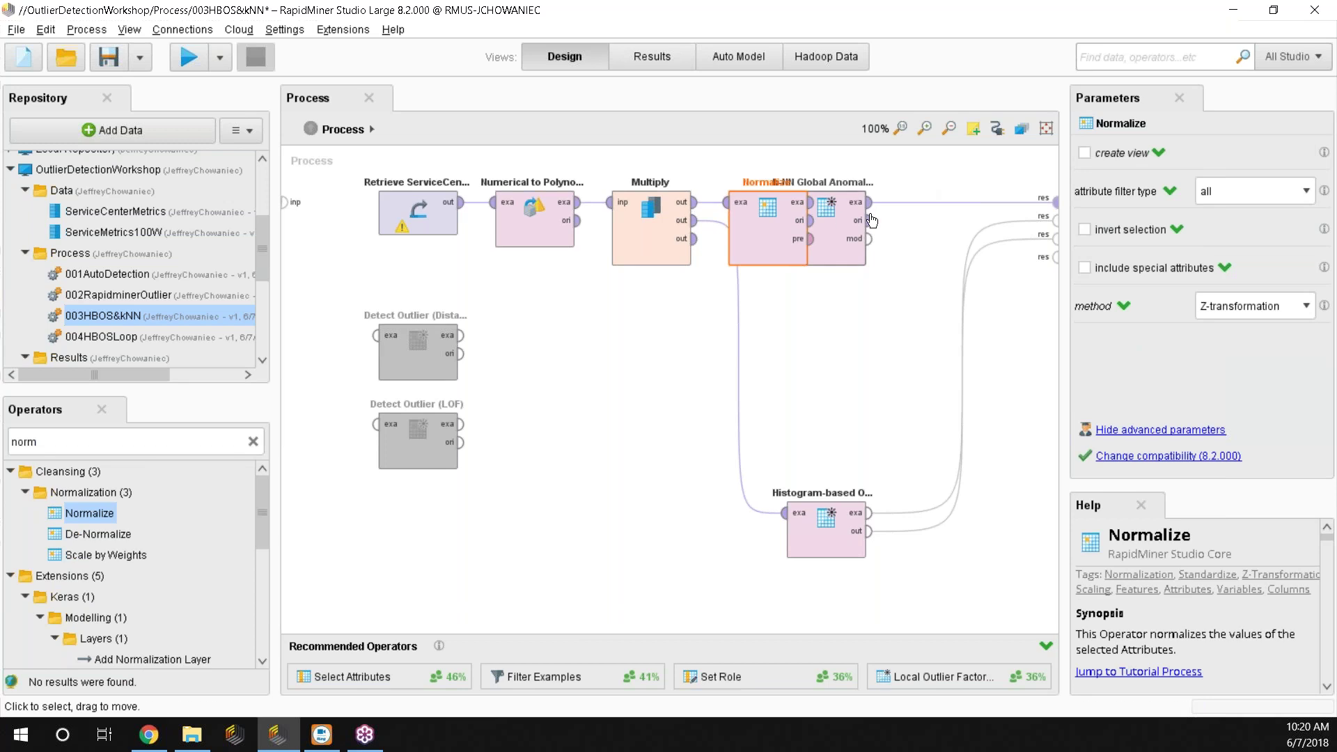
{"action": "left_click_drag", "start_coordinate": [872, 221], "coordinate": [930, 221]}
Run the process and examine the k-NN Global Anomaly Score results sorted by outlier in descending order.
{"action": "key", "text": "F11"}
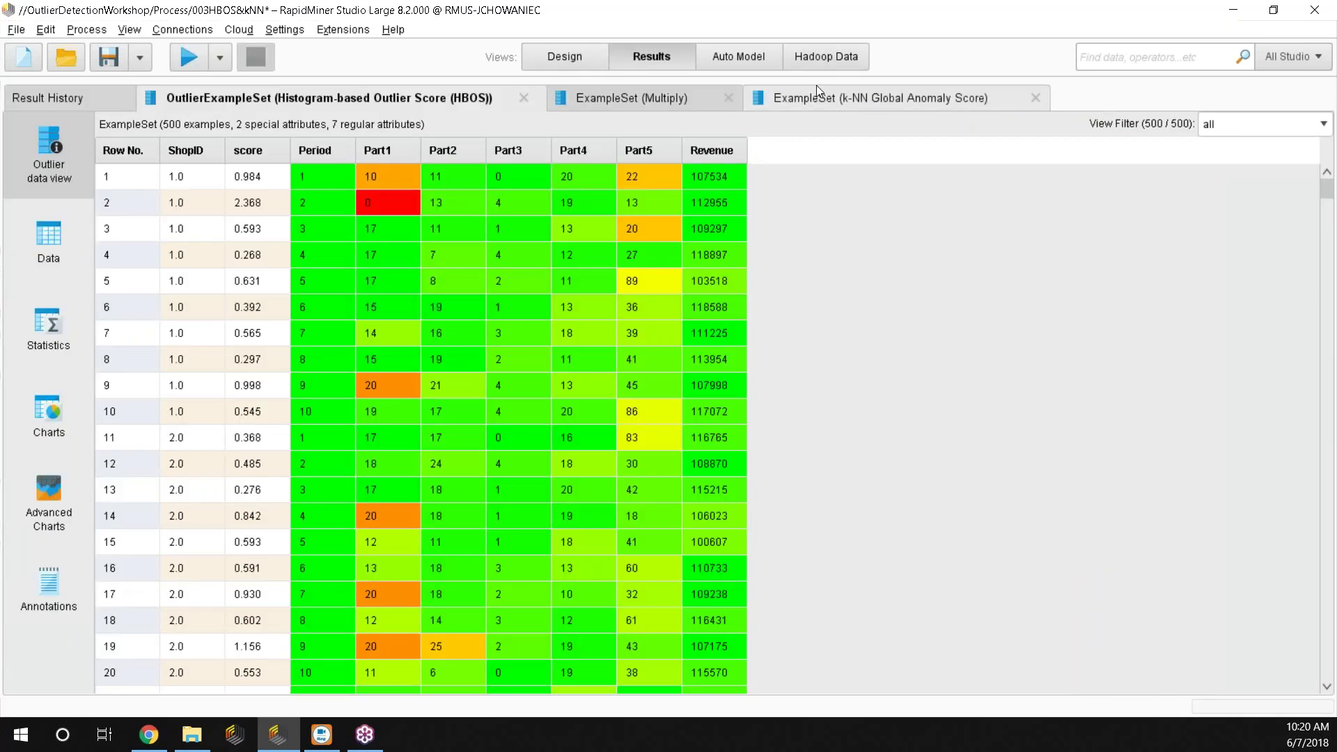
{"action": "left_click", "coordinate": [816, 86]}
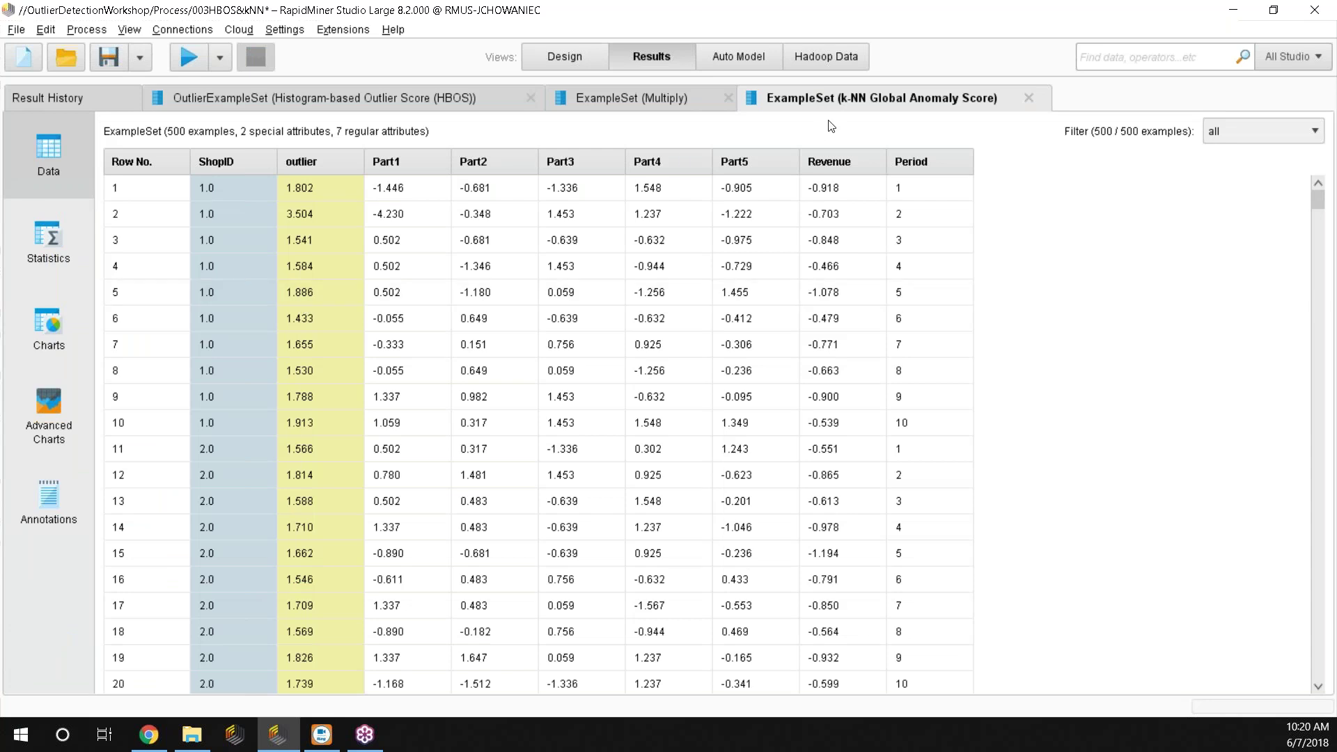
{"action": "left_click", "coordinate": [324, 160]}
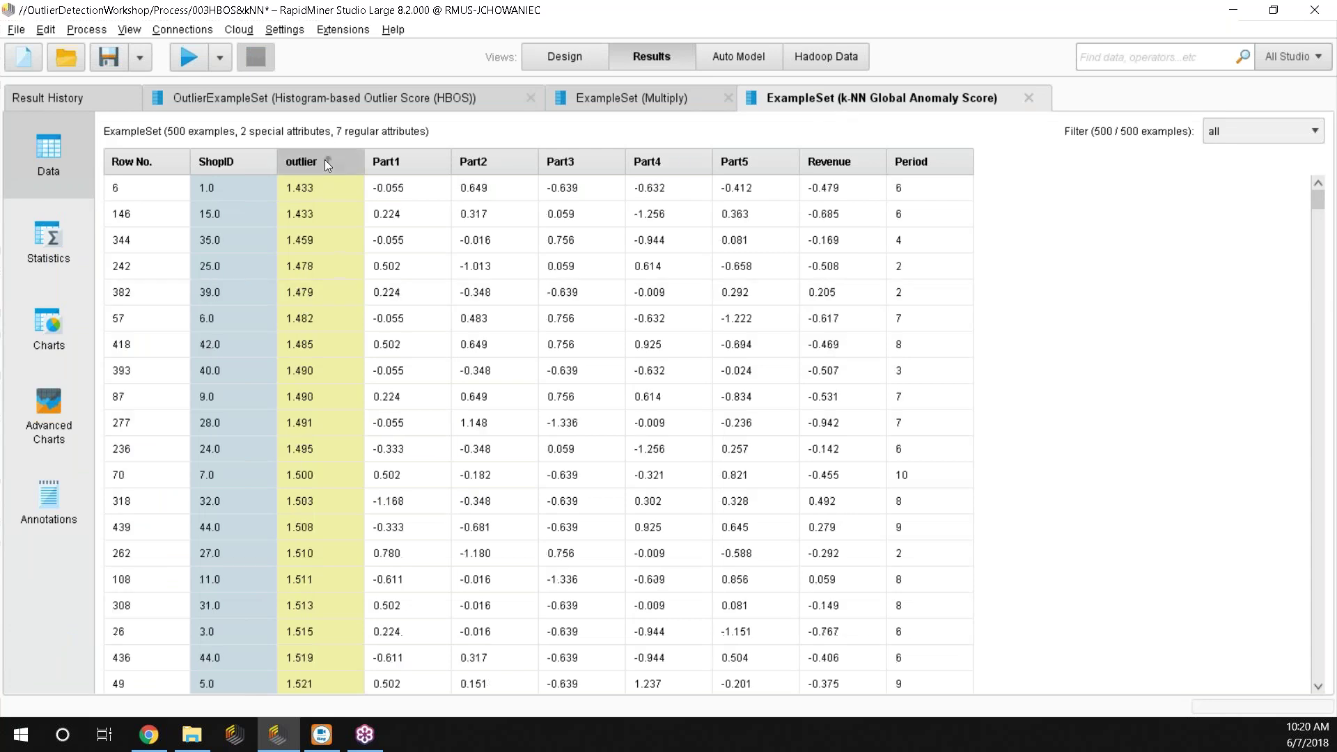
{"action": "left_click", "coordinate": [325, 161]}
{"action": "scroll", "coordinate": [369, 527], "scroll_direction": "down", "scroll_amount": 3}
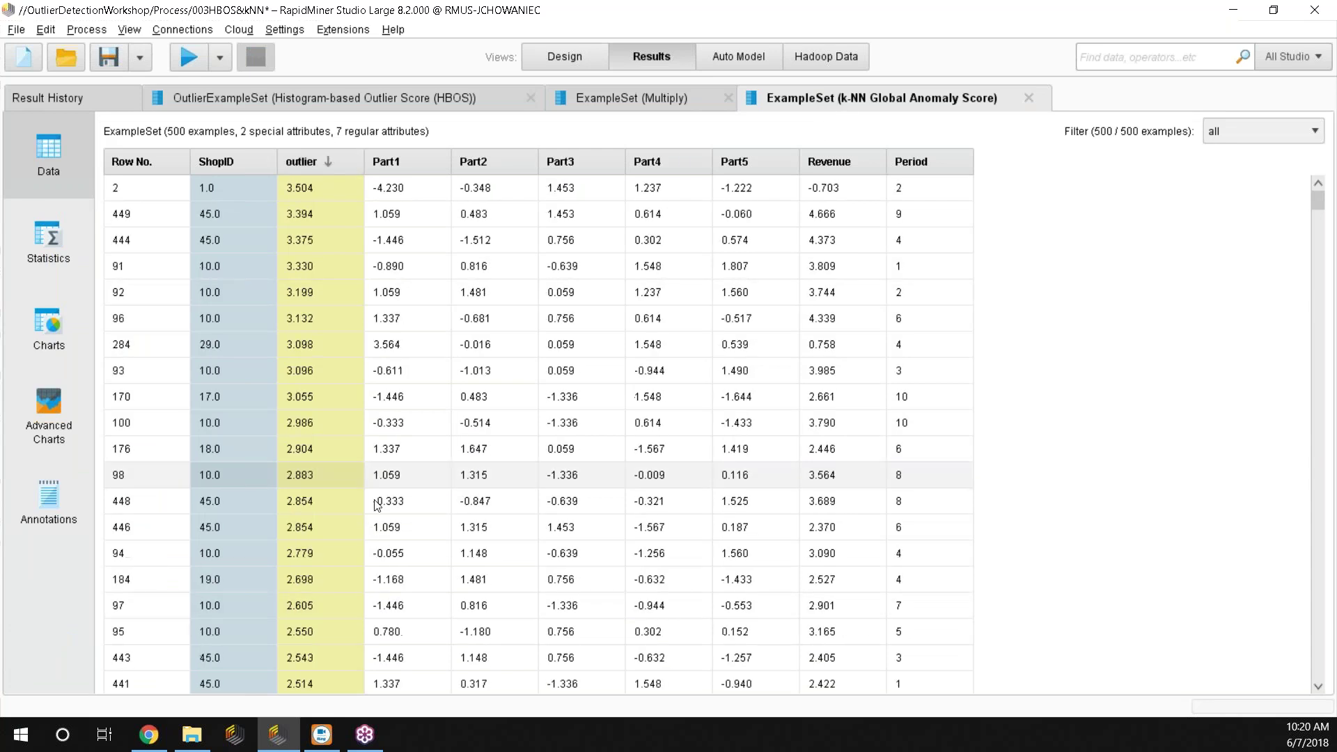
{"action": "scroll", "coordinate": [362, 518], "scroll_direction": "up", "scroll_amount": 3}
{"action": "scroll", "coordinate": [355, 526], "scroll_direction": "down", "scroll_amount": 6}
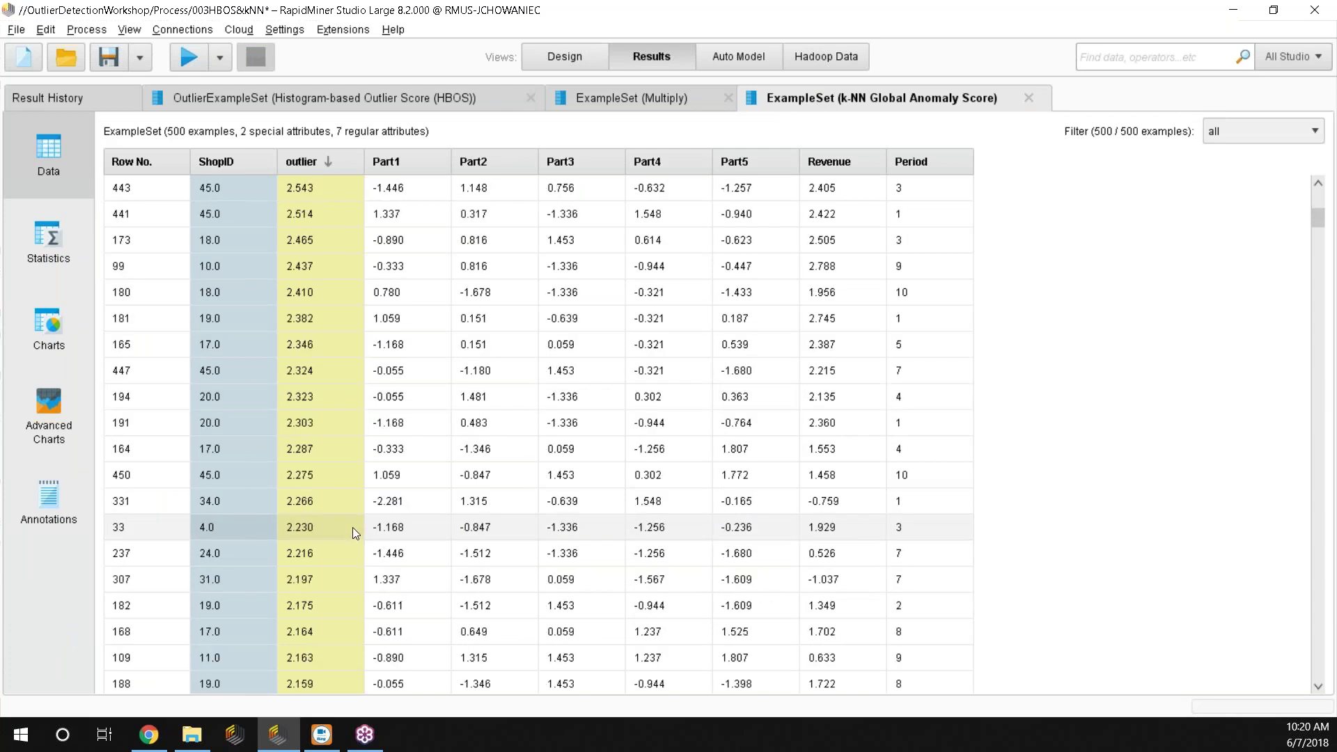
Examine the further outlier scores in the sorted k-NN Global Anomaly Score results, and return to the process design.
{"action": "scroll", "coordinate": [352, 527], "scroll_direction": "down", "scroll_amount": 8}
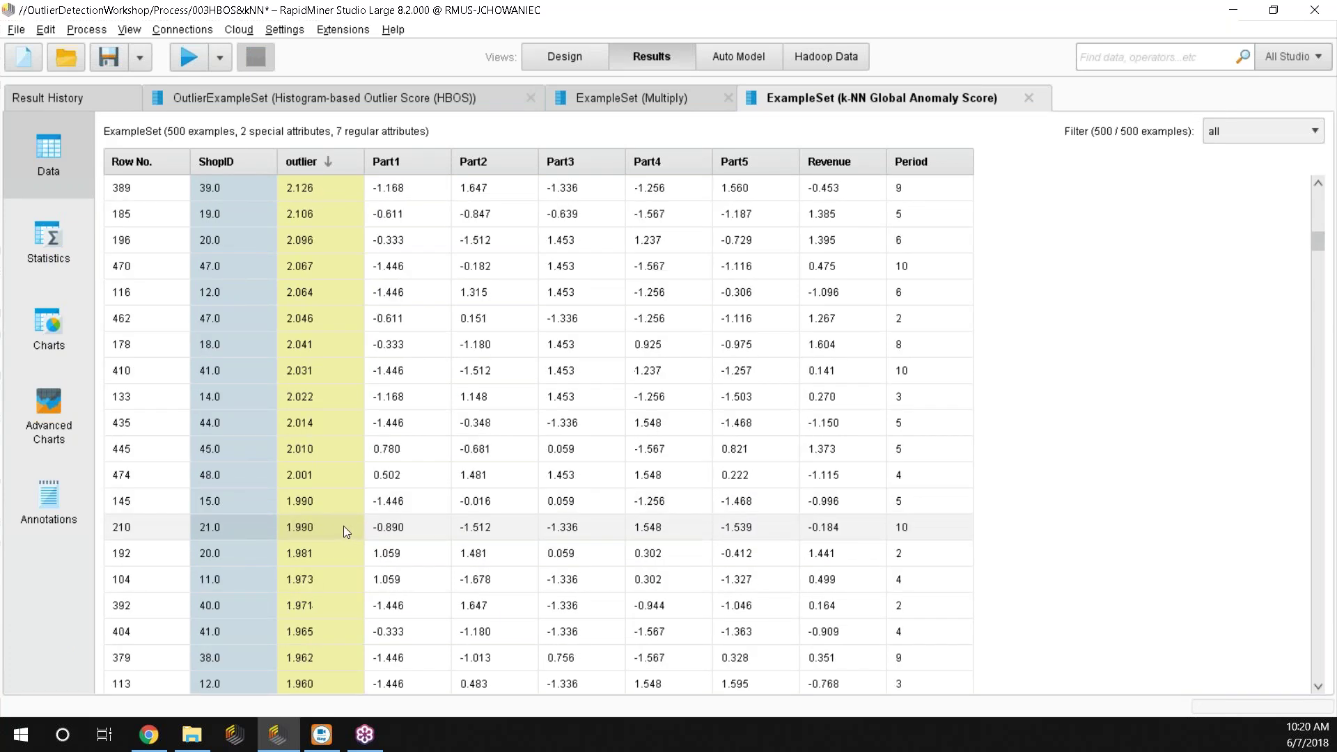
{"action": "scroll", "coordinate": [344, 527], "scroll_direction": "down", "scroll_amount": 3}
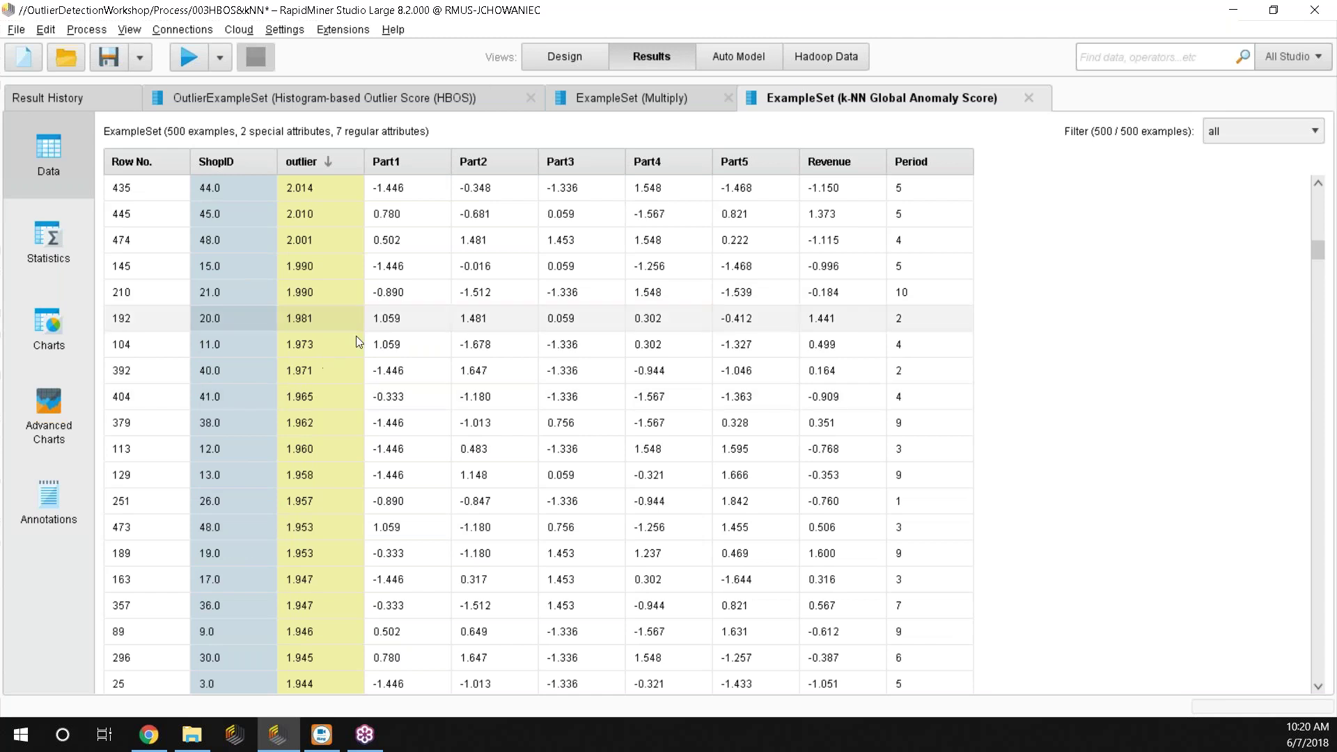
{"action": "scroll", "coordinate": [328, 391], "scroll_direction": "up", "scroll_amount": 6}
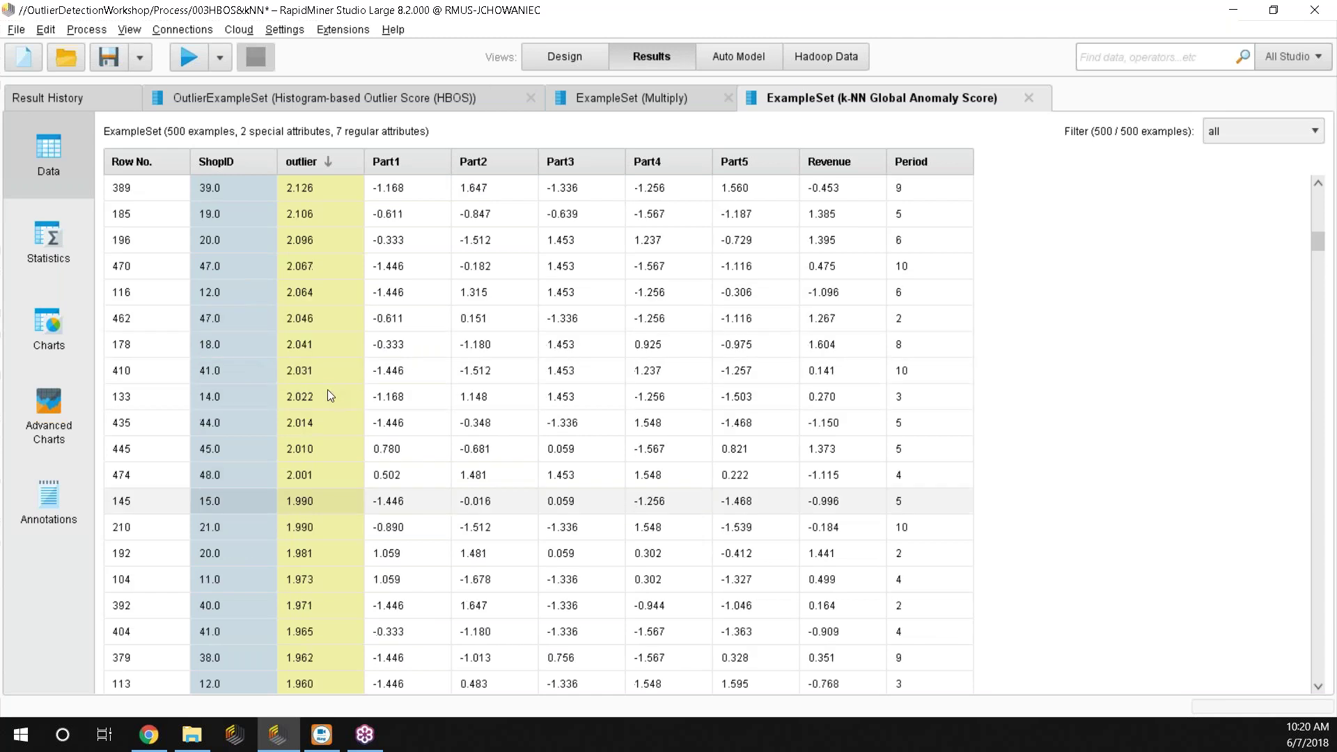
{"action": "scroll", "coordinate": [328, 390], "scroll_direction": "up", "scroll_amount": 12}
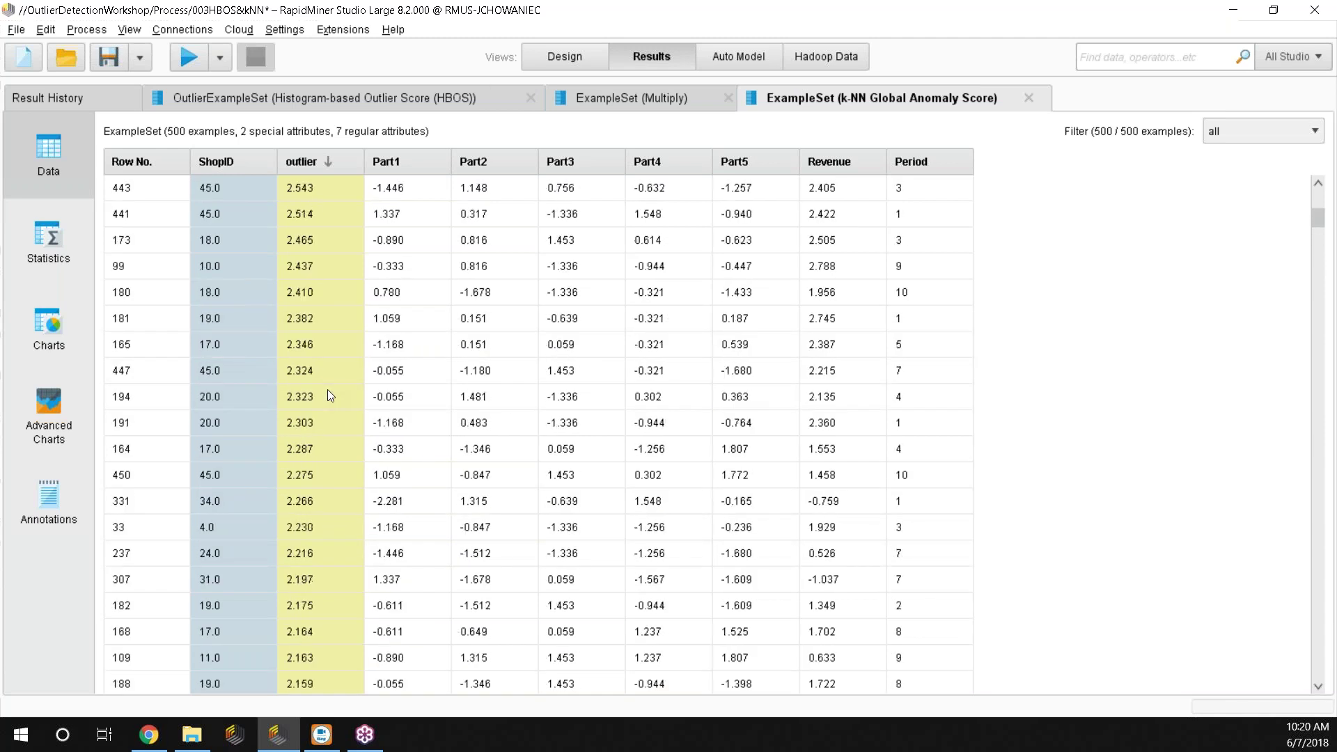
{"action": "scroll", "coordinate": [327, 389], "scroll_direction": "up", "scroll_amount": 3}
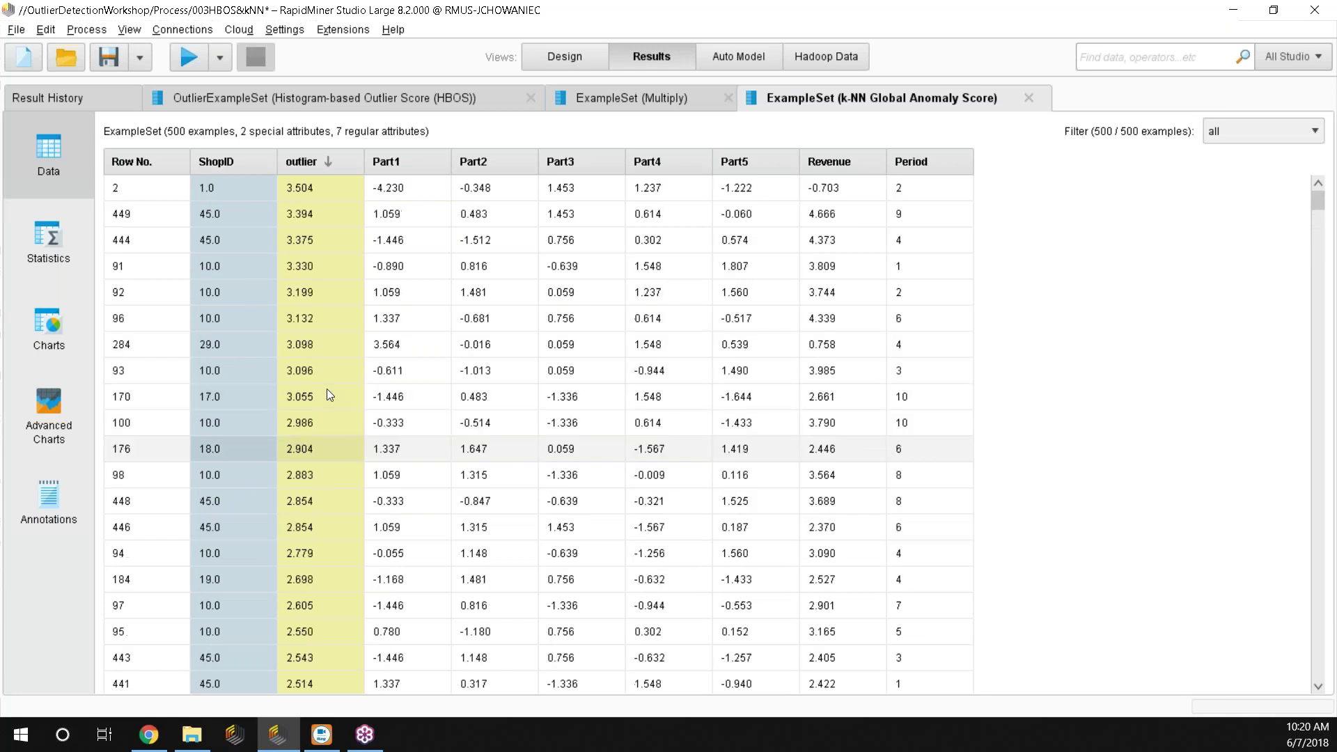
{"action": "left_click", "coordinate": [570, 53]}
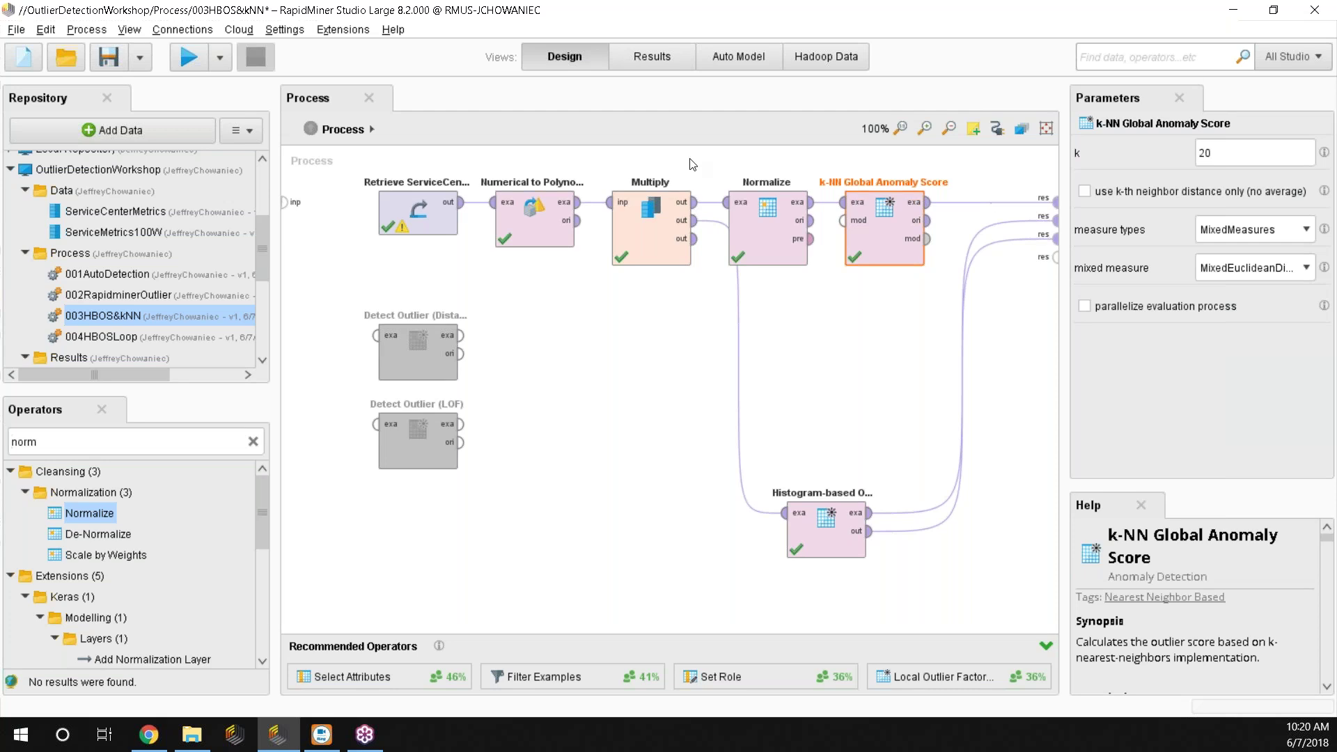
{"action": "left_click", "coordinate": [811, 239]}
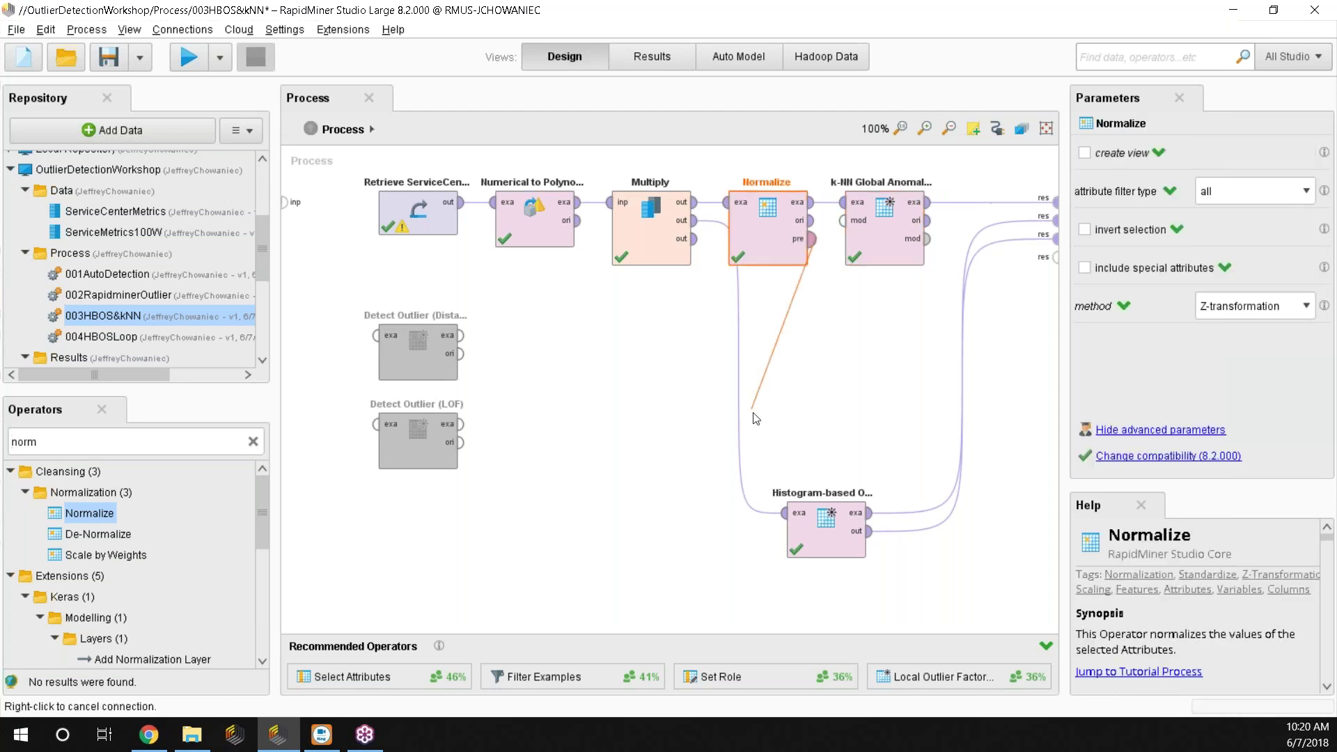
{"action": "right_click", "coordinate": [836, 404]}
{"action": "left_click", "coordinate": [928, 239]}
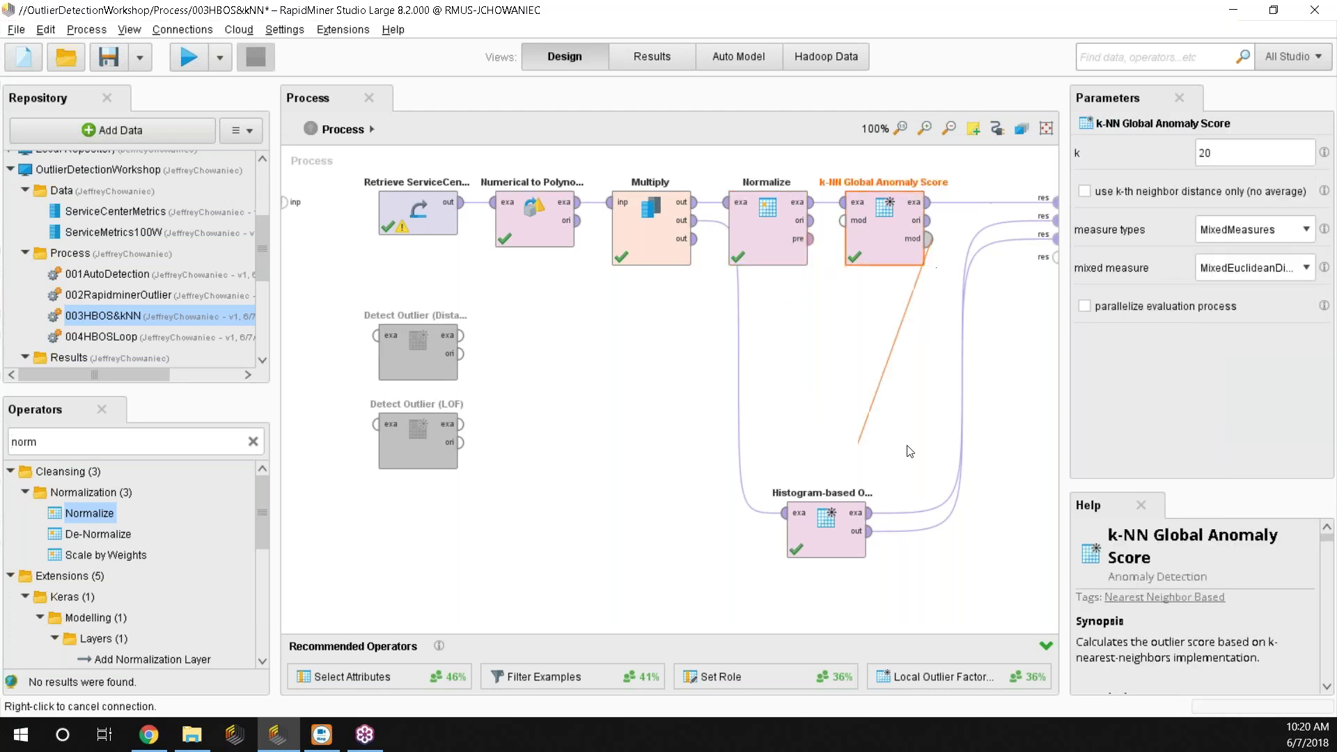
{"action": "right_click", "coordinate": [870, 438]}
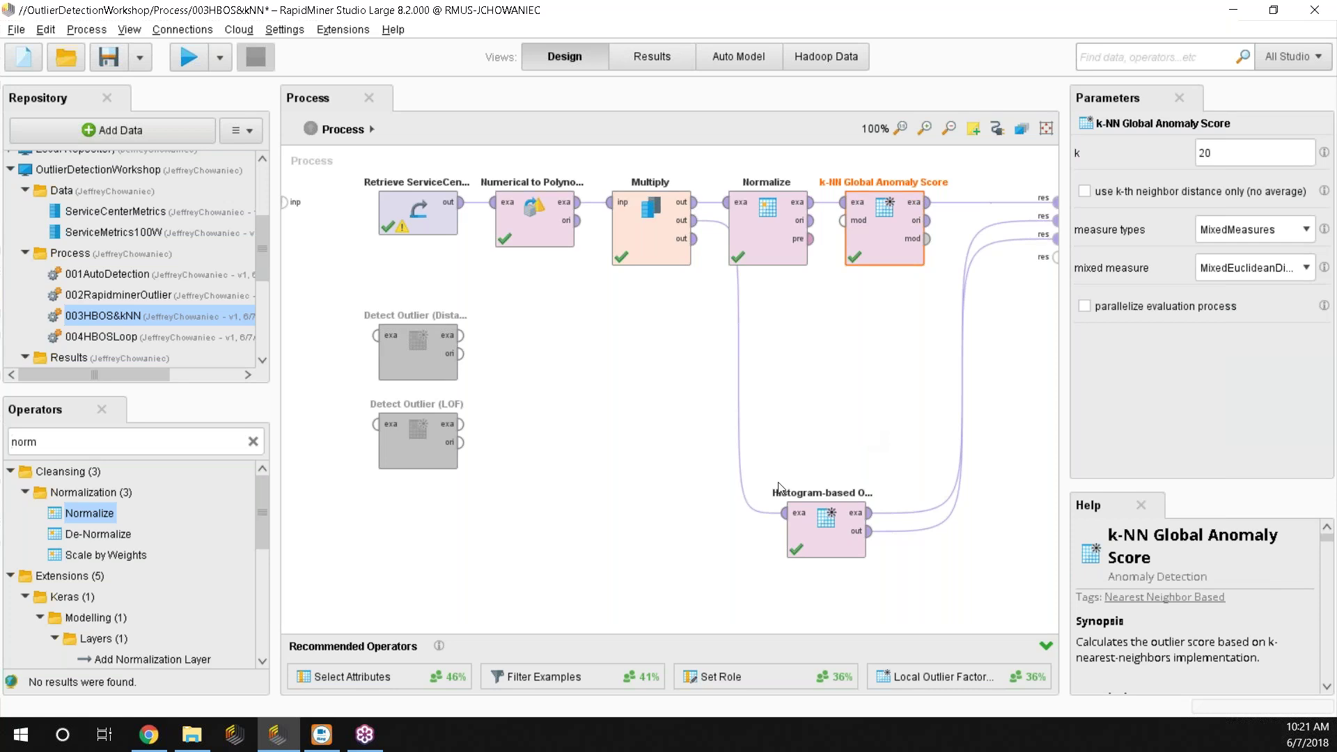
Open the 004HBOSLoop process without saving 003HBOS&kNN and run it.
{"action": "double_click", "coordinate": [185, 335]}
{"action": "left_click", "coordinate": [774, 404]}
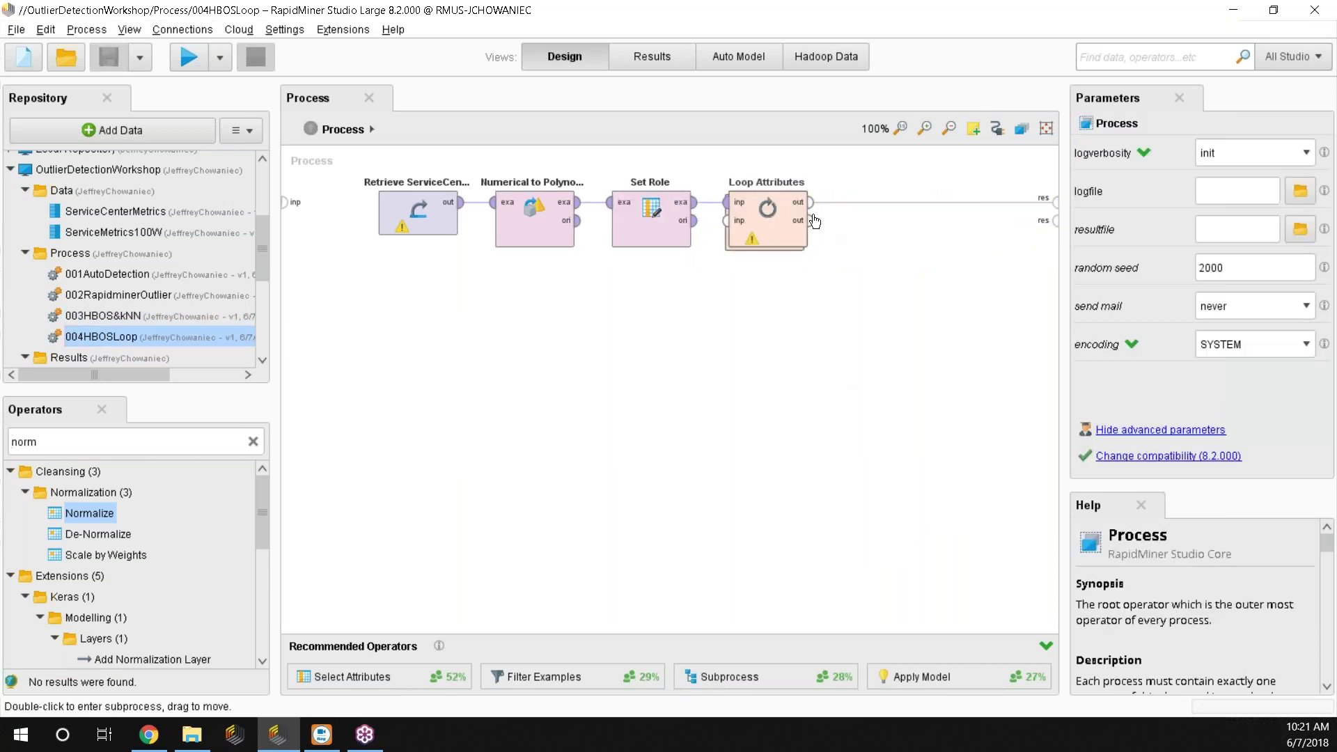
{"action": "left_click", "coordinate": [768, 240]}
{"action": "left_click", "coordinate": [188, 57]}
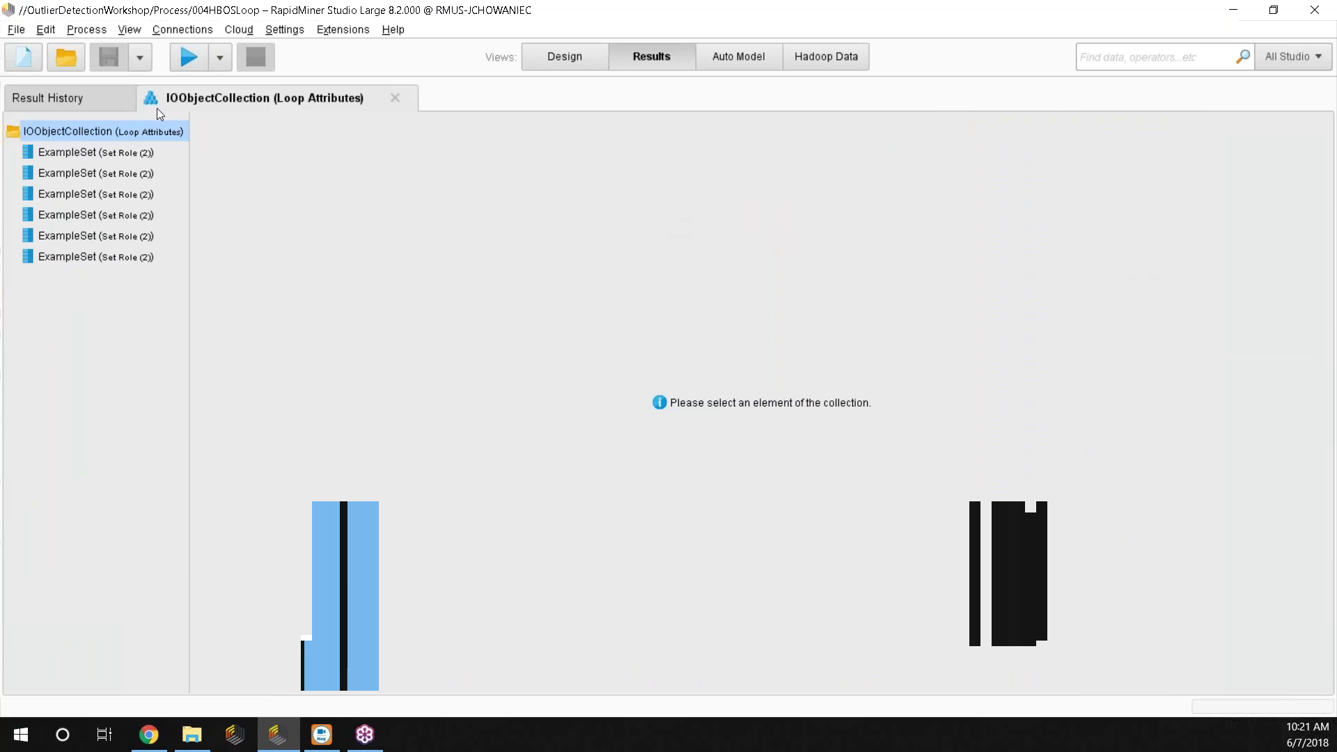
Review the first ExampleSet of the loop result sorted by score_Part1 in descending order, and return to the process design.
{"action": "left_click", "coordinate": [106, 156]}
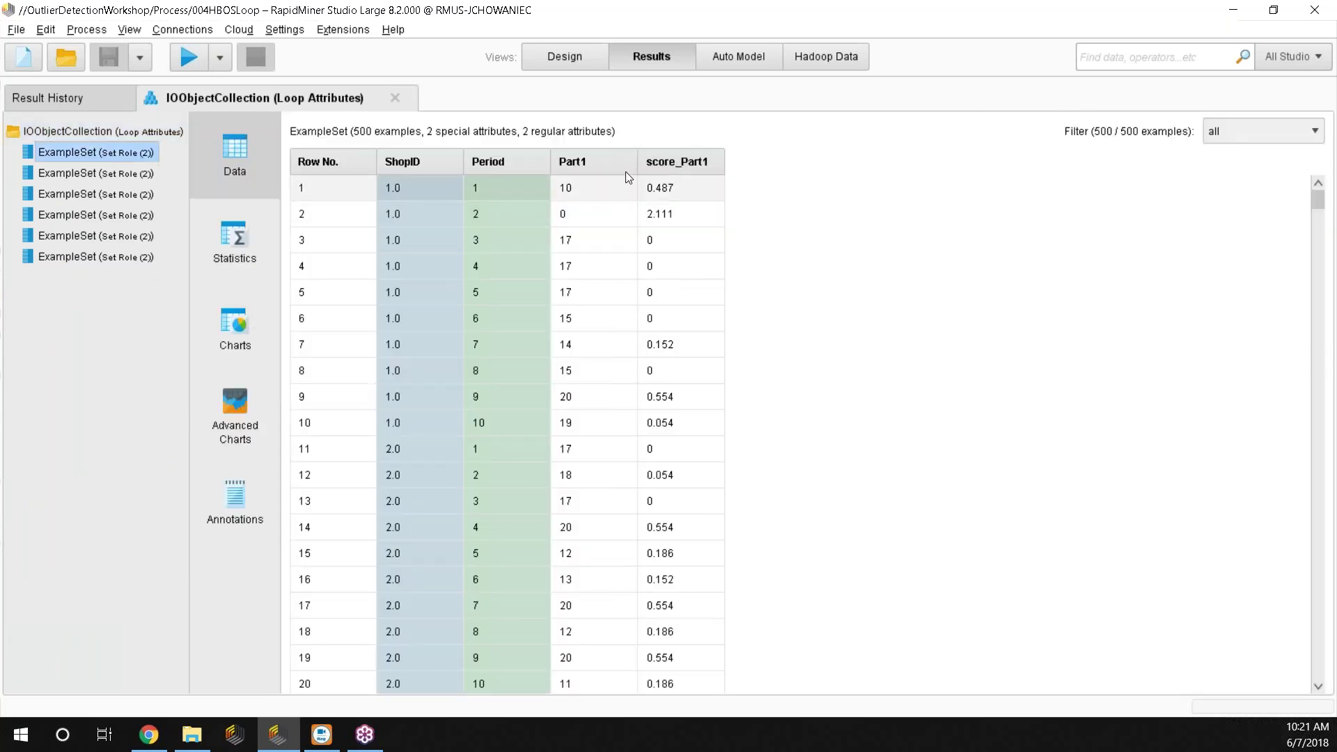
{"action": "left_click", "coordinate": [696, 160]}
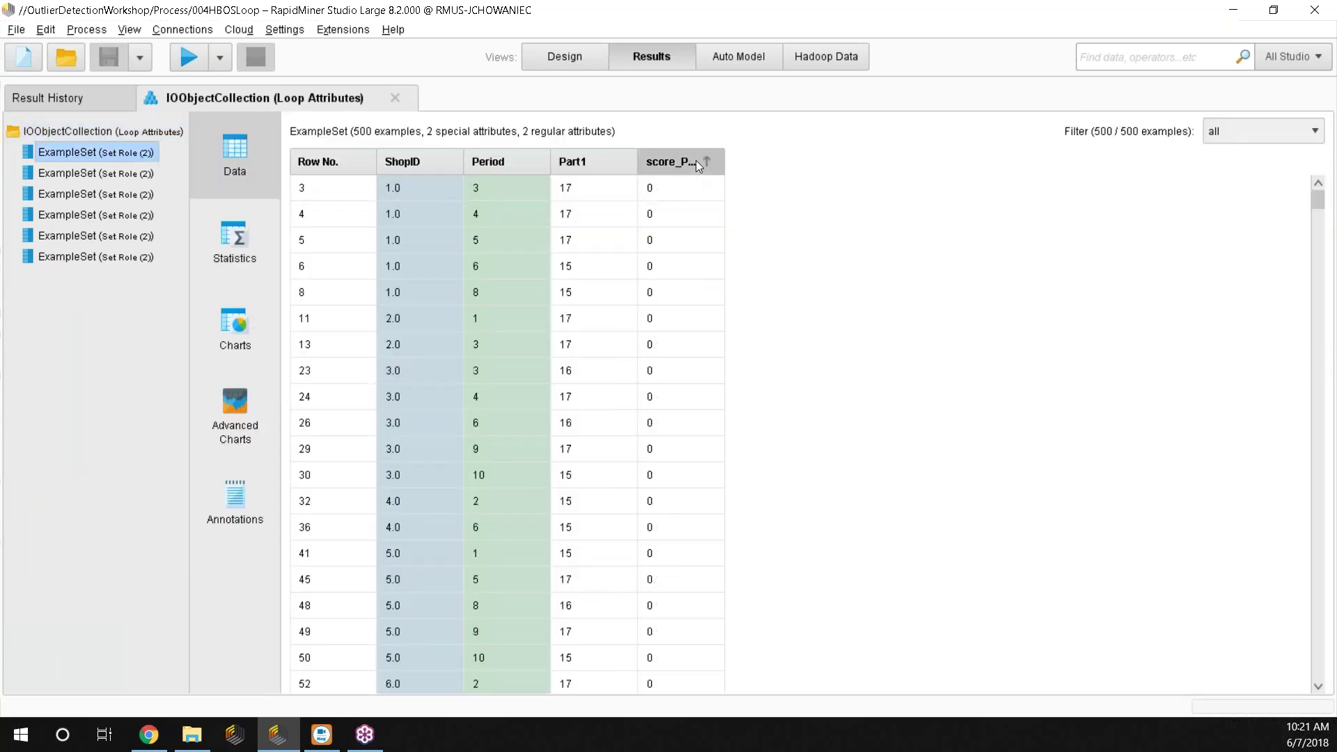
{"action": "left_click", "coordinate": [695, 161]}
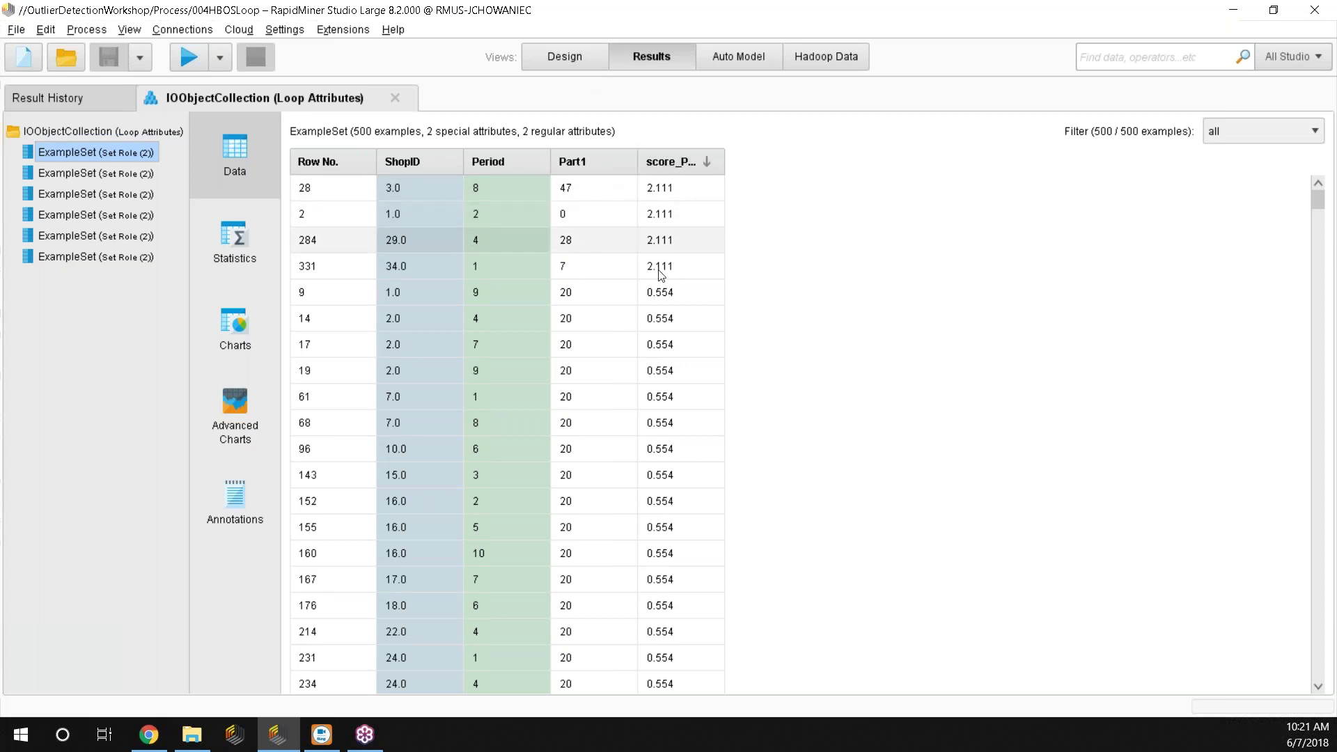
{"action": "left_click", "coordinate": [560, 61]}
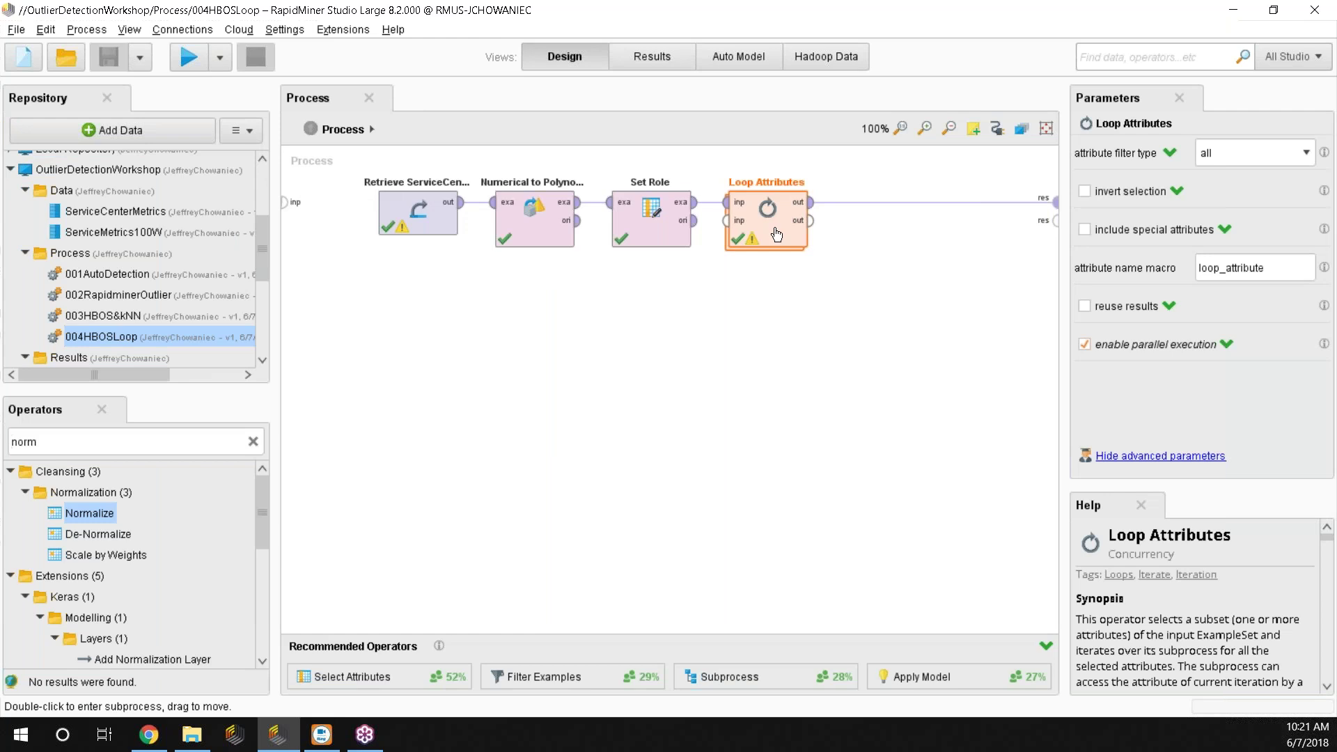
Move Loop Attributes out of the operator chain and insert a Select Attributes operator after Set Role.
{"action": "left_click_drag", "start_coordinate": [777, 233], "coordinate": [543, 456]}
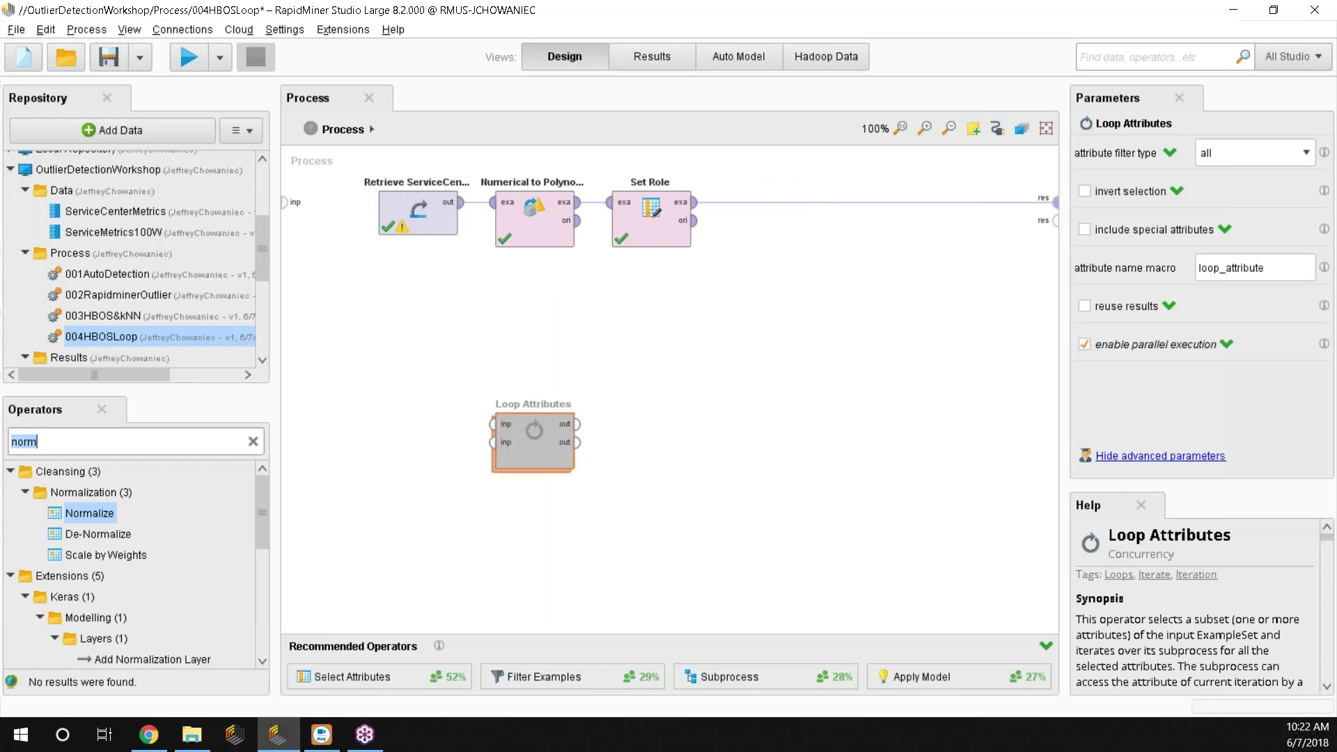
{"action": "type", "text": "SA"}
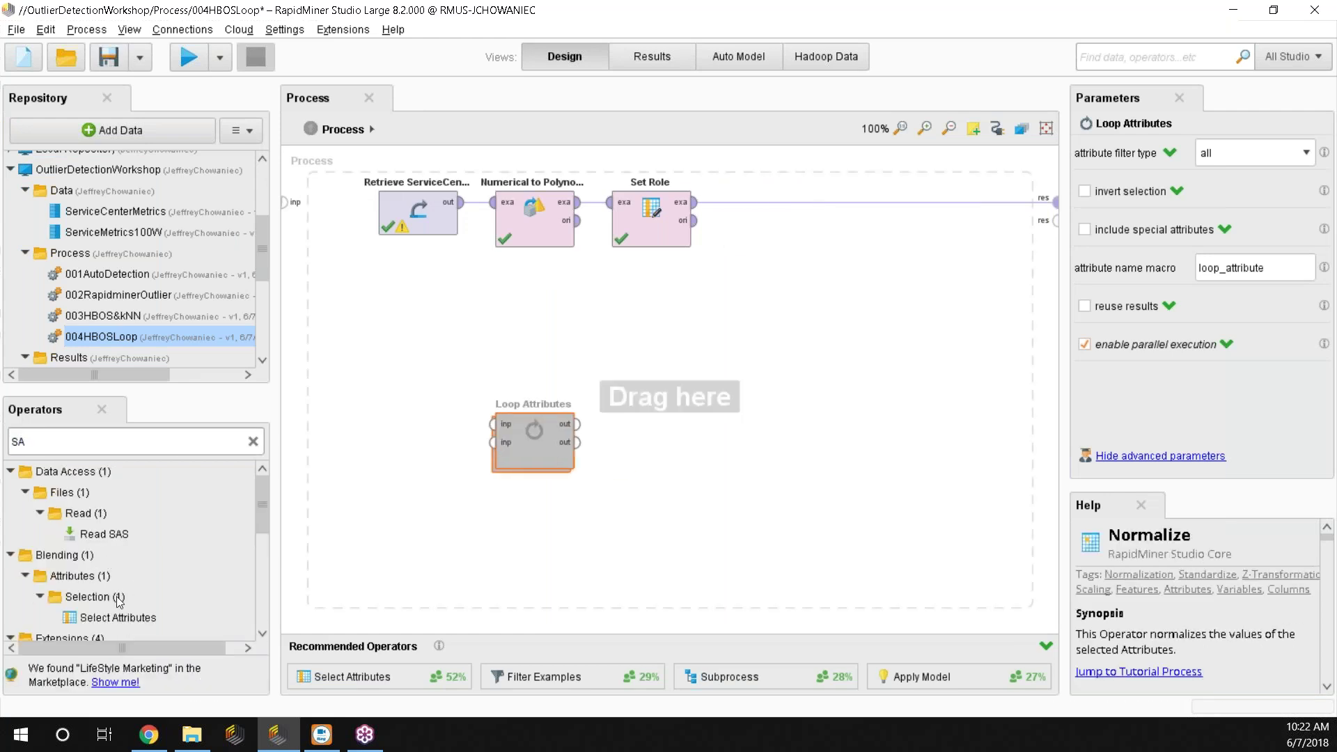
{"action": "left_click_drag", "start_coordinate": [119, 617], "coordinate": [770, 216]}
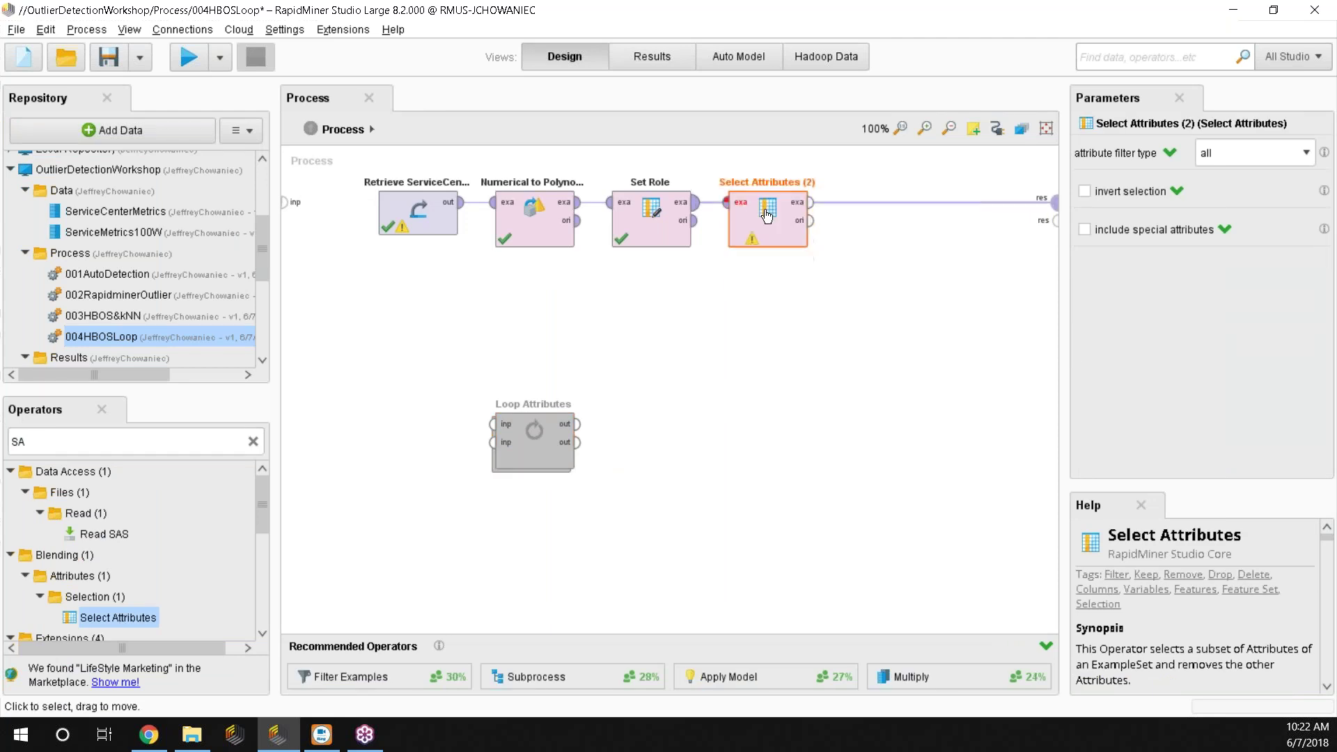
Set the new Select Attributes operator's attribute filter type to single and choose Part1 as the attribute.
{"action": "left_click", "coordinate": [1288, 153]}
{"action": "left_click", "coordinate": [1288, 182]}
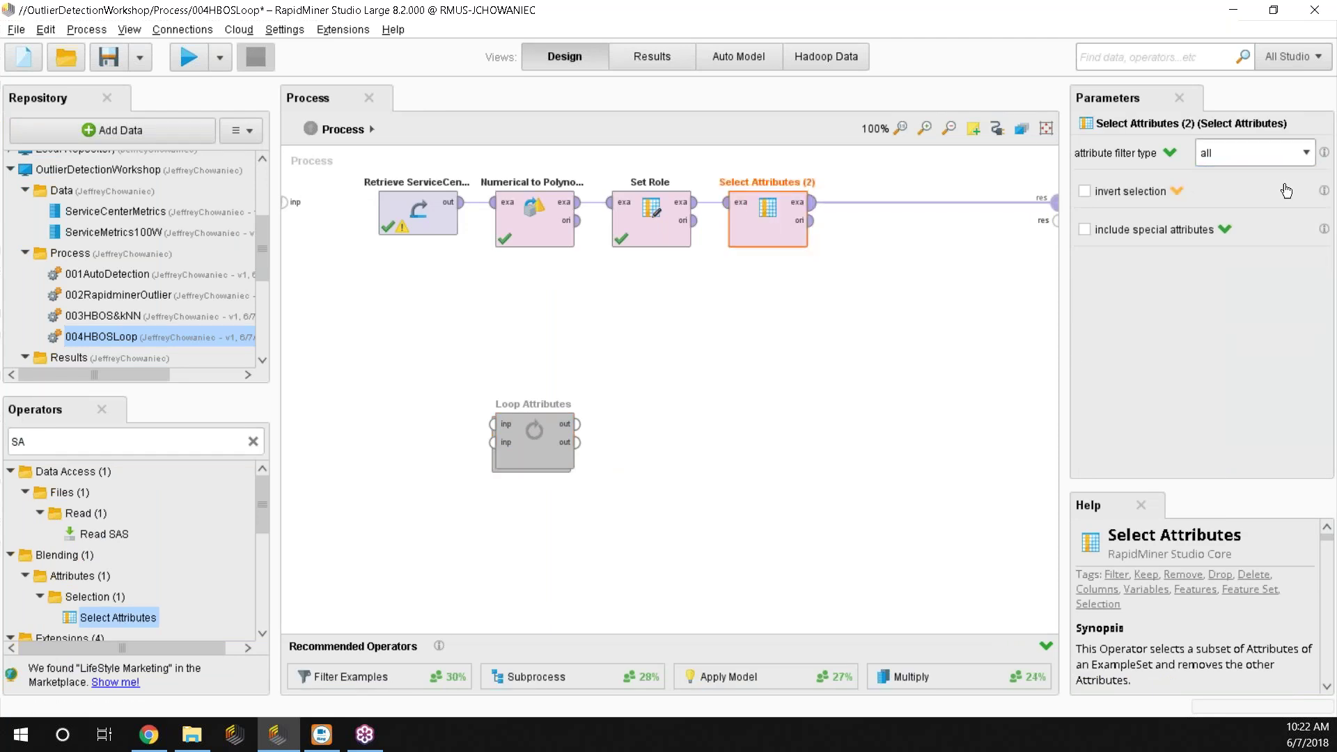
{"action": "left_click", "coordinate": [1254, 154]}
{"action": "left_click", "coordinate": [1264, 154]}
{"action": "left_click", "coordinate": [1273, 155]}
{"action": "left_click", "coordinate": [1215, 170]}
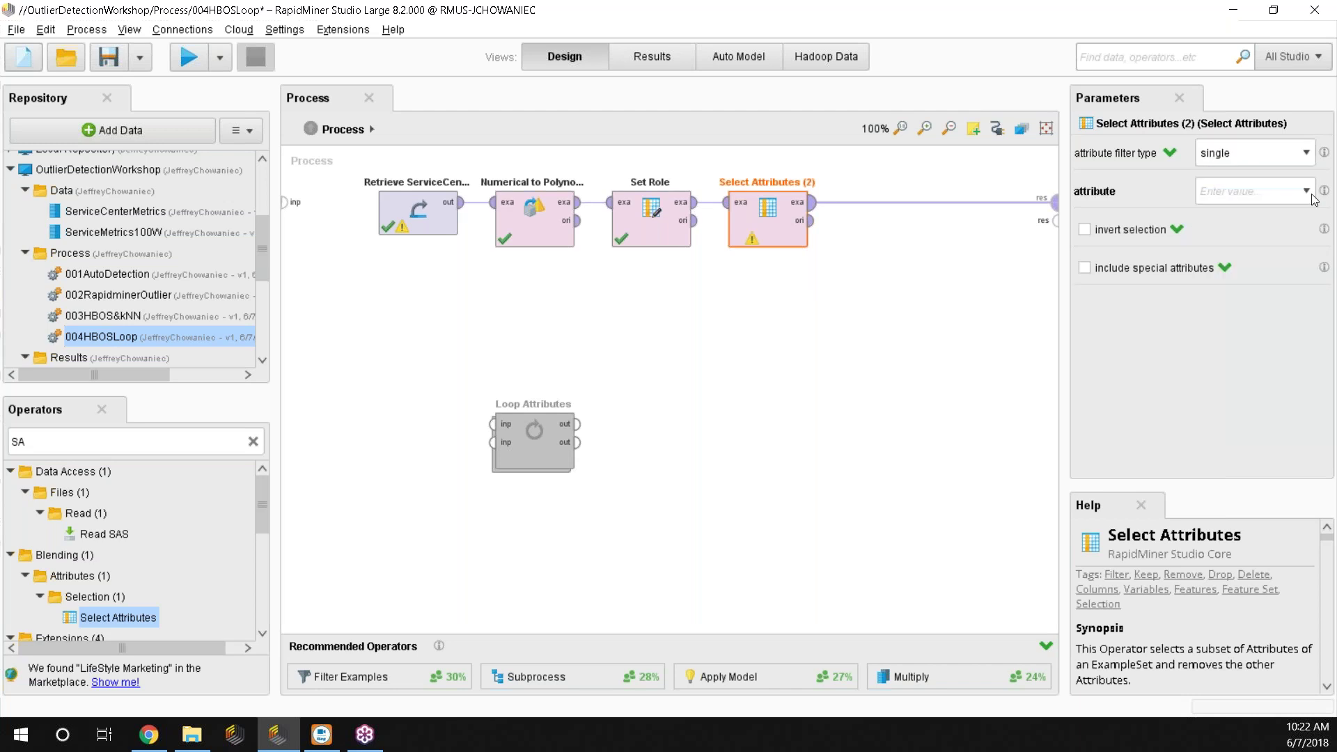
{"action": "left_click", "coordinate": [1246, 191]}
{"action": "left_click", "coordinate": [1237, 243]}
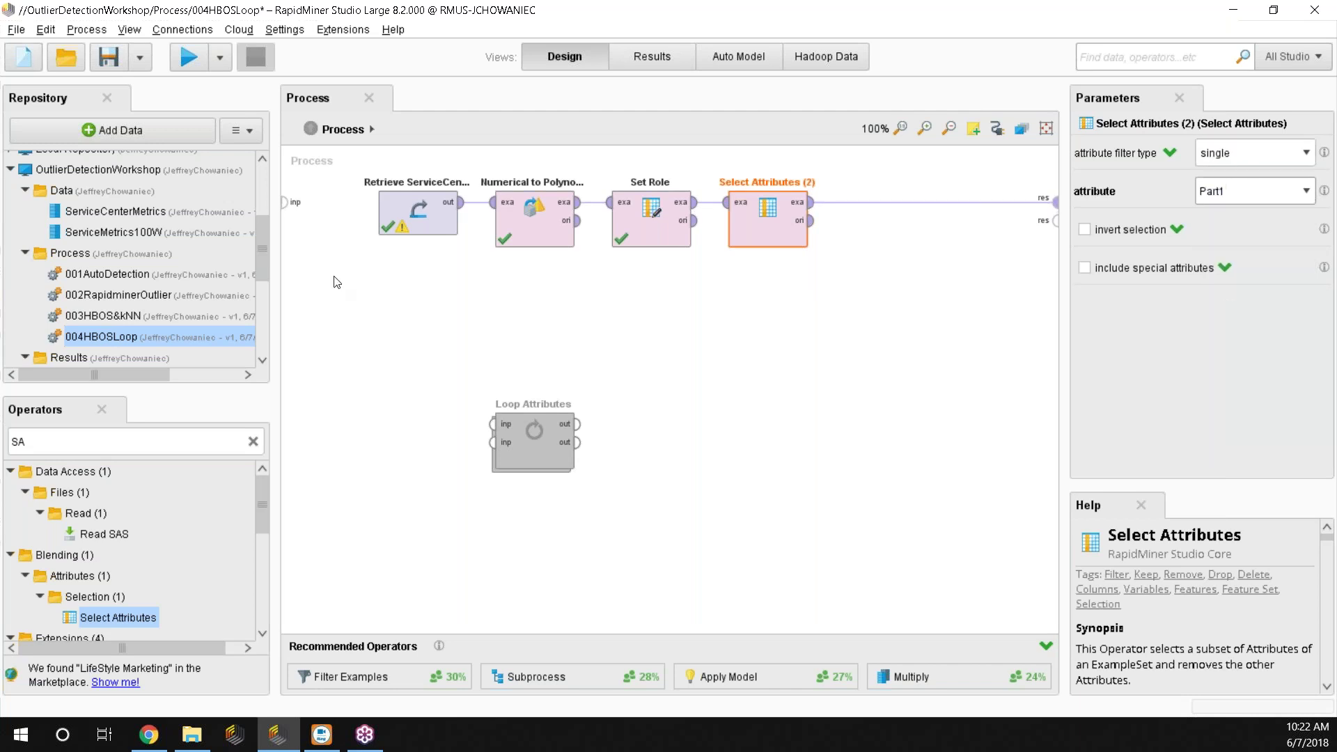
Add a Histogram-based Outlier Score (HBOS) operator to the chain after Select Attributes.
{"action": "left_click", "coordinate": [140, 444]}
{"action": "type", "text": "HBOS"}
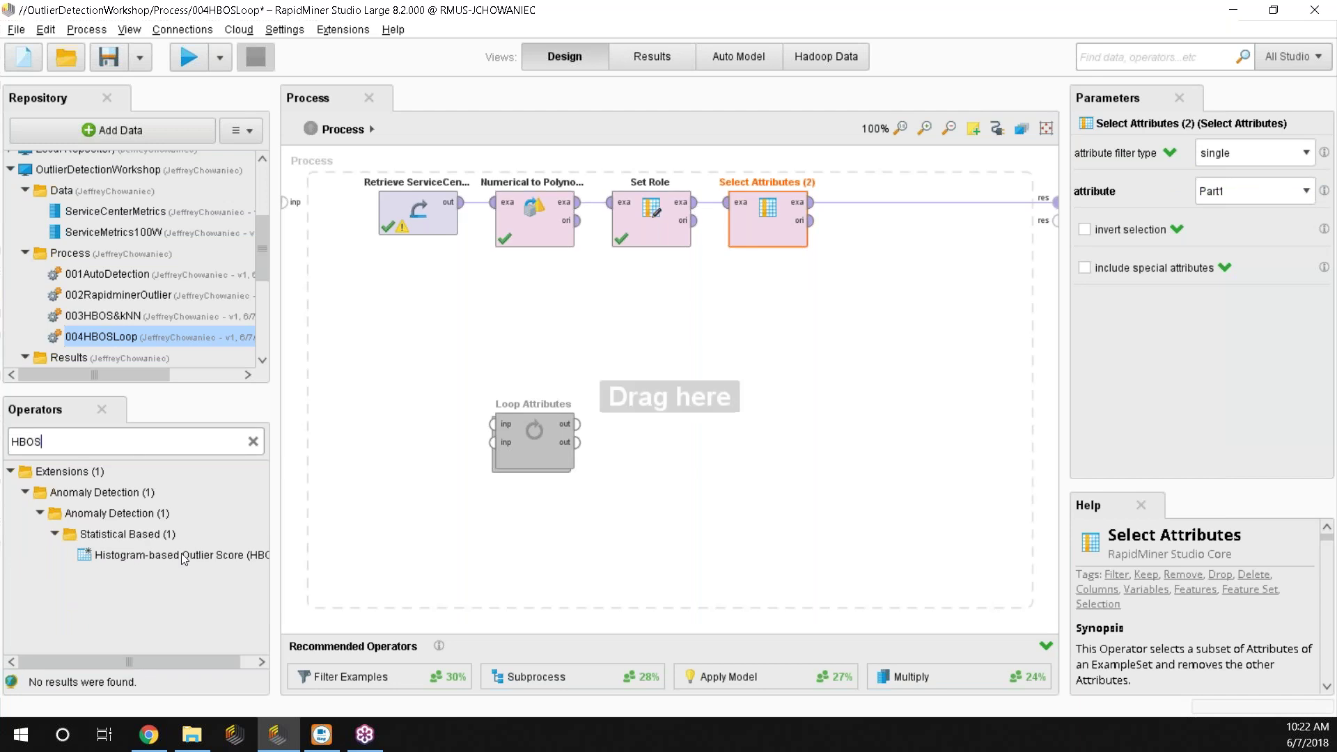
{"action": "left_click_drag", "start_coordinate": [184, 557], "coordinate": [894, 196]}
Run the process, review the Part1 results sorted by score in descending order, and return to the process design.
{"action": "left_click", "coordinate": [186, 57]}
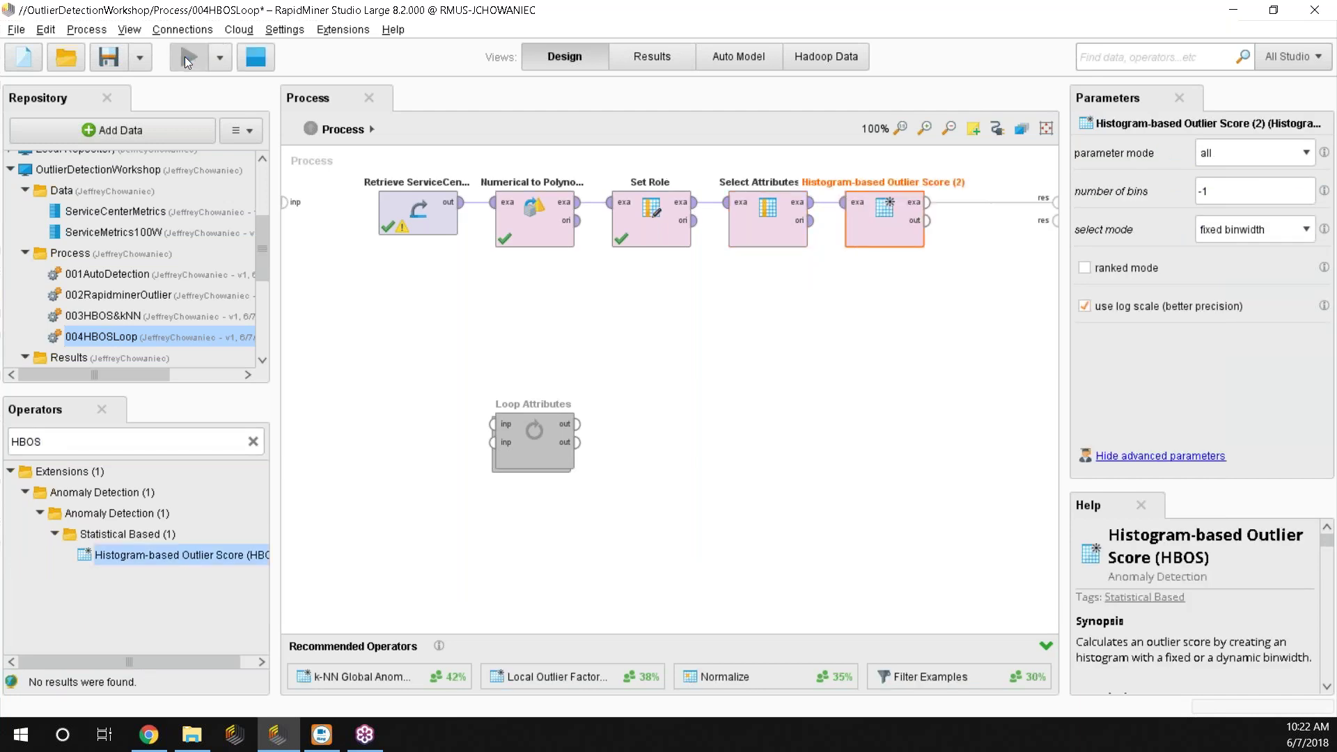
{"action": "left_click", "coordinate": [413, 161]}
{"action": "left_click", "coordinate": [415, 160]}
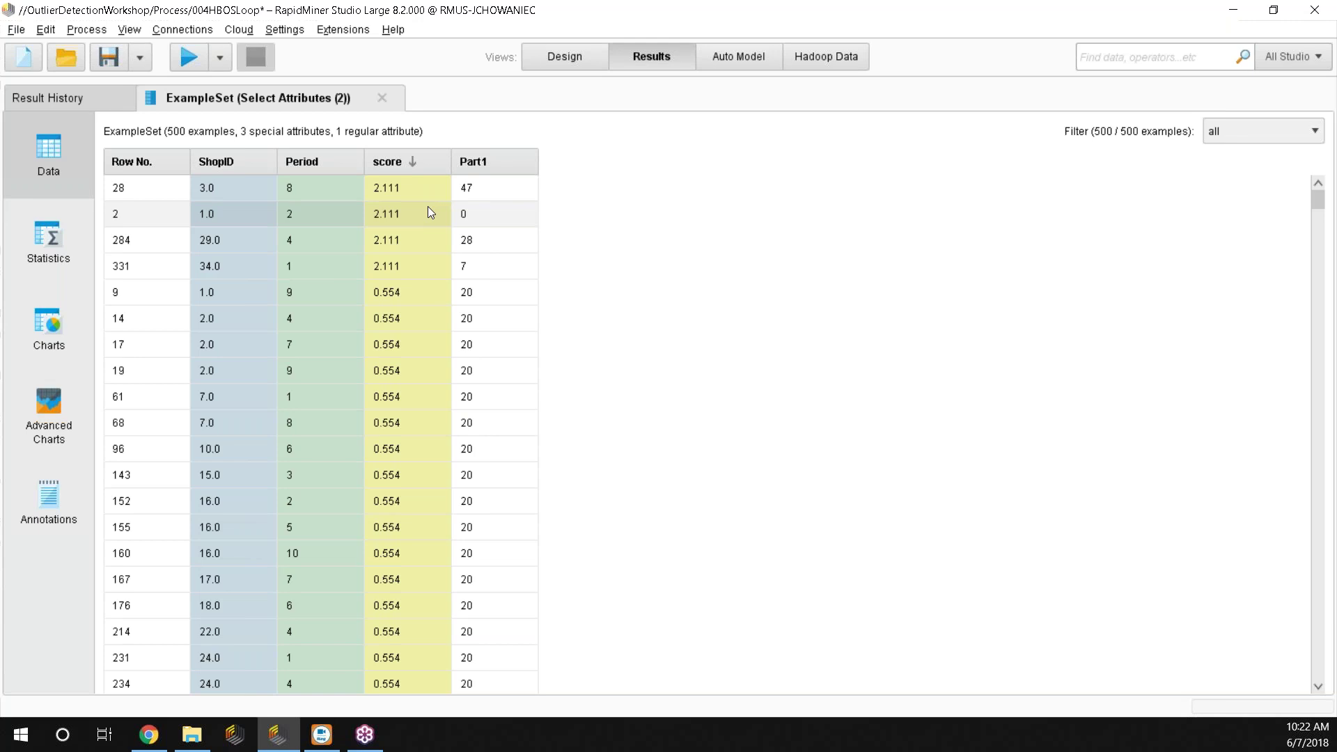
{"action": "left_click", "coordinate": [550, 57]}
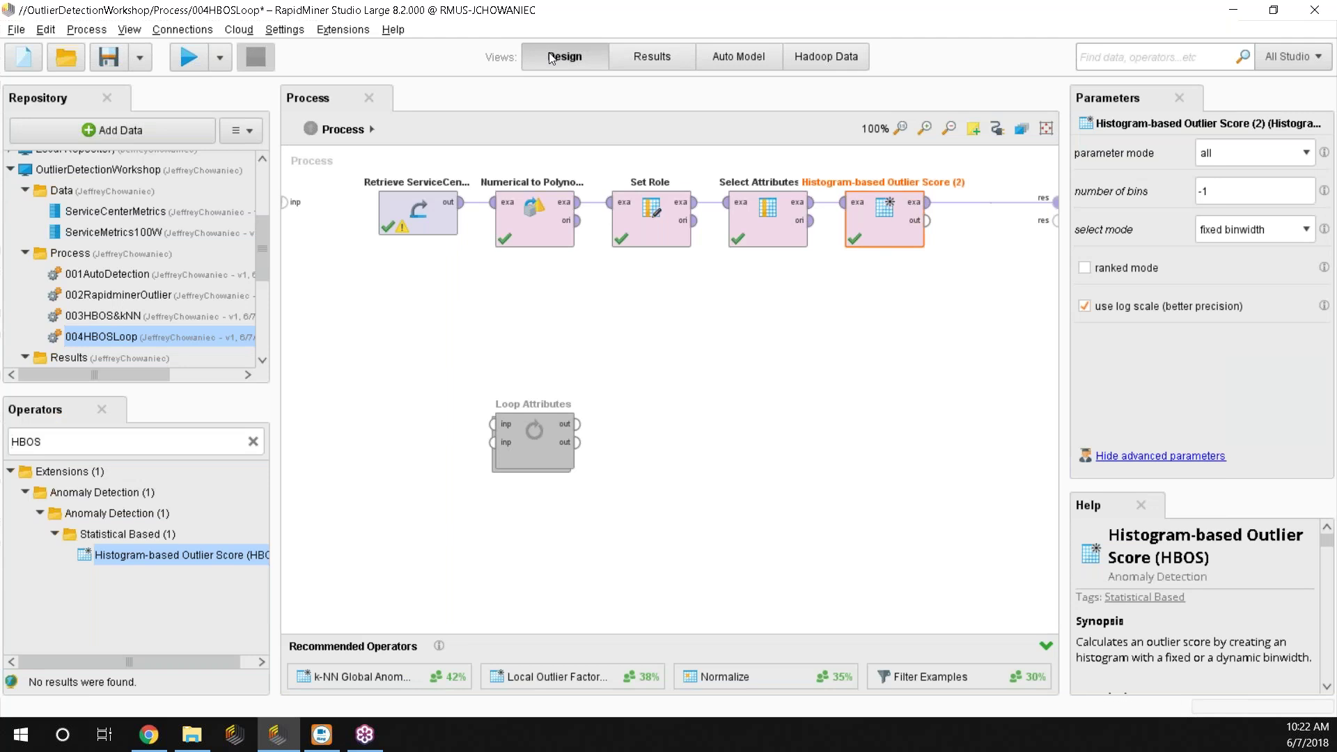